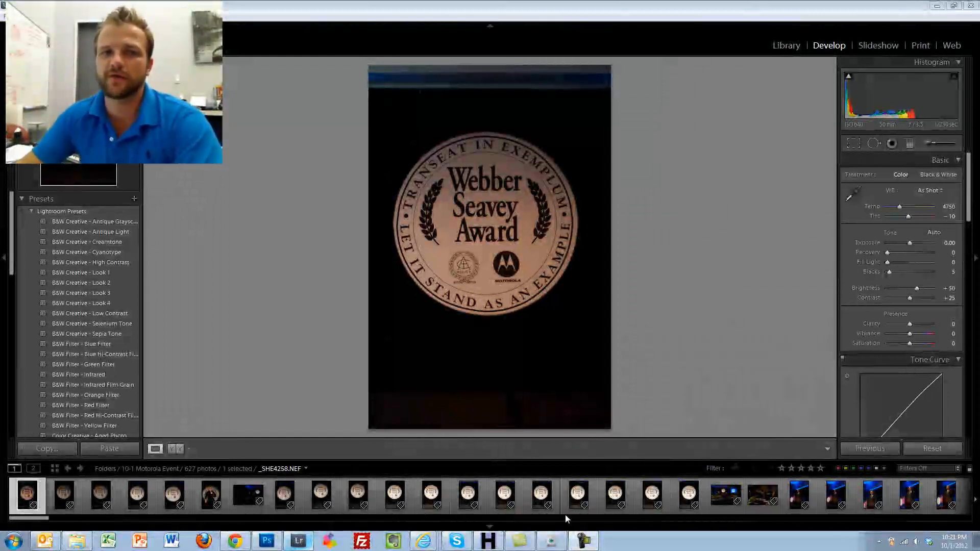
# - Review the opening test shots of the Webber Seavey Award sign one by one, comparing their exposure
pyautogui.click(64, 494)
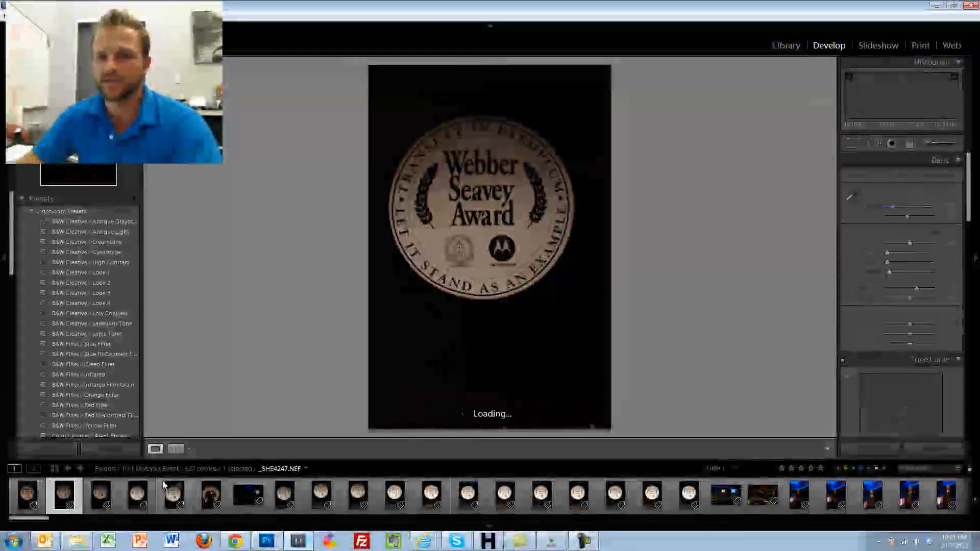
pyautogui.press('Right')
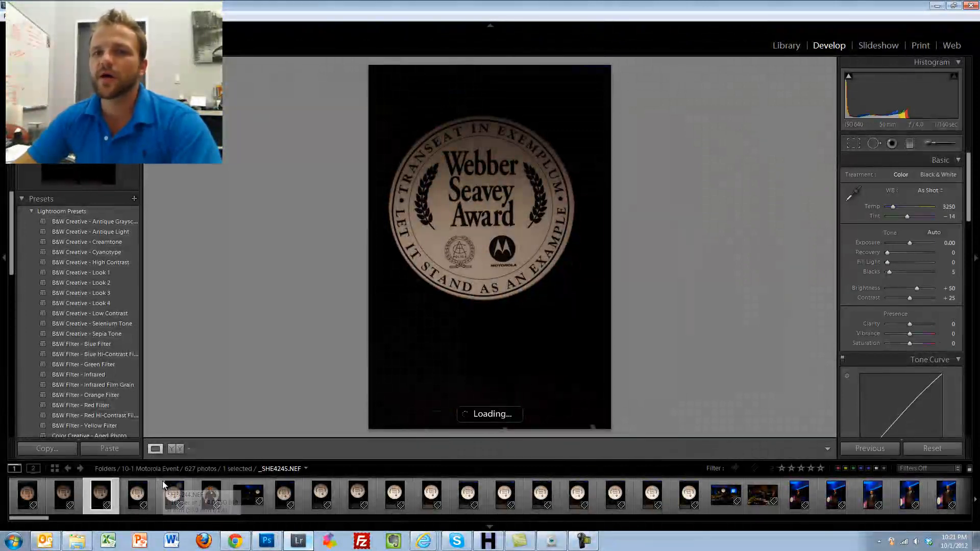
pyautogui.press('Right')
pyautogui.press('Right')
pyautogui.press('Right')
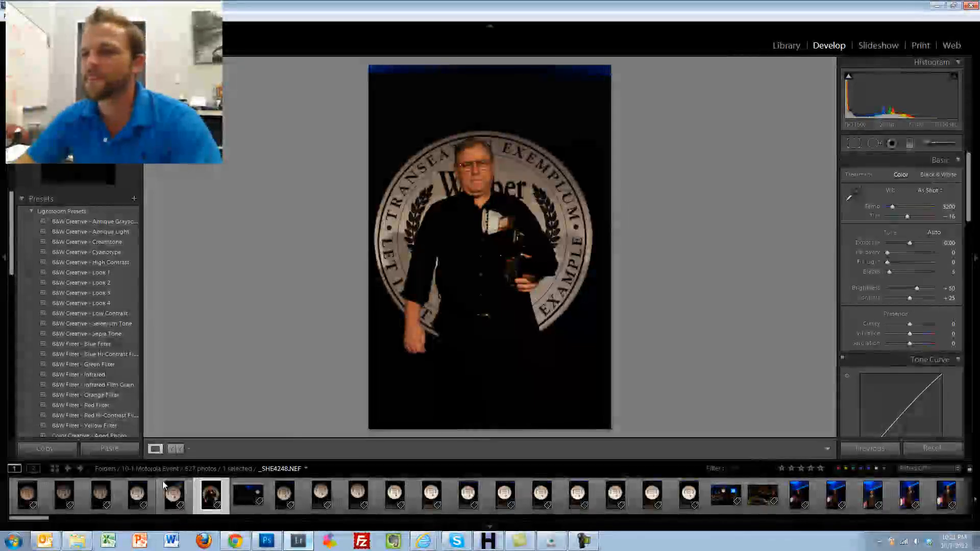
pyautogui.press('Right')
pyautogui.press('Right')
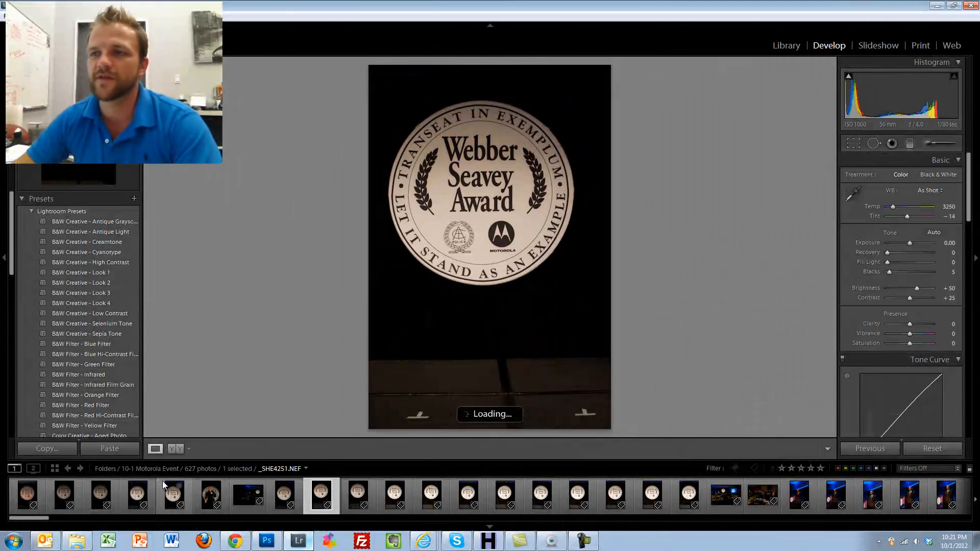
pyautogui.press('Right')
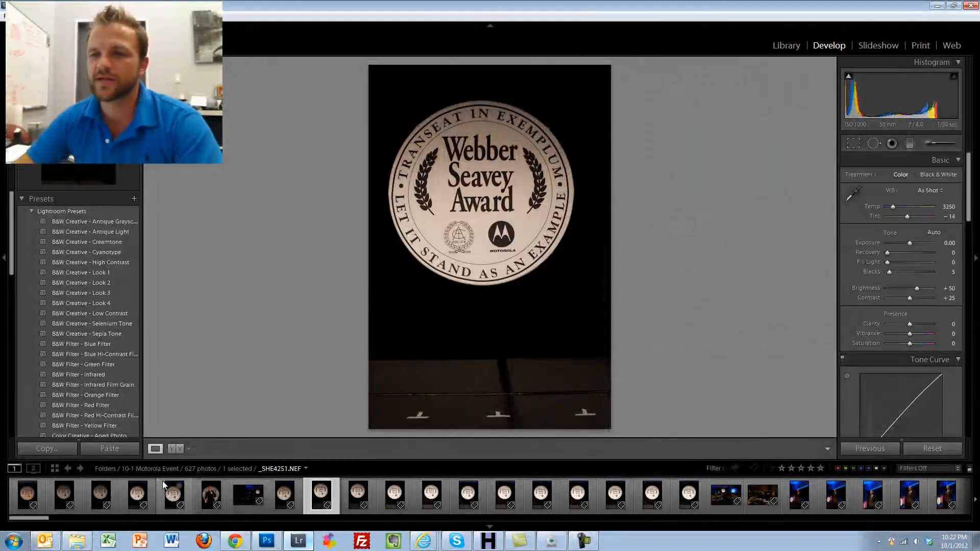
pyautogui.press('Right')
pyautogui.press('Right')
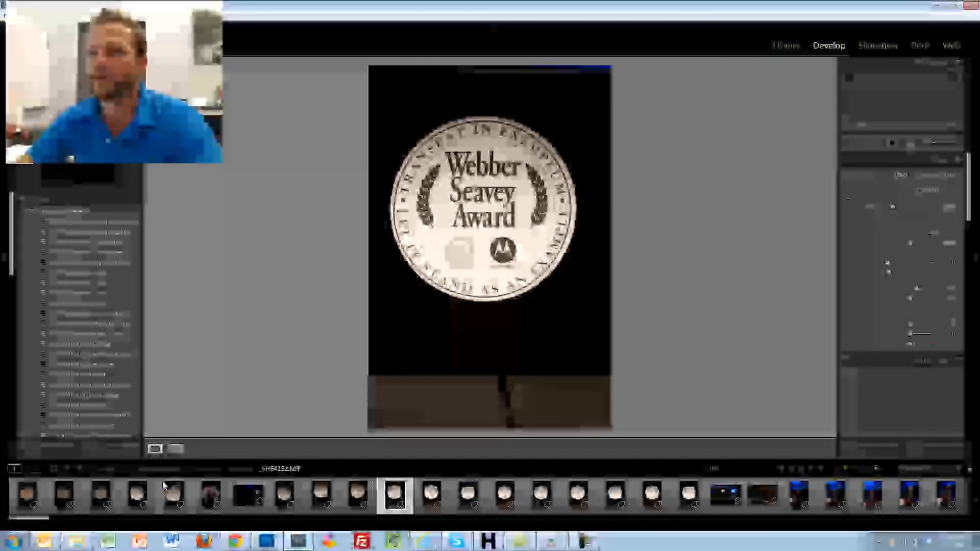
# - Go through the remaining award sign shots and rate _SHE4260.NEF three stars
pyautogui.press('Right')
pyautogui.press('Right')
pyautogui.press('Right')
pyautogui.press('Right')
pyautogui.press('Right')
pyautogui.press('Right')
pyautogui.press('Right')
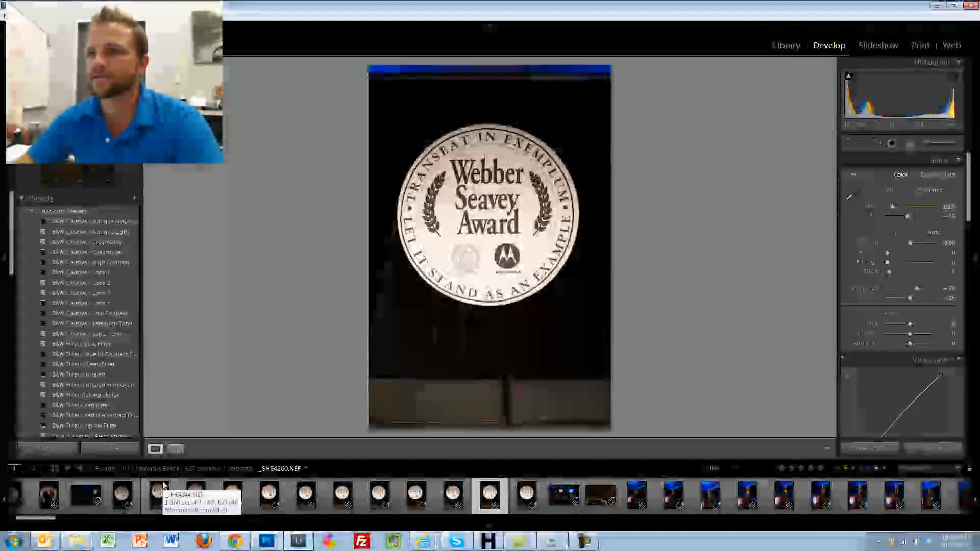
pyautogui.press('3')
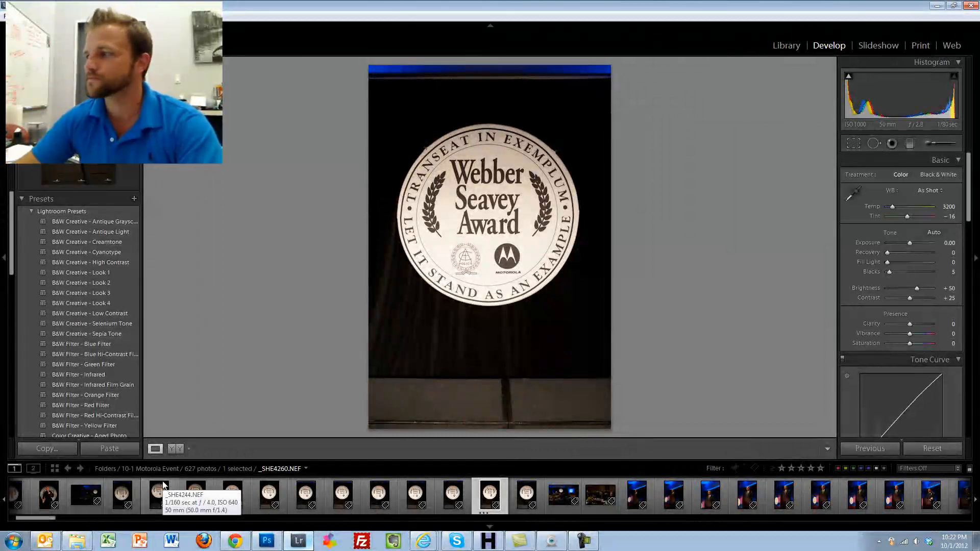
# - Look through the wide room shots and the first speaker's podium photos, up to the first uniformed officer shot
pyautogui.press('Right')
pyautogui.press('Right')
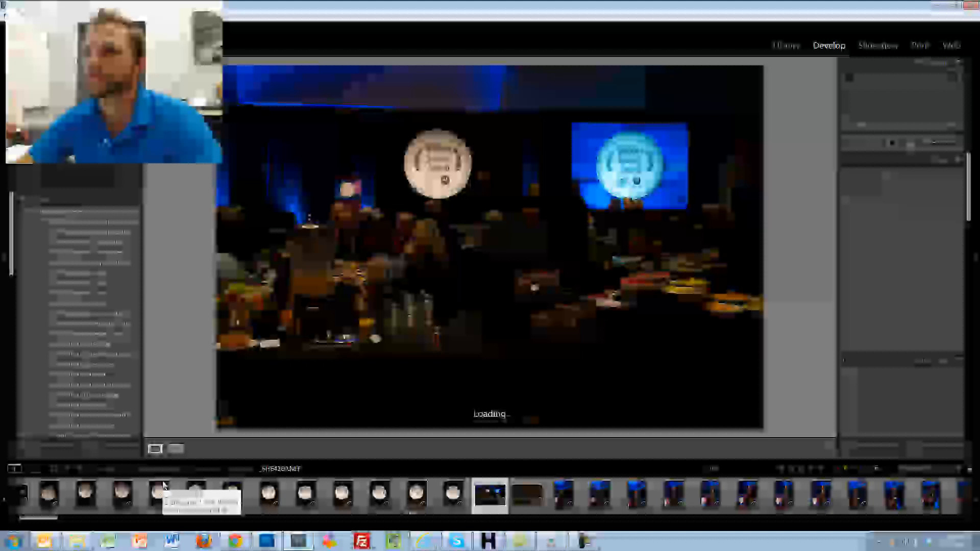
pyautogui.press('Right')
pyautogui.press('Right')
pyautogui.press('Right')
pyautogui.press('Right')
pyautogui.press('Right')
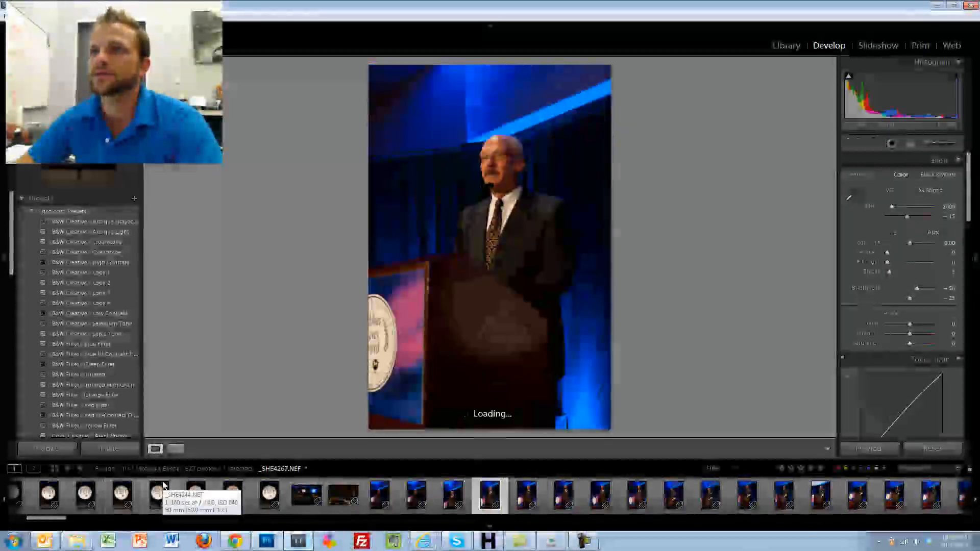
pyautogui.press('Right')
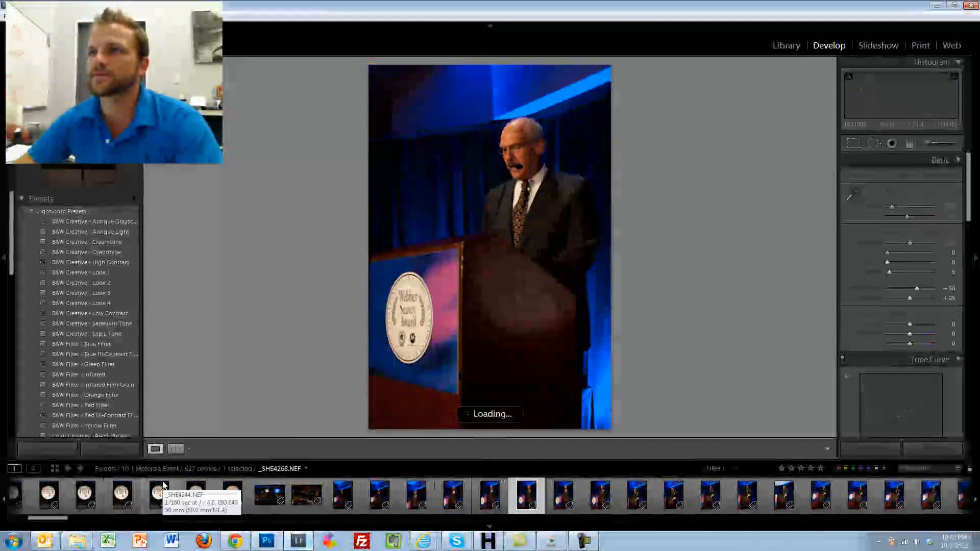
pyautogui.press('Right')
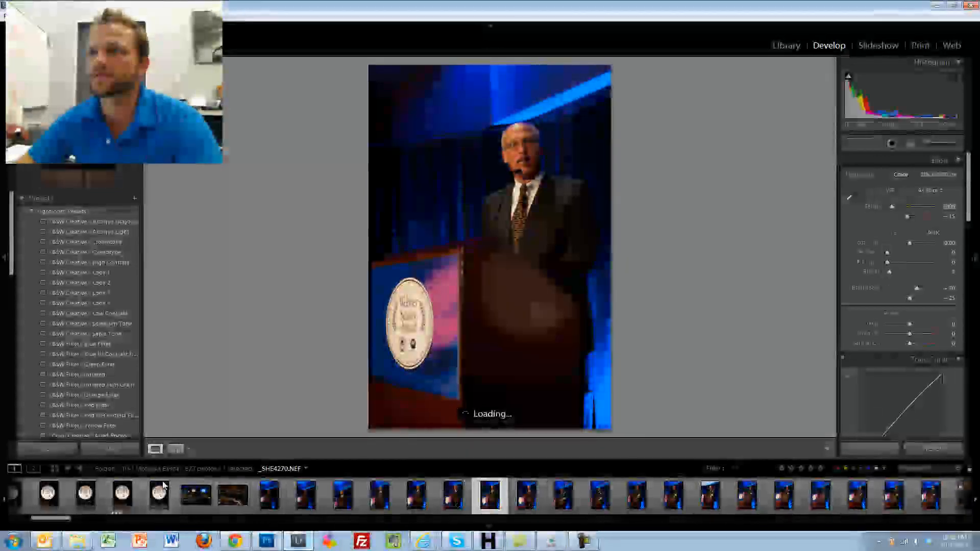
pyautogui.press('Right')
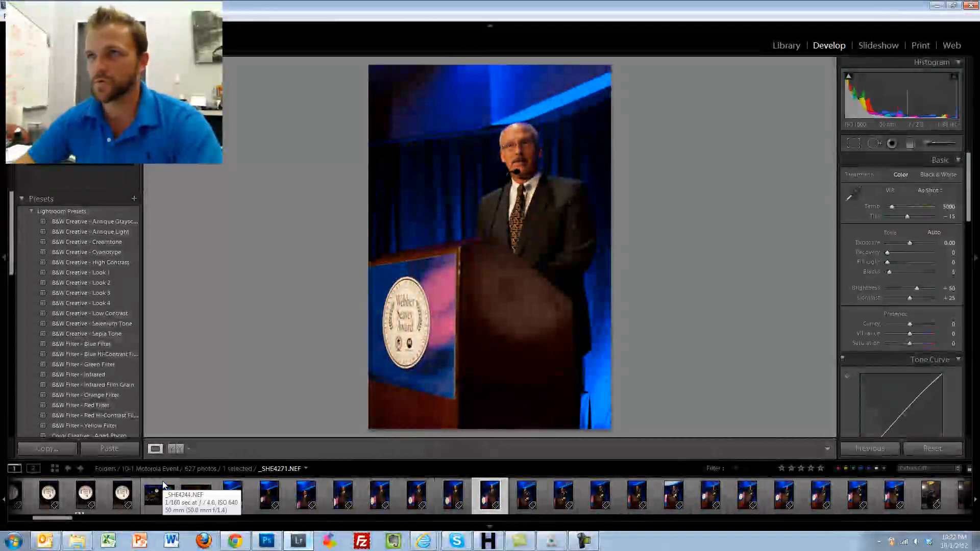
pyautogui.press('Right')
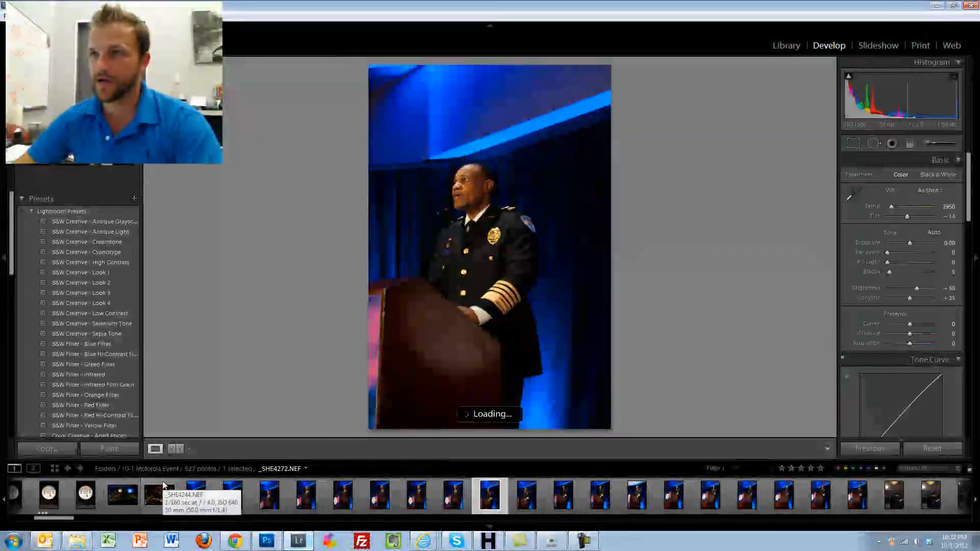
# - Go back over the first speaker's podium photos and rate _SHE4270.NEF three stars
pyautogui.press('Left')
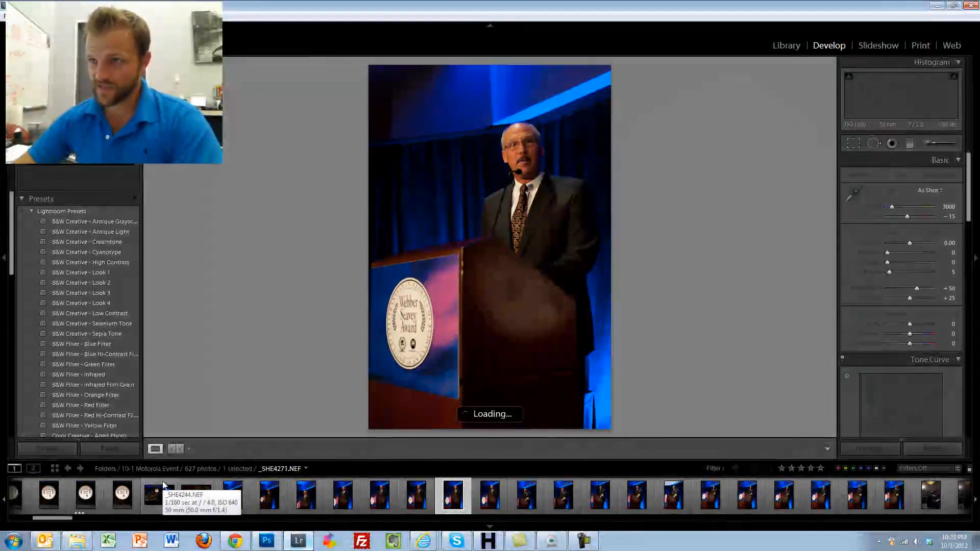
pyautogui.press('Left')
pyautogui.press('Left')
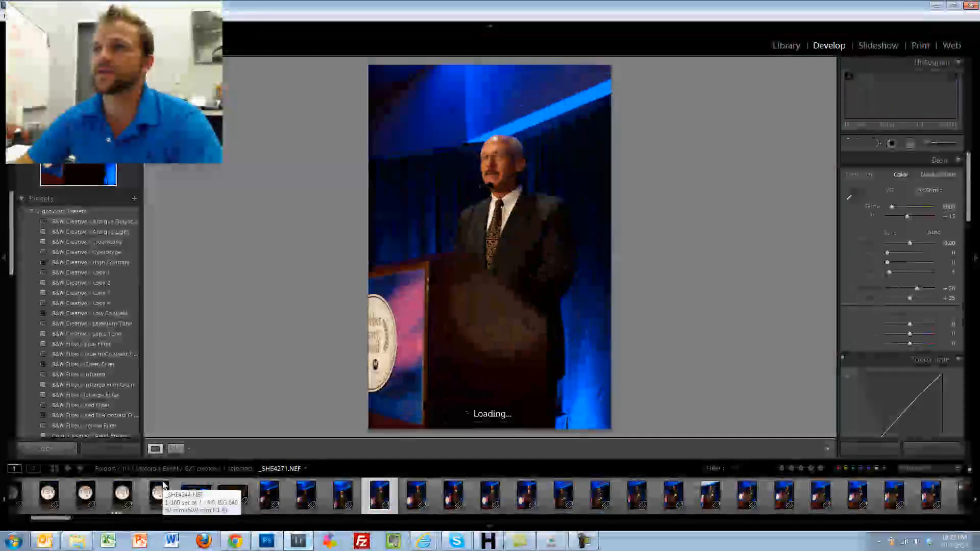
pyautogui.press('Left')
pyautogui.press('Left')
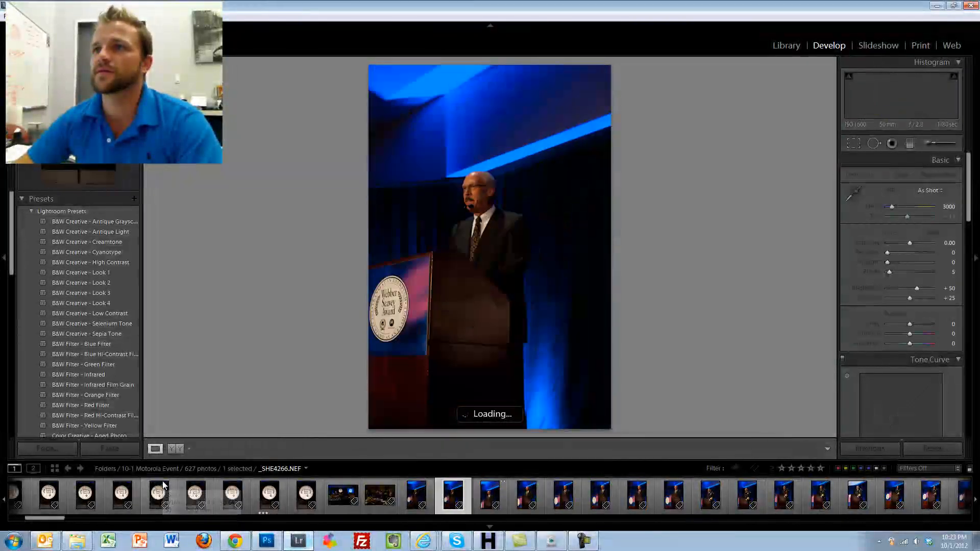
pyautogui.press('Left')
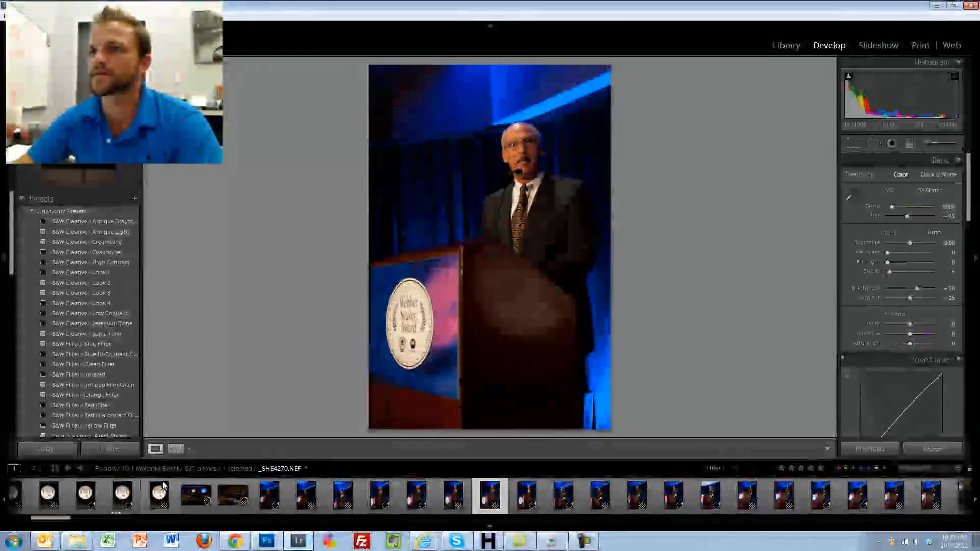
pyautogui.press('3')
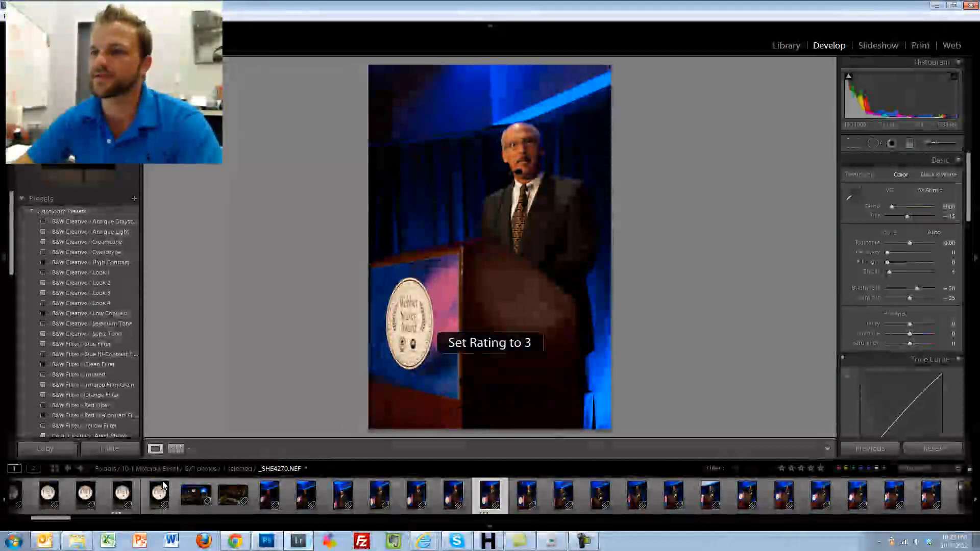
# - Advance to the uniformed officer's podium photos and rate _SHE4274.NEF three stars
pyautogui.press('Right')
pyautogui.press('Right')
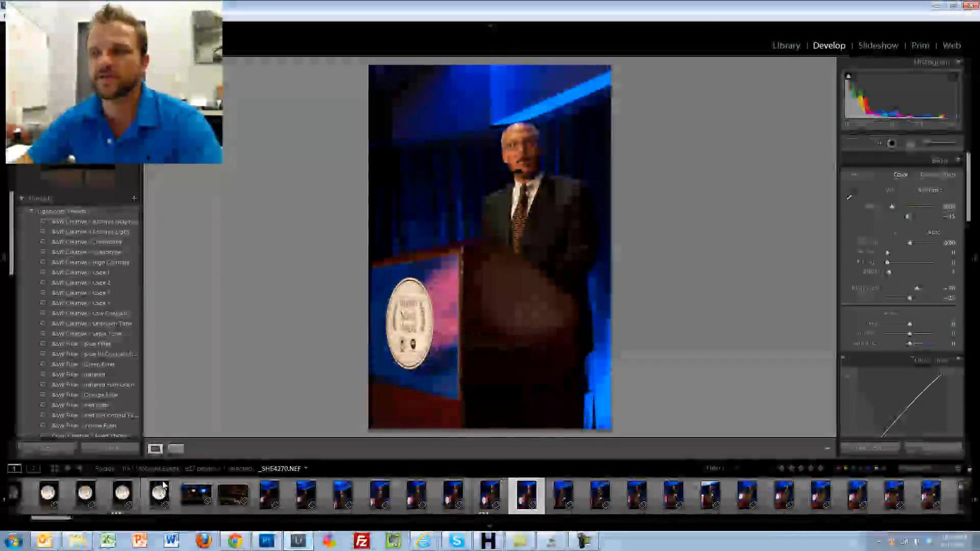
pyautogui.press('Right')
pyautogui.press('Right')
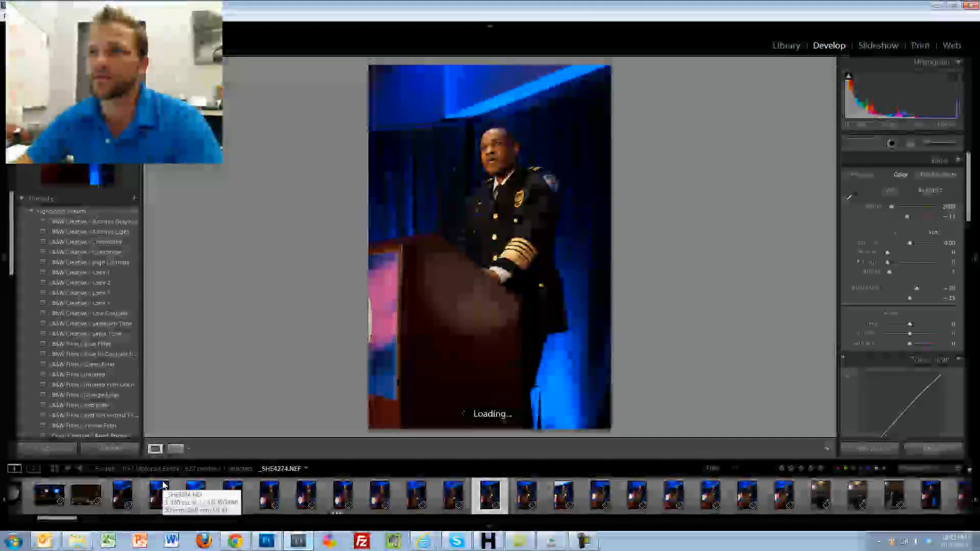
pyautogui.press('3')
# - Compare the officer's brighter podium shot _SHE4276.NEF with its neighbours and rate _SHE4277.NEF three stars
pyautogui.press('Right')
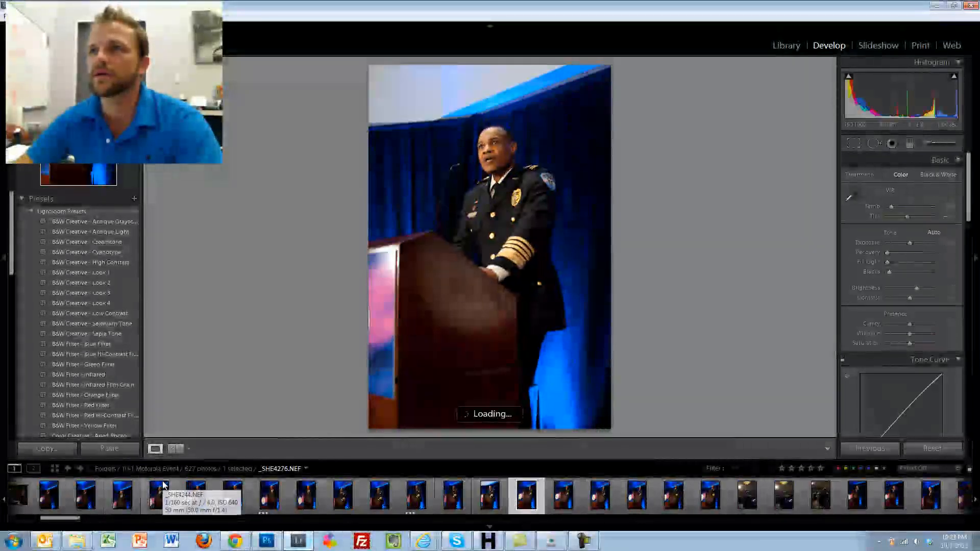
pyautogui.press('Right')
pyautogui.press('Right')
pyautogui.press('Left')
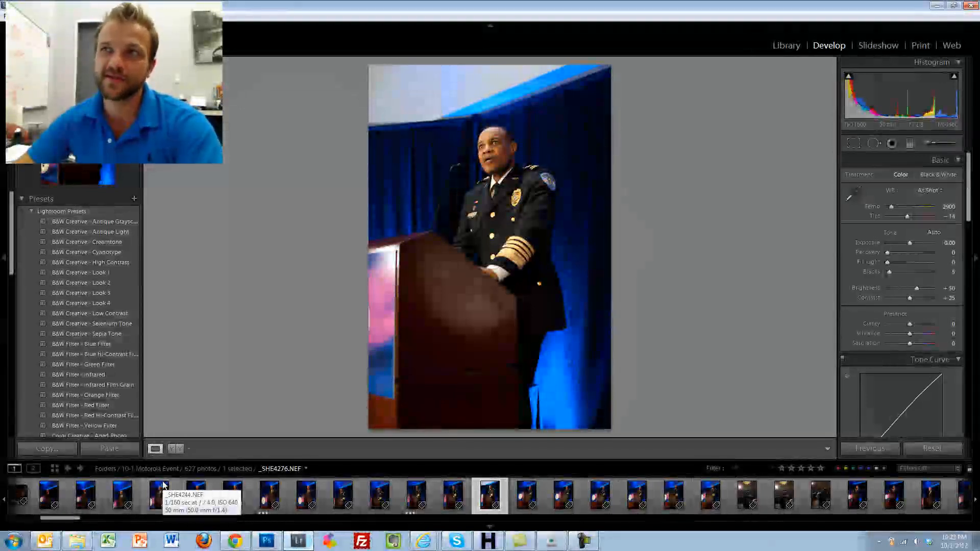
pyautogui.press('Right')
pyautogui.press('Left')
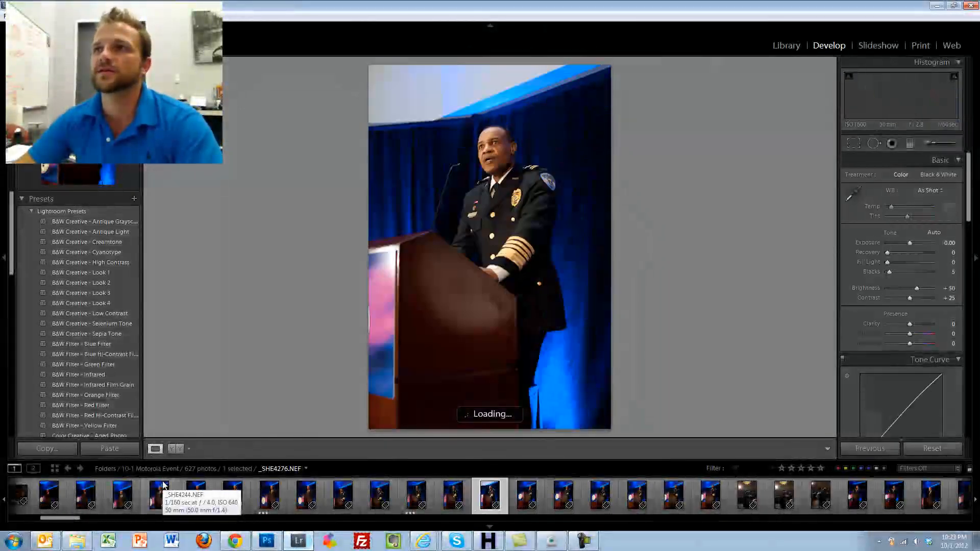
pyautogui.press('Right')
pyautogui.press('Left')
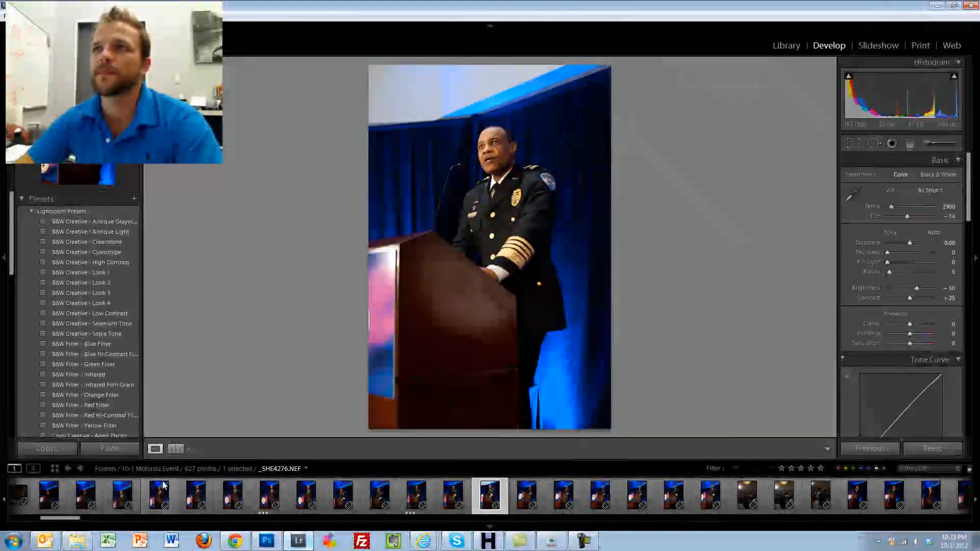
pyautogui.press('Right')
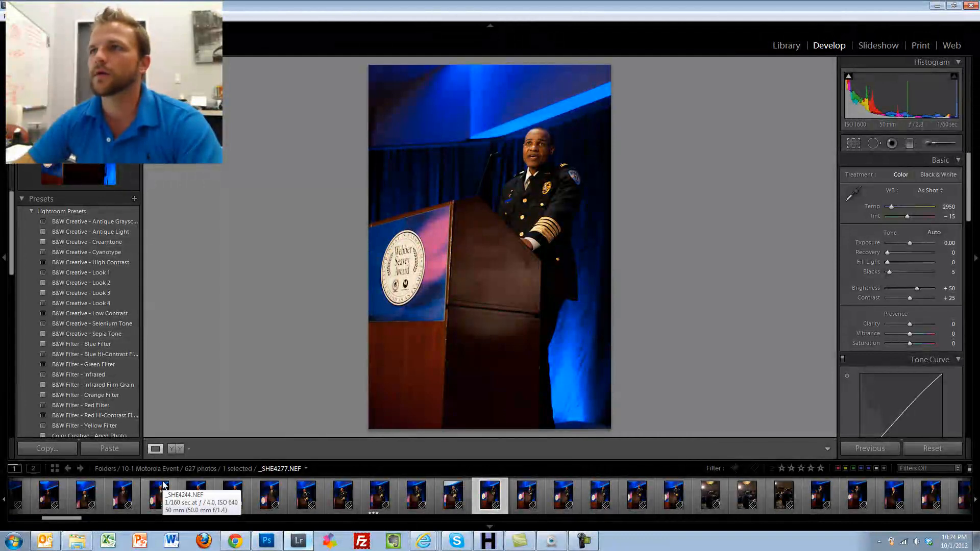
pyautogui.press('3')
# - Go past the remaining officer podium photos and rate the audience shot _SHE4283.NEF three stars
pyautogui.press('Right')
pyautogui.press('Right')
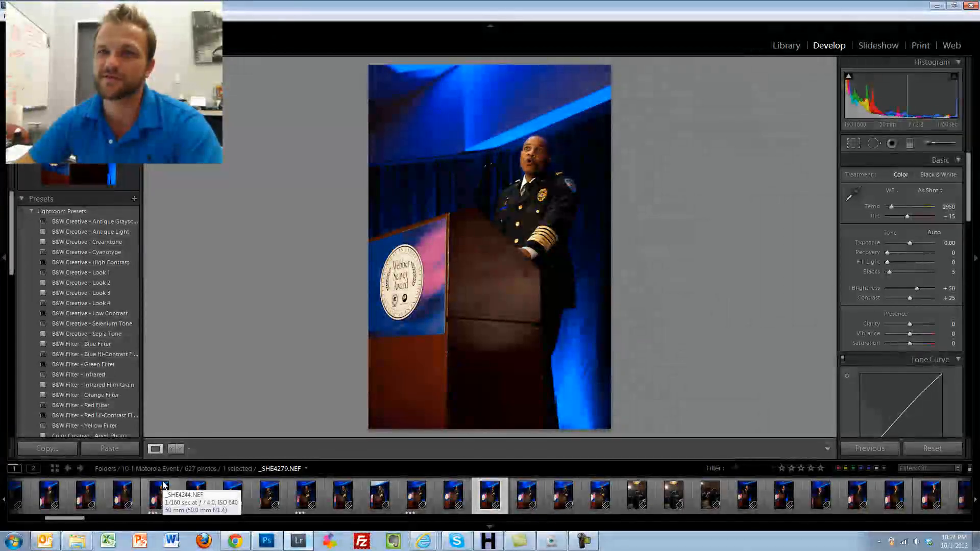
pyautogui.press('Right')
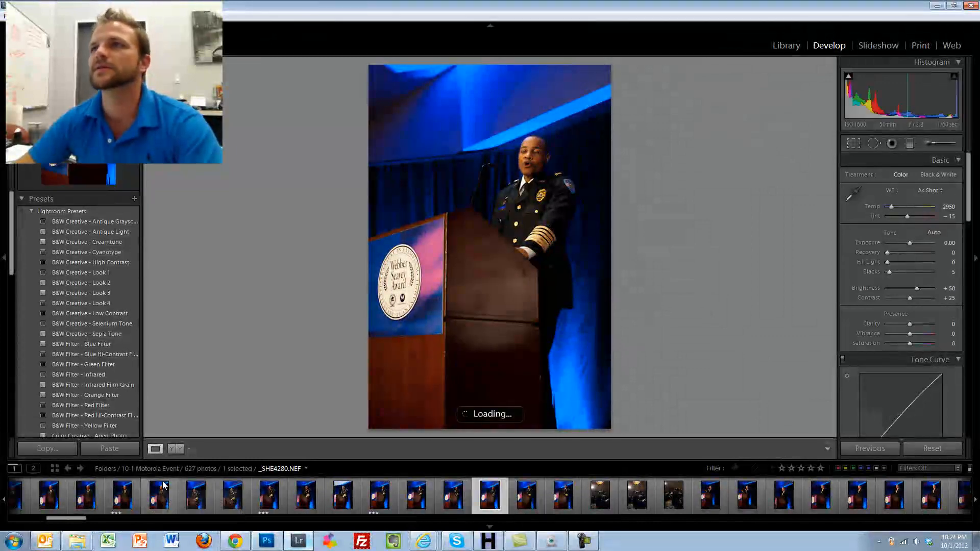
pyautogui.press('Right')
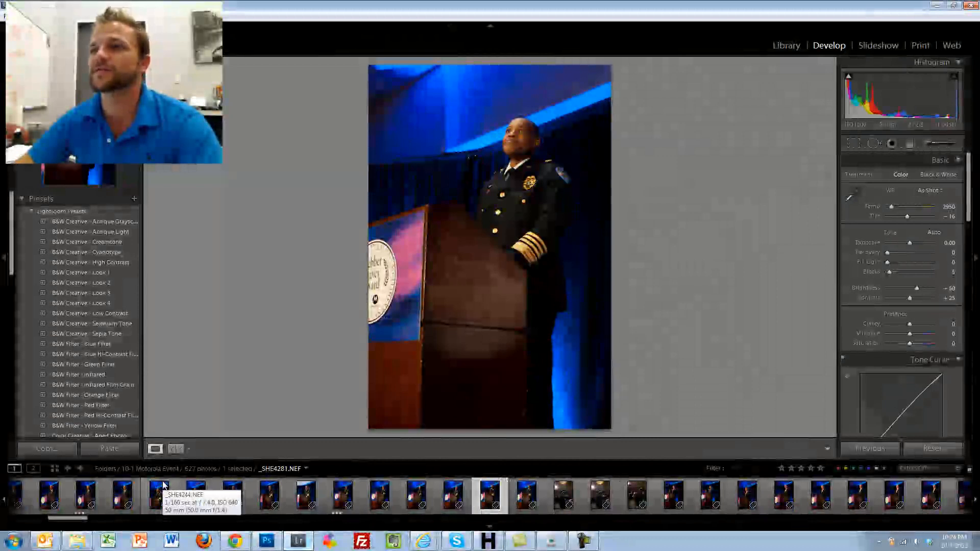
pyautogui.press('Right')
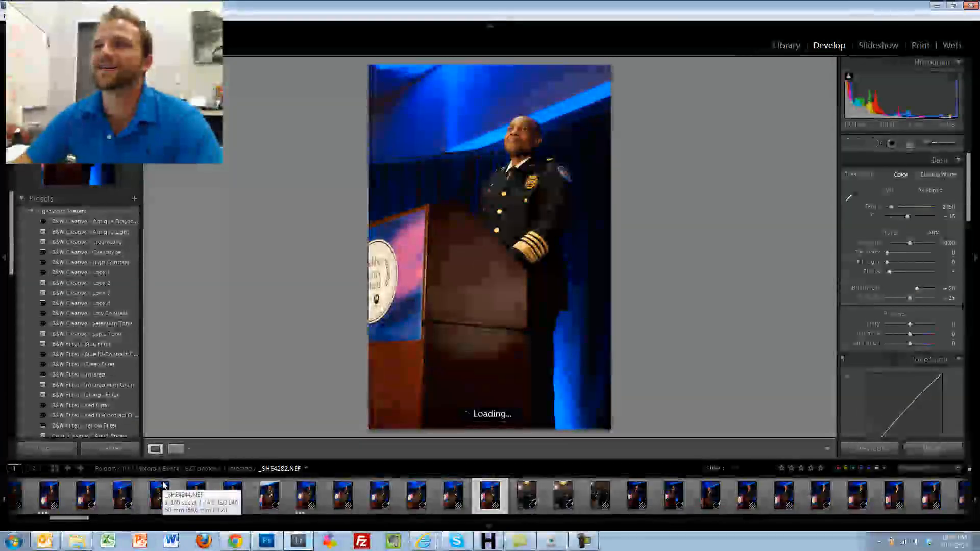
pyautogui.press('Right')
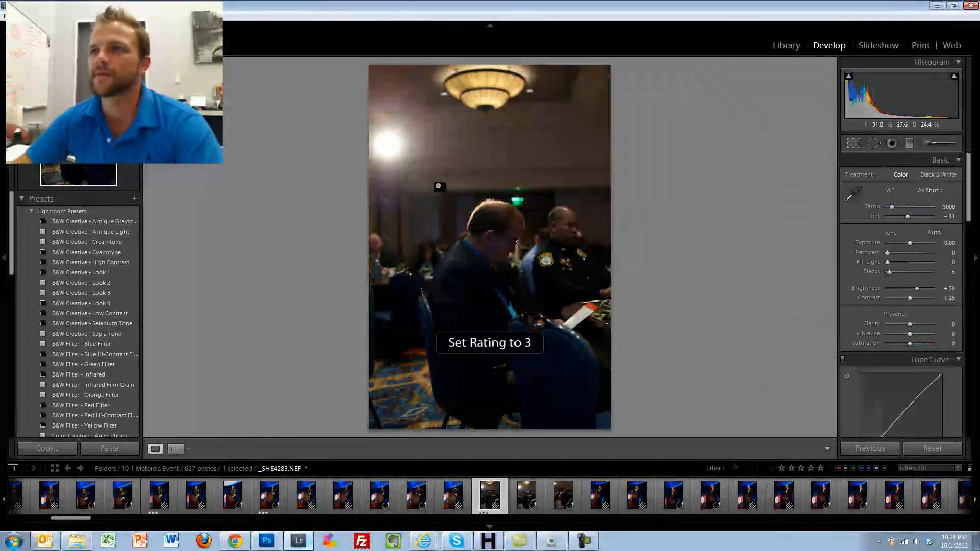
# - Advance past the remaining audience shots to the yellow-tie speaker and rate his podium photo _SHE4291.NEF three stars
pyautogui.press('Right')
pyautogui.press('Right')
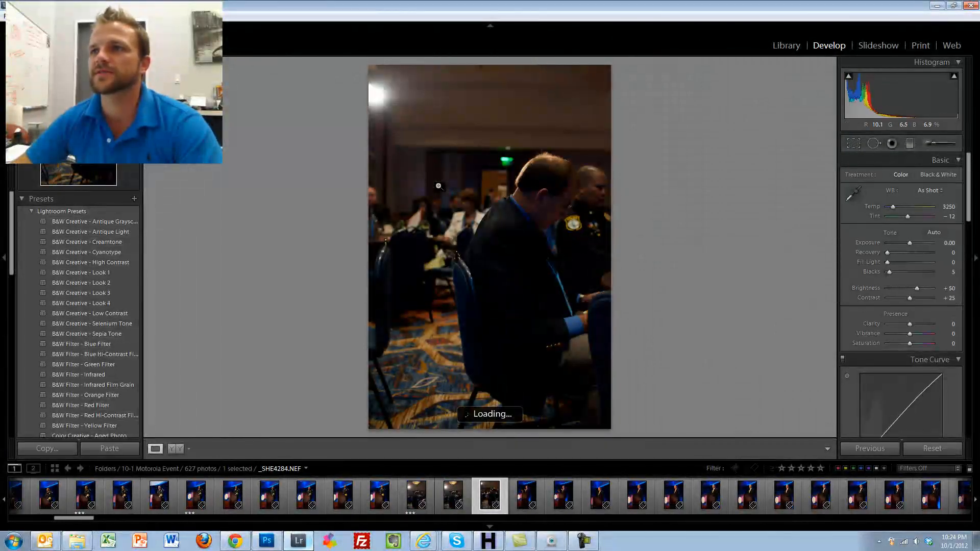
pyautogui.press('Right')
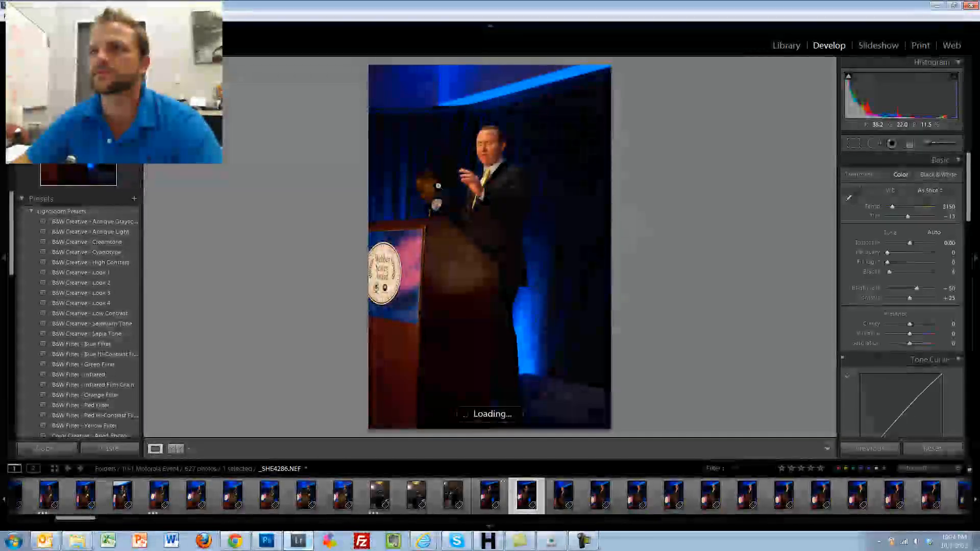
pyautogui.press('Right')
pyautogui.press('Right')
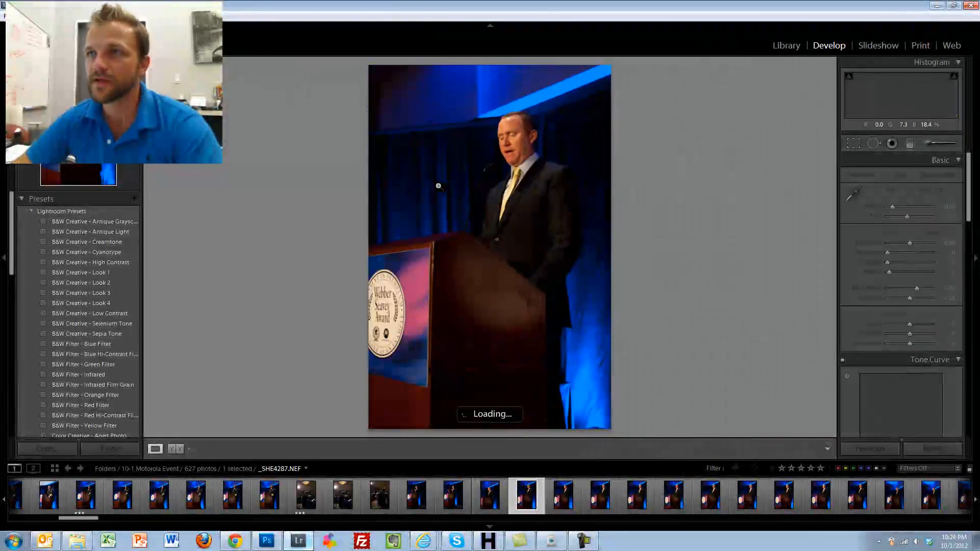
pyautogui.press('Right')
pyautogui.press('Right')
pyautogui.press('Right')
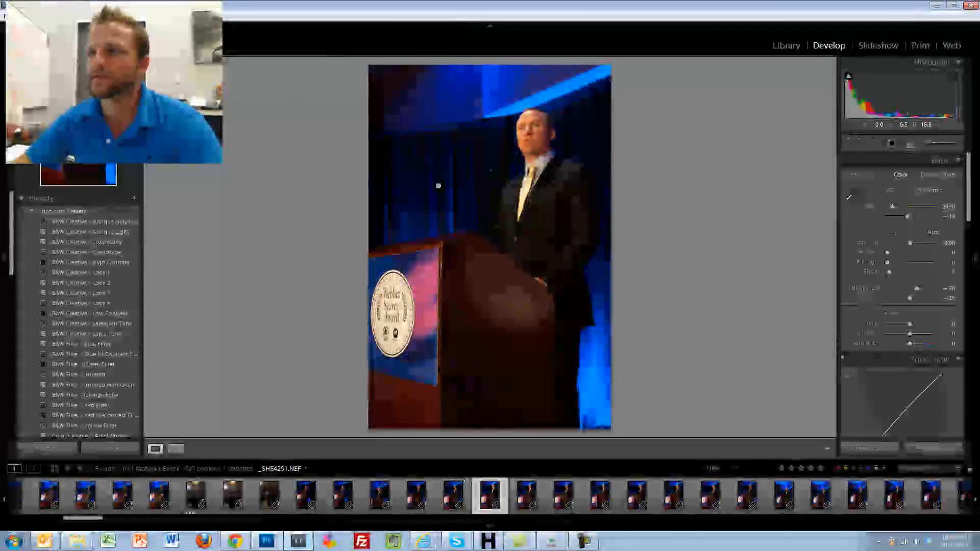
pyautogui.press('3')
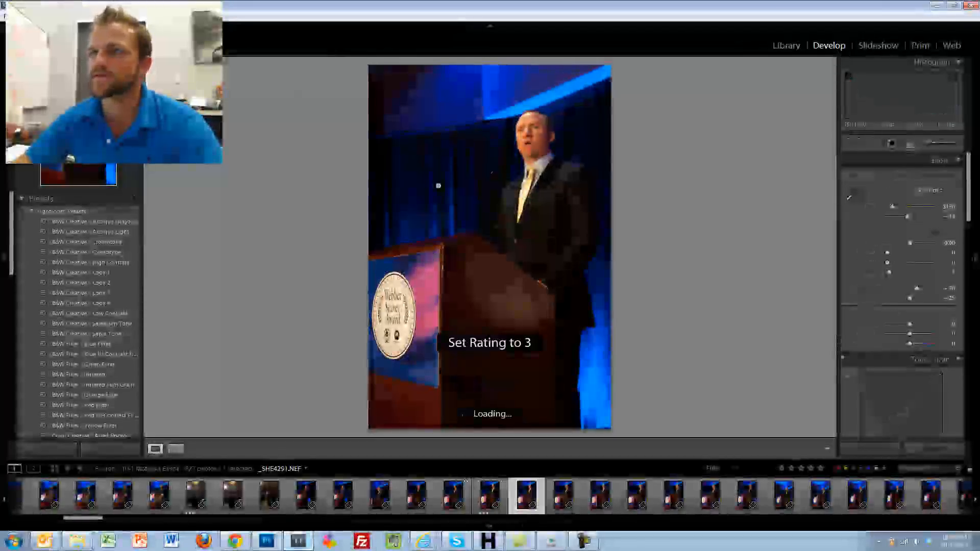
# - Go through the following podium photos of the yellow-tie speaker and rate _SHE4303.NEF three stars
pyautogui.press('Right')
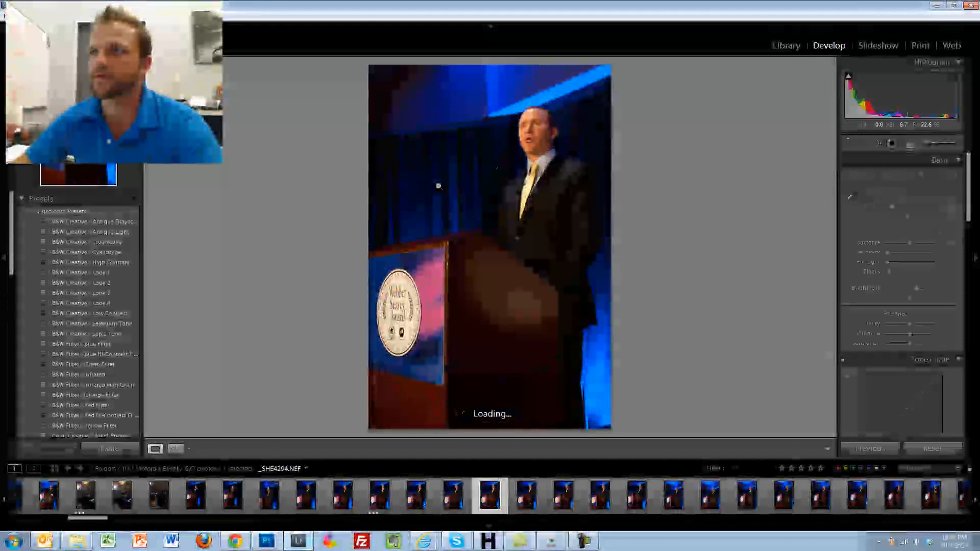
pyautogui.press('Right')
pyautogui.press('Right')
pyautogui.press('Right')
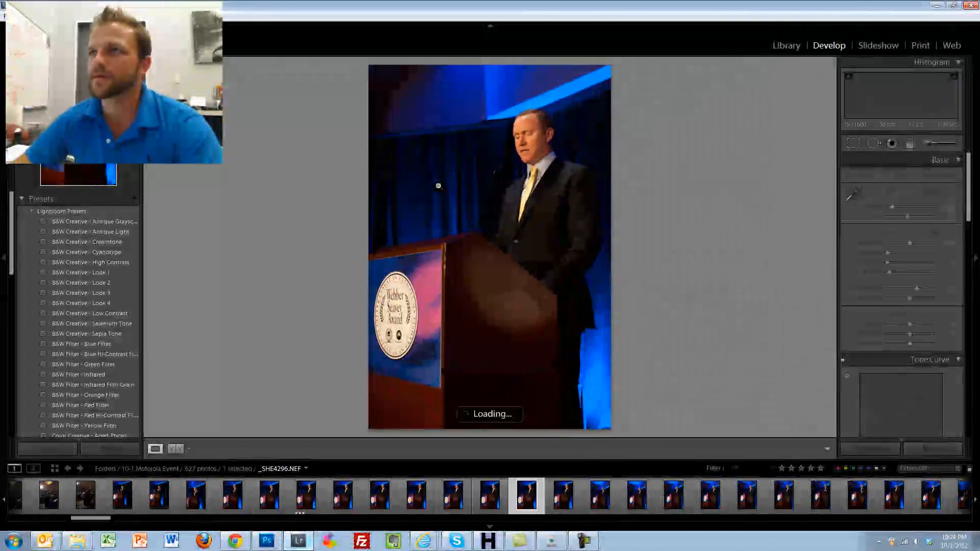
pyautogui.press('Right')
pyautogui.press('Right')
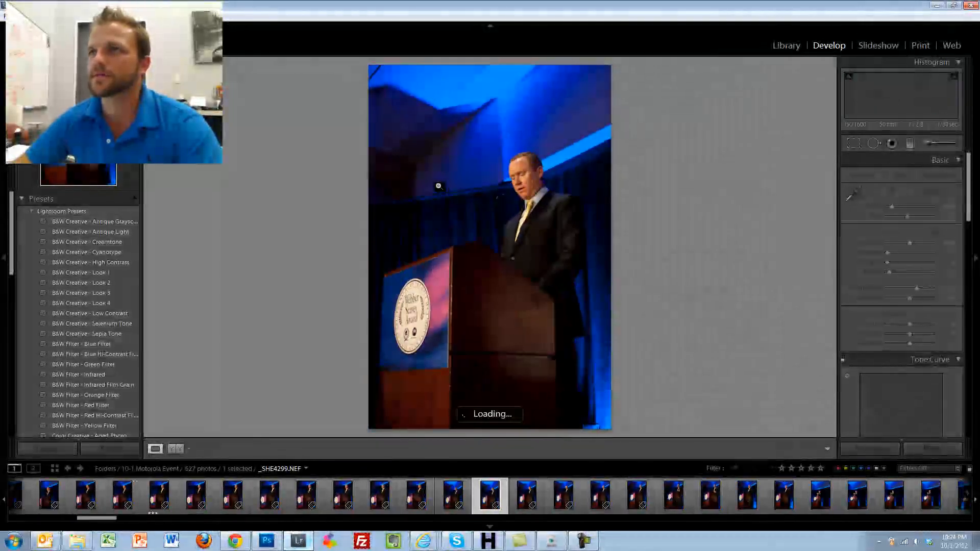
pyautogui.press('Right')
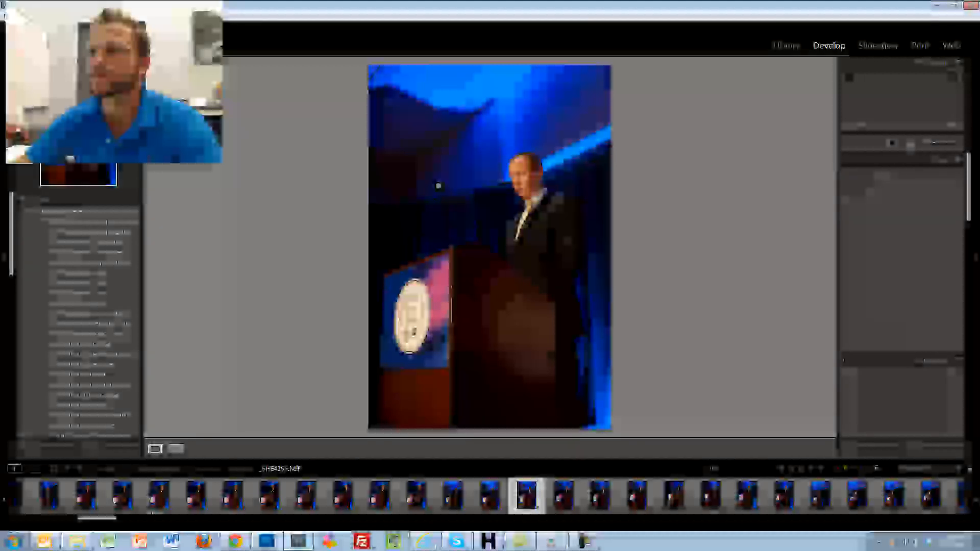
pyautogui.press('Right')
pyautogui.press('Right')
pyautogui.press('Right')
pyautogui.press('Right')
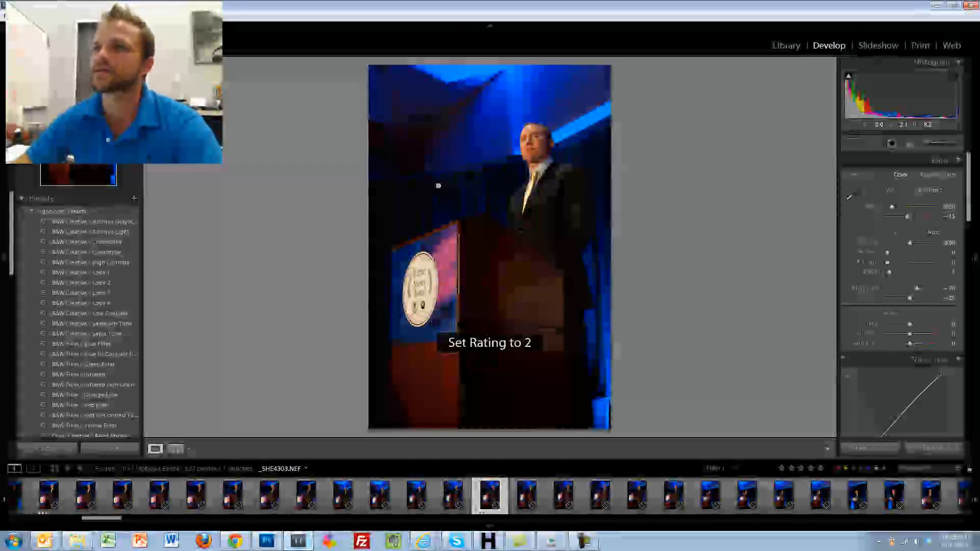
pyautogui.press('3')
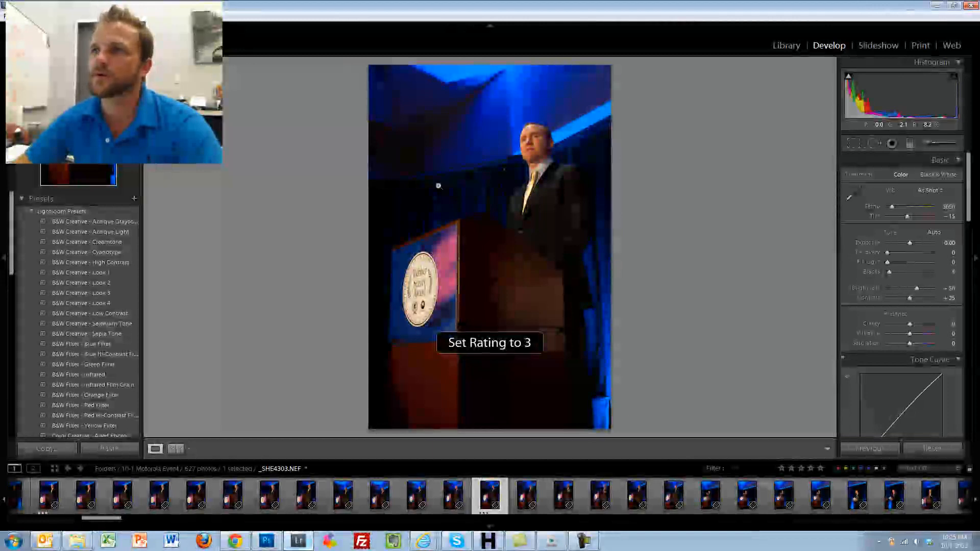
# - Rate the yellow-tie speaker's podium shots _SHE4305.NEF, _SHE4307.NEF and _SHE4309.NEF three stars
pyautogui.press('Right')
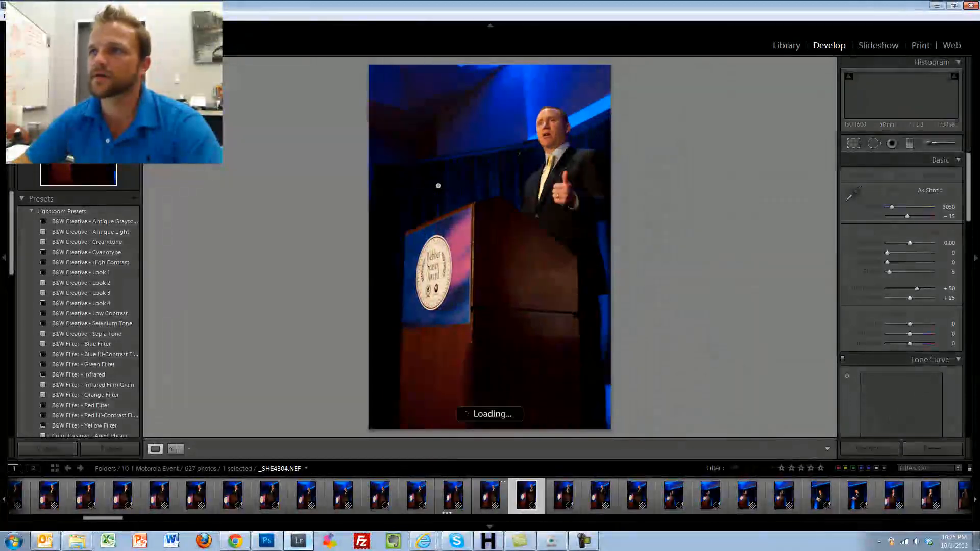
pyautogui.press('Right')
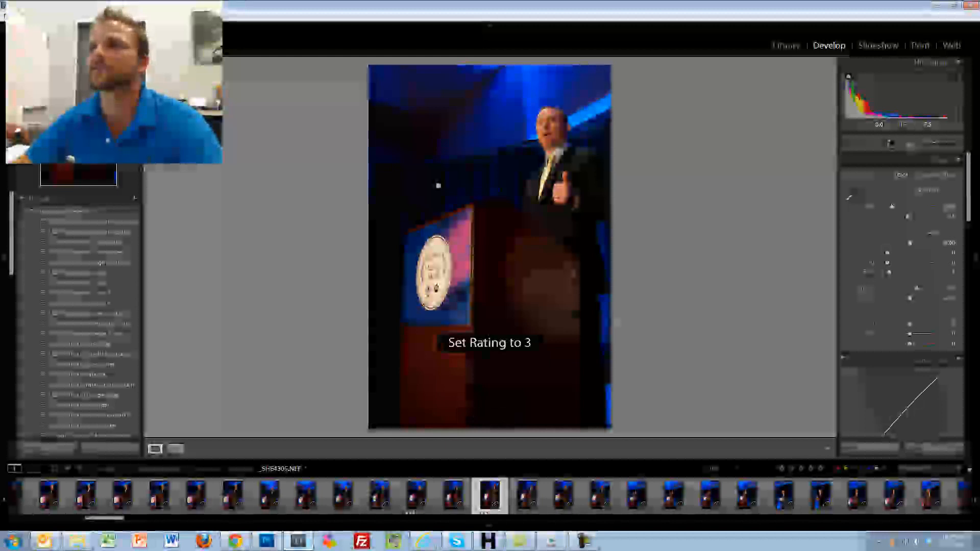
pyautogui.press('Right')
pyautogui.press('Right')
pyautogui.press('Right')
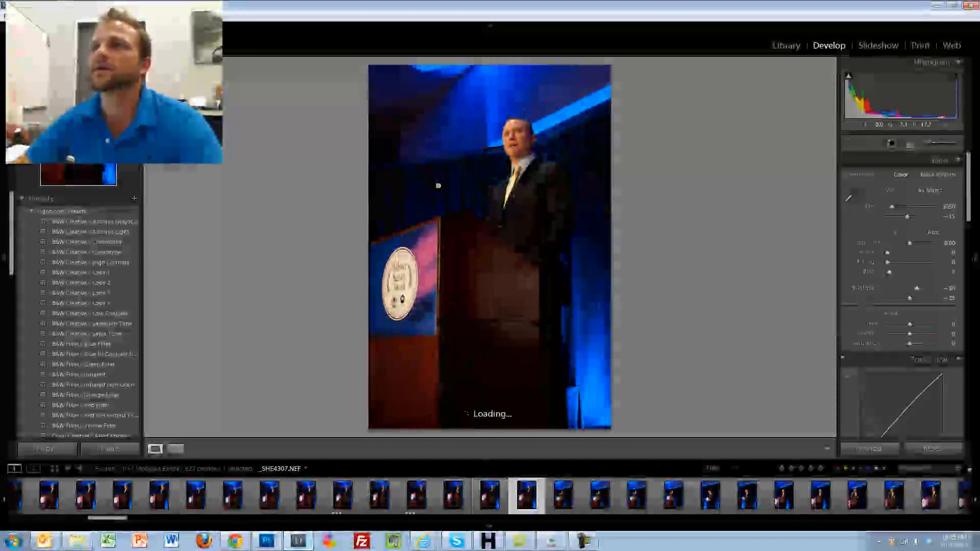
pyautogui.press('Right')
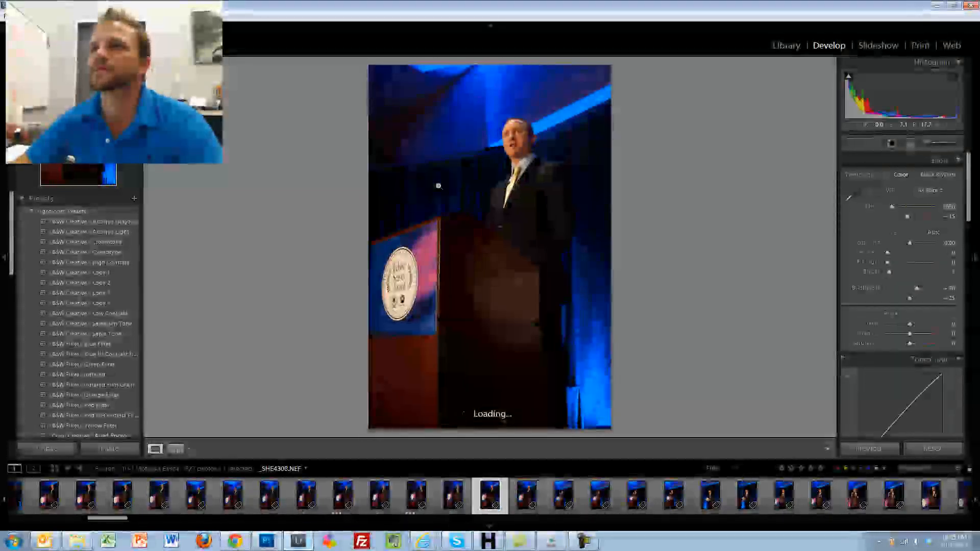
pyautogui.press('Right')
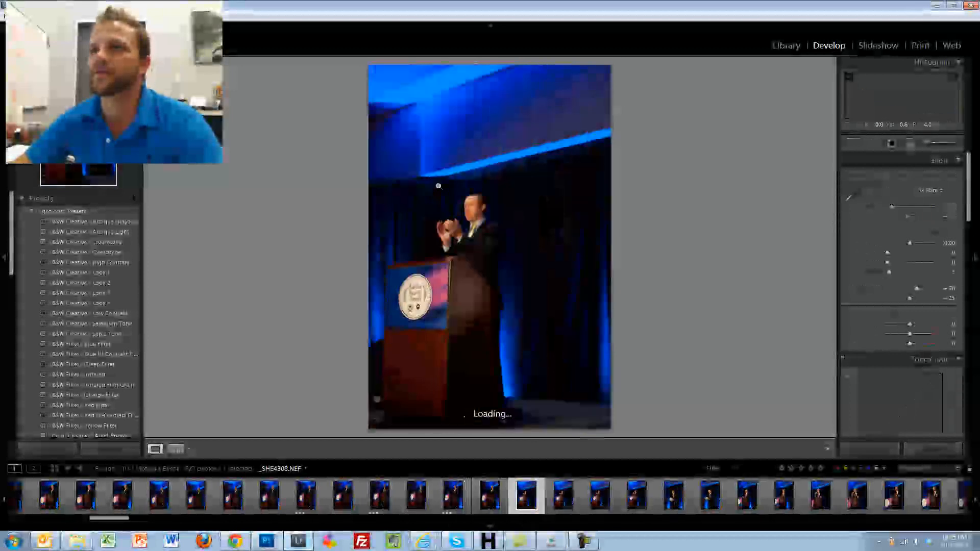
pyautogui.press('Right')
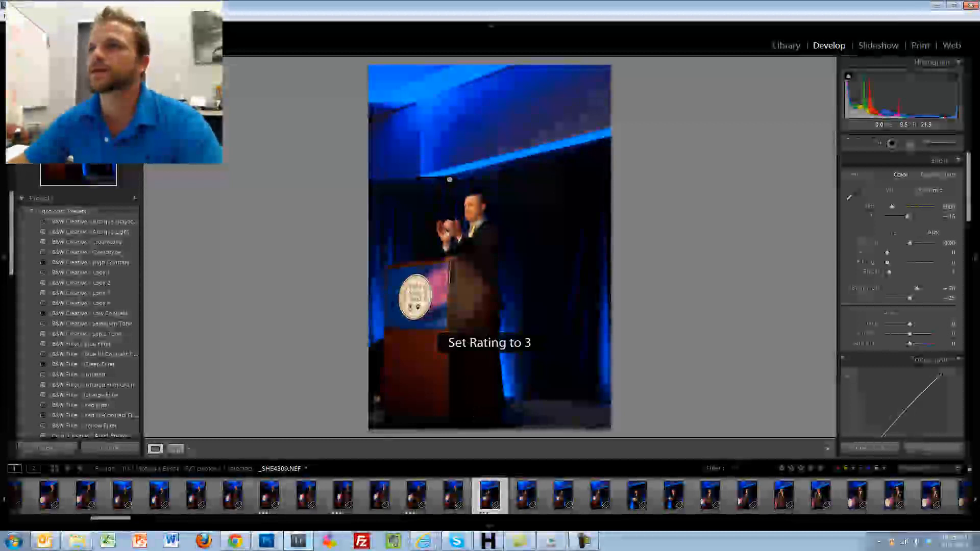
# - Crop the applauding shot _SHE4309.NEF tighter around the speaker and podium and compare it with the next frame
pyautogui.press('r')
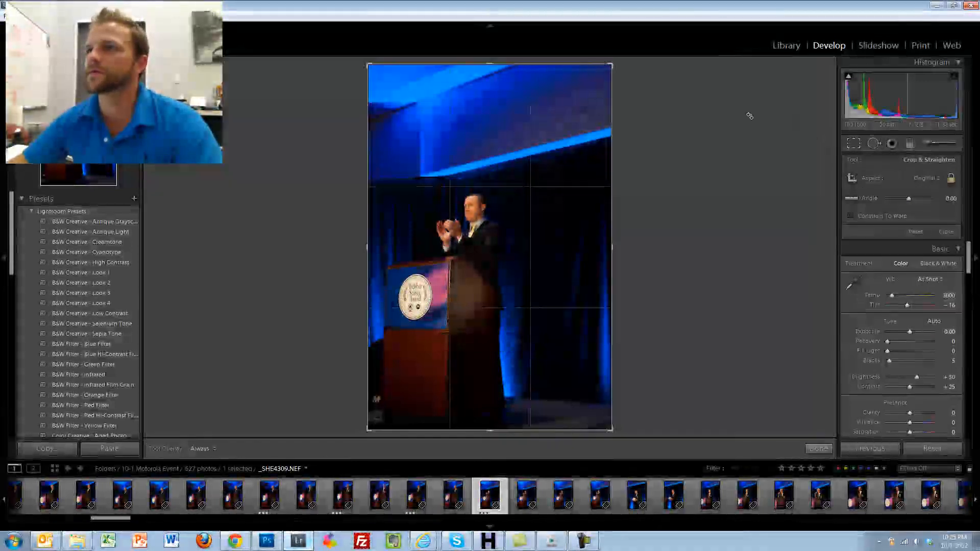
pyautogui.moveTo(576, 92); pyautogui.dragTo(566, 99)
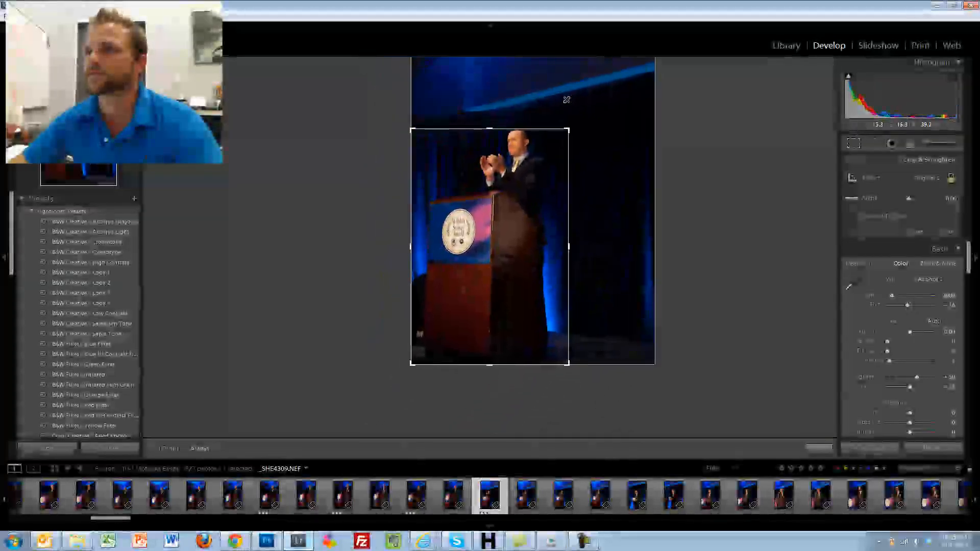
pyautogui.moveTo(531, 168); pyautogui.dragTo(522, 208)
pyautogui.press('r')
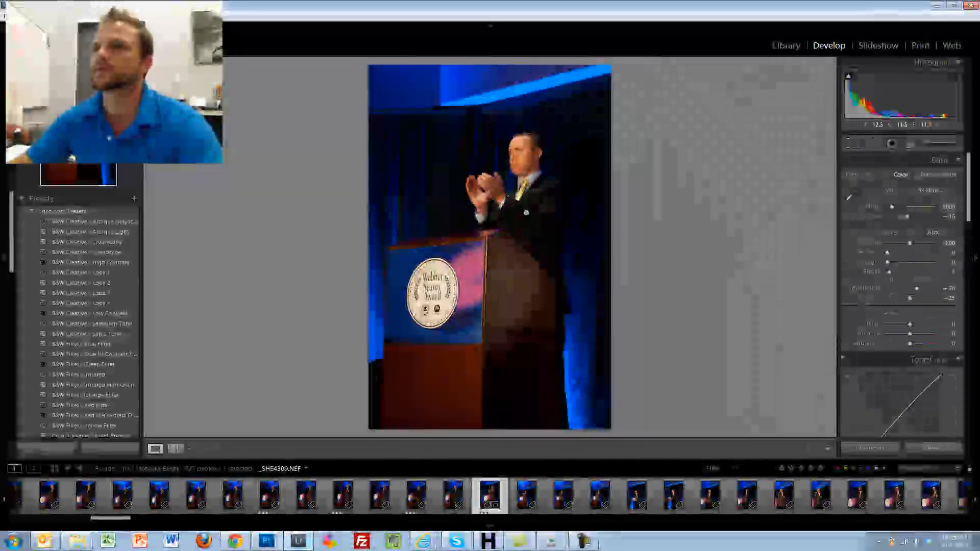
pyautogui.press('Right')
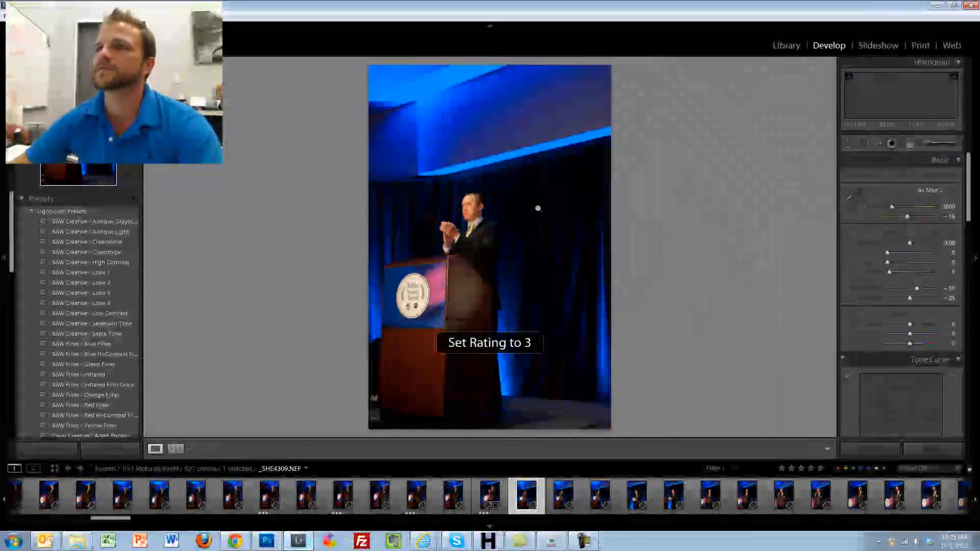
pyautogui.press('Left')
pyautogui.press('Left')
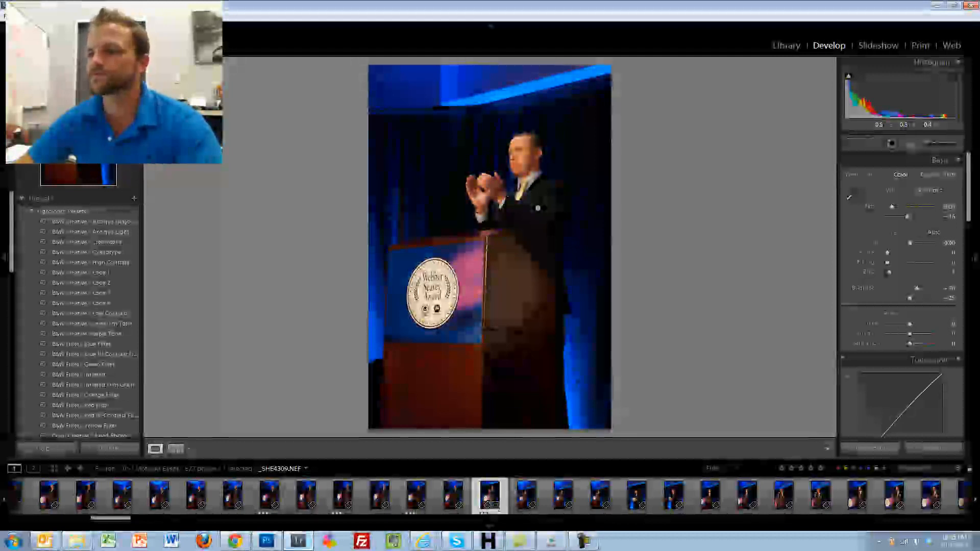
# - Advance past the remaining applause photos to the red-tie speaker with glasses and rate _SHE4317.NEF three stars
pyautogui.press('Right')
pyautogui.press('Right')
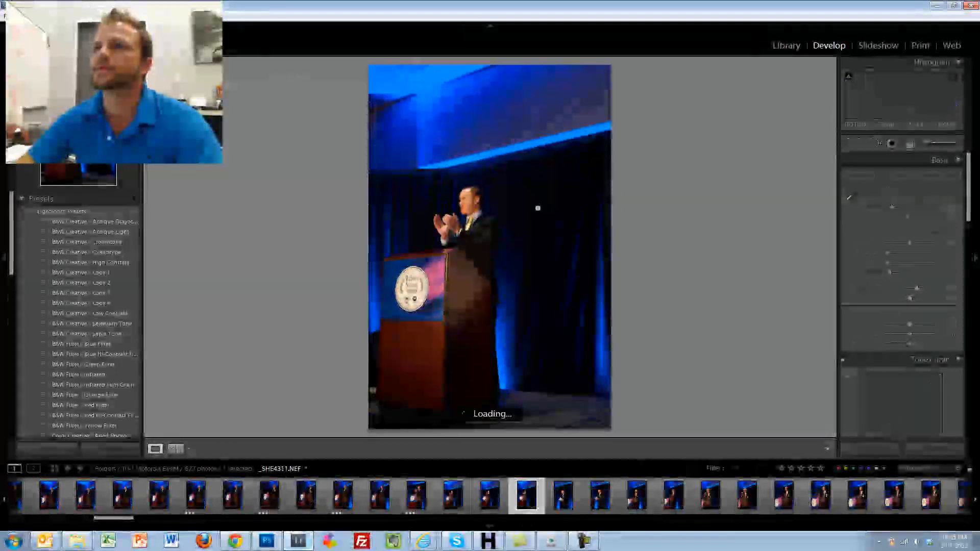
pyautogui.press('Right')
pyautogui.press('Right')
pyautogui.press('Right')
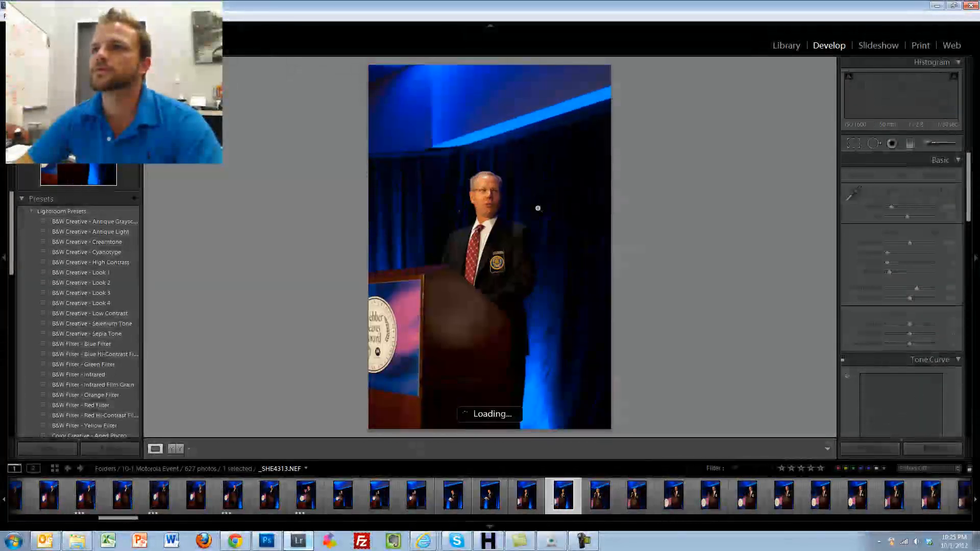
pyautogui.press('Right')
pyautogui.press('Right')
pyautogui.press('Right')
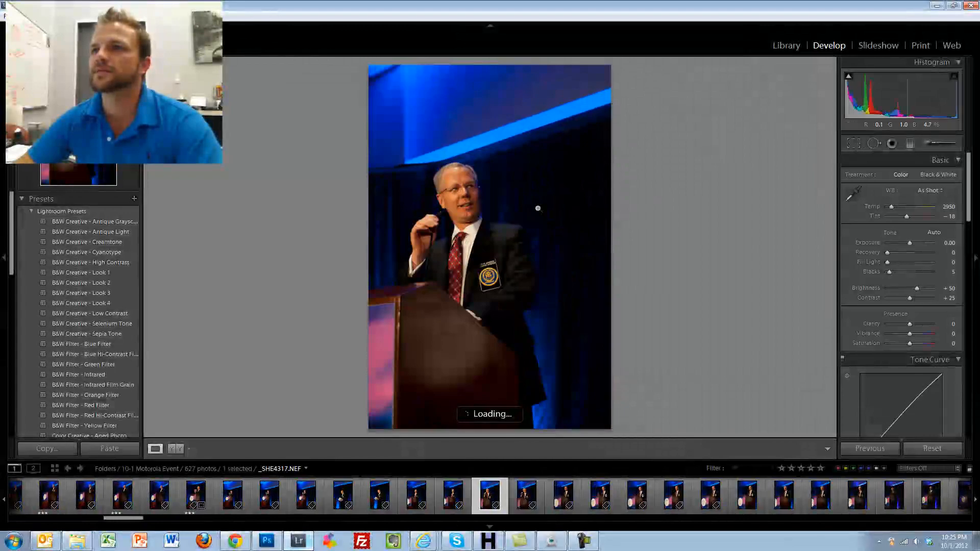
pyautogui.press('3')
# - Review the podium photos of the red-tie speaker that follow _SHE4317.NEF, checking expression and composition
pyautogui.press('Right')
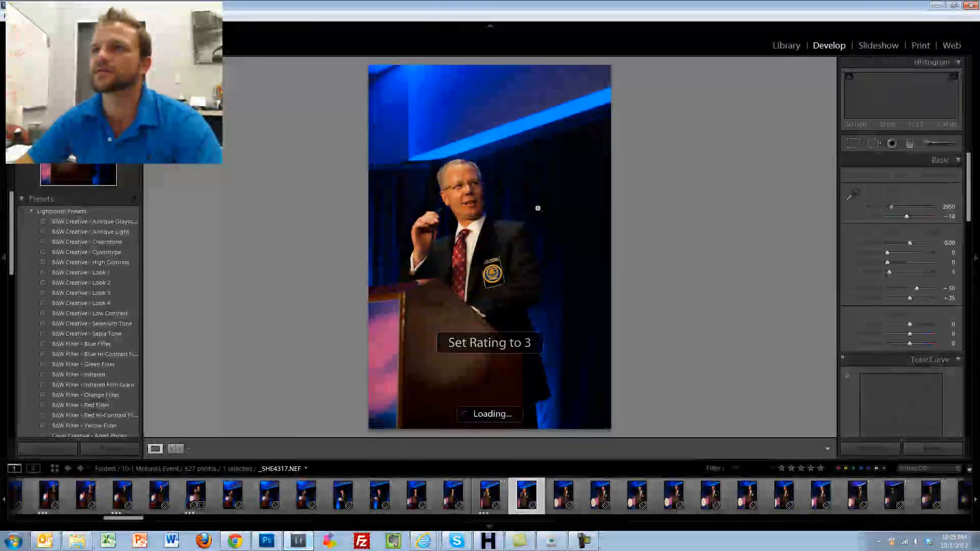
pyautogui.press('Right')
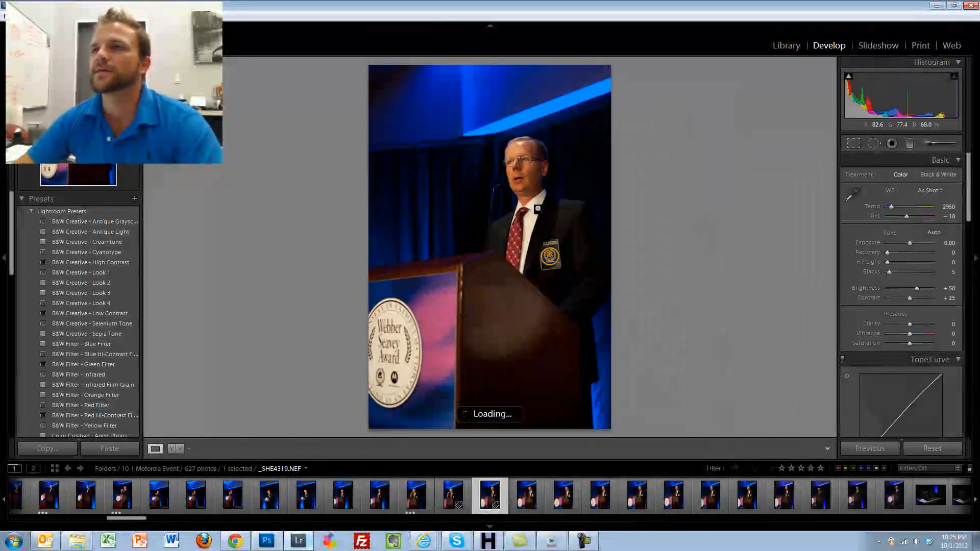
pyautogui.press('Right')
pyautogui.press('Right')
pyautogui.press('Right')
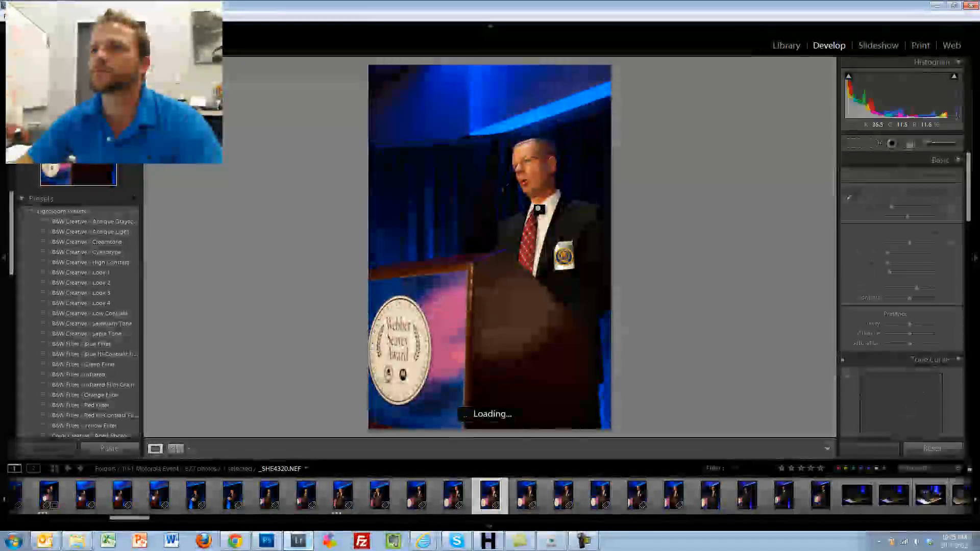
pyautogui.press('Right')
pyautogui.press('Right')
pyautogui.press('Right')
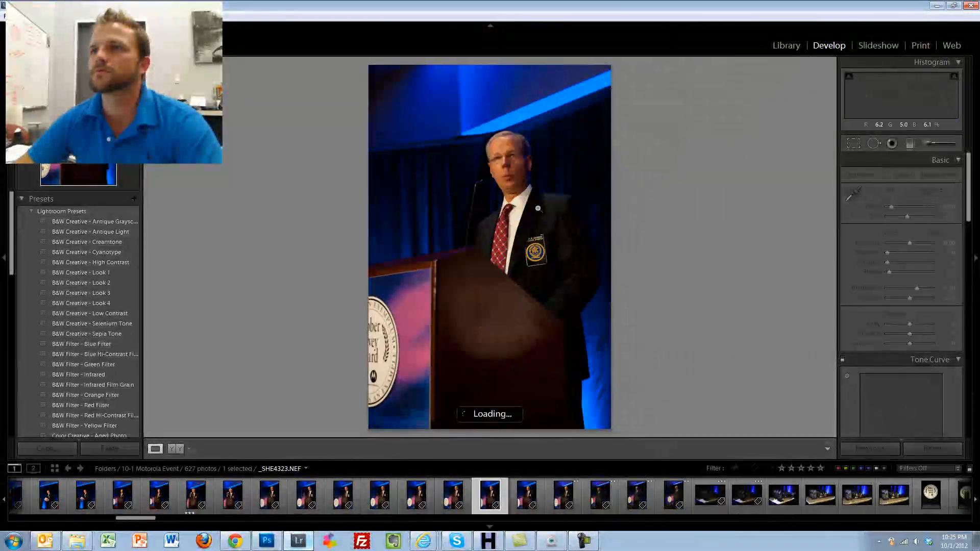
# - Review the podium photos of the speaker with the moustache, including _SHE4328.NEF and _SHE4329.NEF
pyautogui.press('Right')
pyautogui.press('Right')
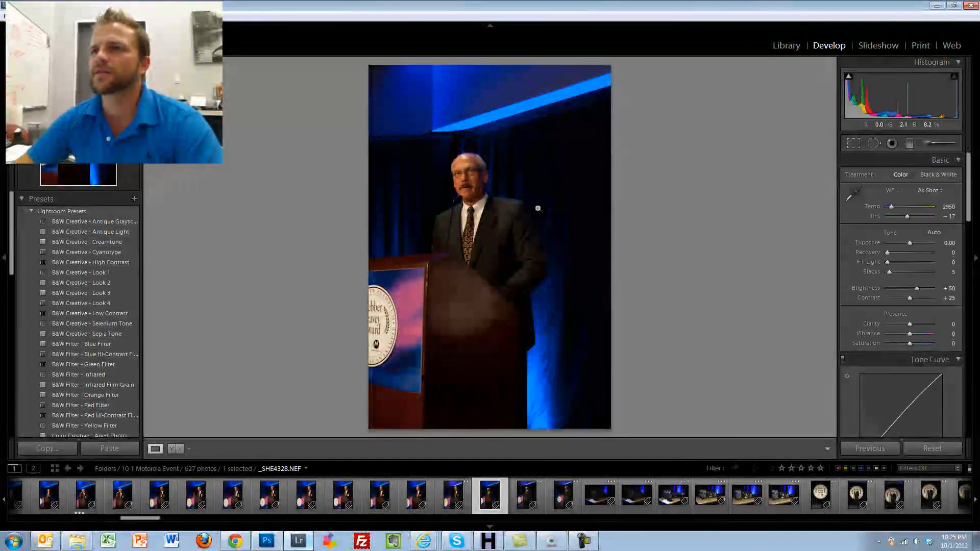
pyautogui.press('Right')
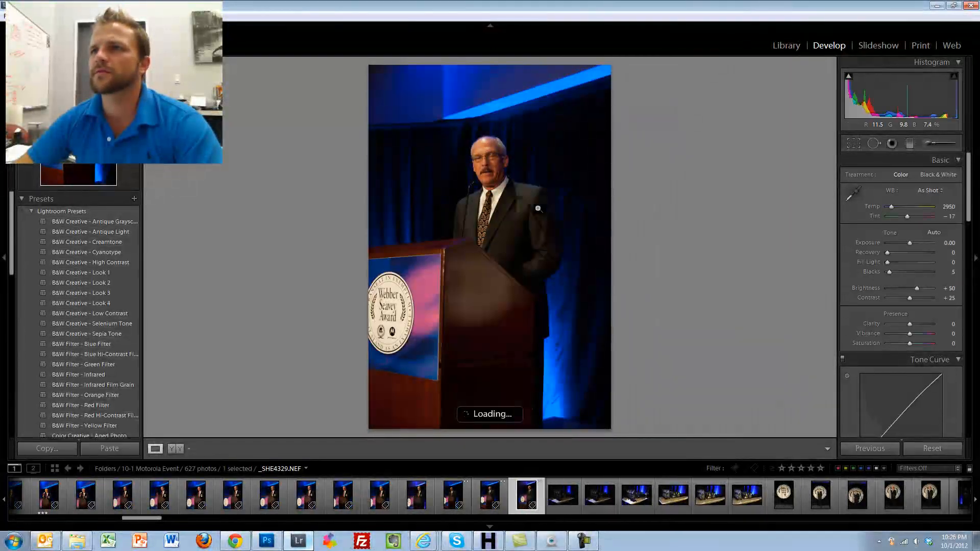
pyautogui.press('Right')
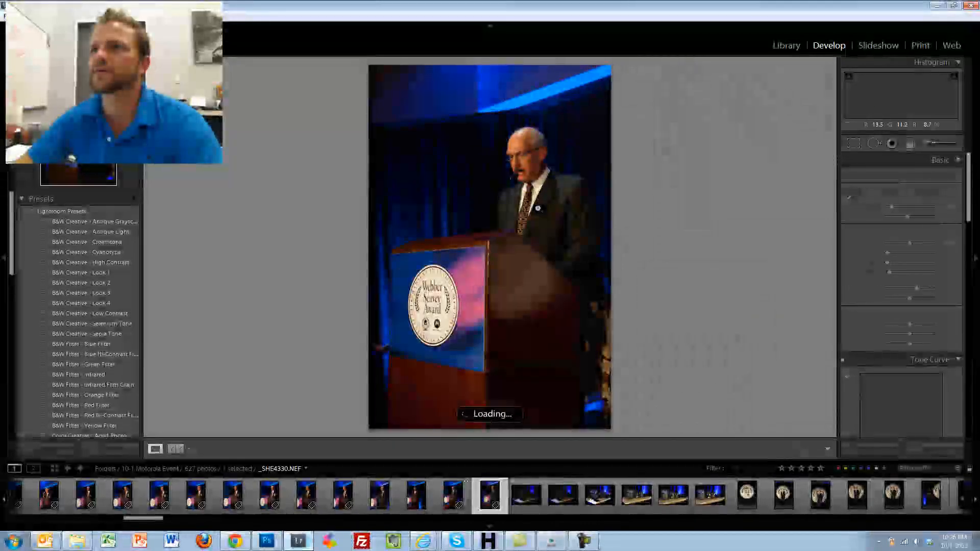
# - Review the crystal award photos _SHE4331.NEF to _SHE4333.NEF and compare _SHE4332.NEF with _SHE4333.NEF
pyautogui.press('Right')
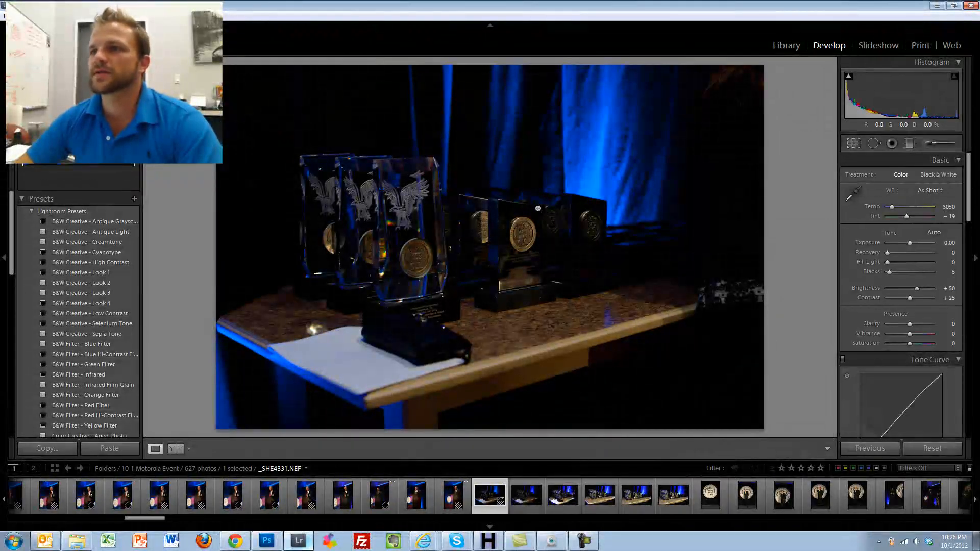
pyautogui.press('Right')
pyautogui.press('Right')
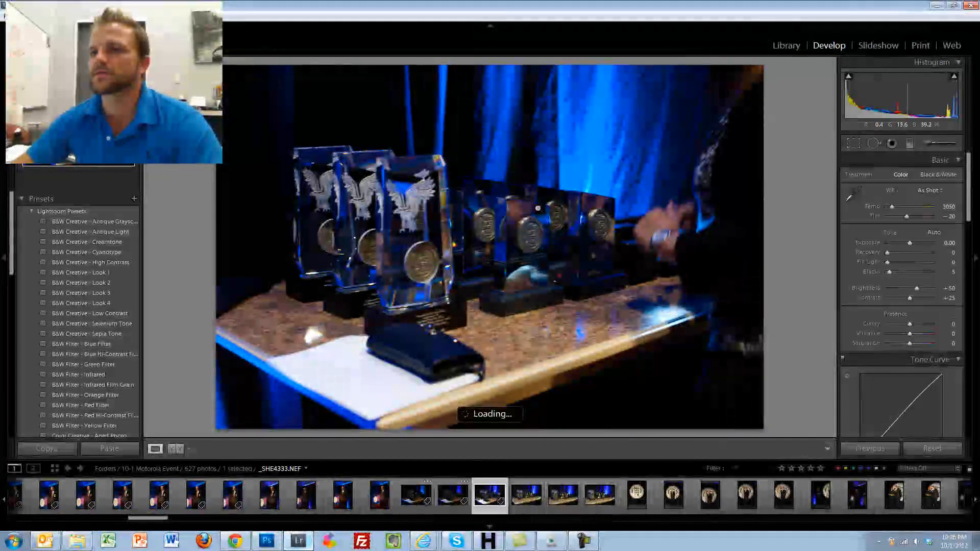
pyautogui.press('Left')
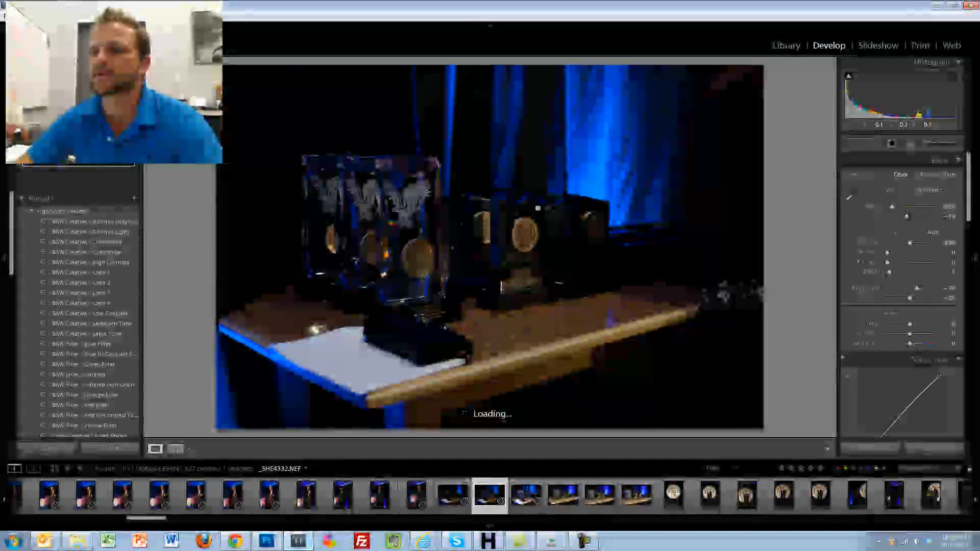
pyautogui.press('Right')
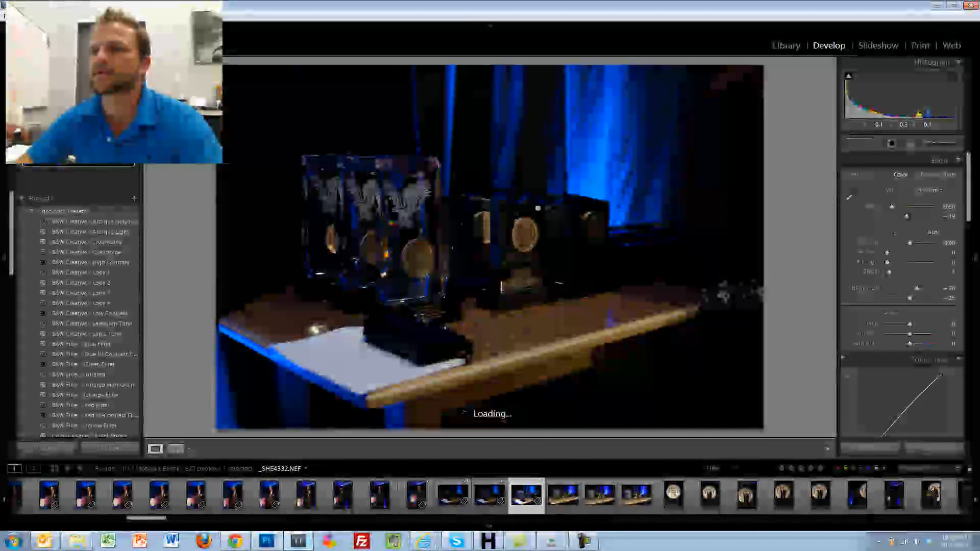
pyautogui.press('Left')
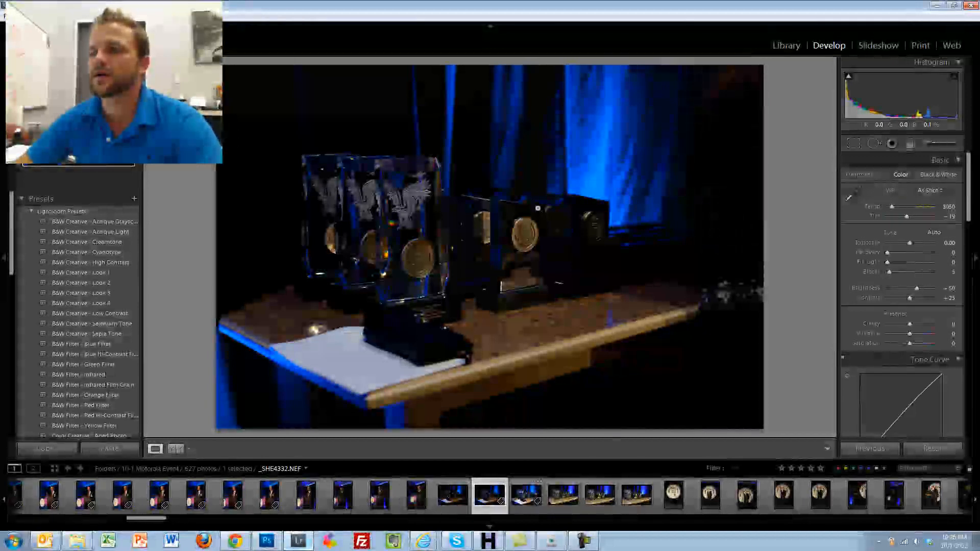
pyautogui.press('Right')
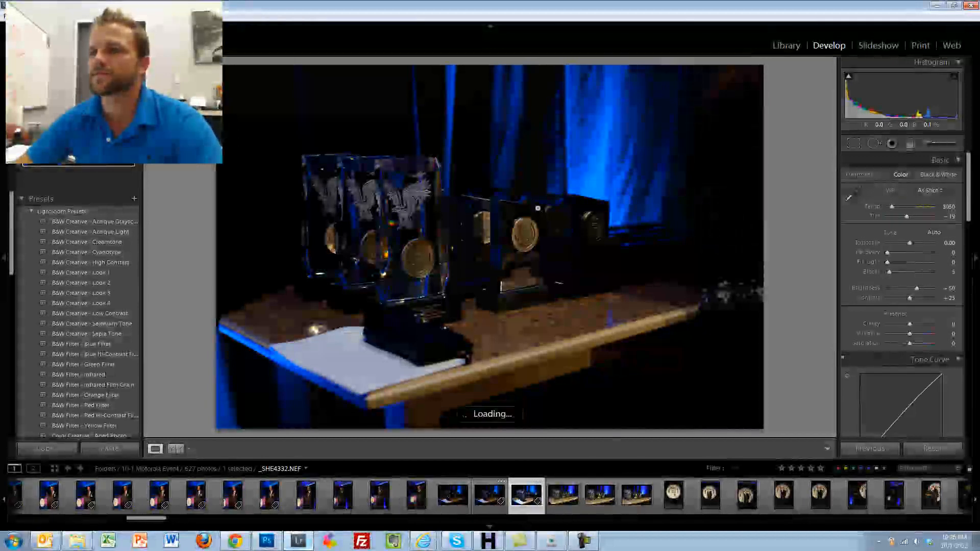
# - Brighten the award photo _SHE4332.NEF with Exposure +1.33 and Fill Light 11, and rate it three stars
pyautogui.press('Left')
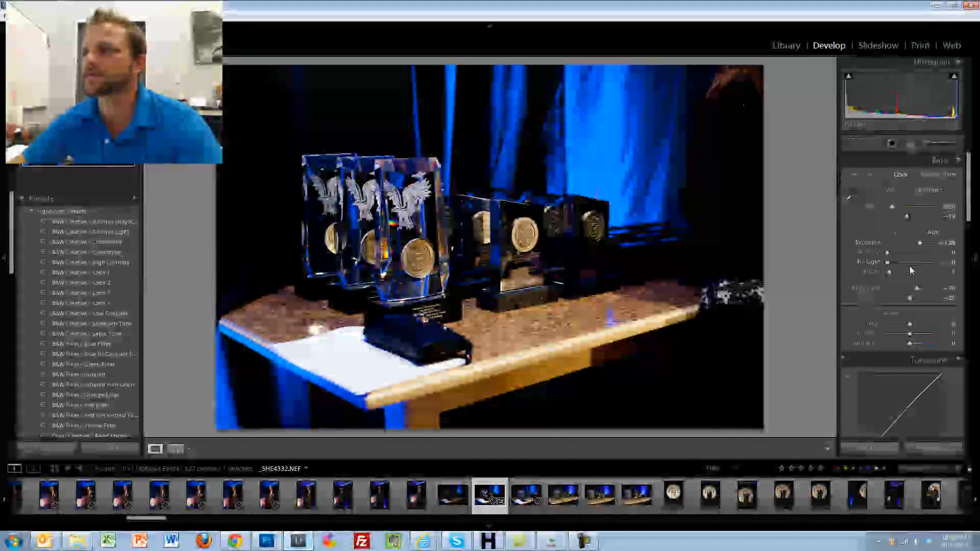
pyautogui.moveTo(892, 263); pyautogui.dragTo(896, 263)
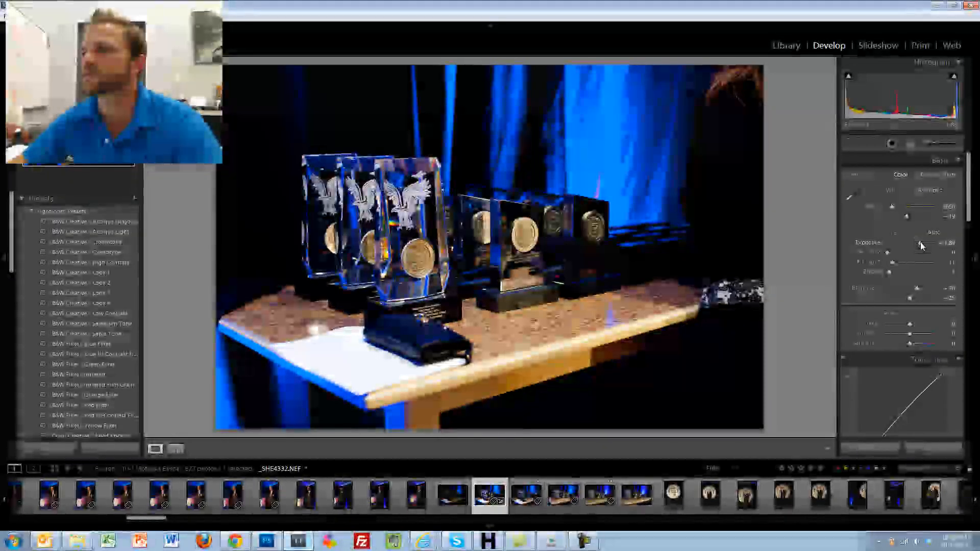
pyautogui.moveTo(920, 242); pyautogui.dragTo(917, 242)
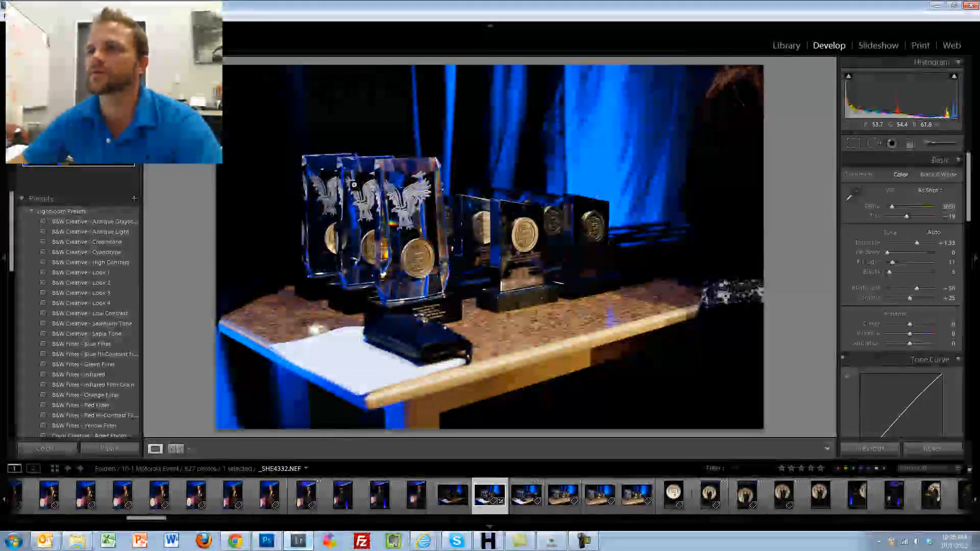
pyautogui.press('3')
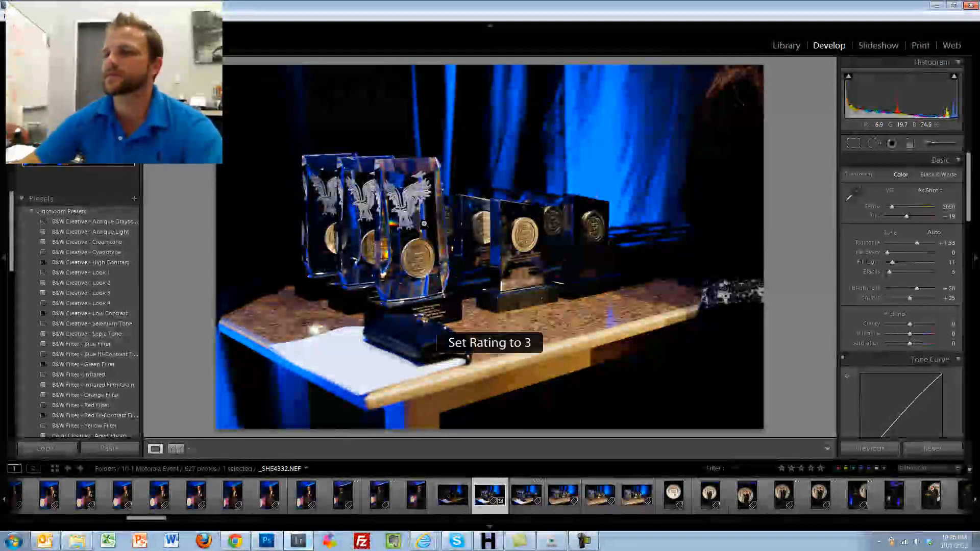
# - Rate the awards table photo _SHE4334.NEF three stars and advance past the remaining award close-ups
pyautogui.press('Right')
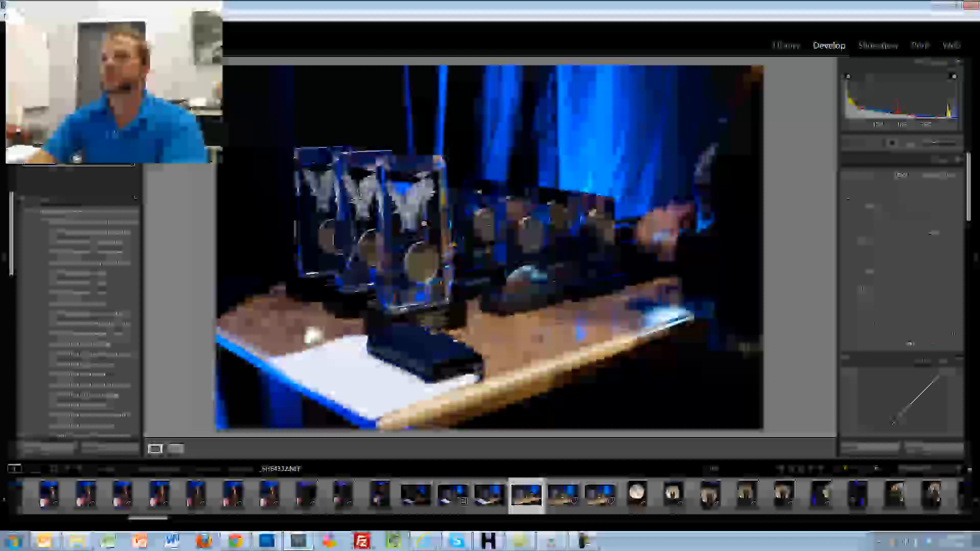
pyautogui.press('3')
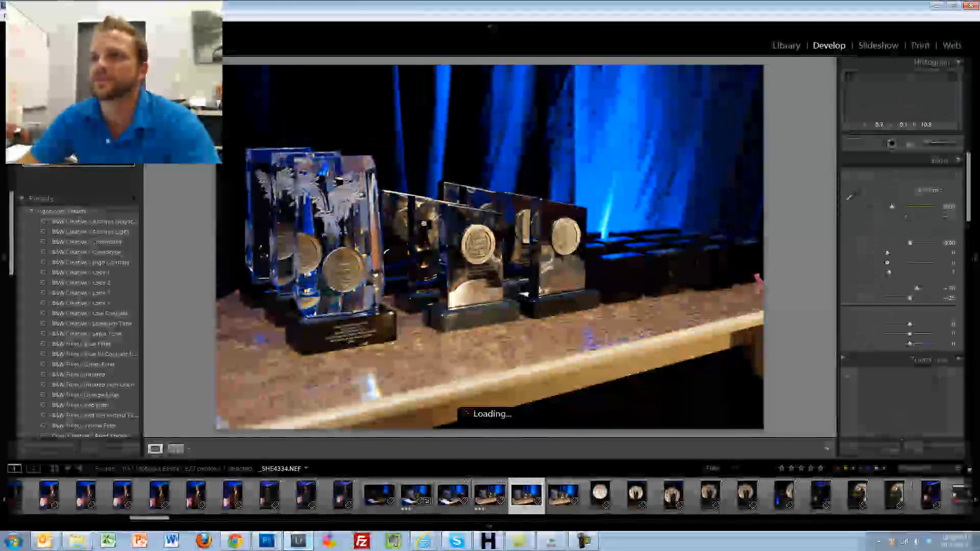
pyautogui.press('Right')
pyautogui.press('Right')
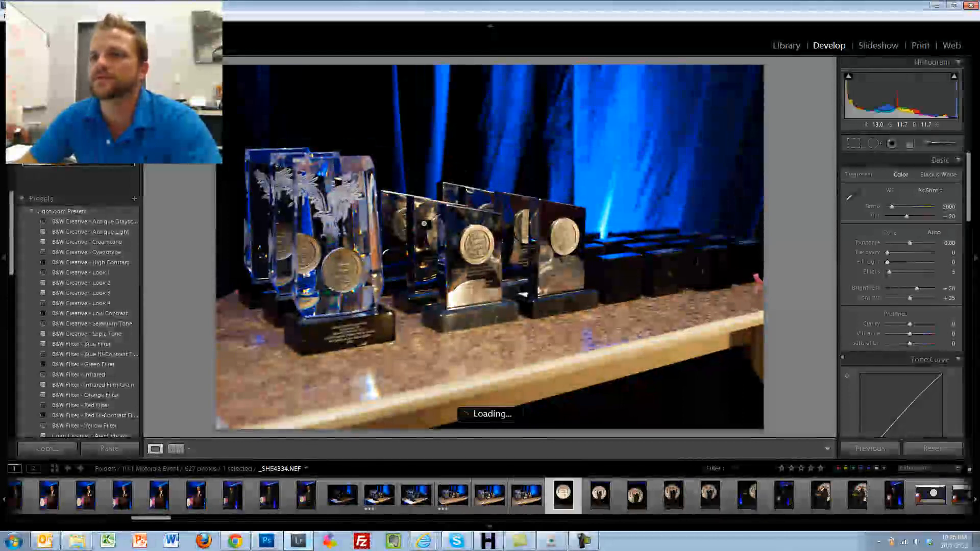
# - Look through the full-length photos of the yellow-tie man before the award seal, up to the uniformed officer in _SHE4342.NEF
pyautogui.press('Right')
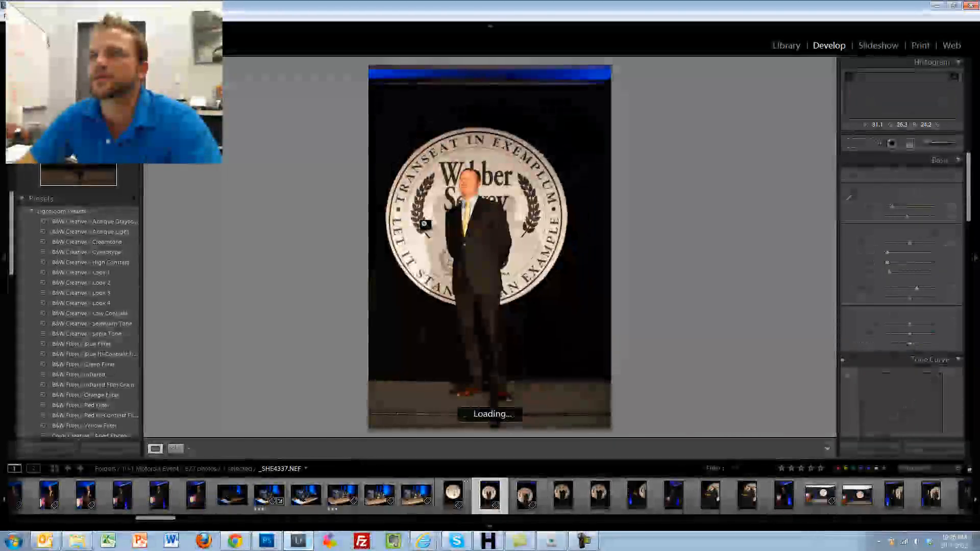
pyautogui.press('Right')
pyautogui.press('Right')
pyautogui.press('Right')
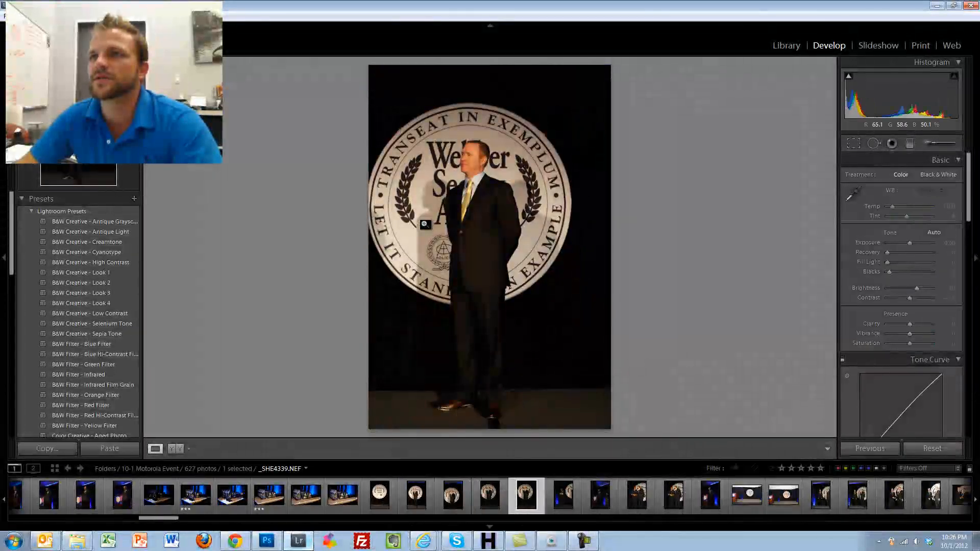
pyautogui.press('Right')
pyautogui.press('Right')
pyautogui.press('Right')
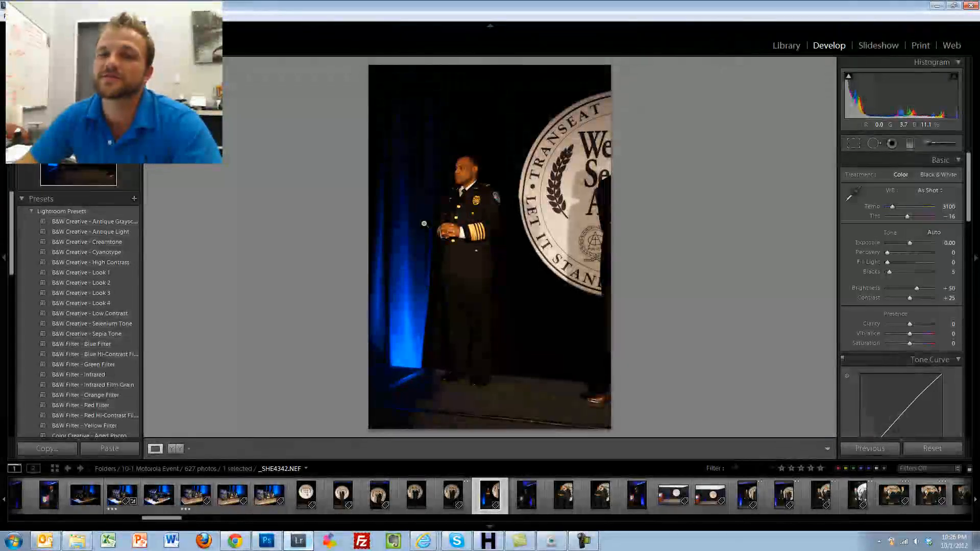
# - Compare _SHE4341.NEF of the yellow-tie man with its neighbouring frames and rate it three stars
pyautogui.press('Left')
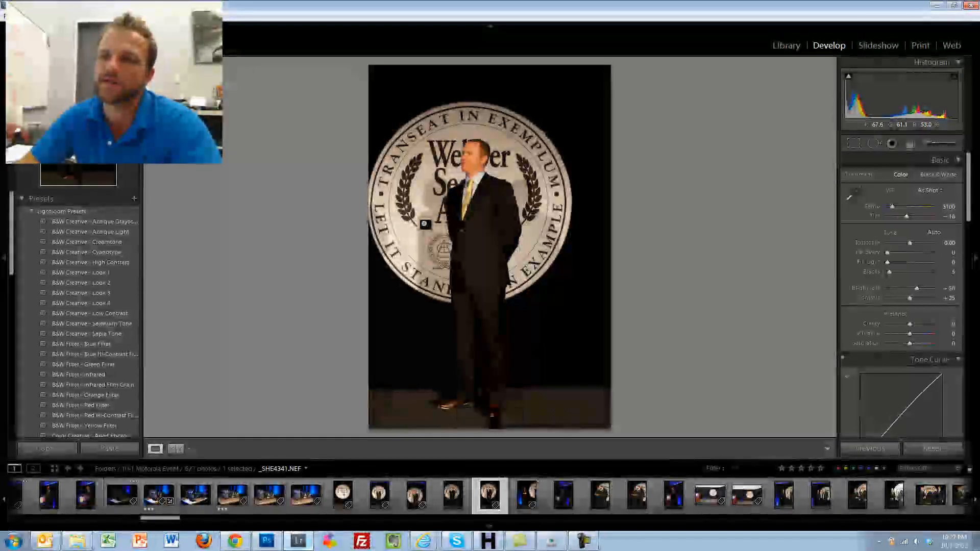
pyautogui.press('Right')
pyautogui.press('Left')
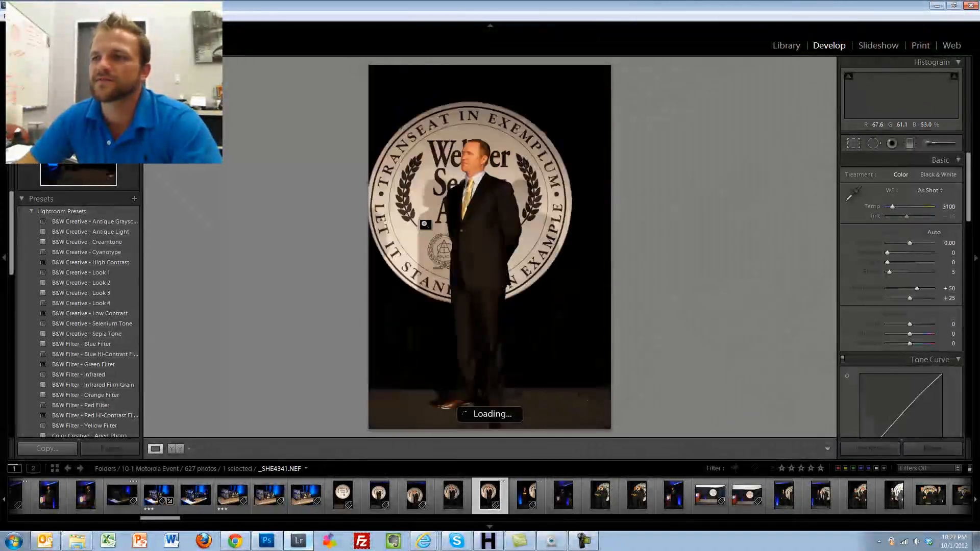
pyautogui.press('Left')
pyautogui.press('Right')
pyautogui.press('Right')
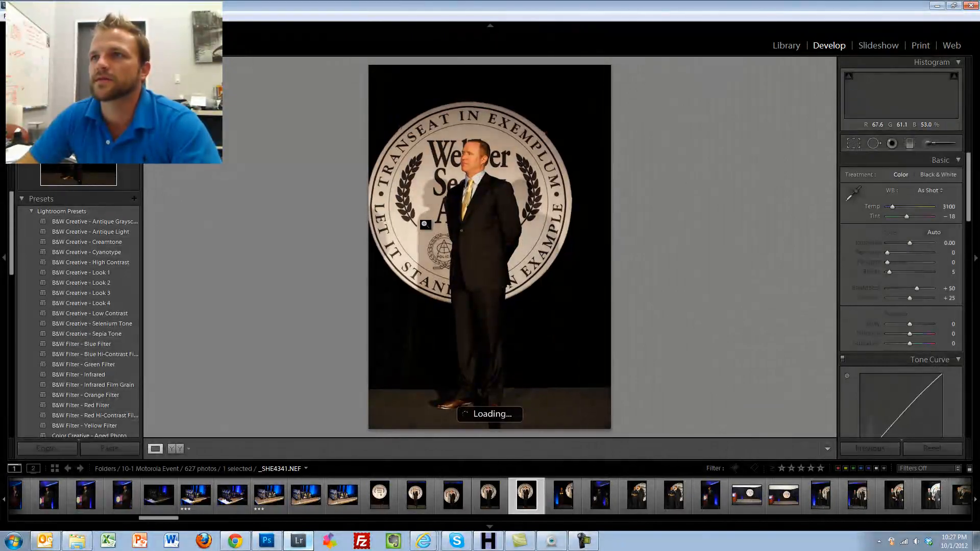
pyautogui.press('Left')
pyautogui.press('3')
# - Advance past the officer and podium shots and rate _SHE4344.NEF, the officer with the yellow-tie man, three stars
pyautogui.press('Right')
pyautogui.press('Right')
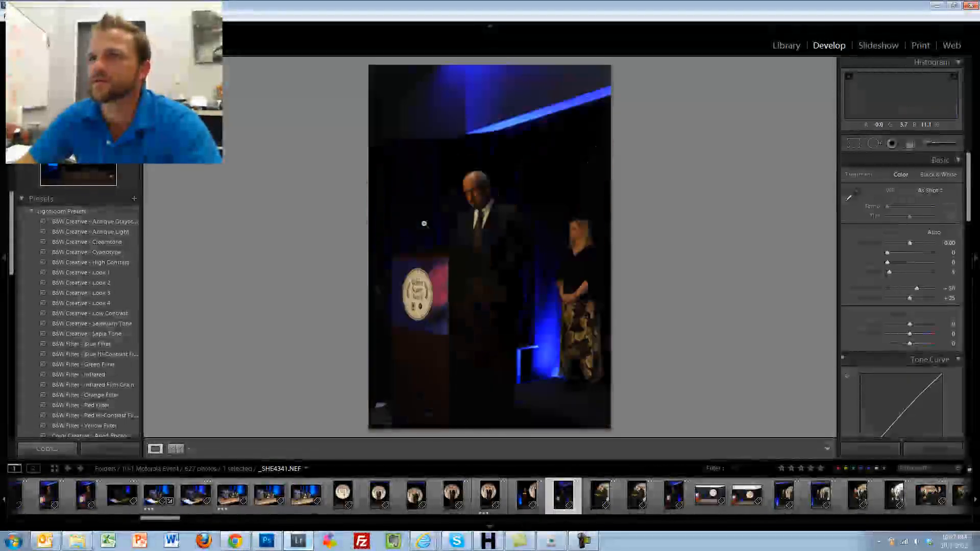
pyautogui.press('Right')
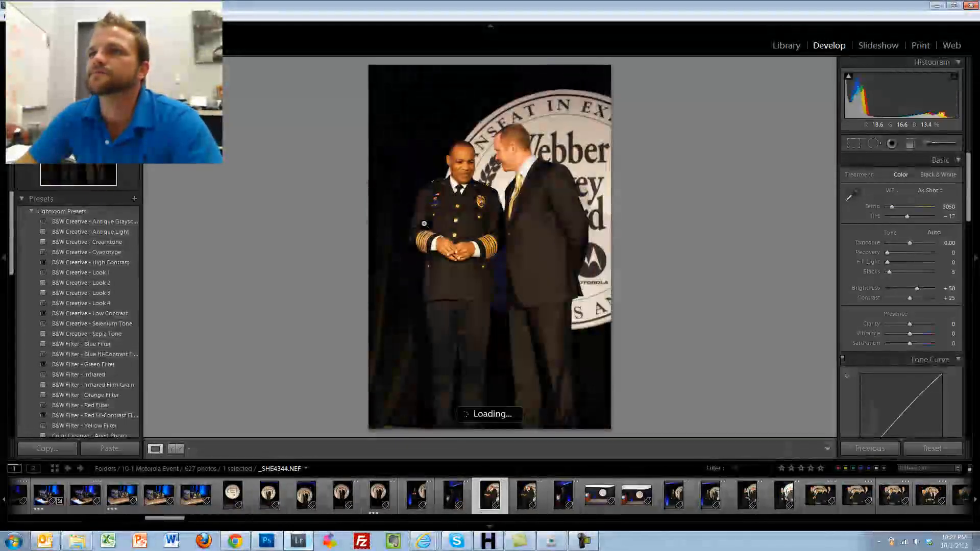
pyautogui.press('3')
# - Review the photos after _SHE4344.NEF, including the empty stage _DSC9512.JPG and the two men on stage in _SHE4348.NEF
pyautogui.press('Right')
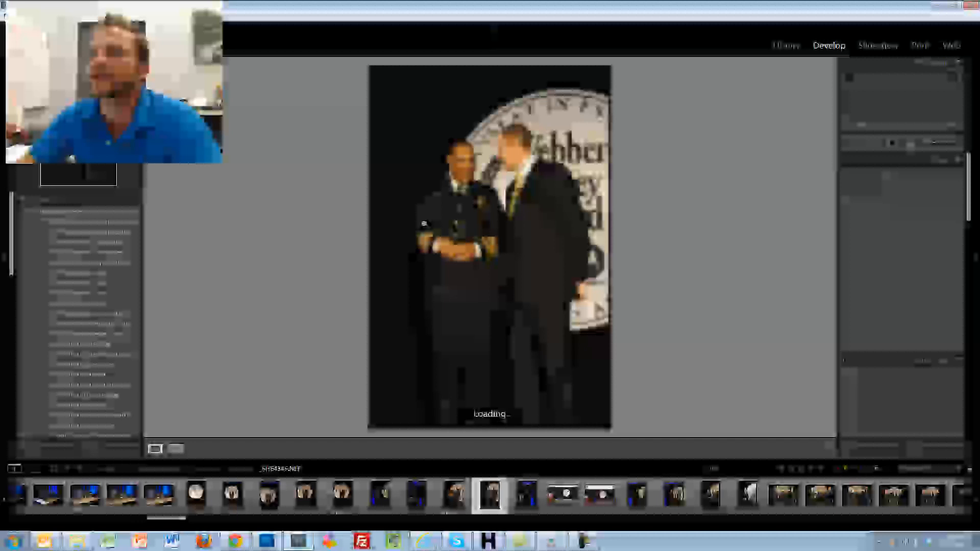
pyautogui.press('Right')
pyautogui.press('Right')
pyautogui.press('Right')
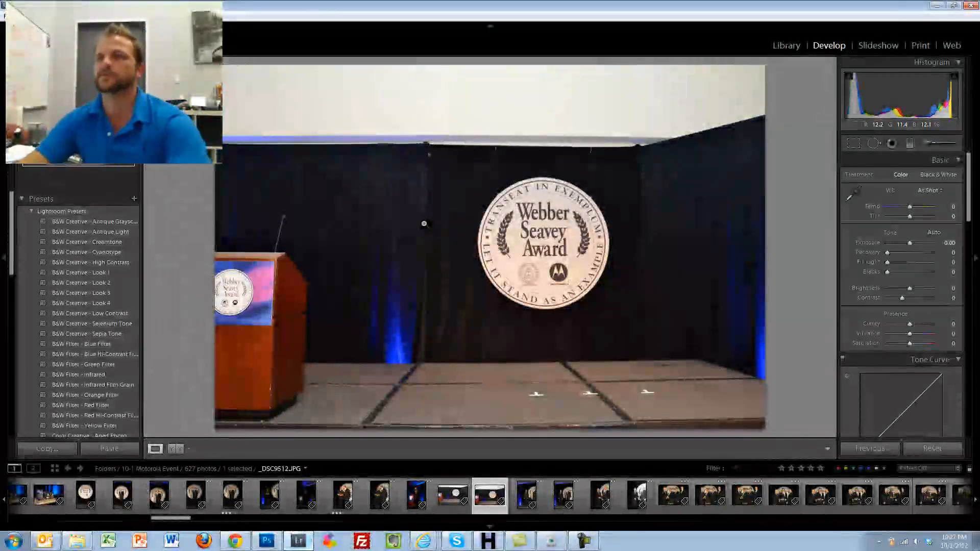
pyautogui.press('Right')
pyautogui.press('Right')
pyautogui.press('Right')
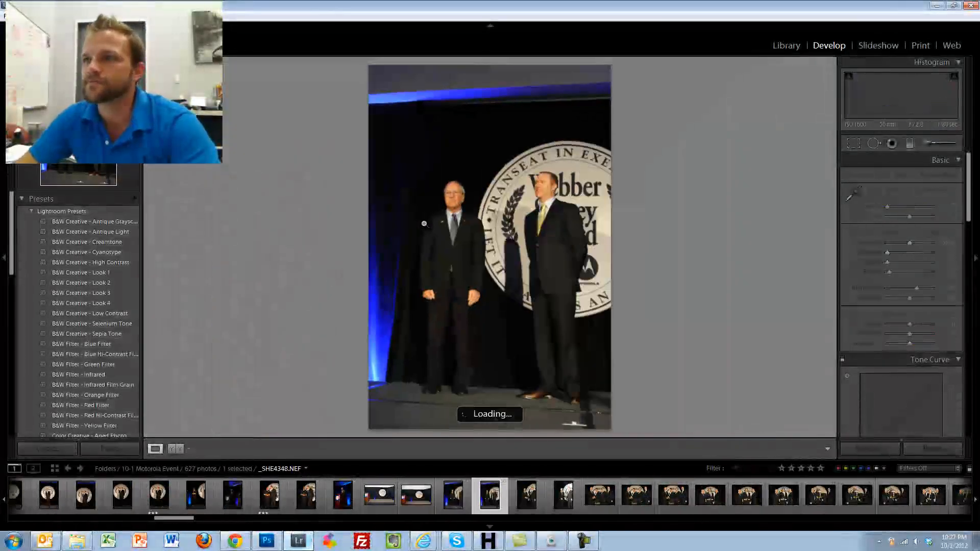
pyautogui.press('Right')
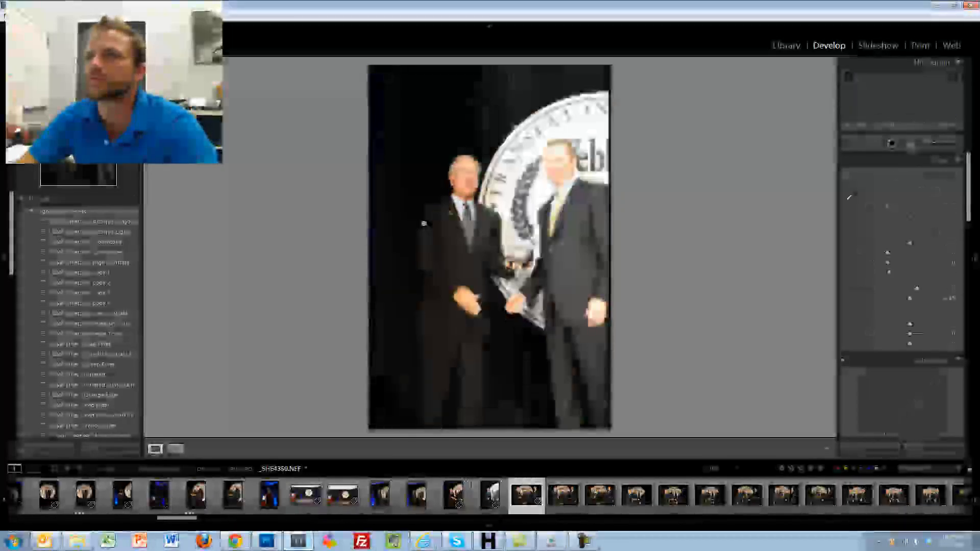
# - Advance to the four-man group award photos and rate _SHE4353.NEF three stars
pyautogui.press('Right')
pyautogui.press('Right')
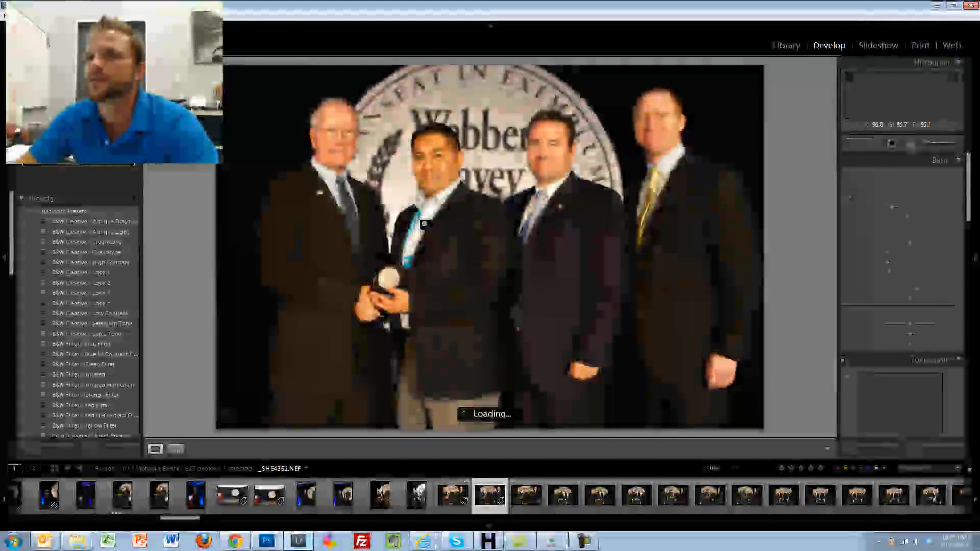
pyautogui.press('Right')
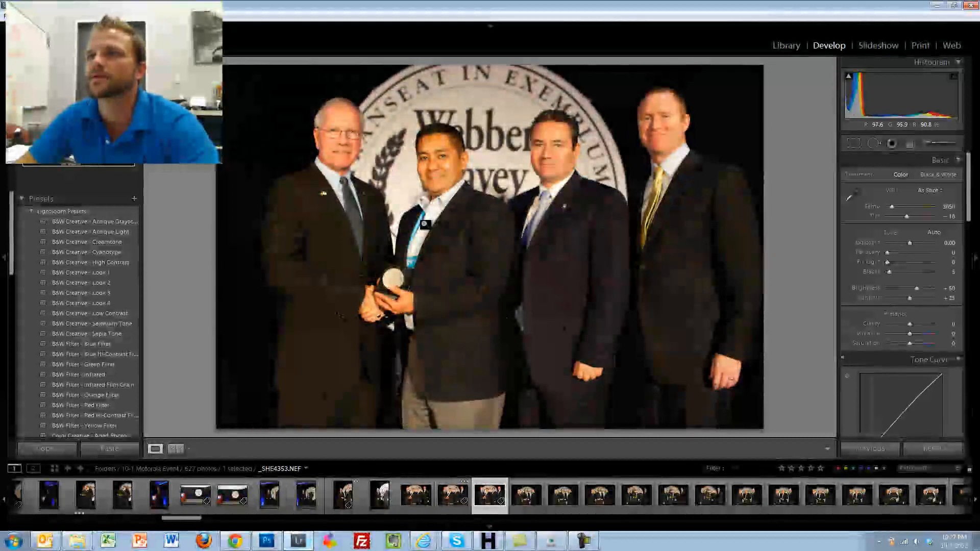
pyautogui.press('3')
# - Compare the award recipient's face up close in _SHE4352.NEF and _SHE4353.NEF, and return to the full view of _SHE4353.NEF
pyautogui.press('Left')
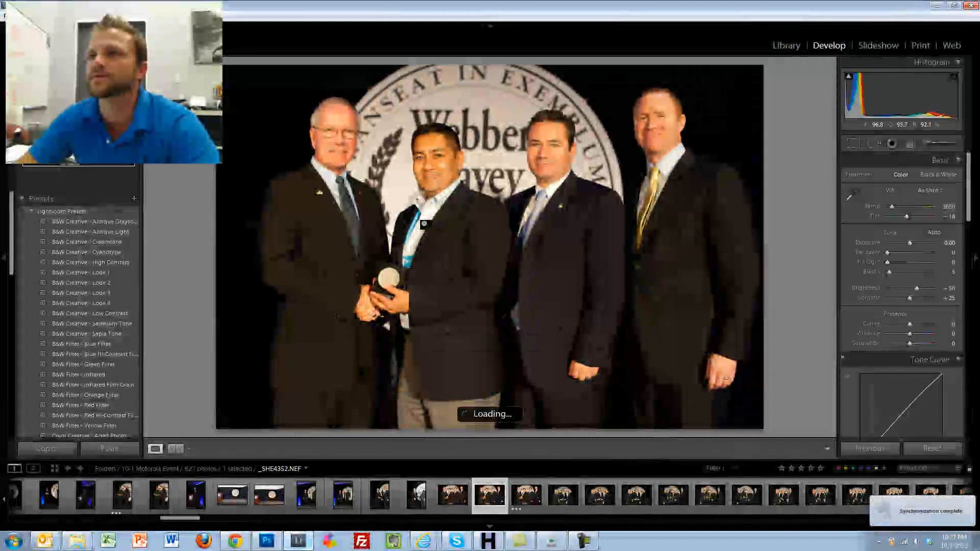
pyautogui.click(430, 162)
pyautogui.press('Right')
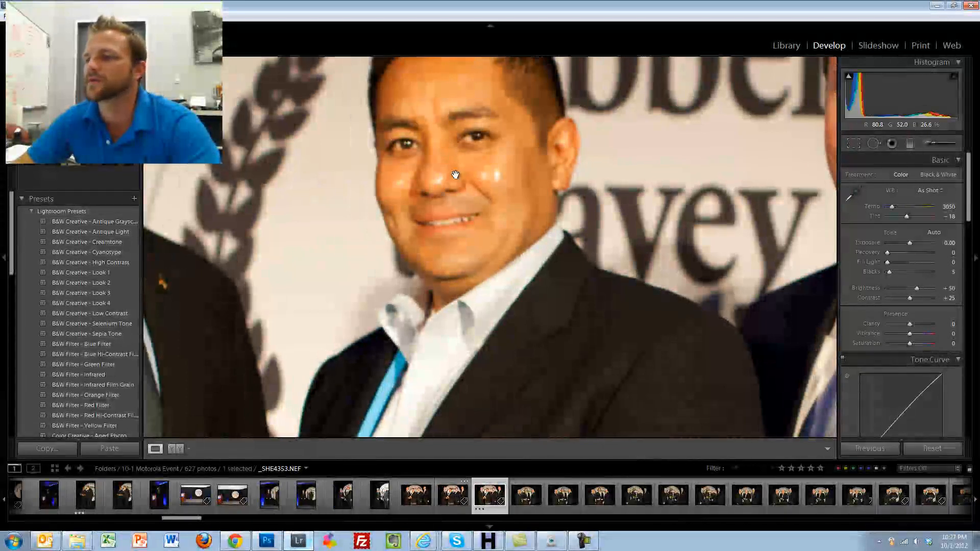
pyautogui.click(455, 174)
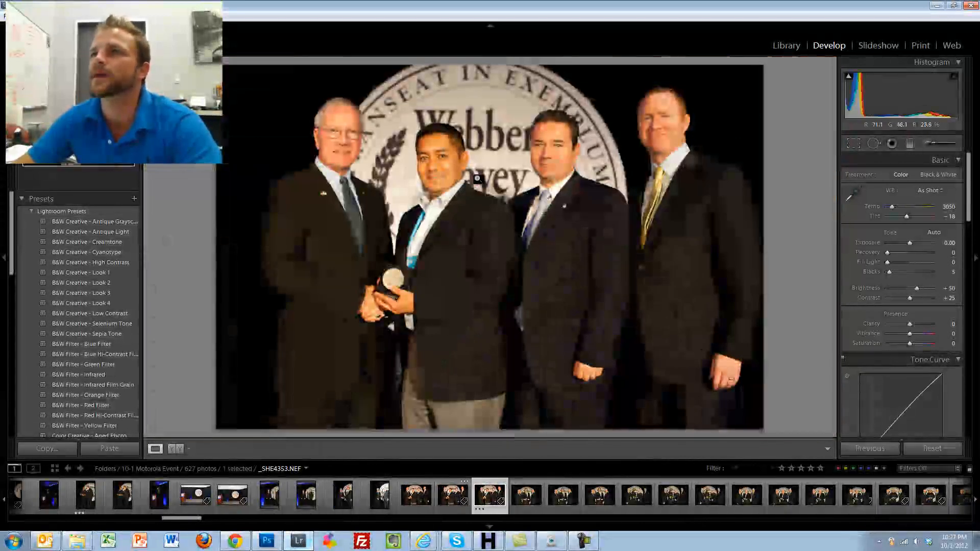
pyautogui.press('l')
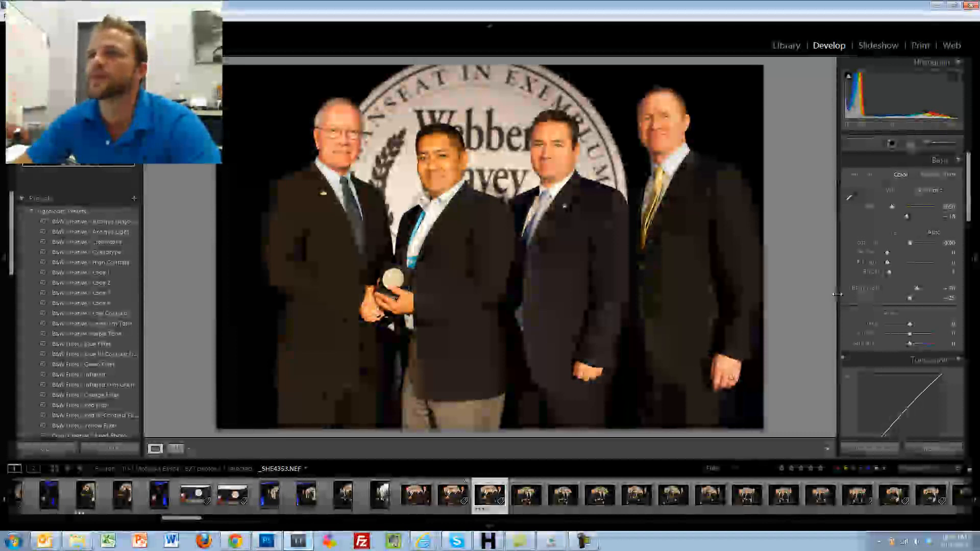
# - Correct the white balance of _SHE4353.NEF by sampling the light area of the award seal behind the group, resampling once
pyautogui.click(849, 195)
pyautogui.click(509, 106)
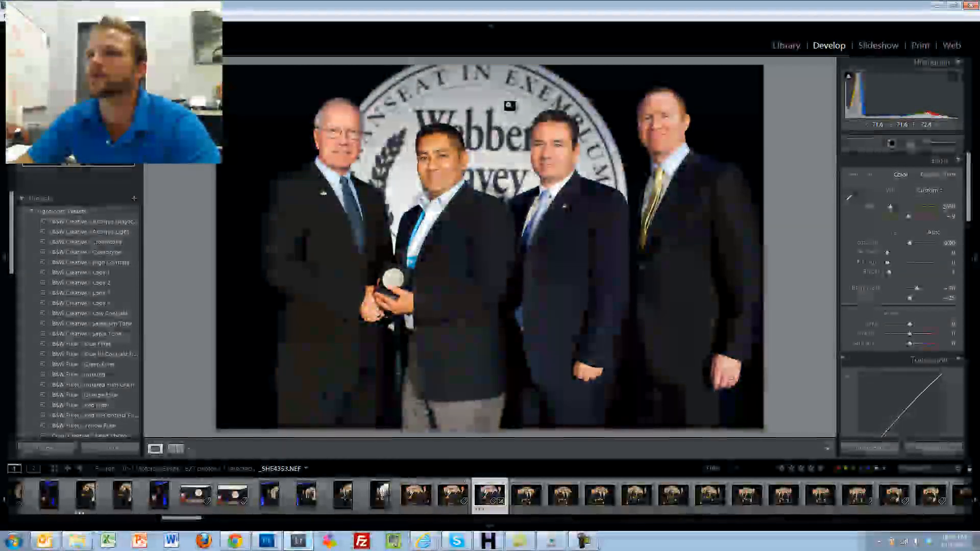
pyautogui.click(857, 195)
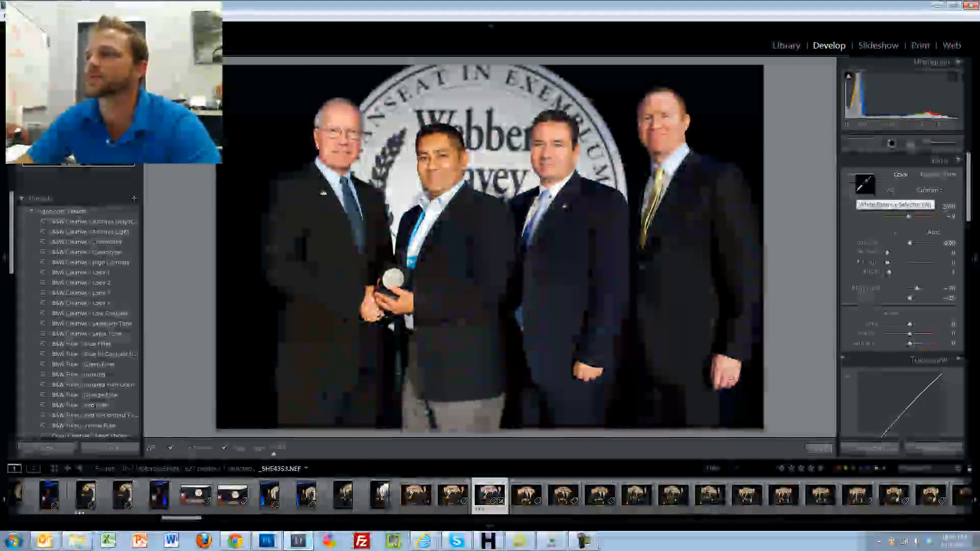
pyautogui.click(528, 109)
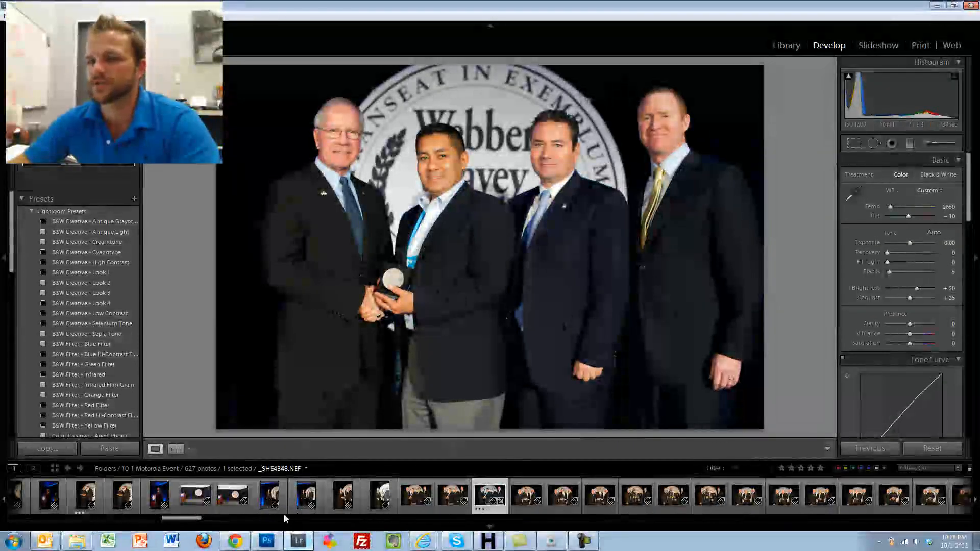
# - Select the run of award photos from _SHE4353.NEF up to the two black frames, and add the first award shots after them
pyautogui.moveTo(188, 515); pyautogui.dragTo(251, 520)
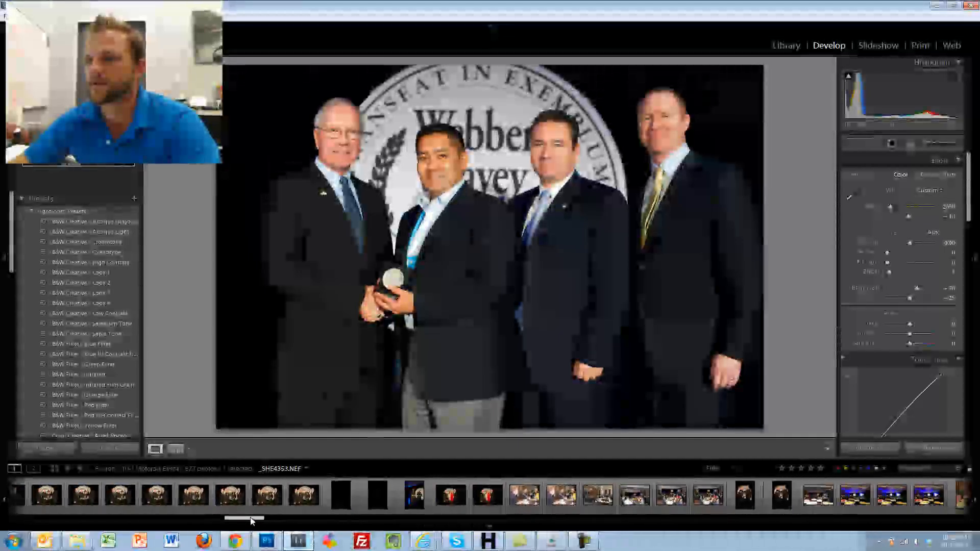
pyautogui.keyDown('shift'); pyautogui.click(307, 497); pyautogui.keyUp('shift')
pyautogui.keyDown('ctrl'); pyautogui.click(414, 496); pyautogui.keyUp('ctrl')
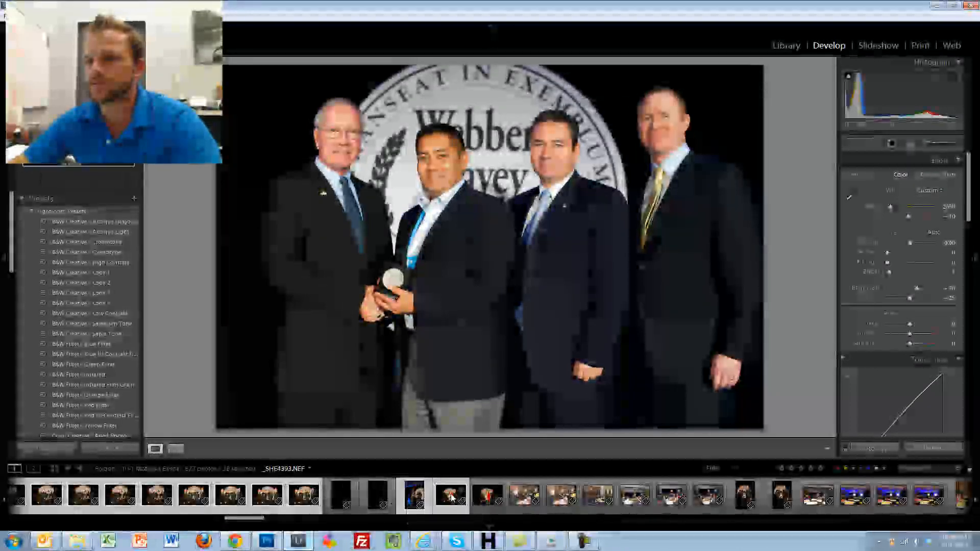
pyautogui.keyDown('shift'); pyautogui.click(767, 494); pyautogui.keyUp('shift')
pyautogui.keyDown('ctrl'); pyautogui.click(765, 499); pyautogui.keyUp('ctrl')
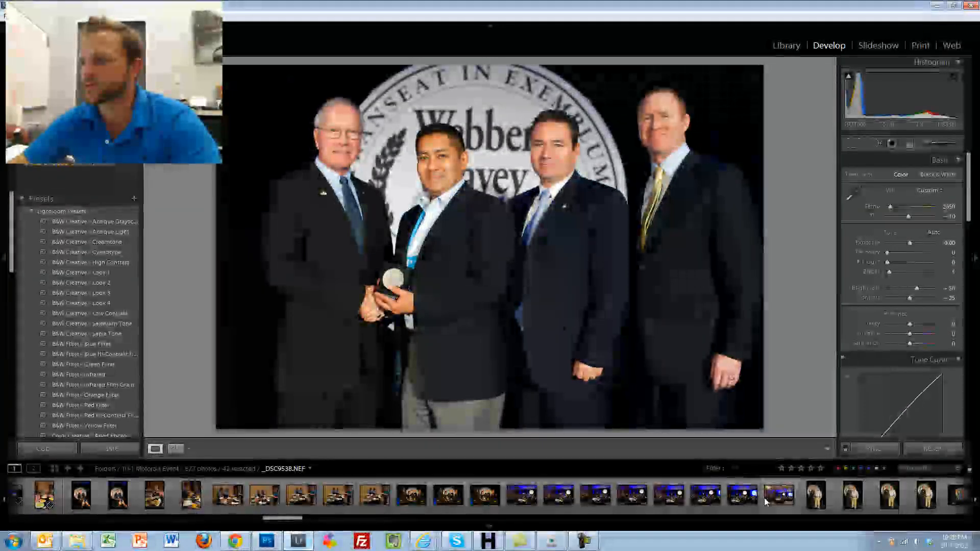
# - Add the three seal-backdrop group shots and the nearby portrait-format award photos, including _SHE4403.NEF, to the selection
pyautogui.keyDown('ctrl'); pyautogui.click(411, 495); pyautogui.keyUp('ctrl')
pyautogui.keyDown('ctrl'); pyautogui.click(448, 495); pyautogui.keyUp('ctrl')
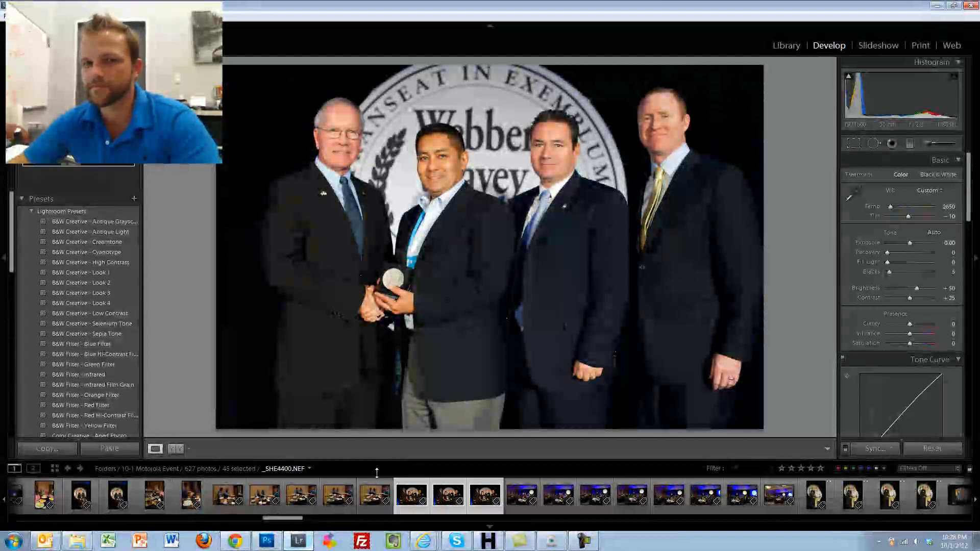
pyautogui.keyDown('ctrl'); pyautogui.click(118, 495); pyautogui.keyUp('ctrl')
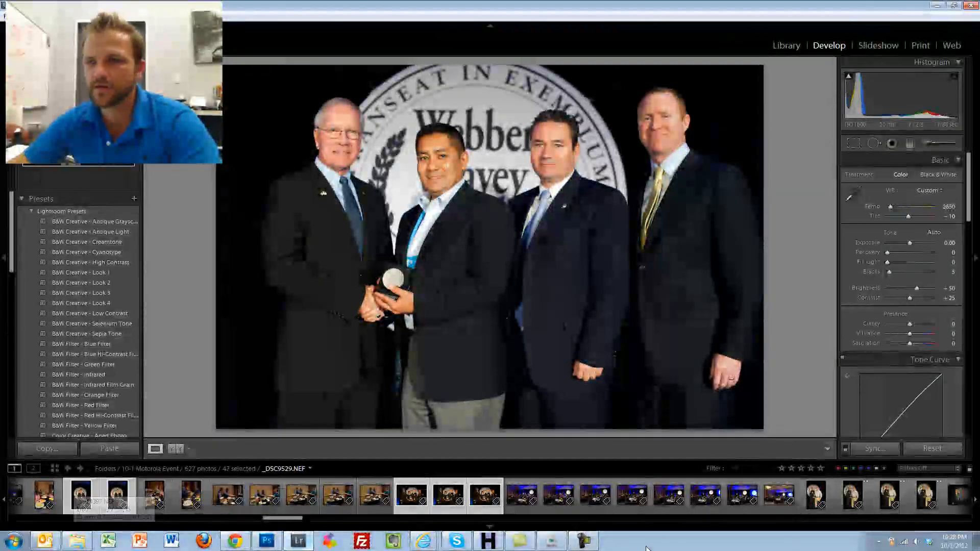
pyautogui.scroll(-3, 729, 505)
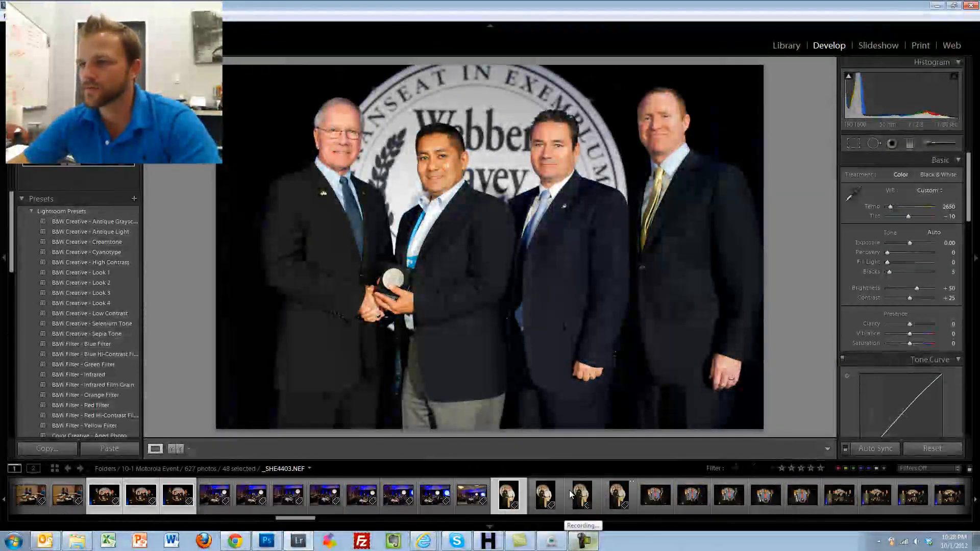
pyautogui.keyDown('ctrl'); pyautogui.keyDown('shift'); pyautogui.click(611, 496); pyautogui.keyUp('shift'); pyautogui.keyUp('ctrl')
# - Extend the selection across the long run of group award photos that ends just before the blue-lit stage shots
pyautogui.scroll(-1, 610, 496)
pyautogui.scroll(-2, 611, 496)
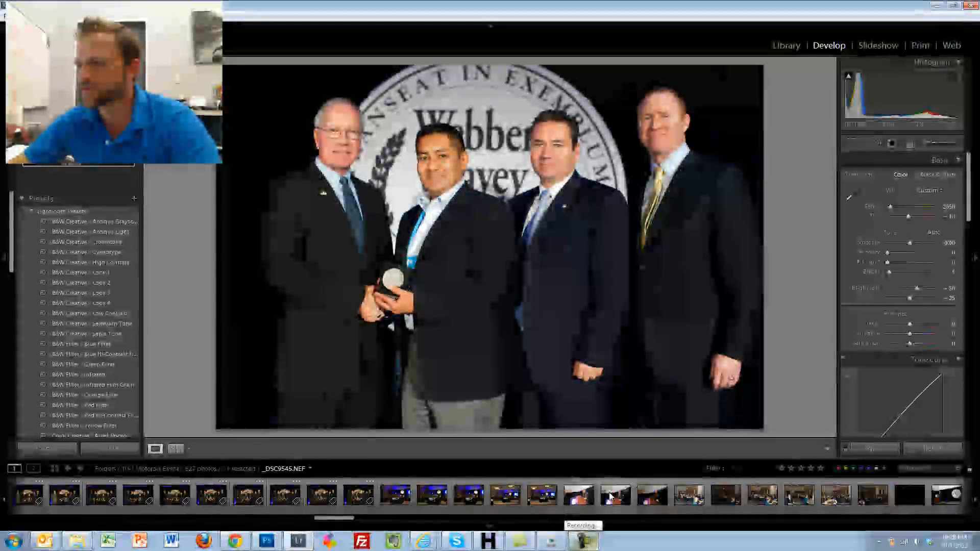
pyautogui.scroll(3, 603, 497)
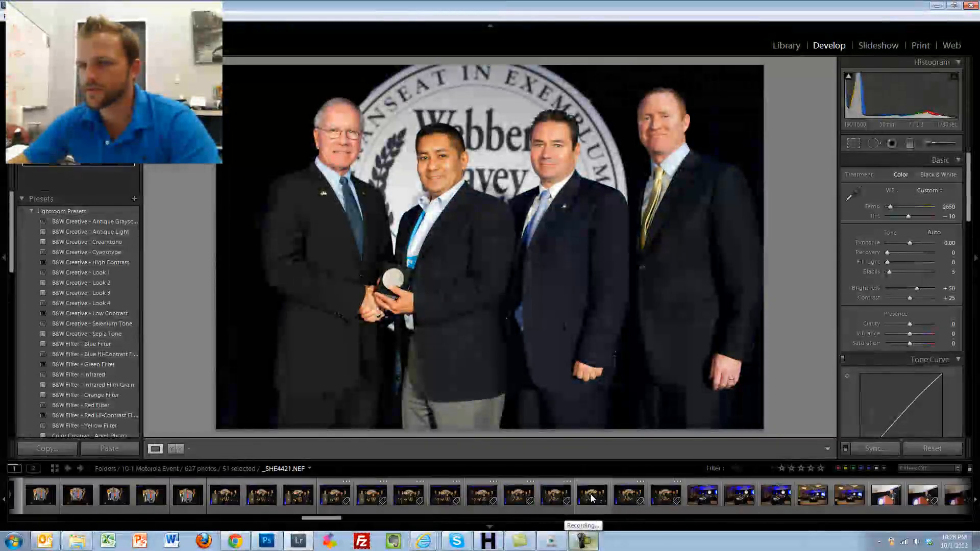
pyautogui.keyDown('shift'); pyautogui.click(659, 500); pyautogui.keyUp('shift')
pyautogui.scroll(-5, 657, 496)
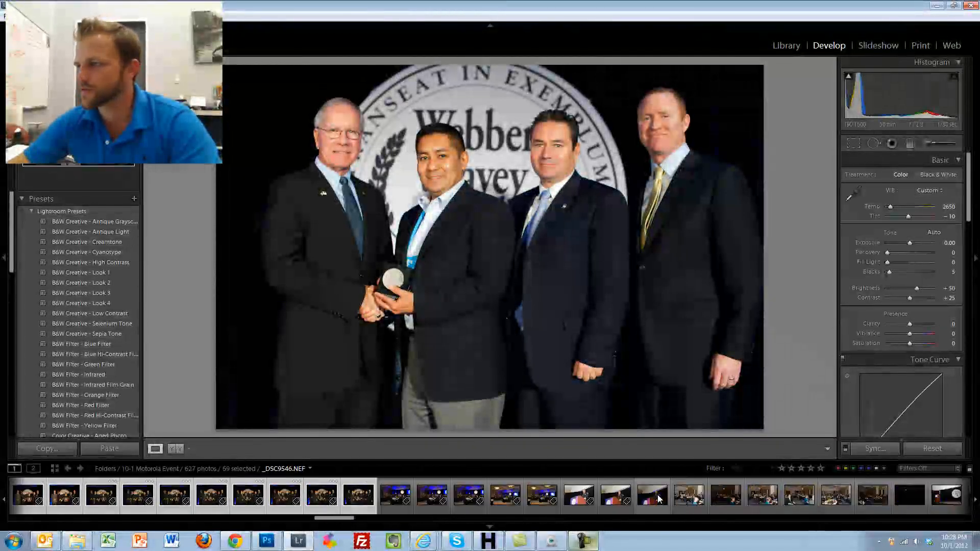
# - Assign the red color label to all the selected award photos, leaving their develop settings unsynchronized
pyautogui.scroll(5, 656, 494)
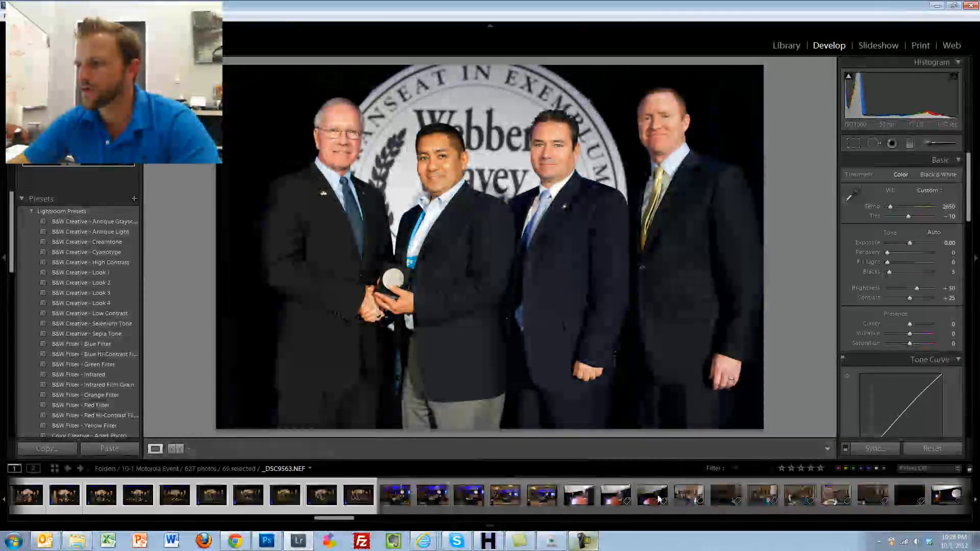
pyautogui.scroll(8, 652, 498)
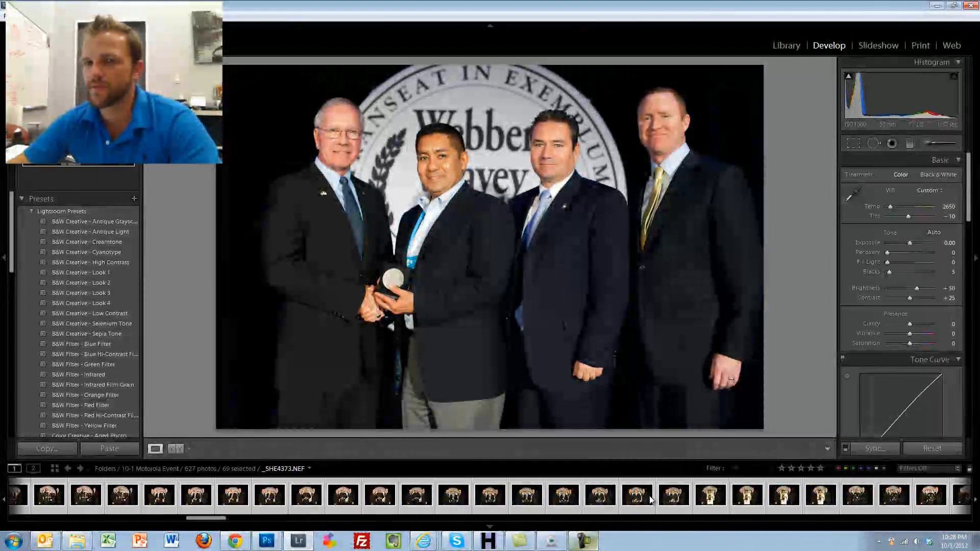
pyautogui.scroll(-3, 651, 500)
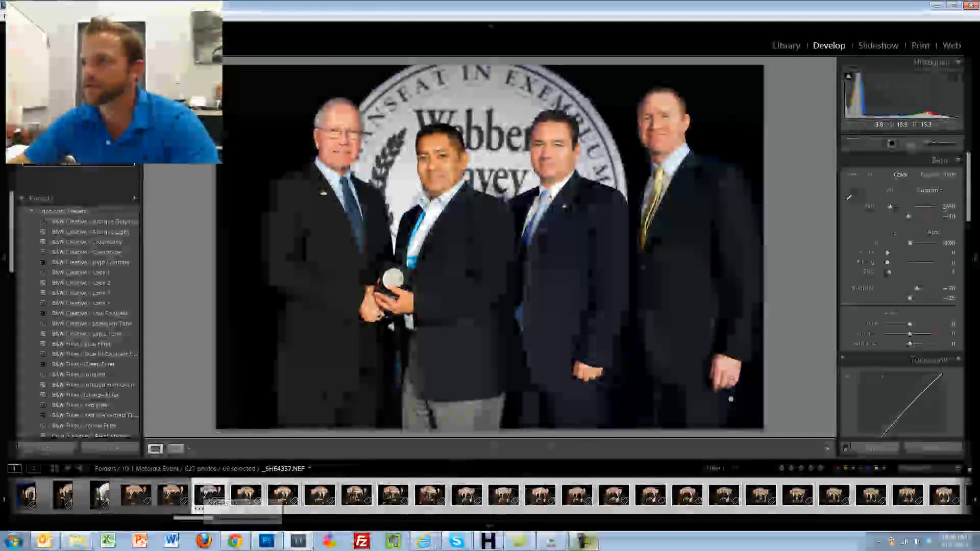
pyautogui.click(874, 452)
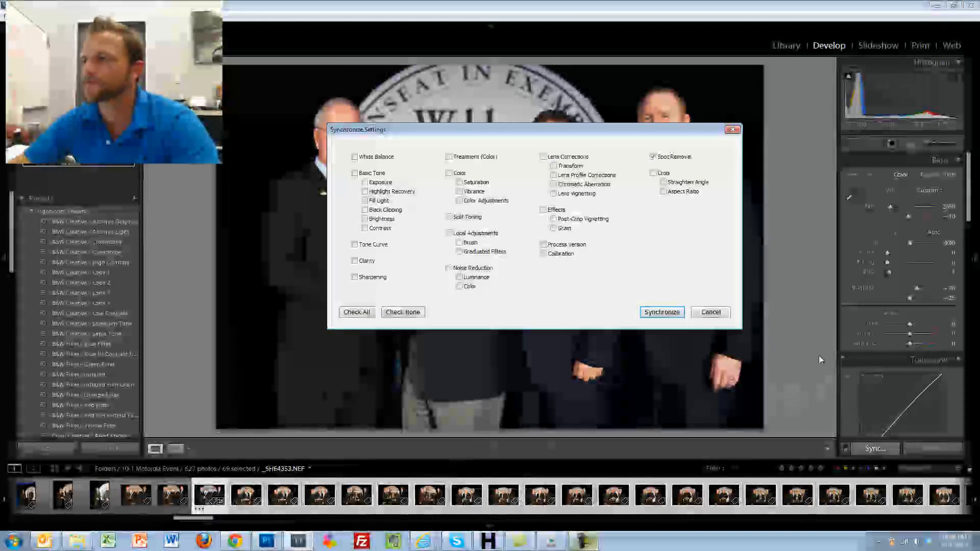
pyautogui.click(709, 313)
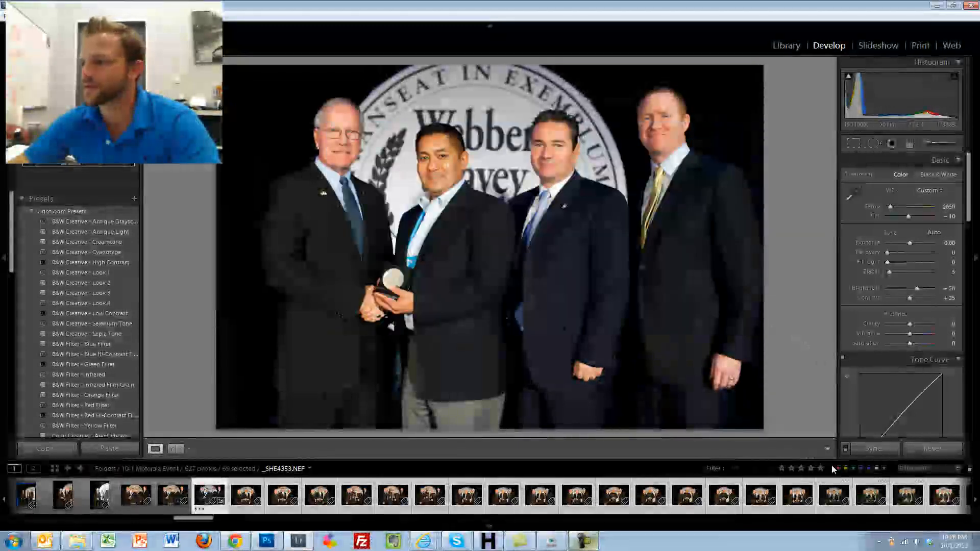
pyautogui.rightClick(822, 488)
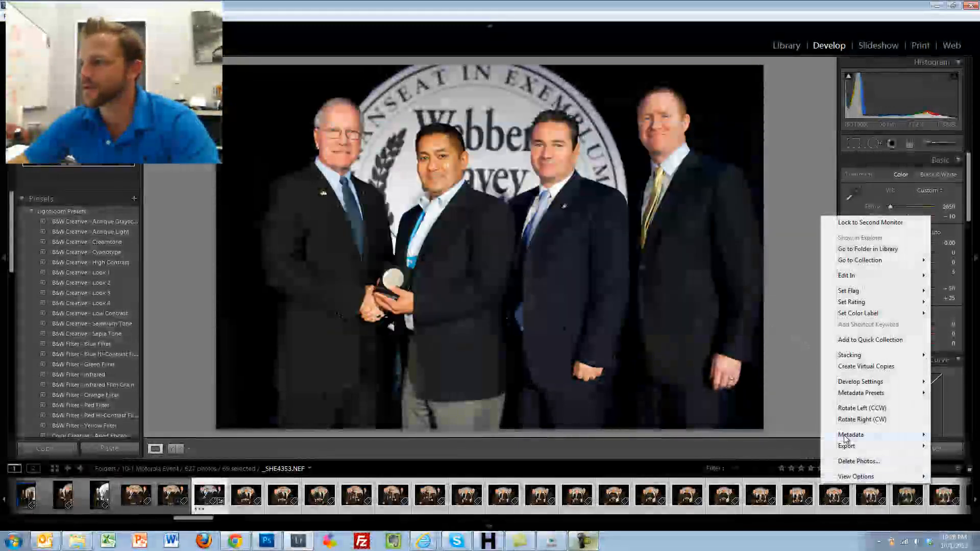
pyautogui.moveTo(857, 313)
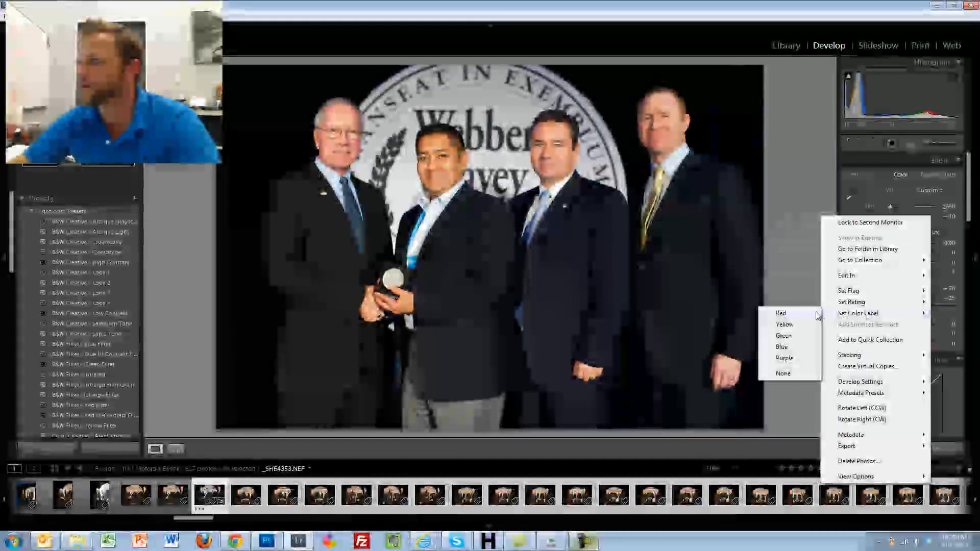
pyautogui.click(798, 313)
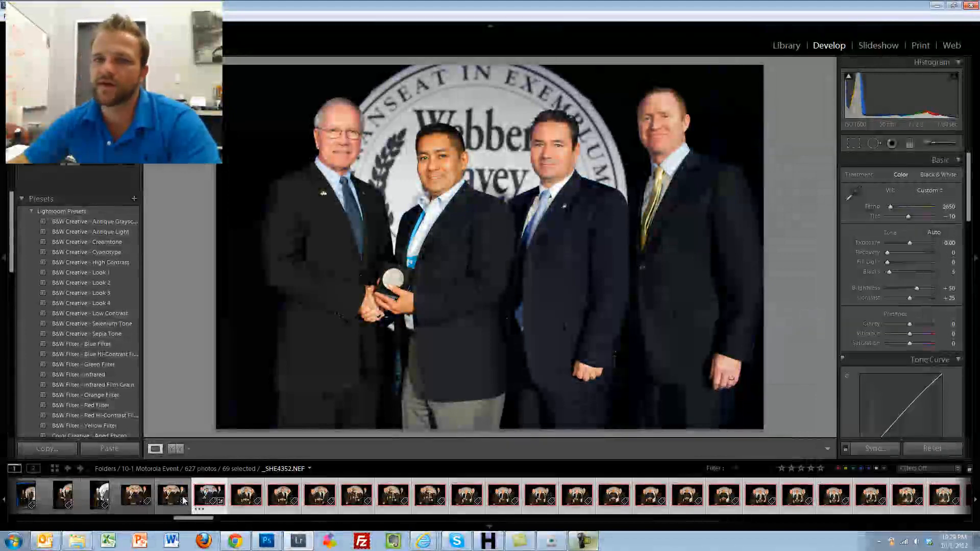
# - Drop the multiple selection and rate the three-man award photo _SHE4354.NEF three stars
pyautogui.press('Left')
pyautogui.click(240, 493)
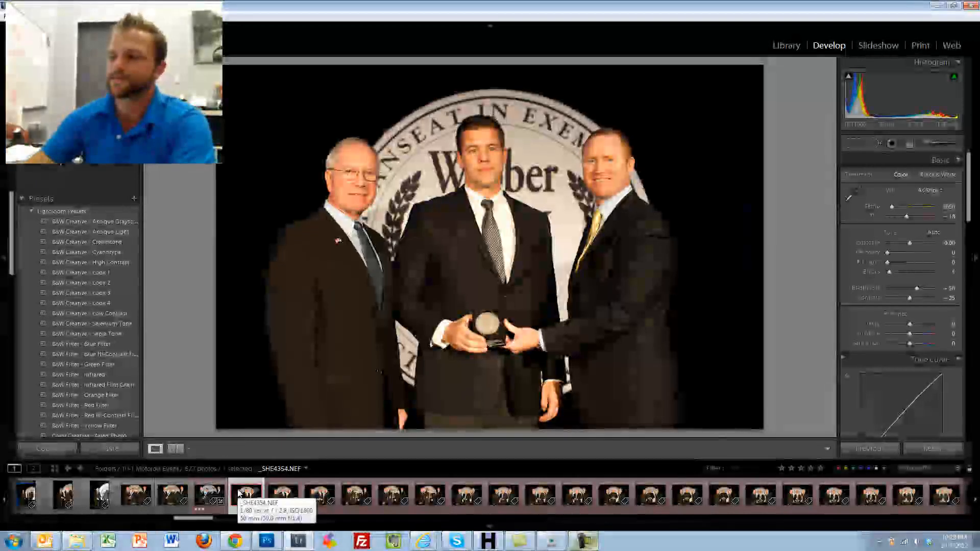
pyautogui.click(238, 493)
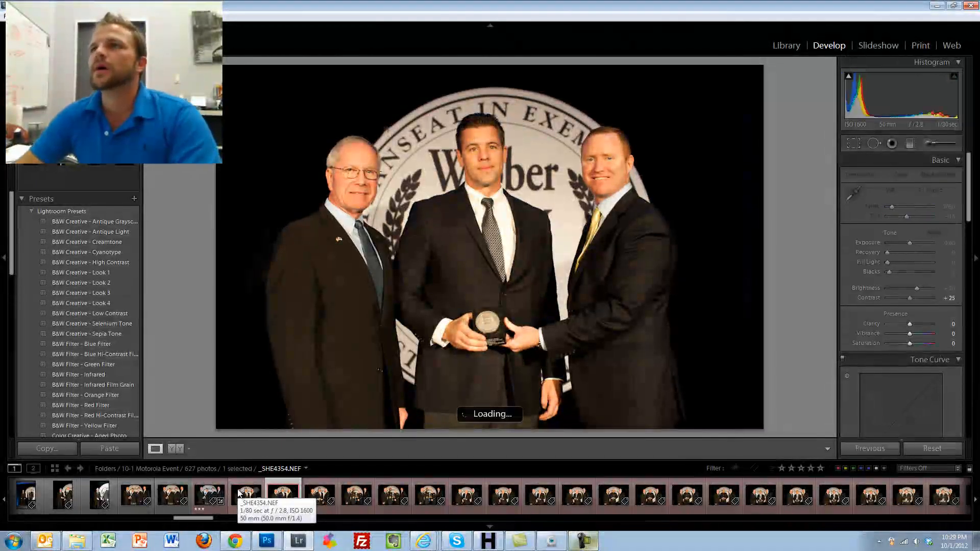
pyautogui.press('3')
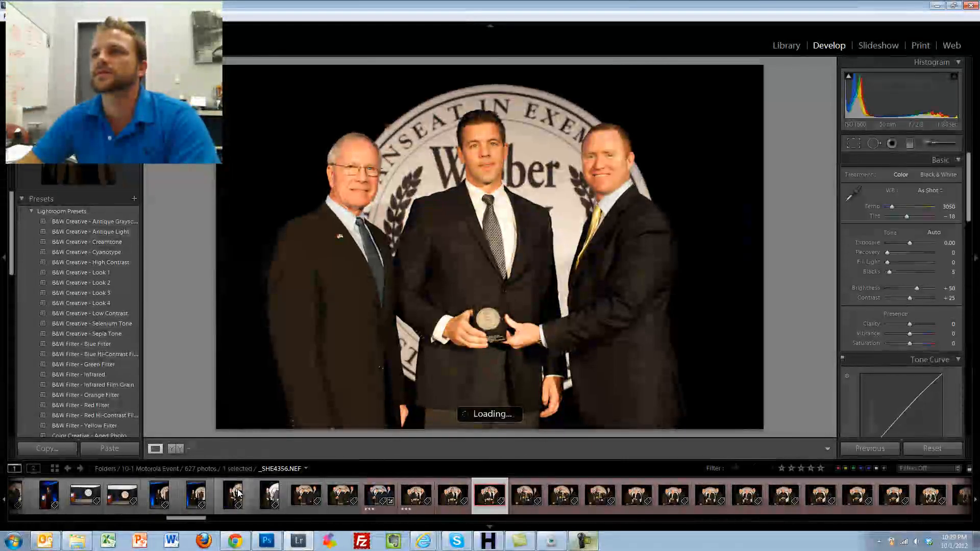
# - Rate the uniformed officers' award photo _SHE4357.NEF and the red-tie recipient's photo _SHE4360.NEF three stars
pyautogui.press('Right')
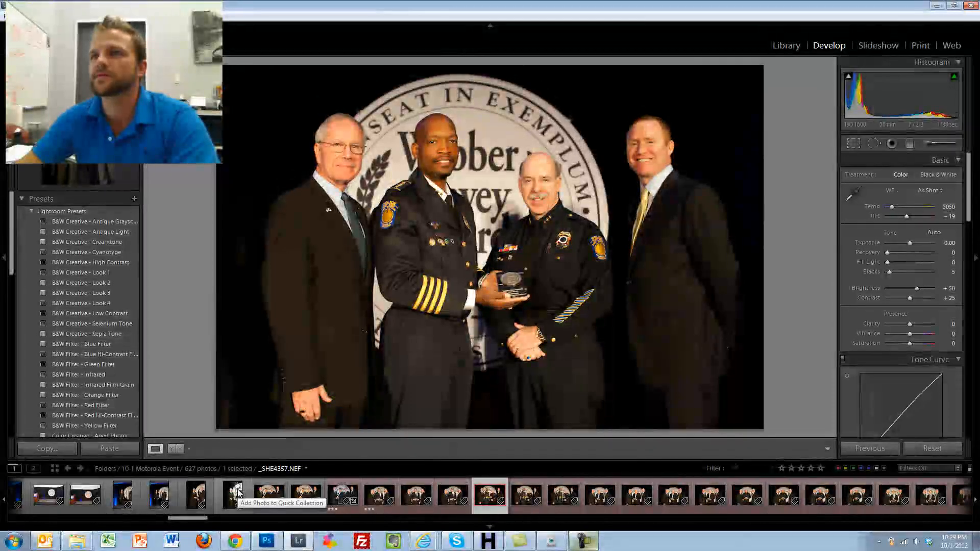
pyautogui.press('3')
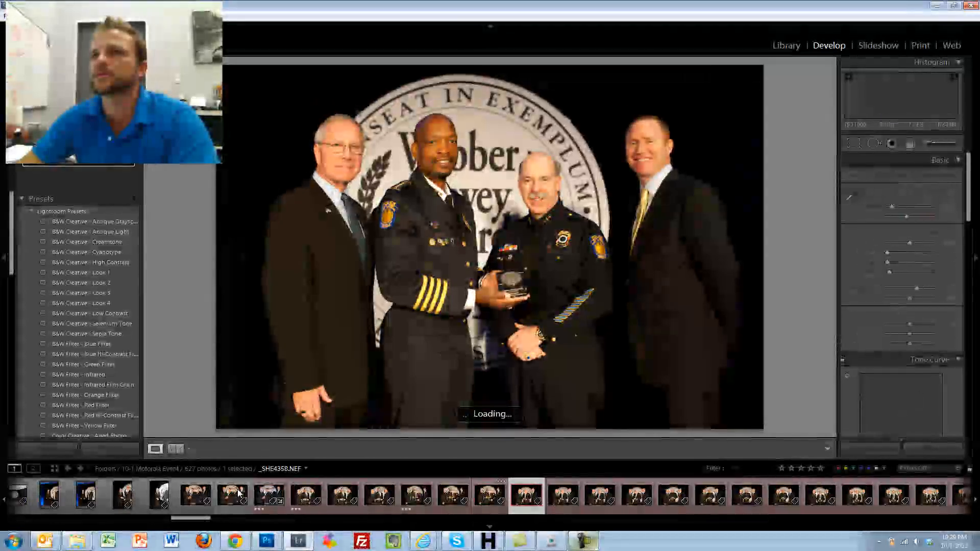
pyautogui.press('Right')
pyautogui.press('Right')
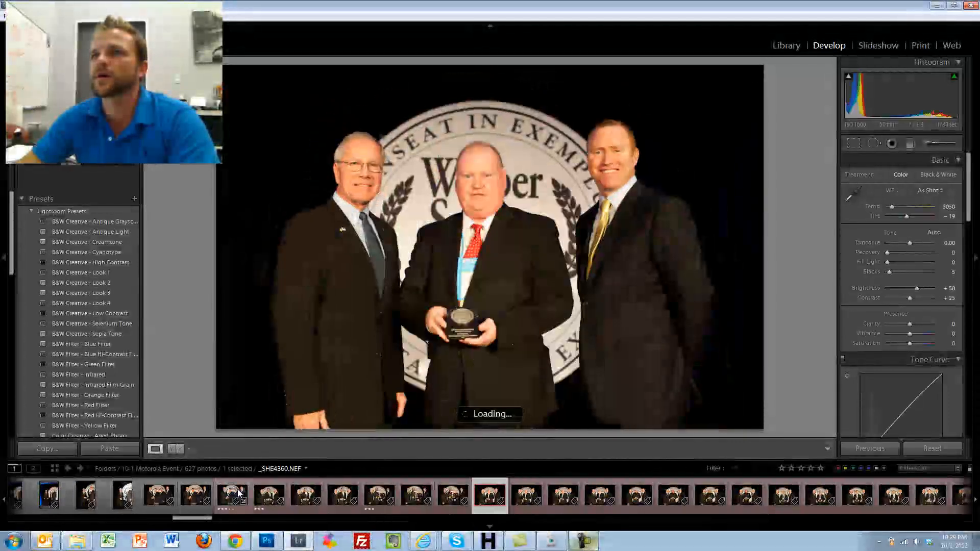
pyautogui.press('3')
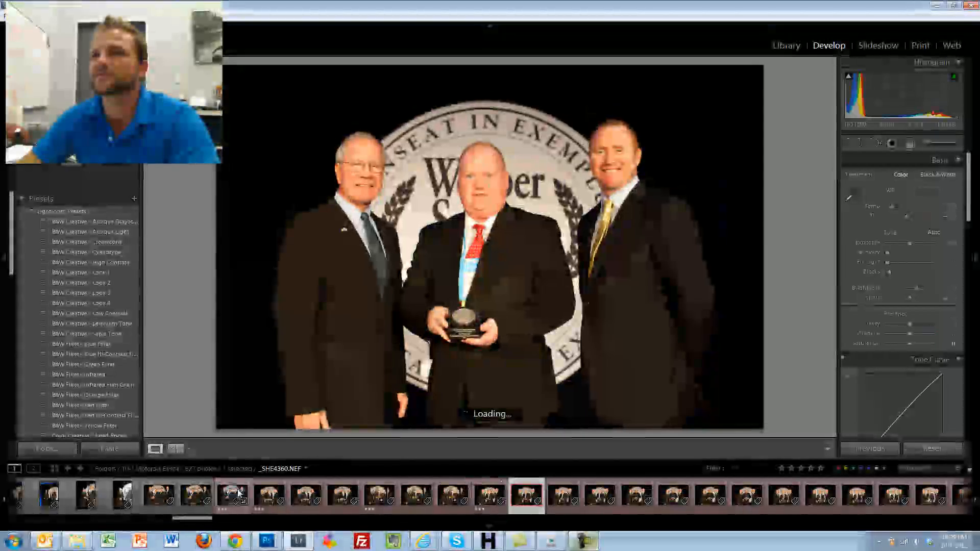
# - Rate the uniformed recipient's photo _SHE4364.NEF and the glass-plaque award photo _SHE4368.NEF three stars, passing over their near-duplicates
pyautogui.press('Right')
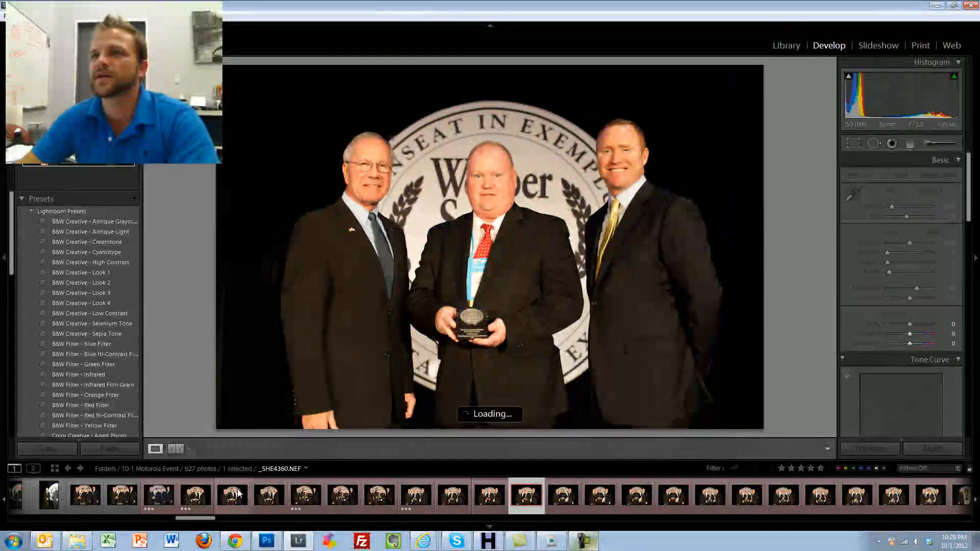
pyautogui.press('Right')
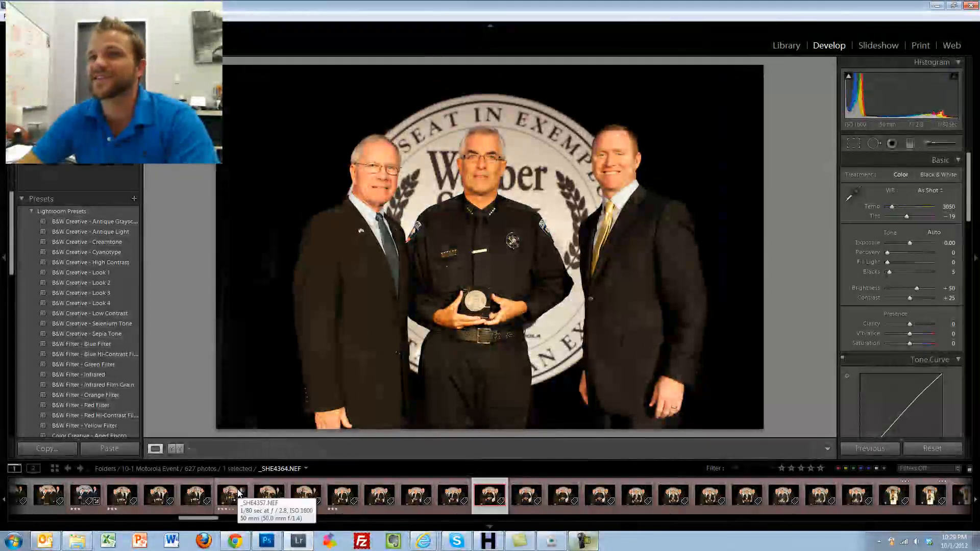
pyautogui.press('3')
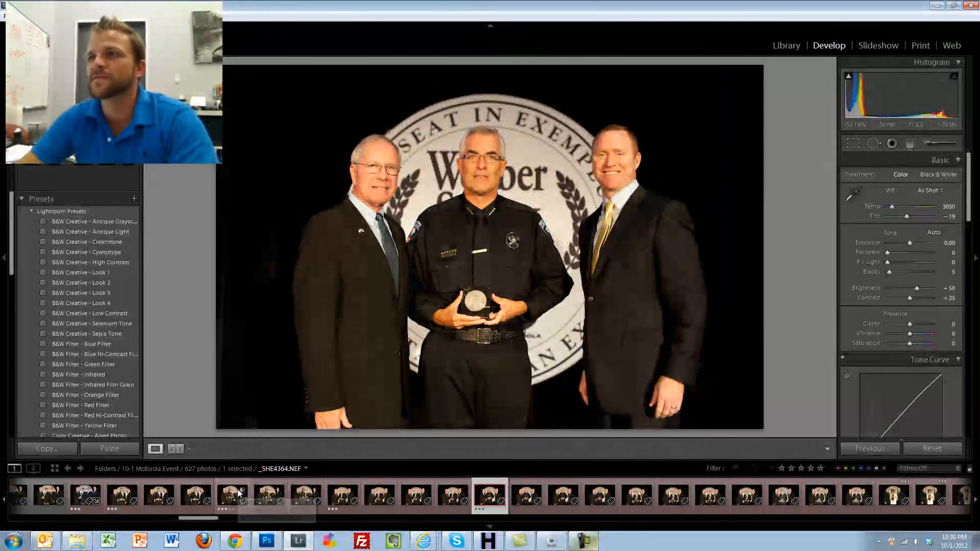
pyautogui.press('Right')
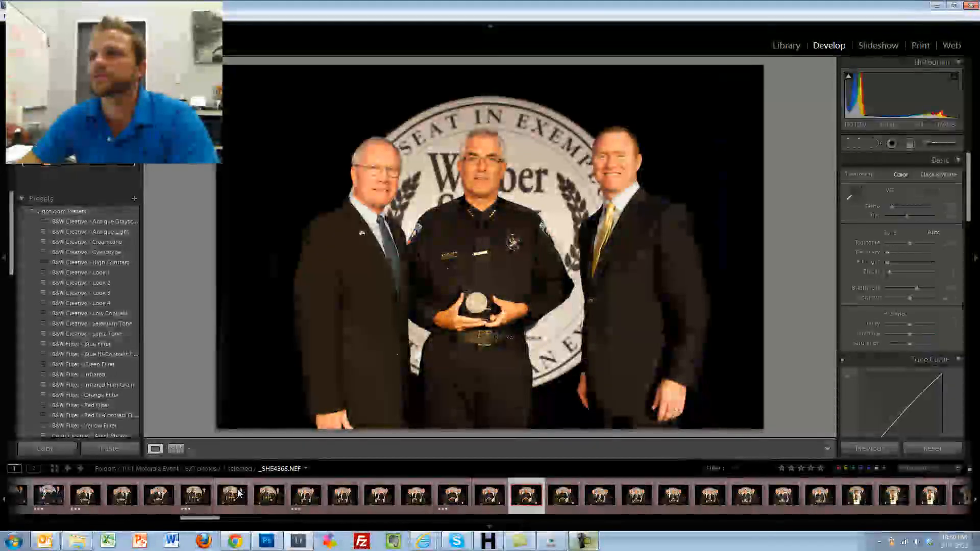
pyautogui.press('Right')
pyautogui.press('Right')
pyautogui.press('Right')
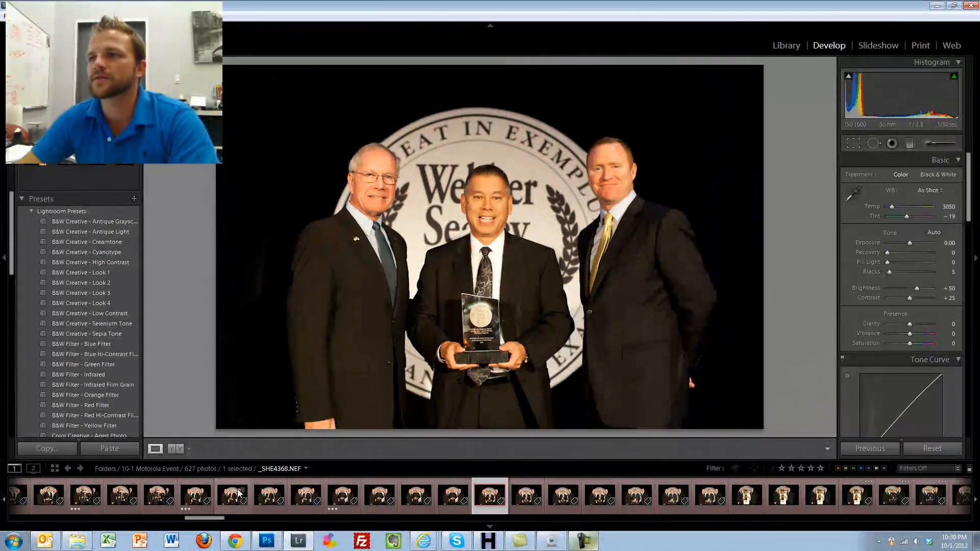
pyautogui.press('3')
# - Continue through the award photos after _SHE4368.NEF, rating _SHE4372.NEF and the white-suited woman's photo _SHE4375.NEF three stars
pyautogui.press('Right')
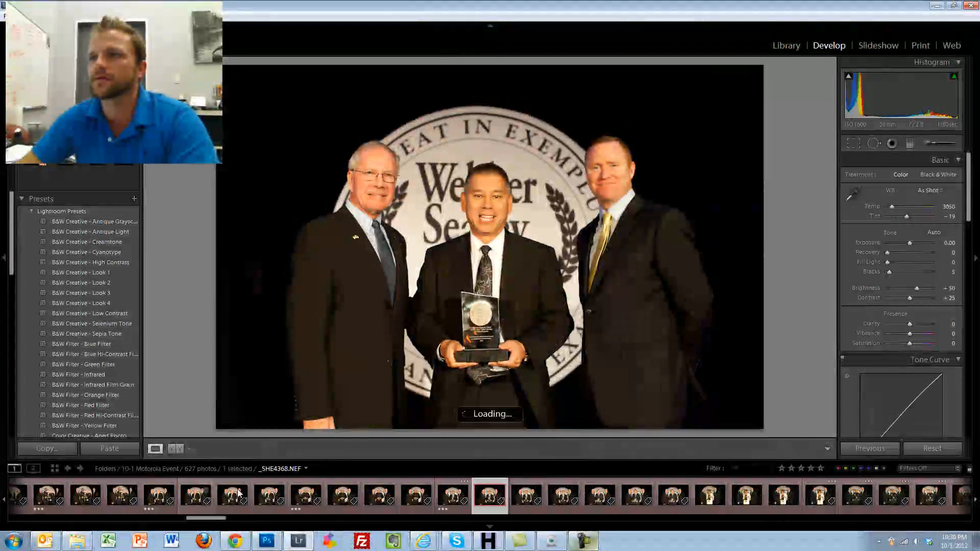
pyautogui.press('Right')
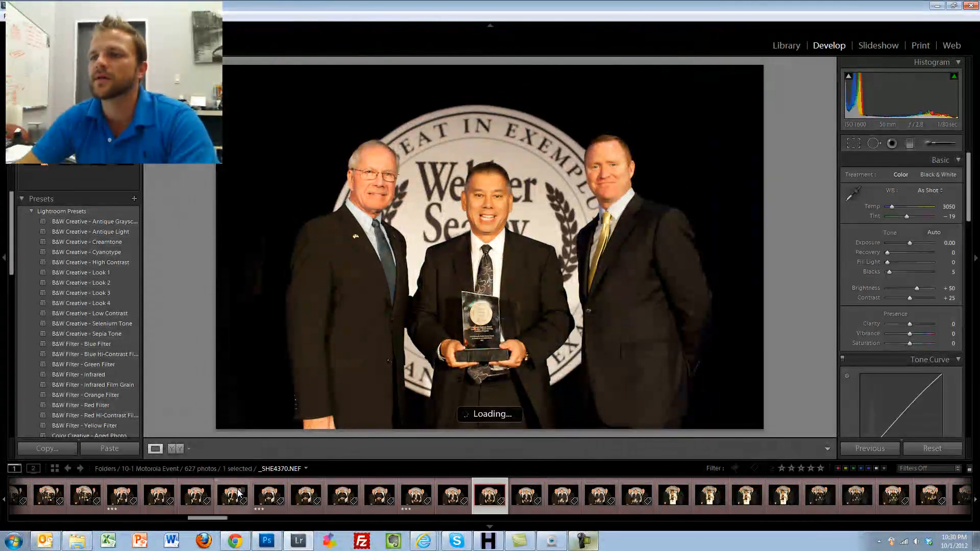
pyautogui.press('Right')
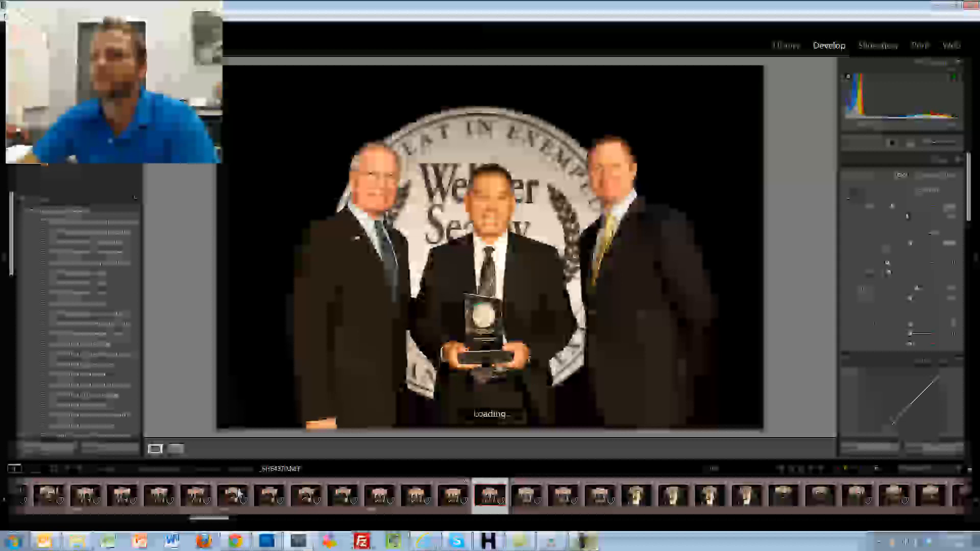
pyautogui.press('Right')
pyautogui.press('Right')
pyautogui.press('Right')
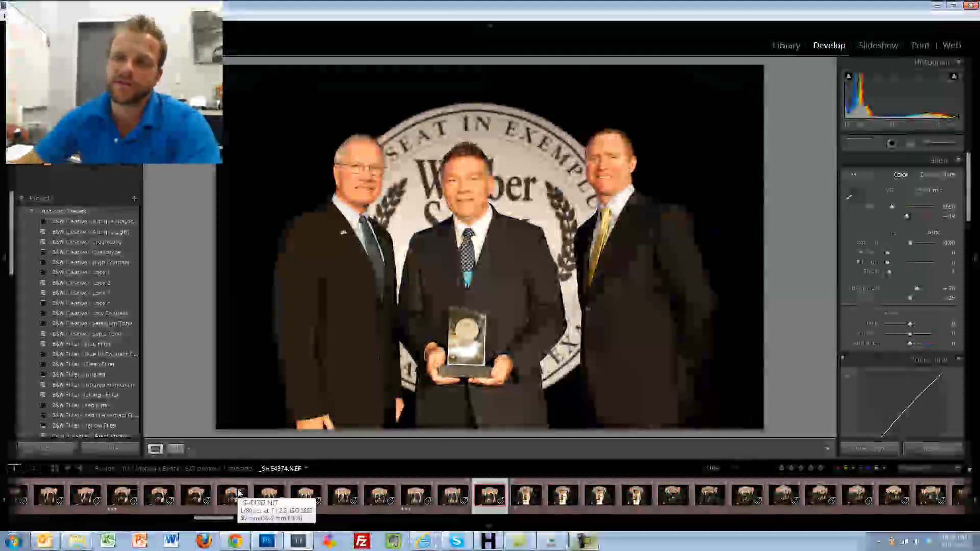
pyautogui.press('Right')
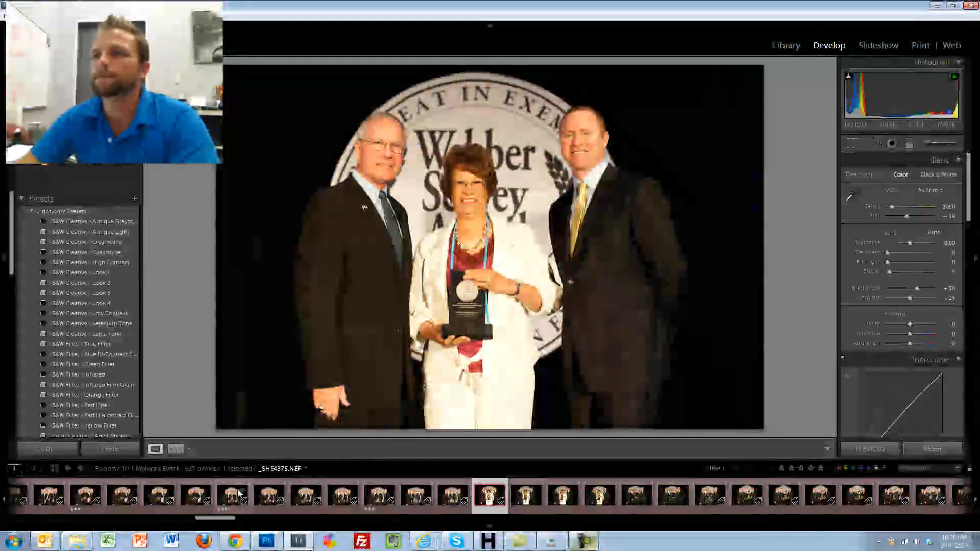
pyautogui.press('3')
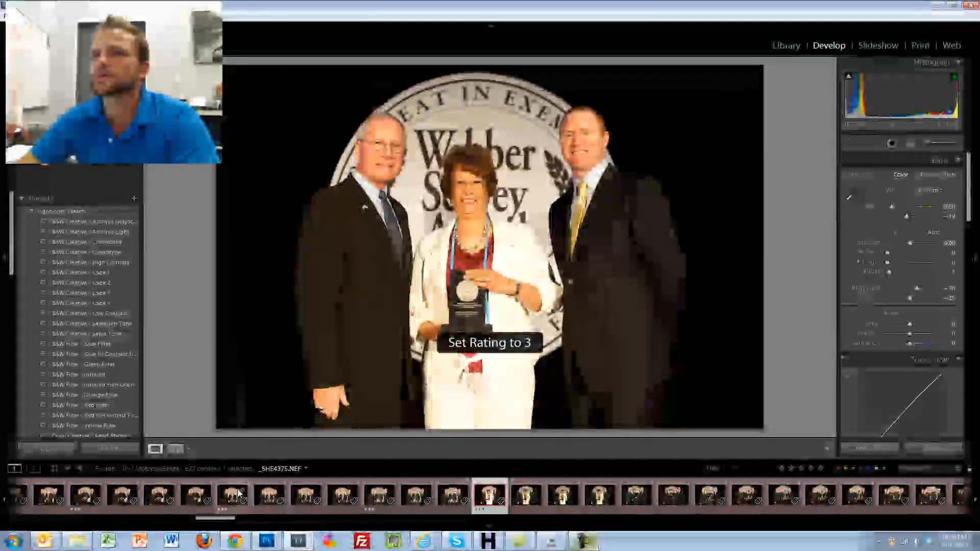
# - Pass over the white-suited woman's near-duplicates, check the green-uniformed officer's photos up close, and rate _SHE4381.NEF three stars
pyautogui.press('Right')
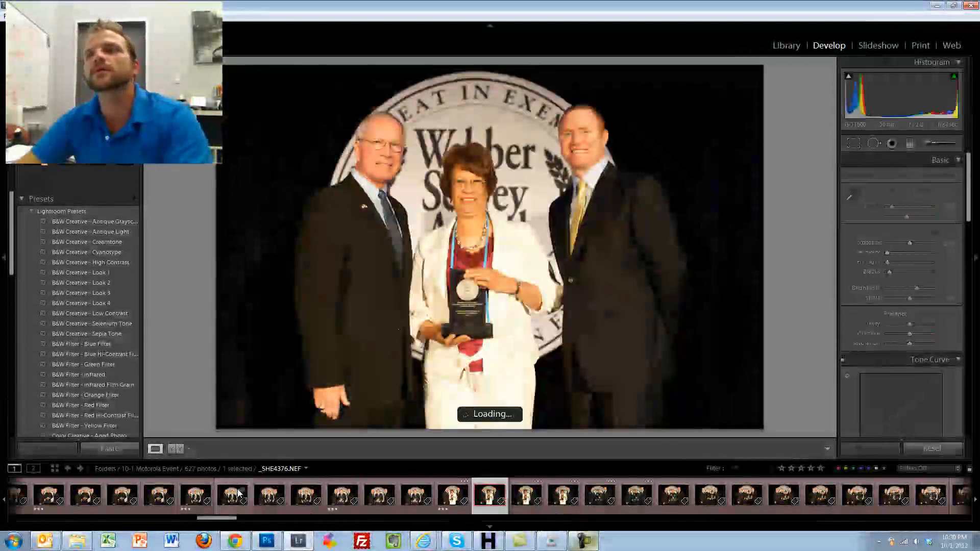
pyautogui.press('Right')
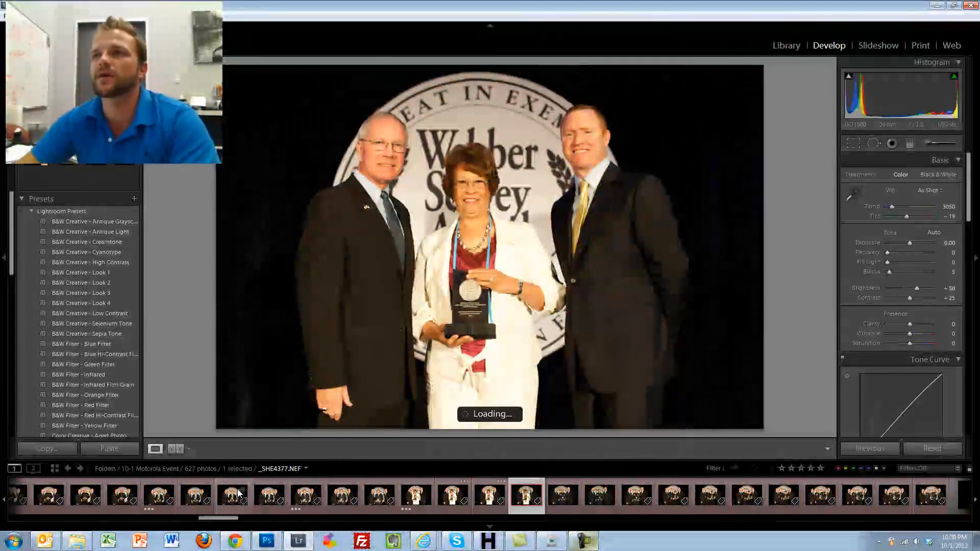
pyautogui.press('Right')
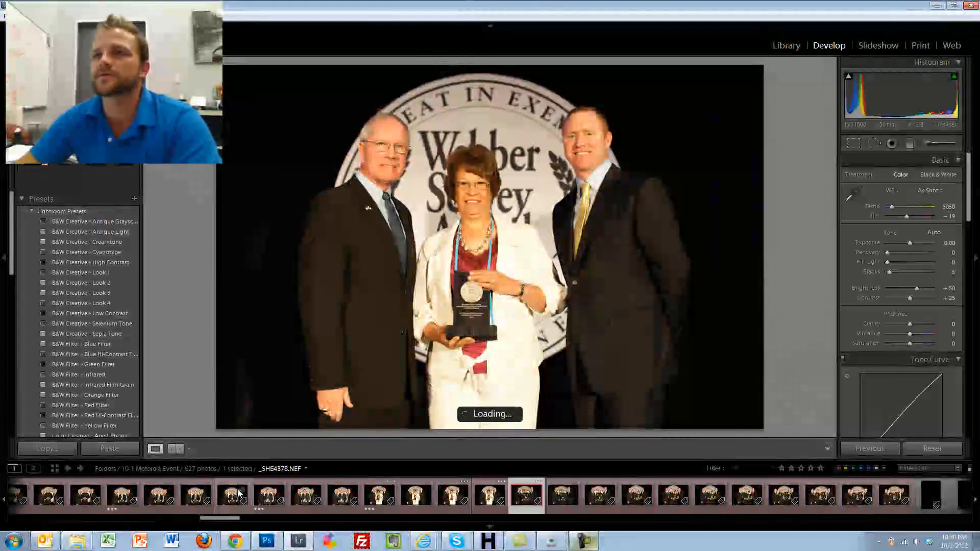
pyautogui.press('Right')
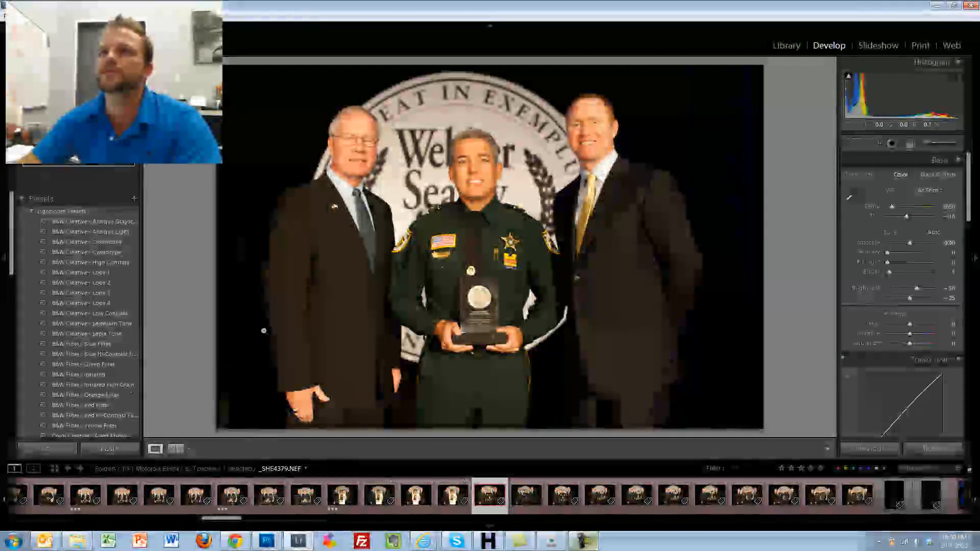
pyautogui.click(346, 148)
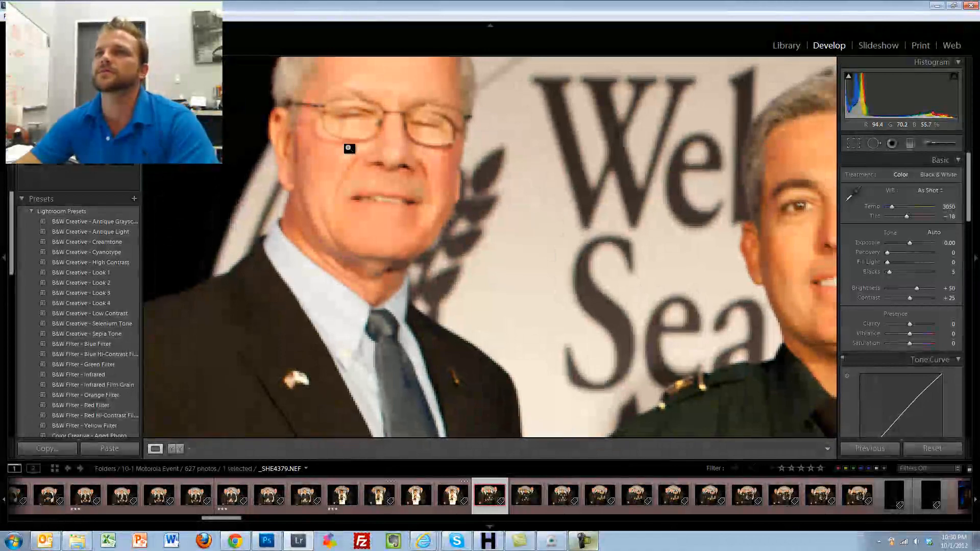
pyautogui.click(350, 146)
pyautogui.press('Right')
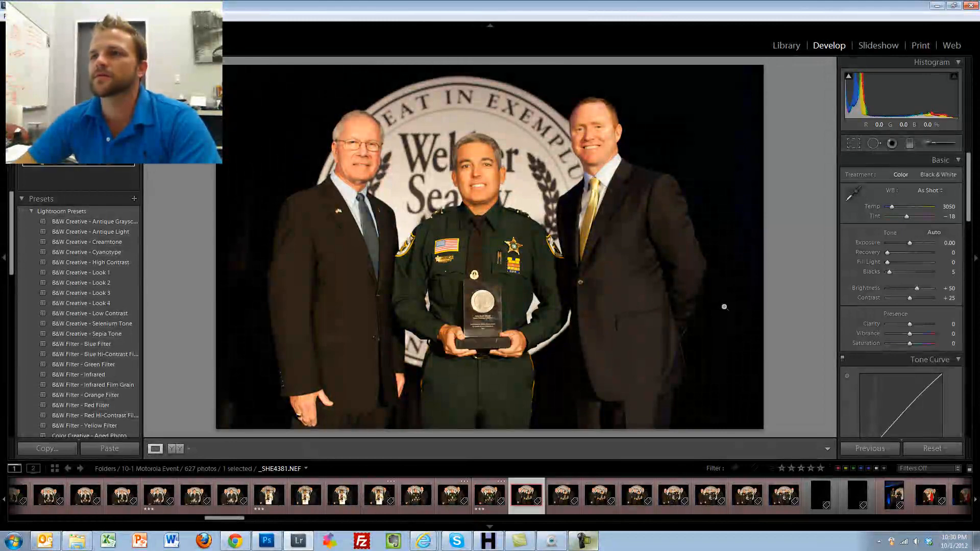
pyautogui.press('Right')
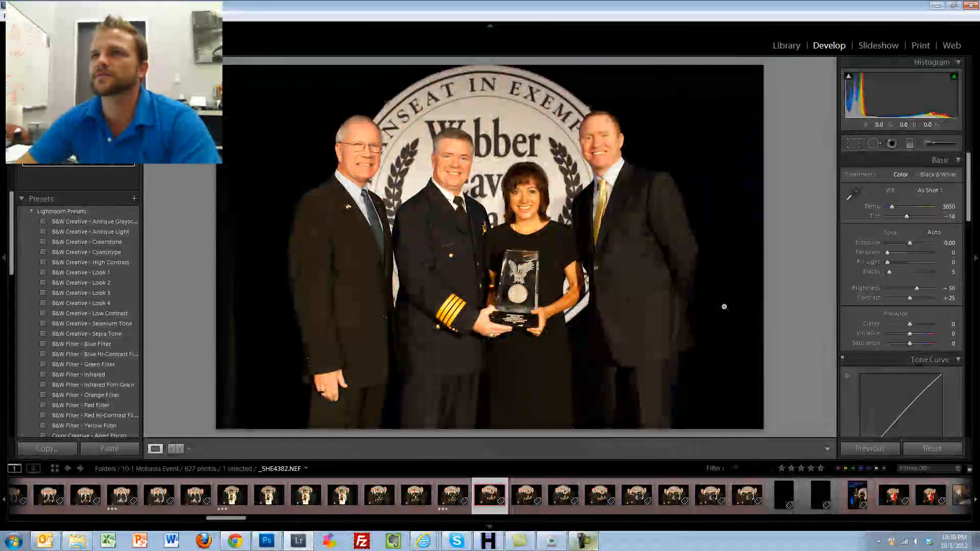
# - Rate the four-person award photo with the woman in black, _SHE4382.NEF, three stars and pass over its near-duplicates
pyautogui.press('Right')
pyautogui.press('Right')
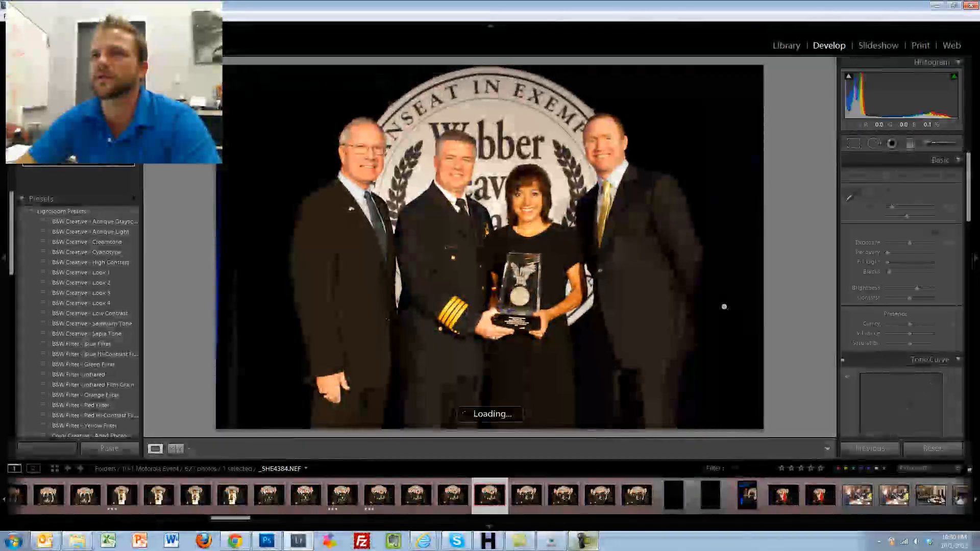
pyautogui.press('Right')
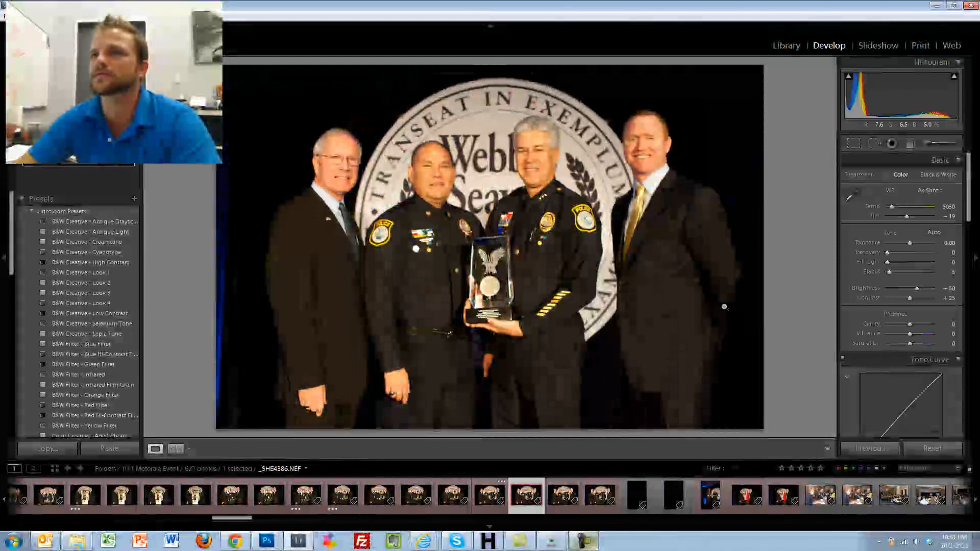
# - Compare the faces in the two police officers' near-duplicate award photos up close and rate _SHE4388.NEF three stars
pyautogui.press('Right')
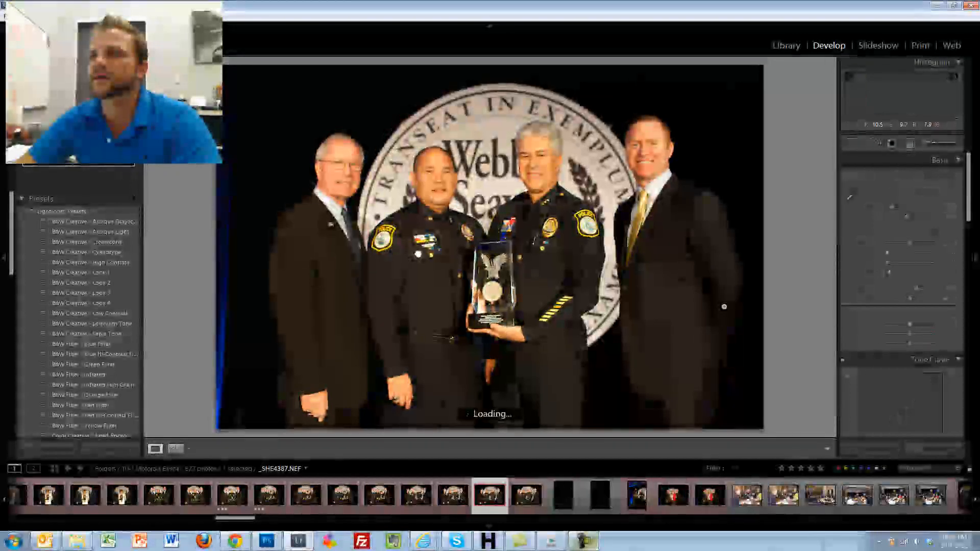
pyautogui.press('Right')
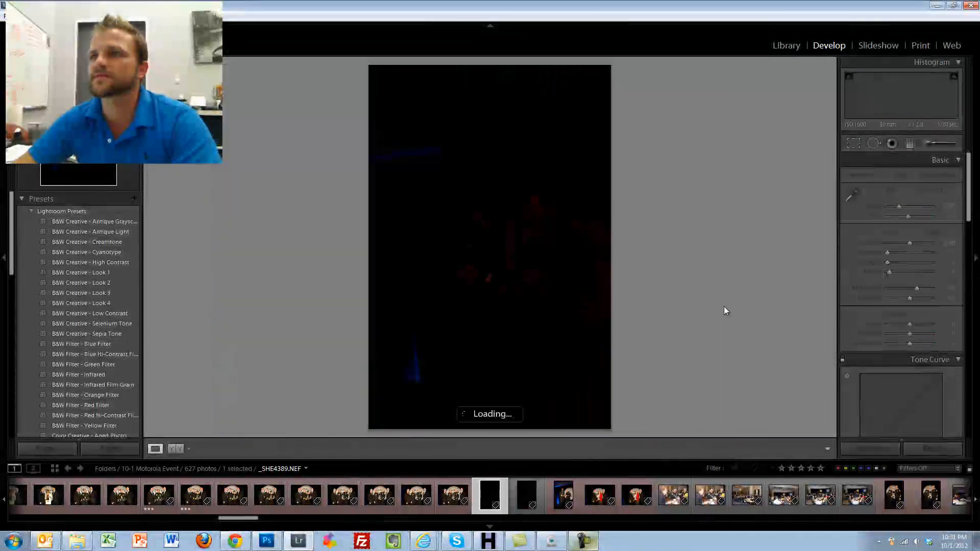
pyautogui.press('Left')
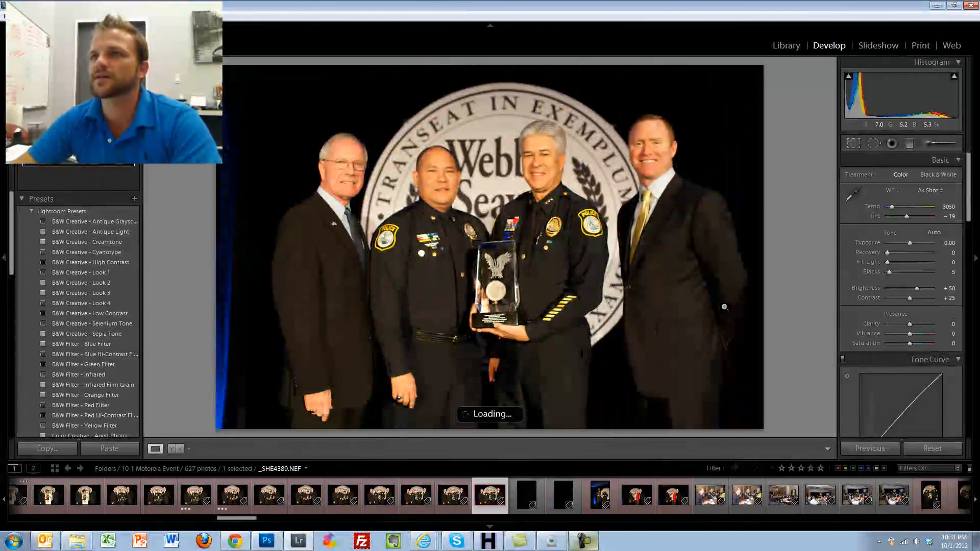
pyautogui.press('Left')
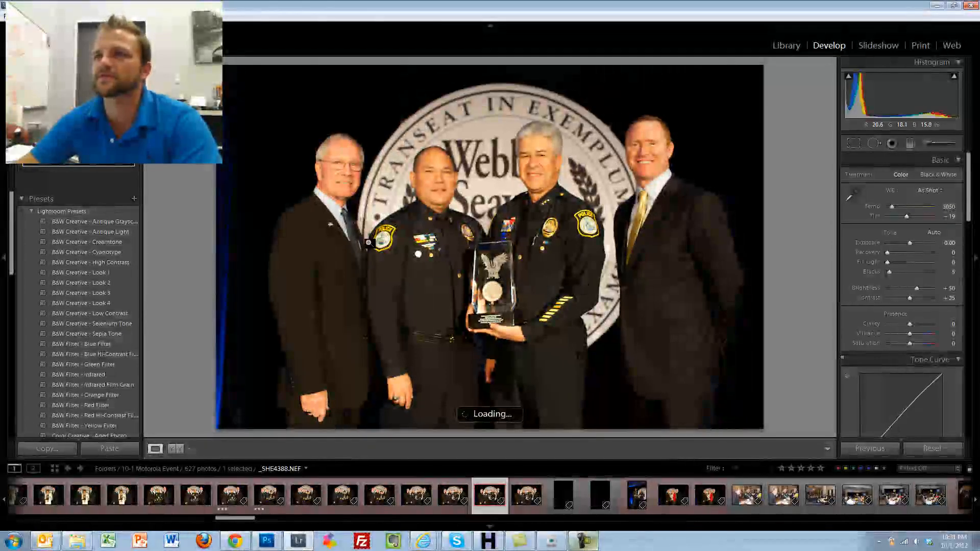
pyautogui.click(426, 174)
pyautogui.press('Left')
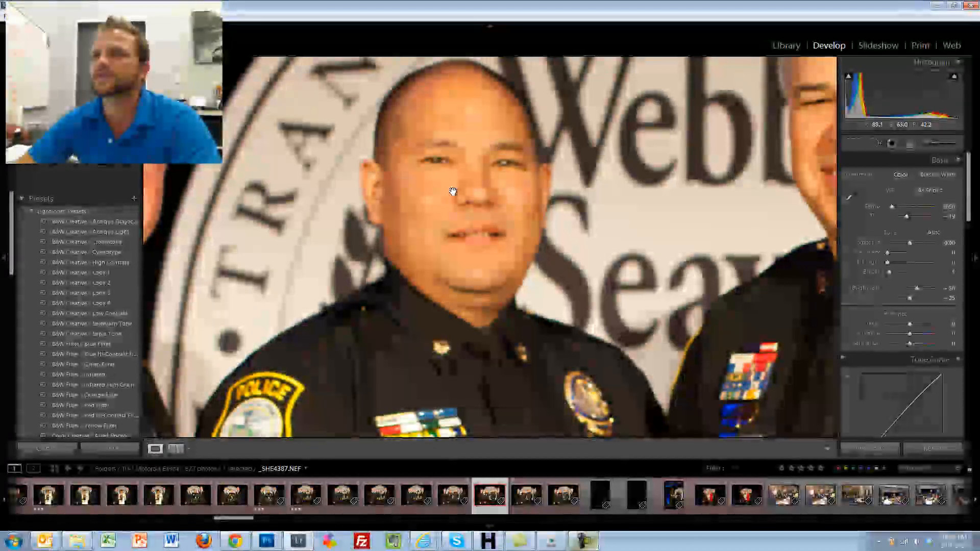
pyautogui.press('Left')
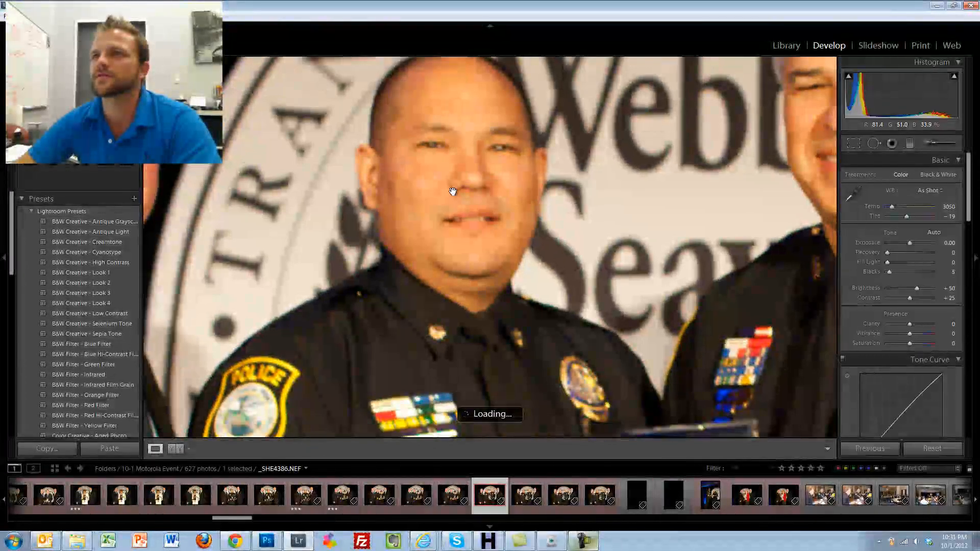
pyautogui.press('Left')
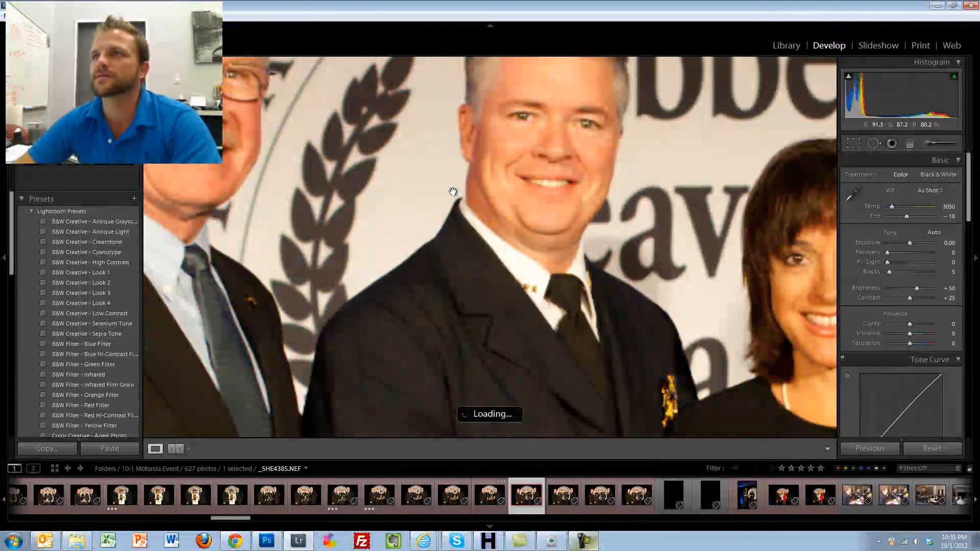
pyautogui.press('Right')
pyautogui.press('Right')
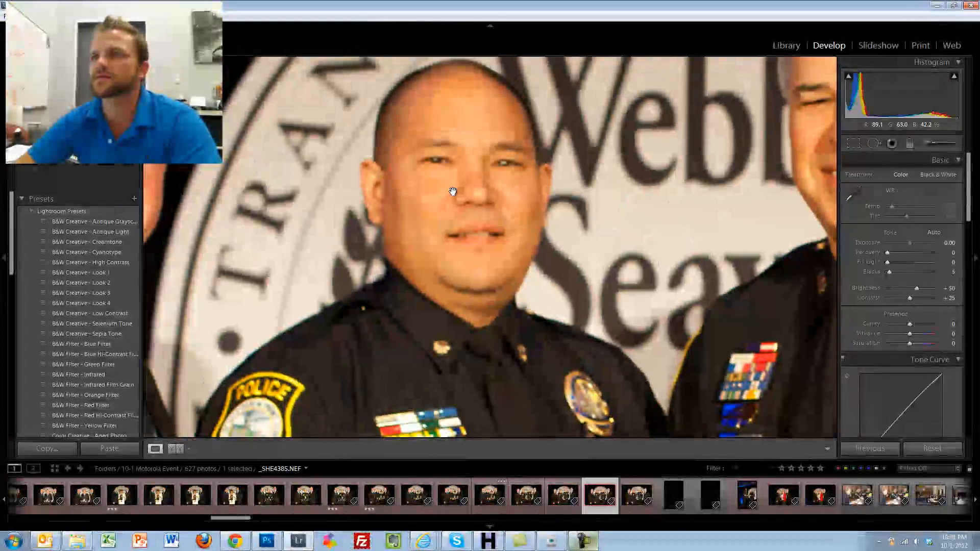
pyautogui.press('Right')
pyautogui.press('Left')
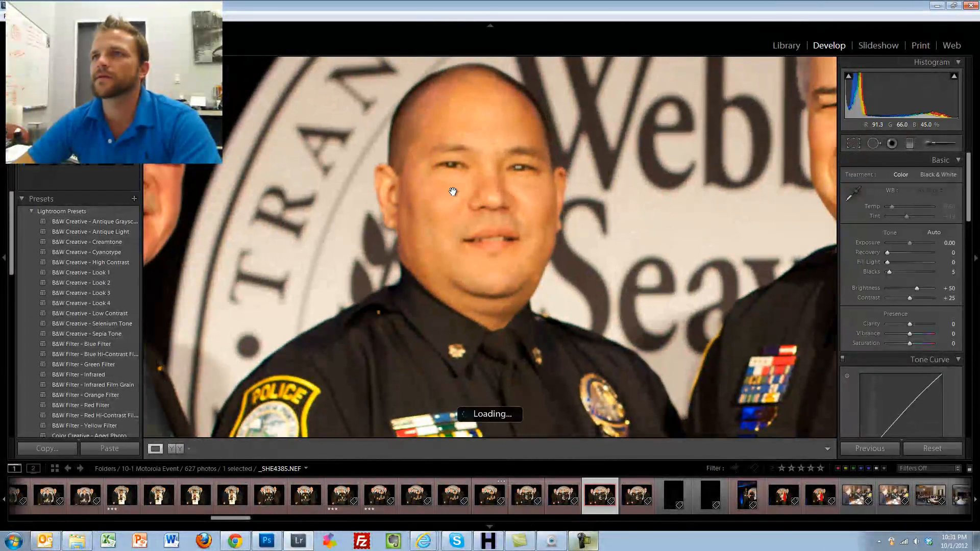
pyautogui.press('Right')
pyautogui.press('3')
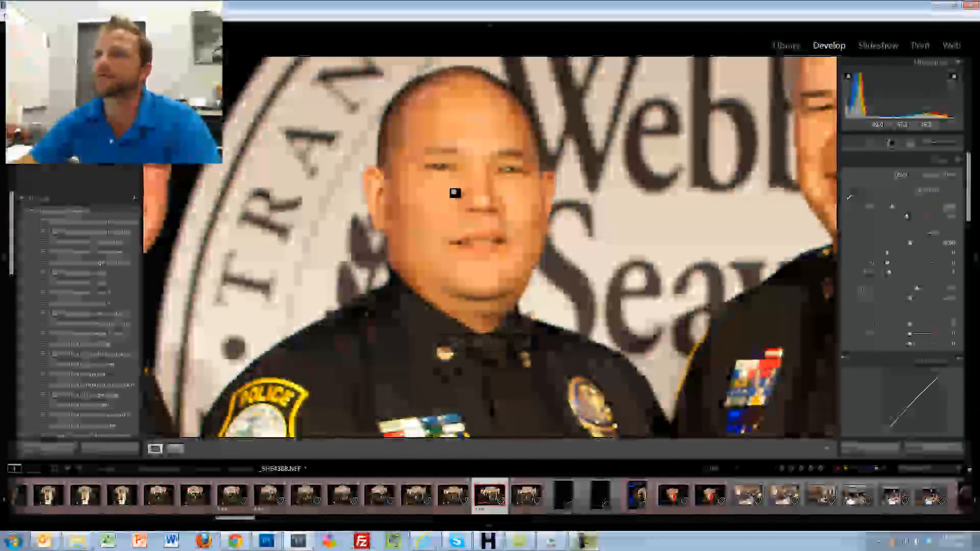
pyautogui.click(455, 192)
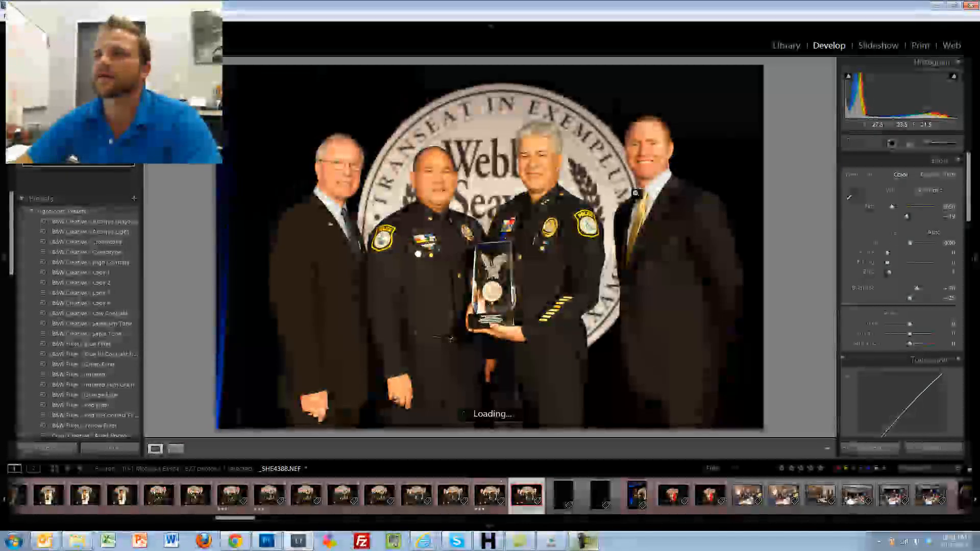
# - Pass over the black frames and rate the vertical photo of two officers exchanging an award, _SHE4392.NEF, three stars
pyautogui.press('Right')
pyautogui.press('Right')
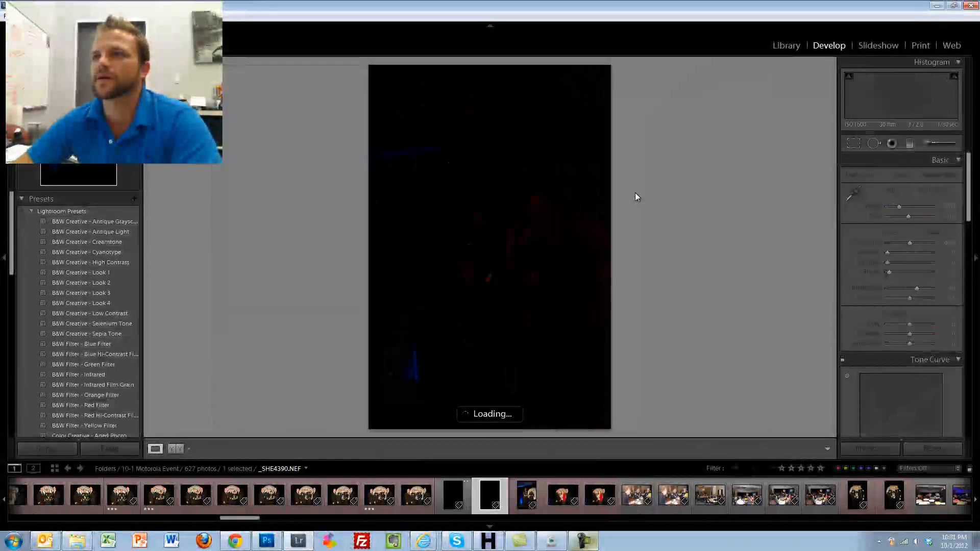
pyautogui.press('Right')
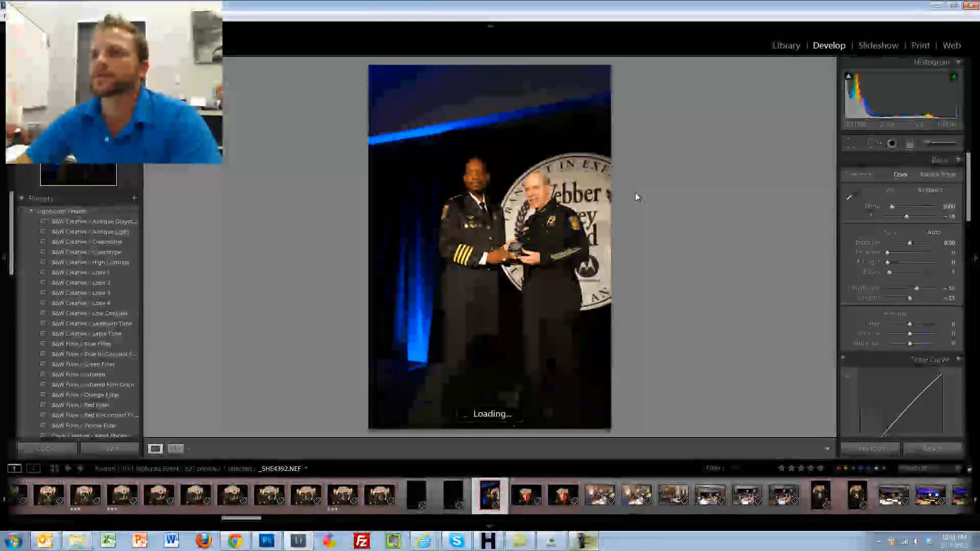
pyautogui.press('Right')
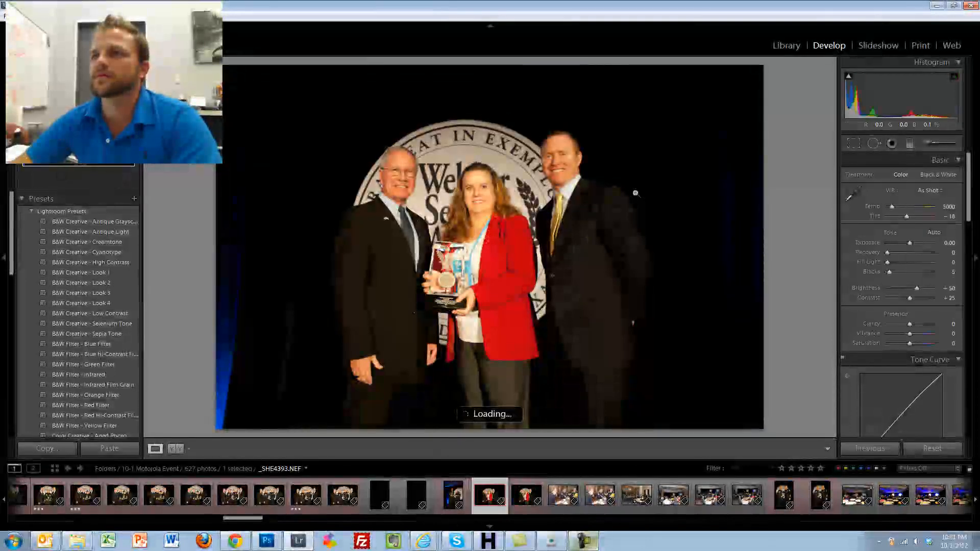
pyautogui.press('Left')
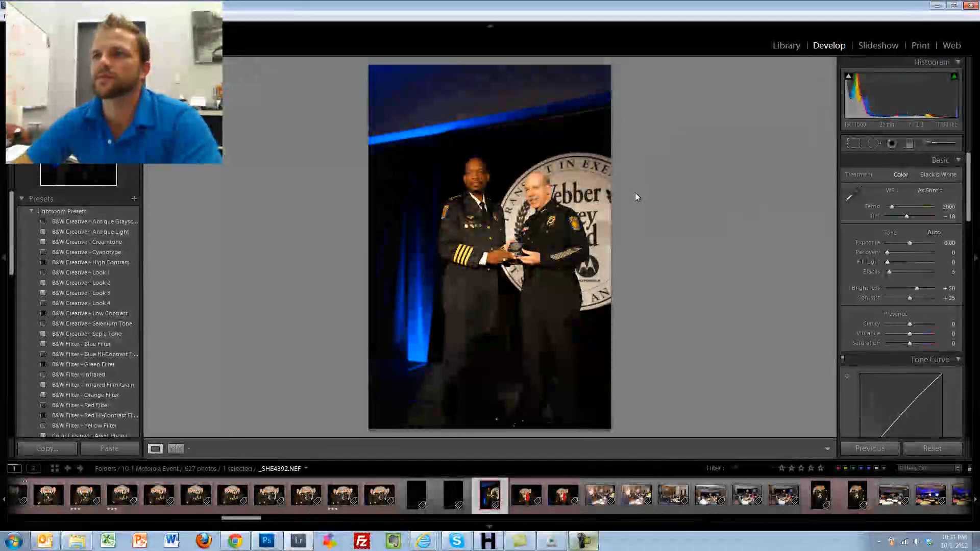
pyautogui.press('3')
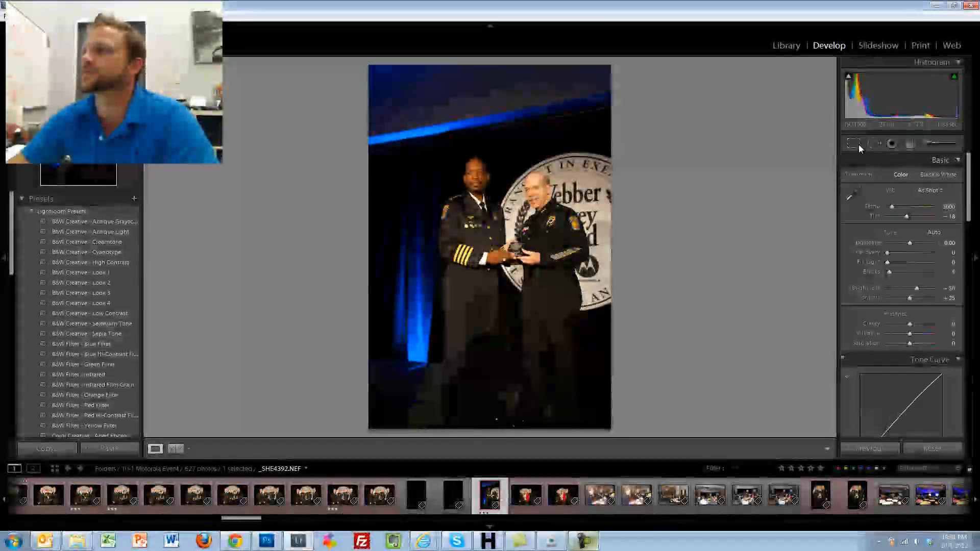
# - Crop _SHE4392.NEF tightly around the two officers at its original aspect ratio, trimming the blue curtain and empty stage
pyautogui.click(857, 144)
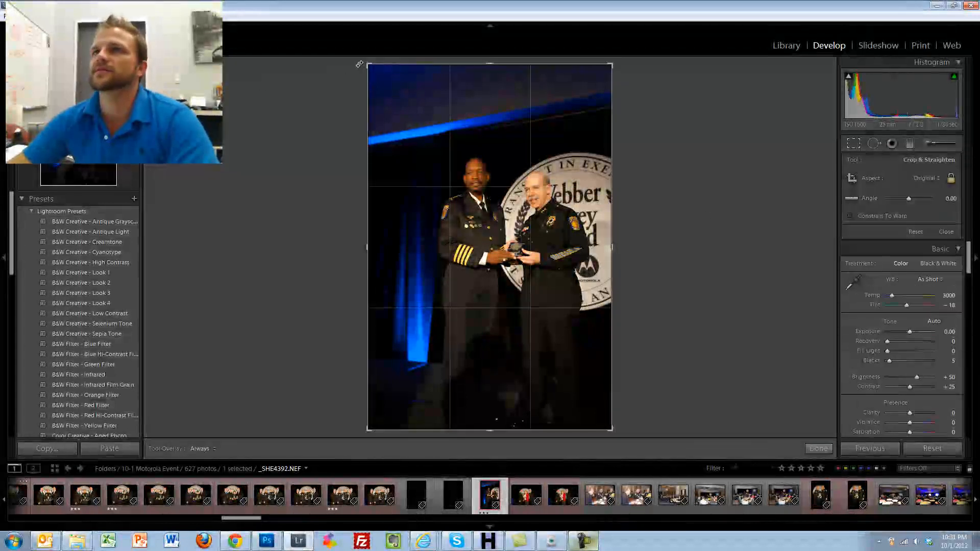
pyautogui.moveTo(359, 65); pyautogui.dragTo(399, 112)
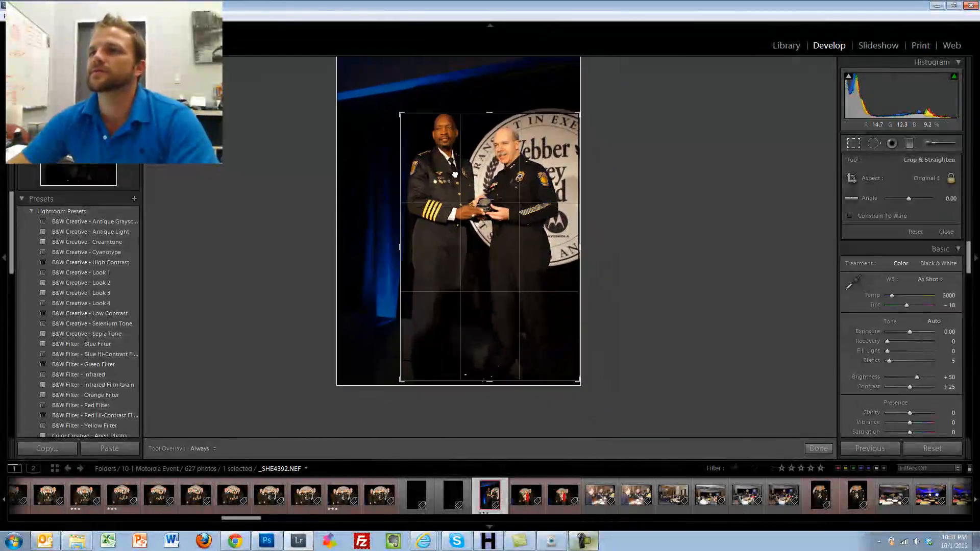
pyautogui.moveTo(455, 175); pyautogui.dragTo(465, 211)
pyautogui.moveTo(400, 113); pyautogui.dragTo(421, 134)
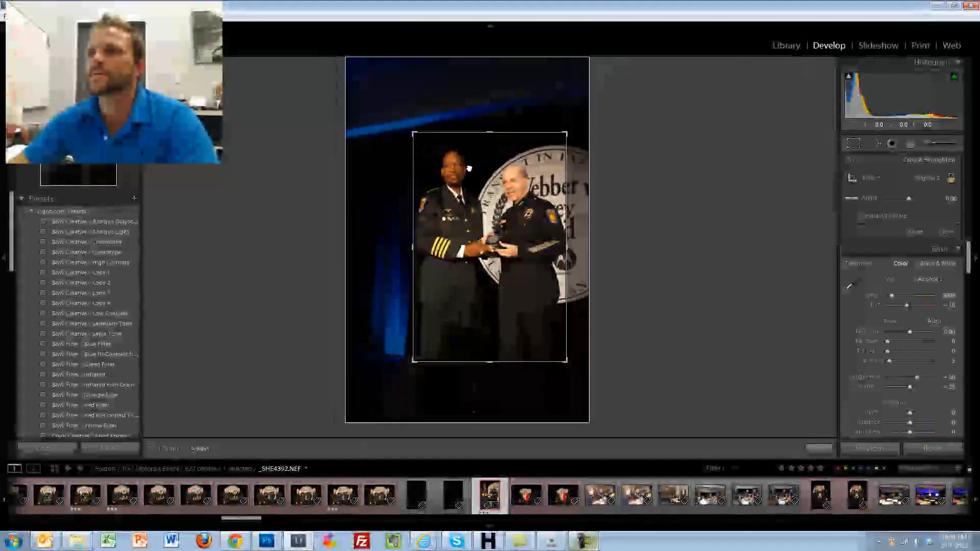
pyautogui.press('Return')
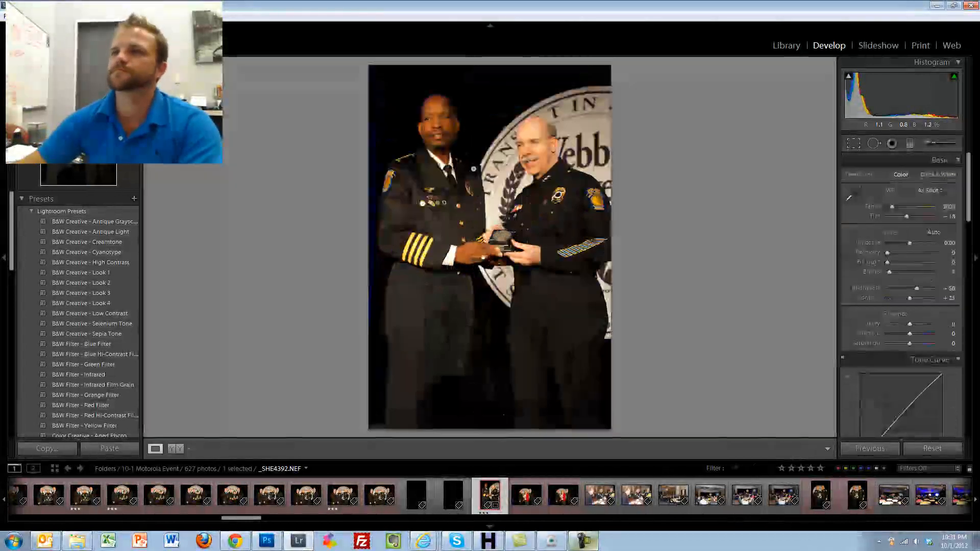
# - Rate the red-jacketed woman's award photo _SHE4393.NEF three stars and crop it closer around the three people
pyautogui.press('3')
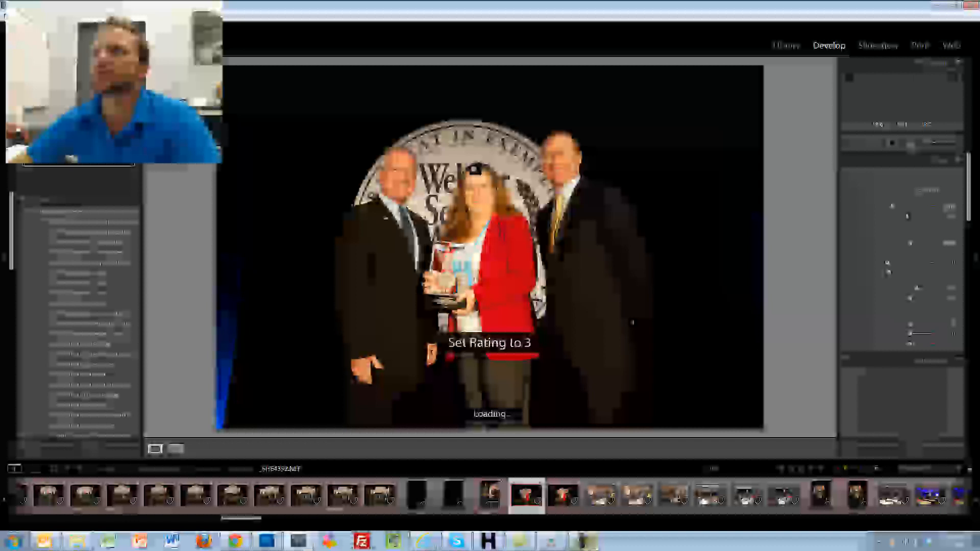
pyautogui.press('r')
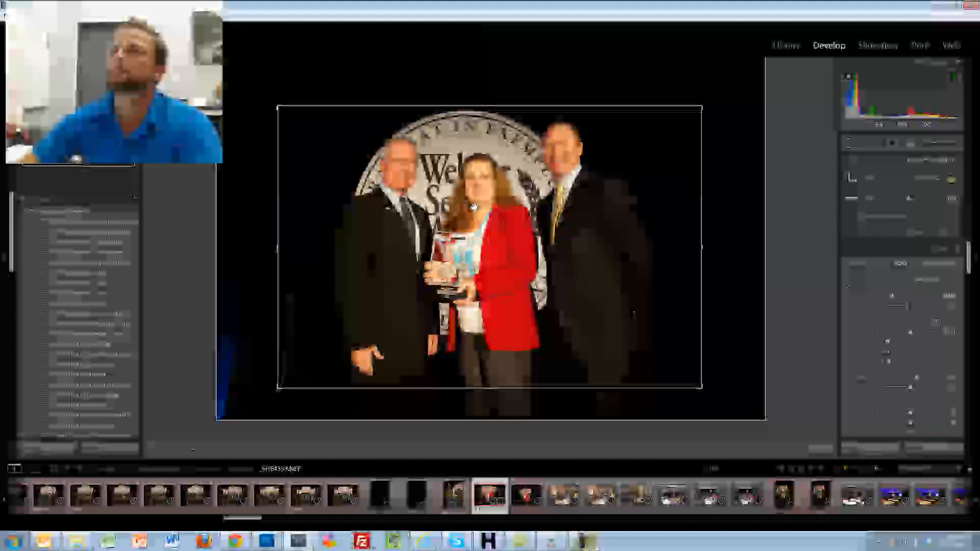
pyautogui.press('Return')
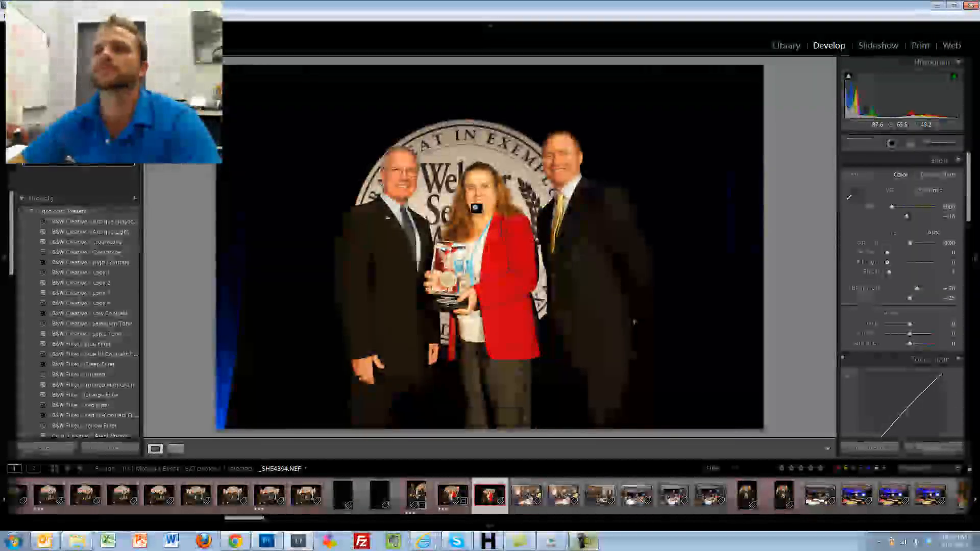
# - Look through the banquet-table photos and rate the wide room shot with the stage behind, _DSC9517.NEF, three stars
pyautogui.press('Right')
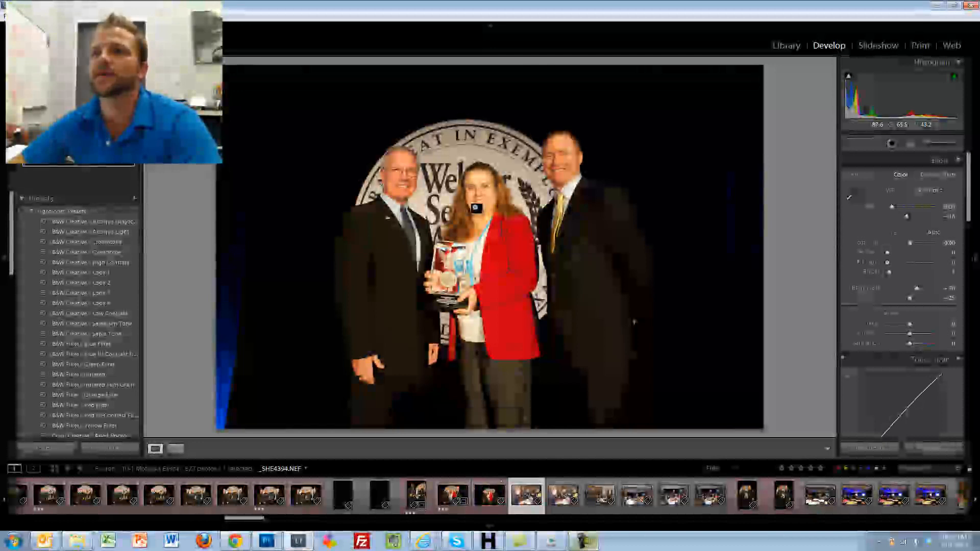
pyautogui.press('Right')
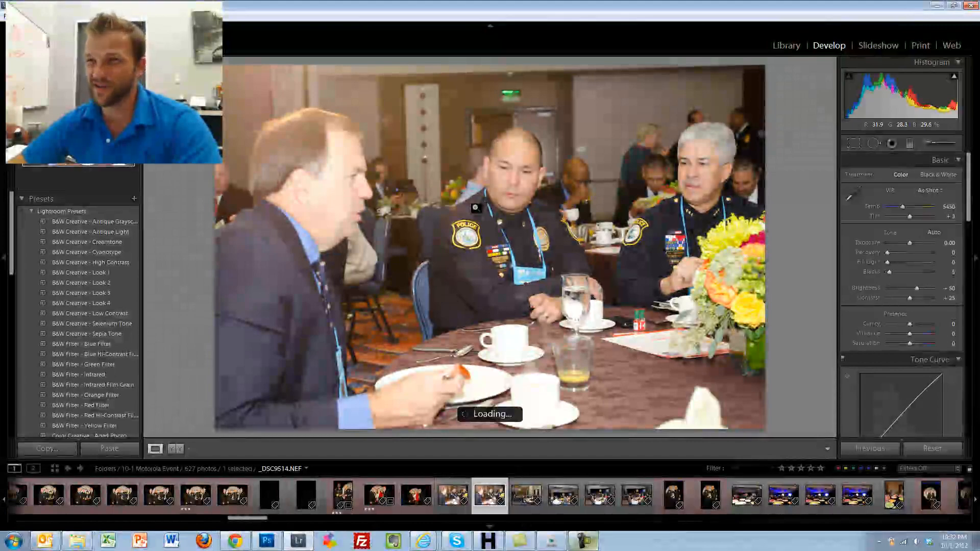
pyautogui.press('Right')
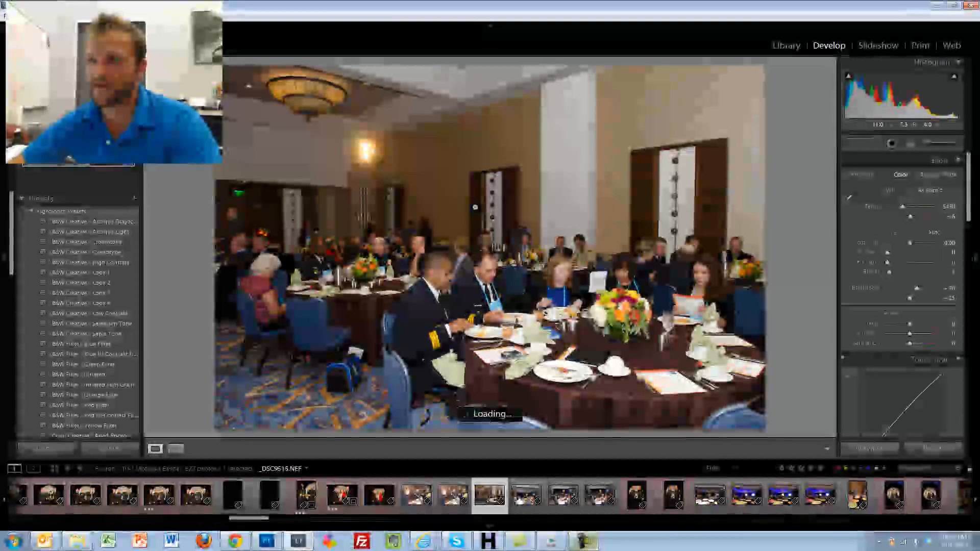
pyautogui.press('Right')
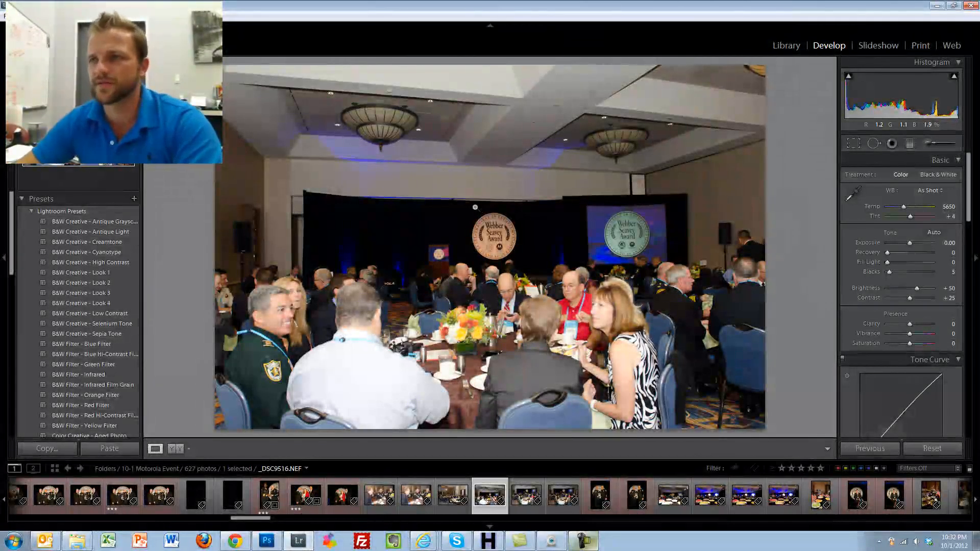
pyautogui.press('Right')
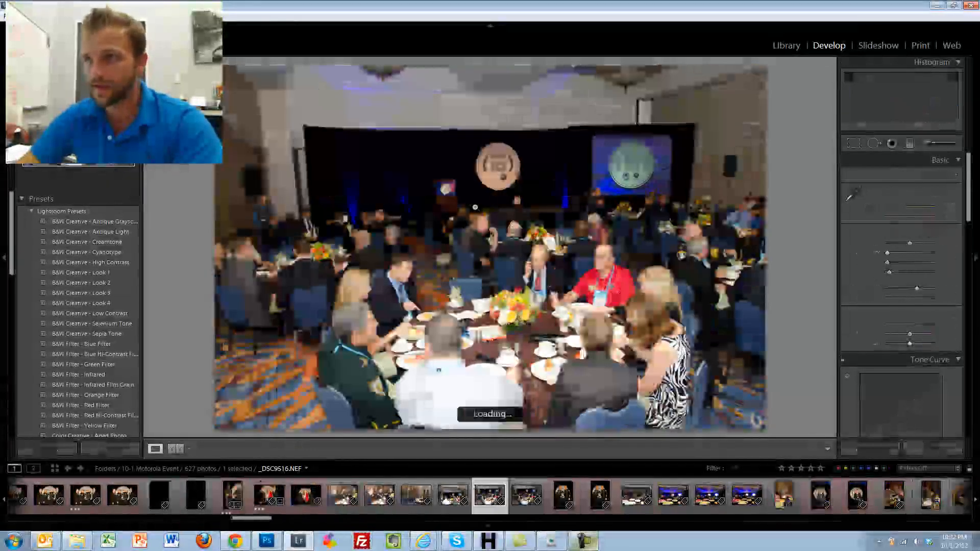
pyautogui.press('Right')
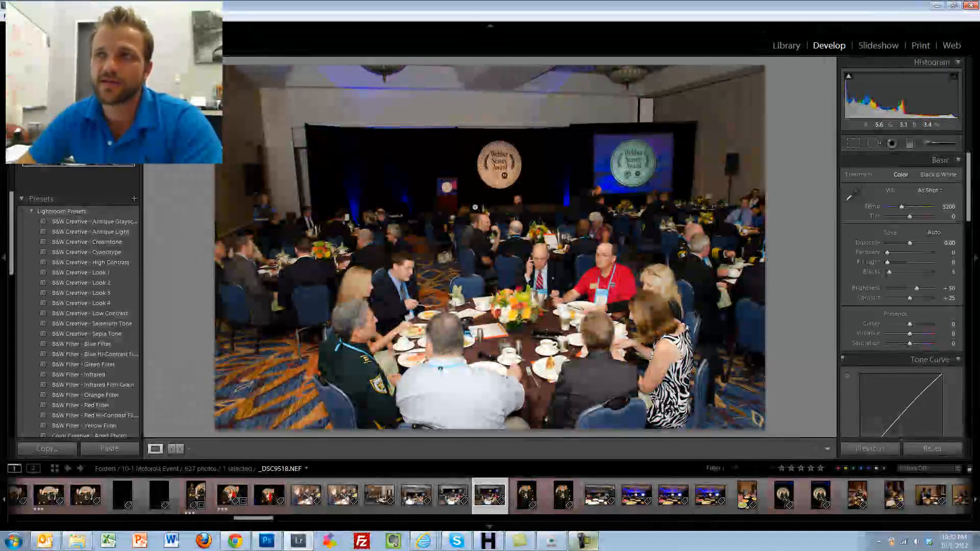
pyautogui.press('Right')
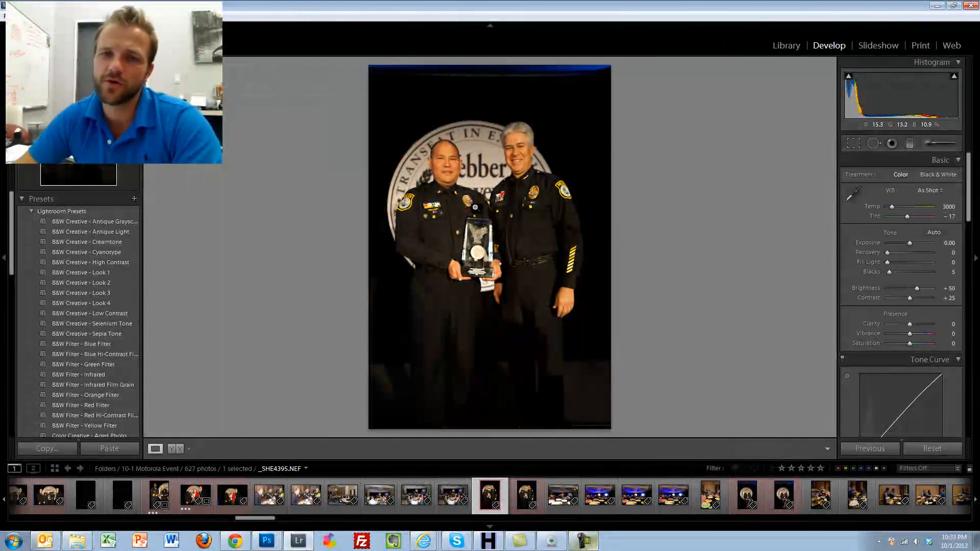
pyautogui.press('Right')
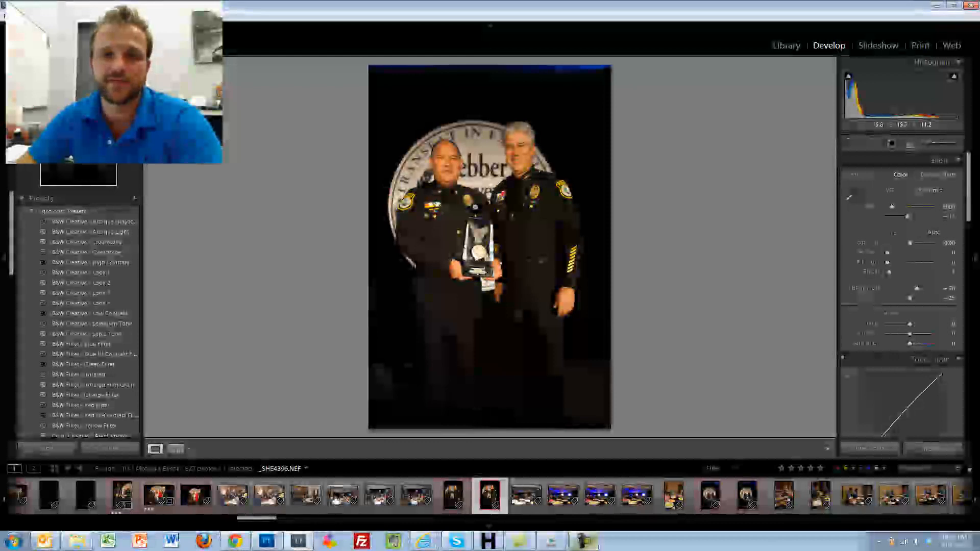
pyautogui.press('Left')
pyautogui.press('Left')
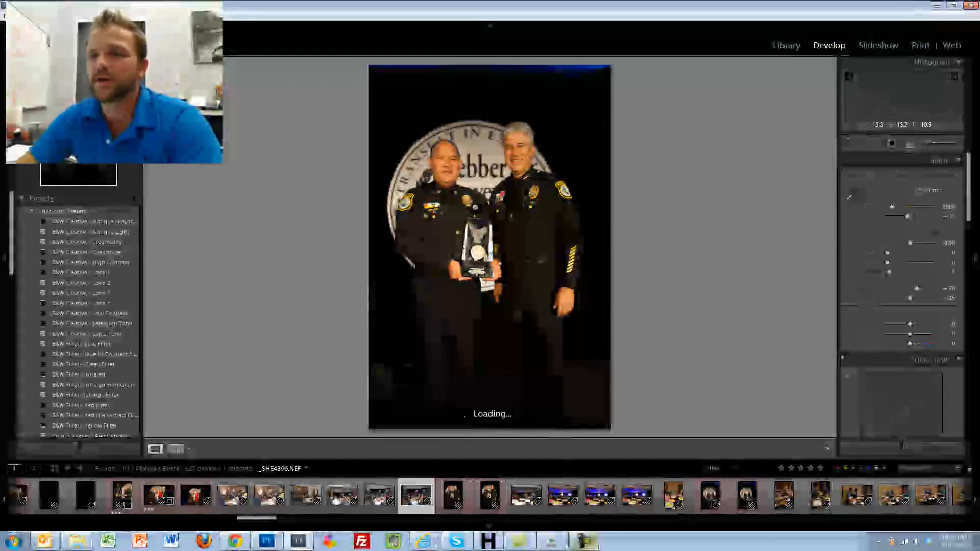
pyautogui.press('3')
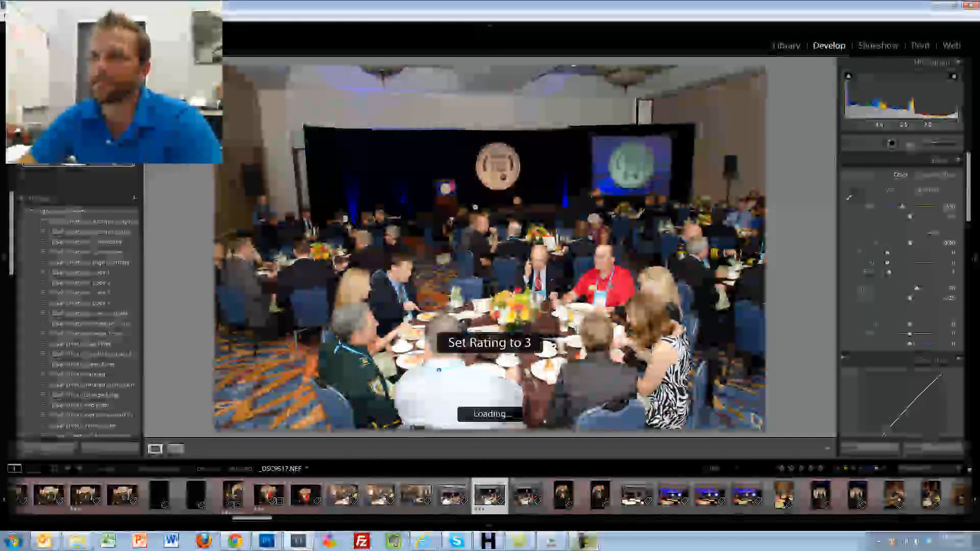
# - Rate the two officers' award portraits _SHE4395.NEF and _SHE4396.NEF three stars, cropping _SHE4396.NEF closer around the pair
pyautogui.press('Right')
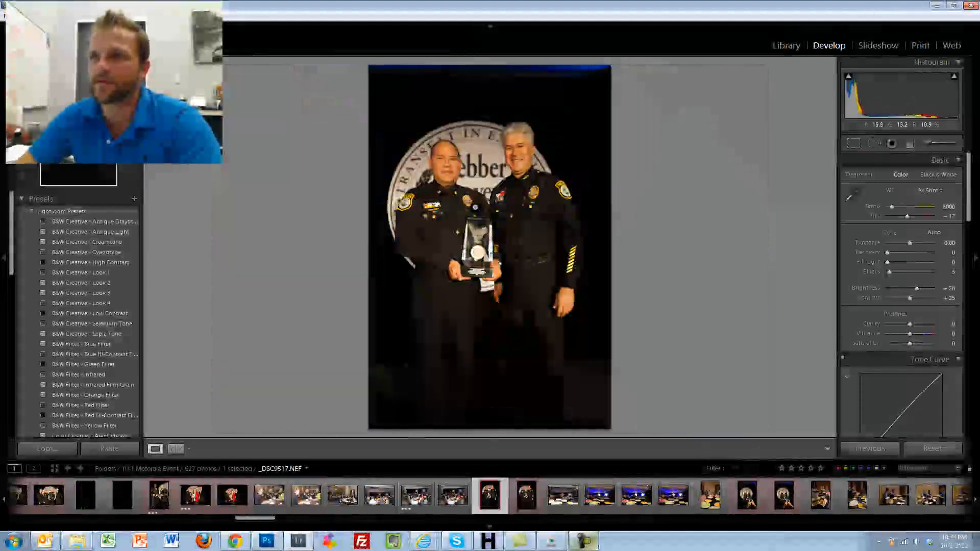
pyautogui.press('3')
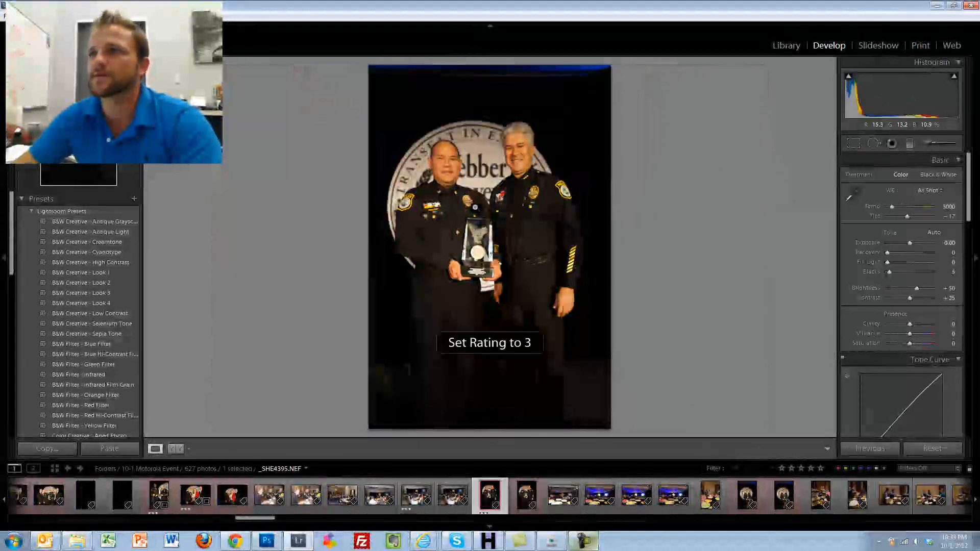
pyautogui.press('Right')
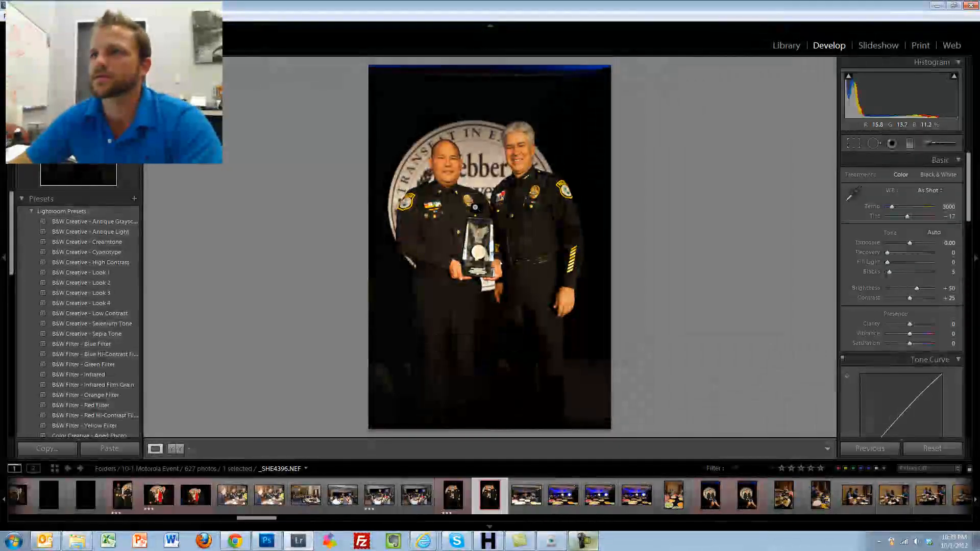
pyautogui.click(853, 144)
pyautogui.moveTo(611, 65); pyautogui.dragTo(582, 100)
pyautogui.moveTo(522, 163); pyautogui.dragTo(498, 199)
pyautogui.press('Return')
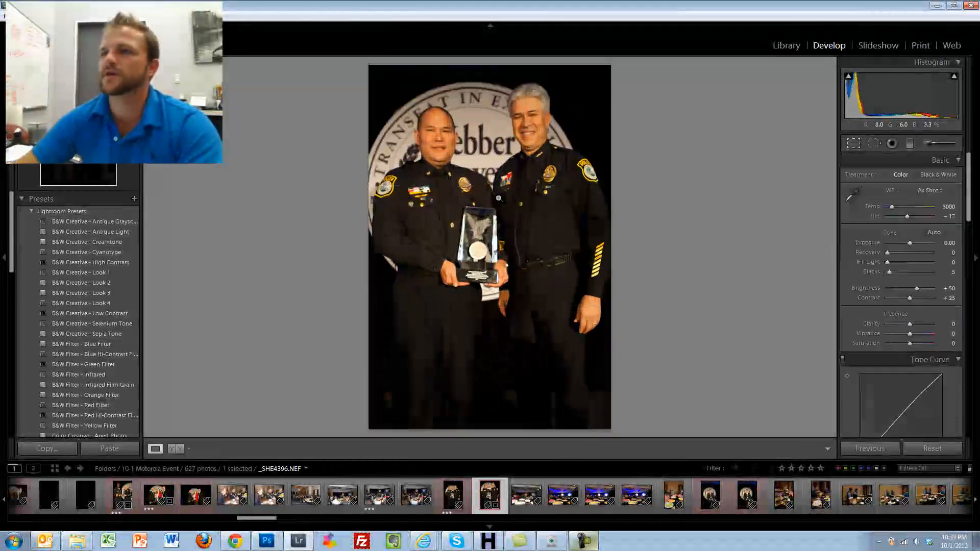
pyautogui.press('3')
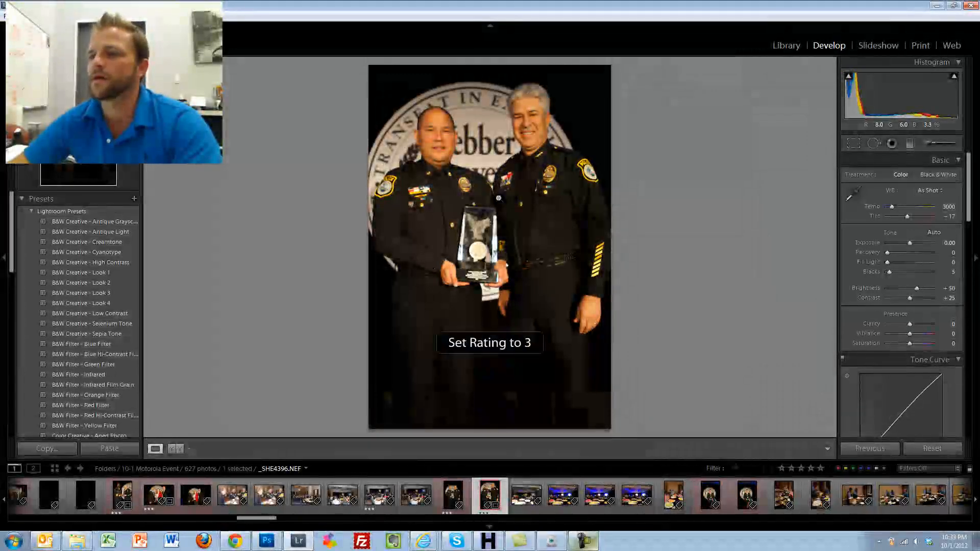
# - Clear the star rating from _SHE4395.NEF, the uncropped near-duplicate of the two officers
pyautogui.press('Left')
pyautogui.press('0')
pyautogui.press('Right')
# - Go through the fruit-buffet photos and rate the blue-lit version _DSC9522.NEF three stars
pyautogui.press('Right')
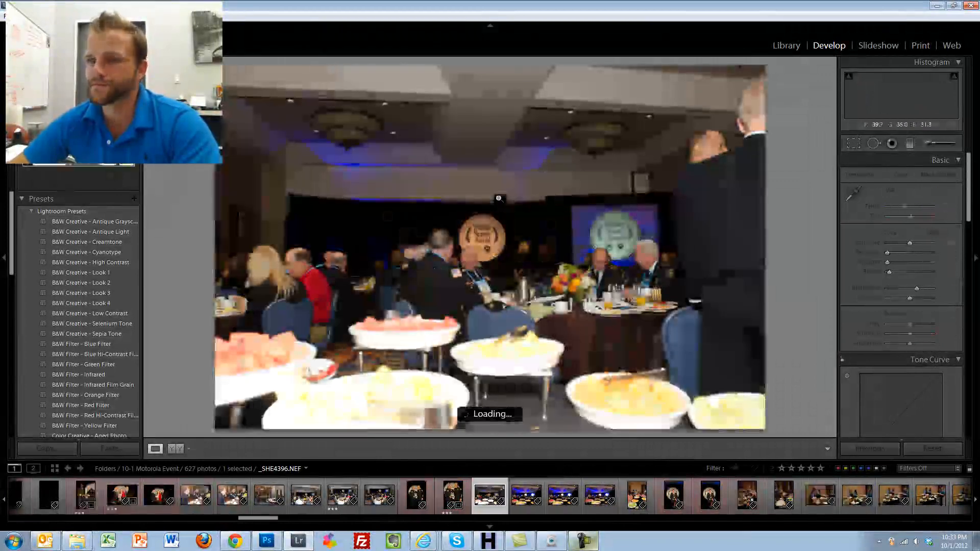
pyautogui.press('Right')
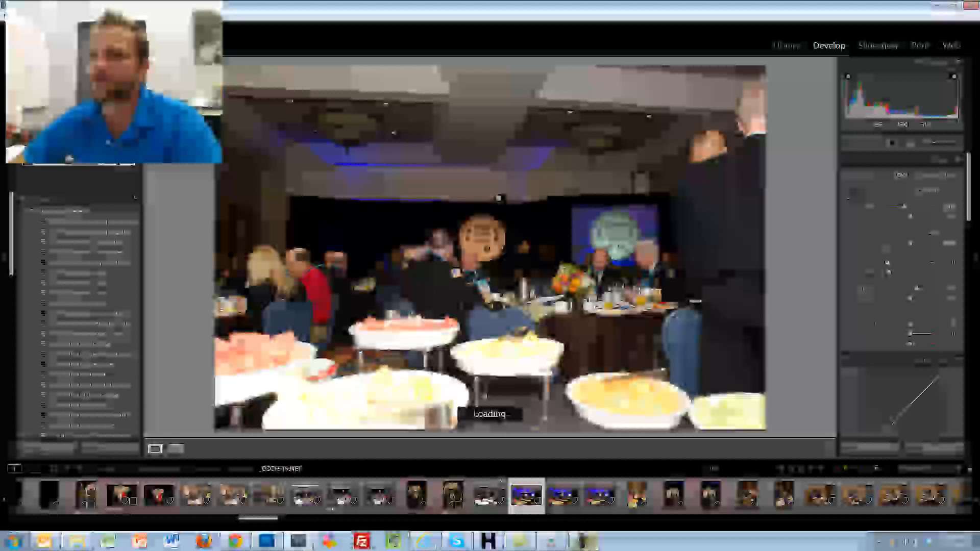
pyautogui.press('Right')
pyautogui.press('Right')
pyautogui.press('3')
# - Rate the vertical portrait of the man holding his award behind a raised phone, _SHE4397.NEF, three stars
pyautogui.press('Right')
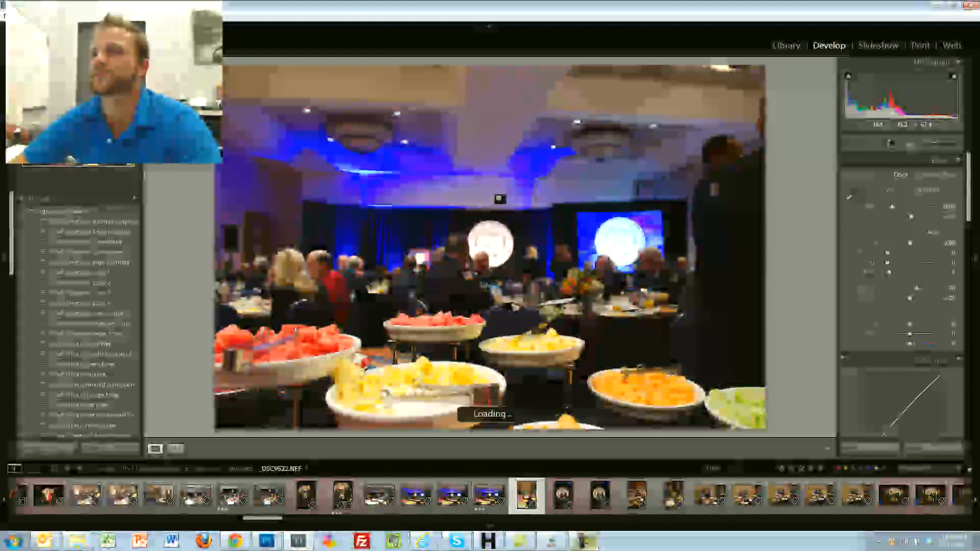
pyautogui.press('Right')
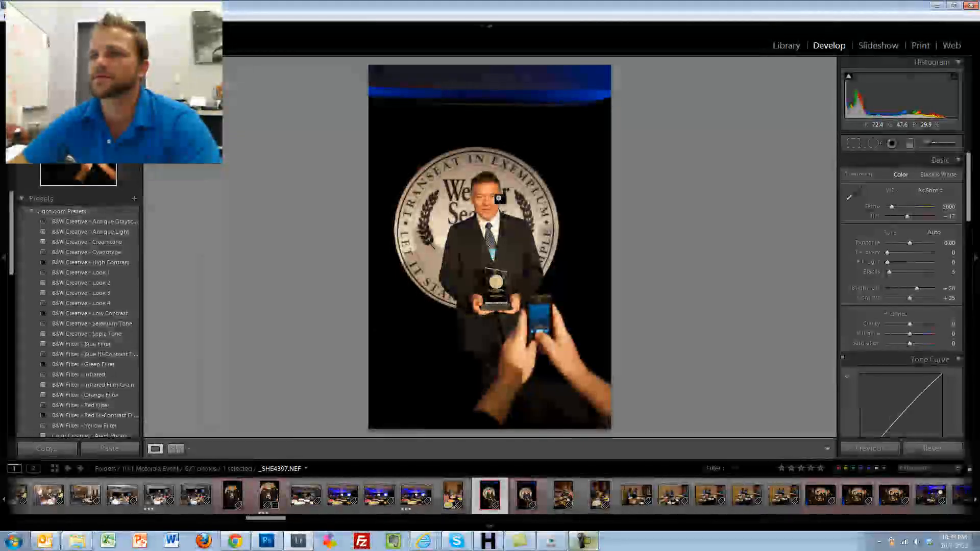
pyautogui.press('3')
# - Review the vertical food-station photos and the following banquet-table shots, rating one banquet-table photo three stars
pyautogui.press('Right')
pyautogui.press('Right')
pyautogui.press('Right')
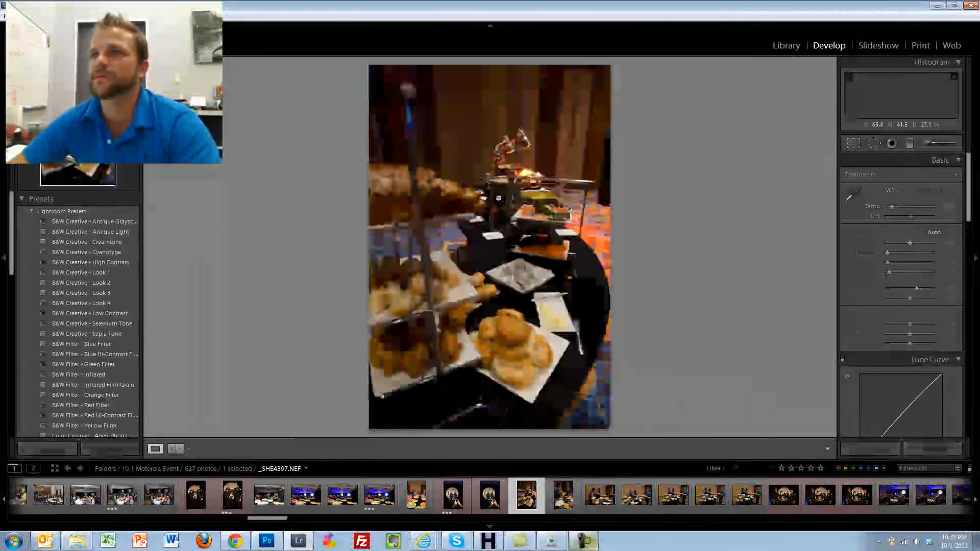
pyautogui.press('Left')
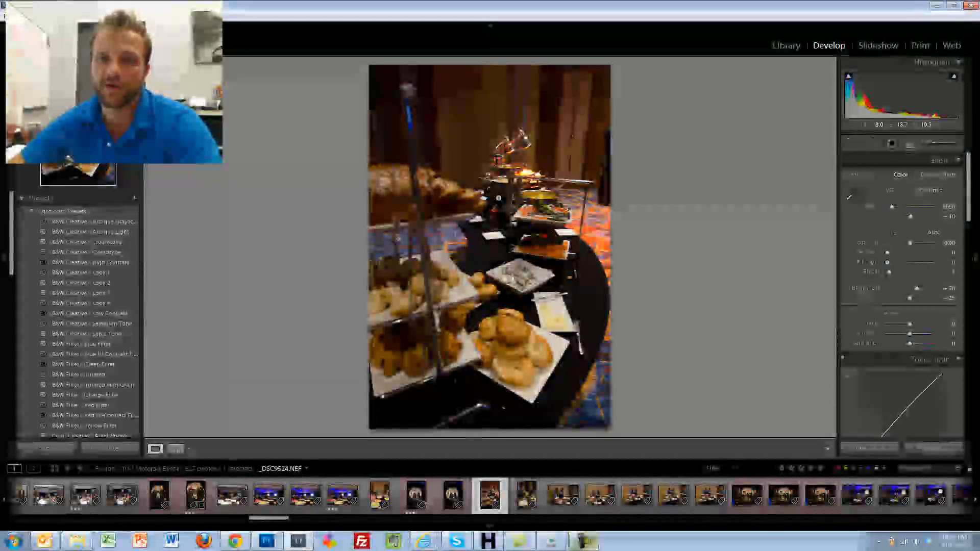
pyautogui.press('Left')
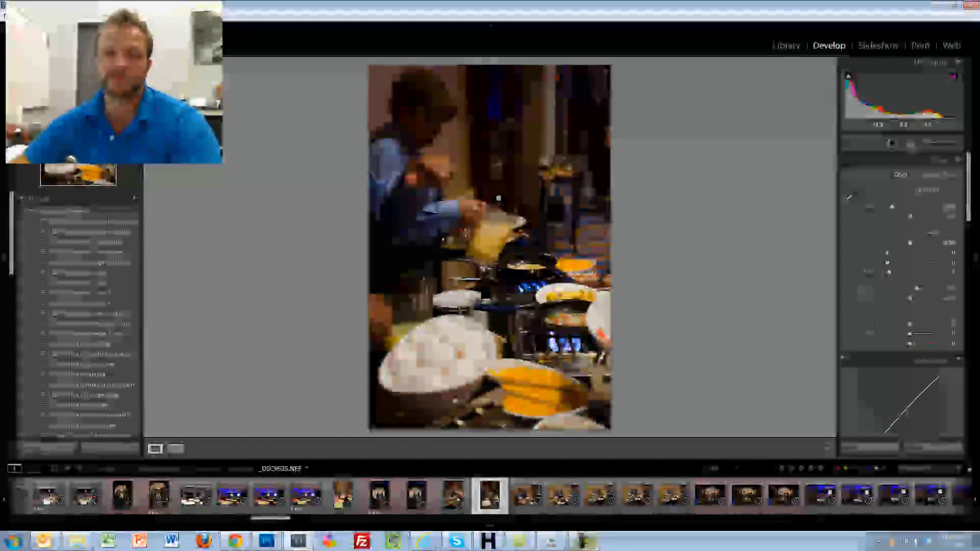
pyautogui.press('Right')
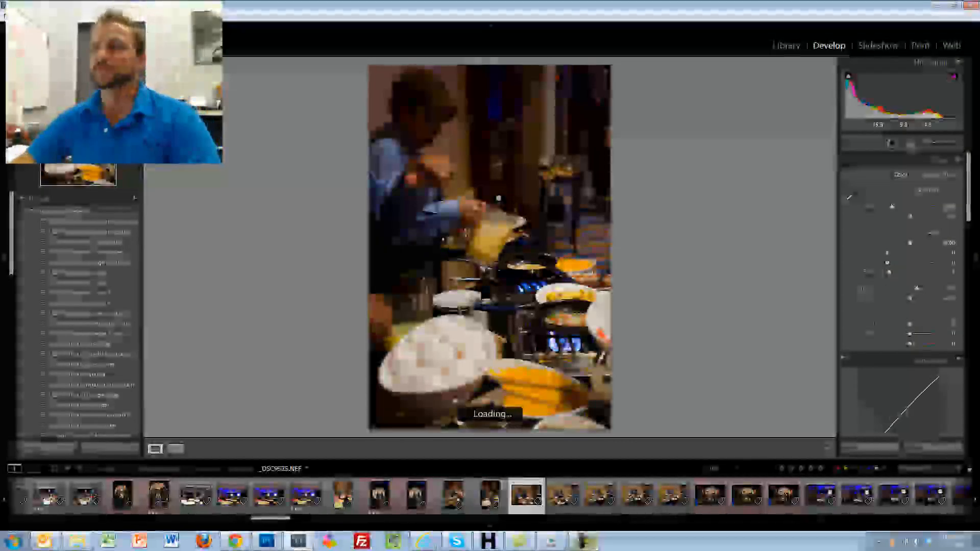
pyautogui.press('Right')
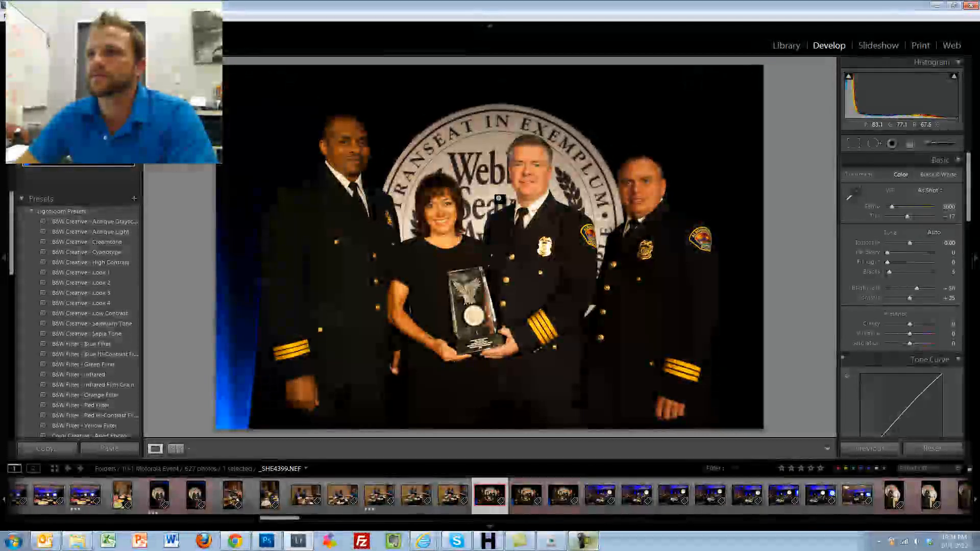
# - Compare the three near-duplicate award photos of the woman with three uniformed officers and rate _SHE4399.NEF three stars
pyautogui.press('Right')
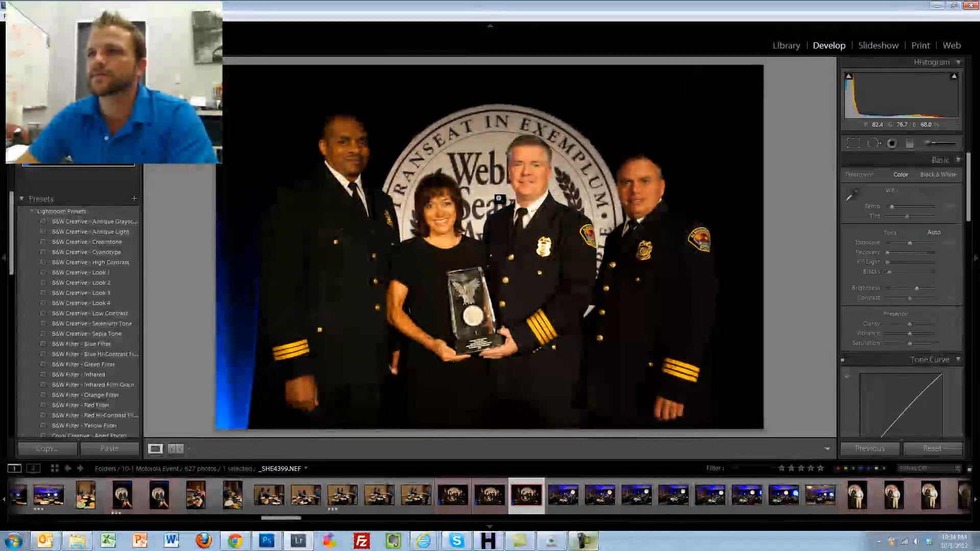
pyautogui.press('Right')
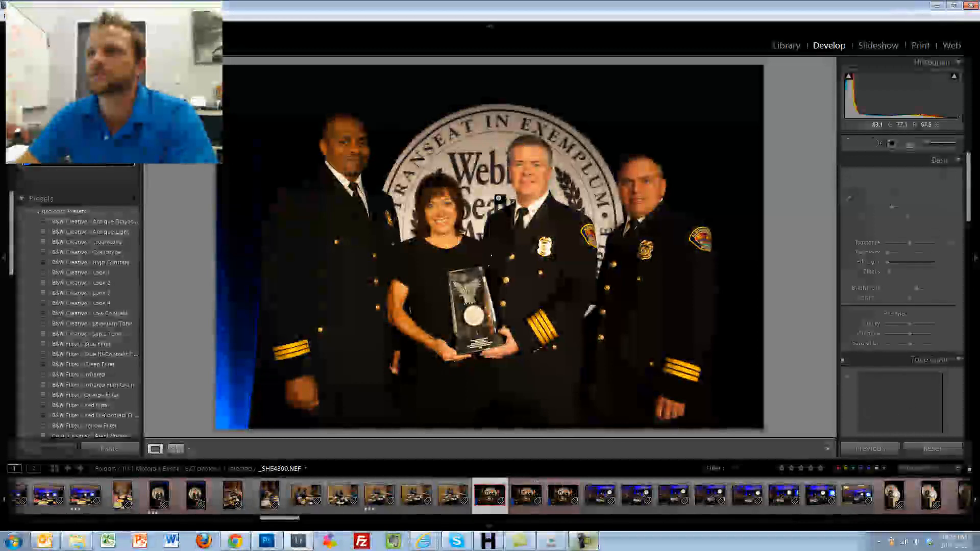
pyautogui.press('3')
# - Look through the blue-lit stage and audience photos and rate _DSC9536.NEF and the wider _DSC9538.NEF three stars
pyautogui.press('Right')
pyautogui.press('Right')
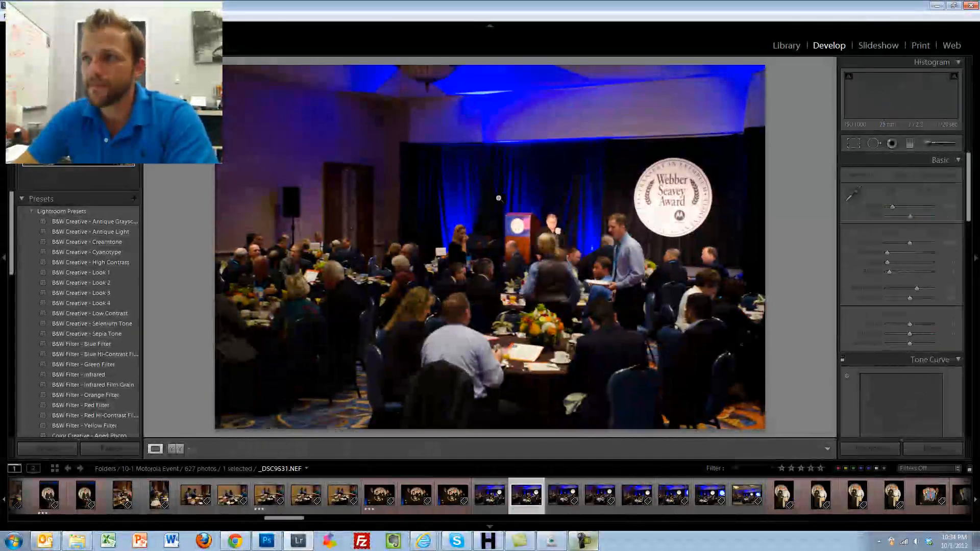
pyautogui.press('Right')
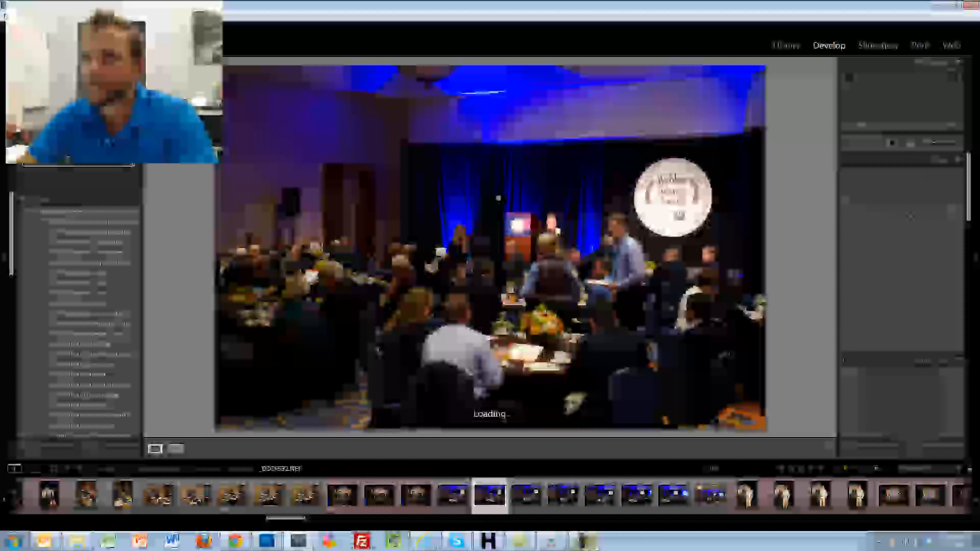
pyautogui.press('Right')
pyautogui.press('Right')
pyautogui.press('Right')
pyautogui.press('Right')
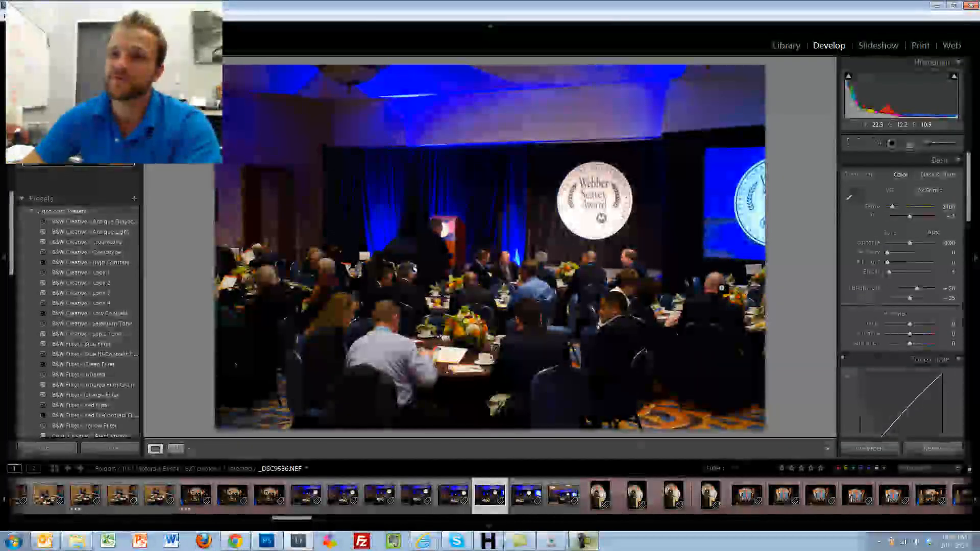
pyautogui.press('3')
pyautogui.press('Right')
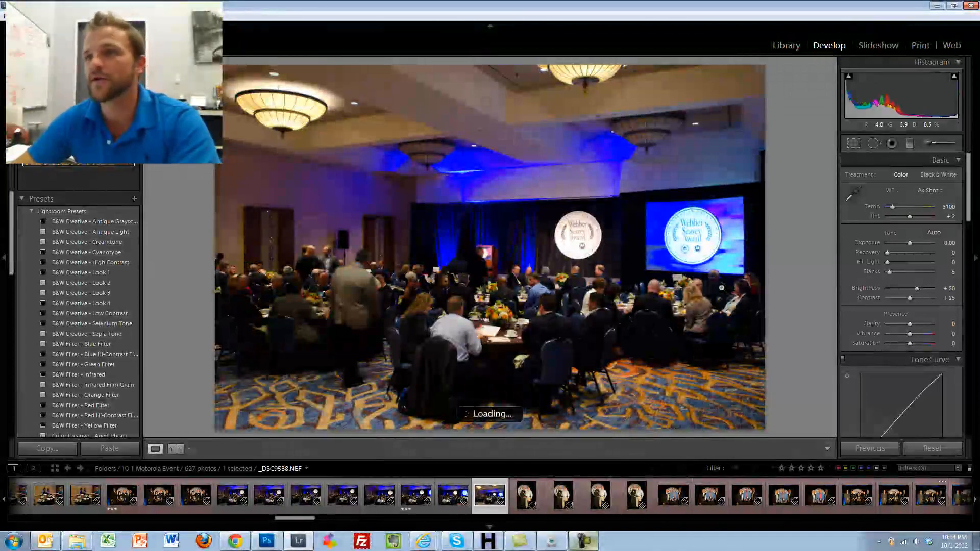
pyautogui.press('3')
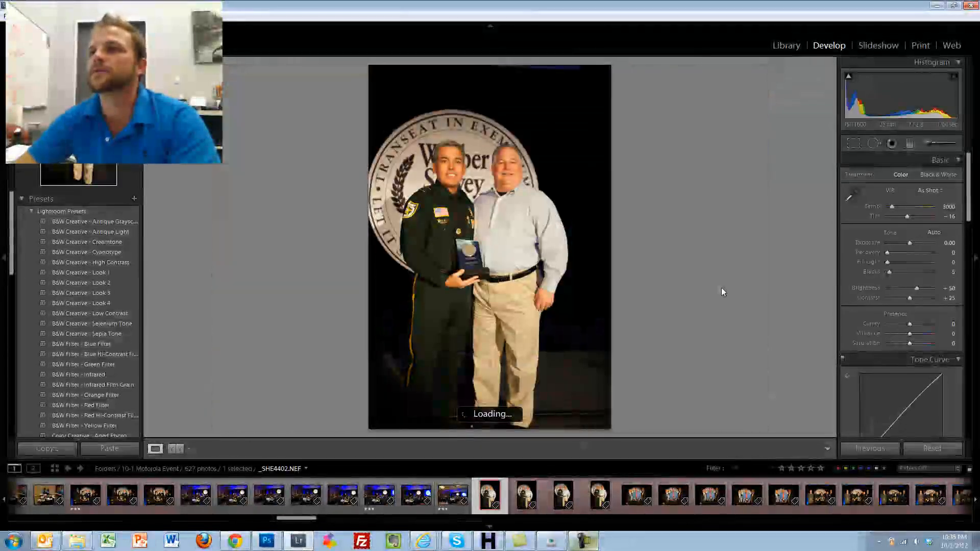
# - Crop _SHE4405.NEF, the vertical award photo of the uniformed officer and white-shirted man, tighter around the pair and rate it three stars
pyautogui.press('Right')
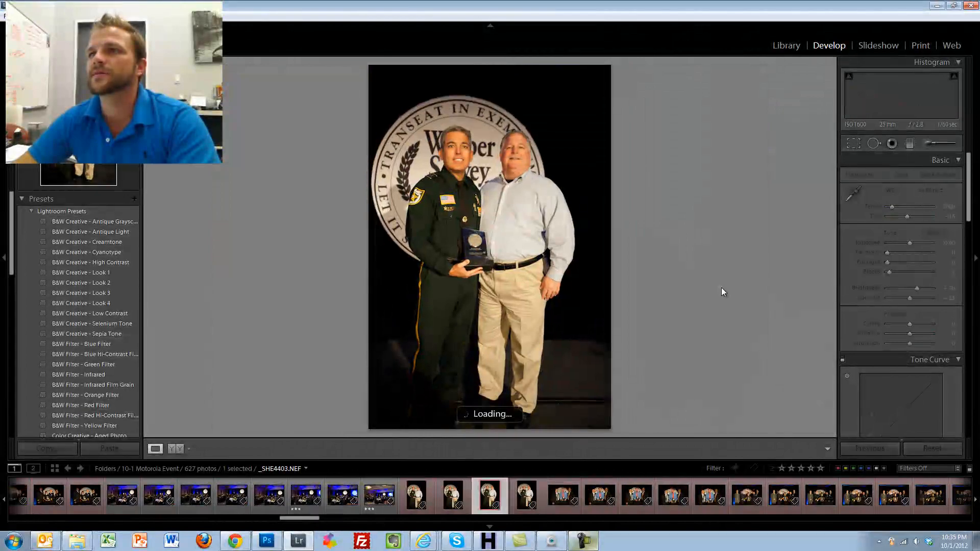
pyautogui.press('Right')
pyautogui.press('Right')
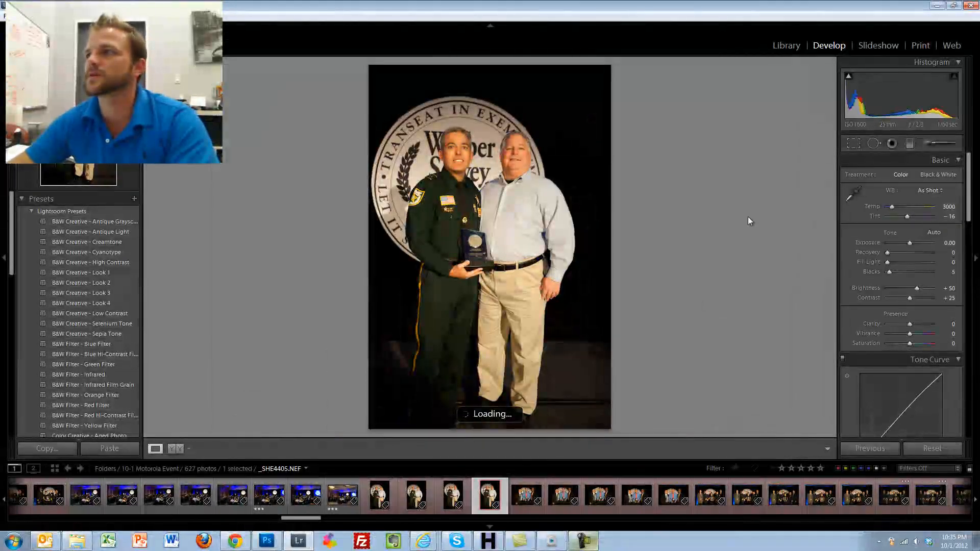
pyautogui.click(853, 143)
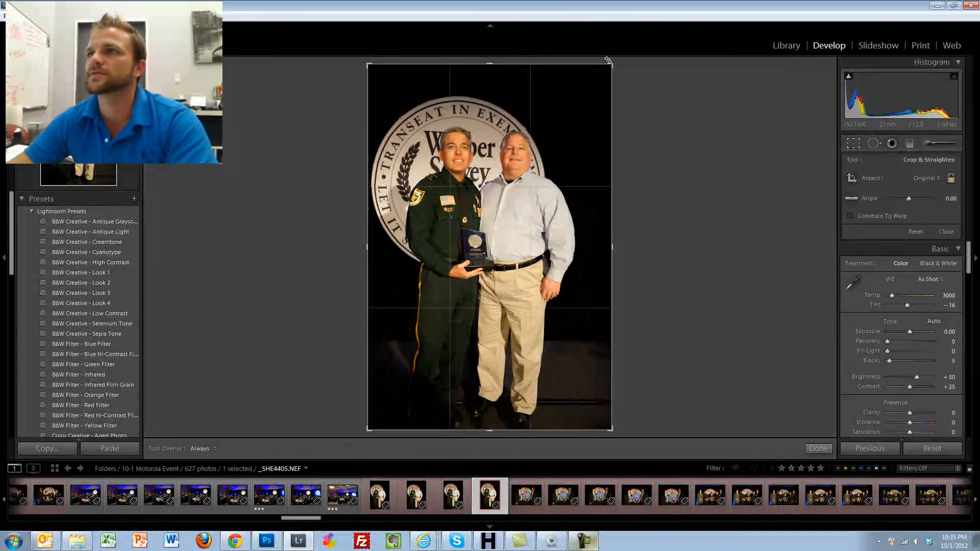
pyautogui.moveTo(608, 60); pyautogui.dragTo(572, 89)
pyautogui.moveTo(533, 223); pyautogui.dragTo(495, 235)
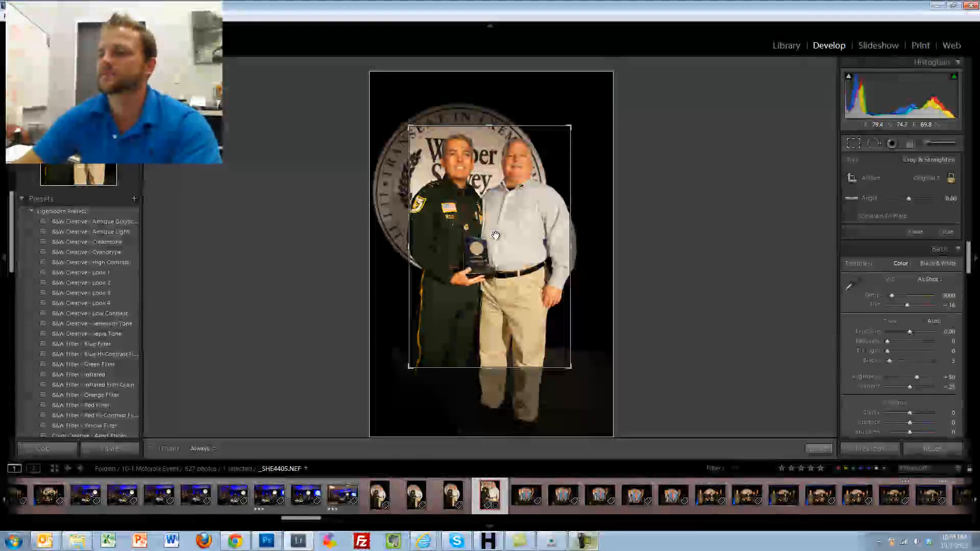
pyautogui.press('Return')
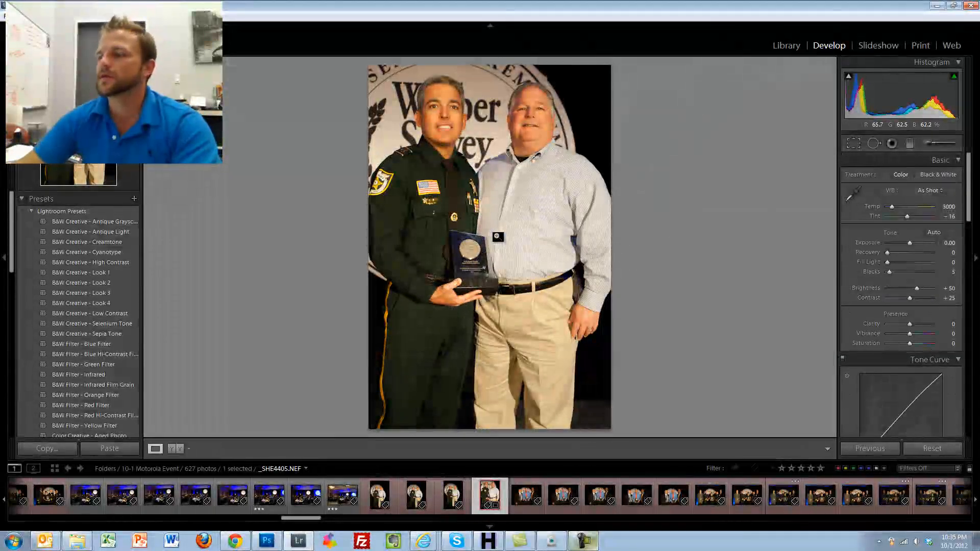
pyautogui.press('3')
# - Rate the three-man award photo _SHE4406.NEF three stars and look through its near-duplicates
pyautogui.press('Right')
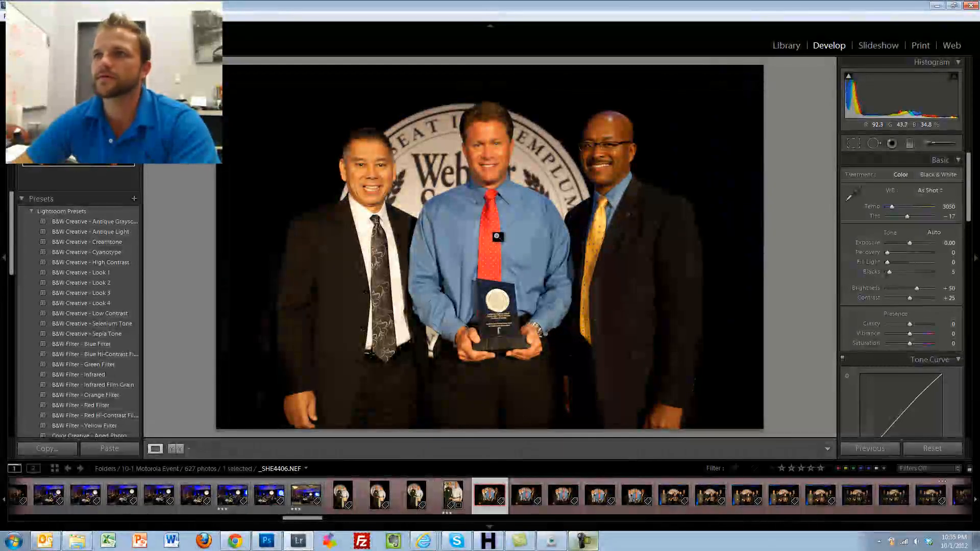
pyautogui.press('3')
pyautogui.press('Right')
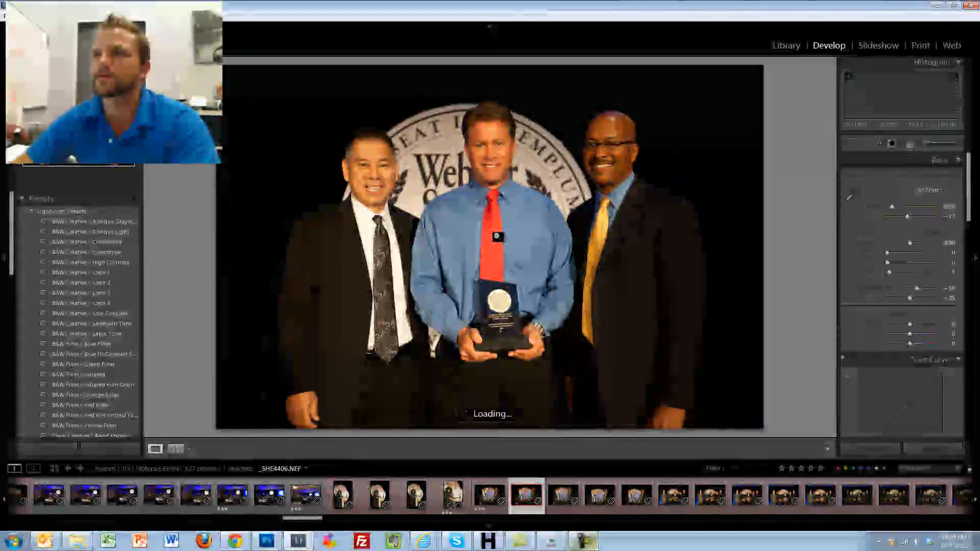
pyautogui.press('Right')
pyautogui.press('Right')
pyautogui.press('Right')
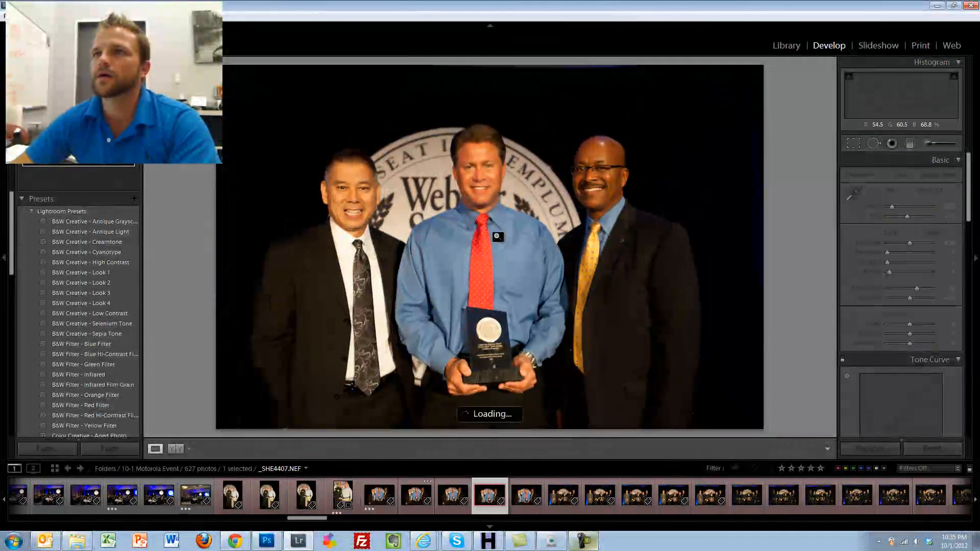
# - Compare the first large group photos of the woman holding the glass award and rate _SHE4413.NEF three stars
pyautogui.press('Right')
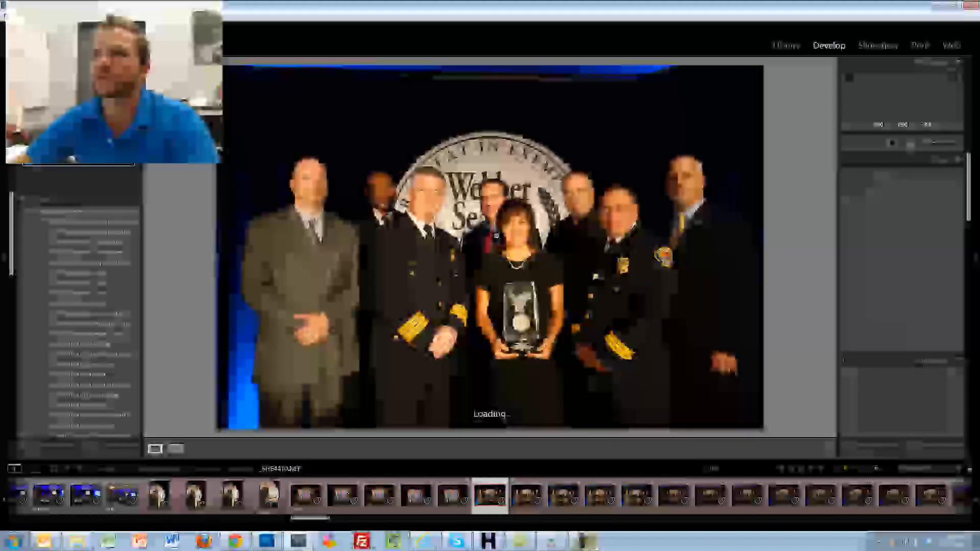
pyautogui.press('Right')
pyautogui.press('Right')
pyautogui.press('Right')
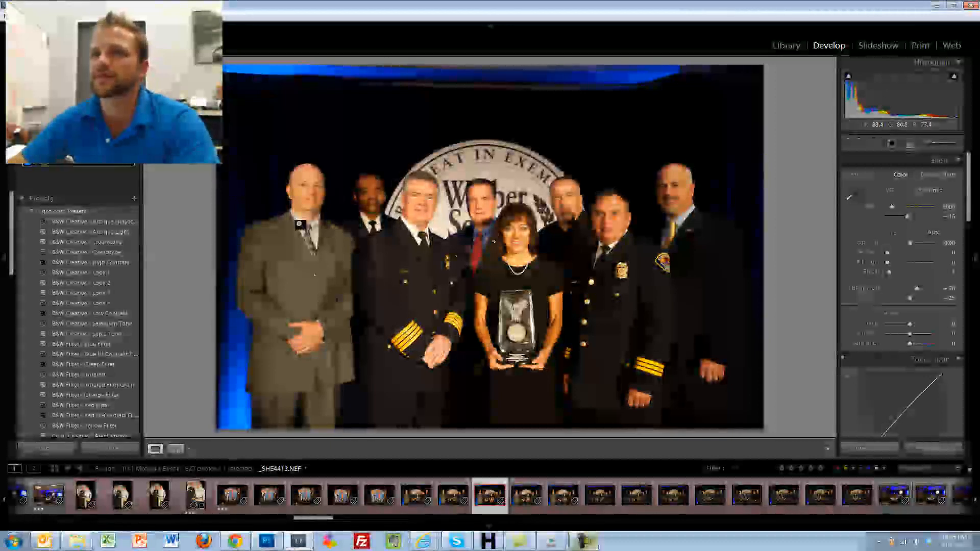
pyautogui.press('3')
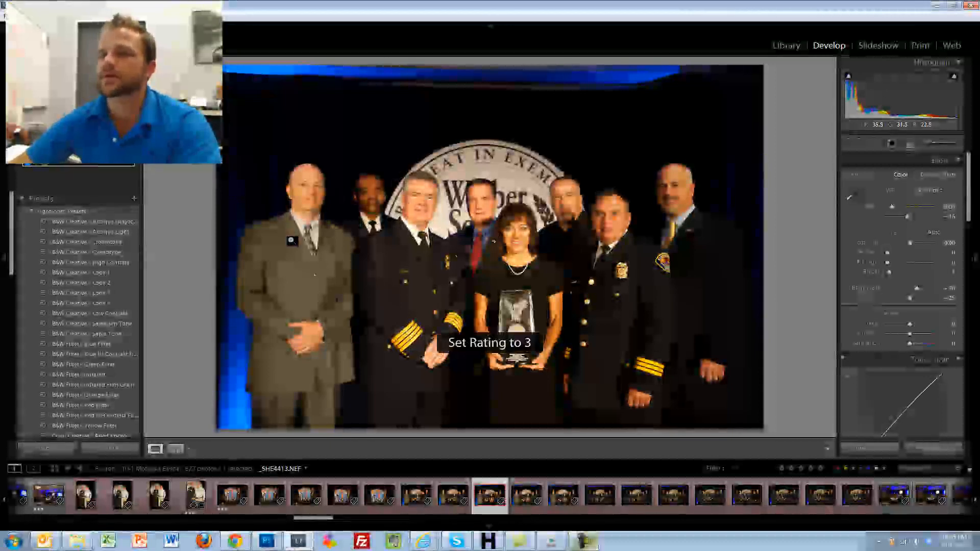
# - Review the following group award photos and rate _SHE4416.NEF and _SHE4419.NEF three stars
pyautogui.press('Right')
pyautogui.press('Right')
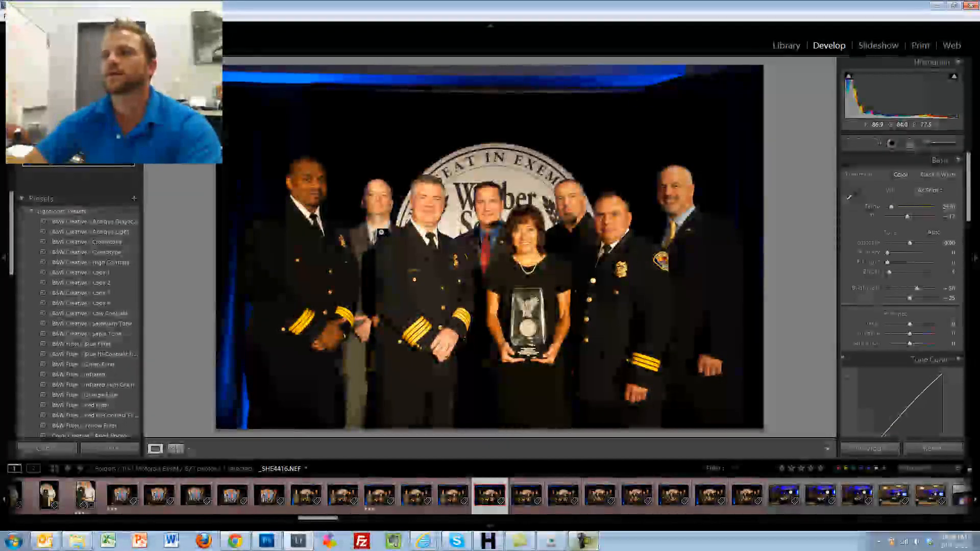
pyautogui.press('3')
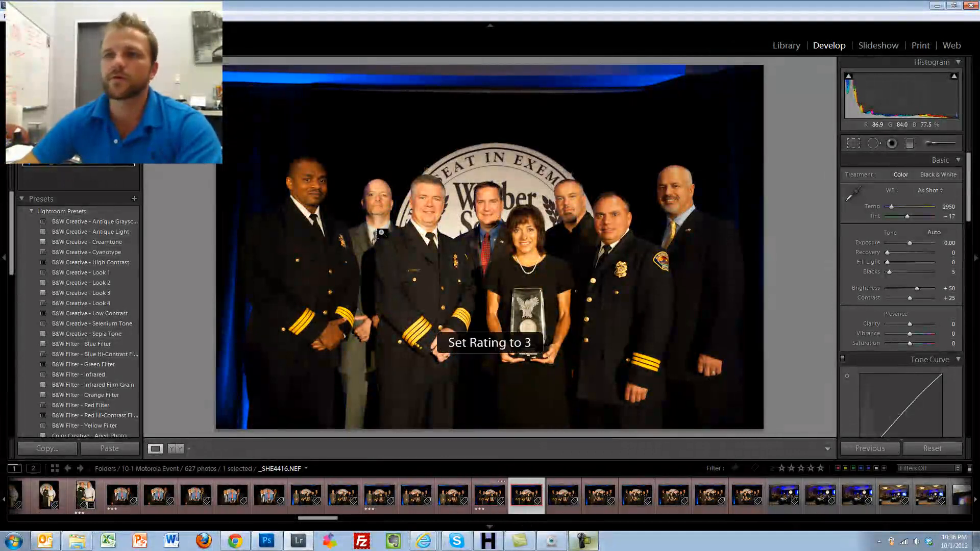
pyautogui.press('Right')
pyautogui.press('Right')
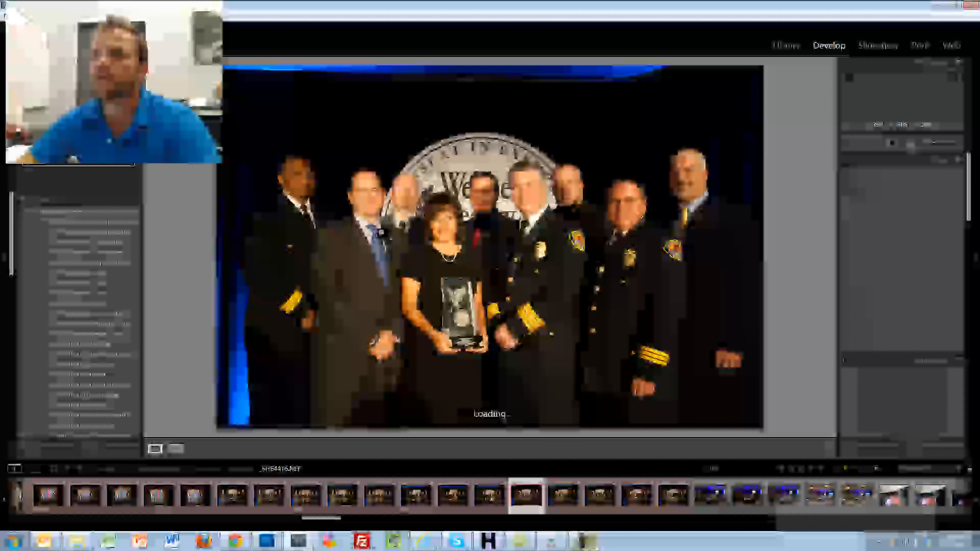
pyautogui.press('Right')
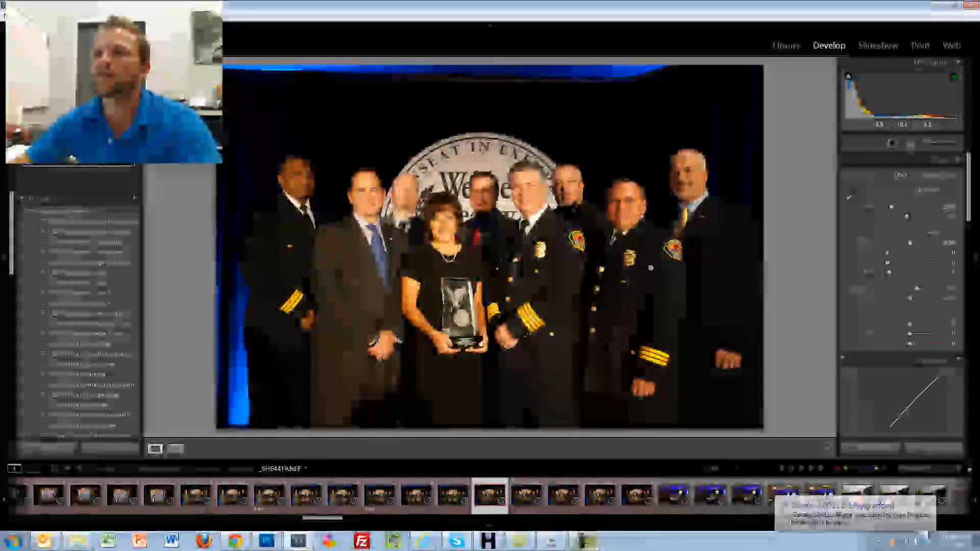
pyautogui.press('3')
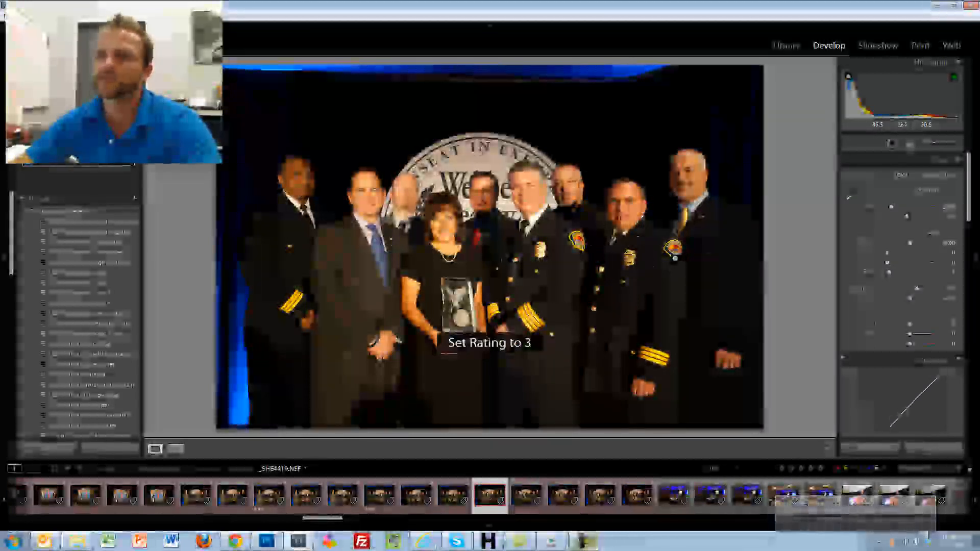
# - Pass over the remaining group award shots and rate the wide banquet-room photo _DSC9542.NEF three stars
pyautogui.press('Right')
pyautogui.press('Right')
pyautogui.press('Right')
pyautogui.press('Right')
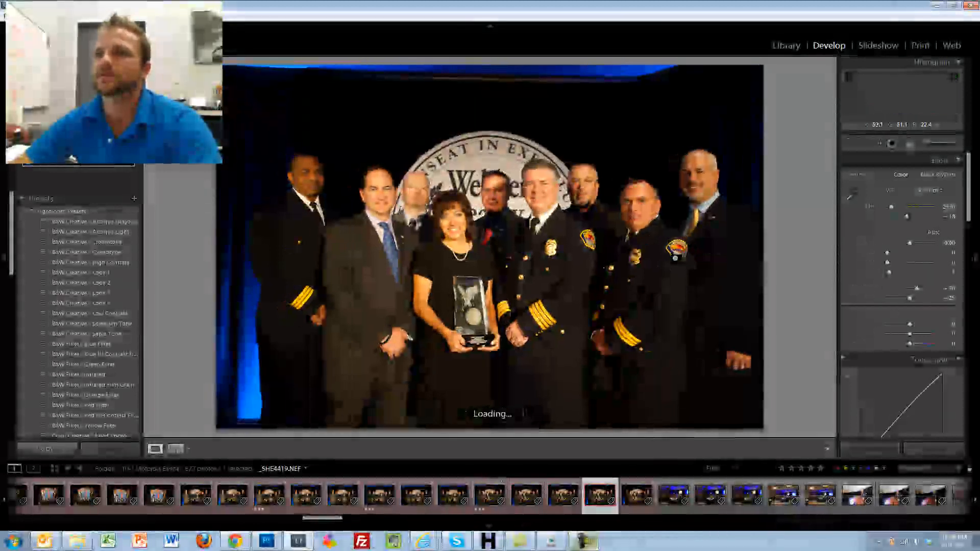
pyautogui.press('Right')
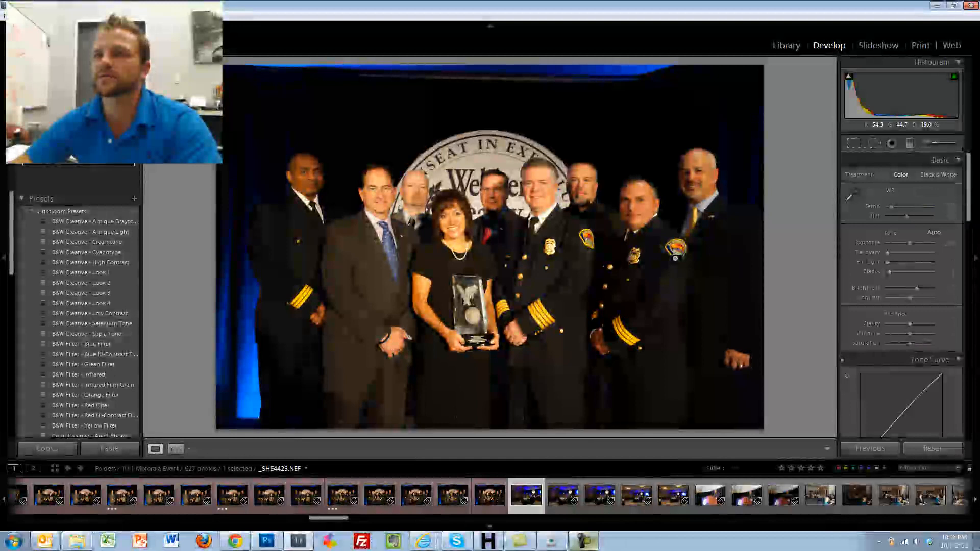
pyautogui.press('Right')
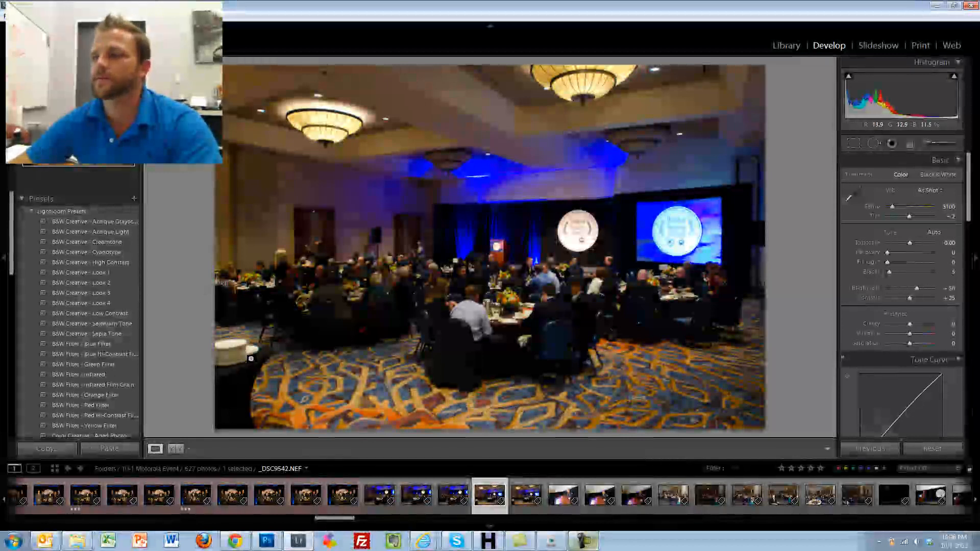
pyautogui.press('3')
# - Review the photos of the officer at the podium and rate the applauding-audience photo _DSC9547.NEF three stars
pyautogui.press('Right')
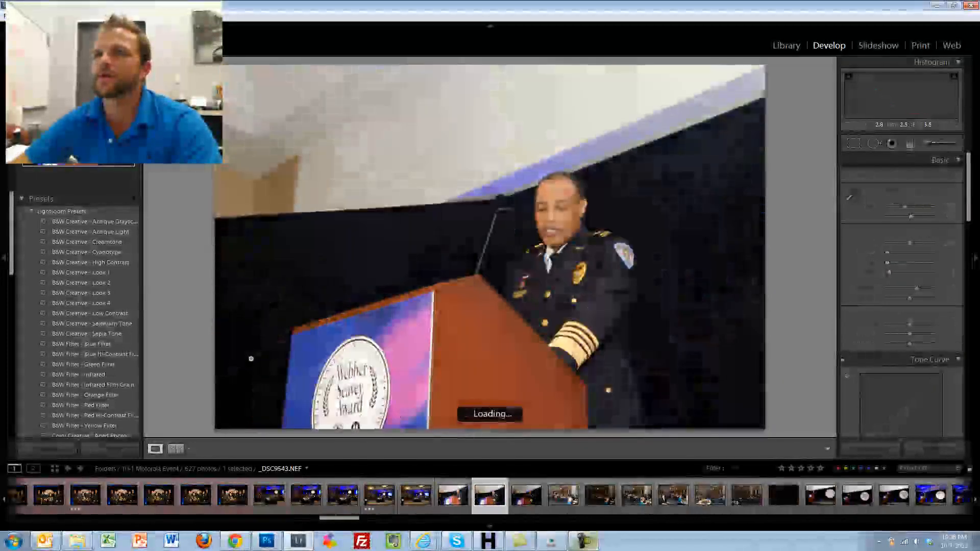
pyautogui.press('Right')
pyautogui.press('Right')
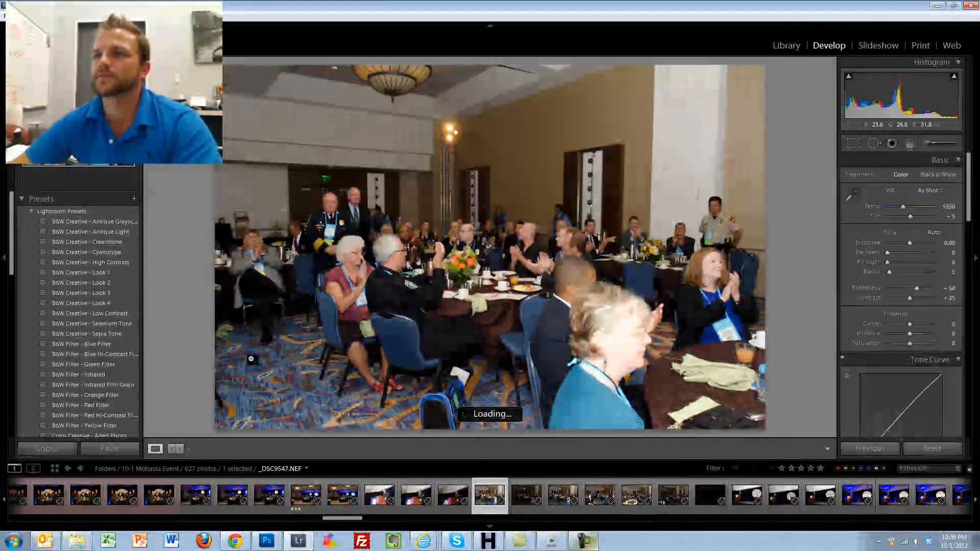
pyautogui.press('Right')
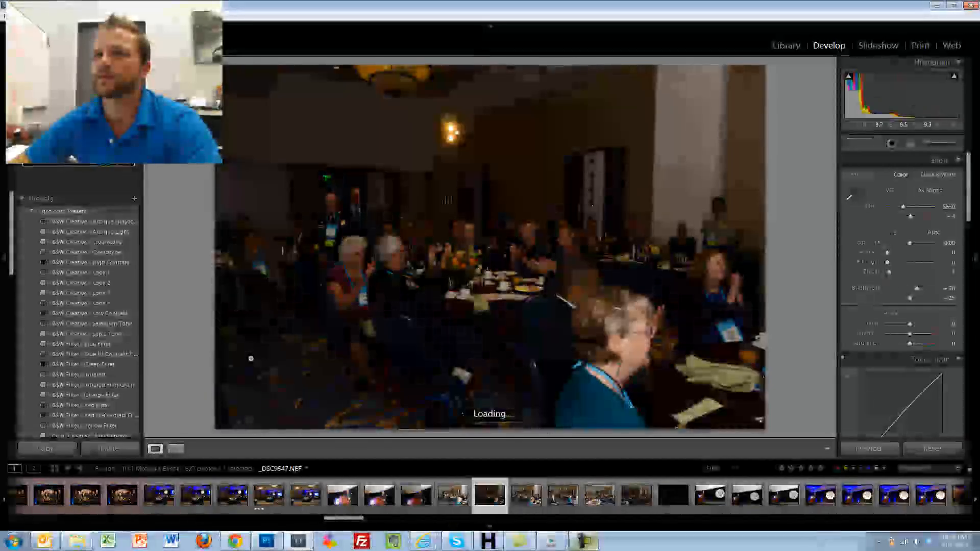
pyautogui.press('Left')
pyautogui.press('3')
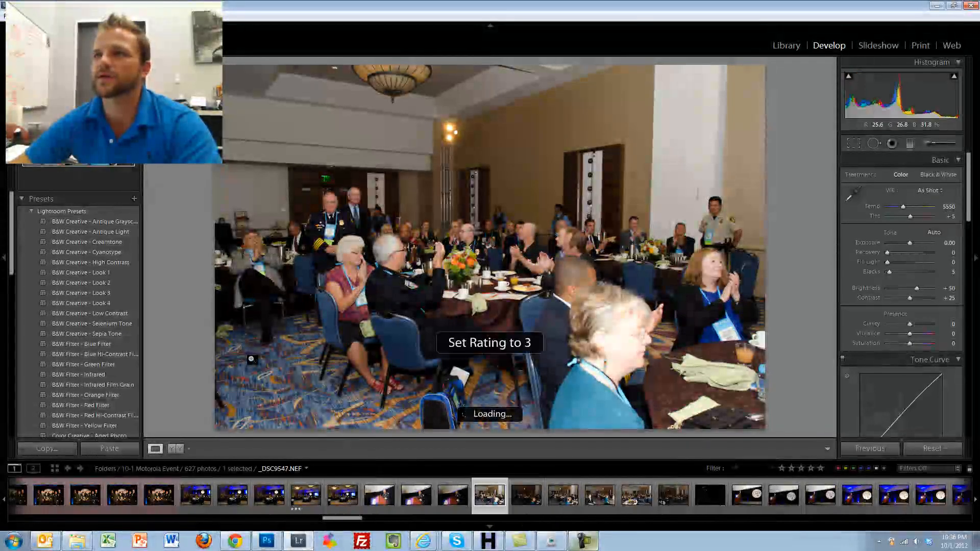
# - Look through the remaining applauding-audience photos and the first wide shots of the speaker at the podium
pyautogui.press('Right')
pyautogui.press('Right')
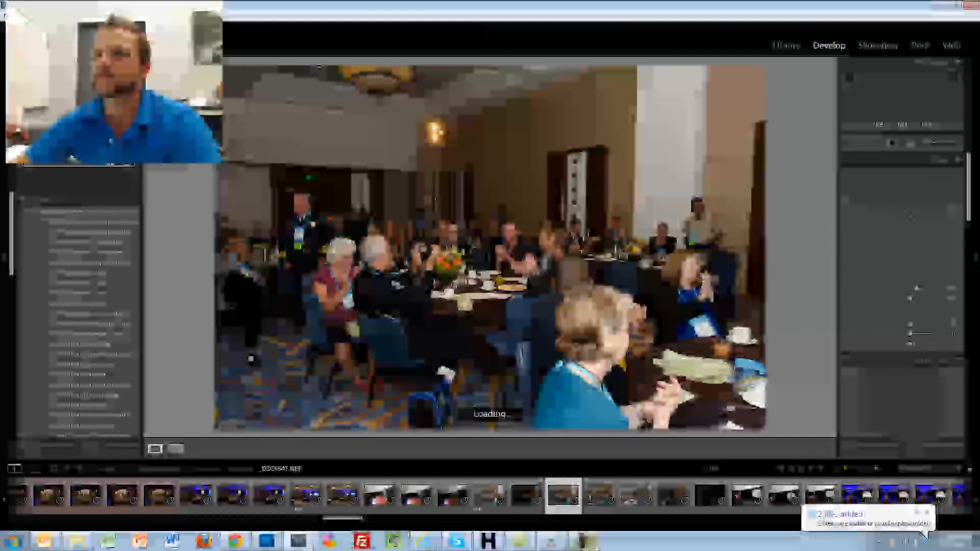
pyautogui.press('Right')
pyautogui.press('Right')
pyautogui.press('Right')
pyautogui.press('Right')
pyautogui.press('Right')
pyautogui.press('Right')
pyautogui.press('Right')
pyautogui.press('Right')
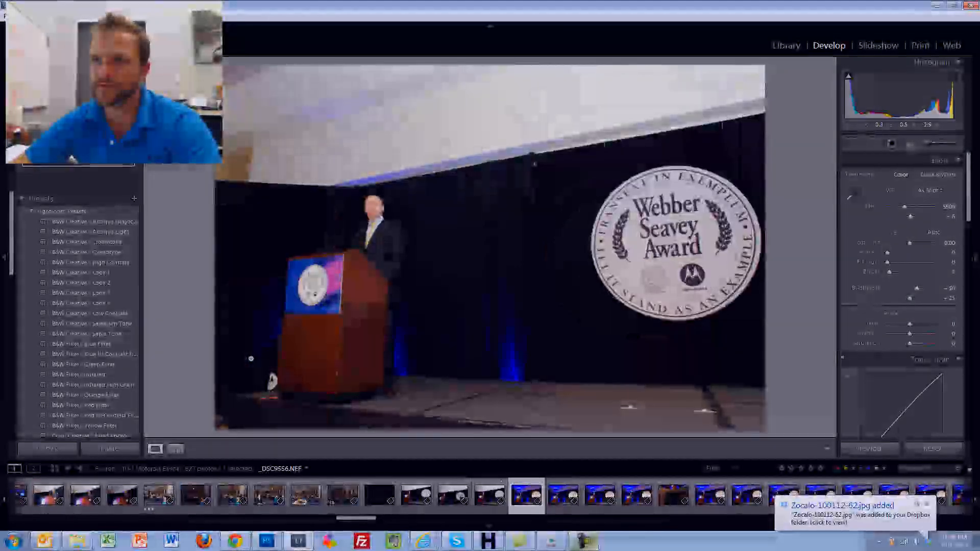
# - Check the sharpness of the speaker at the podium up close in _DSC9559.NEF
pyautogui.press('Right')
pyautogui.press('Right')
pyautogui.press('Right')
pyautogui.click(358, 218)
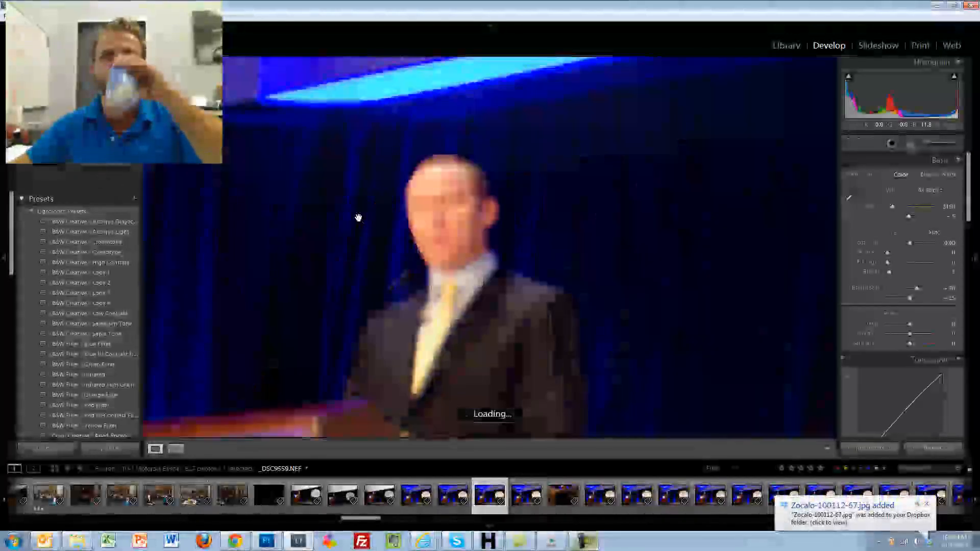
pyautogui.click(391, 238)
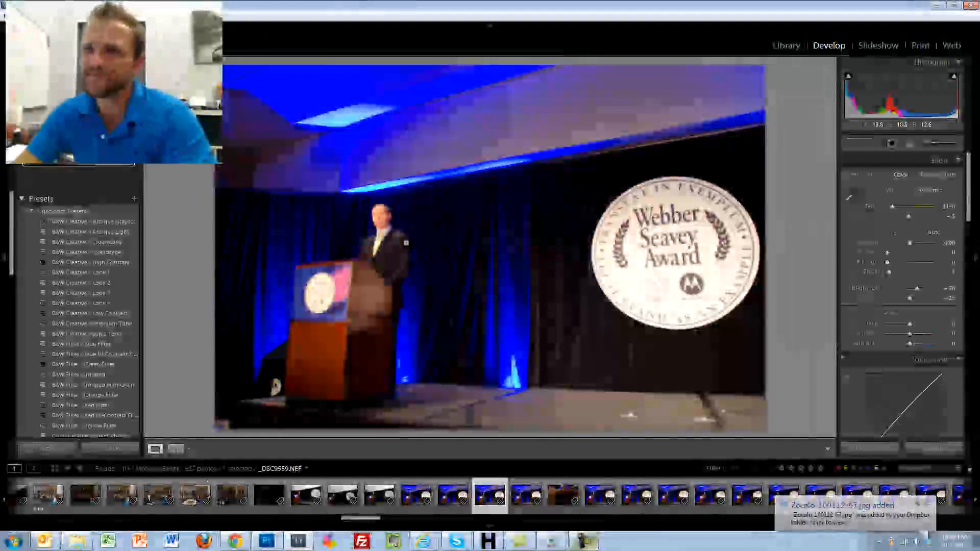
# - Look past the blurred frame _DSC9561.NEF through the following blue-lit stage photos of the speaker
pyautogui.press('Right')
pyautogui.press('Right')
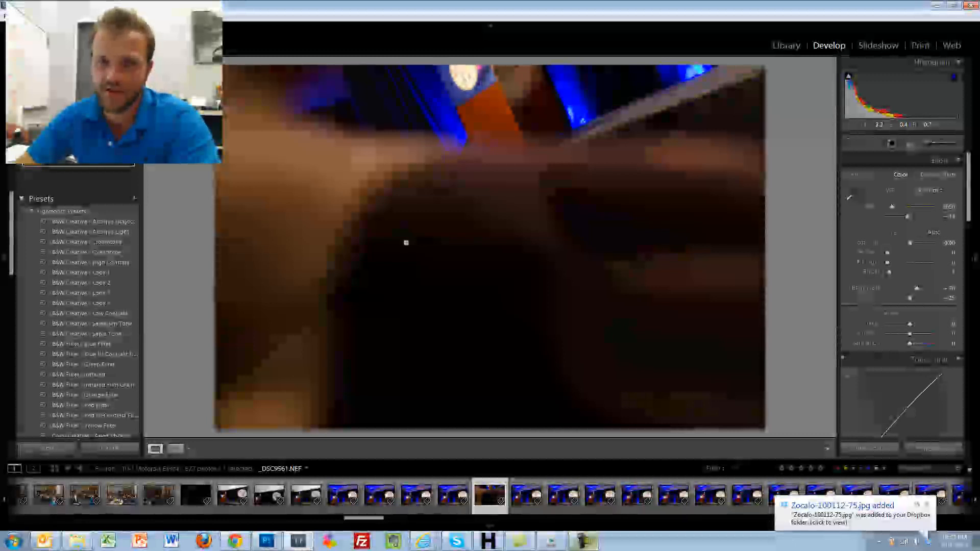
pyautogui.press('Right')
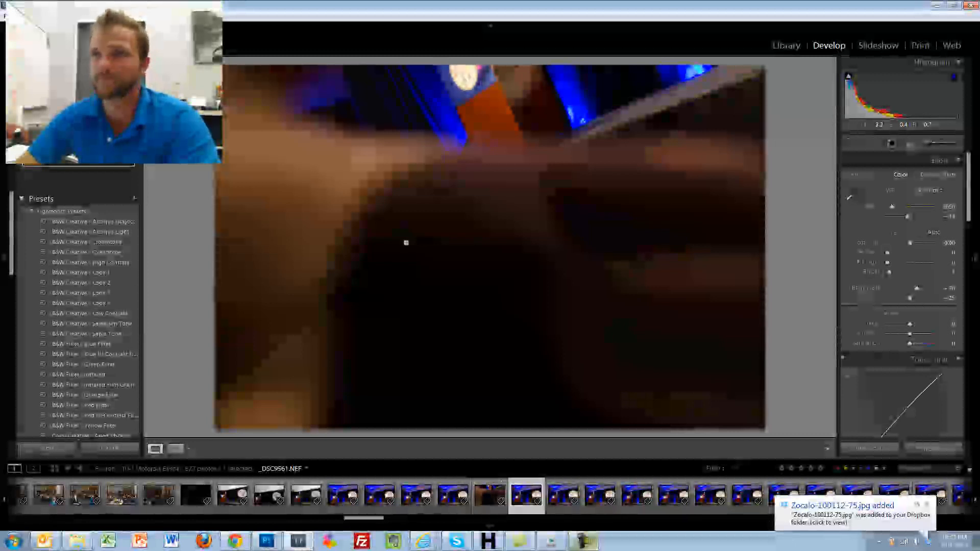
pyautogui.press('Right')
pyautogui.press('Right')
pyautogui.press('Right')
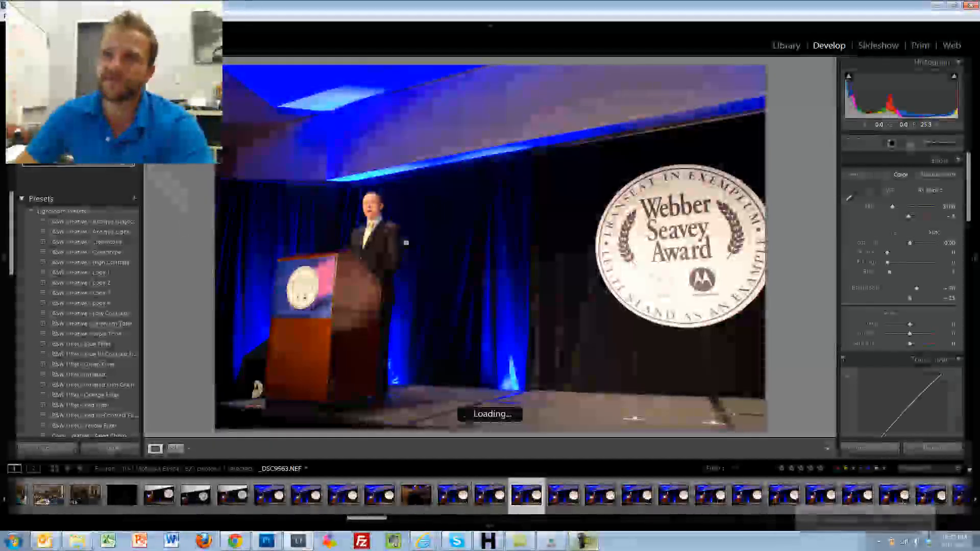
pyautogui.press('Right')
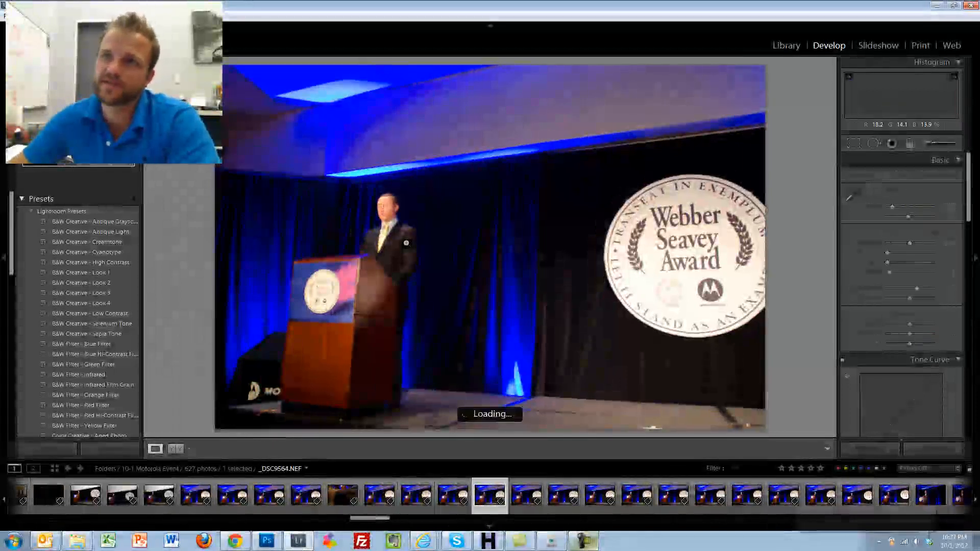
# - Check the speaker's sharpness up close across the blue-lit stage photos from _DSC9564.NEF onward
pyautogui.click(396, 222)
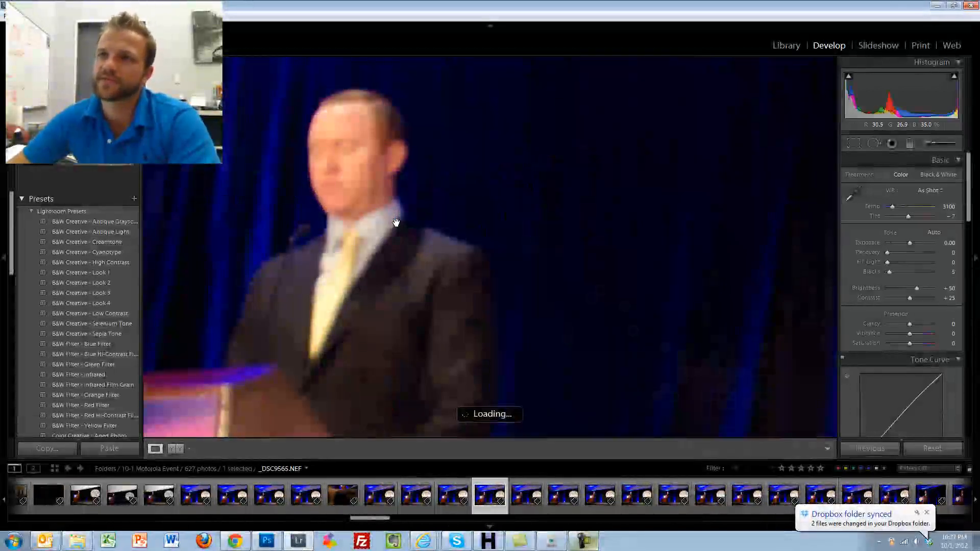
pyautogui.press('Left')
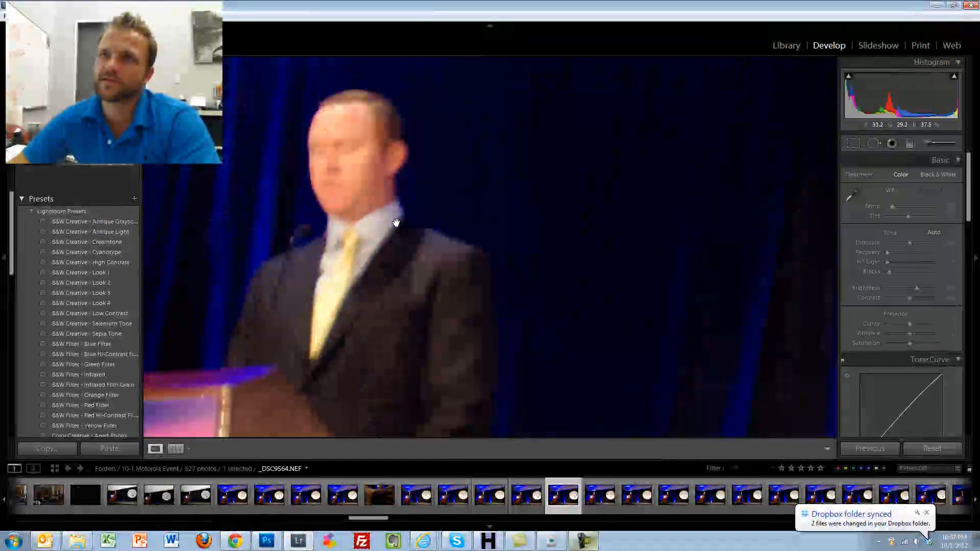
pyautogui.press('Right')
pyautogui.press('Right')
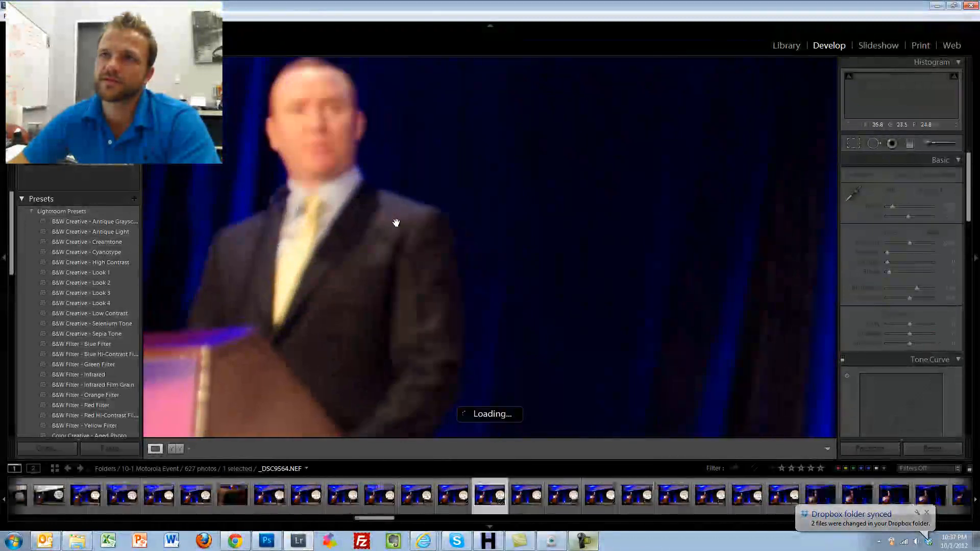
pyautogui.press('Right')
pyautogui.press('Right')
pyautogui.press('Right')
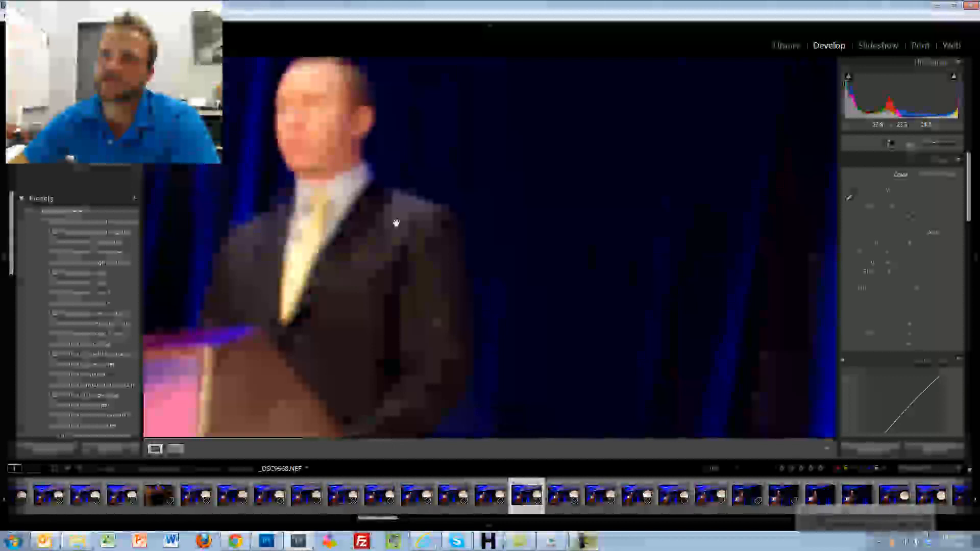
pyautogui.press('Right')
pyautogui.press('Right')
pyautogui.press('Right')
pyautogui.press('Right')
pyautogui.press('Right')
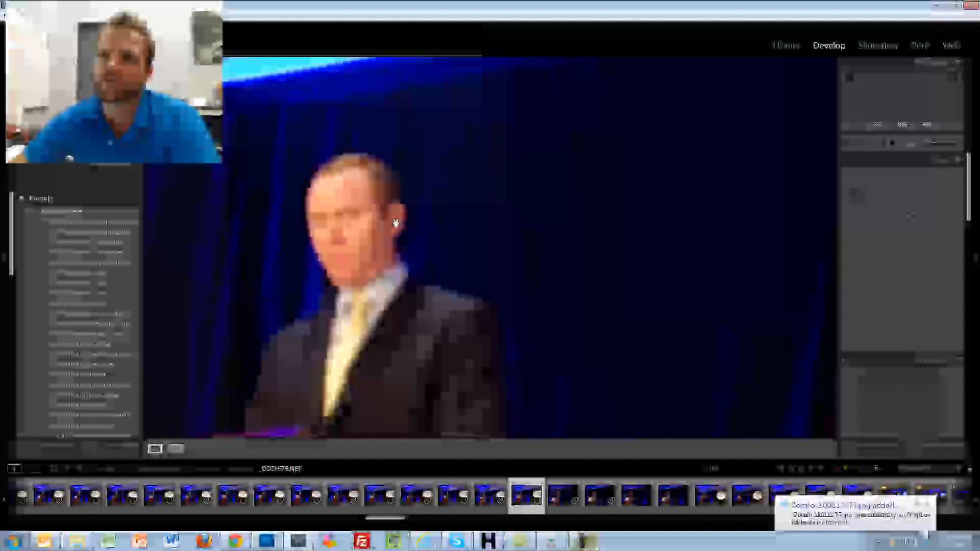
pyautogui.press('Right')
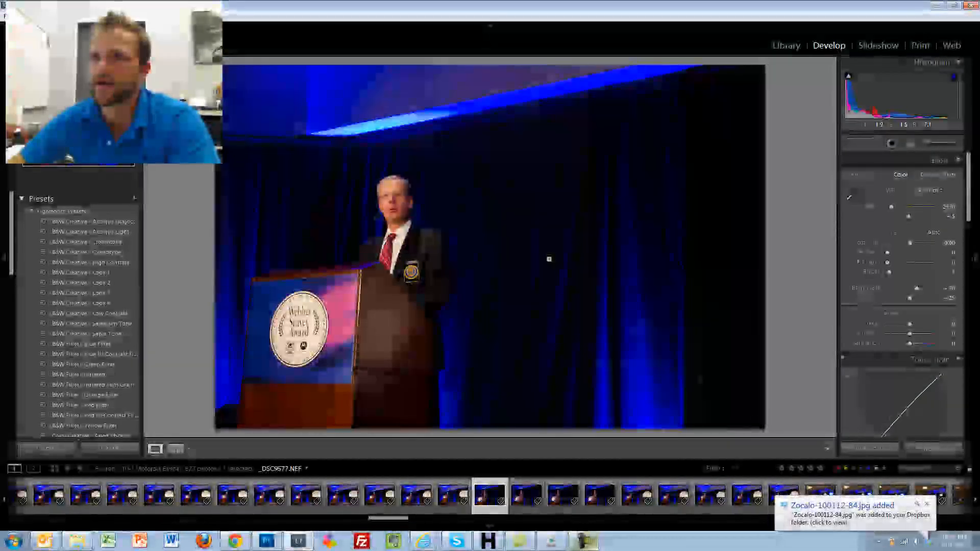
# - Check the focus on the speaker with the red tie in _DSC9577.NEF and rate the photo three stars
pyautogui.click(382, 196)
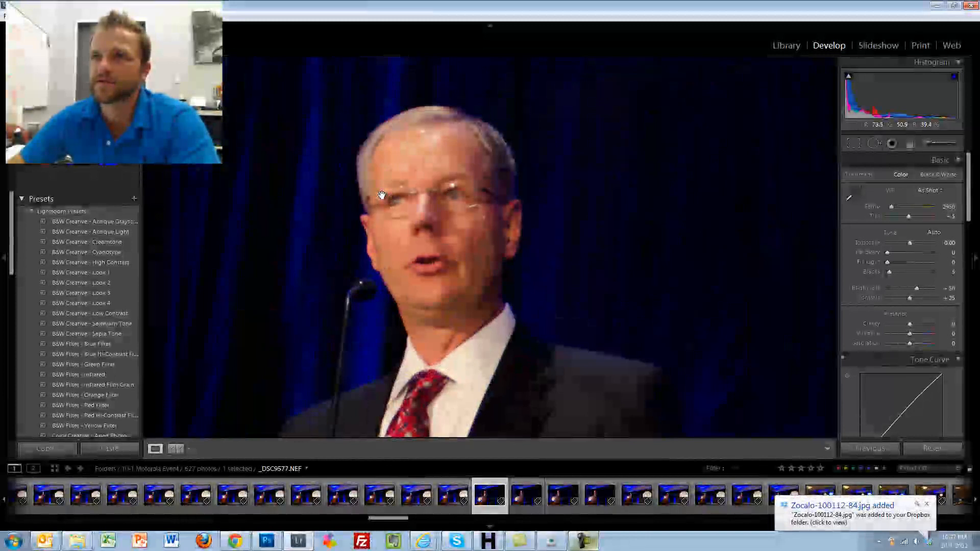
pyautogui.click(381, 196)
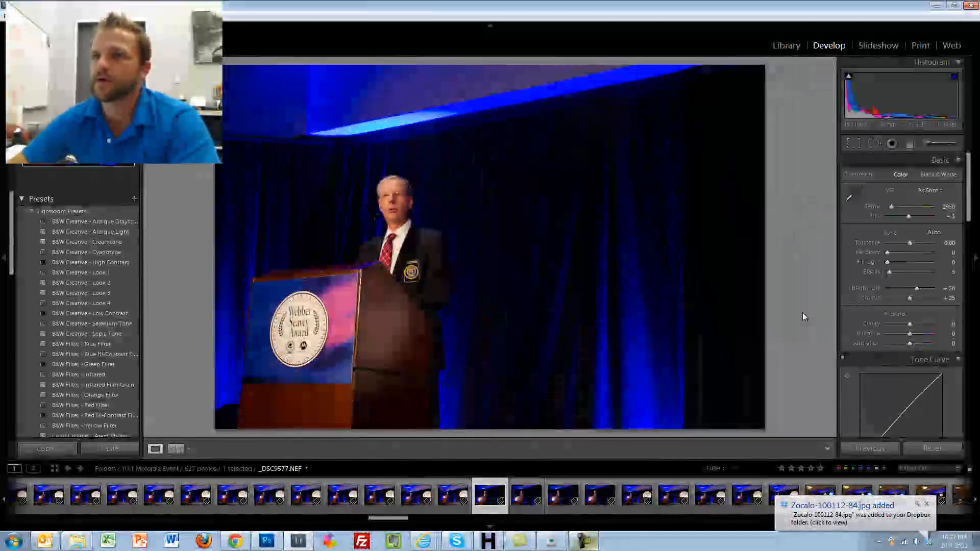
pyautogui.press('3')
# - Look through the following podium photos and check the speaker's sharpness up close in _DSC9583.NEF
pyautogui.press('Right')
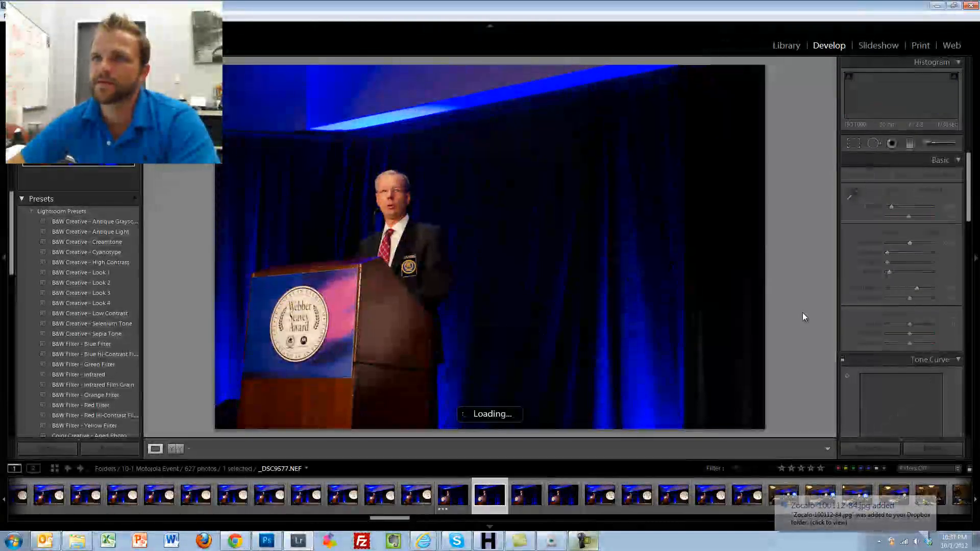
pyautogui.press('Right')
pyautogui.press('Right')
pyautogui.press('Right')
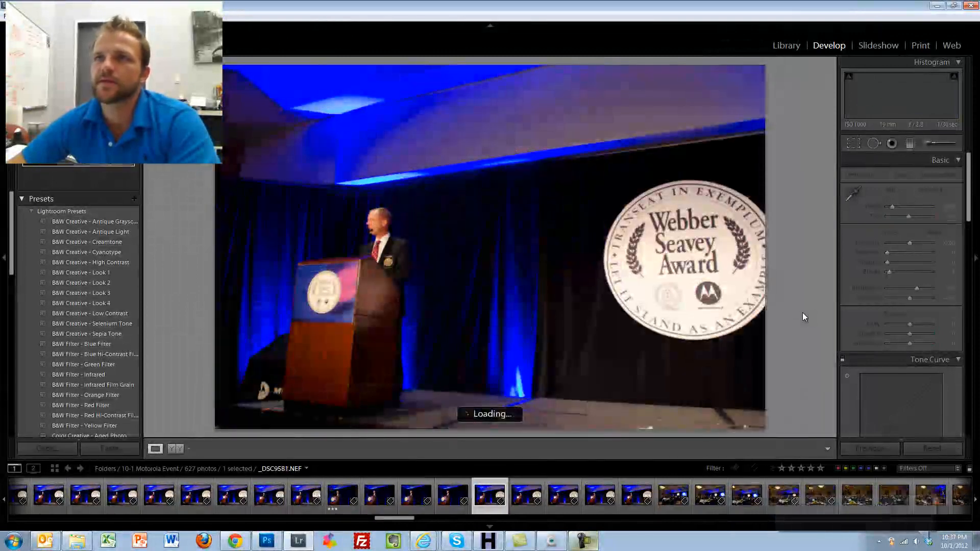
pyautogui.press('Right')
pyautogui.press('Right')
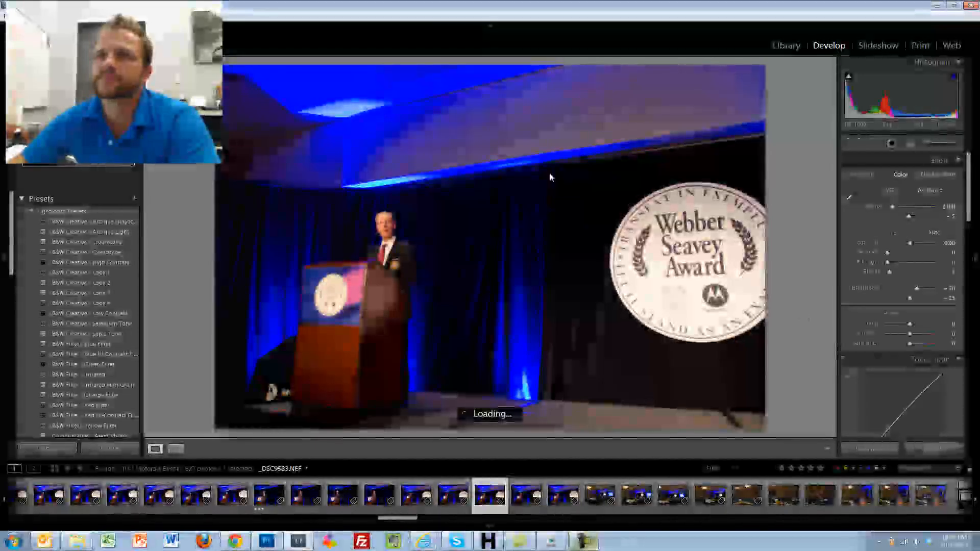
pyautogui.click(393, 222)
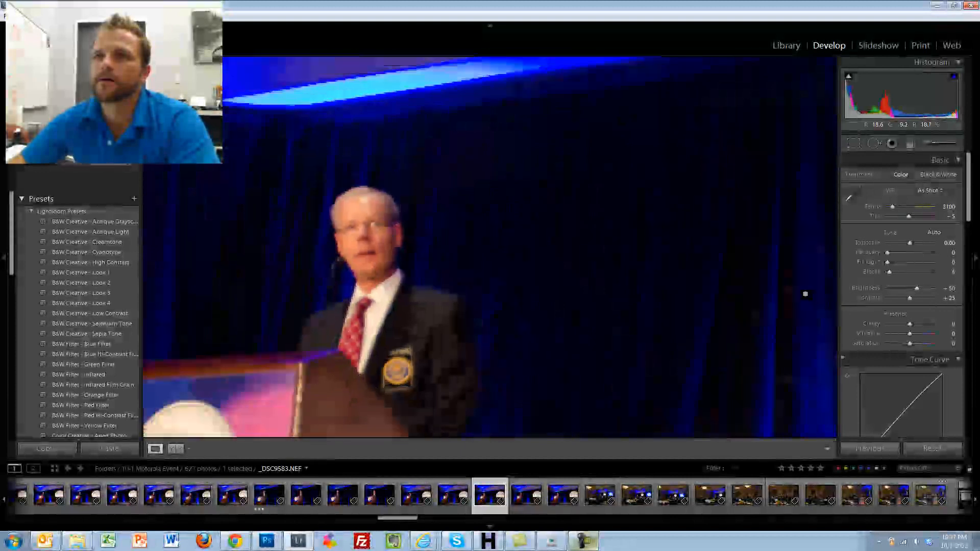
pyautogui.press('Right')
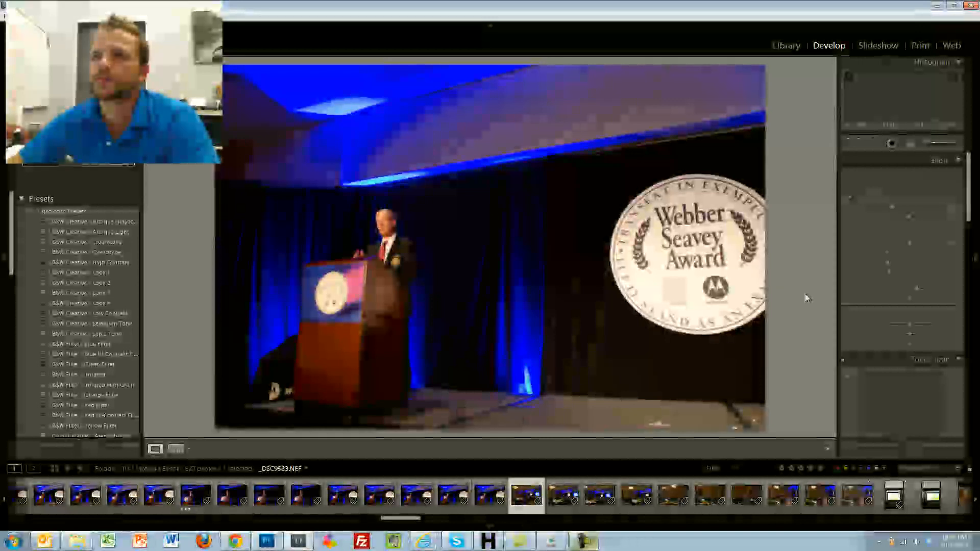
# - Review the wide banquet-room shots and rate the seated-audience photo _DSC9591.NEF three stars
pyautogui.press('Right')
pyautogui.press('Right')
pyautogui.press('Right')
pyautogui.press('Right')
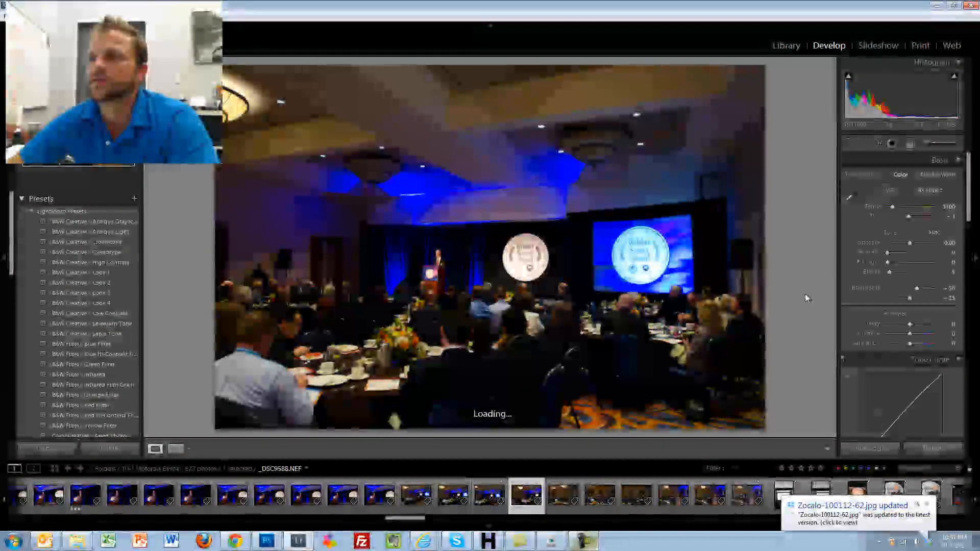
pyautogui.press('Right')
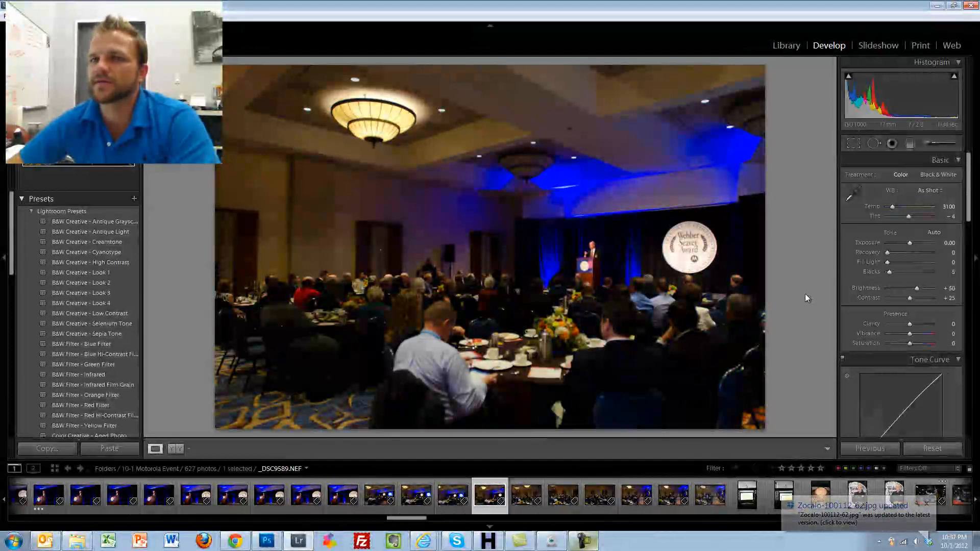
pyautogui.press('Right')
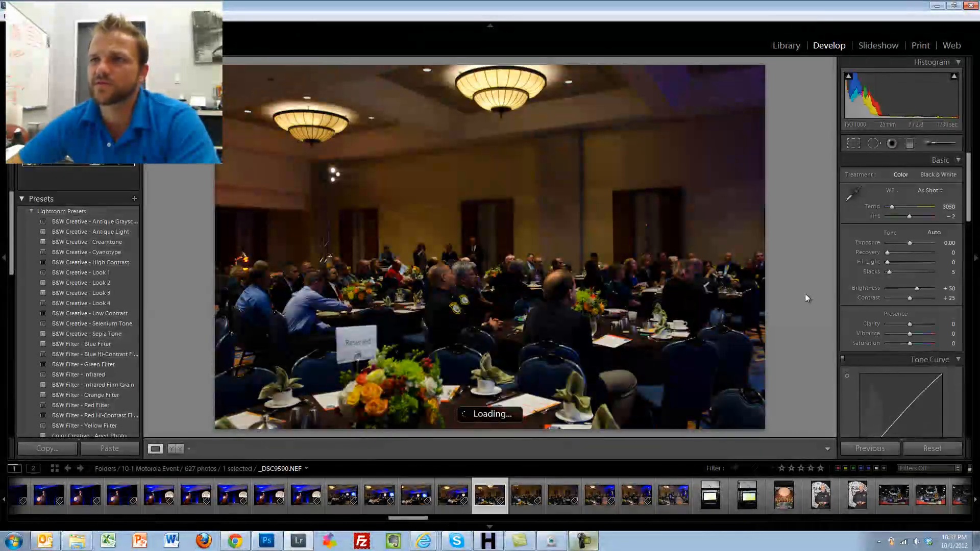
pyautogui.press('Right')
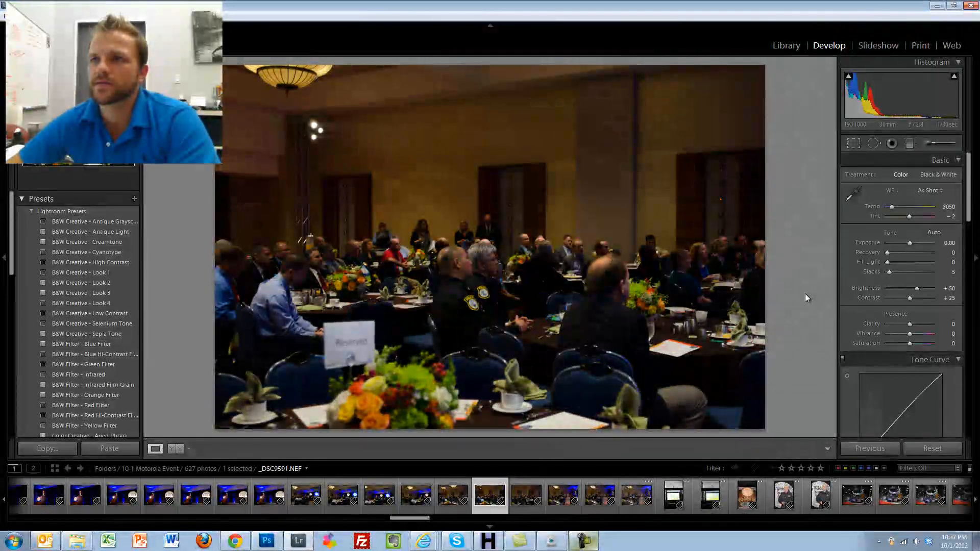
pyautogui.press('.')
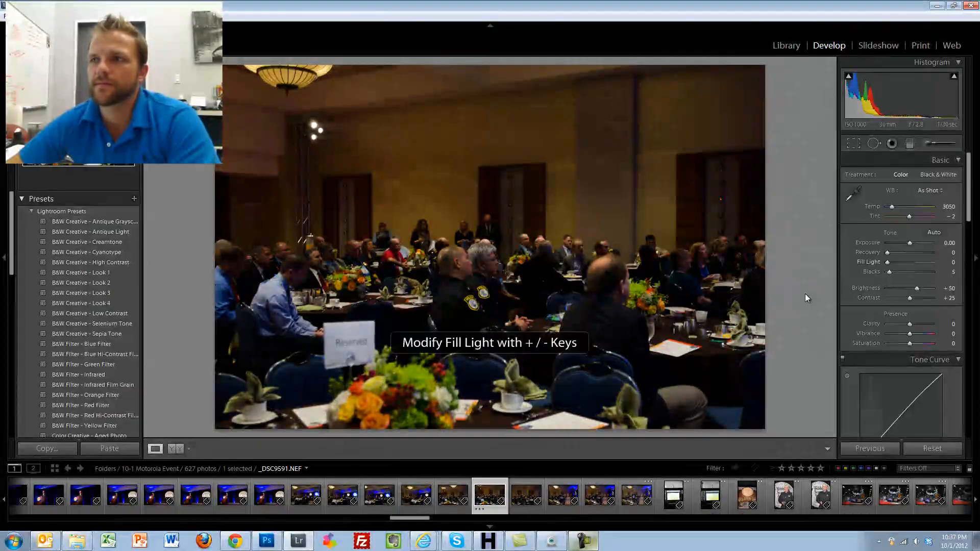
pyautogui.press('3')
# - Look through the remaining banquet-room photos, the IACP screen shots and the illuminated association sign in _SHE4426.NEF
pyautogui.press('Right')
pyautogui.press('Right')
pyautogui.press('Right')
pyautogui.press('Right')
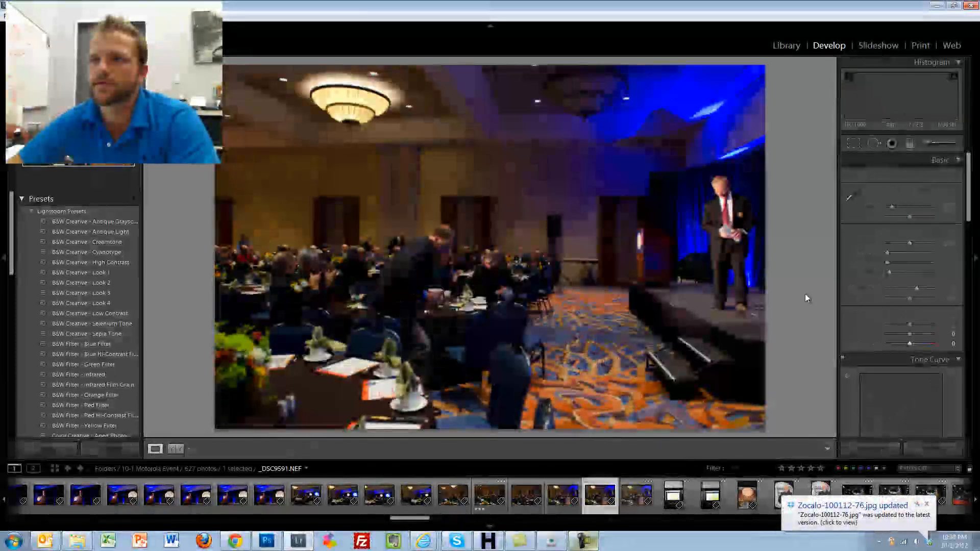
pyautogui.press('Right')
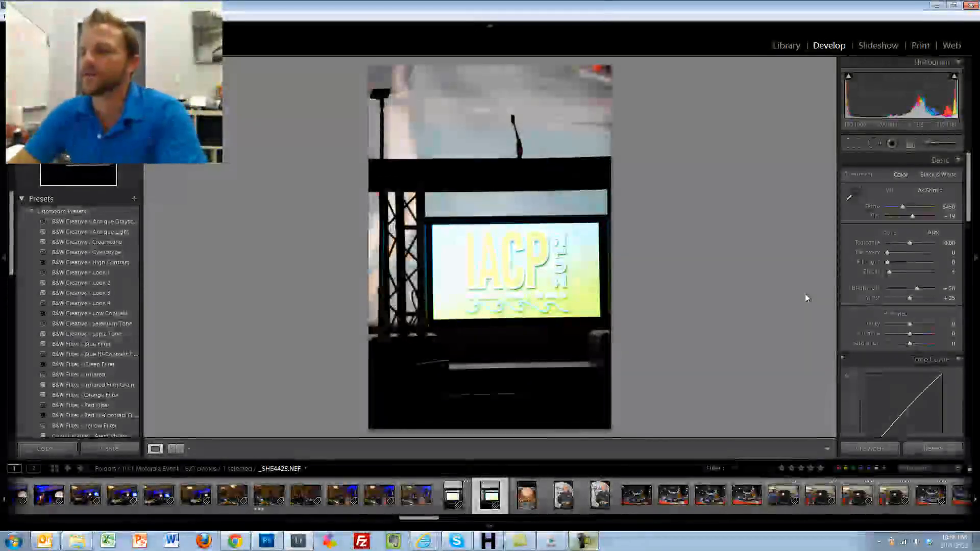
pyautogui.press('Right')
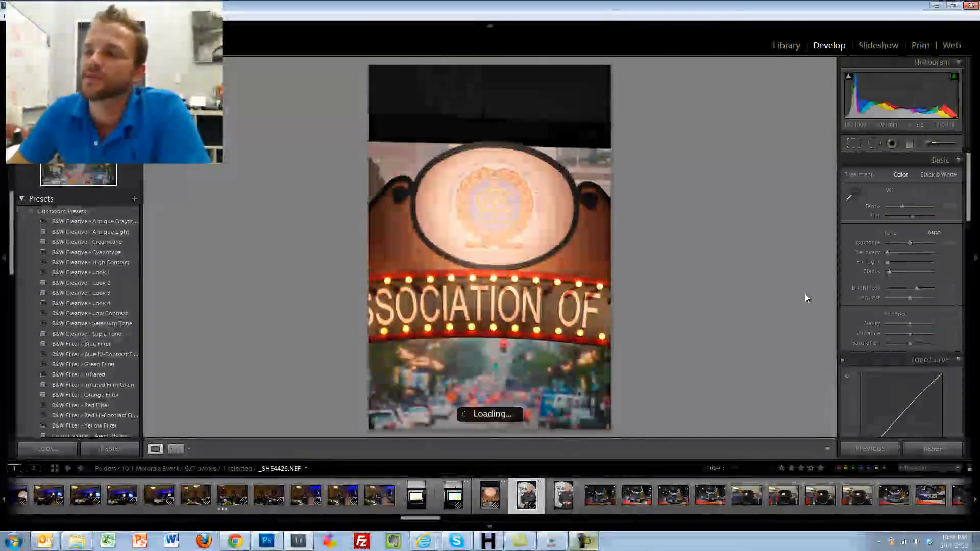
pyautogui.press('Left')
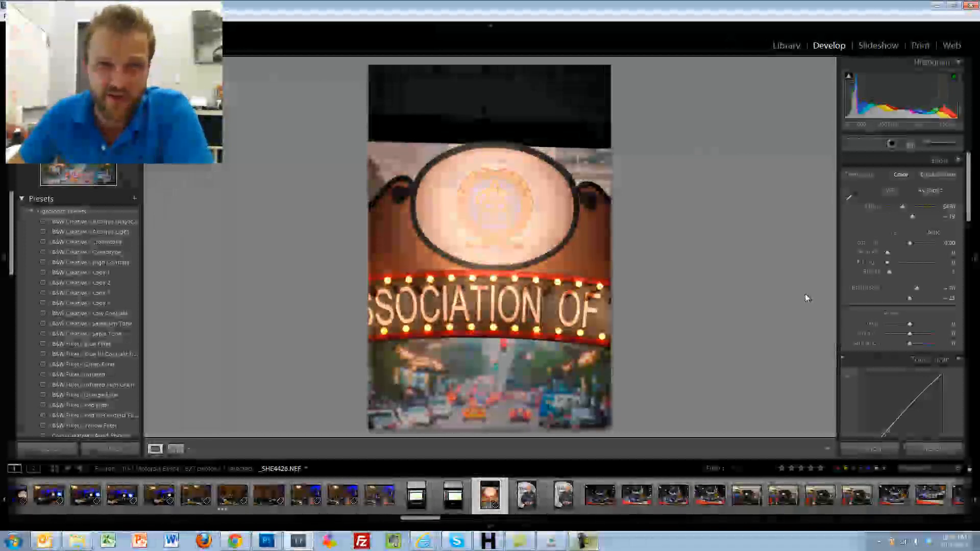
# - Rate officer award portraits _DSC9596.NEF and _DSC9597.NEF three stars, lowering their exposure to about -0.87 and -1.43 respectively
pyautogui.press('Right')
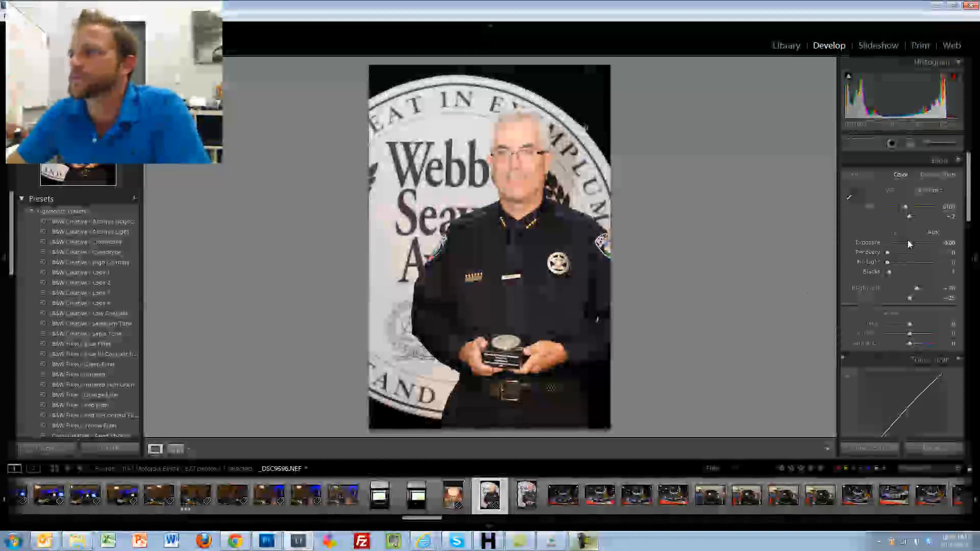
pyautogui.moveTo(908, 245); pyautogui.dragTo(904, 246)
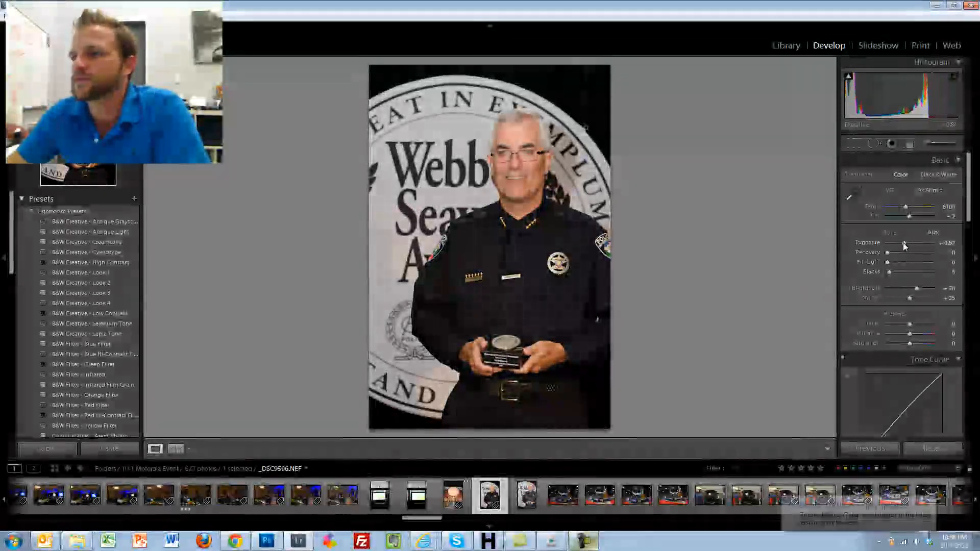
pyautogui.press('3')
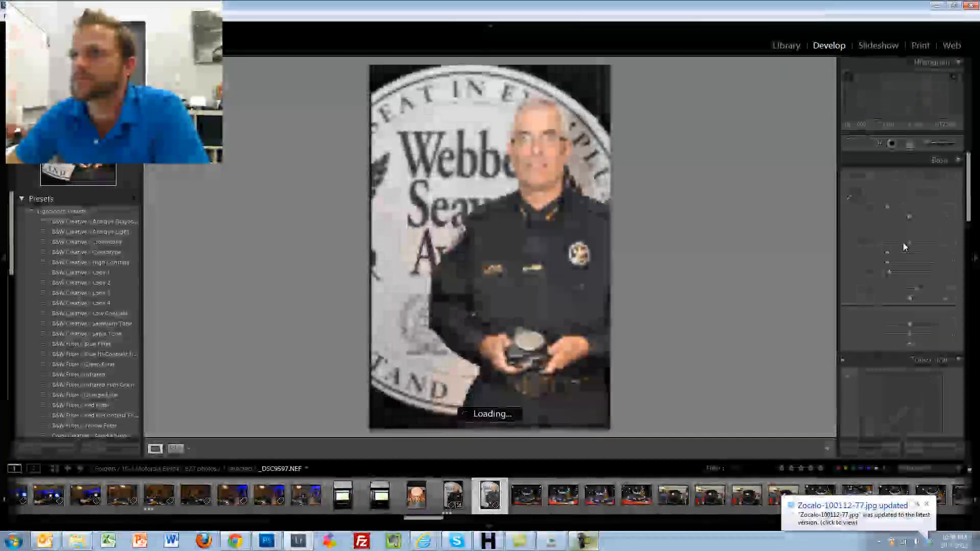
pyautogui.press('3')
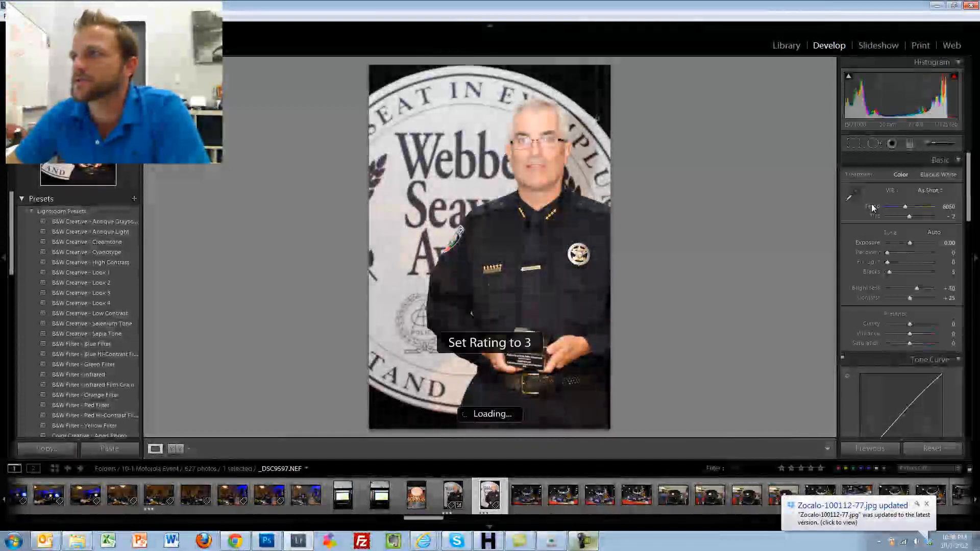
pyautogui.moveTo(905, 245); pyautogui.dragTo(900, 246)
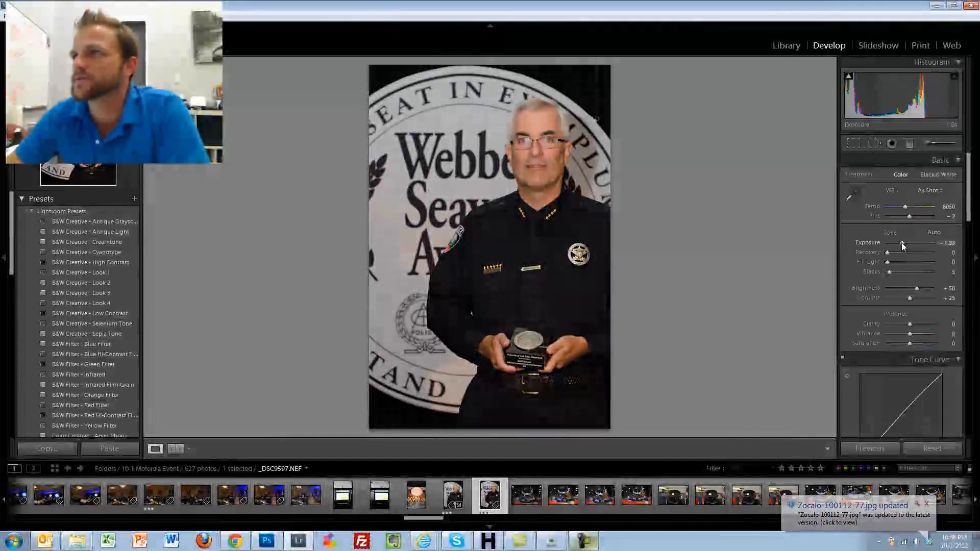
# - Clear the star rating of the first officer award portrait, _DSC9596.NEF, and return to _DSC9597.NEF
pyautogui.click(465, 493)
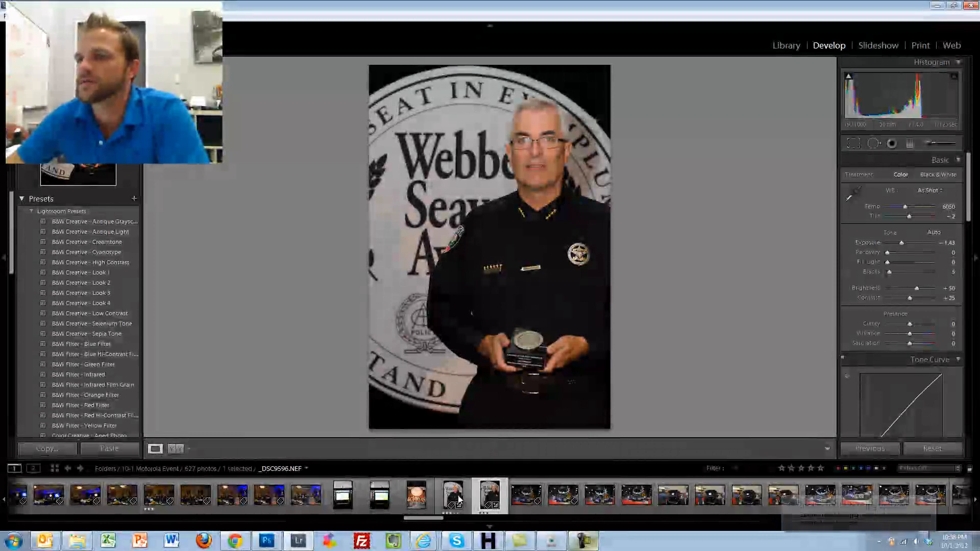
pyautogui.press('0')
pyautogui.press('Right')
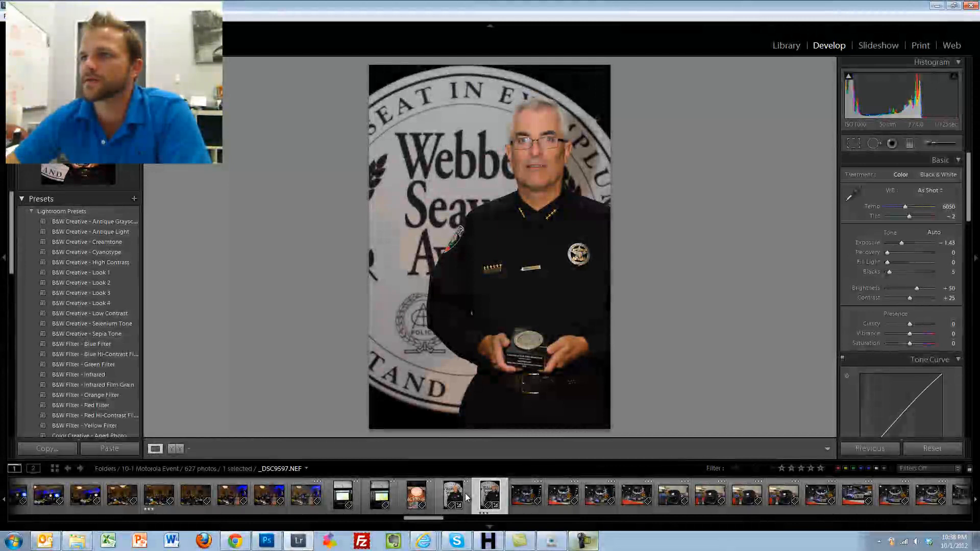
# - Rate the wide Motorola booth photos with the police car and crossing sign three stars, starting with _SHE4427.NEF
pyautogui.press('Right')
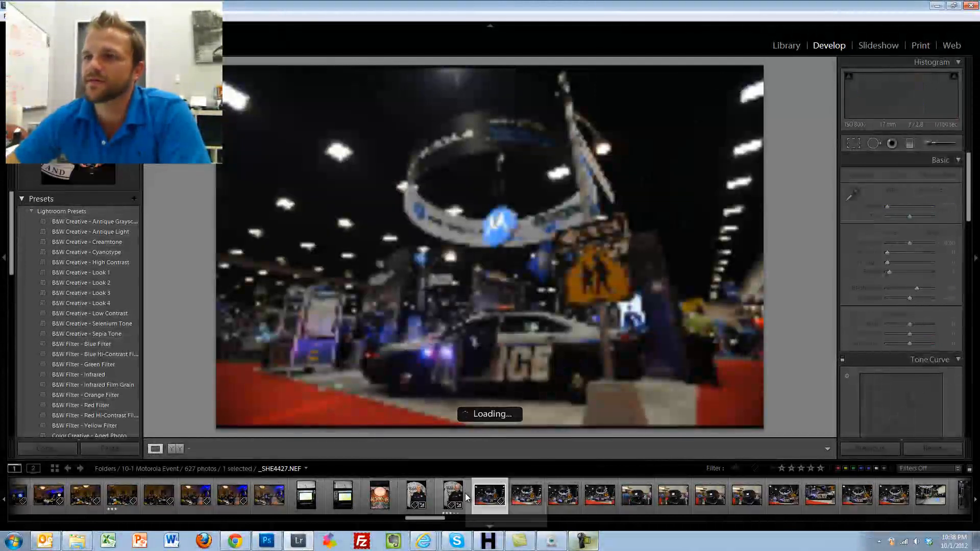
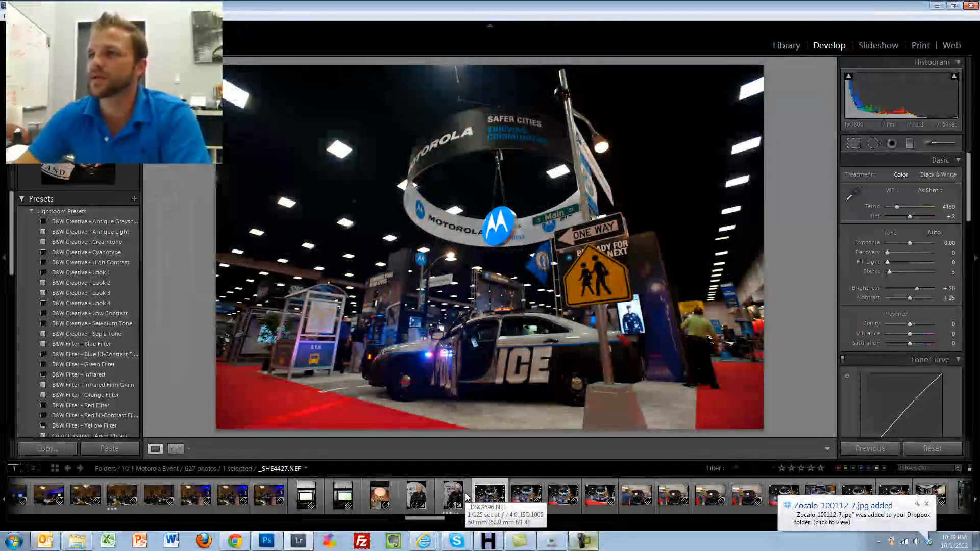
pyautogui.press('3')
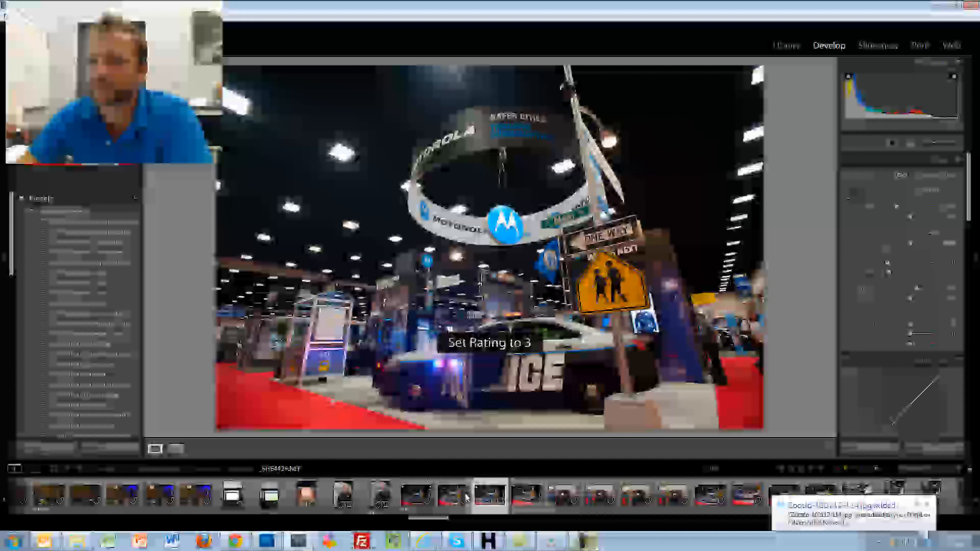
# - Review the next booth photos and rate the shot of the man presenting beside the open police-car trunk three stars
pyautogui.press('Right')
pyautogui.press('Right')
pyautogui.press('Right')
pyautogui.press('Right')
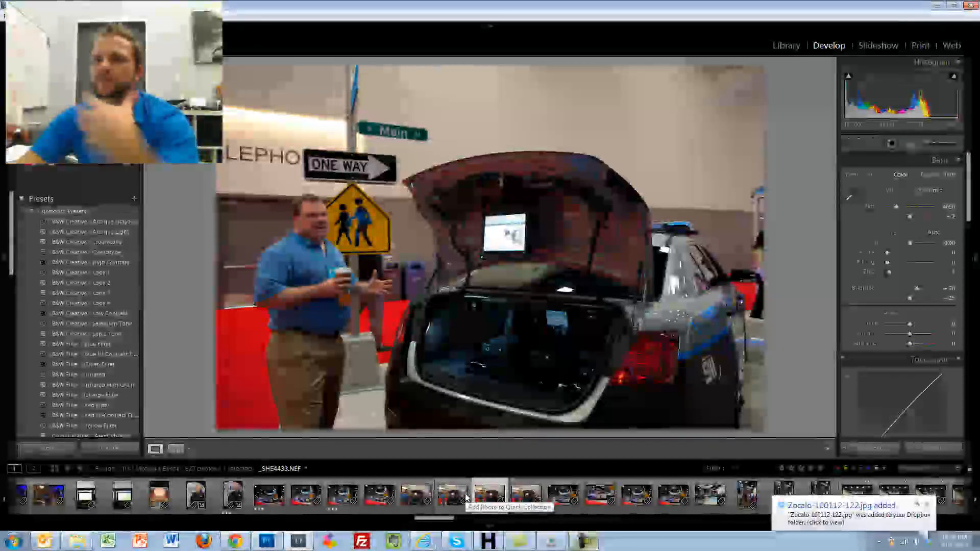
pyautogui.press('Right')
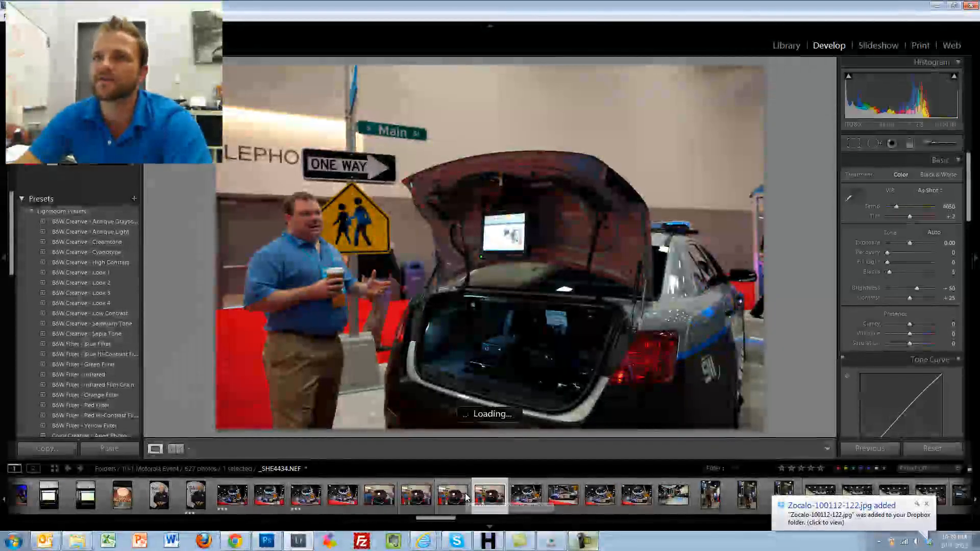
pyautogui.press('3')
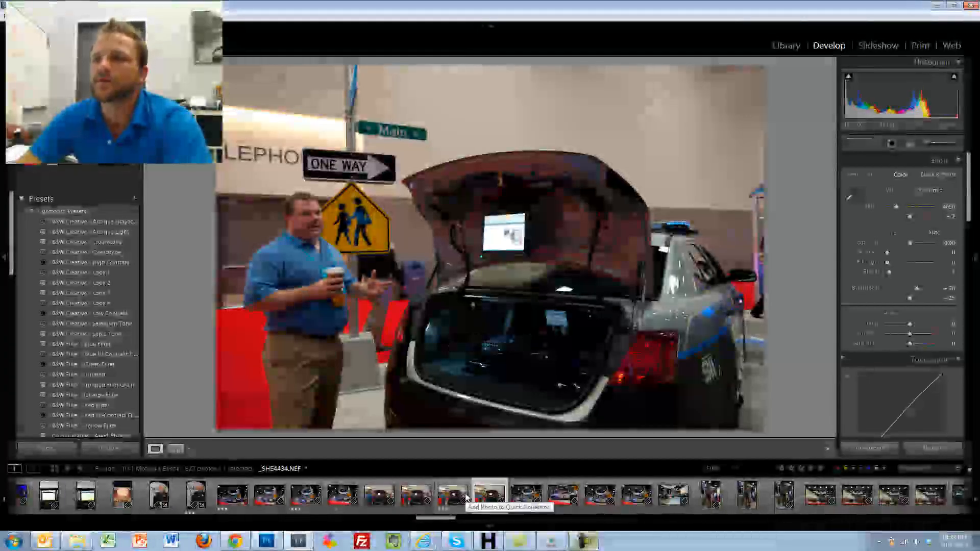
# - Rate the wide police-car booth photo _SHE4435.NEF and the close side view _SHE4436.NEF three stars
pyautogui.press('Right')
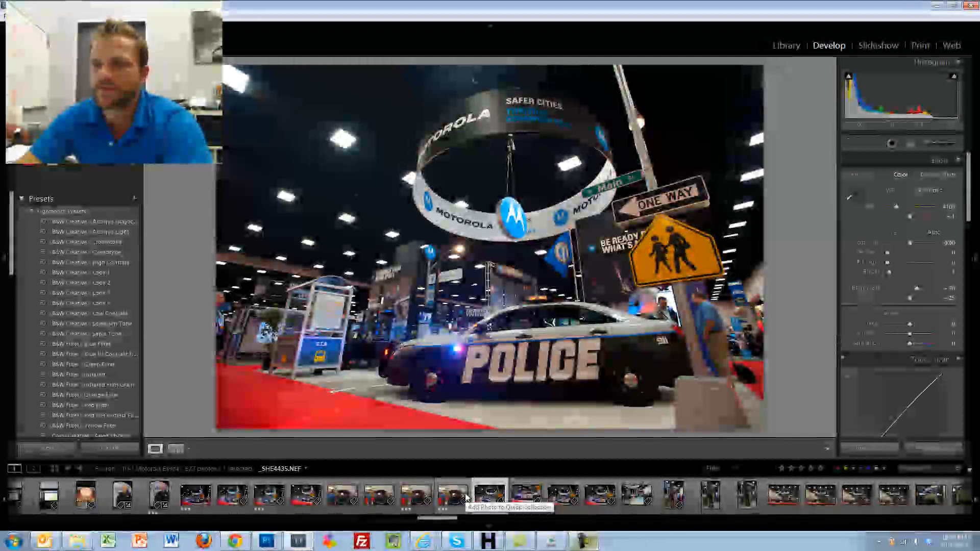
pyautogui.press('3')
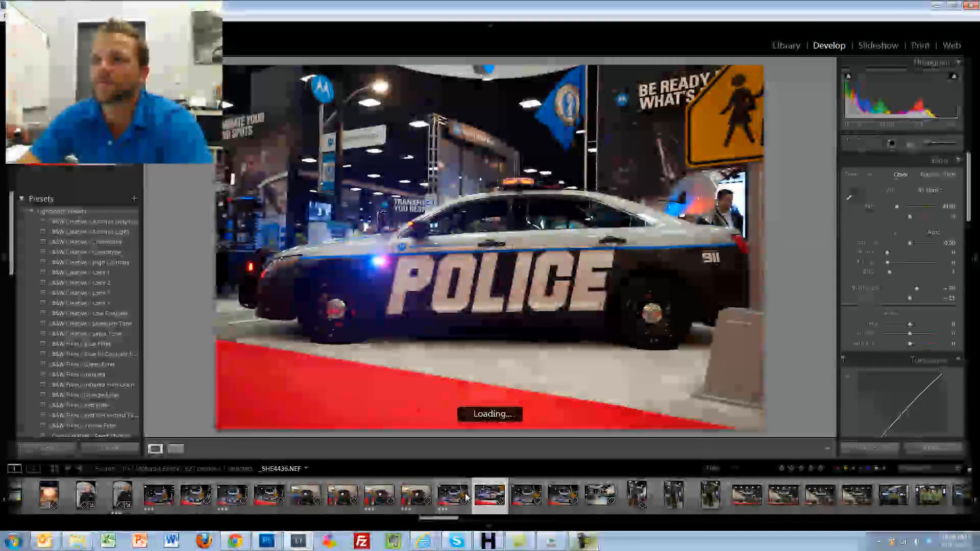
pyautogui.press('3')
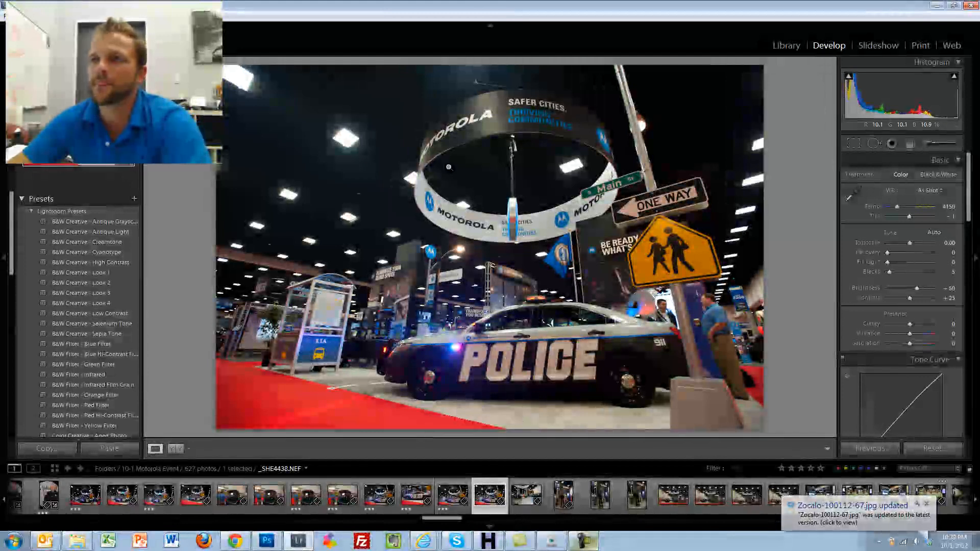
# - Inspect the hanging Motorola logo in _SHE4438.NEF at full magnification, return to the full view and leave the photo unrated
pyautogui.click(510, 210)
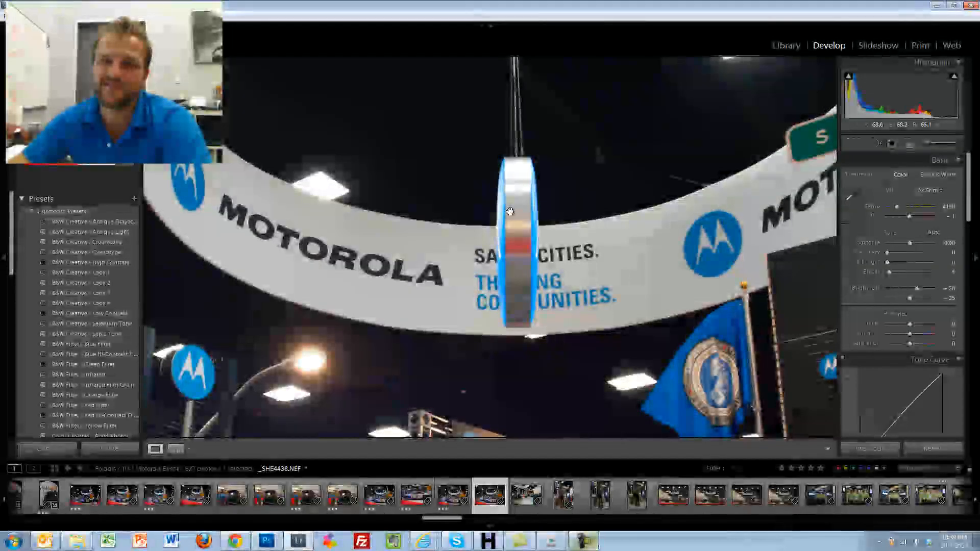
pyautogui.click(510, 213)
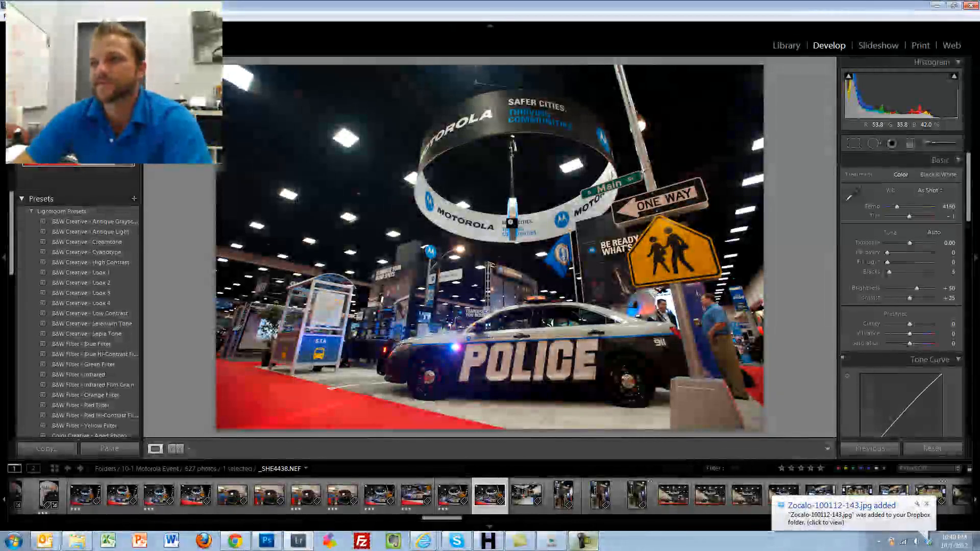
pyautogui.press('Right')
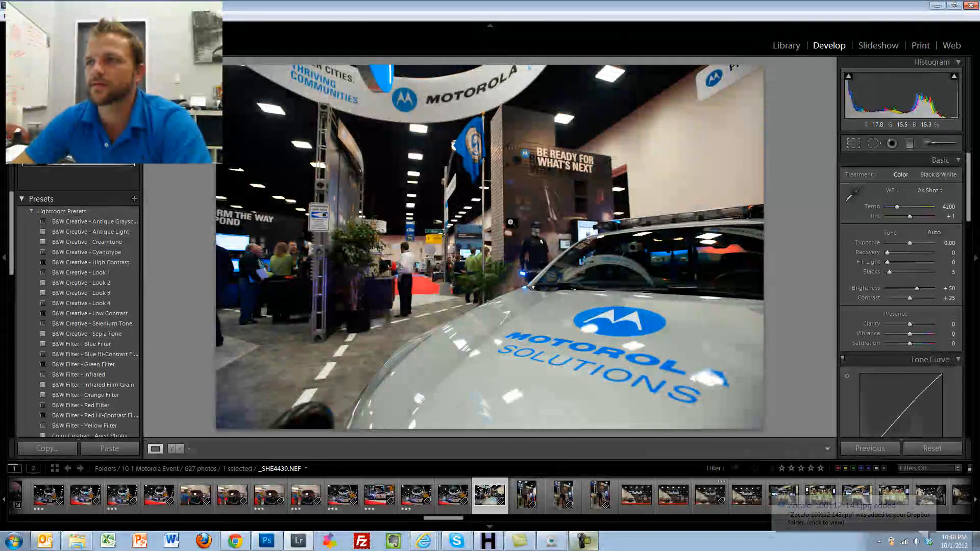
# - Rate the car-hood photo _SHE4439.NEF and the vertical police-mannequin photo _SHE4440.NEF three stars, passing over the similar mannequin shots
pyautogui.press('3')
pyautogui.press('Right')
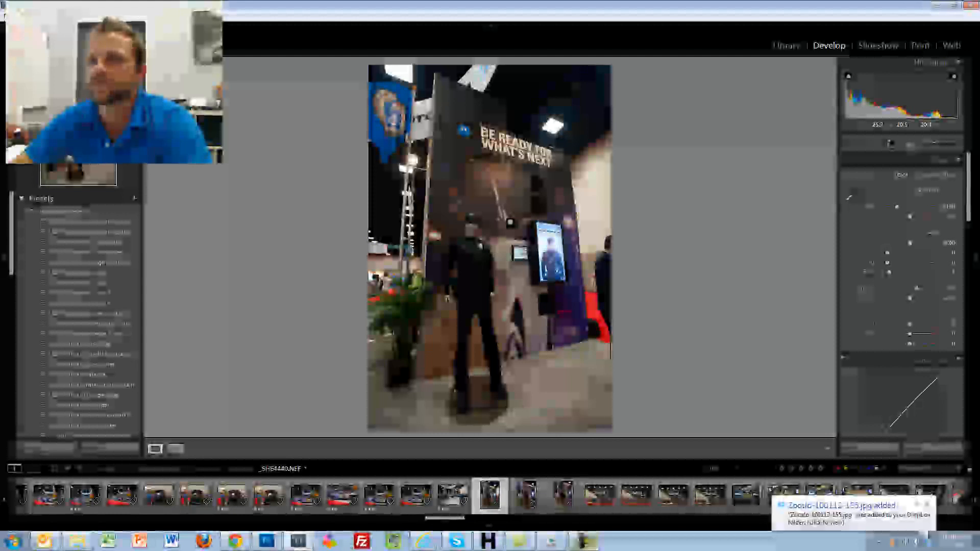
pyautogui.press('3')
pyautogui.press('Right')
pyautogui.press('Right')
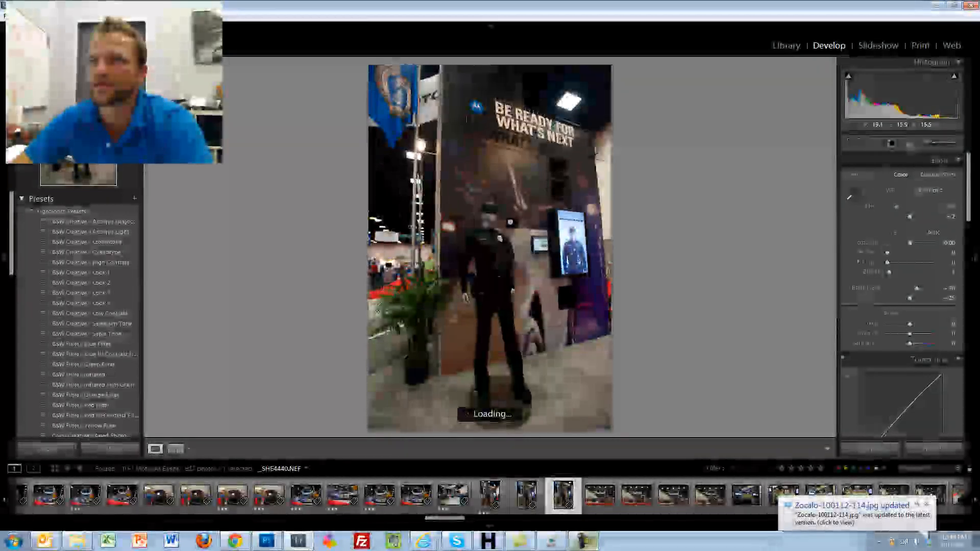
pyautogui.press('Right')
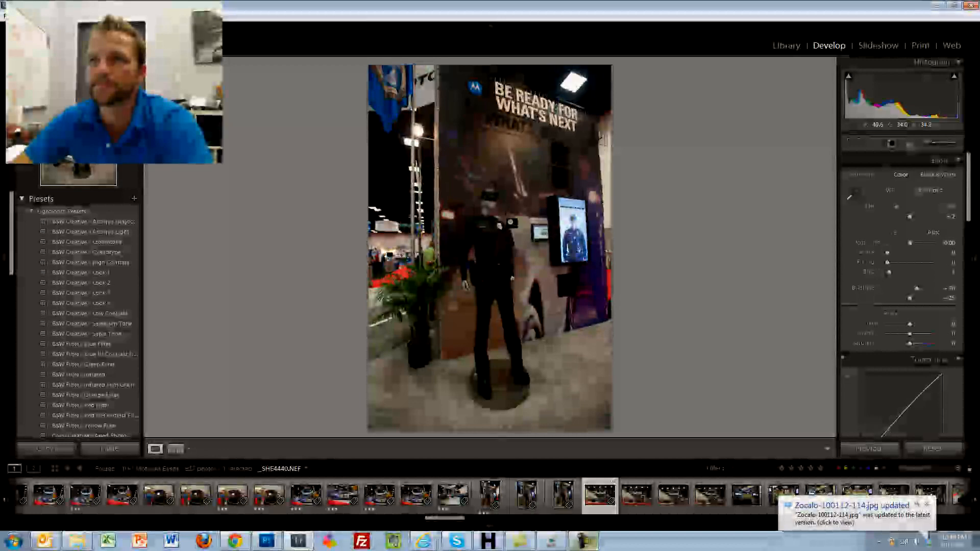
# - Rate the wide booth photos _SHE4444.NEF and _SHE4445.NEF, showing the circular Motorola sign and open car trunk, three stars
pyautogui.press('Right')
pyautogui.press('3')
pyautogui.press('Right')
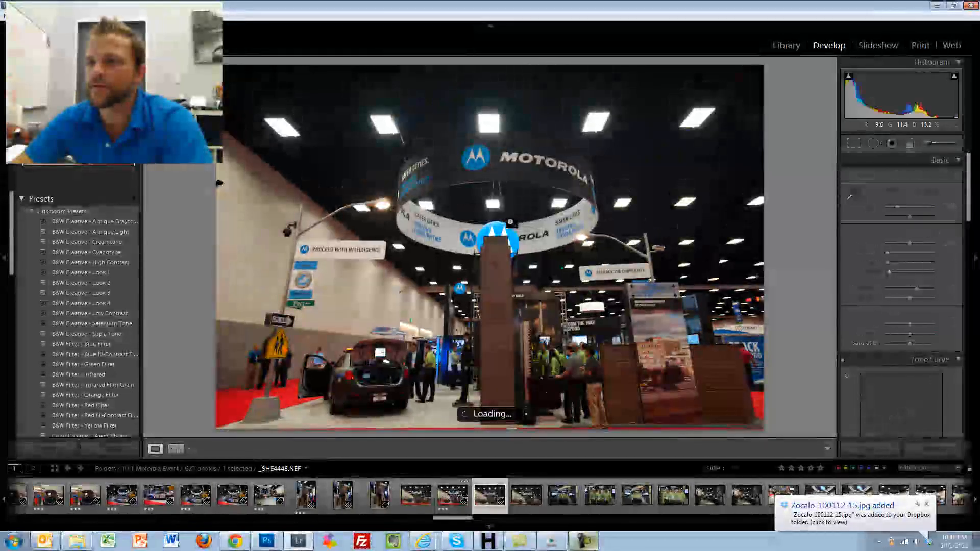
pyautogui.press('3')
pyautogui.press('Right')
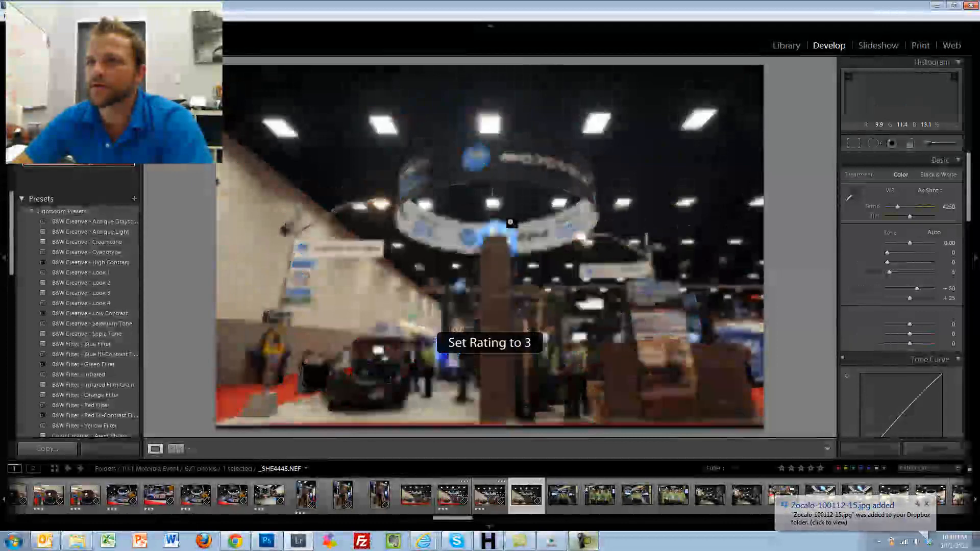
# - Compare the near-identical wide booth photos through _SHE4446.NEF and continue to the staff group photos
pyautogui.press('Right')
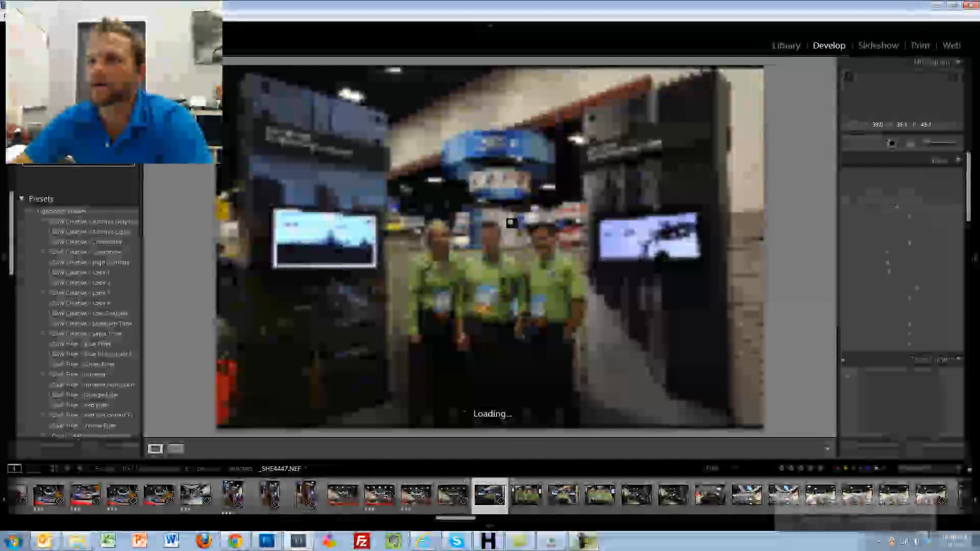
pyautogui.press('Left')
pyautogui.press('Left')
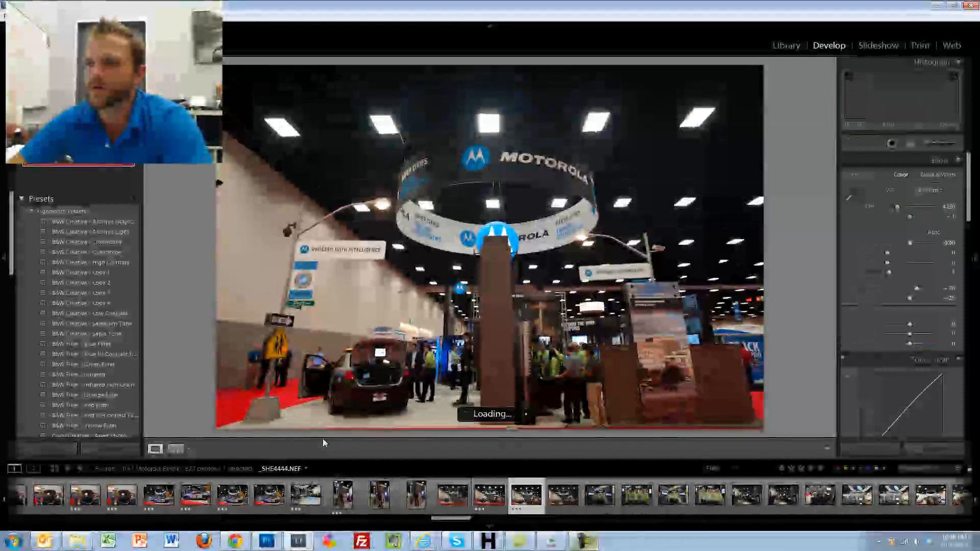
pyautogui.press('Right')
pyautogui.press('Right')
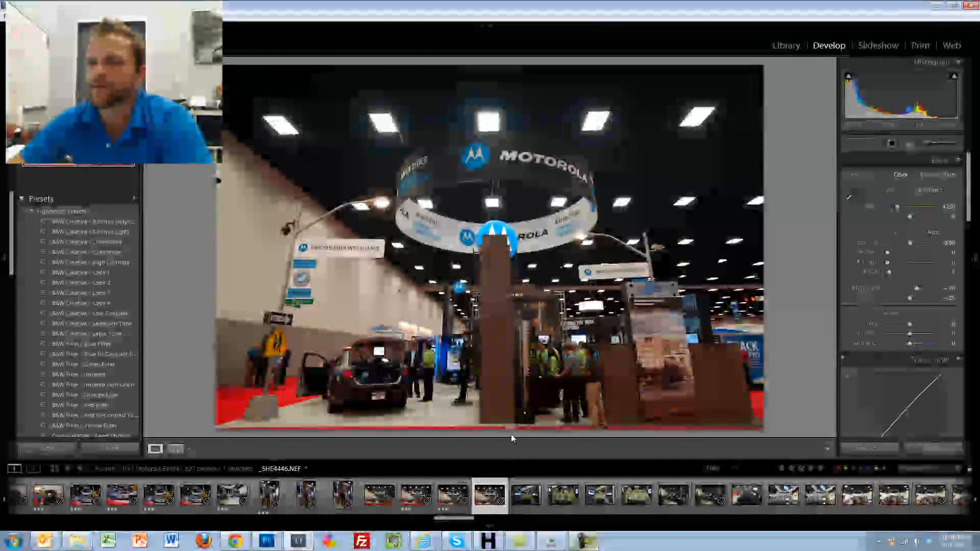
pyautogui.press('Right')
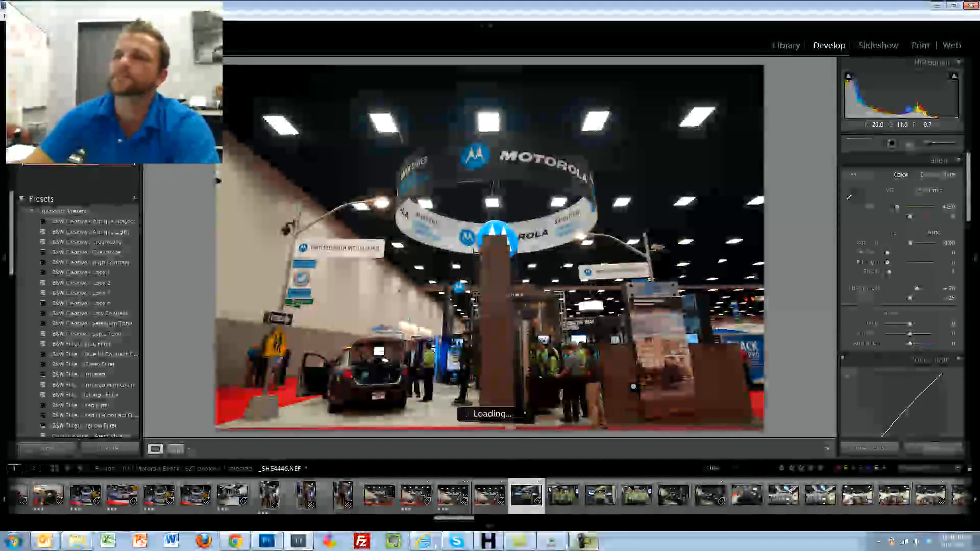
# - Rate the green-shirt staff group photo _SHE4447.NEF and its closer version _SHE4448.NEF three stars
pyautogui.press('Right')
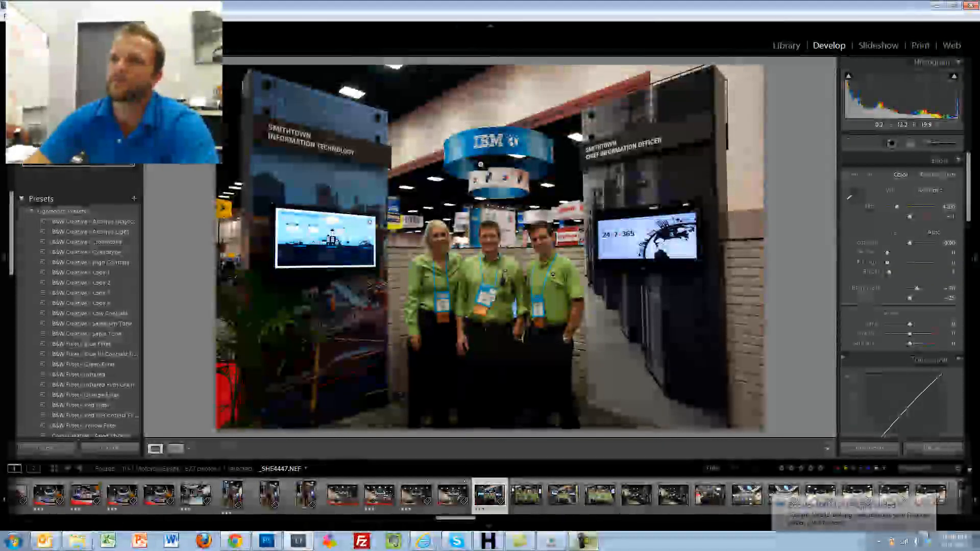
pyautogui.press('Right')
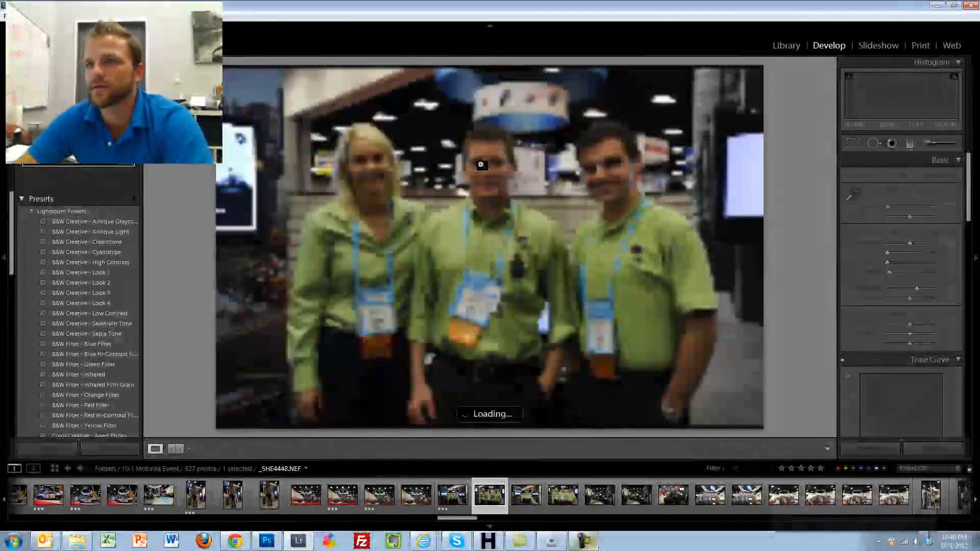
pyautogui.press('3')
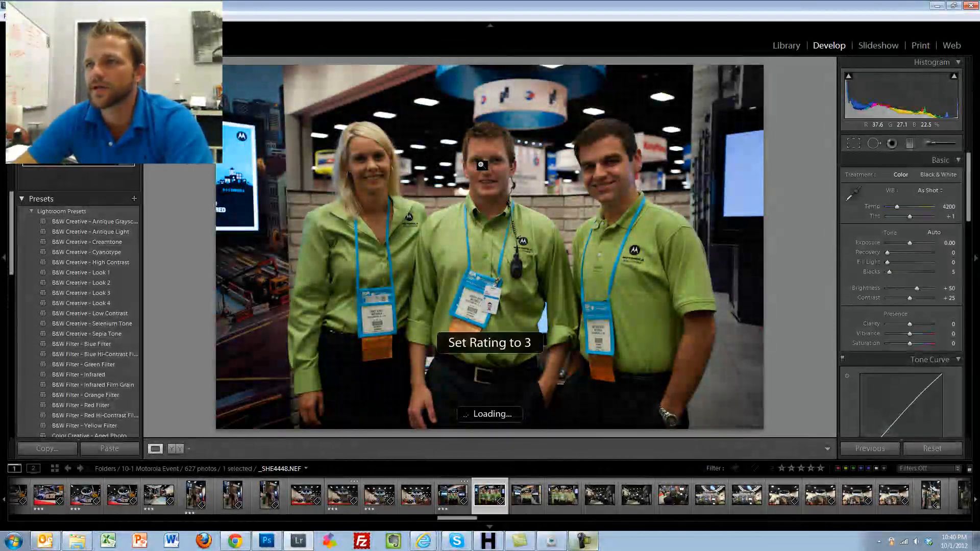
# - Compare the neighbouring staff group photos and rate _SHE4449.NEF and the closer _SHE4450.NEF three stars
pyautogui.press('Right')
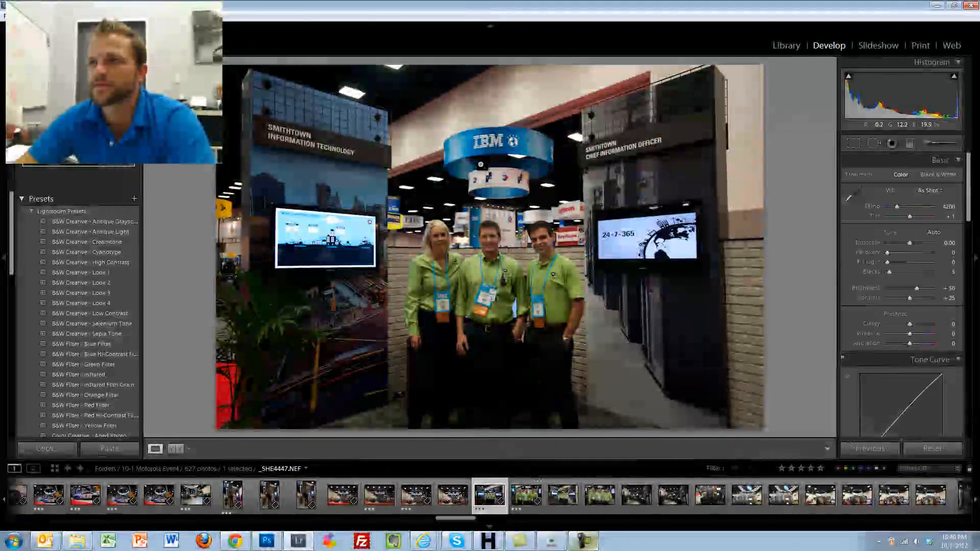
pyautogui.press('Right')
pyautogui.press('Right')
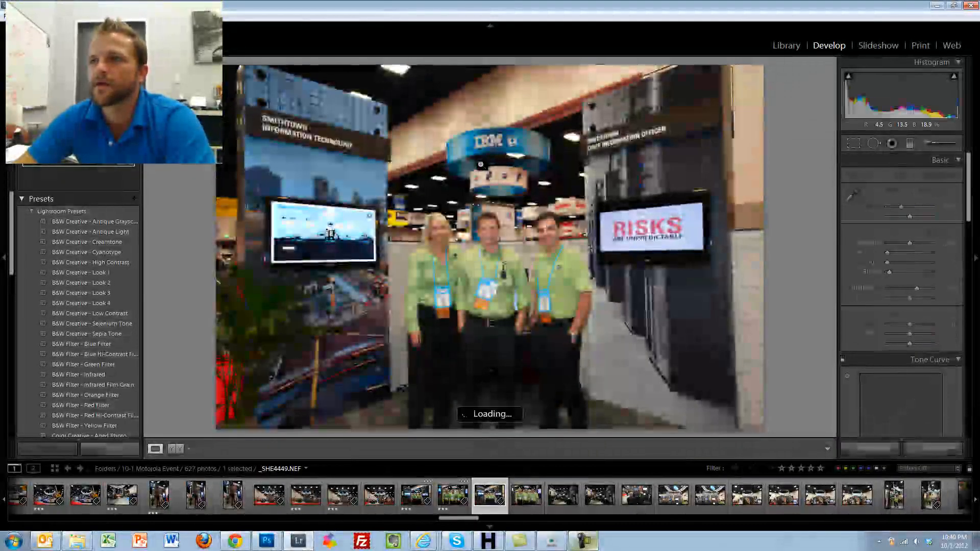
pyautogui.press('Left')
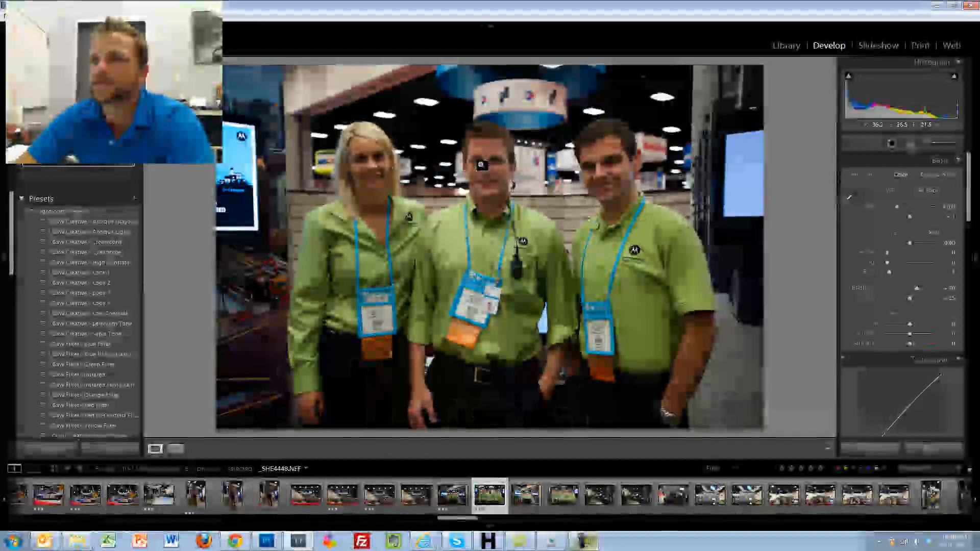
pyautogui.press('Right')
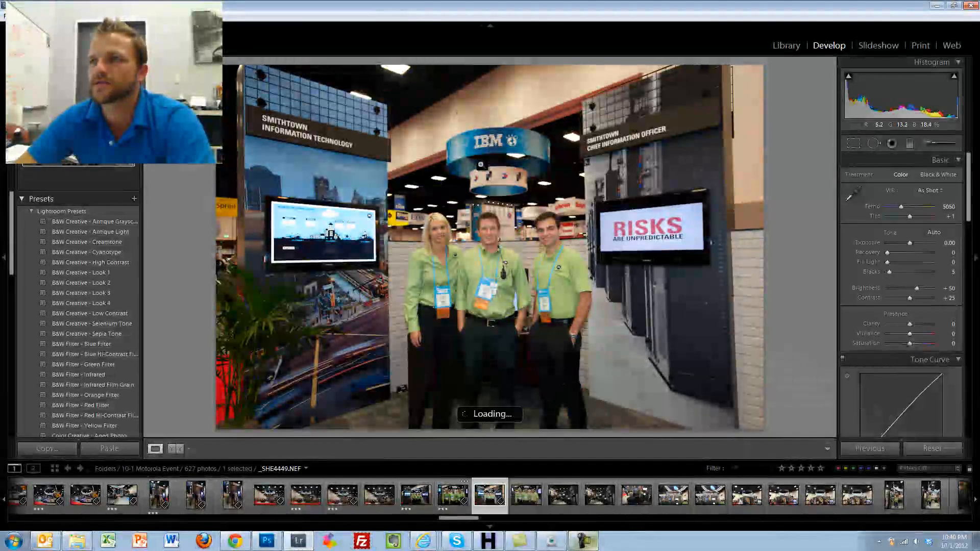
pyautogui.press('3')
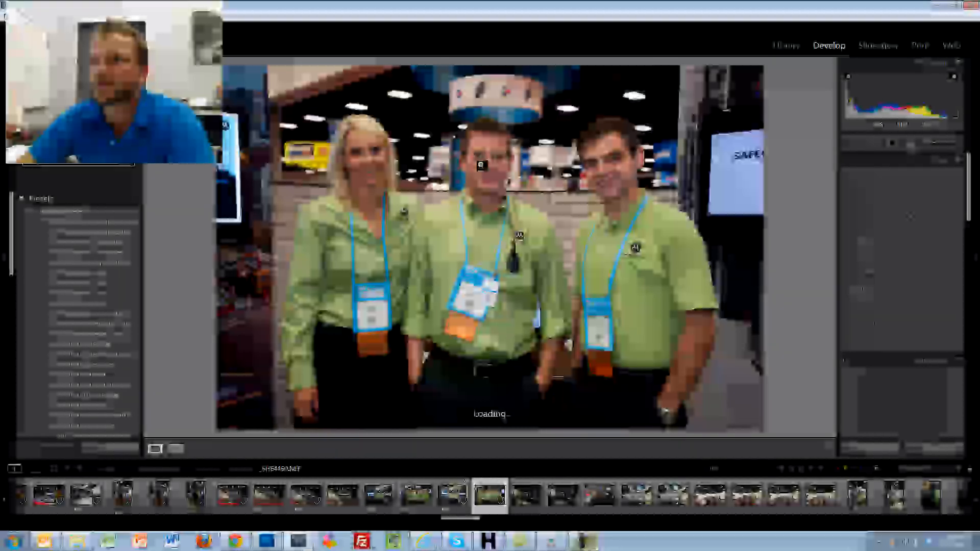
pyautogui.press('Right')
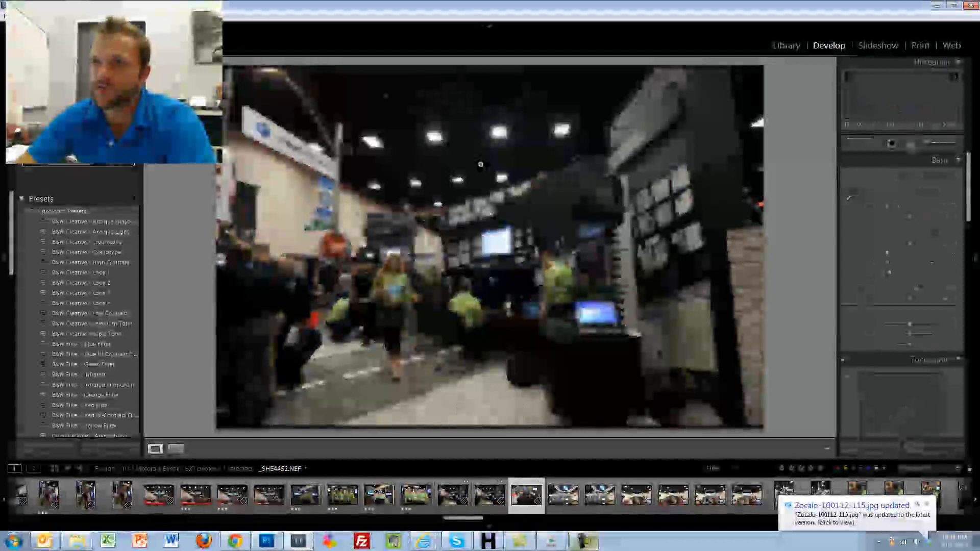
# - Review the booth interior and skyline-wall photos and rate the booth exterior photo _SHE4457.NEF three stars
pyautogui.press('Right')
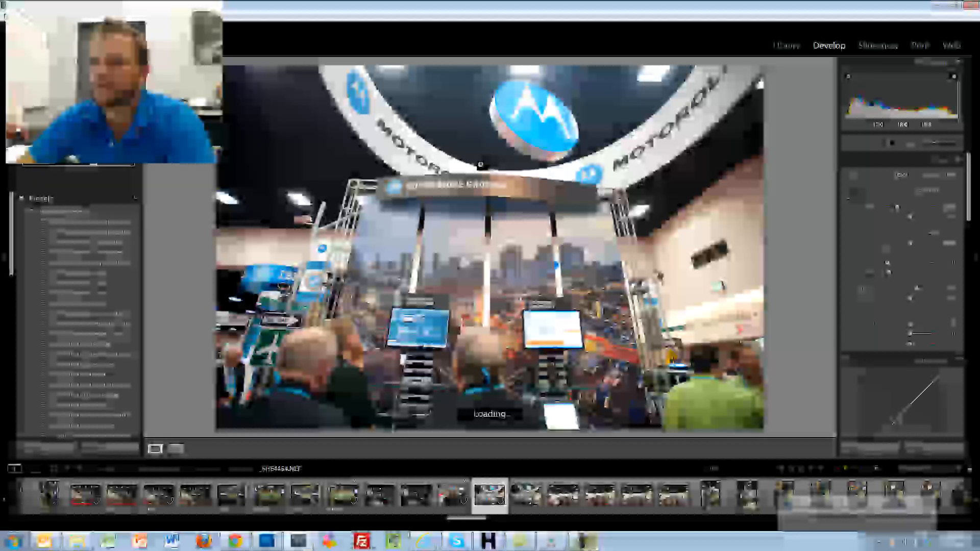
pyautogui.press('Right')
pyautogui.press('Right')
pyautogui.press('Right')
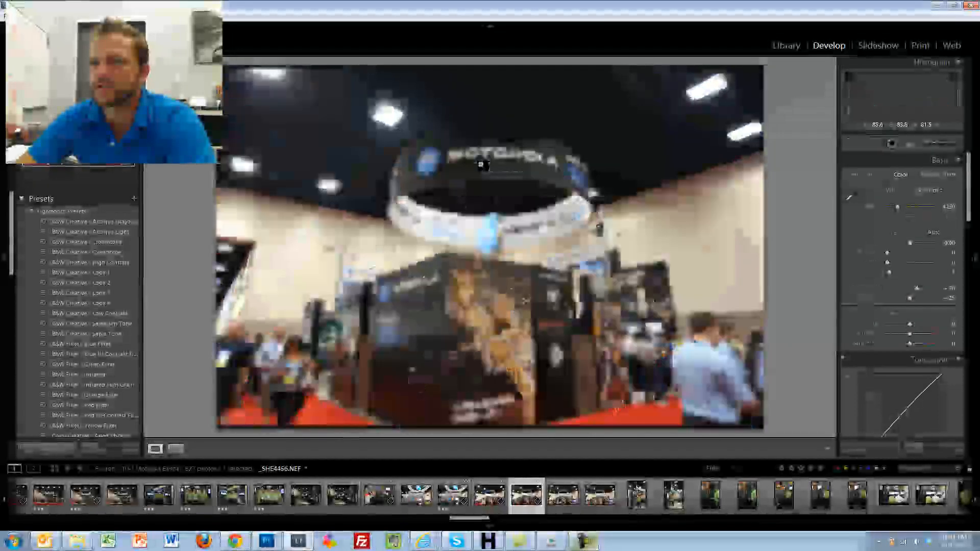
pyautogui.press('3')
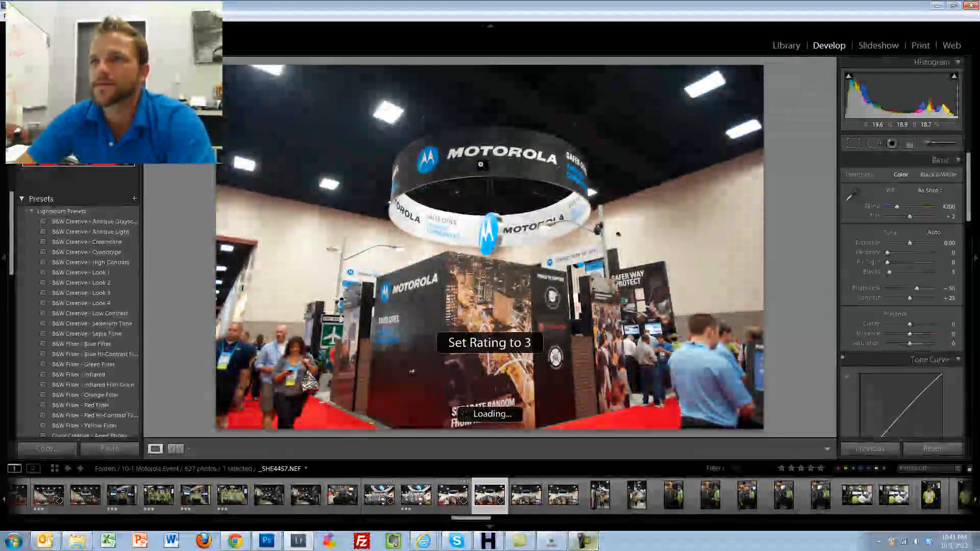
# - Rate the vertical airport-sign booth photo _SHE4460.NEF three stars, passing over the similar shots around it
pyautogui.press('Right')
pyautogui.press('Right')
pyautogui.press('Right')
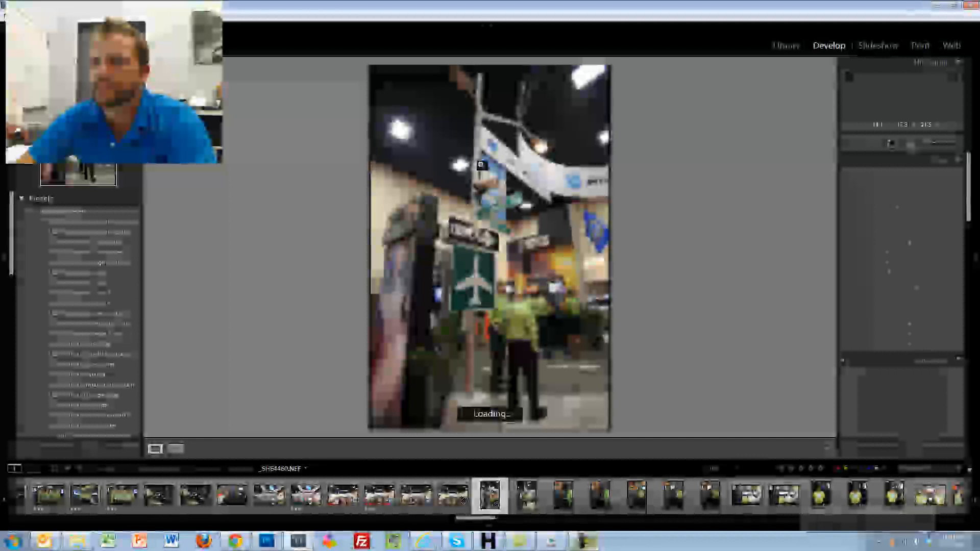
pyautogui.press('3')
pyautogui.press('Right')
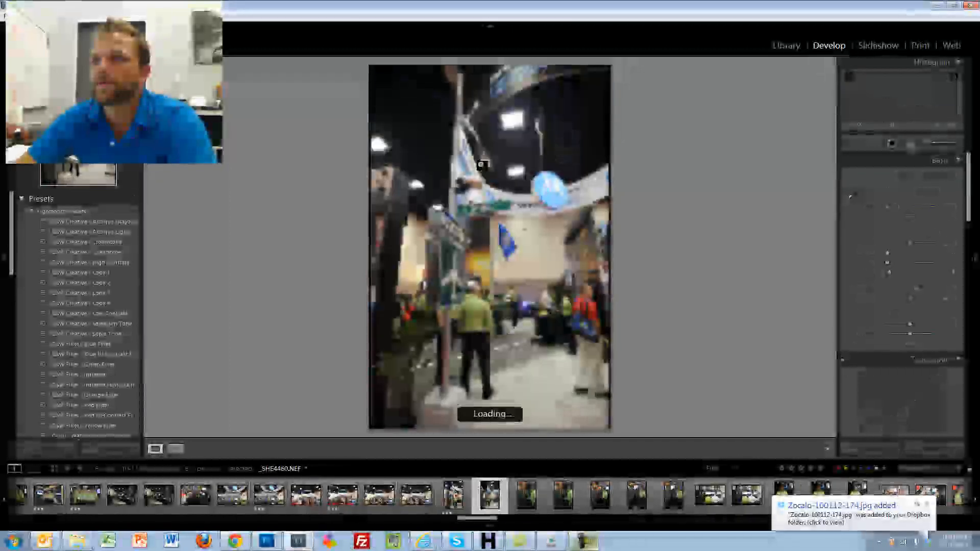
pyautogui.press('Right')
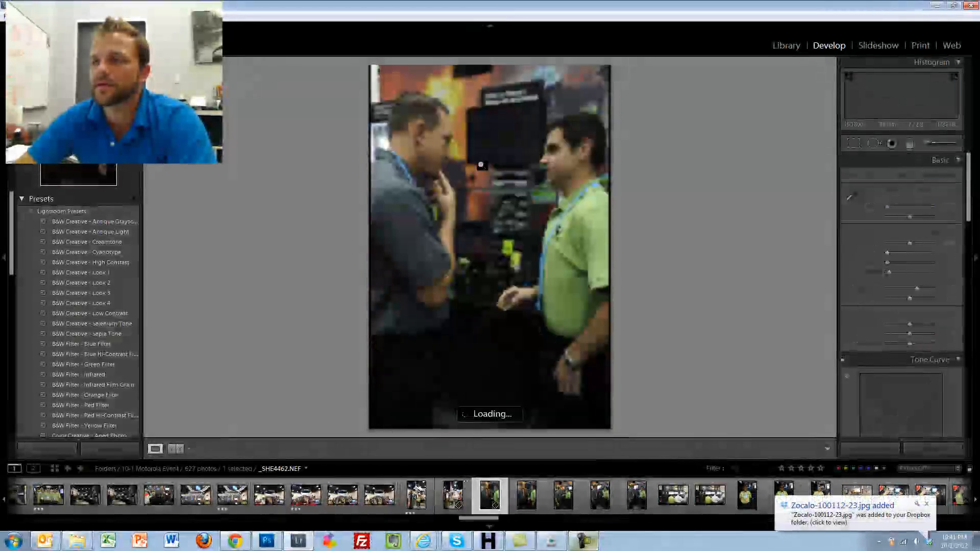
# - Rate the vertical conversation photo _SHE4463.NEF three stars and clear the rating of its near-duplicate _SHE4462.NEF
pyautogui.press('3')
pyautogui.press('Right')
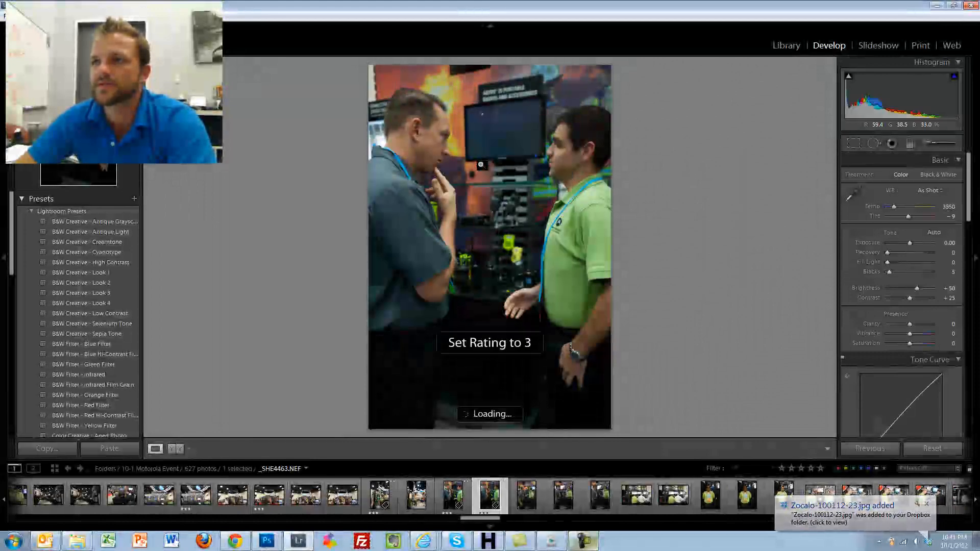
pyautogui.press('Left')
pyautogui.press('0')
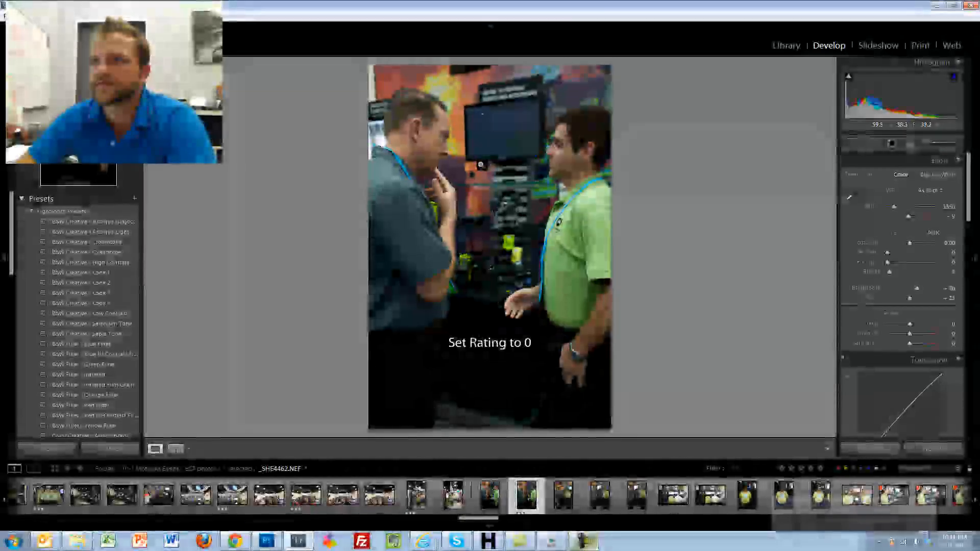
# - Pass over the remaining vertical conversation photos and rate the display-wall photo _SHE4467.NEF, showing three men from behind, three stars
pyautogui.press('Right')
pyautogui.press('Right')
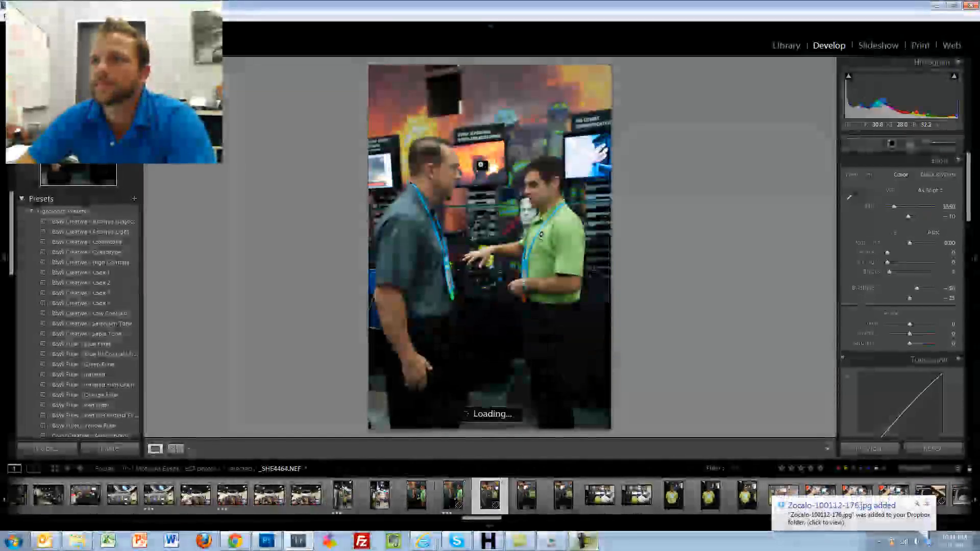
pyautogui.press('Right')
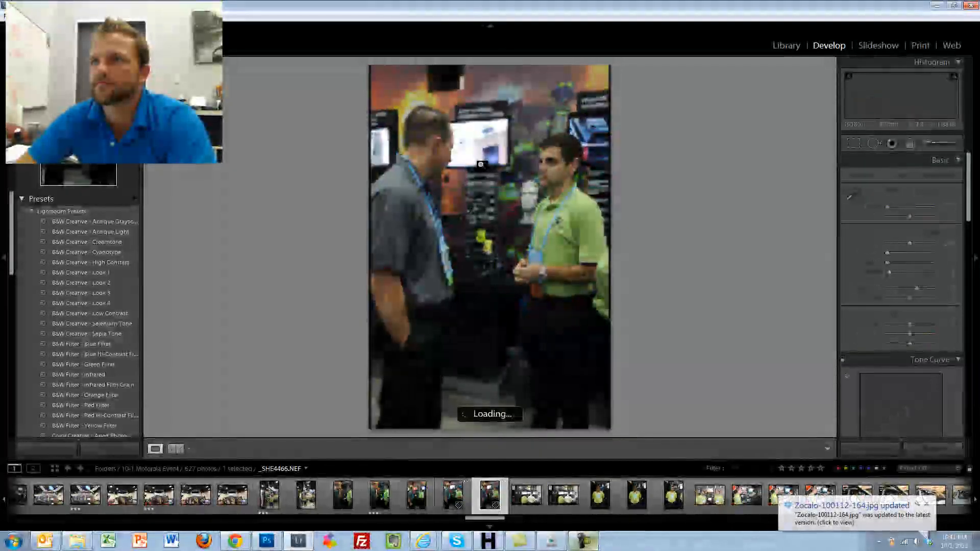
pyautogui.press('Right')
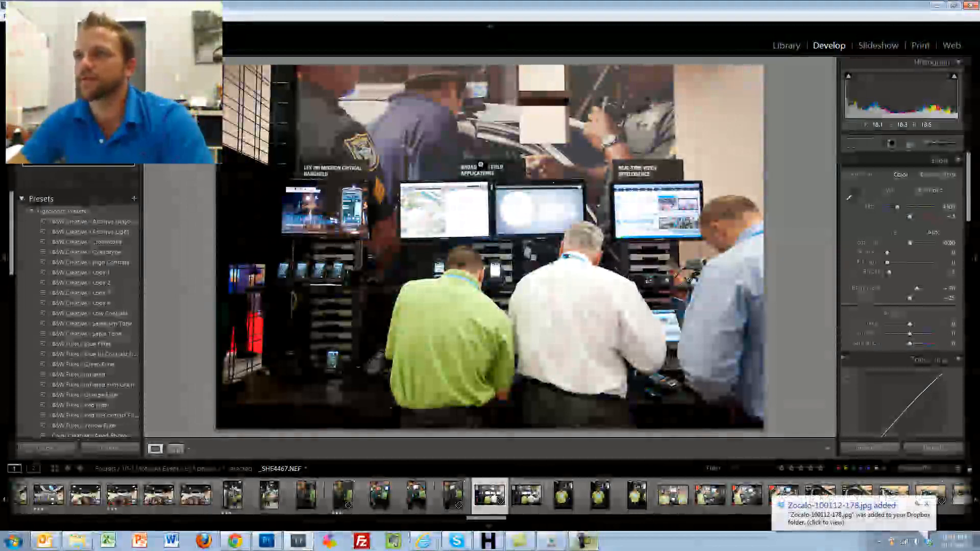
pyautogui.press('3')
pyautogui.press('Right')
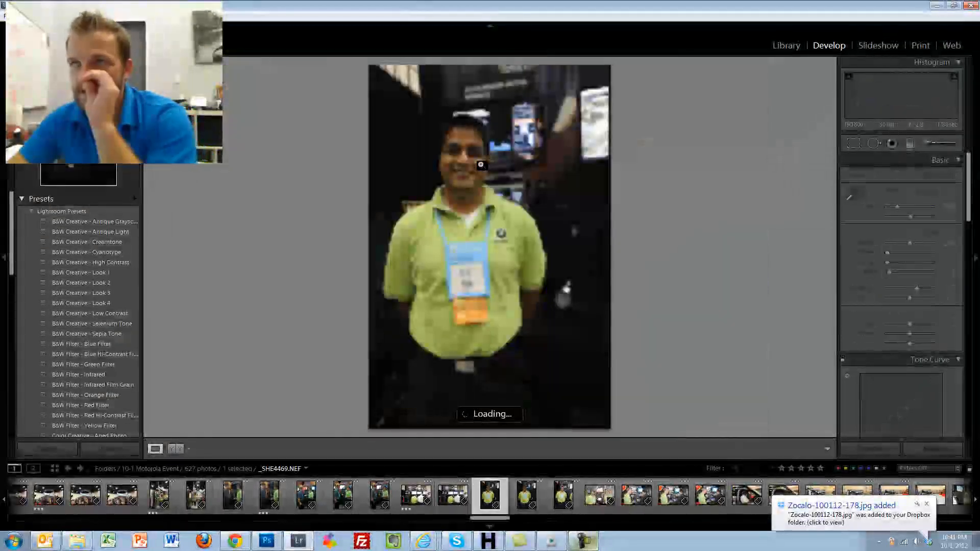
# - Compare the vertical portraits of the staff member in glasses and rate _SHE4470.NEF three stars
pyautogui.press('Right')
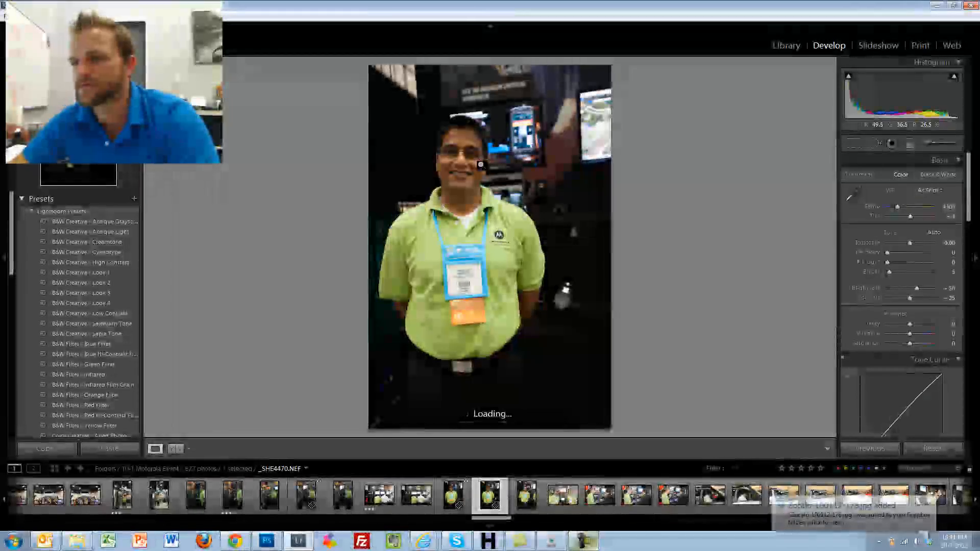
pyautogui.press('3')
pyautogui.press('Right')
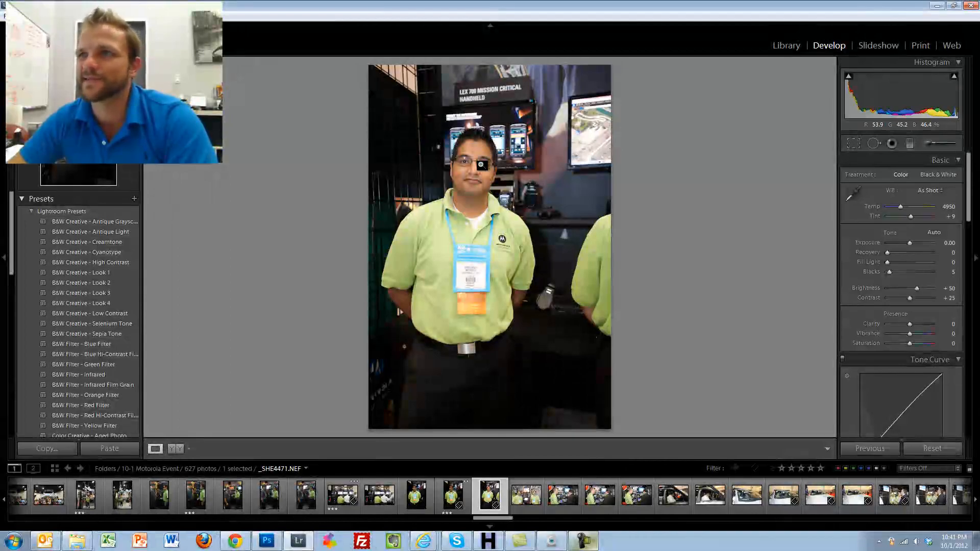
# - Lower the exposure of the two-man staff photo _SHE4472.NEF slightly and keep it as a three-star pick
pyautogui.press('Right')
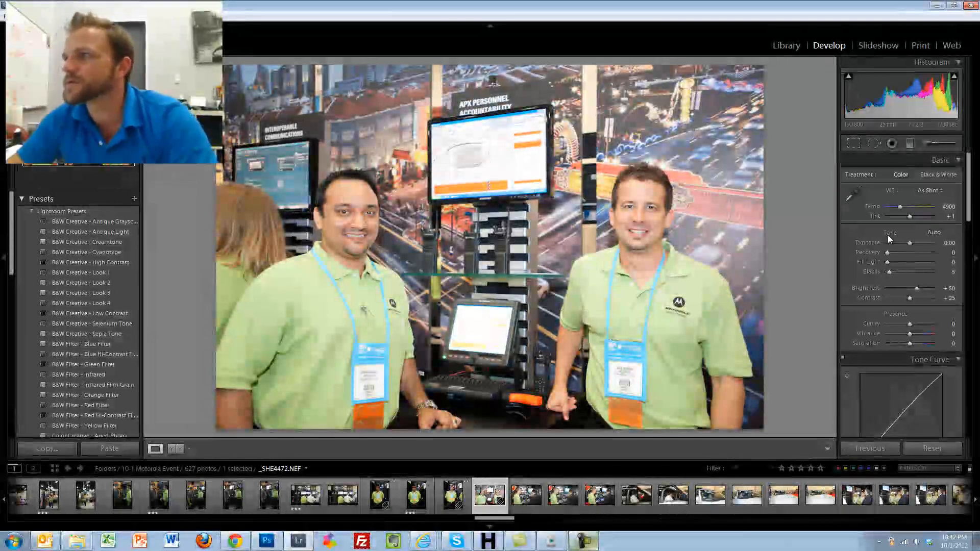
pyautogui.moveTo(910, 245); pyautogui.dragTo(906, 245)
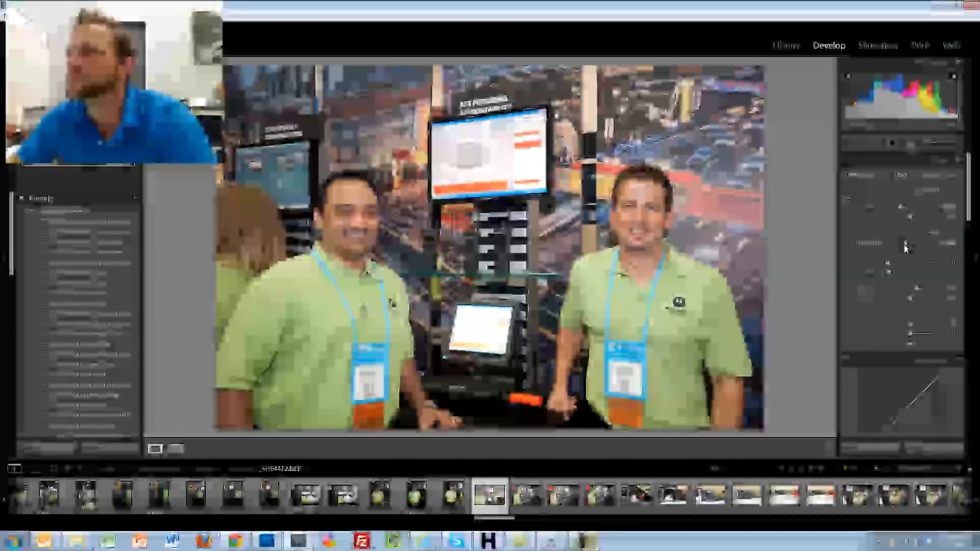
pyautogui.press('Right')
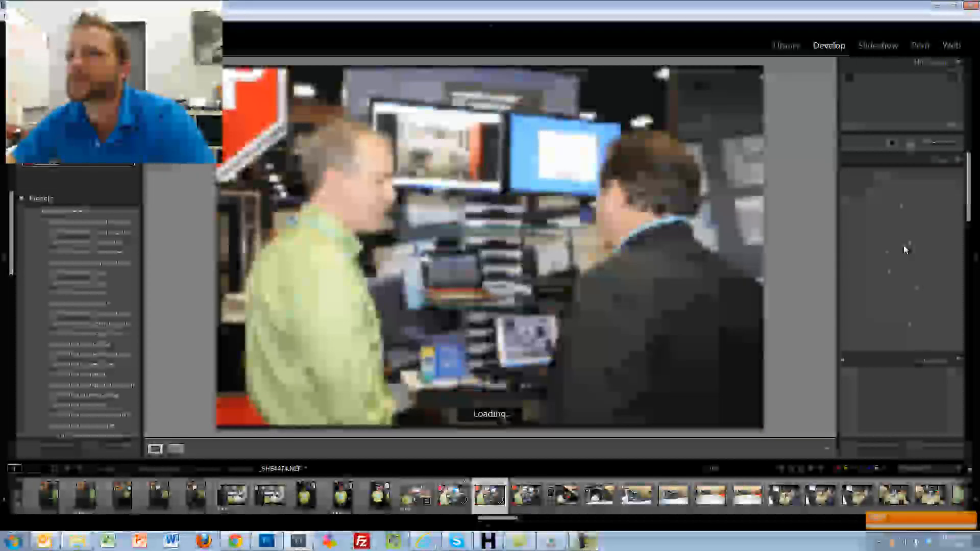
# - Raise exposure and fill light on the car-interior photo _SHE4476.NEF, and rate it and the neighbouring _SHE4477.NEF three stars
pyautogui.press('Right')
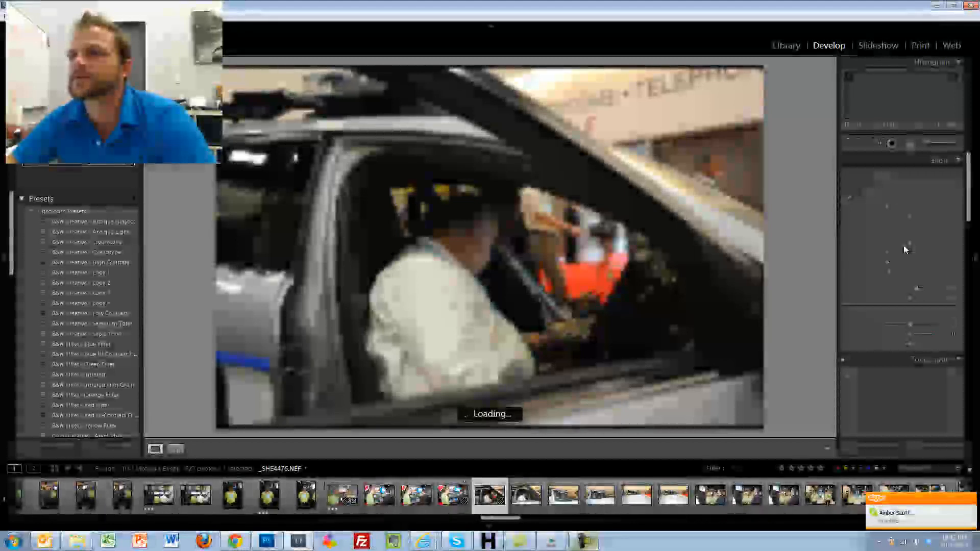
pyautogui.press('3')
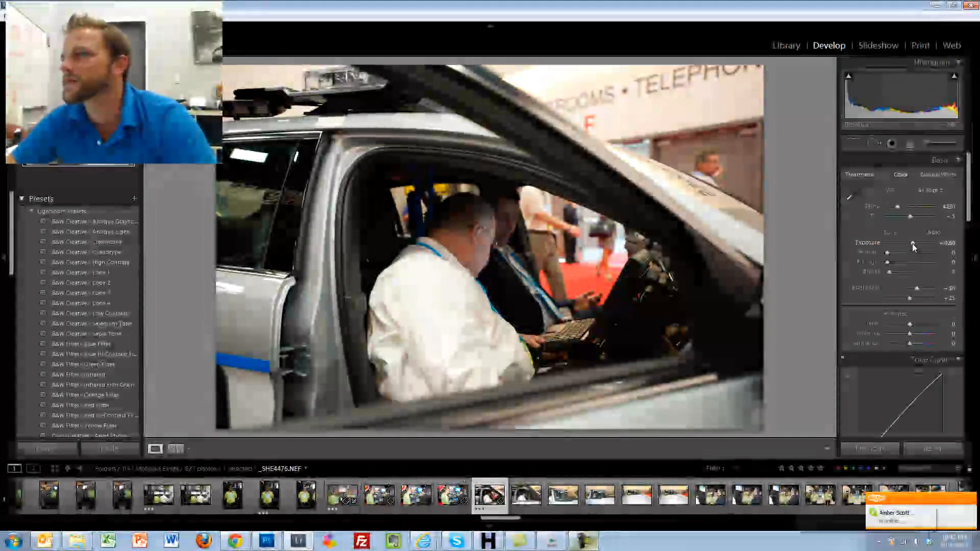
pyautogui.moveTo(890, 261); pyautogui.dragTo(895, 261)
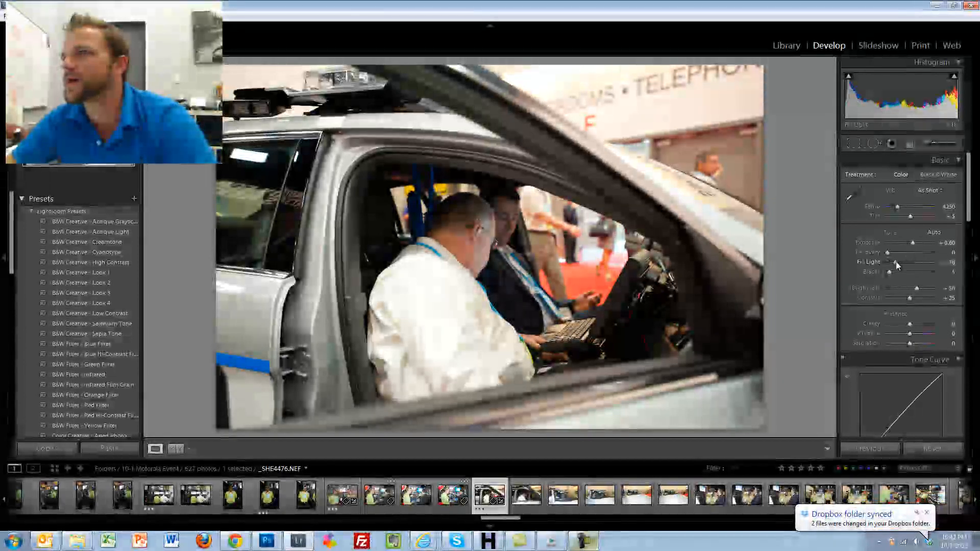
pyautogui.press('3')
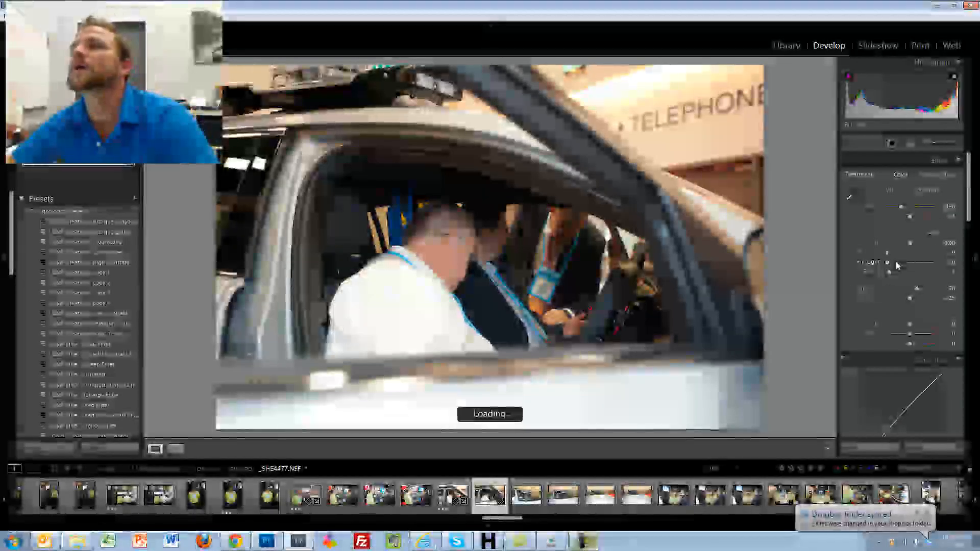
pyautogui.press('3')
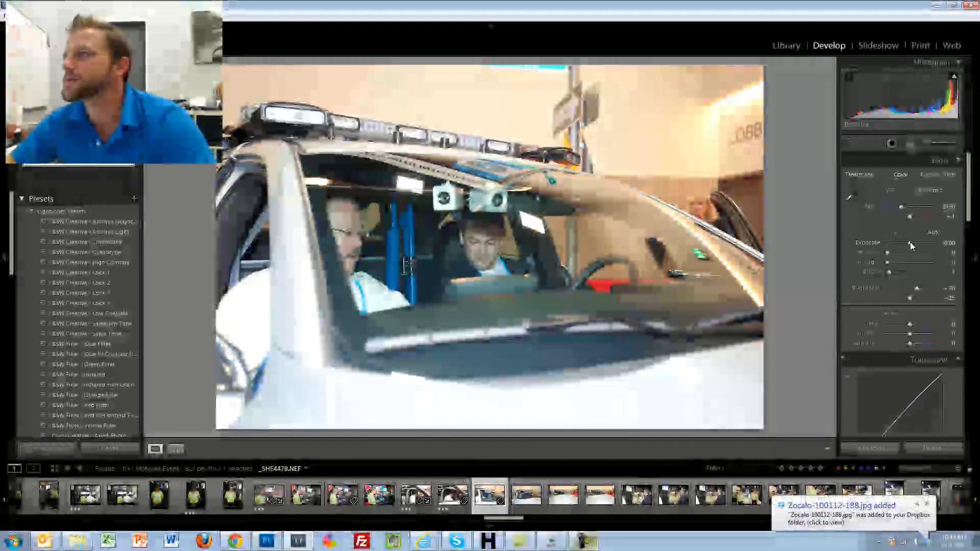
# - Lower the exposure of the car windshield photo _SHE4478.NEF and the car hood photo _SHE4480.NEF, rating both three stars
pyautogui.moveTo(911, 246); pyautogui.dragTo(909, 246)
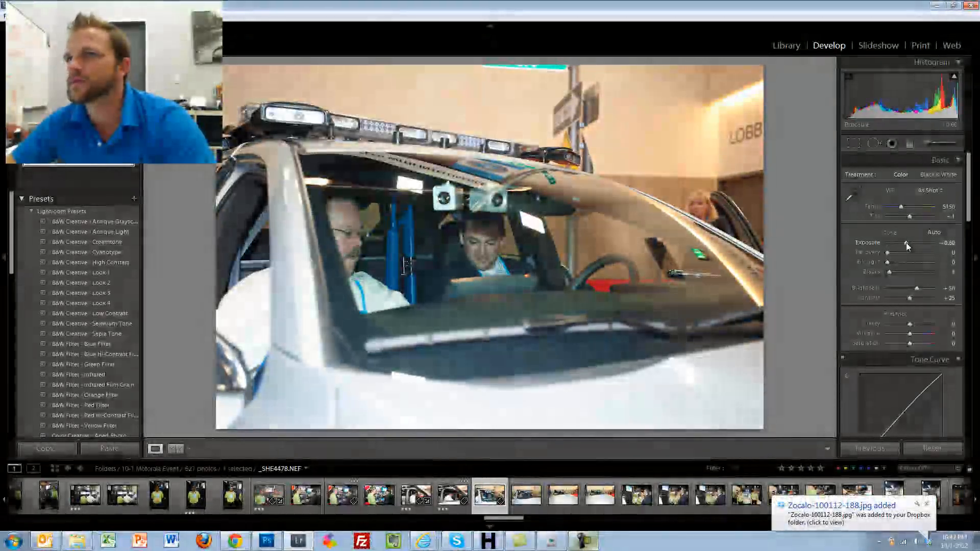
pyautogui.press('3')
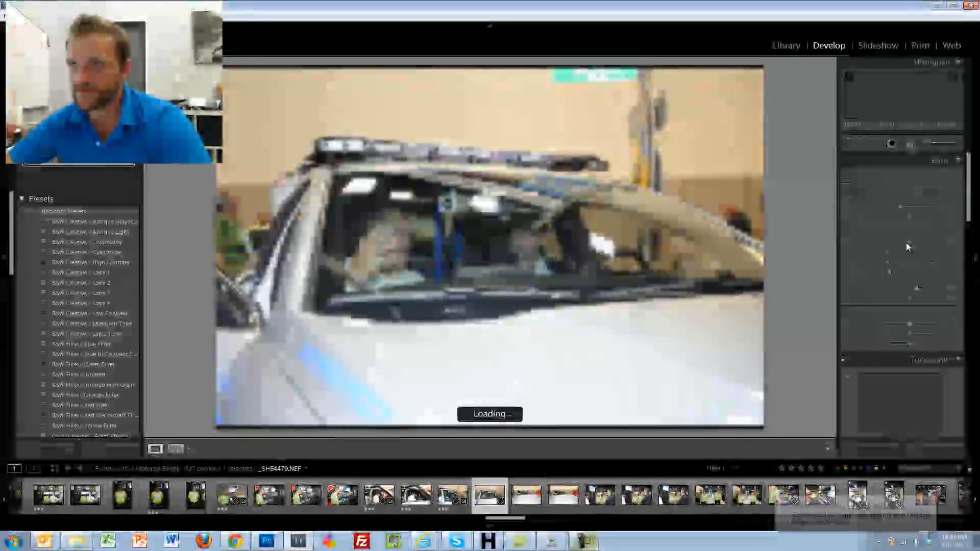
pyautogui.press('Right')
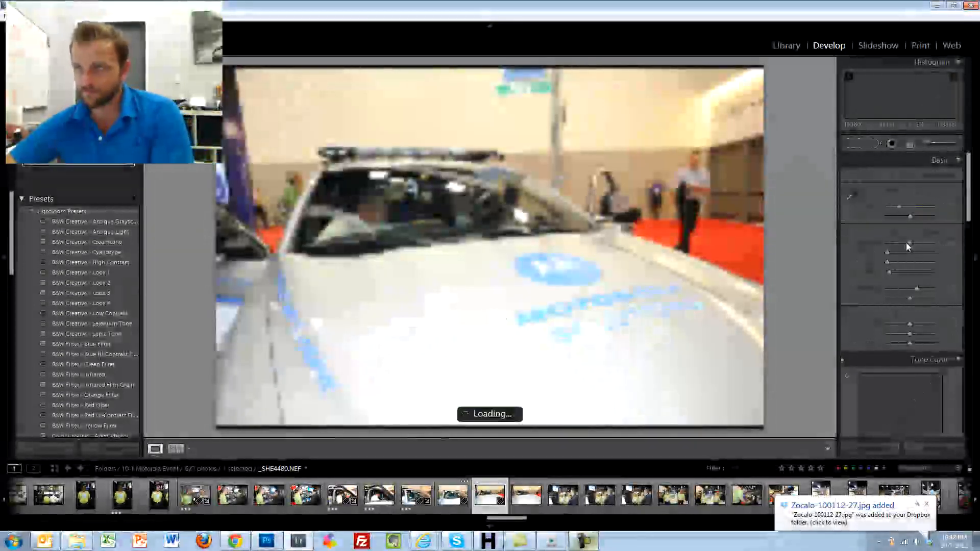
pyautogui.press('3')
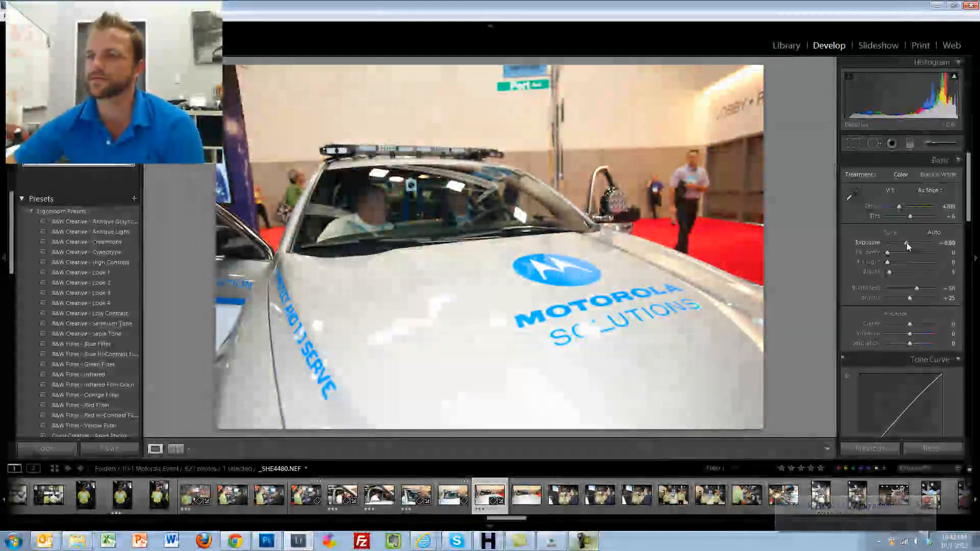
pyautogui.press('3')
pyautogui.press('Right')
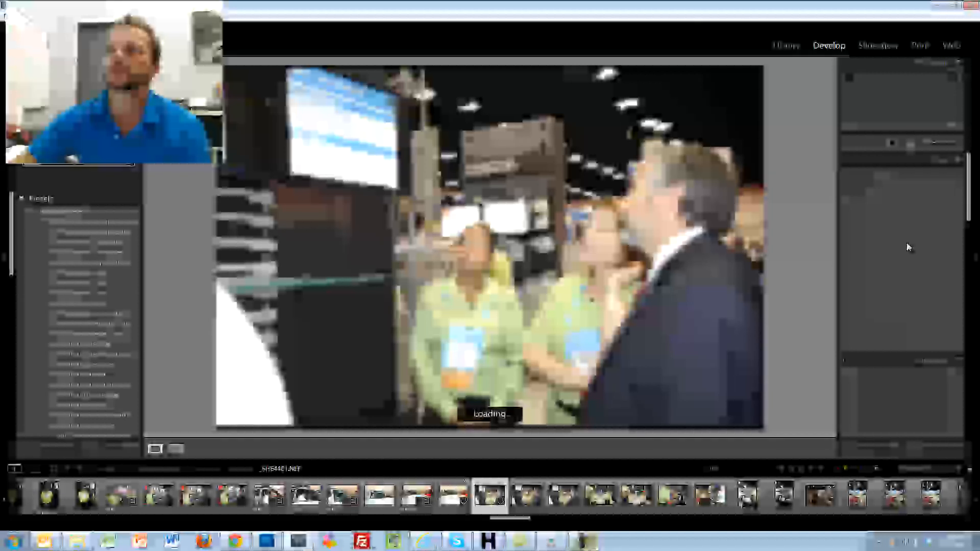
# - Compare the similar booth discussion photos and rate _SHE4483.NEF three stars with its exposure reduced
pyautogui.press('3')
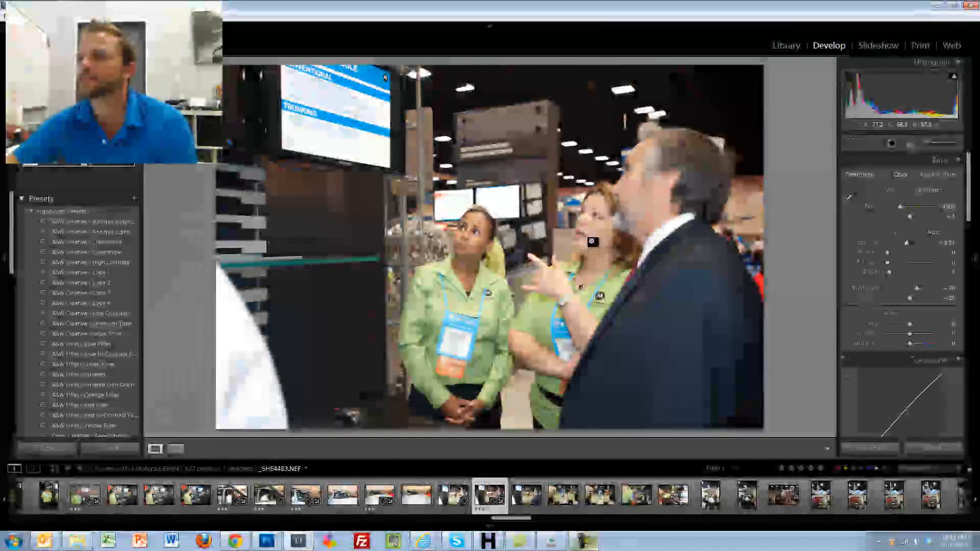
pyautogui.press('3')
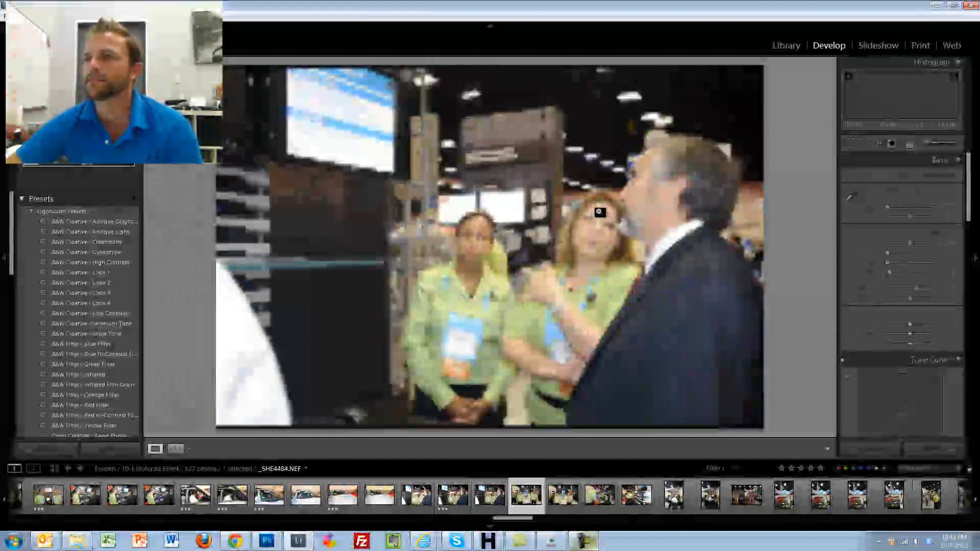
pyautogui.press('Right')
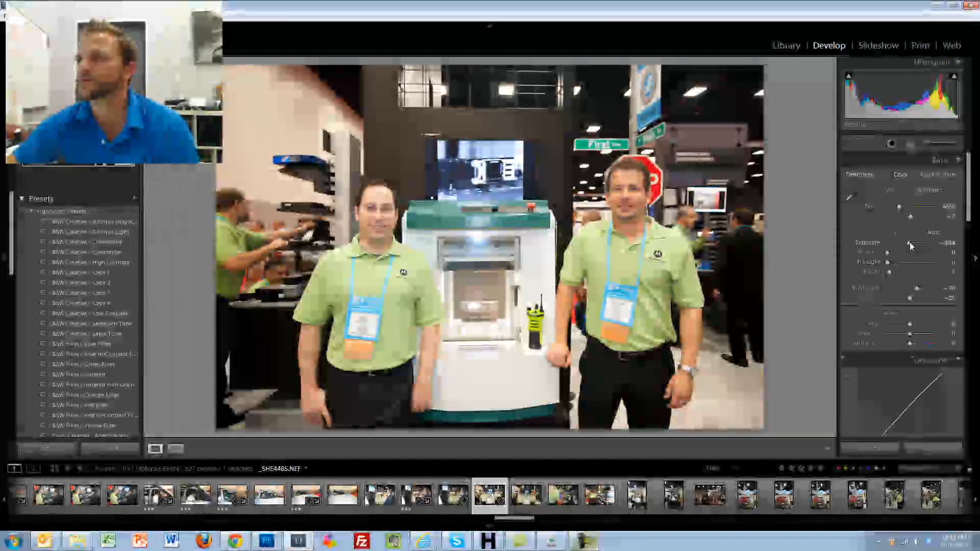
# - Lower the exposure of the two-man machine photo _SHE4485.NEF to -0.51 and rate it three stars
pyautogui.moveTo(909, 243); pyautogui.dragTo(908, 243)
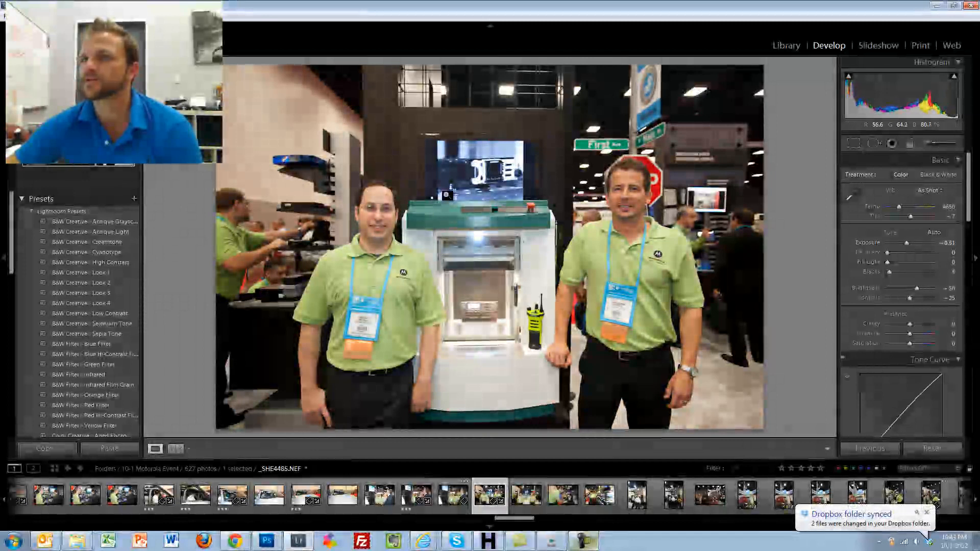
pyautogui.press('3')
pyautogui.press('Right')
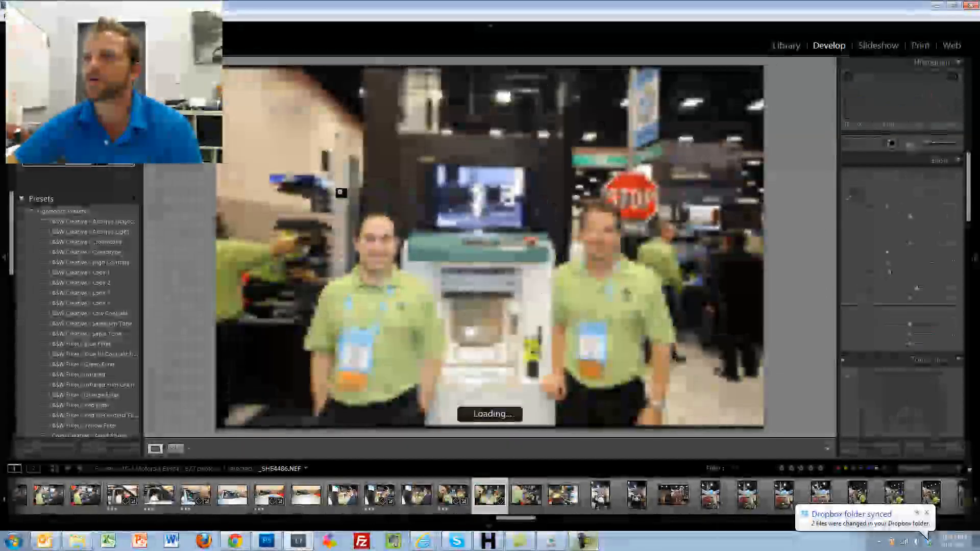
# - Rate the laptop demonstration photo _SHE4487.NEF three stars and reduce its exposure slightly
pyautogui.press('Right')
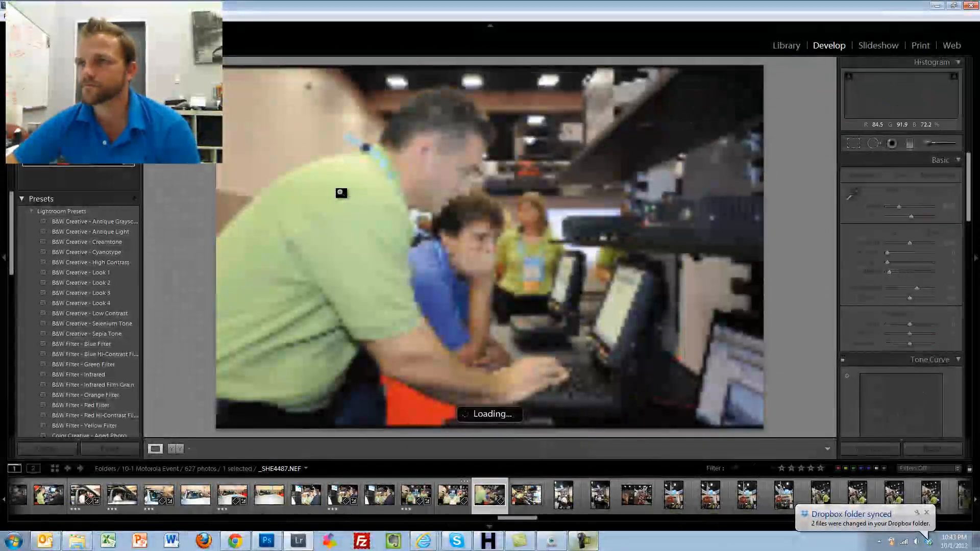
pyautogui.press('3')
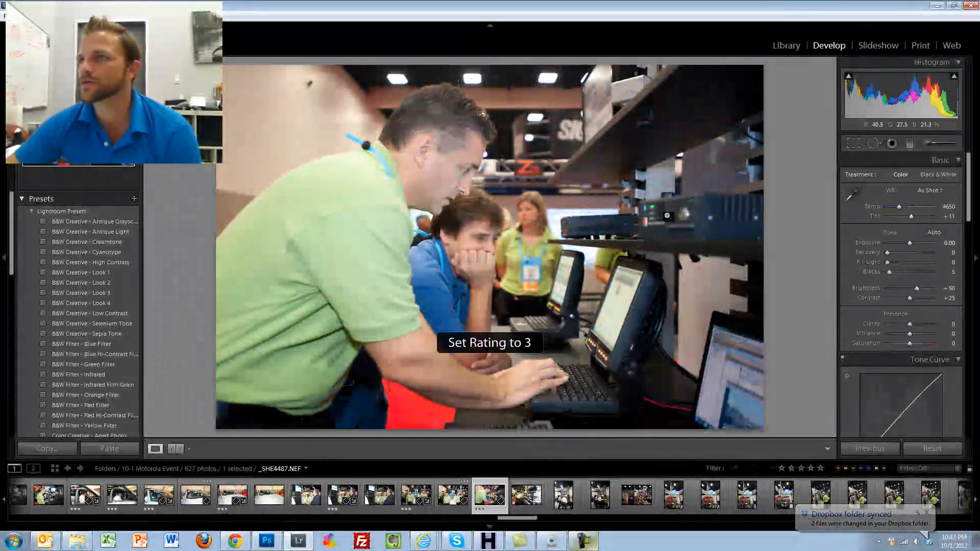
pyautogui.moveTo(907, 244); pyautogui.dragTo(906, 241)
pyautogui.press('Right')
pyautogui.press('3')
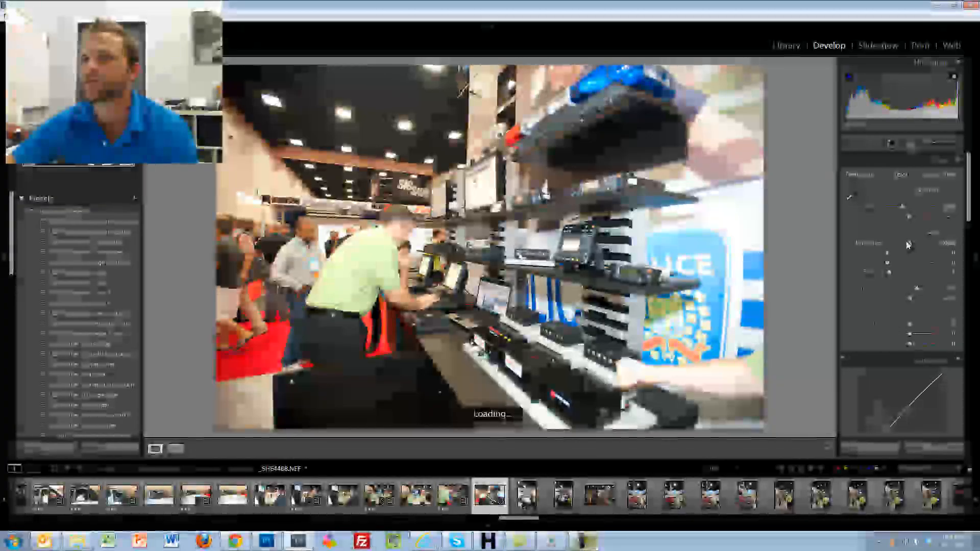
# - Rate the vertical booth photo _SHE4490.NEF three stars and crop it tighter around the three people and the display wall
pyautogui.press('Right')
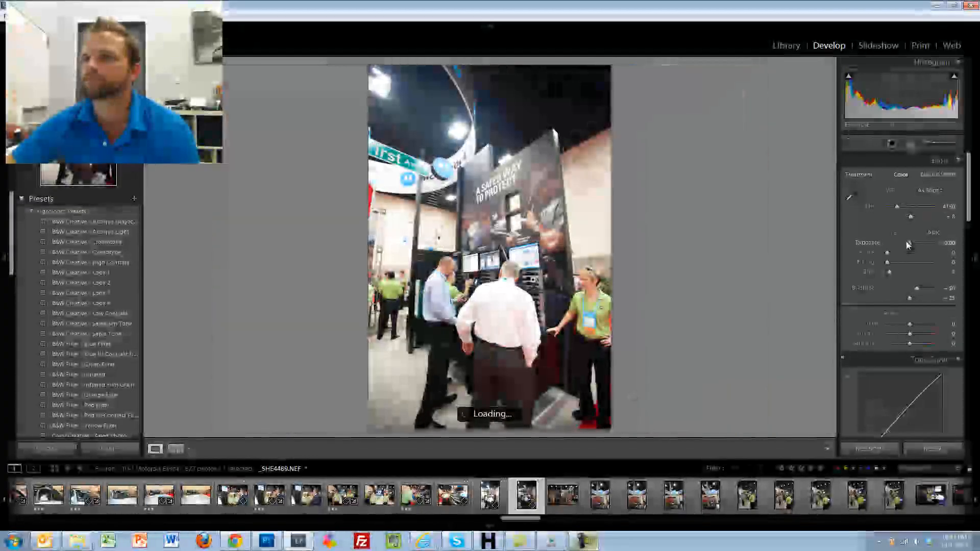
pyautogui.press('Right')
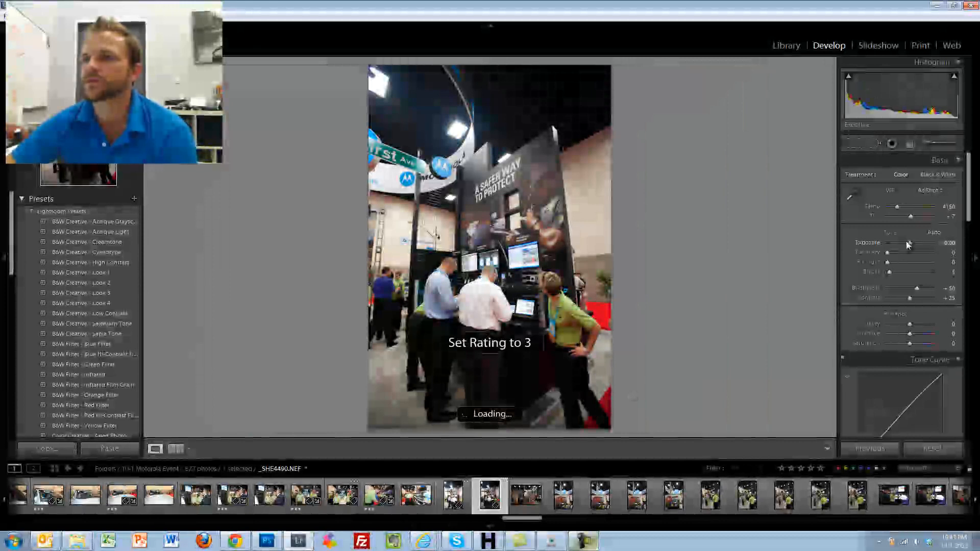
pyautogui.click(853, 144)
pyautogui.moveTo(610, 65); pyautogui.dragTo(590, 88)
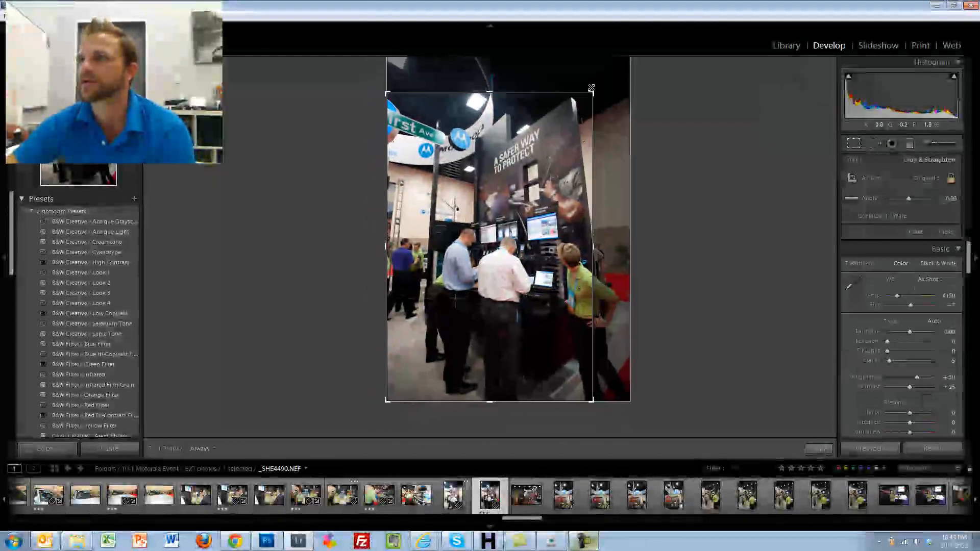
pyautogui.moveTo(575, 154); pyautogui.dragTo(547, 156)
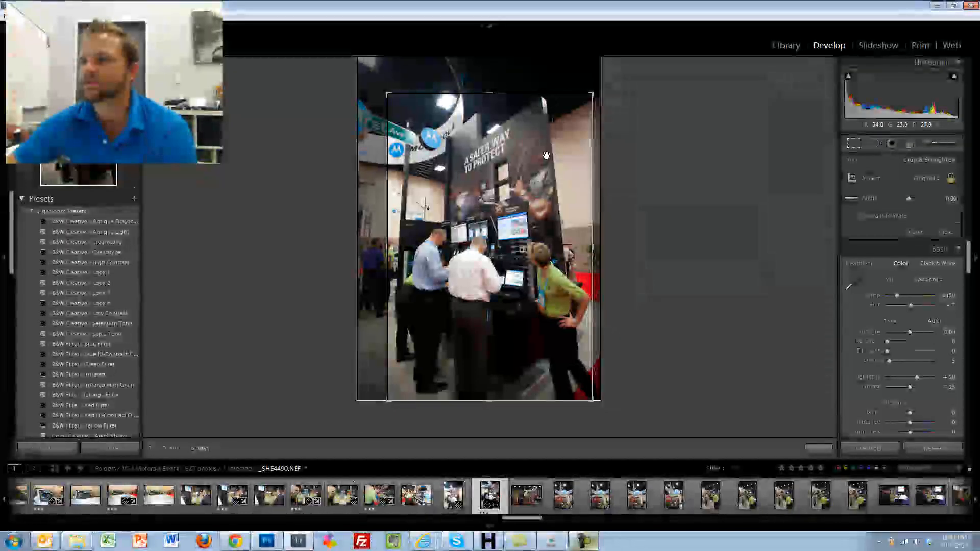
pyautogui.press('Return')
pyautogui.press('3')
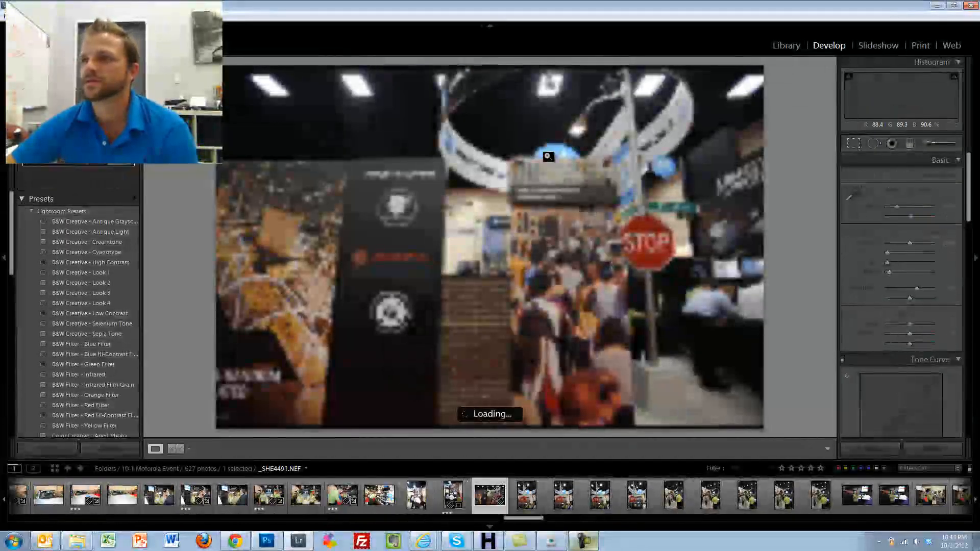
# - Review the crowd photo _SHE4491.NEF and rate the vertical stop-sign photo _SHE4492.NEF three stars
pyautogui.press('3')
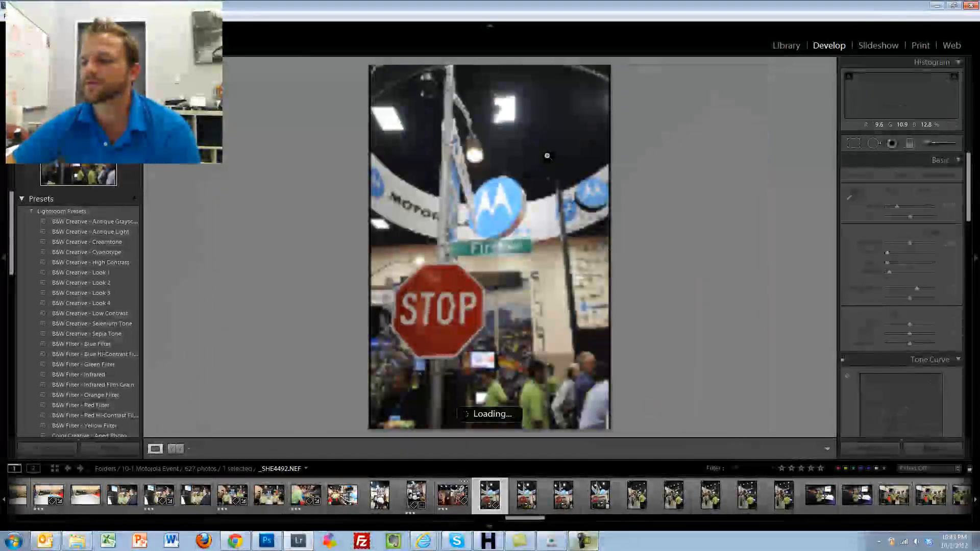
pyautogui.press('0')
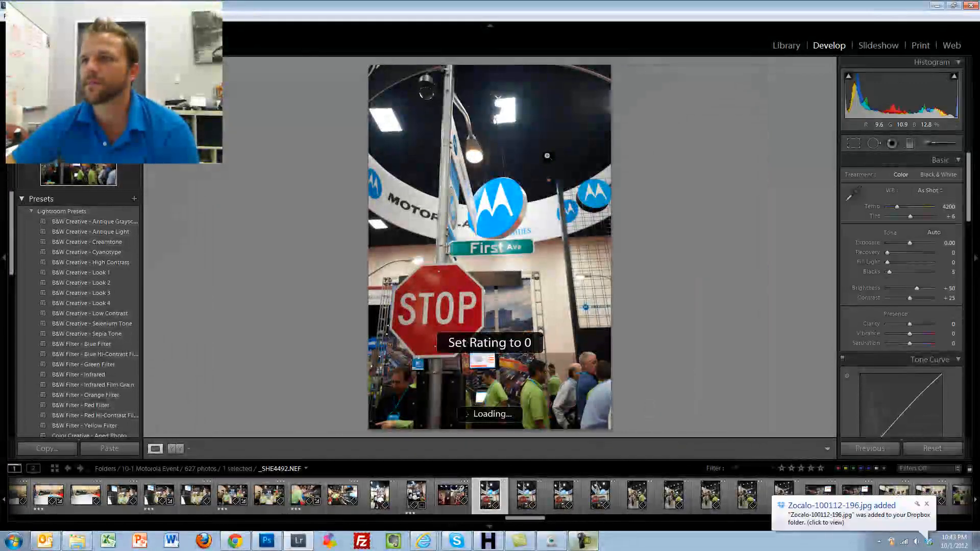
pyautogui.press('3')
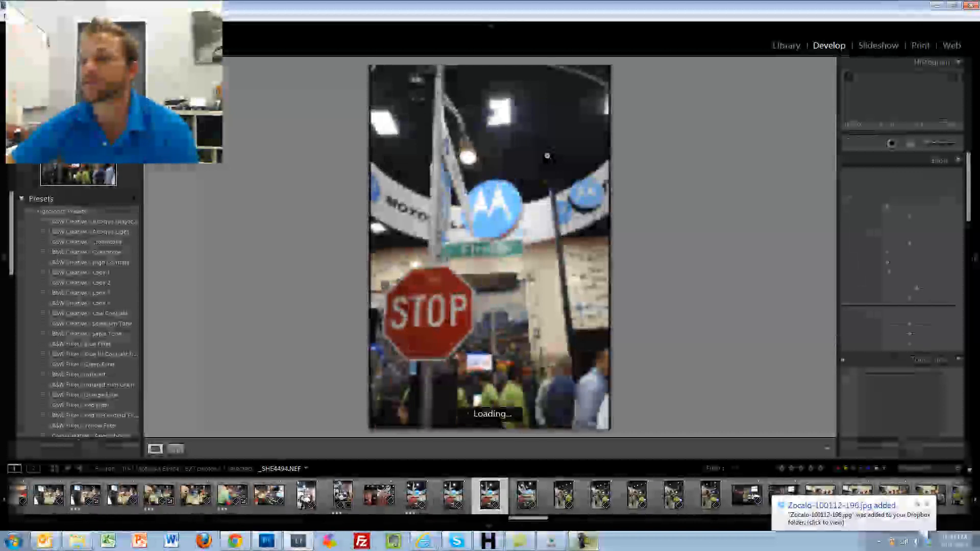
# - Review the vertical booth-aisle photos from _SHE4495.NEF to _SHE4500.NEF and the screen demonstration shots up to _SHE4502.NEF
pyautogui.press('Right')
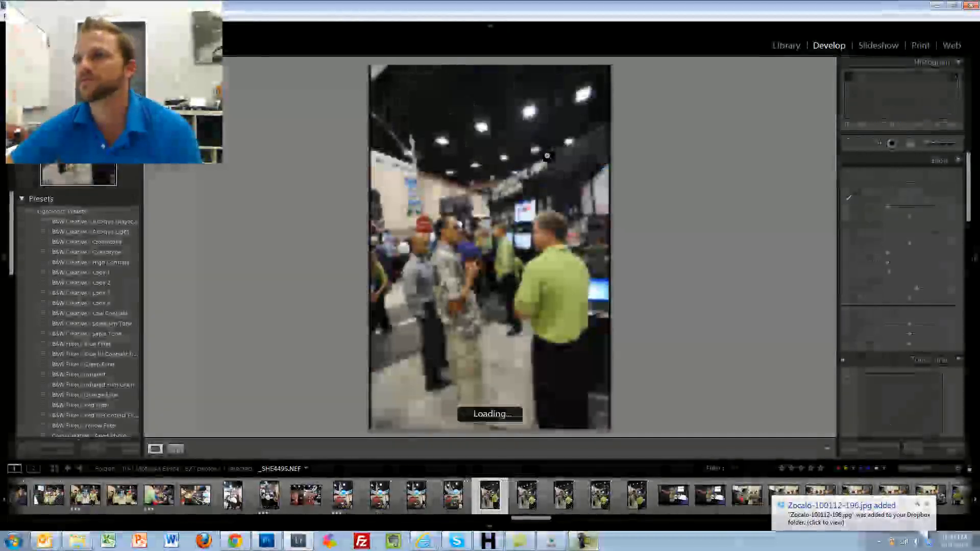
pyautogui.press('Right')
pyautogui.press('Right')
pyautogui.press('Right')
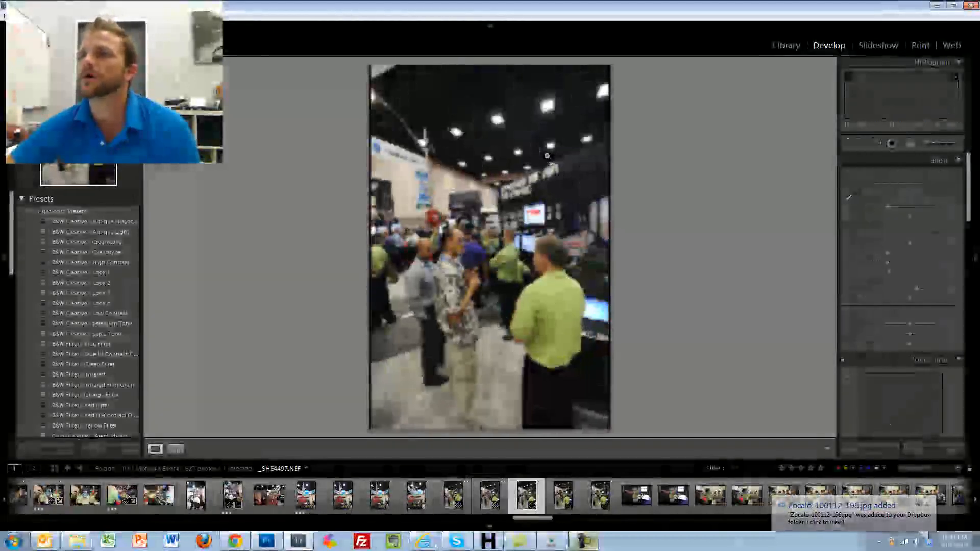
pyautogui.press('Right')
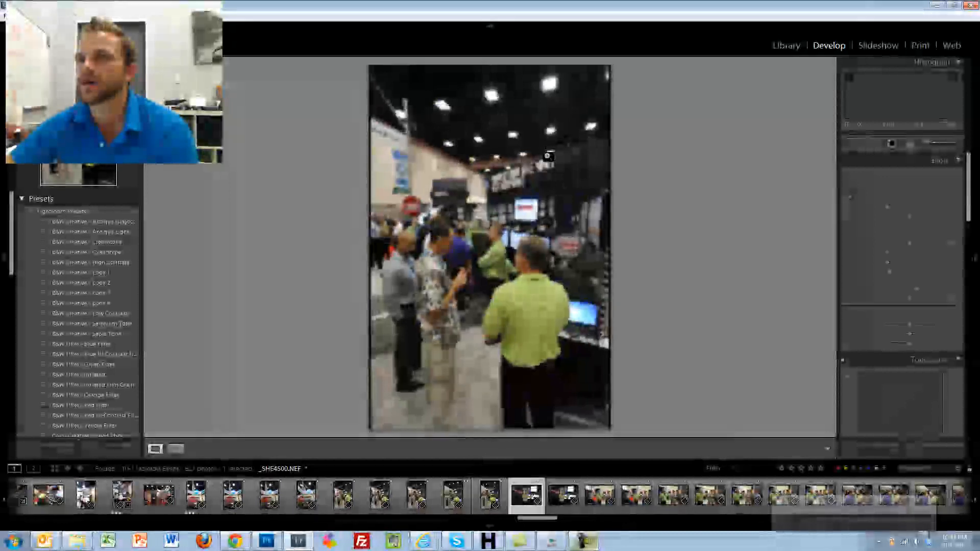
pyautogui.press('Right')
pyautogui.press('Right')
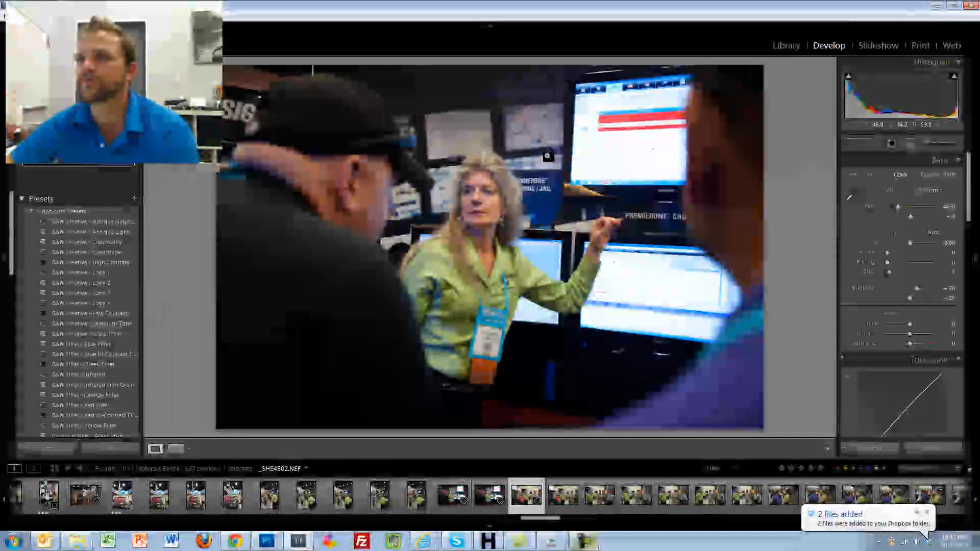
# - Rate the group photos _SHE4505.NEF, _SHE4506.NEF and _SHE4507.NEF three stars each
pyautogui.press('Right')
pyautogui.press('Right')
pyautogui.press('Right')
pyautogui.press('3')
pyautogui.press('Right')
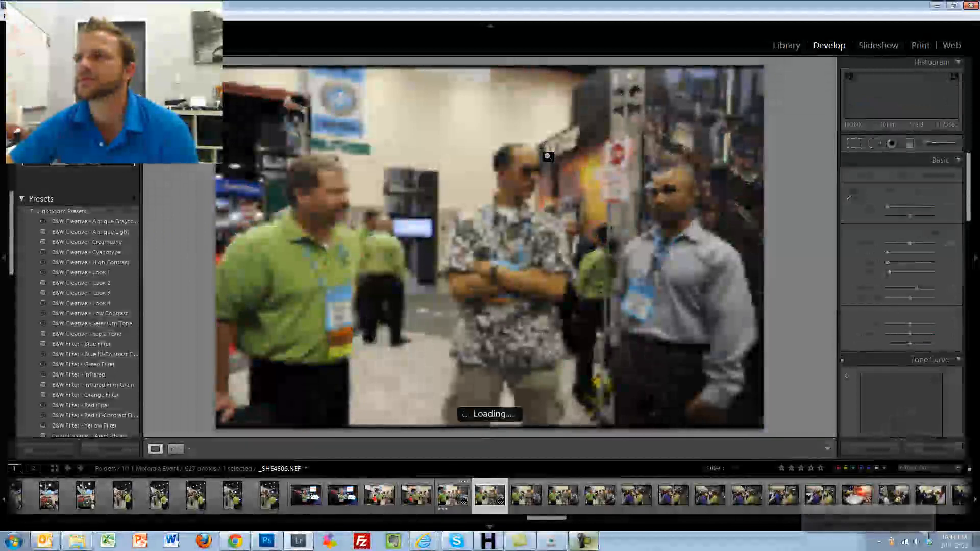
pyautogui.press('3')
pyautogui.press('Right')
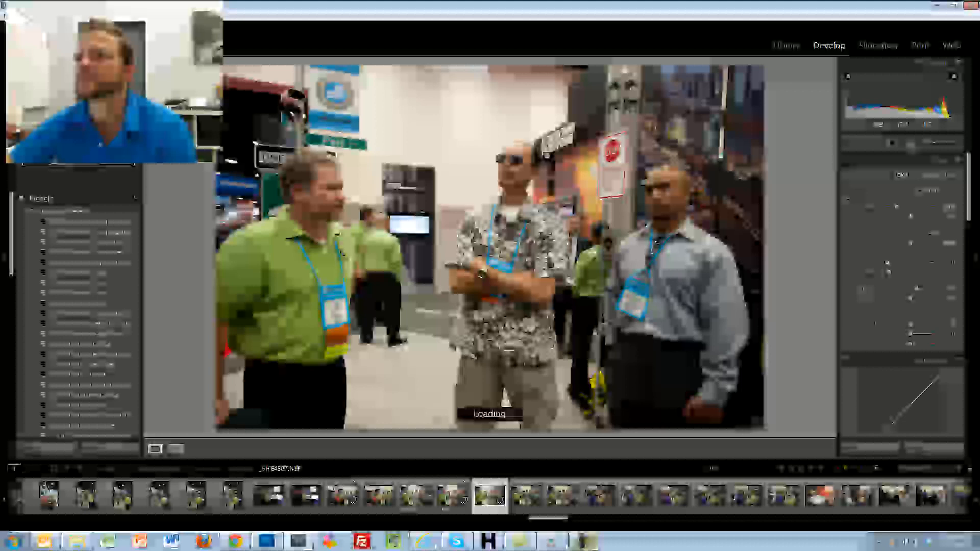
pyautogui.press('3')
# - Rate the purple-shirt and green-shirt conversation photos _SHE4510.NEF and _SHE4514.NEF three stars, leaving the similar shots between them unrated
pyautogui.press('Right')
pyautogui.press('Right')
pyautogui.press('Right')
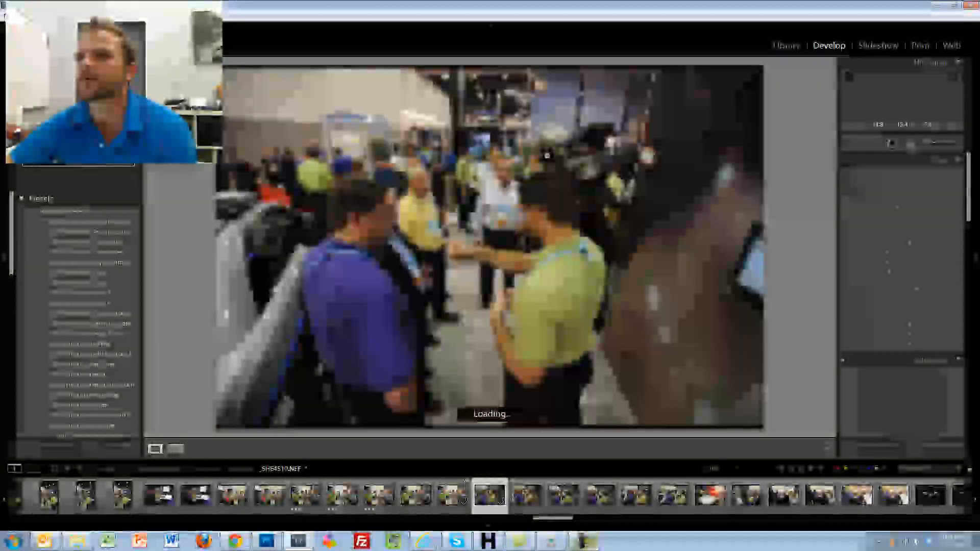
pyautogui.press('3')
pyautogui.press('Right')
pyautogui.press('Right')
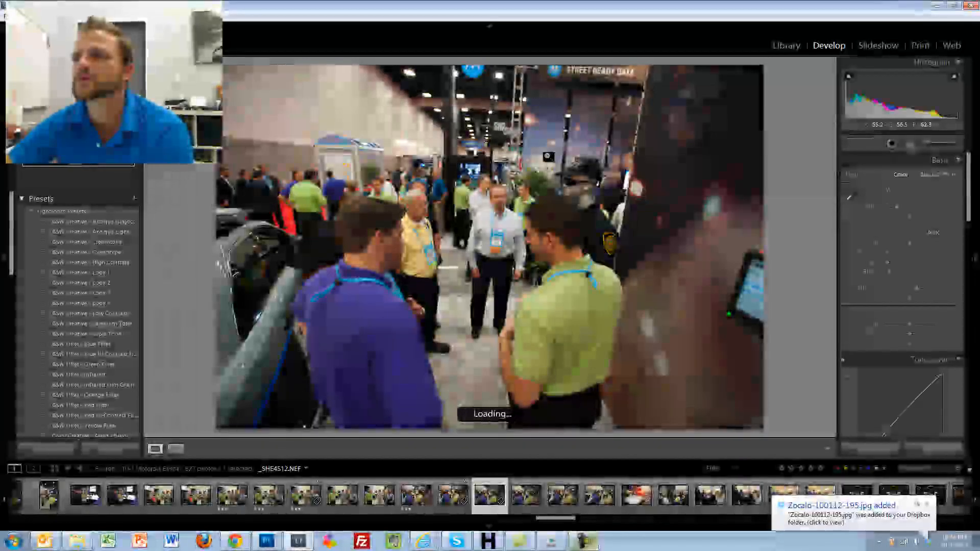
pyautogui.press('Right')
pyautogui.press('Right')
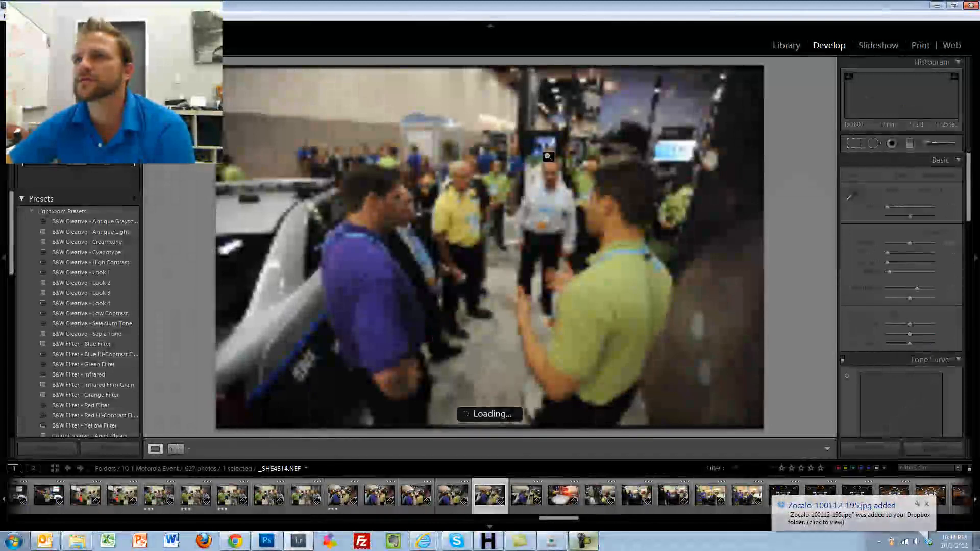
pyautogui.press('3')
# - Pass over the police car photo, inspect the crowd photo _SHE4517.NEF up close, and rate the group photo _SHE4518.NEF three stars
pyautogui.press('Right')
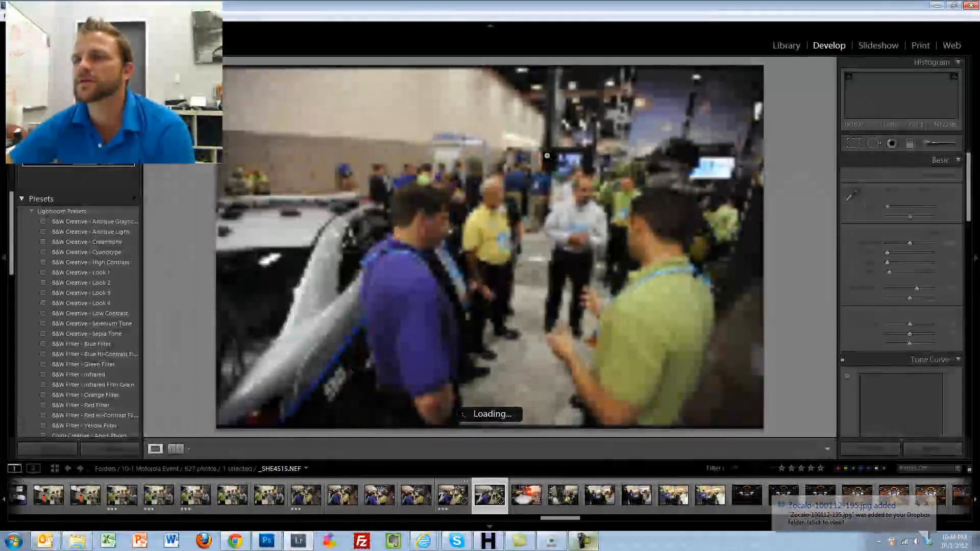
pyautogui.press('Right')
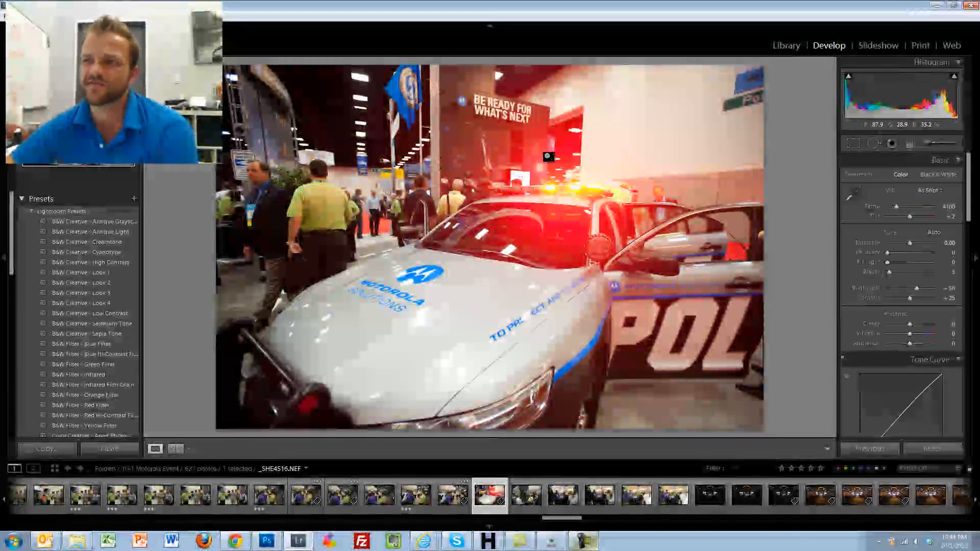
pyautogui.press('Right')
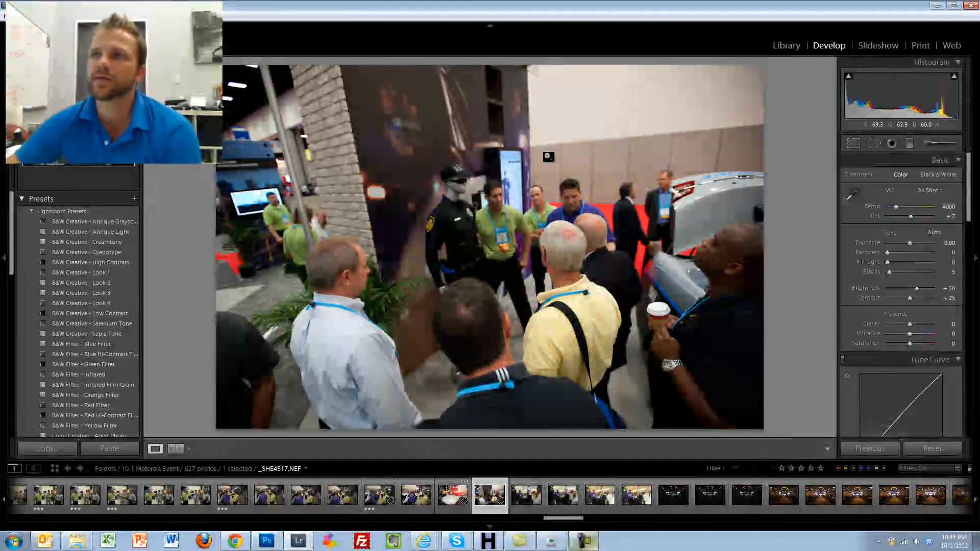
pyautogui.click(567, 234)
pyautogui.click(567, 234)
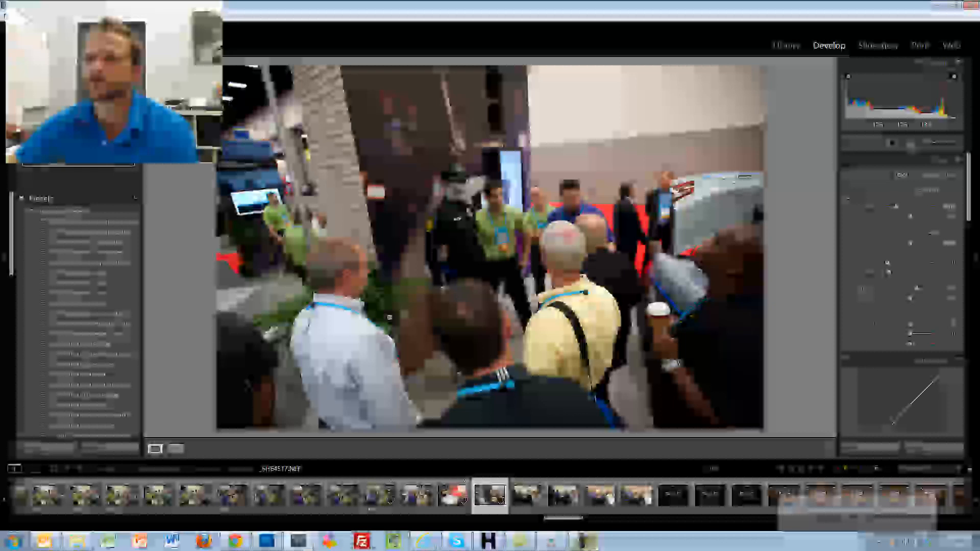
pyautogui.press('Right')
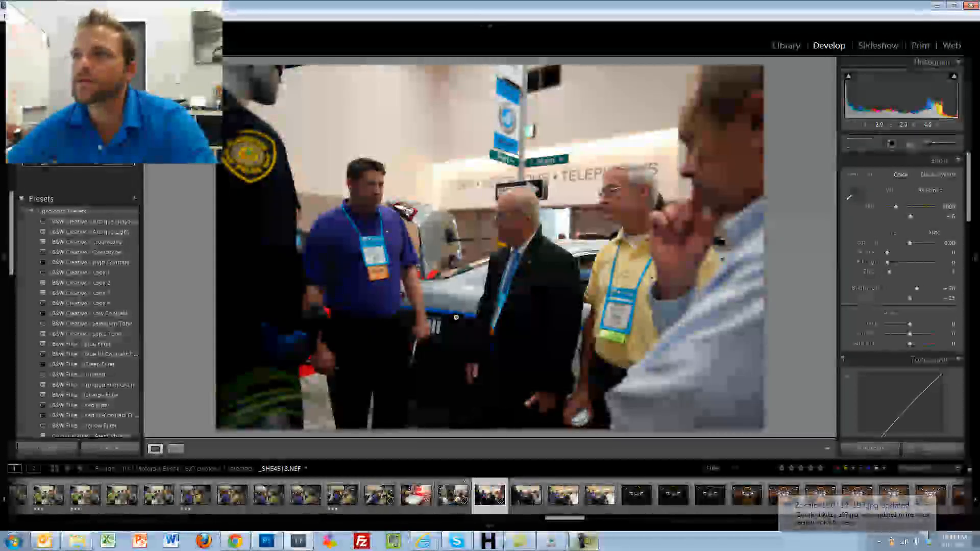
pyautogui.press('3')
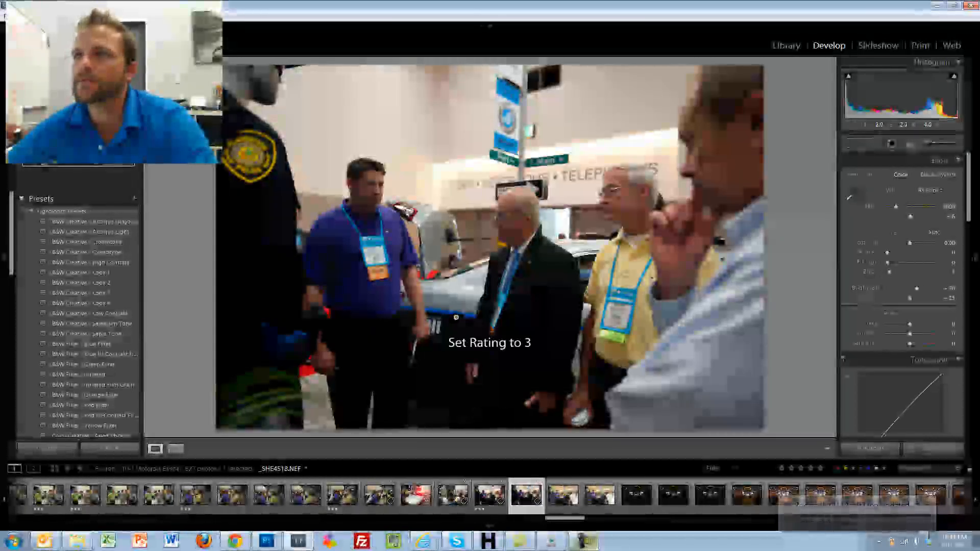
# - Skip the remaining similar group shots, rate the dark ballroom photo _SHE4522.NEF three stars and raise its exposure to +0.80
pyautogui.press('Right')
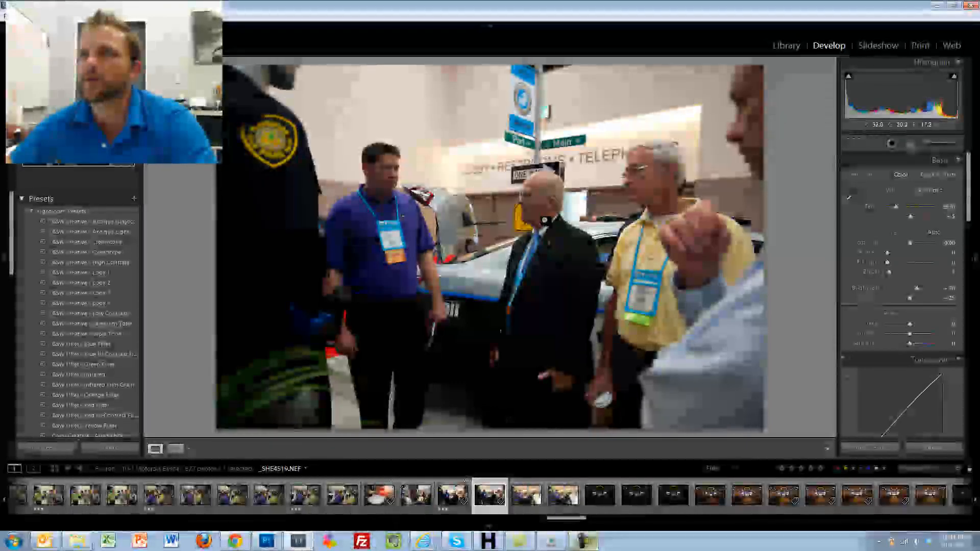
pyautogui.press('Right')
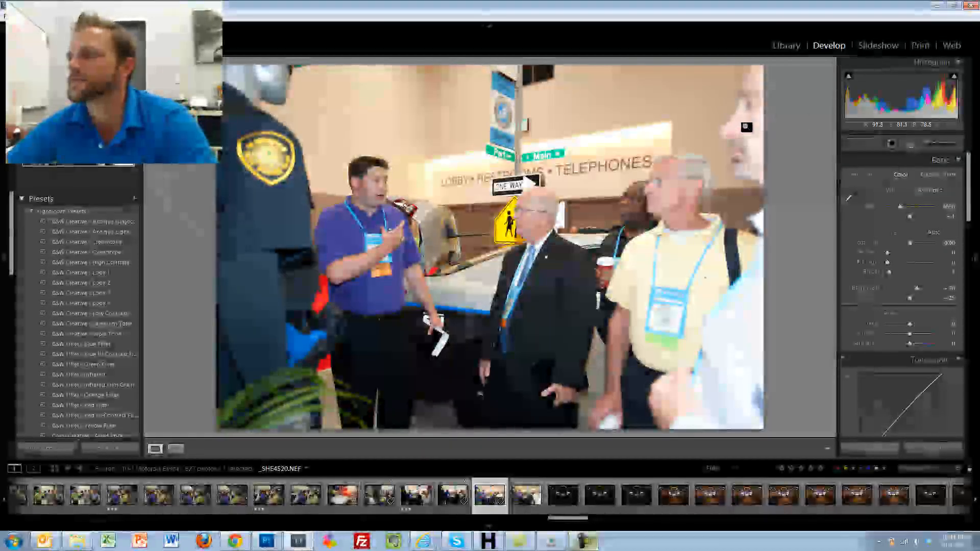
pyautogui.press('Right')
pyautogui.press('Right')
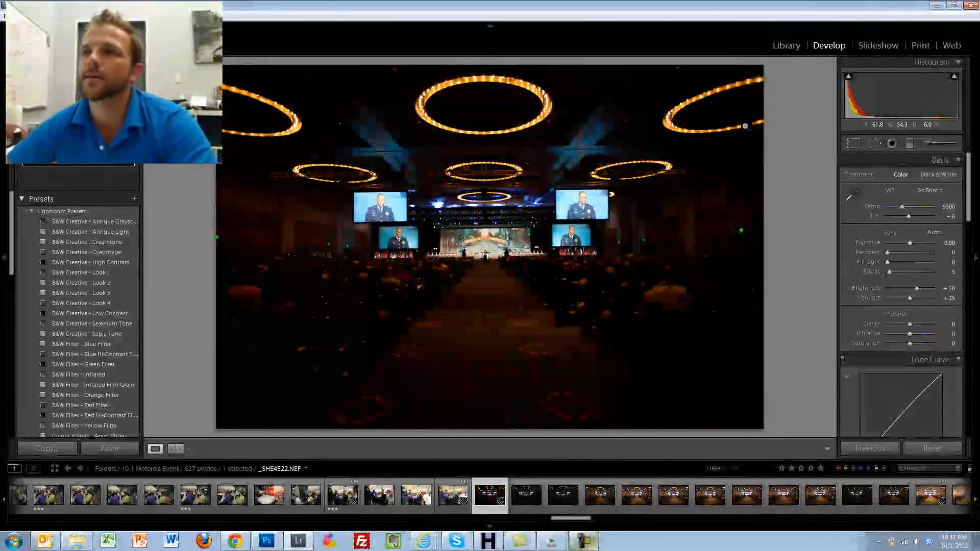
pyautogui.press('3')
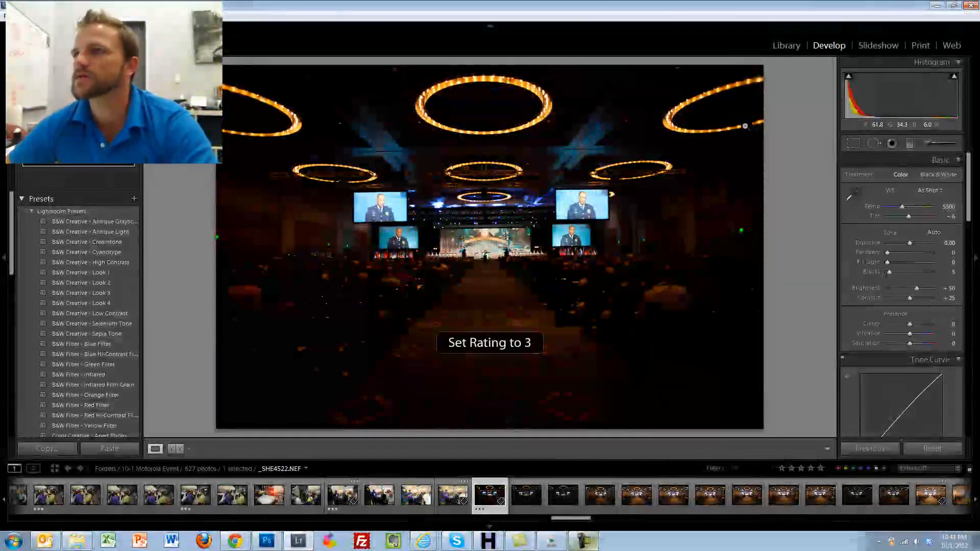
pyautogui.moveTo(909, 244); pyautogui.dragTo(913, 244)
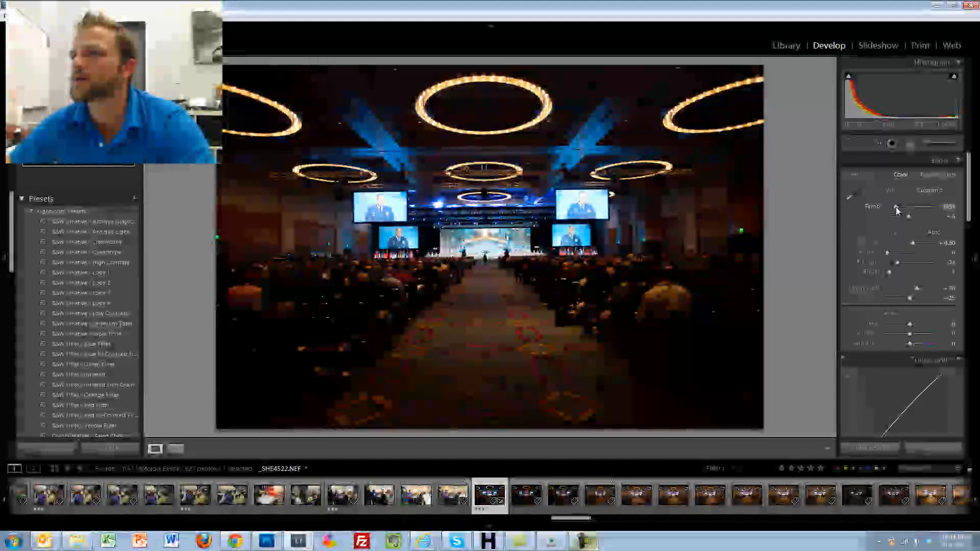
# - Rate the wide ballroom photo _SHE4522 3 stars and review the following ballroom shots up to stage photo _SHE4536
pyautogui.press('3')
pyautogui.press('Right')
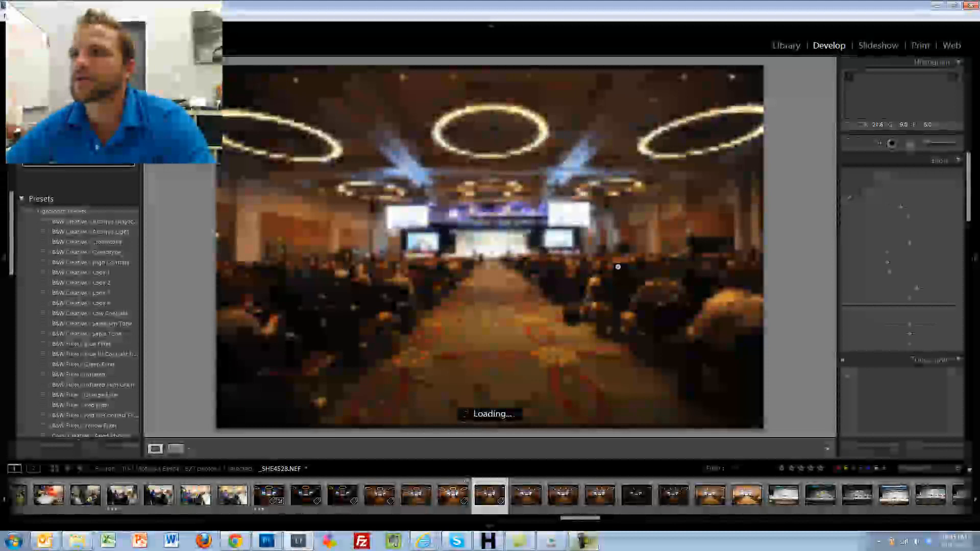
pyautogui.press('Right')
pyautogui.press('Right')
pyautogui.press('Right')
pyautogui.press('Right')
pyautogui.press('Right')
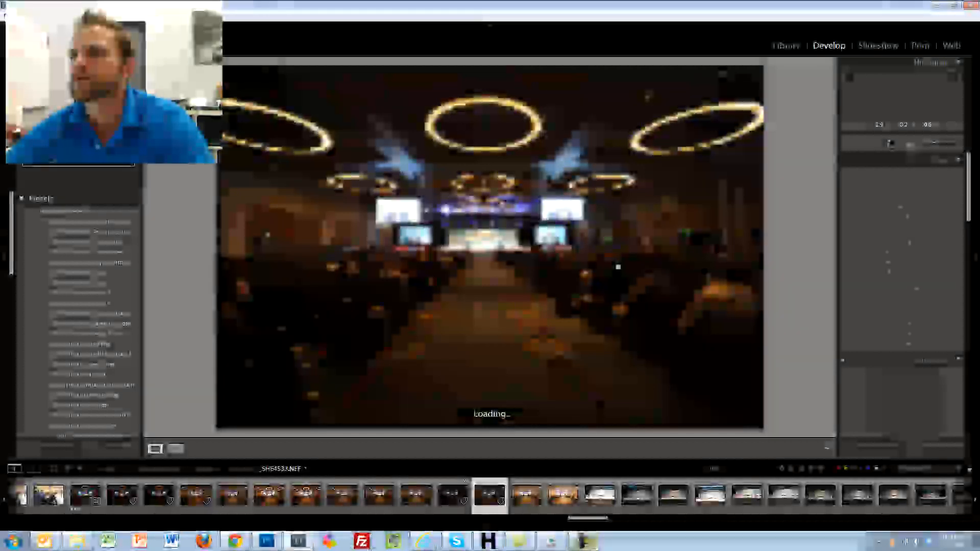
pyautogui.press('Right')
pyautogui.press('Right')
pyautogui.press('Right')
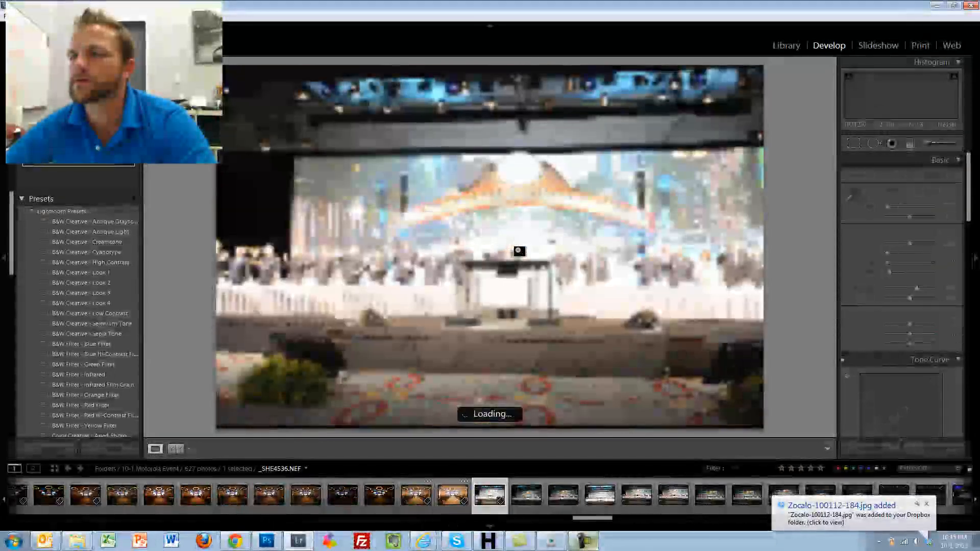
# - Go through the stage photos to _SHE4542 and straighten it along the front edge of the stage
pyautogui.press('Right')
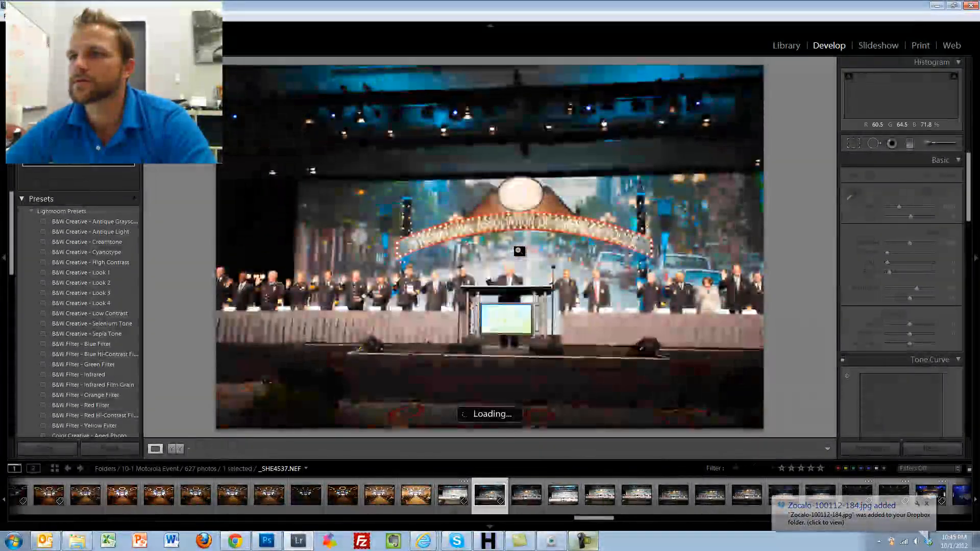
pyautogui.press('Right')
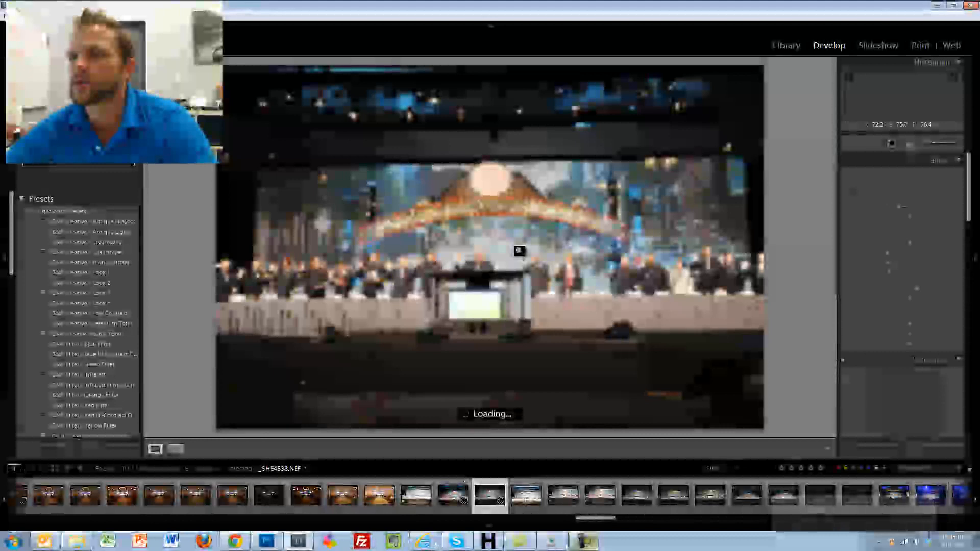
pyautogui.press('Right')
pyautogui.press('Right')
pyautogui.press('Right')
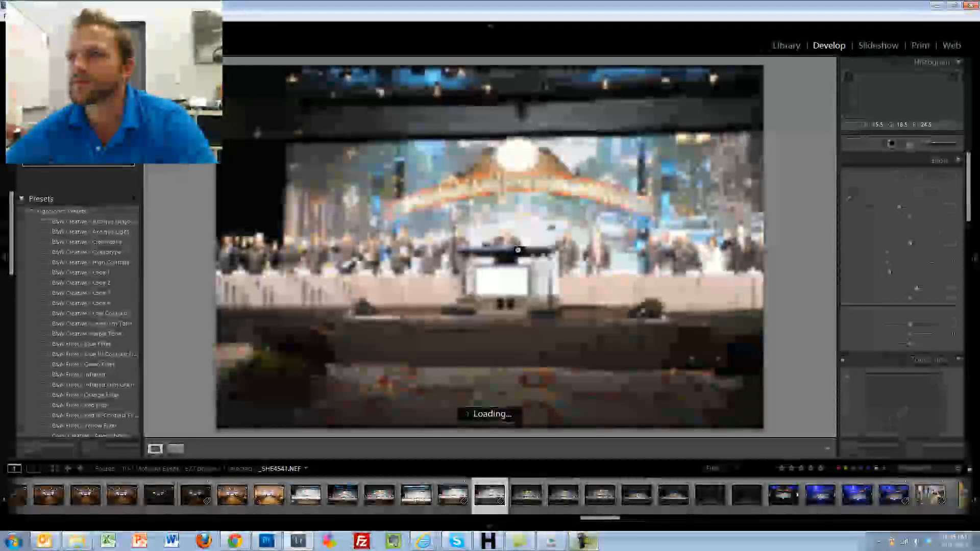
pyautogui.press('Right')
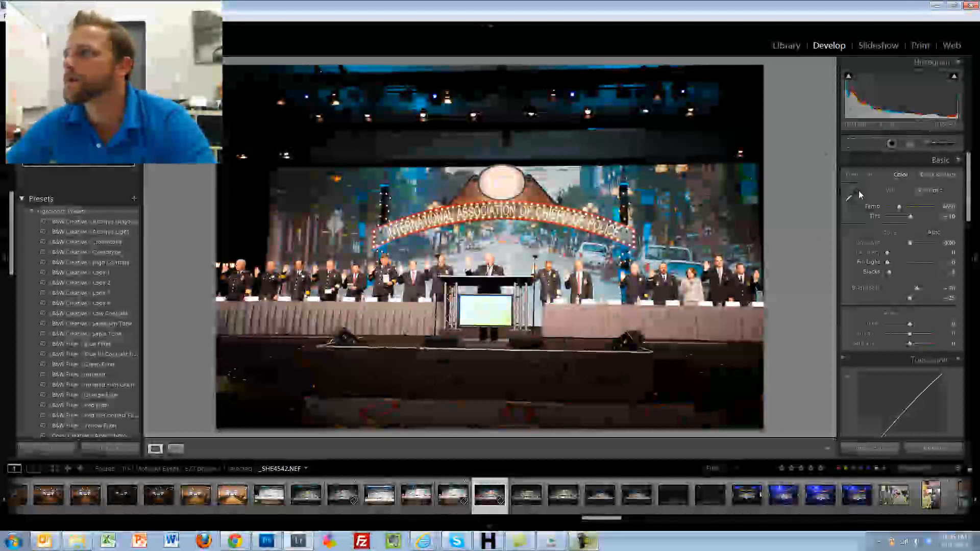
pyautogui.click(853, 145)
pyautogui.click(852, 199)
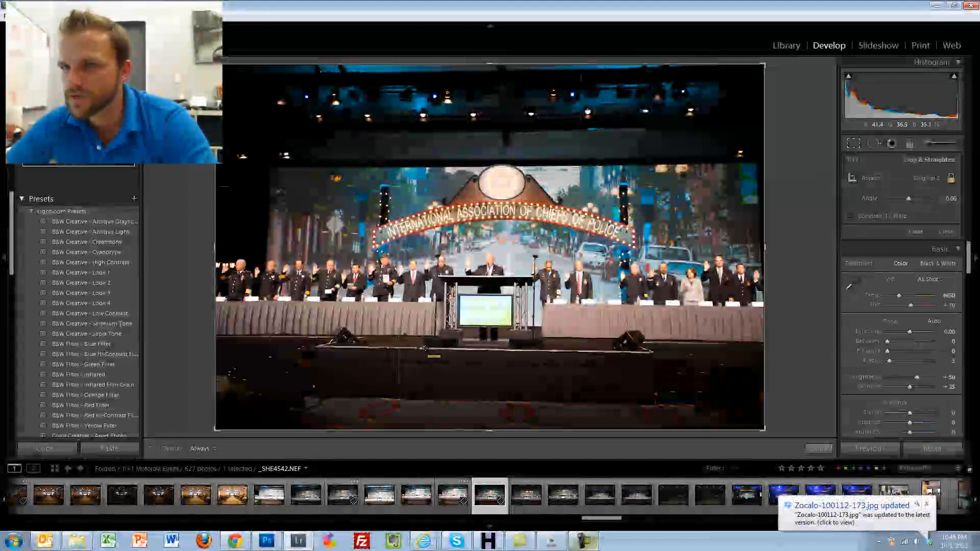
pyautogui.moveTo(542, 351); pyautogui.dragTo(543, 351)
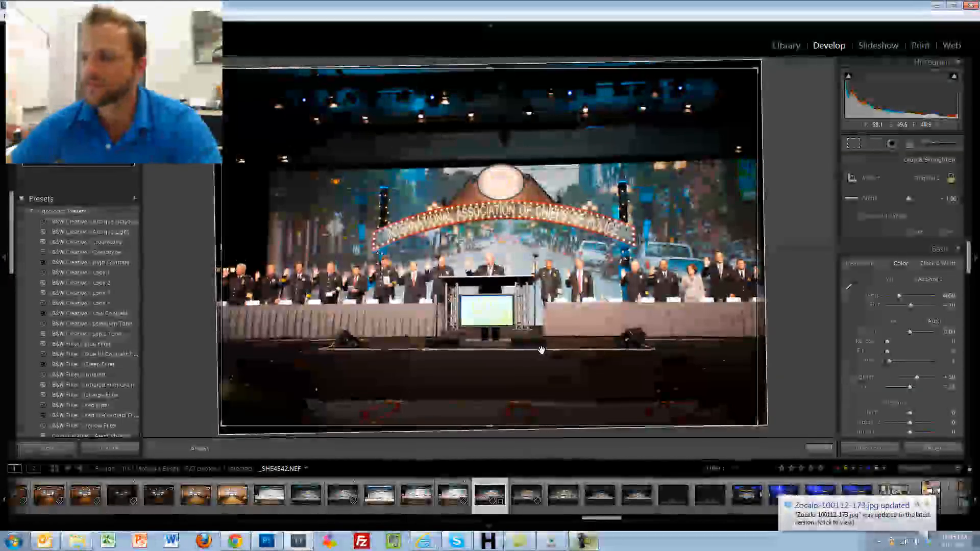
pyautogui.press('Return')
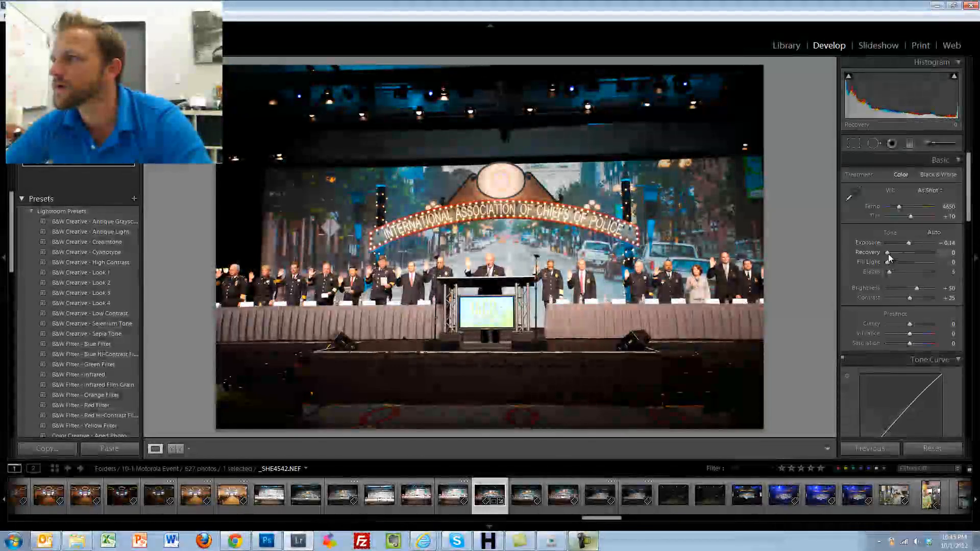
# - Set Recovery to about 34 on _SHE4542, check the speaker's sharpness up close and rate the photo 3 stars
pyautogui.moveTo(888, 253); pyautogui.dragTo(903, 253)
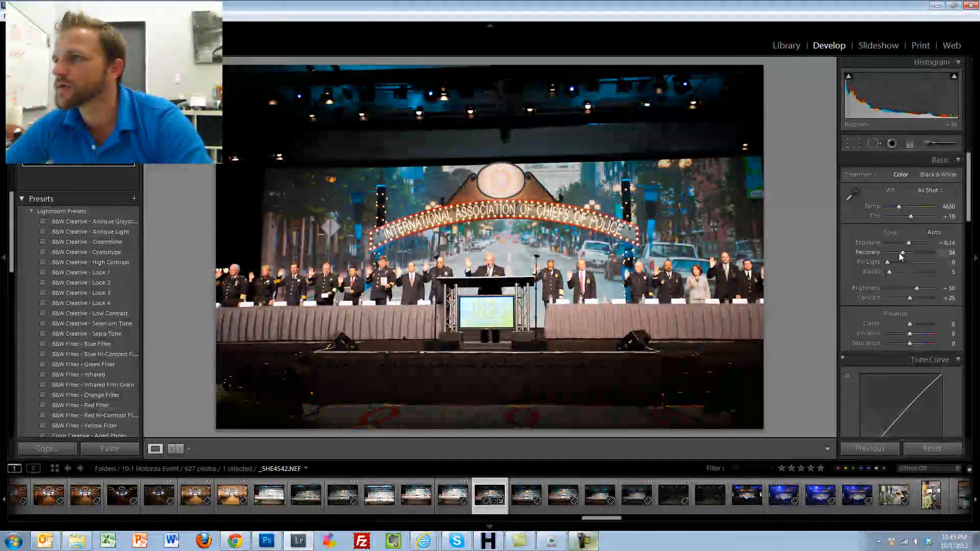
pyautogui.click(483, 265)
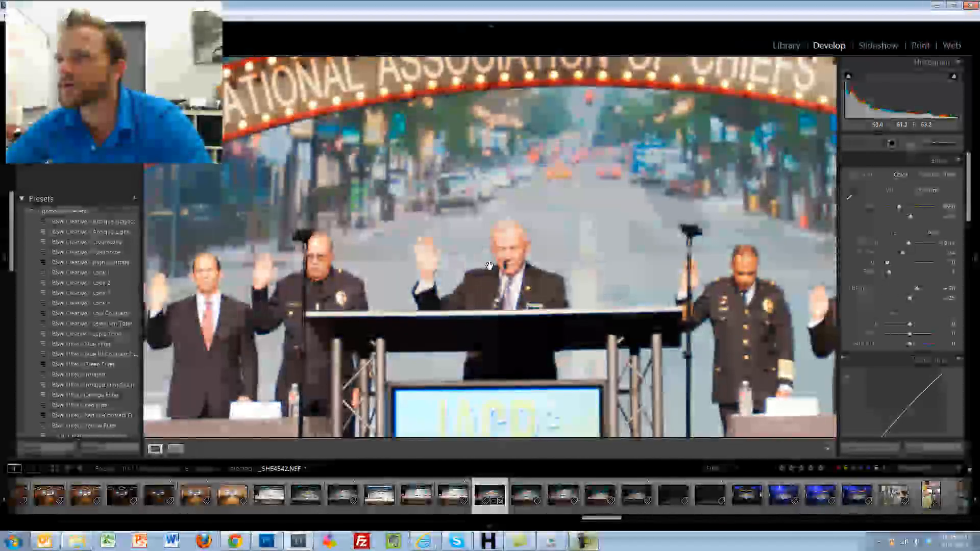
pyautogui.click(484, 266)
pyautogui.press('3')
# - Review the remaining wide stage photos and the dark blue-lit shots up to the vertical podium photo _SHE4549
pyautogui.press('Right')
pyautogui.press('Right')
pyautogui.press('Right')
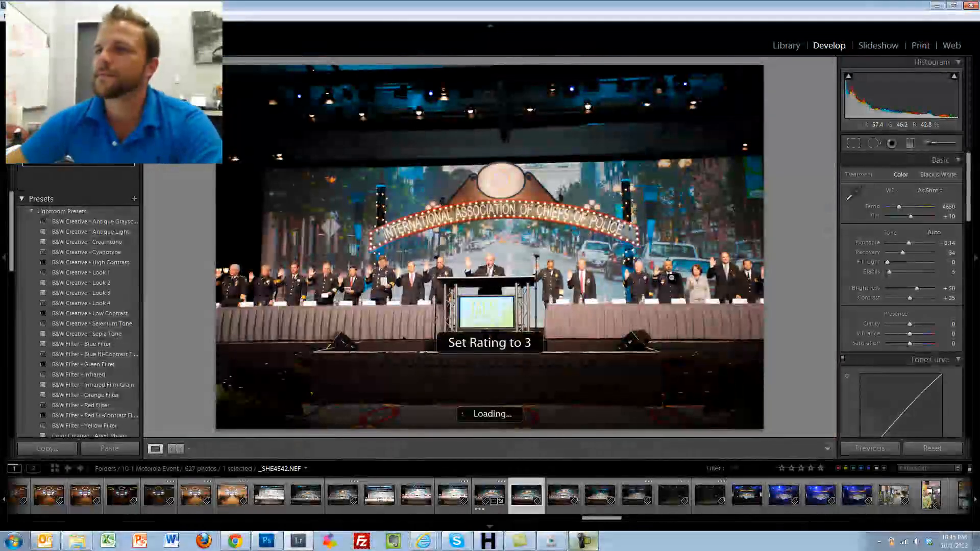
pyautogui.press('Right')
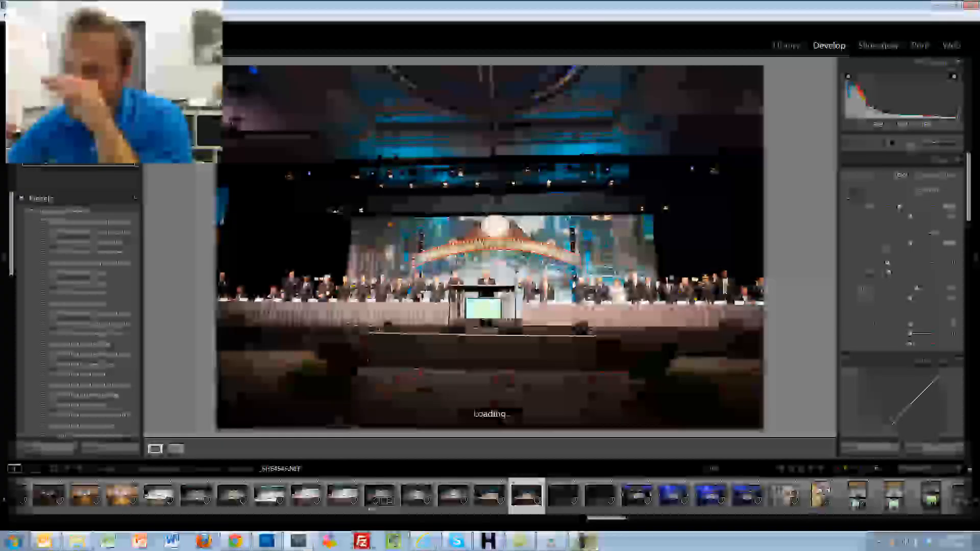
pyautogui.press('Right')
pyautogui.press('Right')
pyautogui.press('Right')
pyautogui.press('Right')
pyautogui.press('Right')
pyautogui.press('Right')
pyautogui.press('Right')
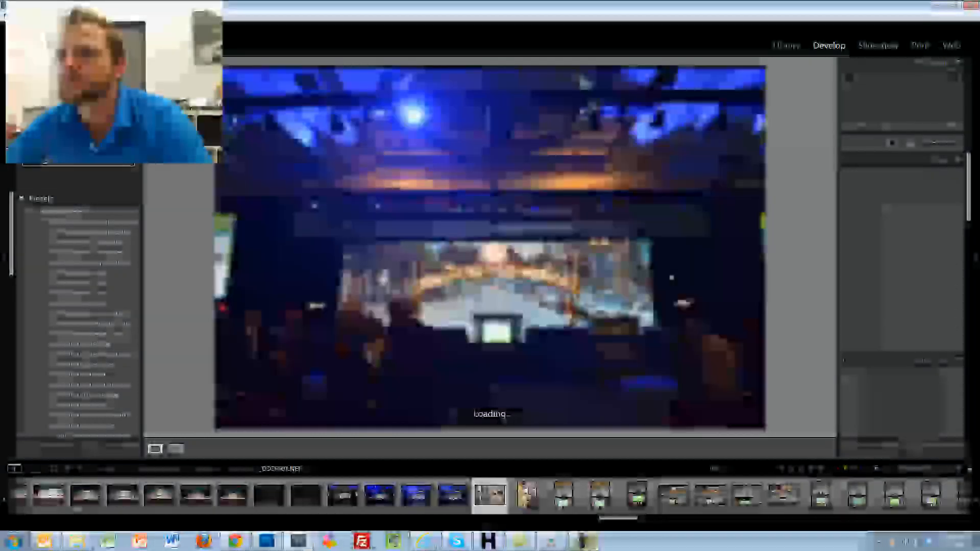
pyautogui.press('Right')
pyautogui.press('Right')
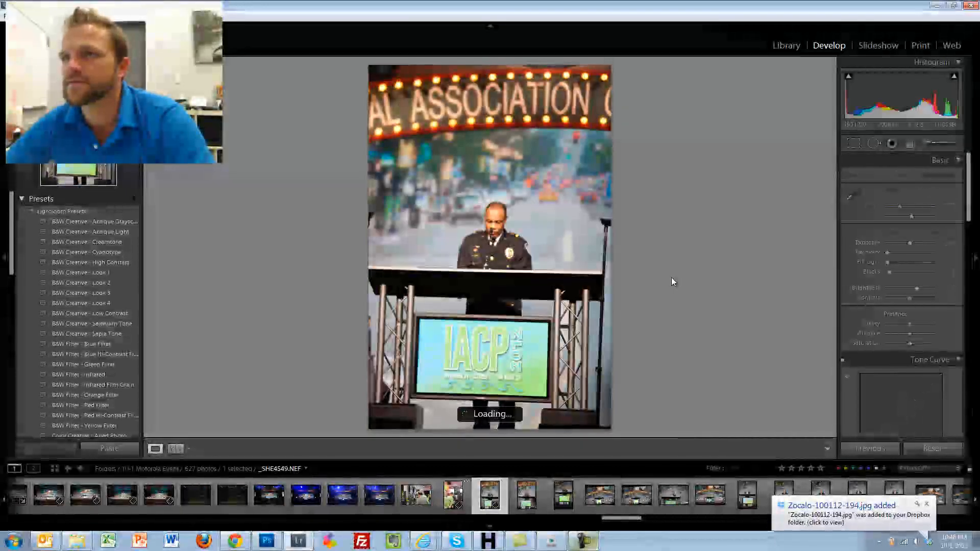
# - Compare the podium speaker photos up to _SHE4557 and rate that one 3 stars
pyautogui.press('Right')
pyautogui.press('Right')
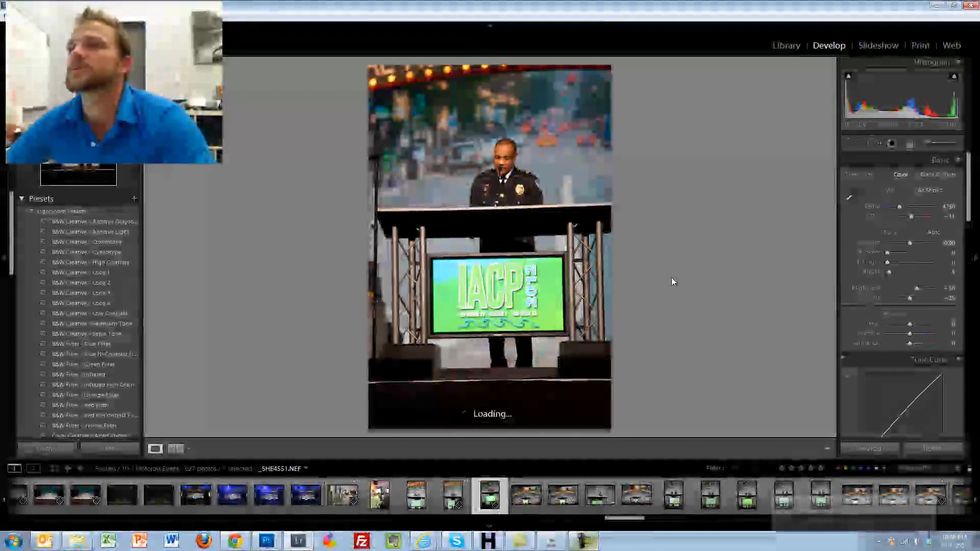
pyautogui.press('Right')
pyautogui.press('Right')
pyautogui.press('Right')
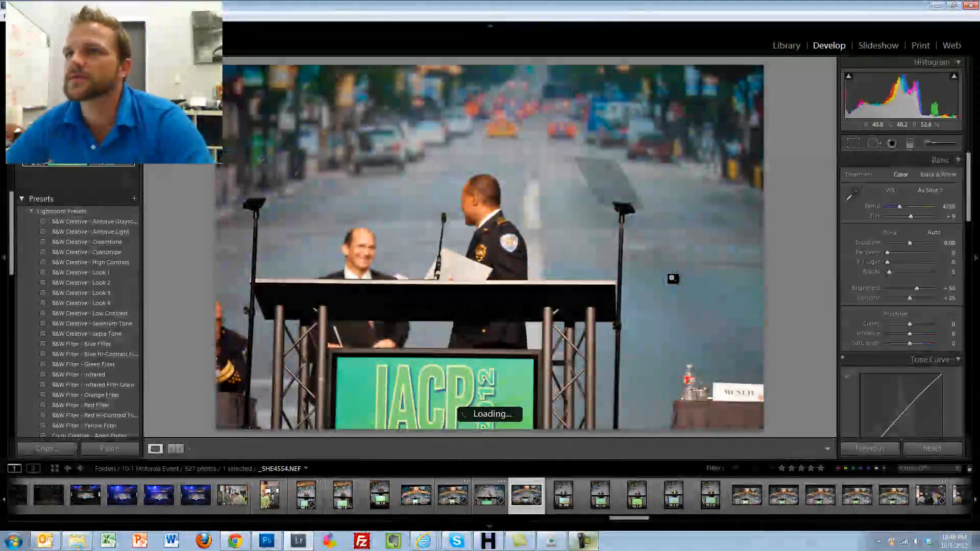
pyautogui.press('Right')
pyautogui.press('Right')
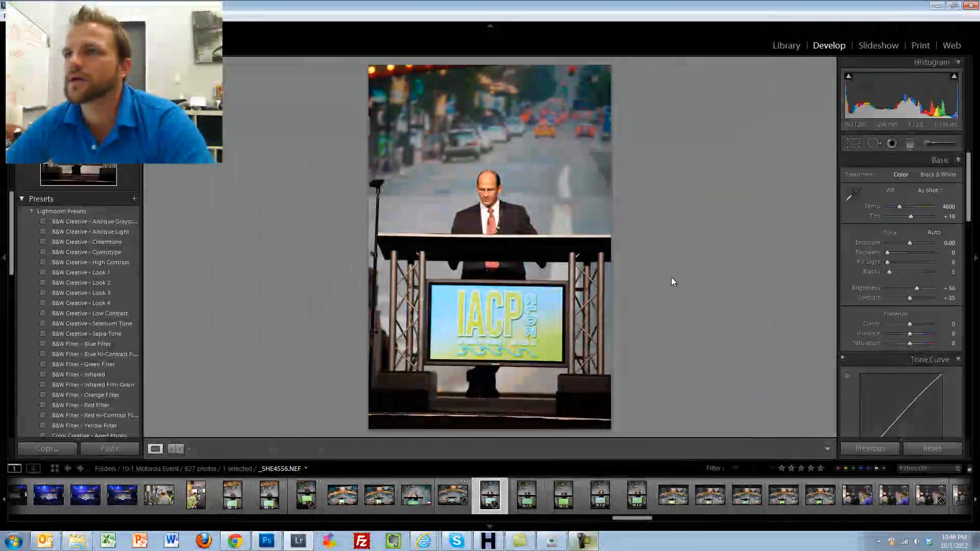
pyautogui.press('Right')
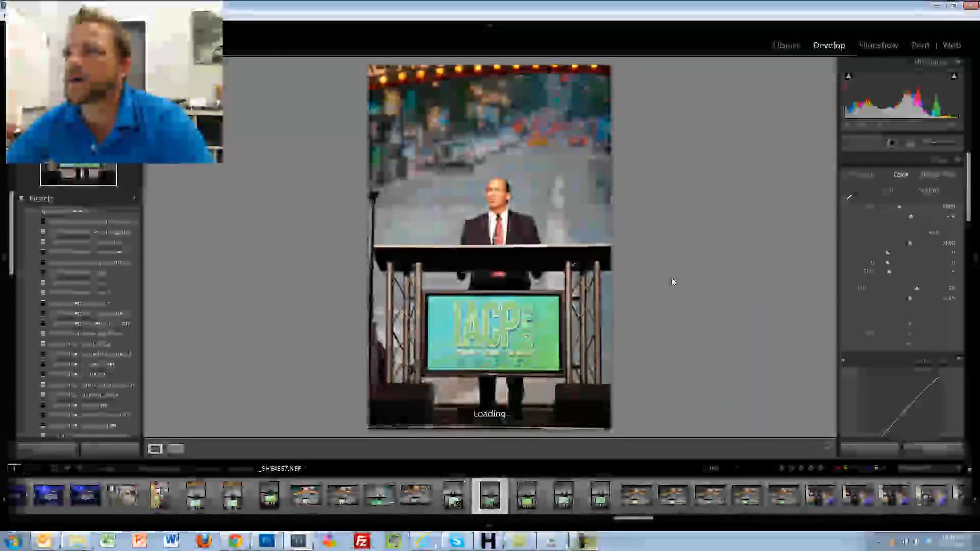
pyautogui.press('3')
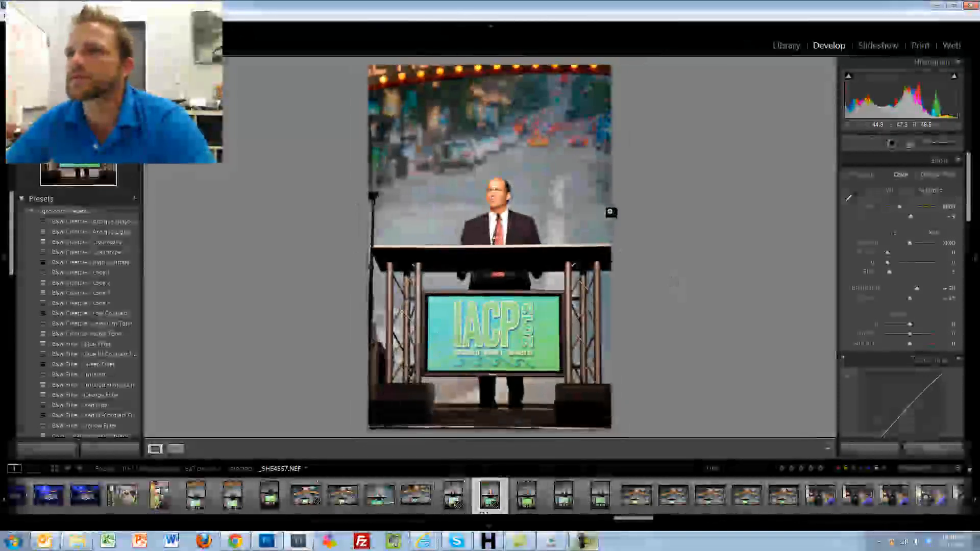
# - Find the wide arch and podium photo _SHE4561, rate it 3 stars and check its framing with the crop overlay
pyautogui.press('Right')
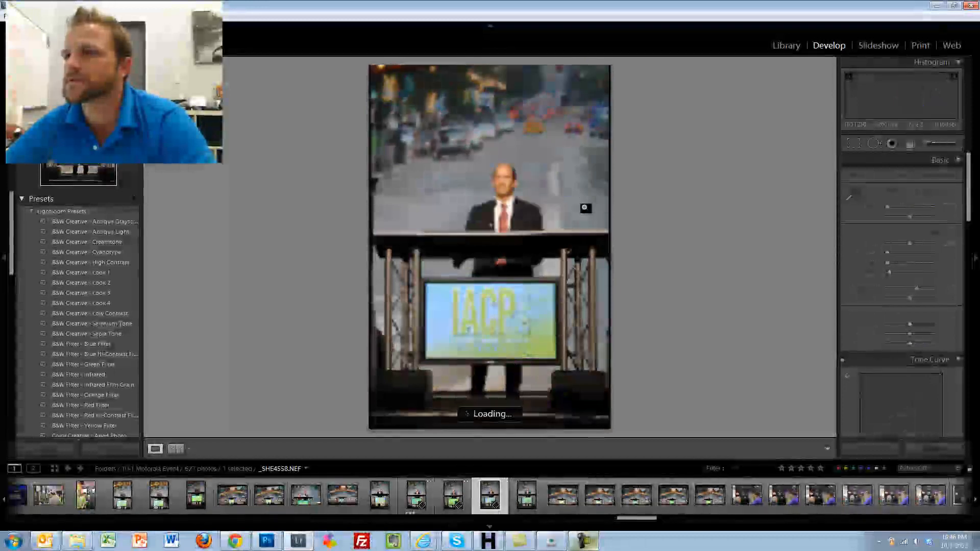
pyautogui.press('Right')
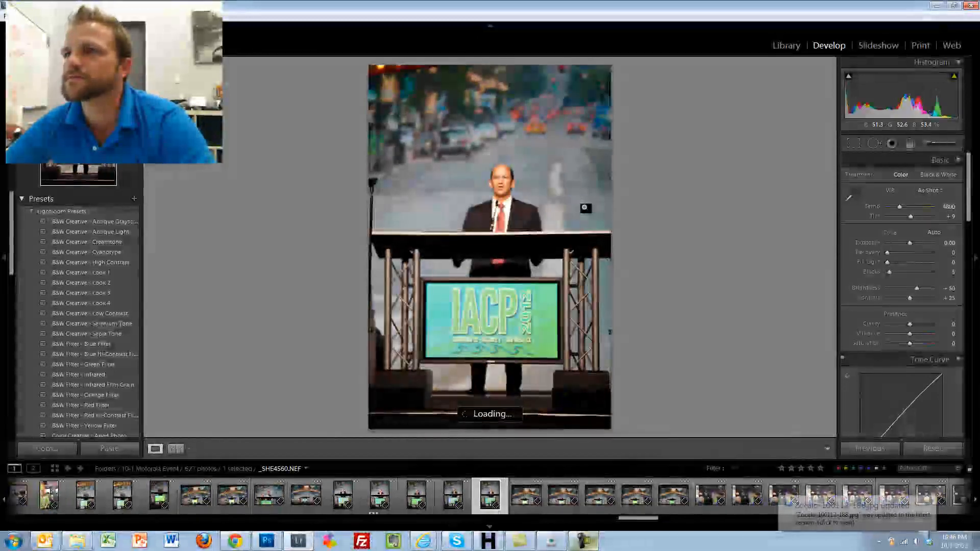
pyautogui.press('Right')
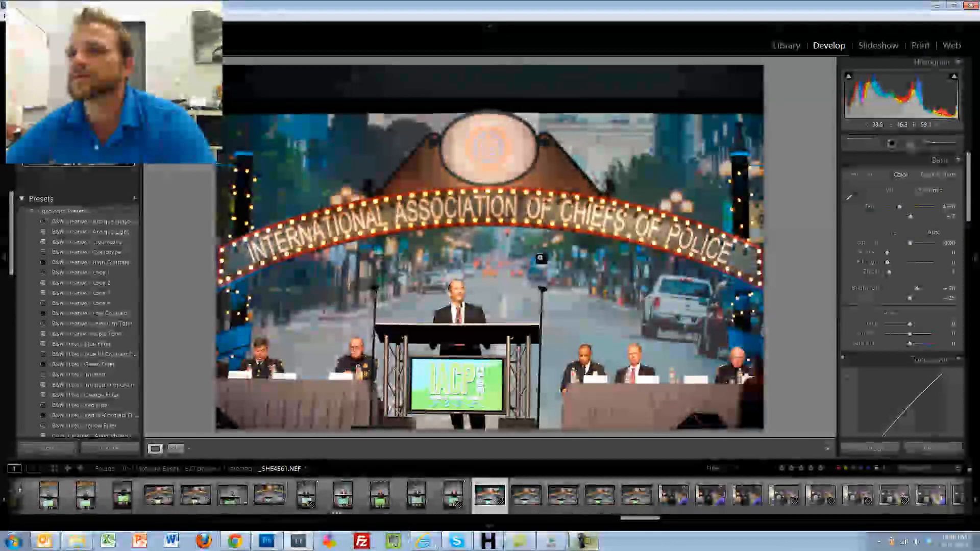
pyautogui.press('3')
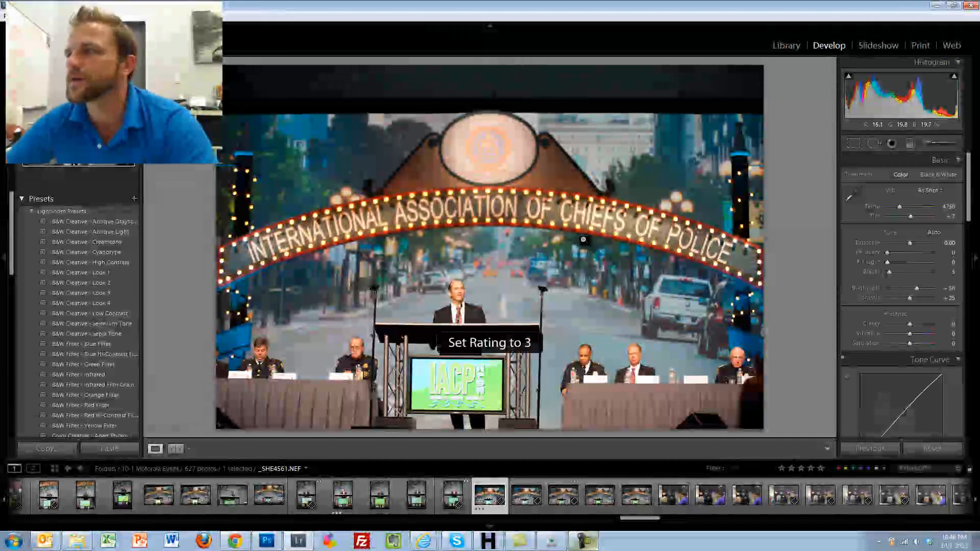
pyautogui.click(859, 148)
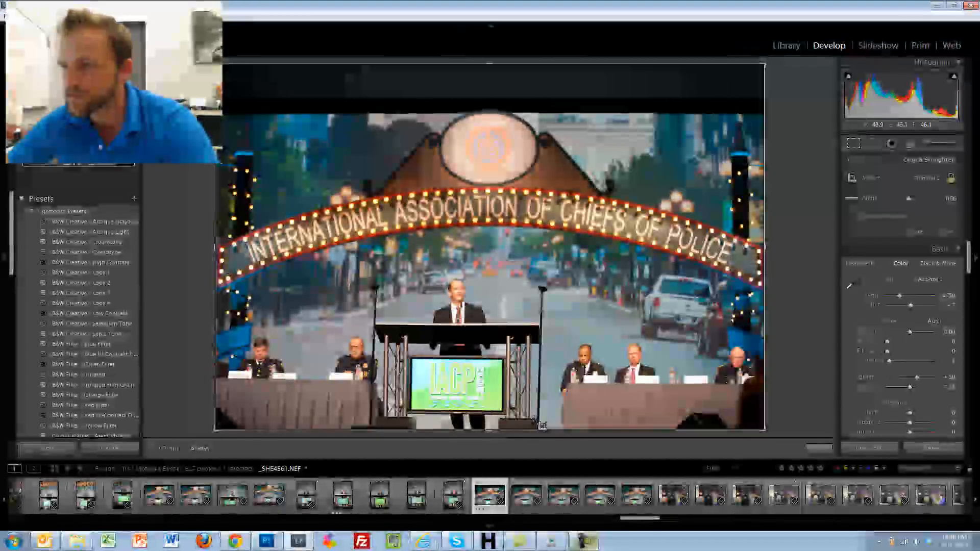
pyautogui.press('r')
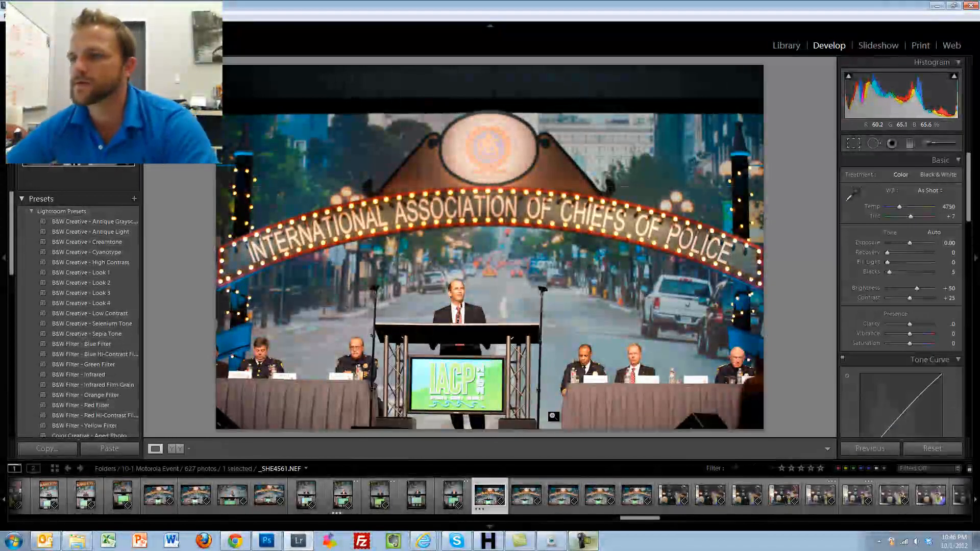
pyautogui.press('3')
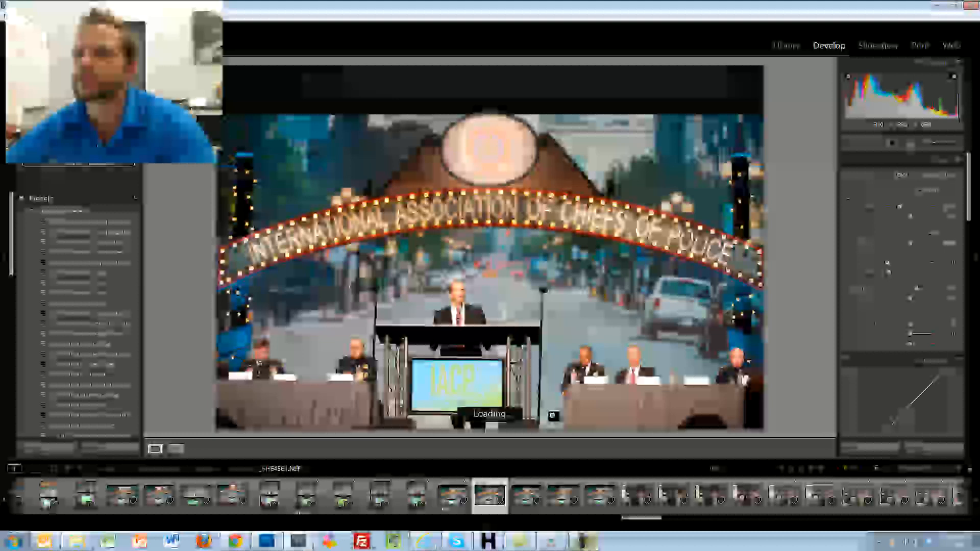
# - Review the rest of the arch shots and the police mannequin series up to _DSC9612
pyautogui.press('Right')
pyautogui.press('Right')
pyautogui.press('Right')
pyautogui.press('Right')
pyautogui.press('Right')
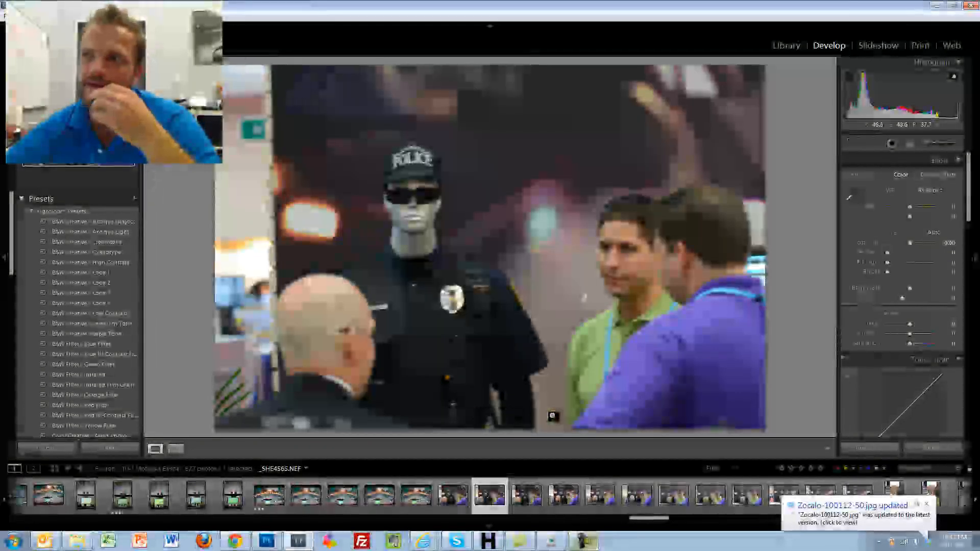
pyautogui.press('Right')
pyautogui.press('Right')
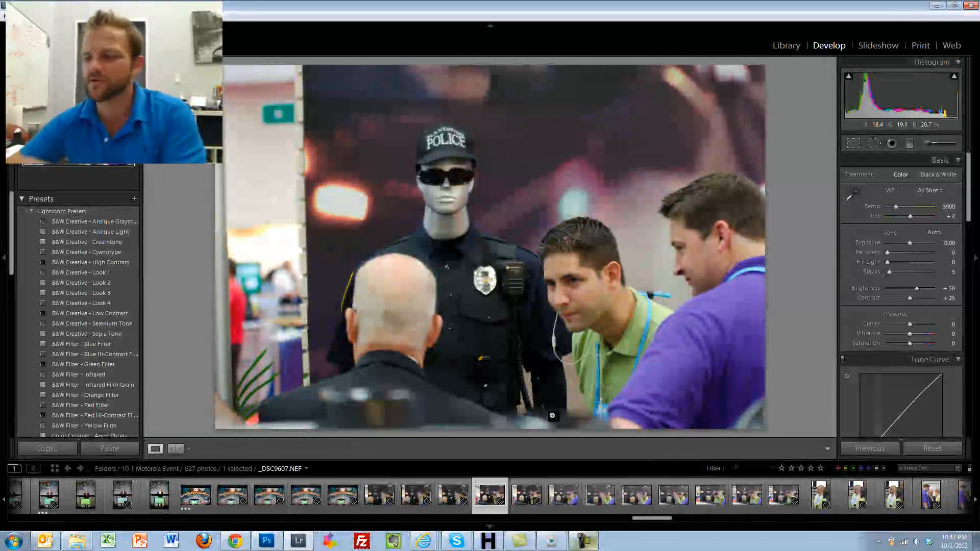
pyautogui.press('Right')
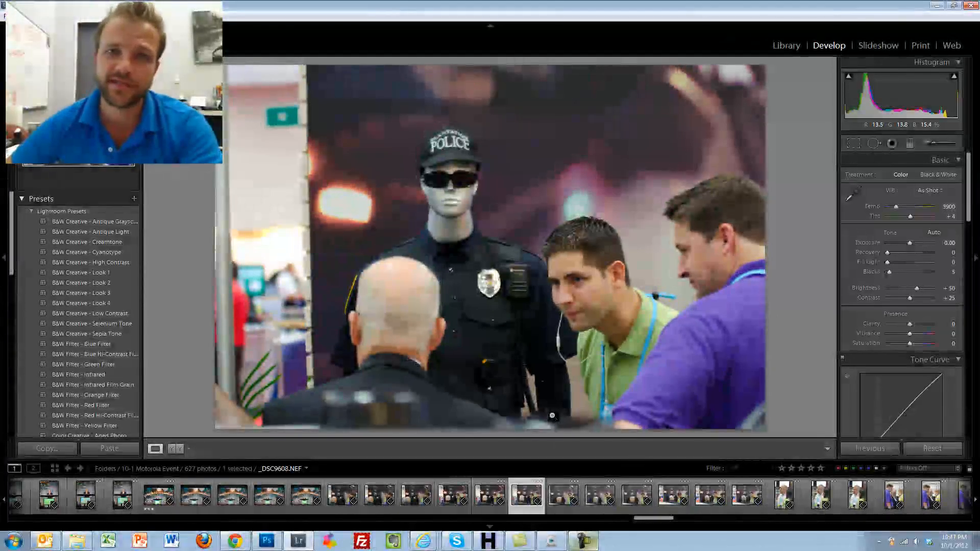
pyautogui.press('Right')
pyautogui.press('Right')
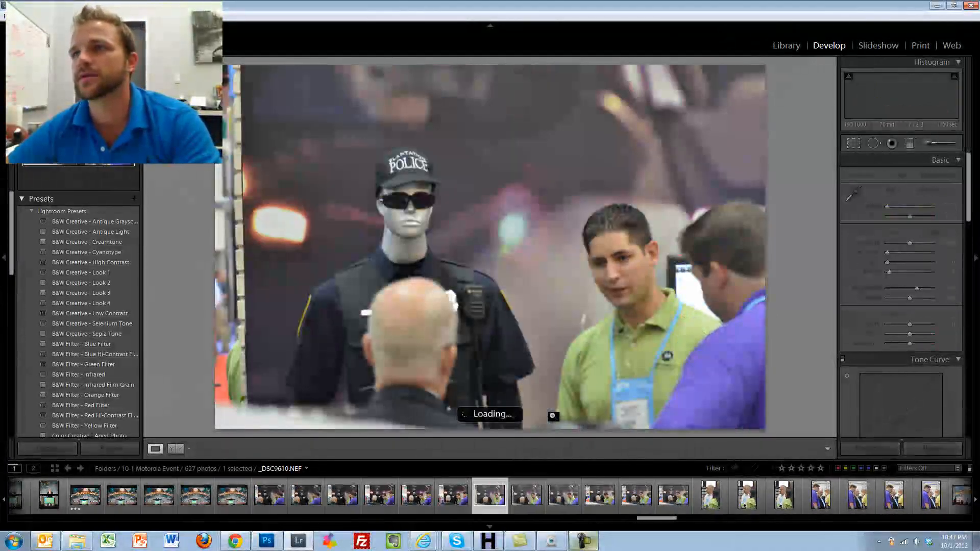
pyautogui.press('Right')
pyautogui.press('Right')
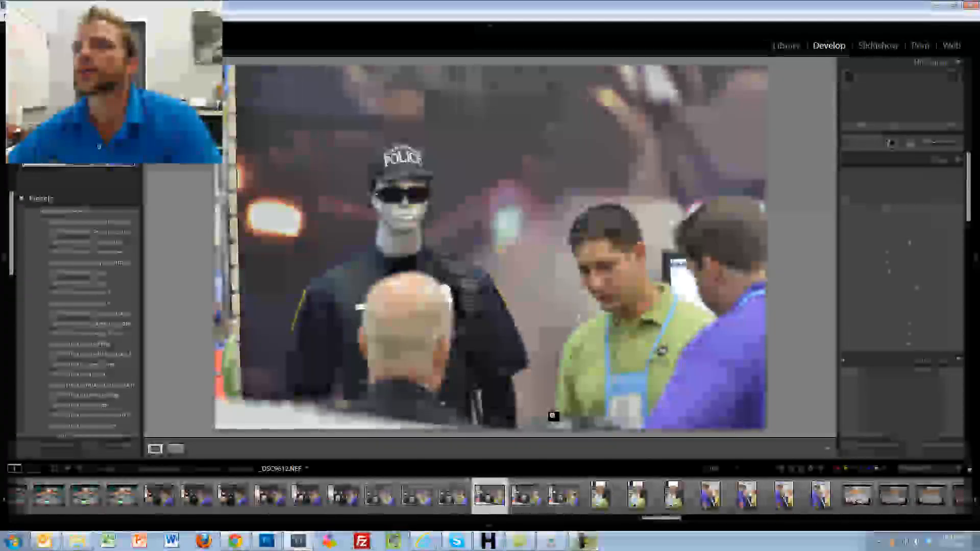
# - Find the vertical photo _DSC9618 of the two attendees, lower its exposure to -0.14 and rate it 3 stars
pyautogui.press('Right')
pyautogui.press('Right')
pyautogui.press('Right')
pyautogui.press('Right')
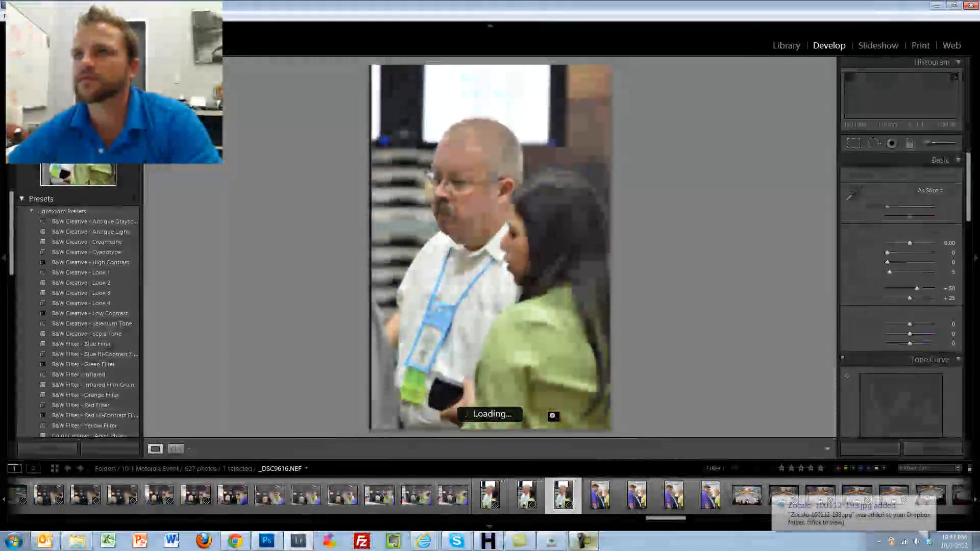
pyautogui.press('Right')
pyautogui.press('Right')
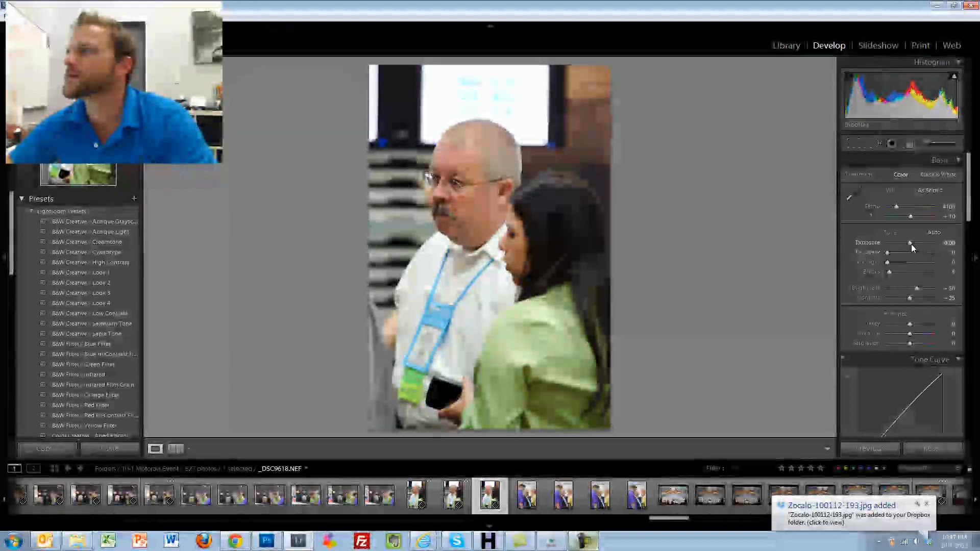
pyautogui.moveTo(910, 244); pyautogui.dragTo(910, 244)
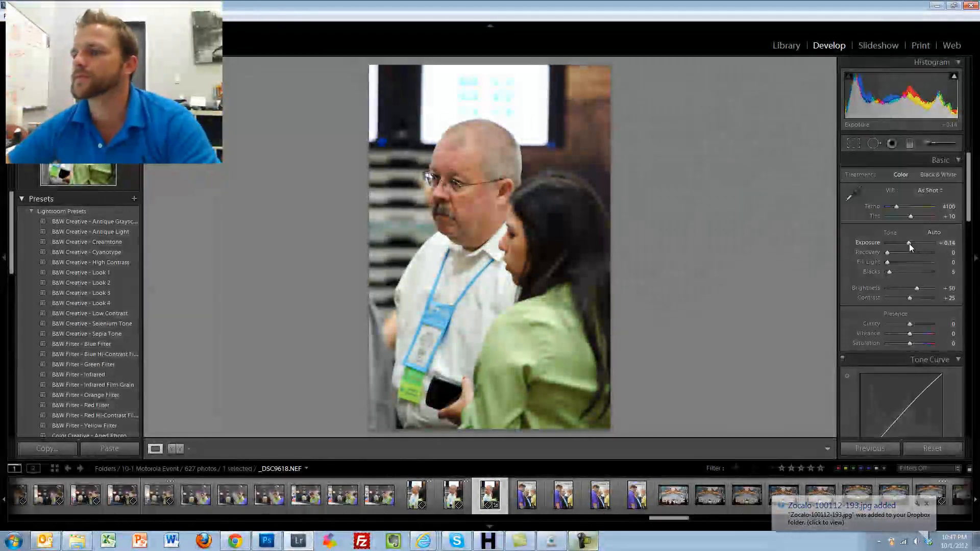
pyautogui.press('3')
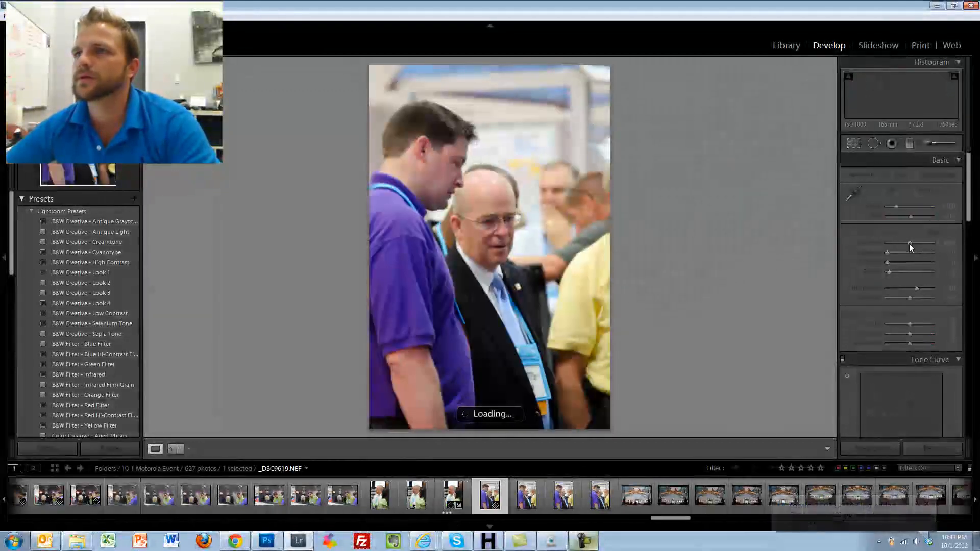
# - Lower the exposure slightly on _DSC9620, the vertical photo of the men in the purple shirt and dark suit, and rate it 3 stars
pyautogui.press('Right')
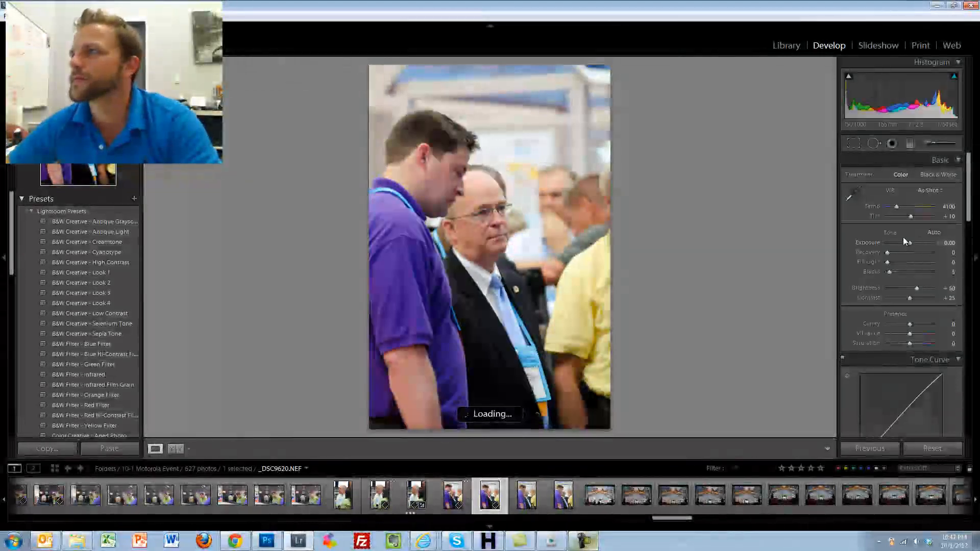
pyautogui.moveTo(905, 242); pyautogui.dragTo(909, 247)
pyautogui.press('3')
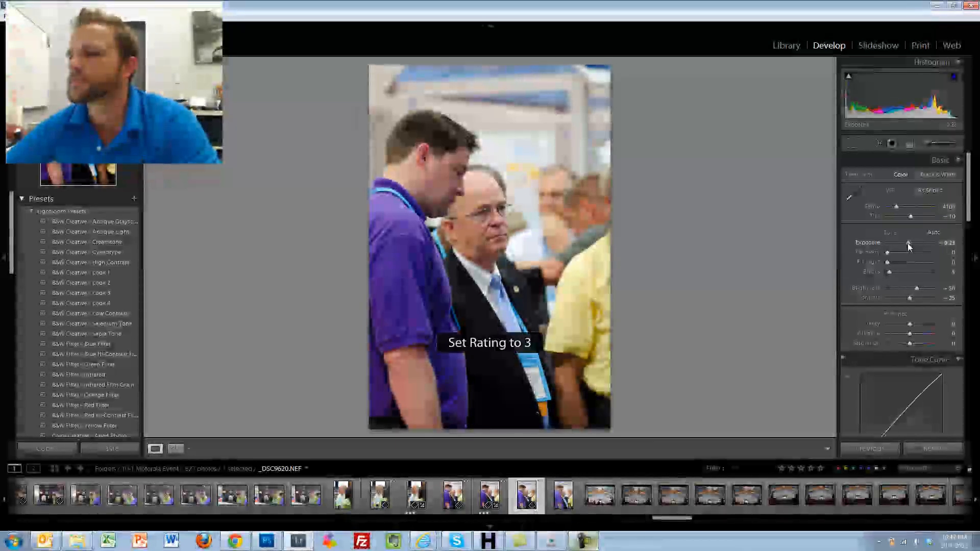
# - Review the wide arch stage photos, check the podium speaker in _DSC9627 up close and rate that photo 3 stars
pyautogui.press('Right')
pyautogui.press('Right')
pyautogui.press('Right')
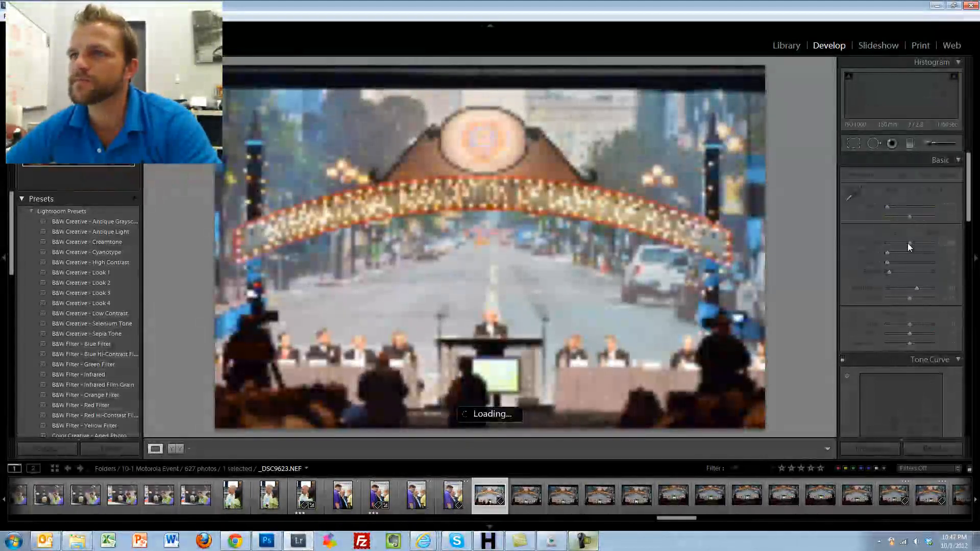
pyautogui.press('Right')
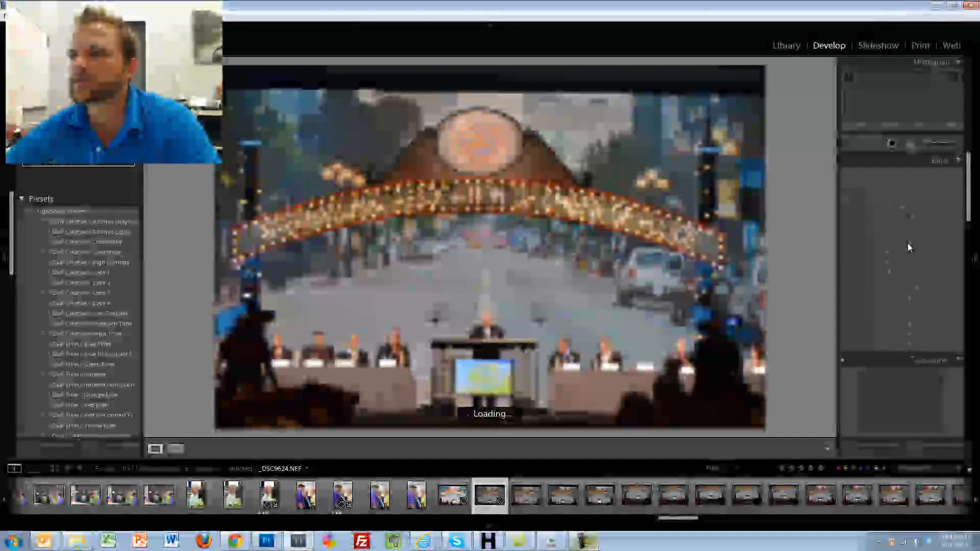
pyautogui.press('Right')
pyautogui.press('Right')
pyautogui.press('Right')
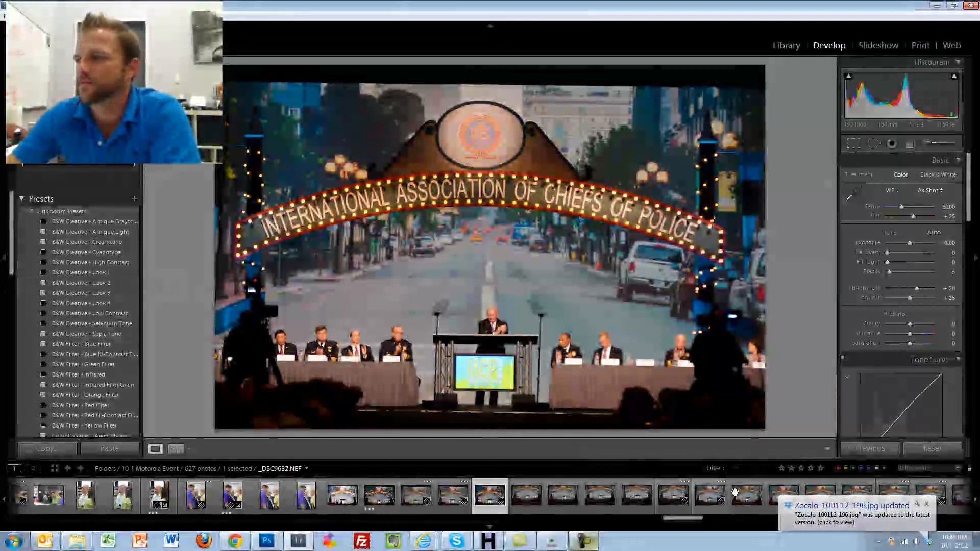
pyautogui.click(926, 505)
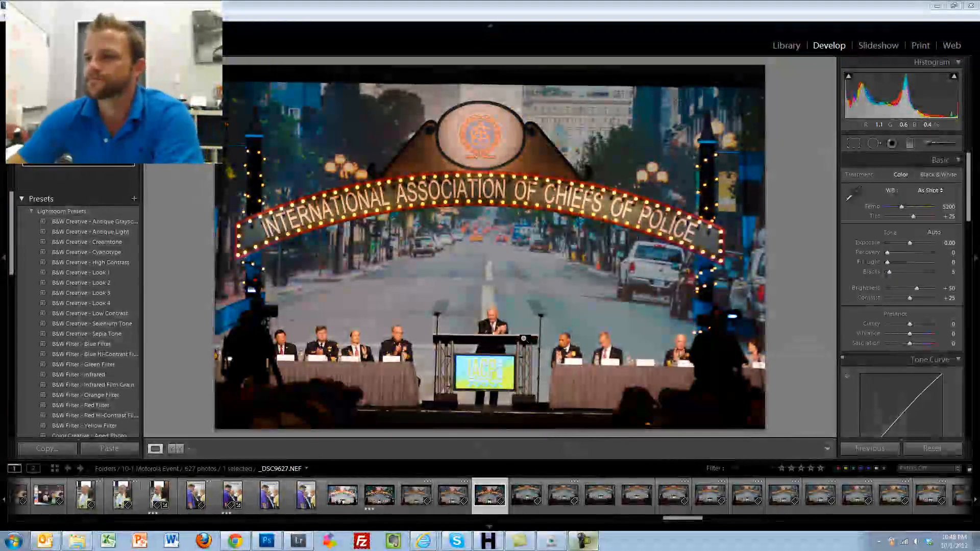
pyautogui.click(523, 339)
pyautogui.click(528, 340)
pyautogui.press('3')
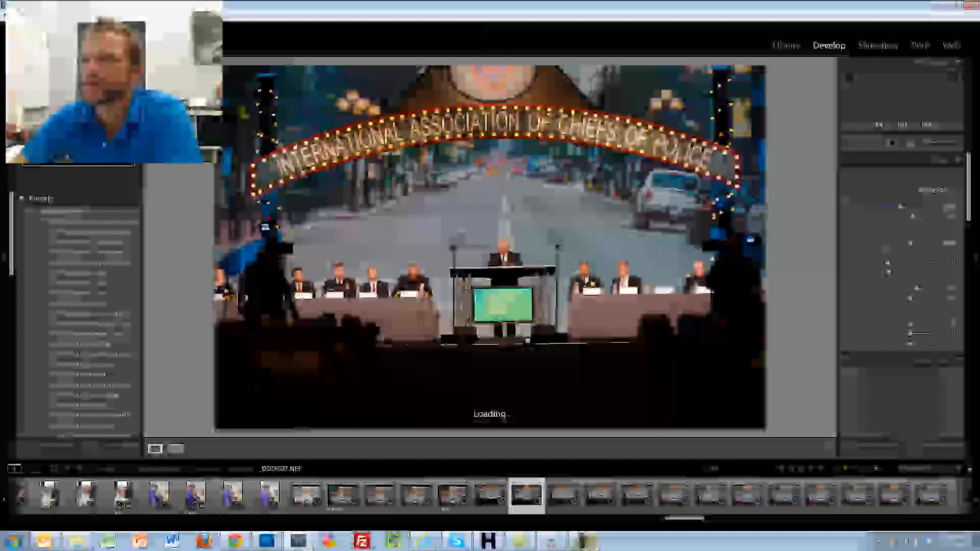
# - Compare the following wide arch and podium shots up to _DSC9639
pyautogui.press('Right')
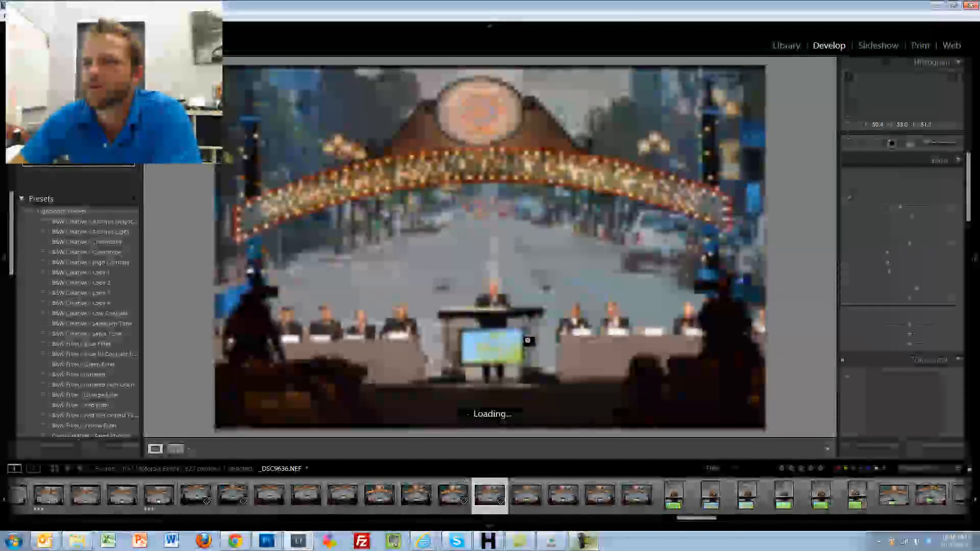
pyautogui.press('Right')
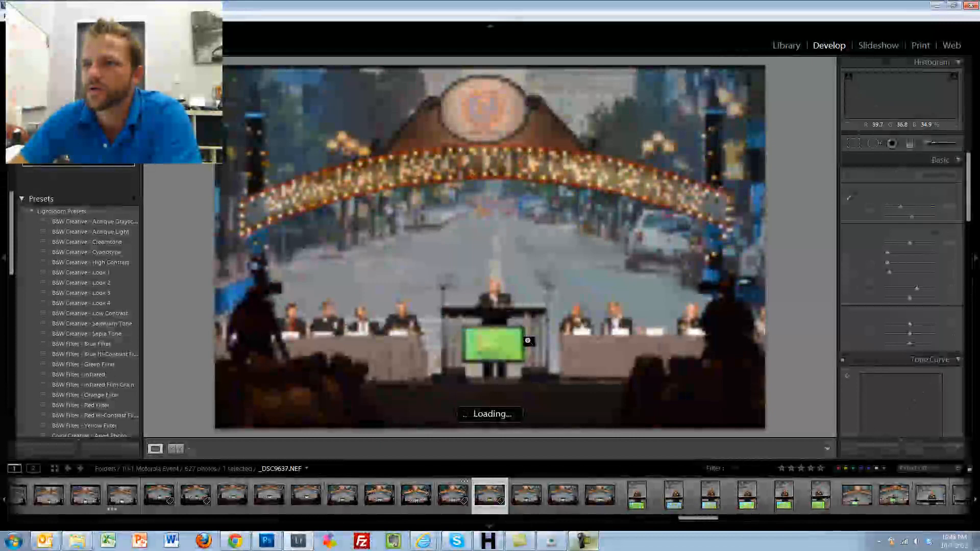
pyautogui.press('Right')
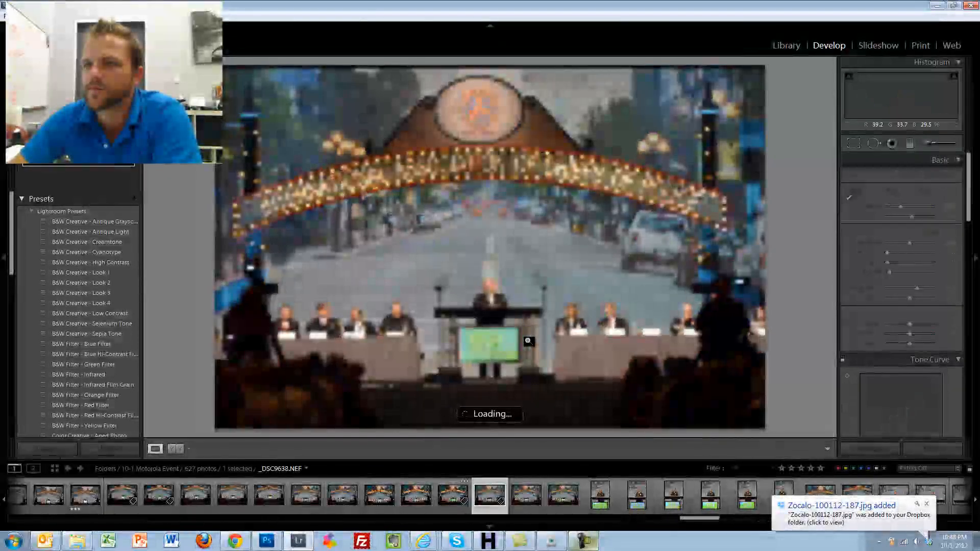
pyautogui.press('Right')
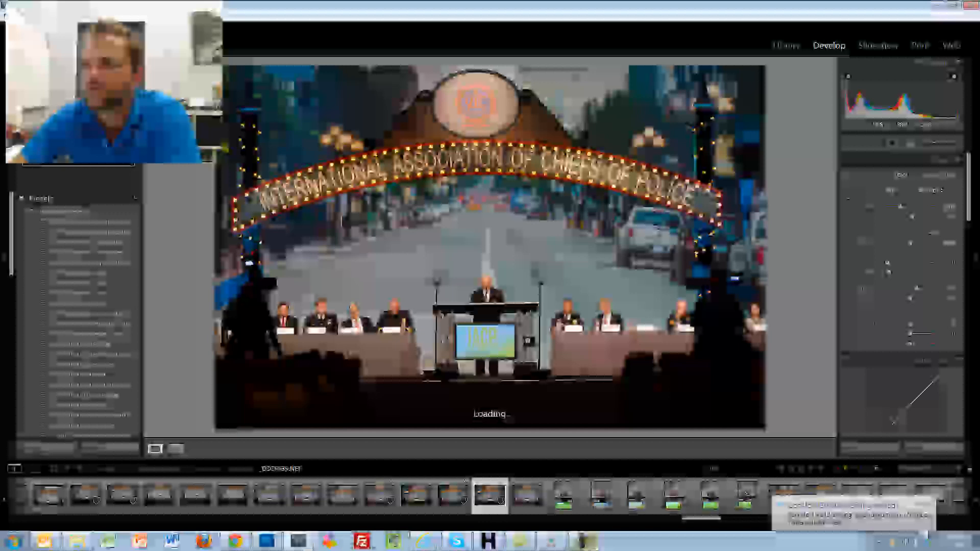
# - Straighten _DSC9639 along the front edge of the stage and rate it 3 stars
pyautogui.press('Right')
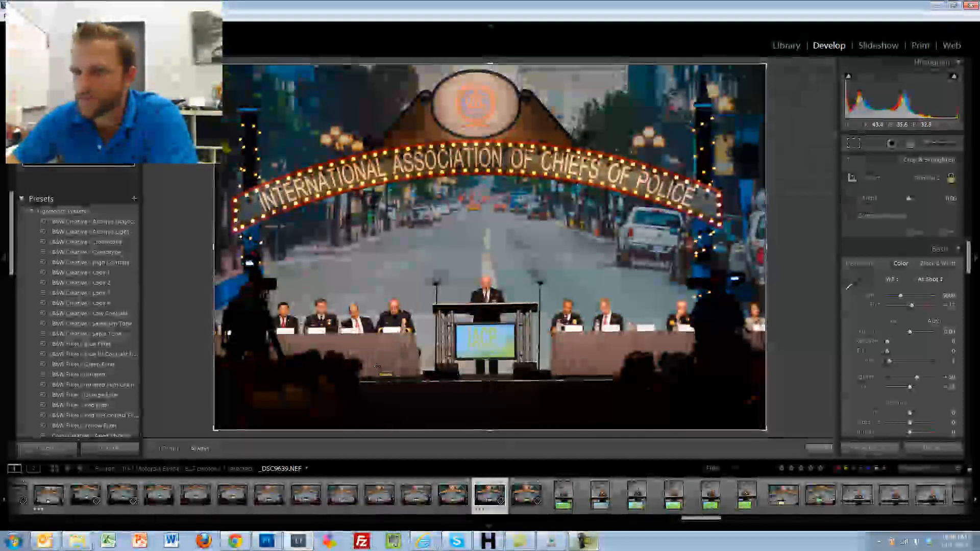
pyautogui.moveTo(431, 381); pyautogui.dragTo(511, 386)
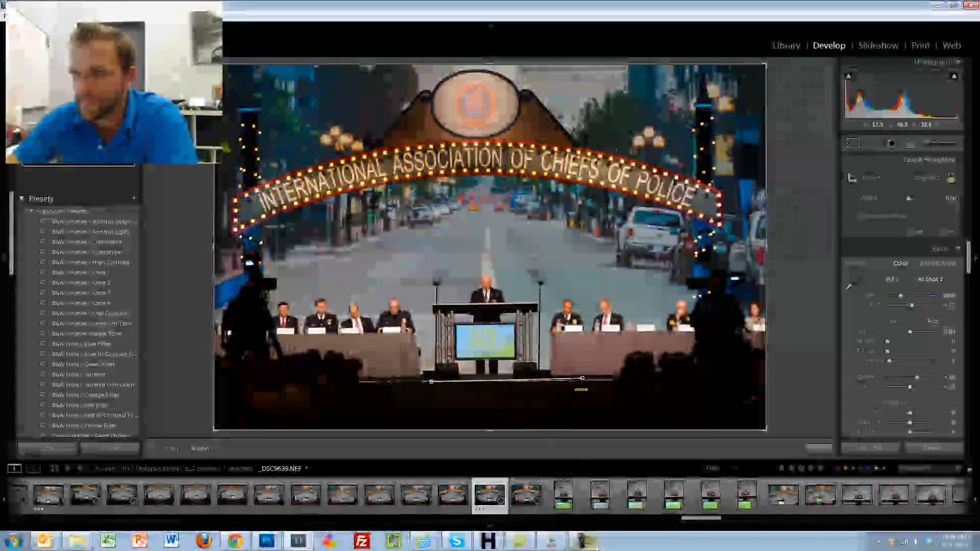
pyautogui.moveTo(571, 381); pyautogui.dragTo(572, 382)
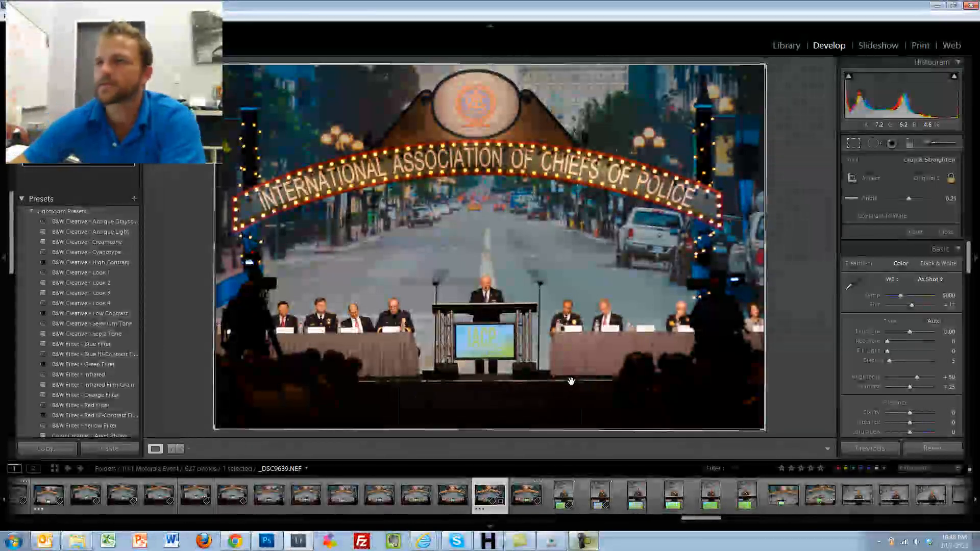
pyautogui.press('Return')
pyautogui.press('3')
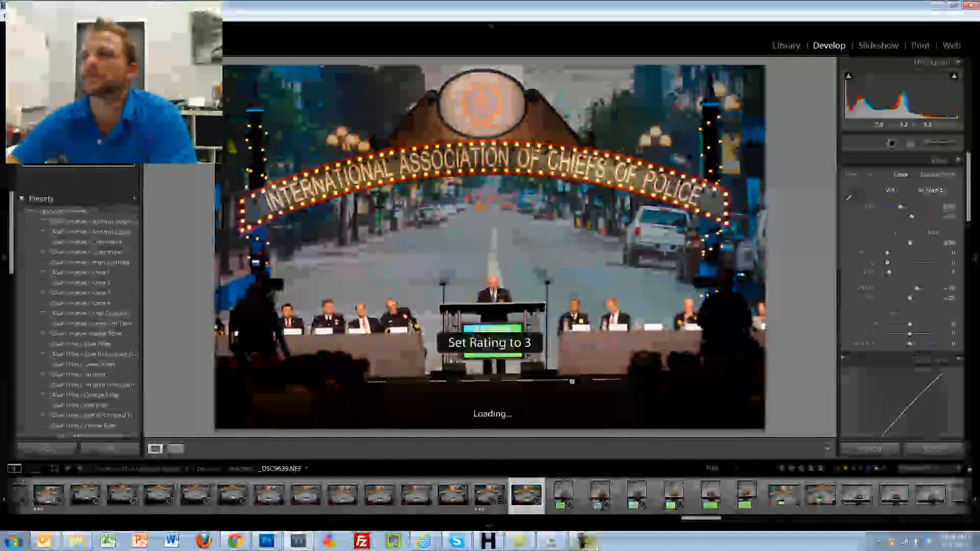
# - Find the vertical police speaker photo _DSC9644, check the sharpness of his face up close and rate it 3 stars
pyautogui.press('Right')
pyautogui.press('Right')
pyautogui.press('Right')
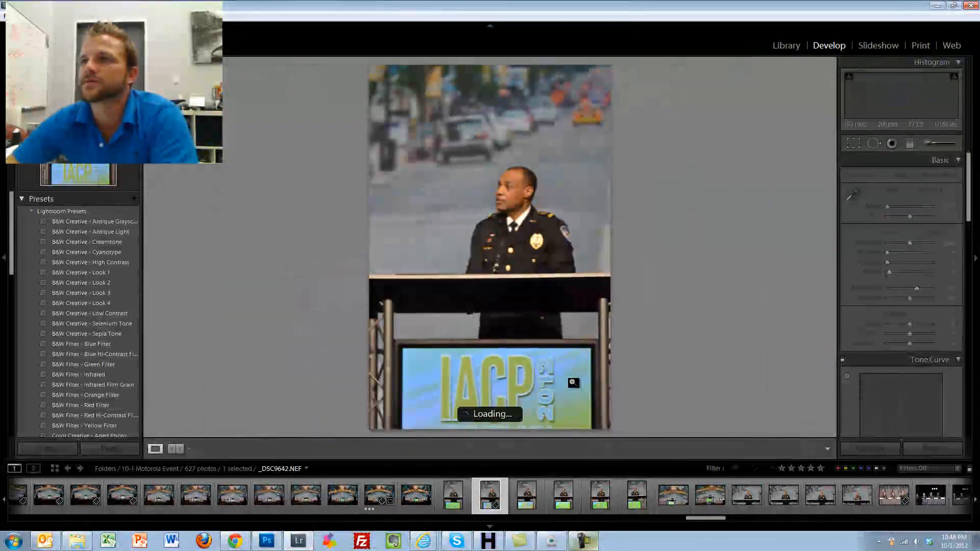
pyautogui.press('Right')
pyautogui.press('Right')
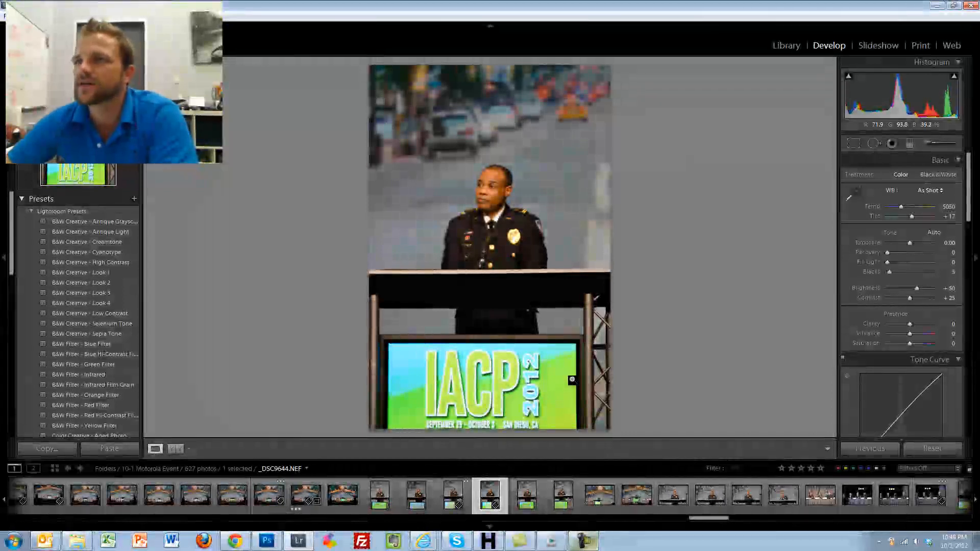
pyautogui.click(506, 194)
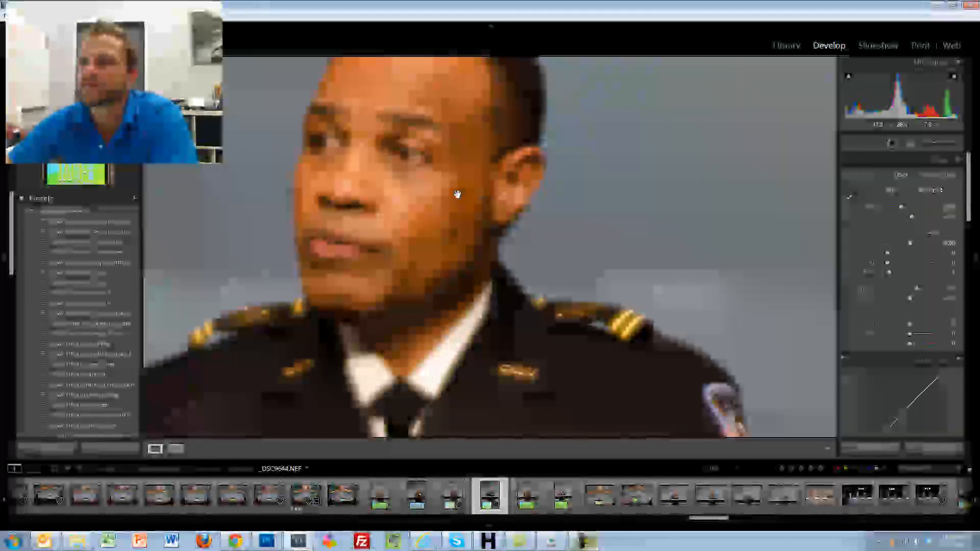
pyautogui.click(505, 218)
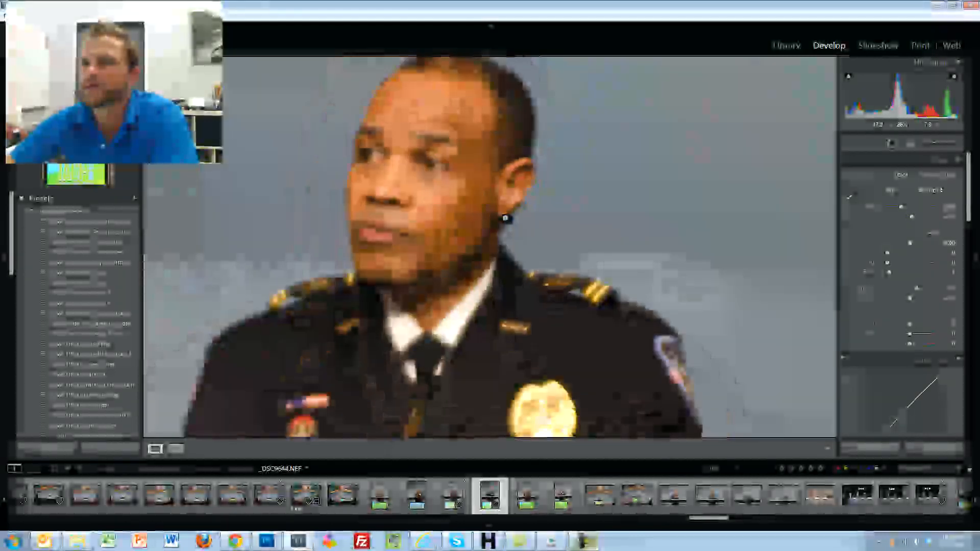
# - Review the arch and podium shots of the police speaker up to _DSC9652, where he is clapping, and rate that one 3 stars
pyautogui.press('Right')
pyautogui.press('Right')
pyautogui.press('Right')
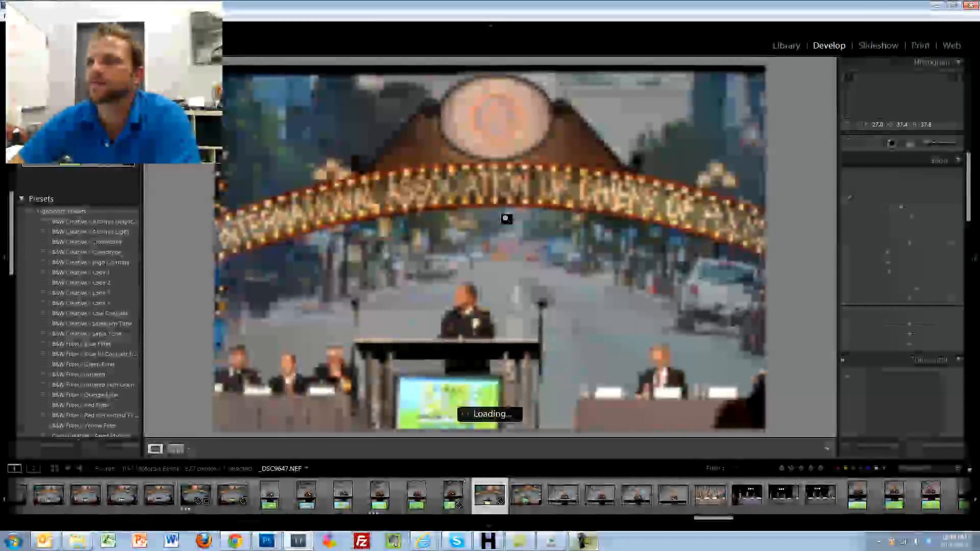
pyautogui.press('Right')
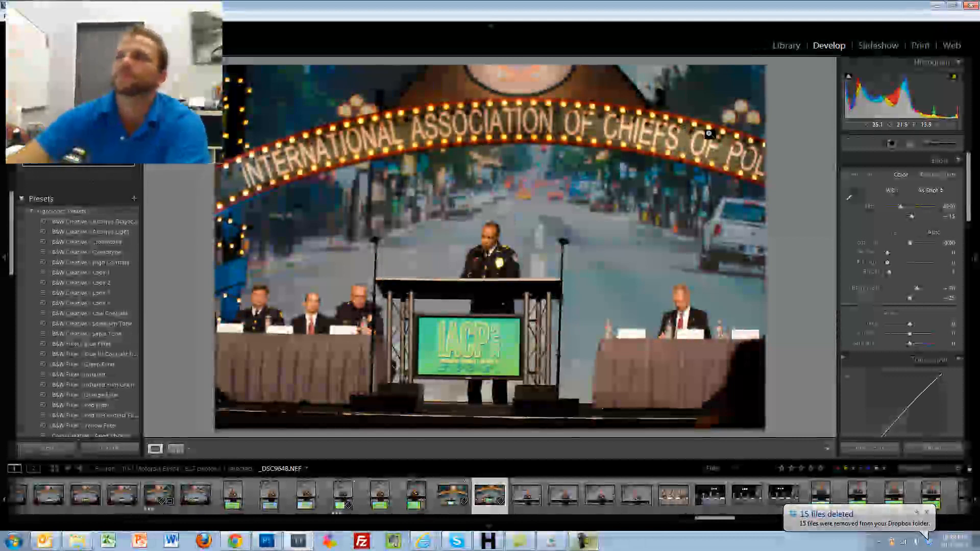
pyautogui.press('Right')
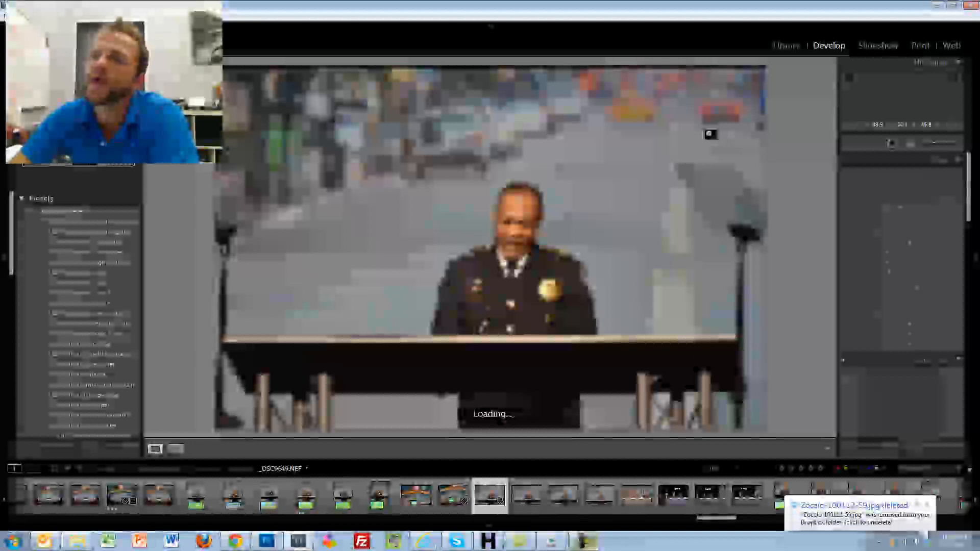
pyautogui.press('Right')
pyautogui.press('Right')
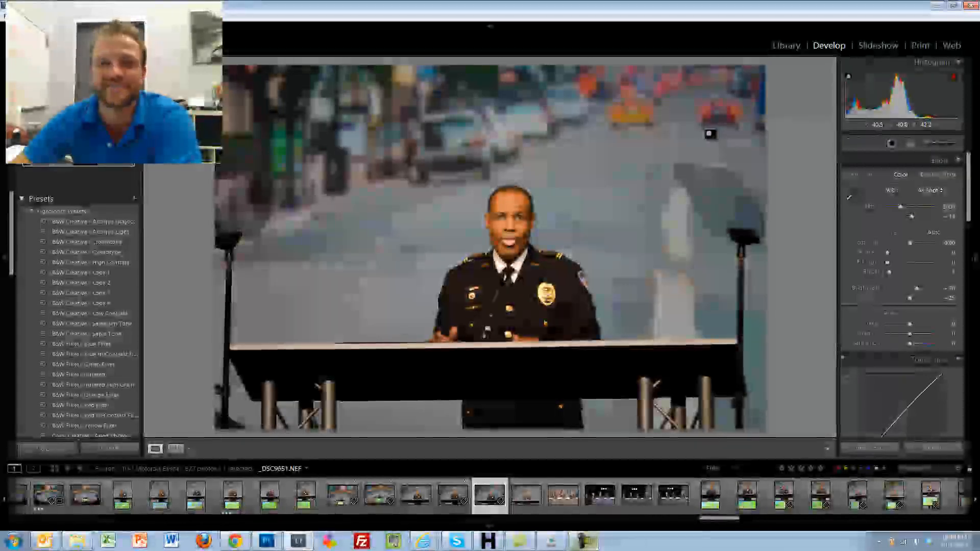
pyautogui.press('Right')
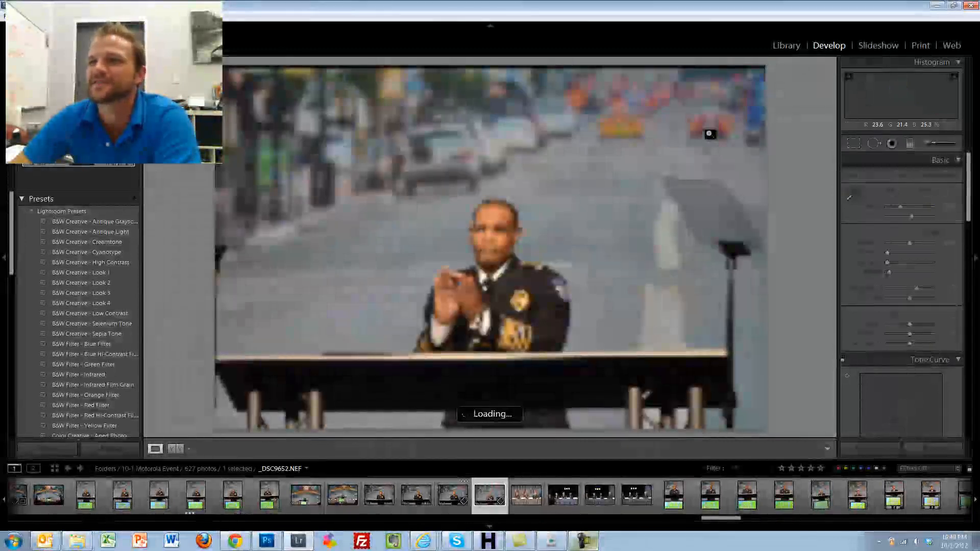
pyautogui.press('3')
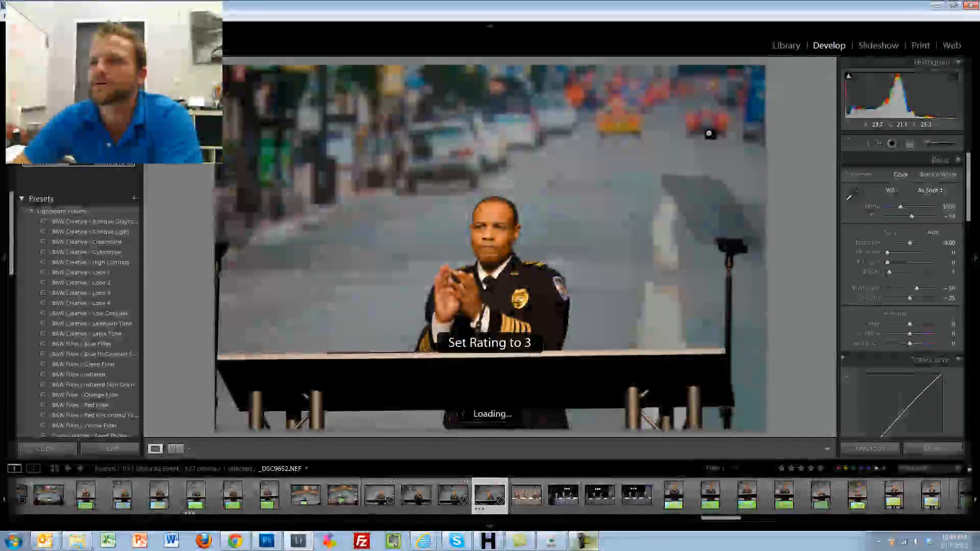
# - Compare the seated panel photos and rate the dark-background shot following _DSC9657 3 stars
pyautogui.press('Right')
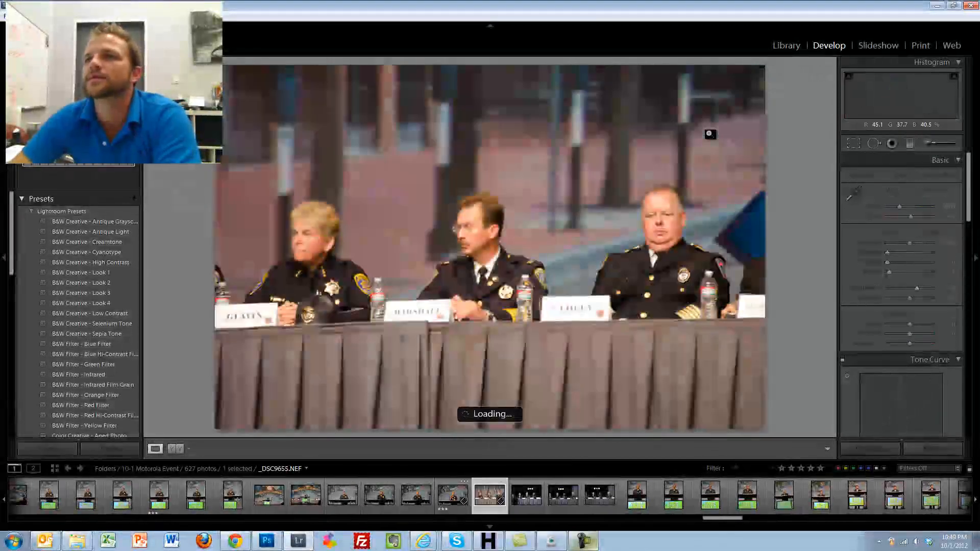
pyautogui.press('Right')
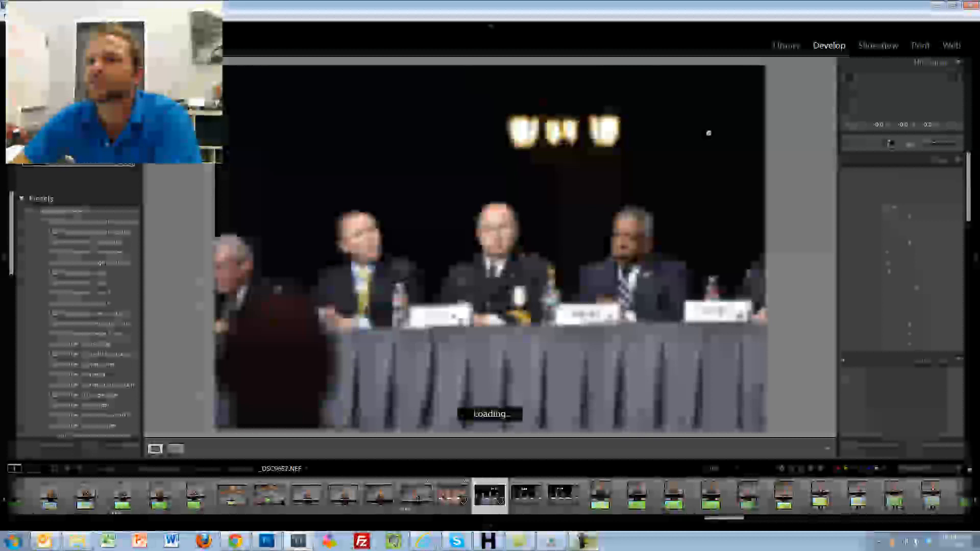
pyautogui.press('3')
pyautogui.press('Right')
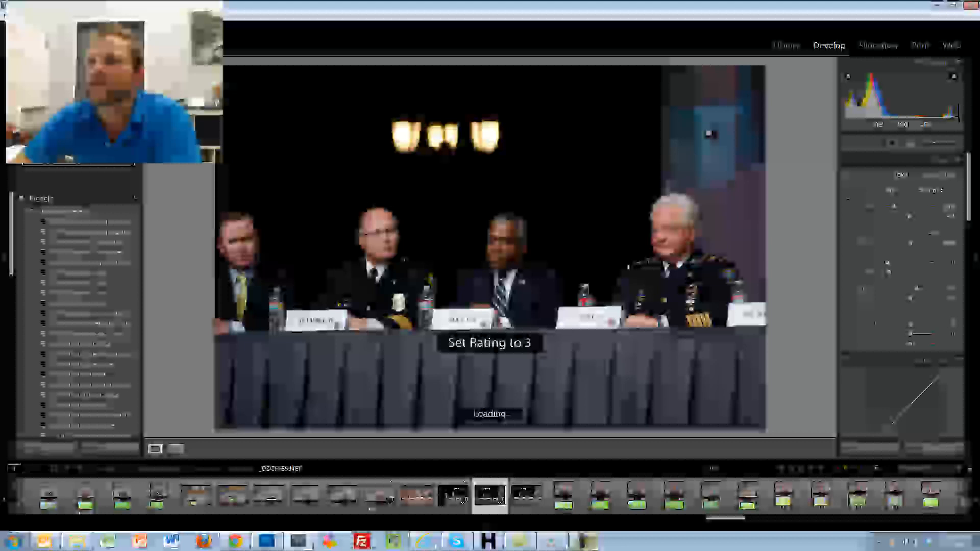
# - Review the vertical podium photos up to _DSC9676, rating the first police speaker shot and _DSC9669 3 stars
pyautogui.press('Right')
pyautogui.press('Right')
pyautogui.press('Right')
pyautogui.press('Right')
pyautogui.press('Right')
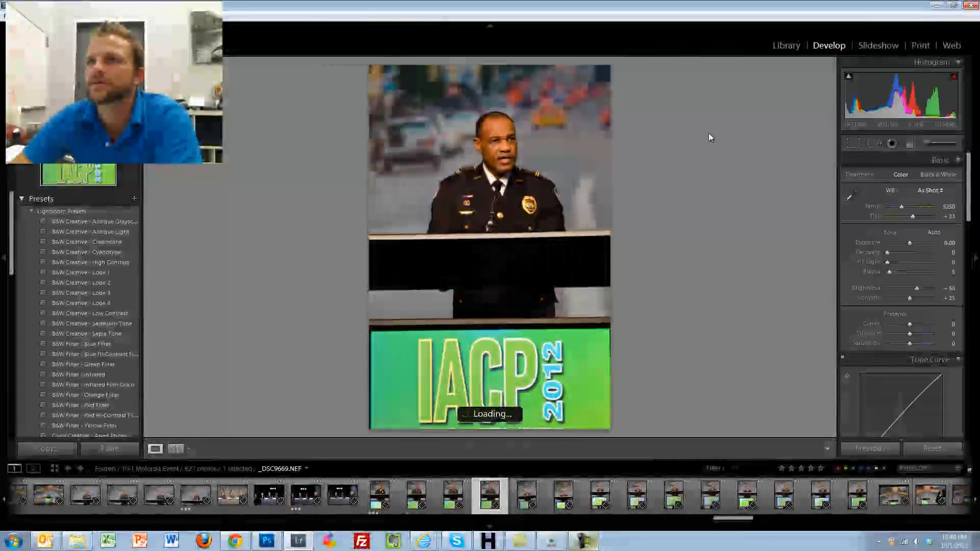
pyautogui.press('3')
pyautogui.press('Right')
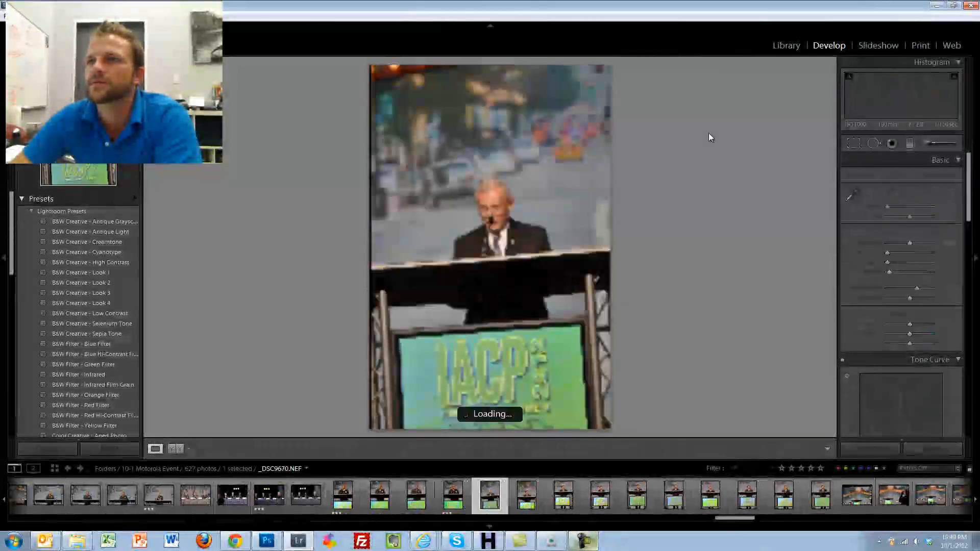
pyautogui.press('Right')
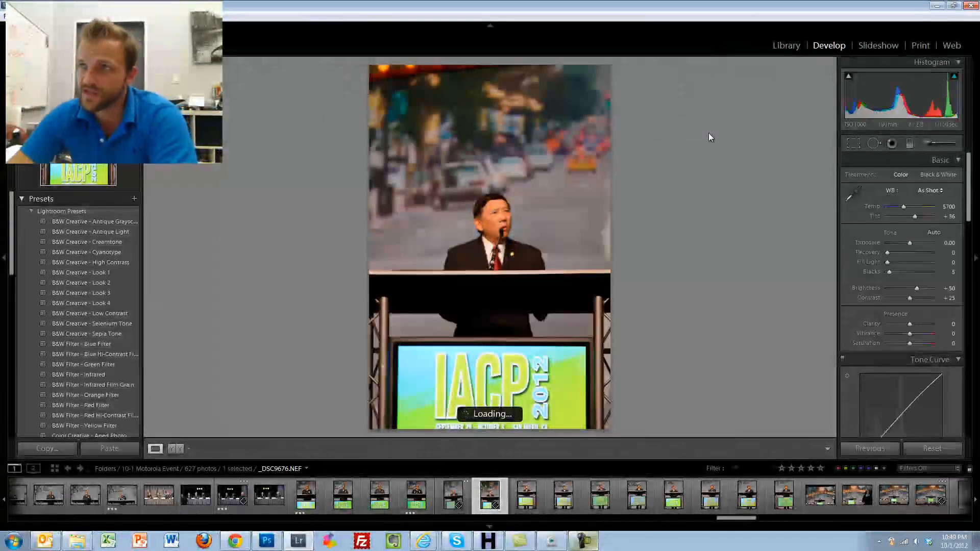
# - Rate the podium speaker photos _DSC9676 and _DSC9677 3 stars each
pyautogui.press('3')
pyautogui.press('Right')
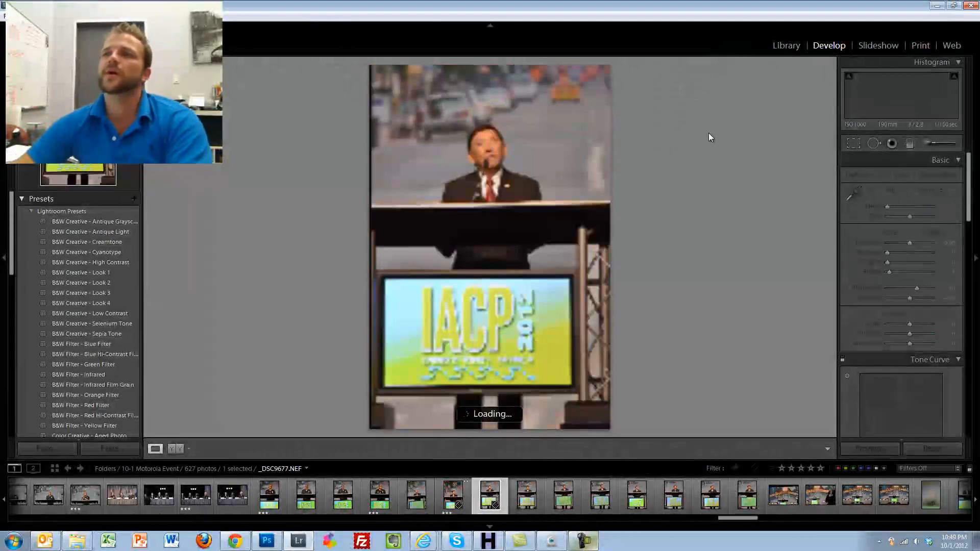
pyautogui.press('3')
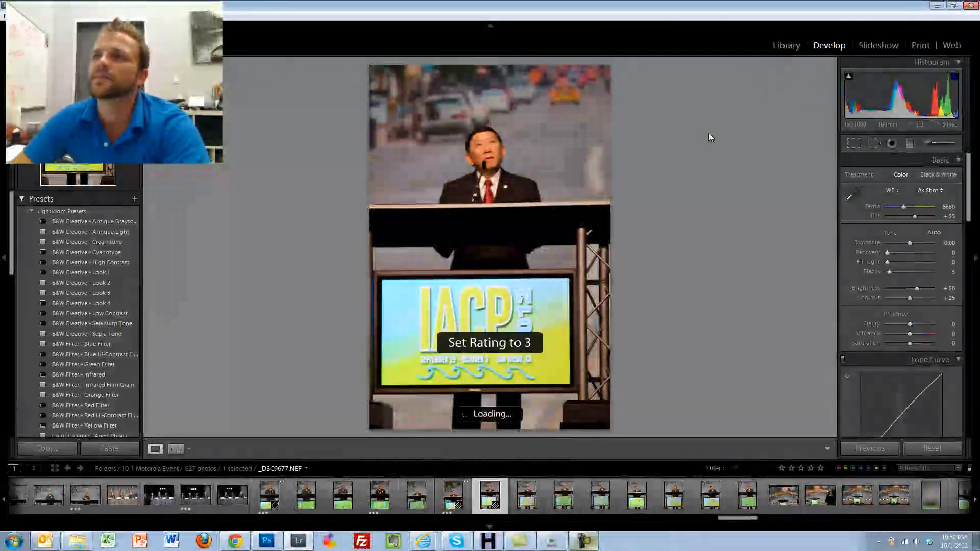
pyautogui.press('Right')
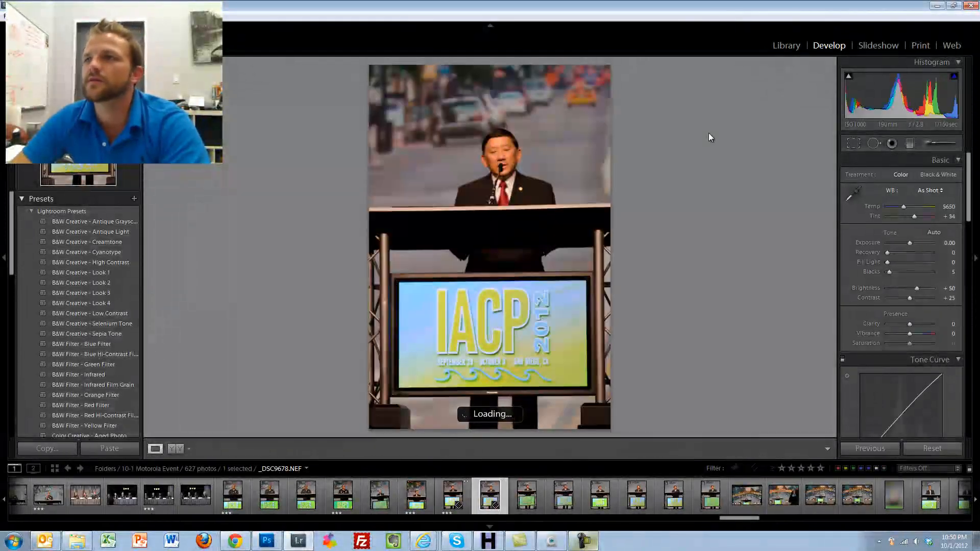
# - Compare the vertical podium photos from _DSC9678 onward and rate _DSC9682 3 stars
pyautogui.press('Right')
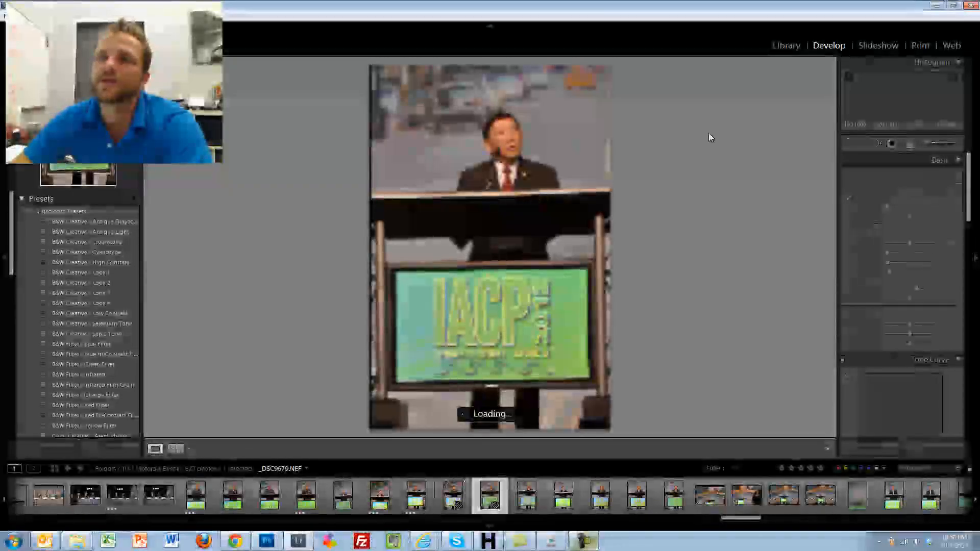
pyautogui.press('Right')
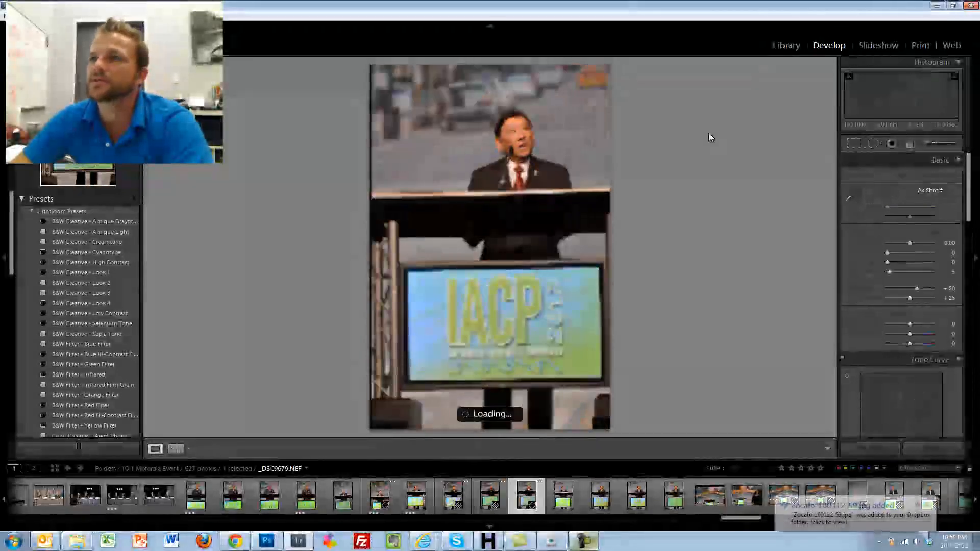
pyautogui.press('Right')
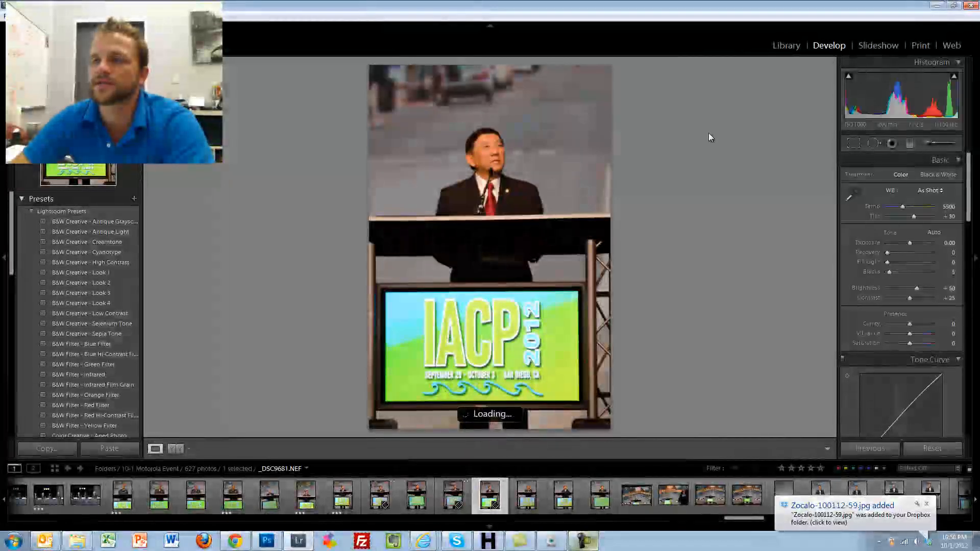
pyautogui.press('Right')
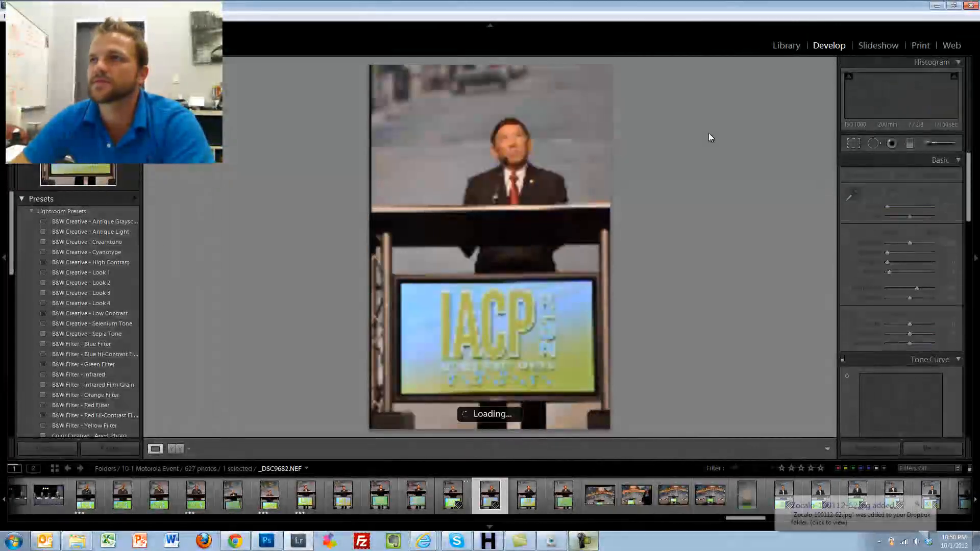
pyautogui.press('3')
pyautogui.press('Right')
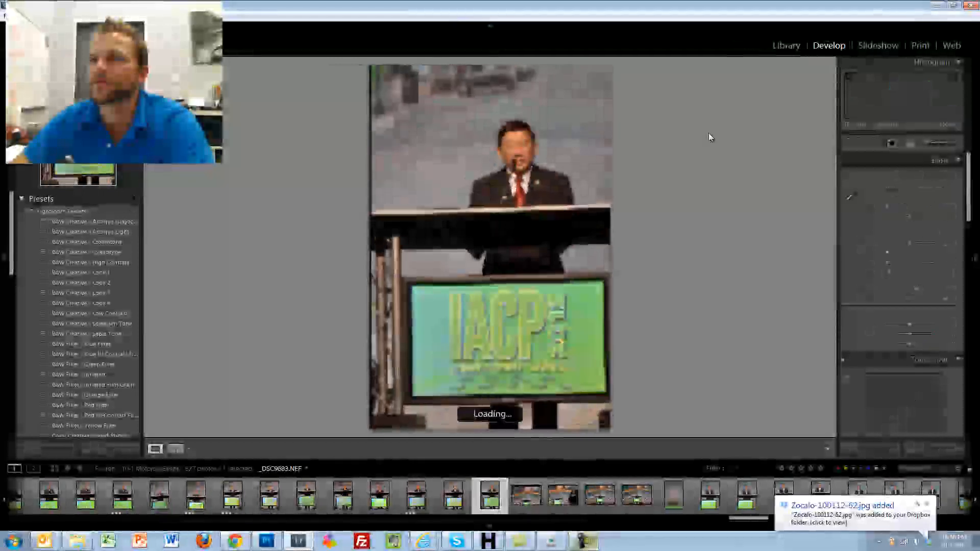
# - Leave the wide arch shot _DSC9685 at rating 0 and rate the following shot with the silhouetted phone photographer 3 stars
pyautogui.press('Right')
pyautogui.press('Right')
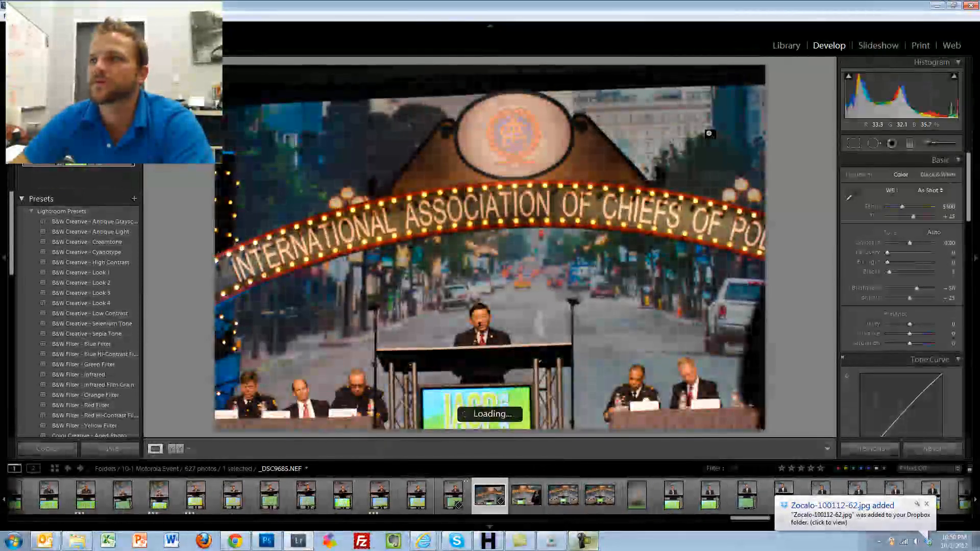
pyautogui.press('3')
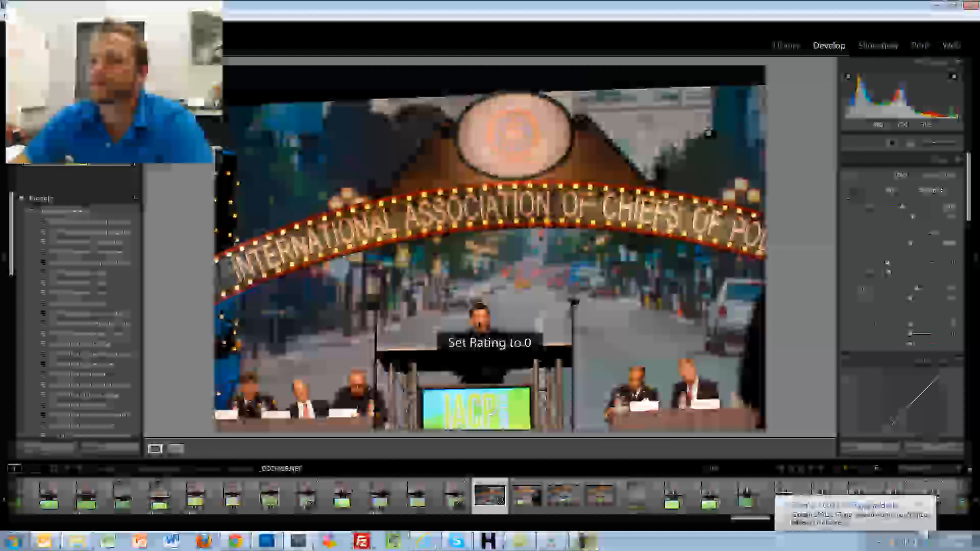
pyautogui.press('3')
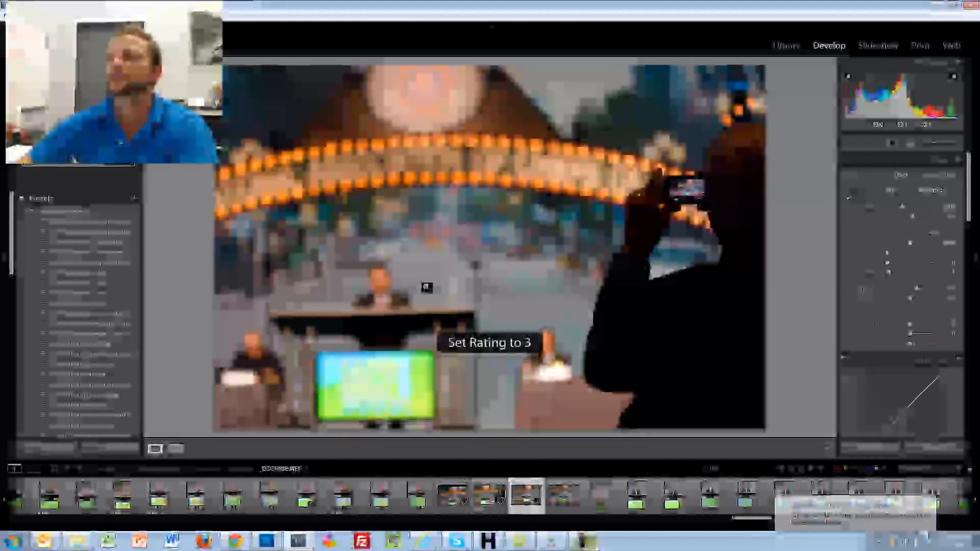
# - Review the podium photos of the speaker with glasses up to _DSC9694 and rate that one 3 stars
pyautogui.press('Right')
pyautogui.press('Right')
pyautogui.press('Right')
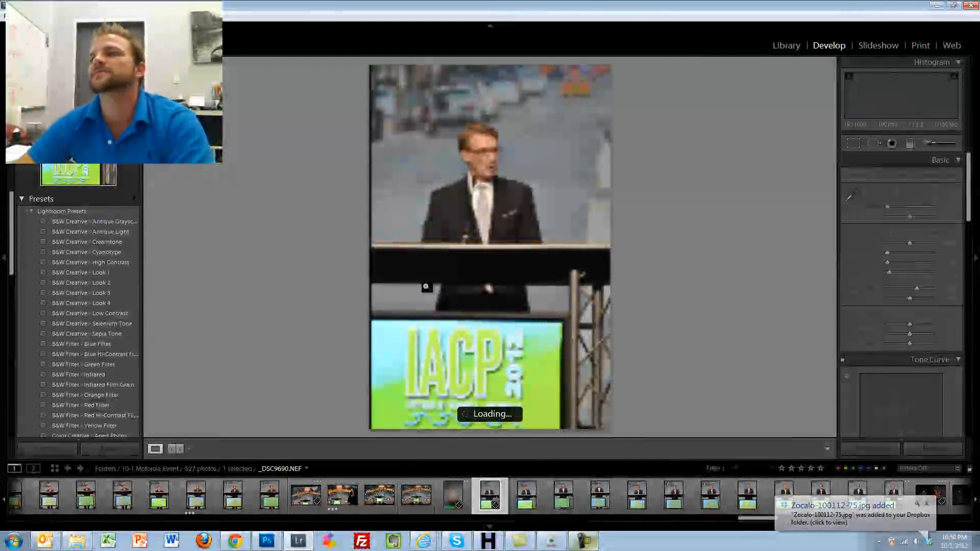
pyautogui.press('Right')
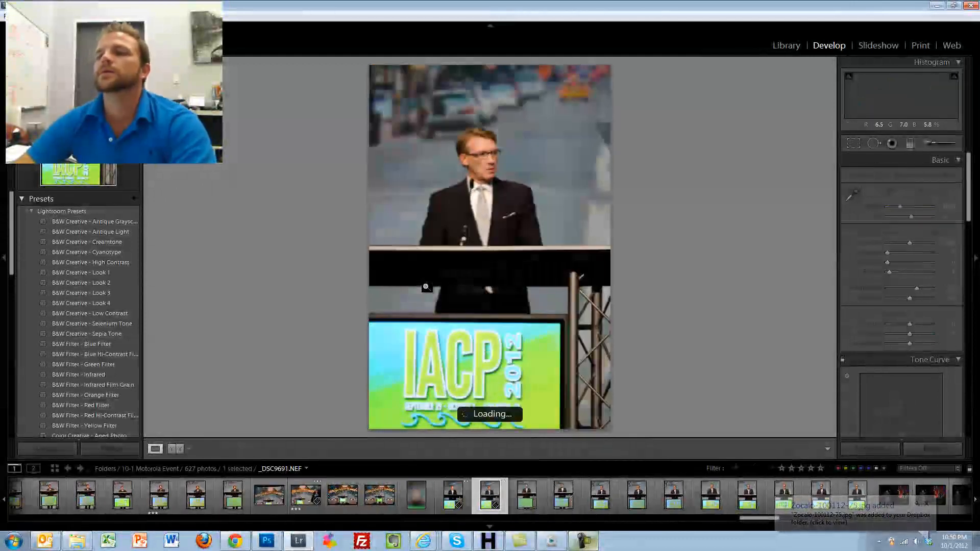
pyautogui.press('Right')
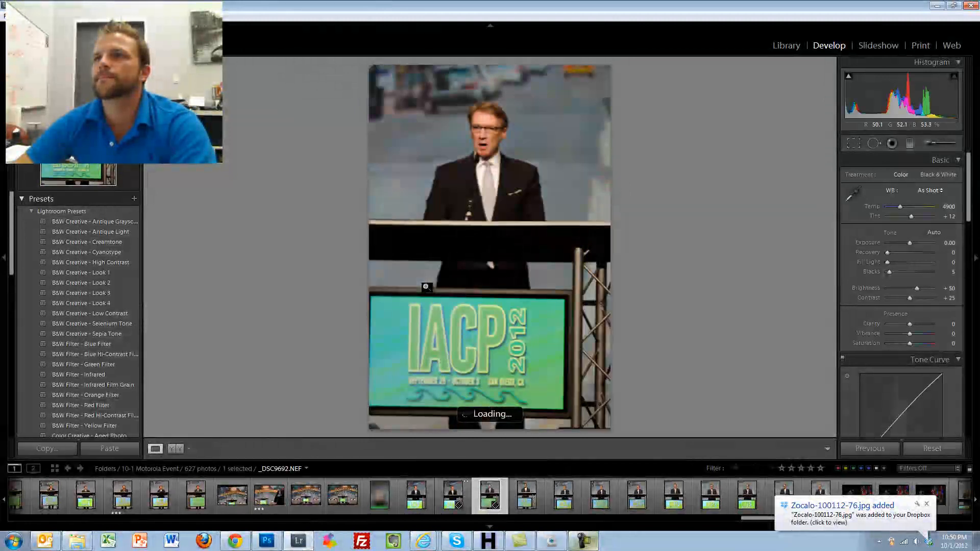
pyautogui.press('Right')
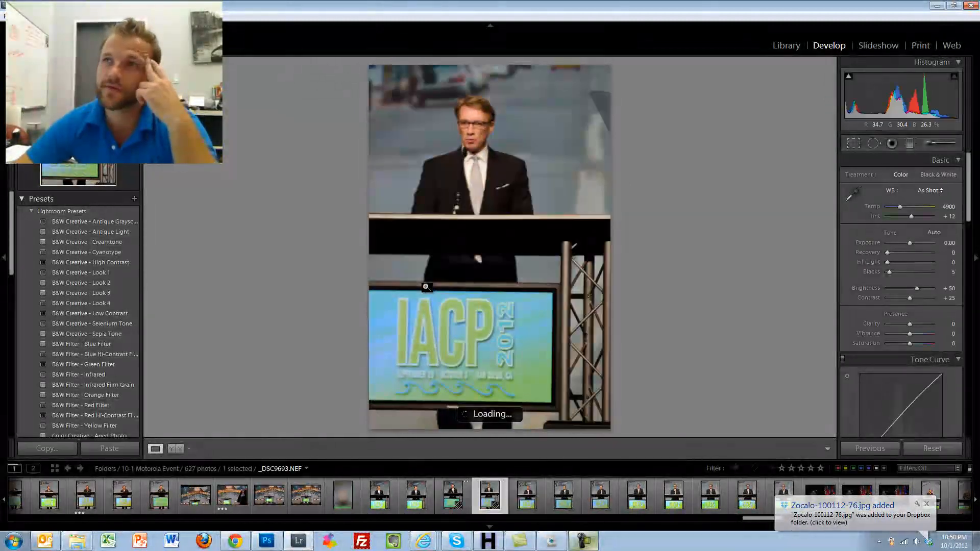
pyautogui.press('Right')
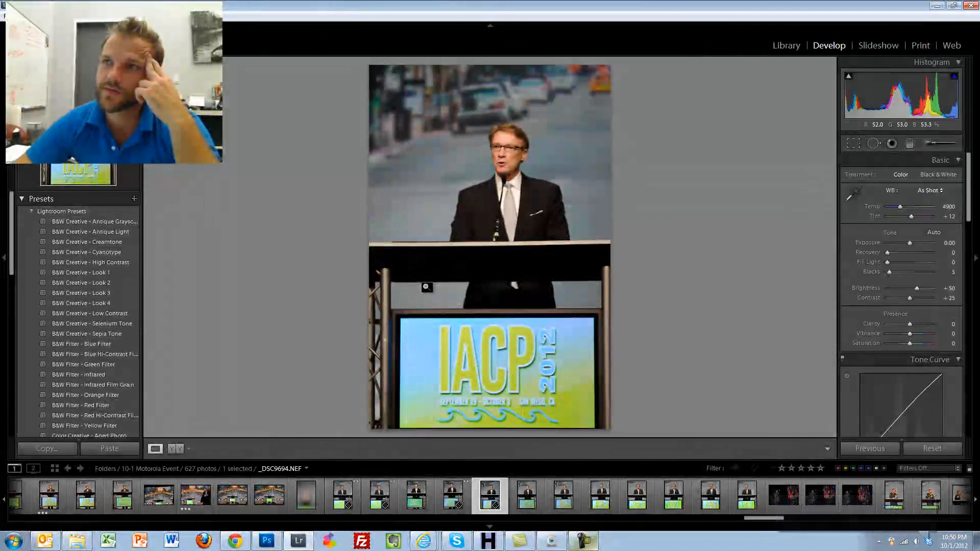
pyautogui.press('3')
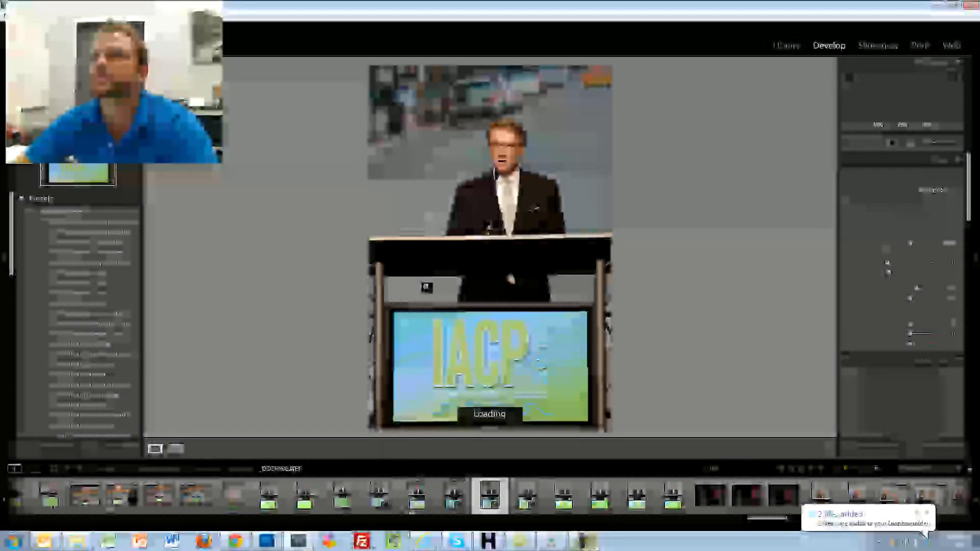
# - Examine the remaining podium shots of the speaker with glasses and the dark photographer shots _DSC9702 to _DSC9704
pyautogui.press('Right')
pyautogui.press('Right')
pyautogui.press('Right')
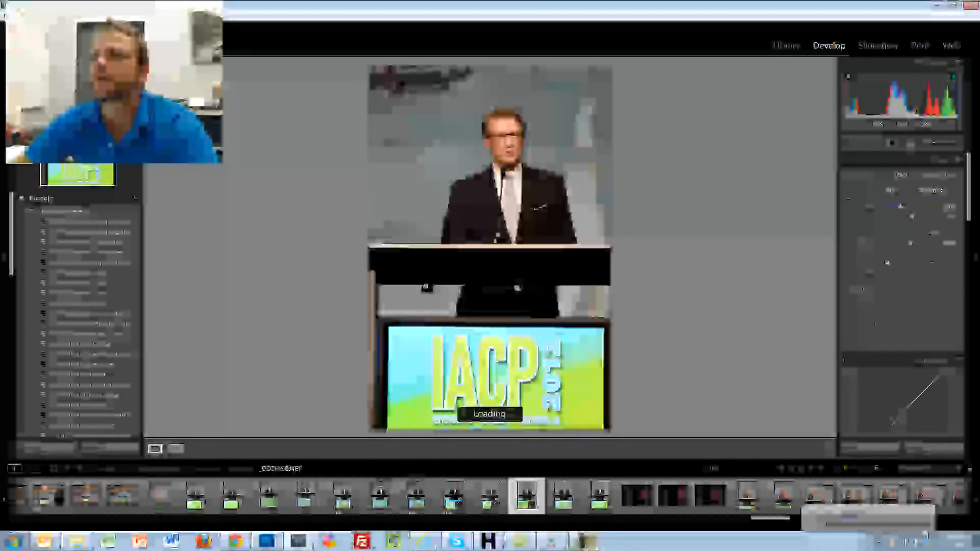
pyautogui.press('Right')
pyautogui.press('Right')
pyautogui.press('Right')
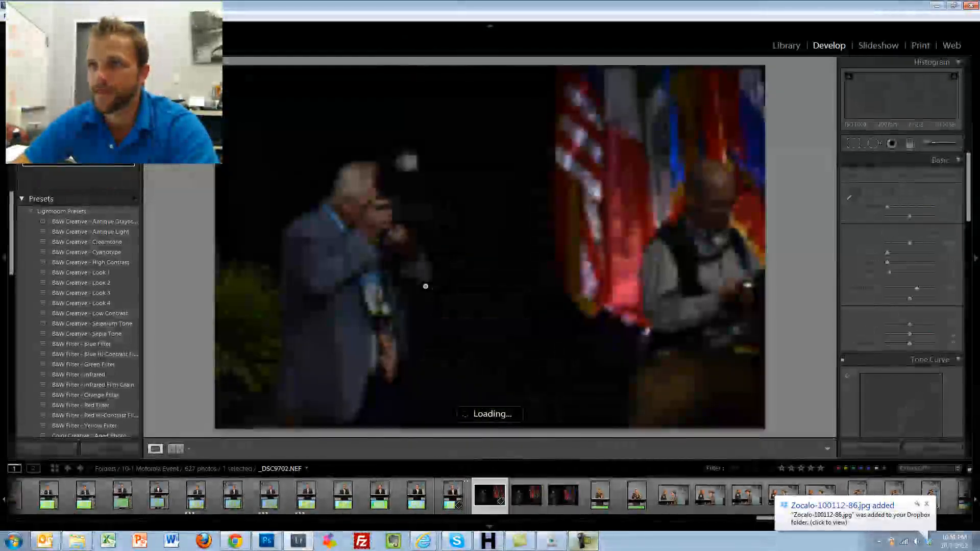
pyautogui.press('Right')
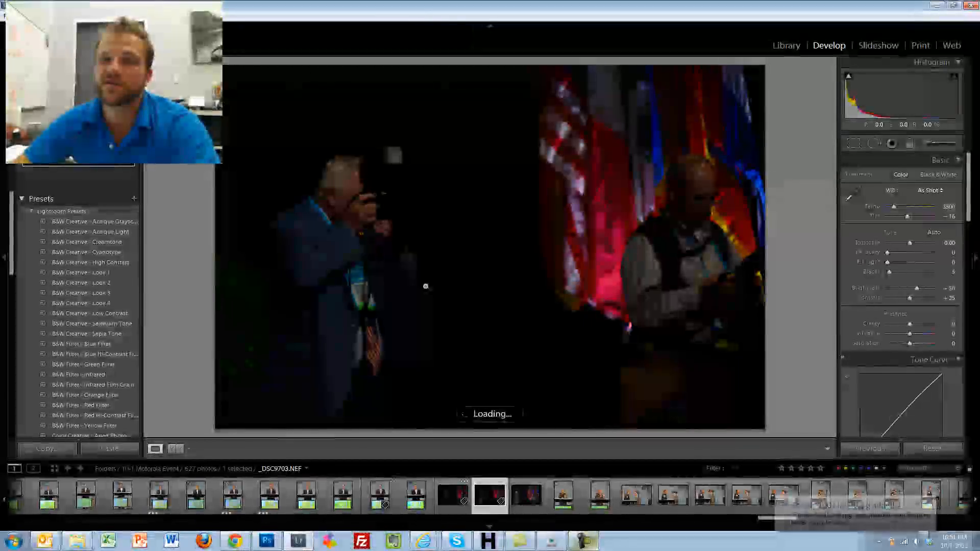
pyautogui.press('Right')
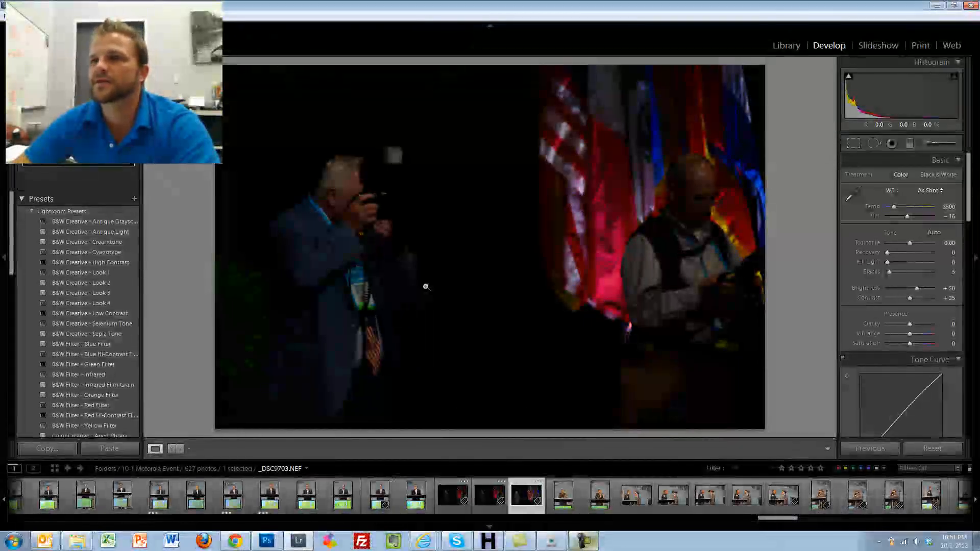
pyautogui.press('Right')
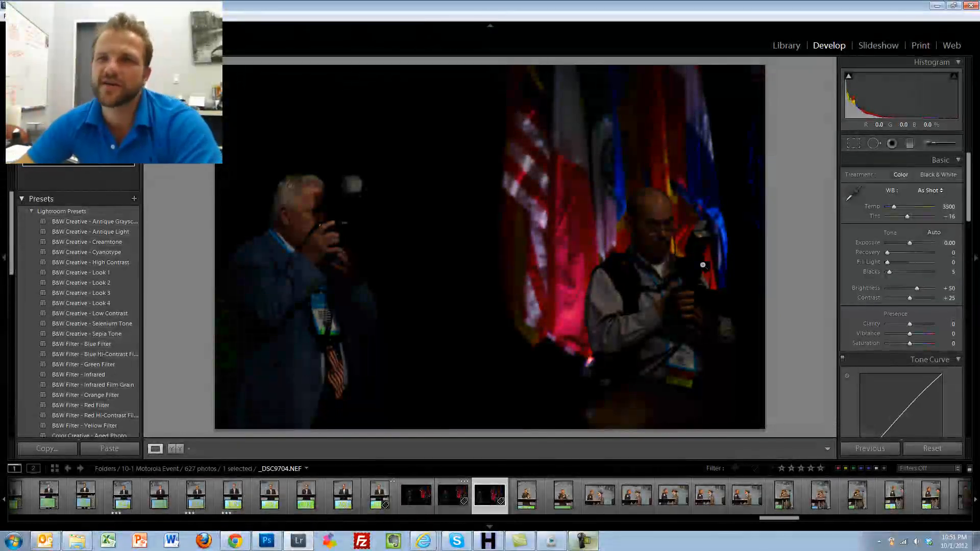
pyautogui.press('Right')
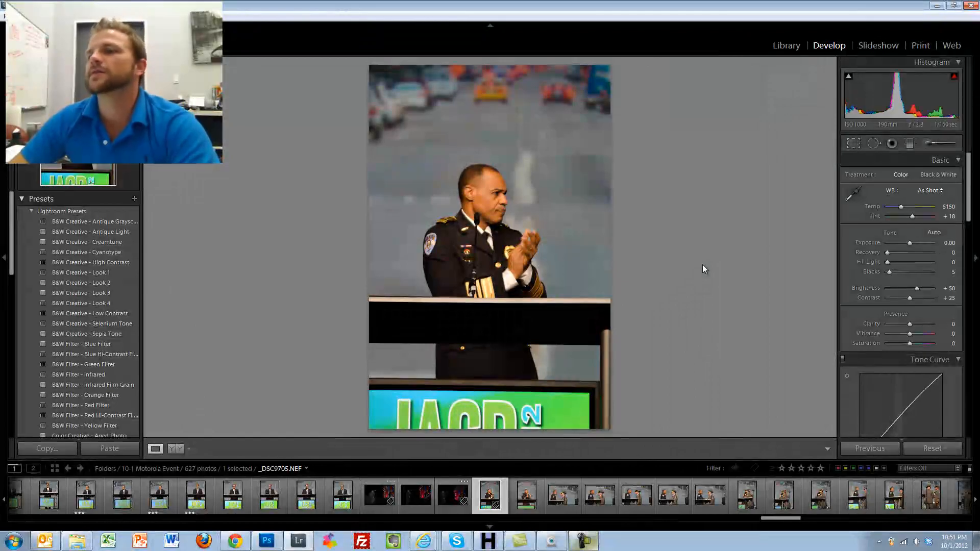
# - Review the clapping officer and two-officer shots up to the hug photo _DSC9712 and rate that one 3 stars
pyautogui.press('Right')
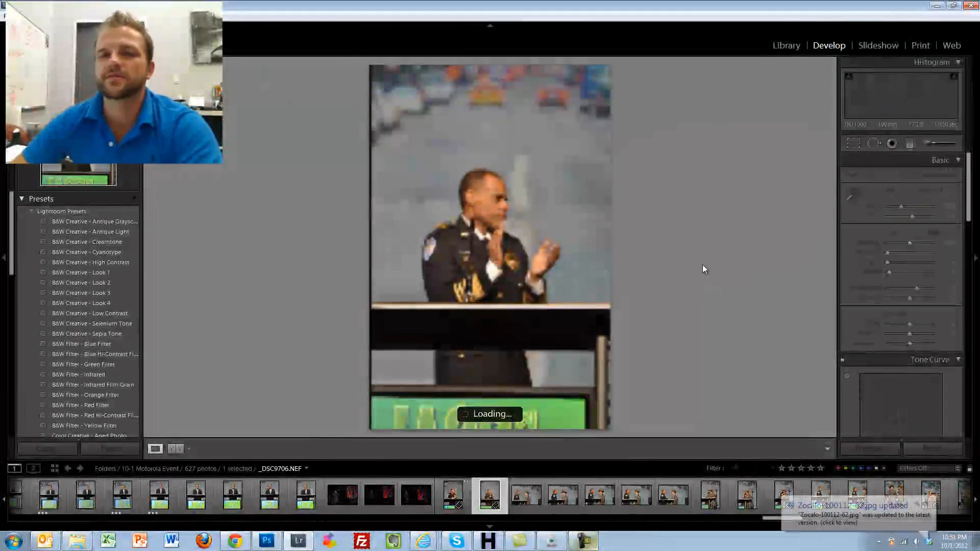
pyautogui.press('Right')
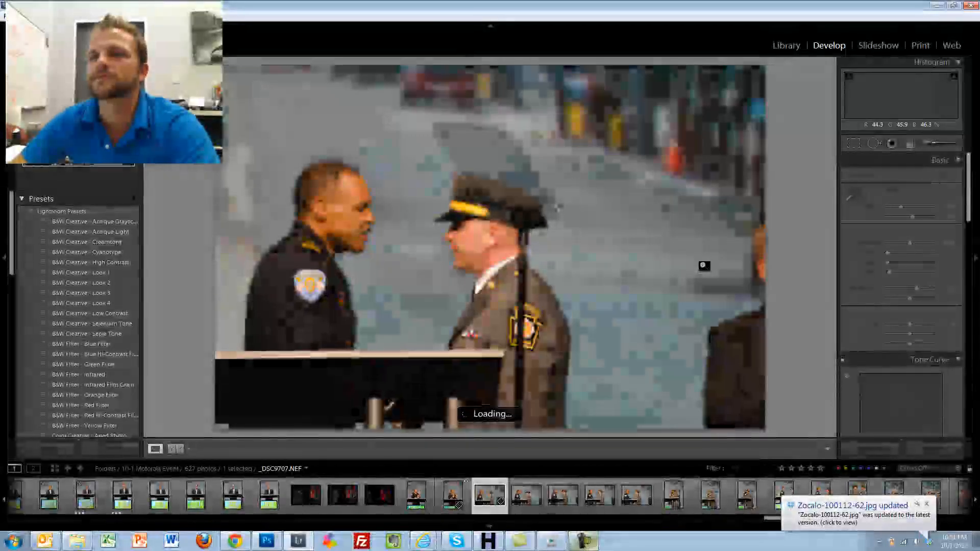
pyautogui.press('Right')
pyautogui.press('Right')
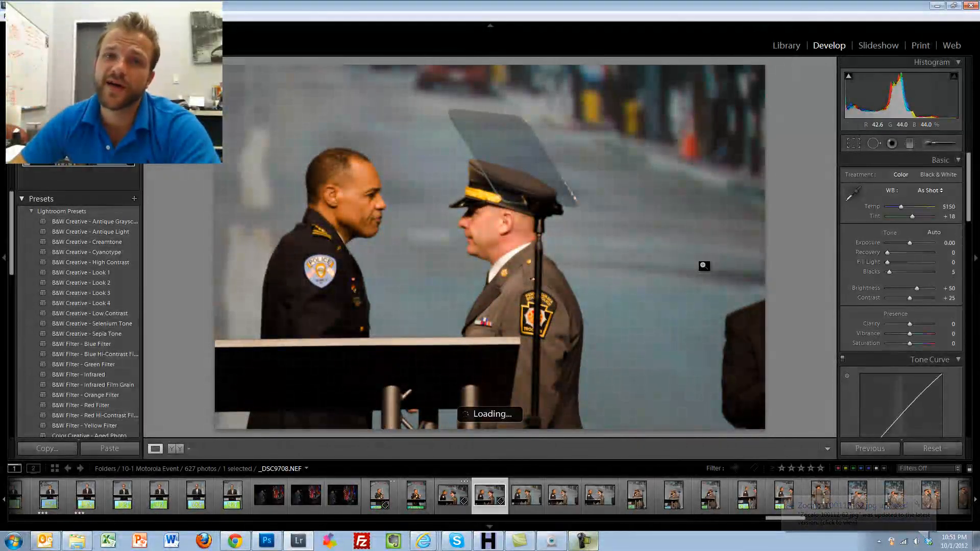
pyautogui.press('Right')
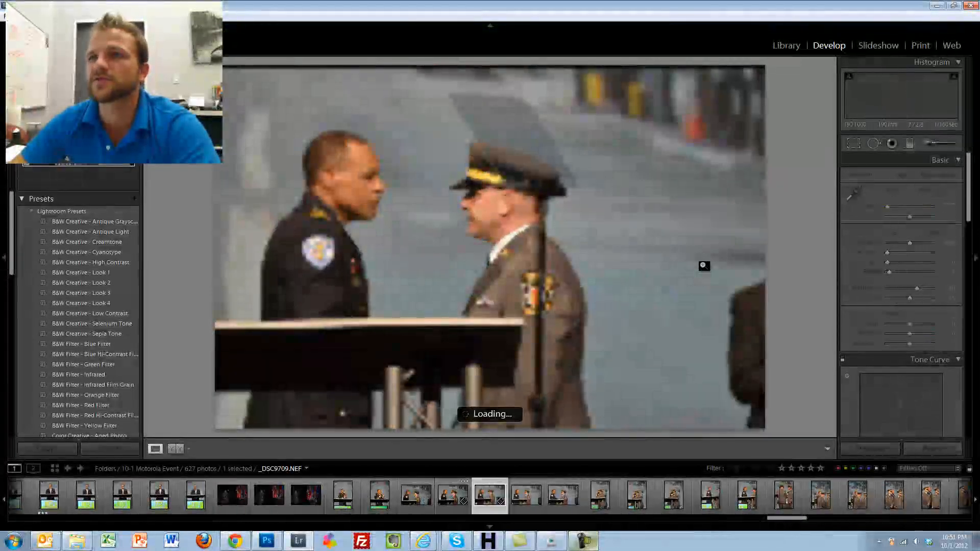
pyautogui.press('Right')
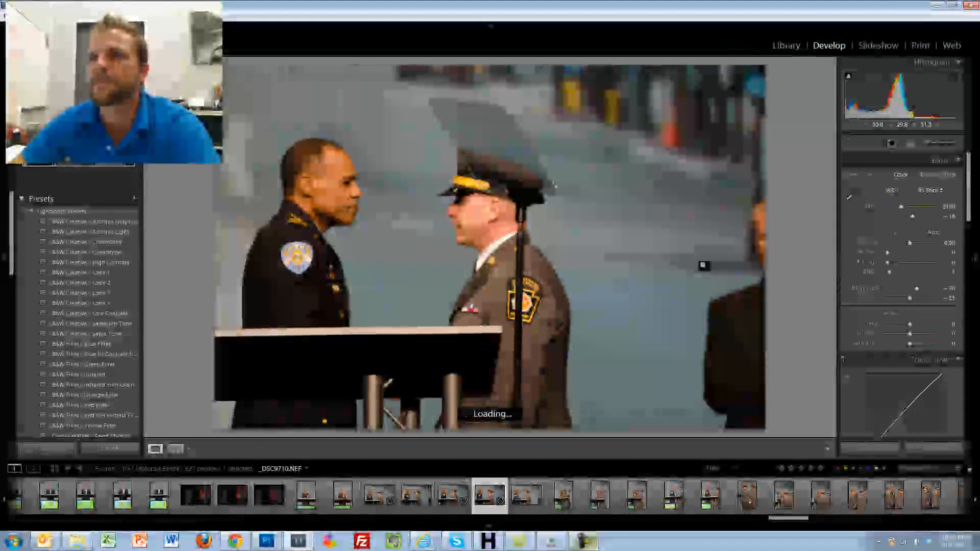
pyautogui.press('Right')
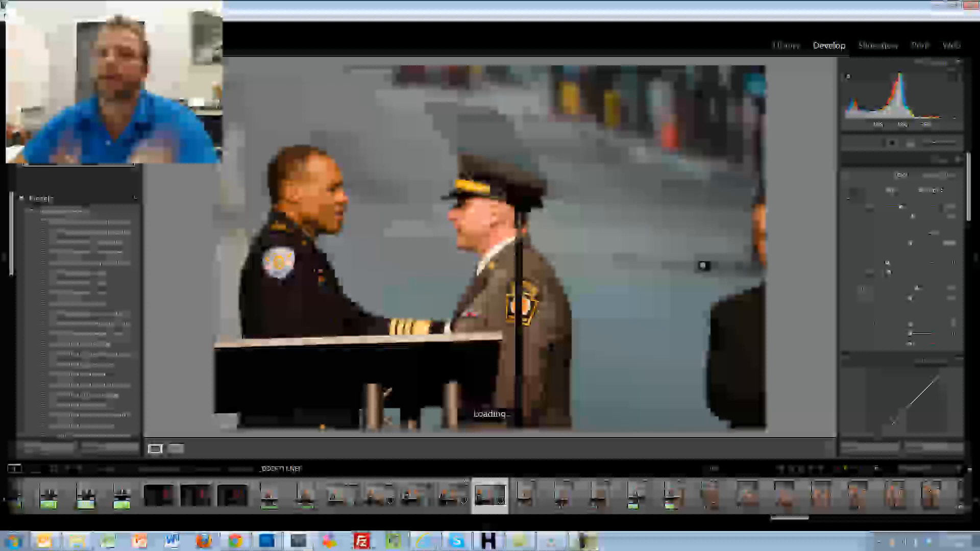
pyautogui.press('Right')
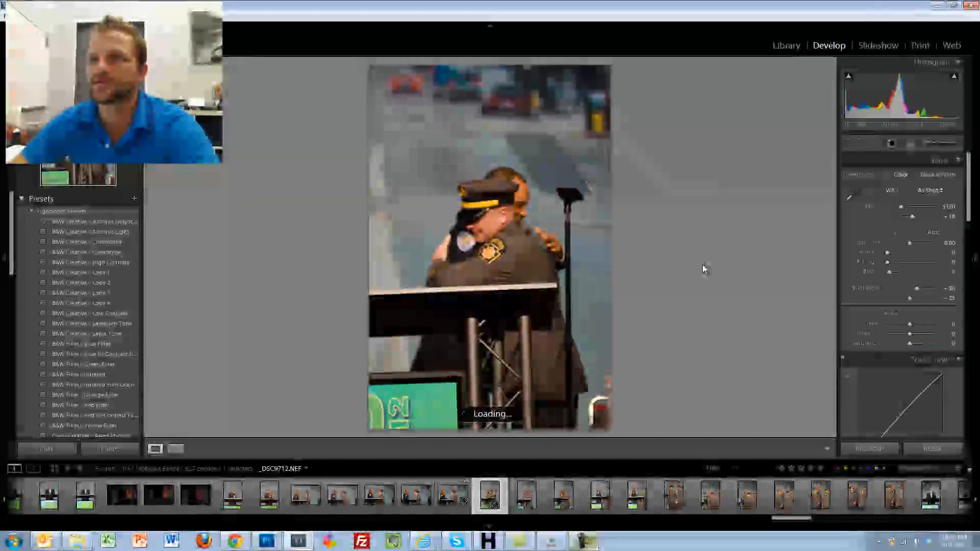
pyautogui.press('3')
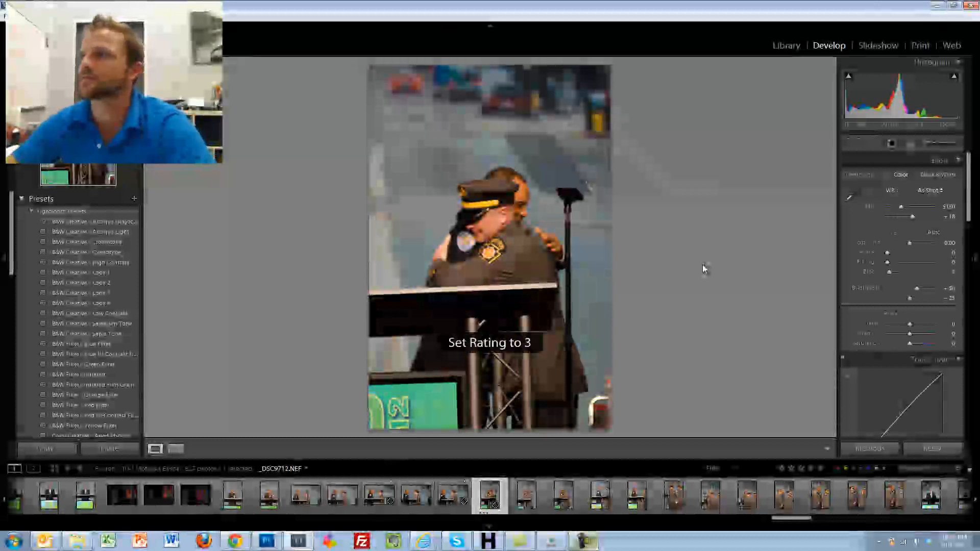
# - Crop _DSC9712 tighter around the two hugging officers at the original aspect ratio and apply the crop
pyautogui.click(860, 145)
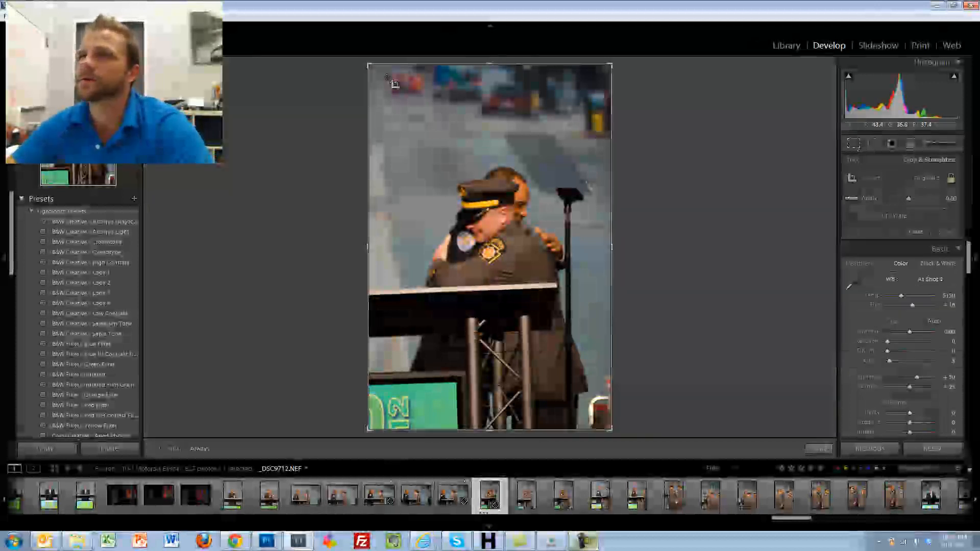
pyautogui.moveTo(367, 63); pyautogui.dragTo(397, 97)
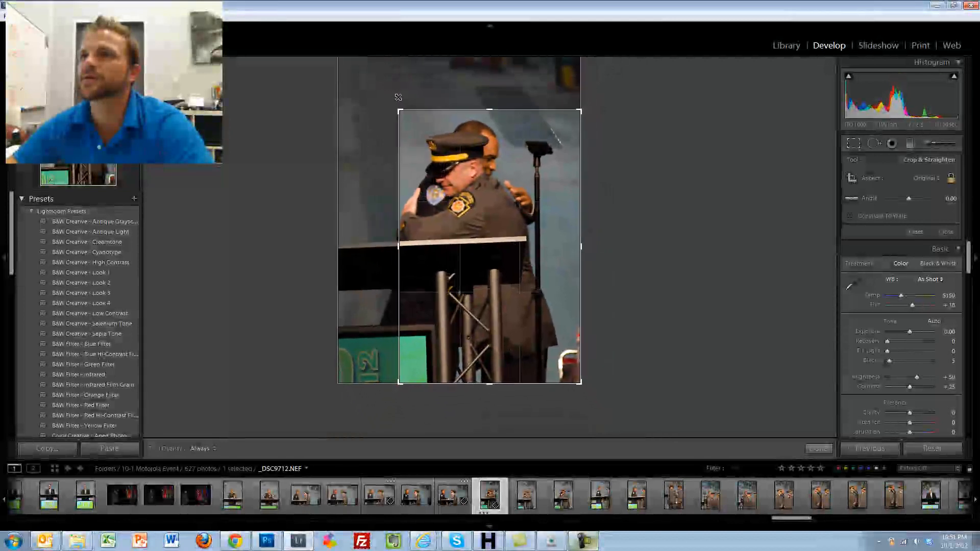
pyautogui.moveTo(513, 201); pyautogui.dragTo(543, 199)
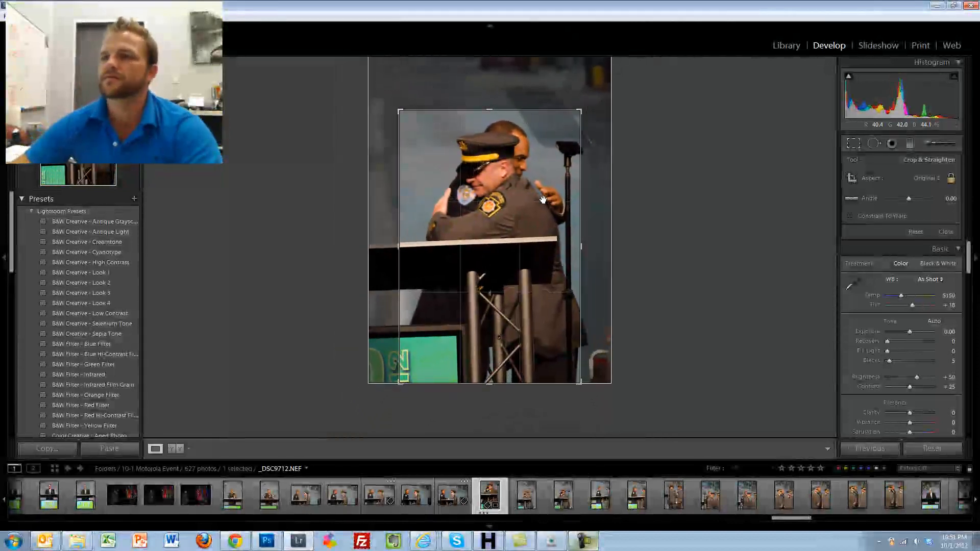
pyautogui.press('Return')
pyautogui.press('3')
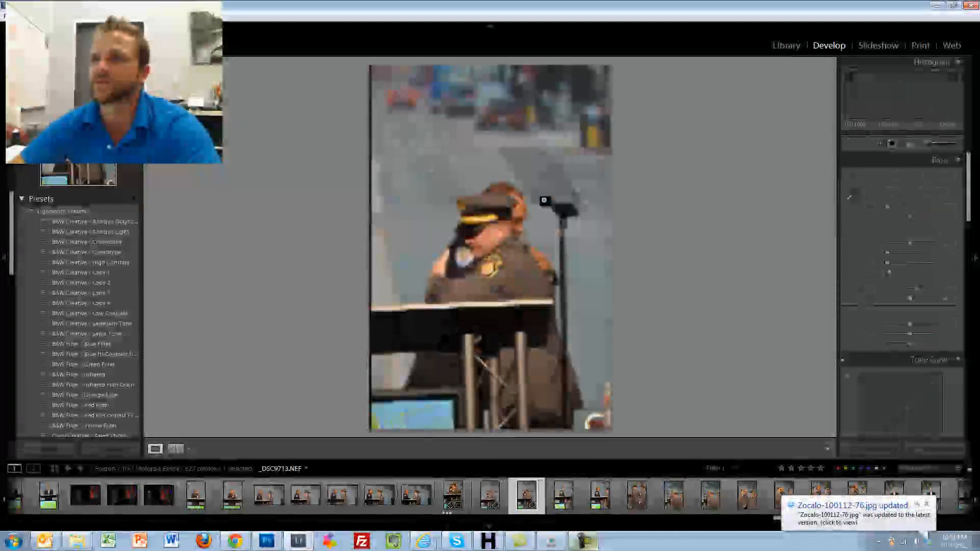
# - Review the officer shots following the hug up to the three-officer photo _DSC9721 and rate that one 3 stars
pyautogui.press('Right')
pyautogui.press('Right')
pyautogui.press('Right')
pyautogui.press('Right')
pyautogui.press('Right')
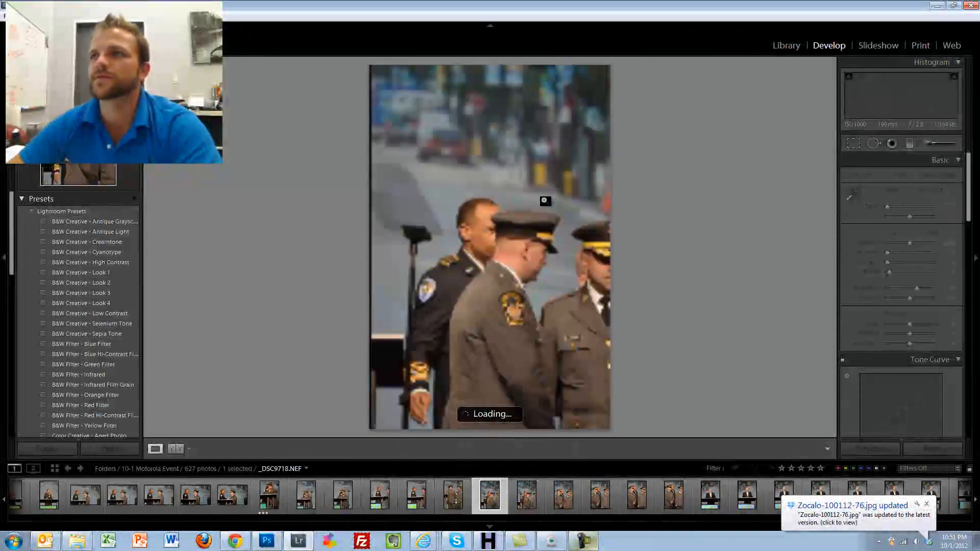
pyautogui.press('Right')
pyautogui.press('Right')
pyautogui.press('Right')
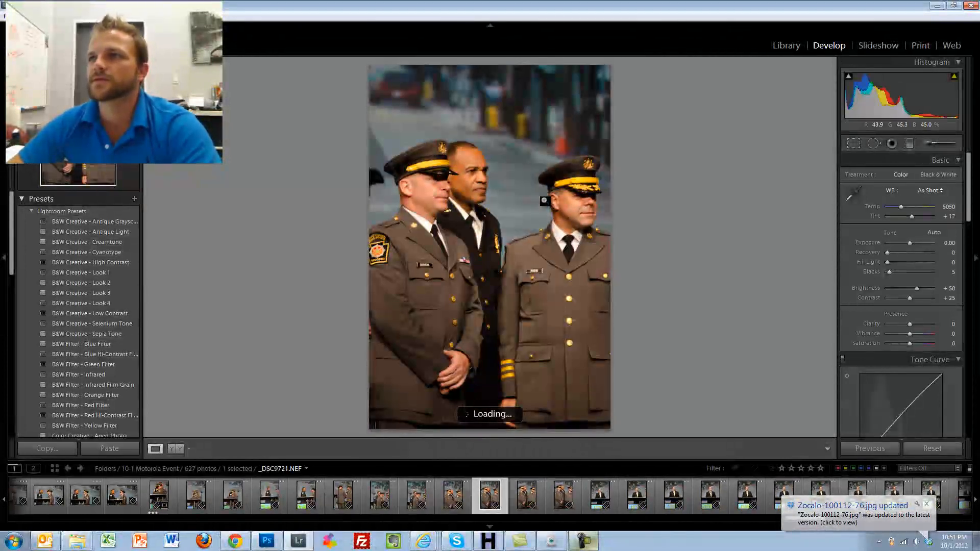
pyautogui.press('3')
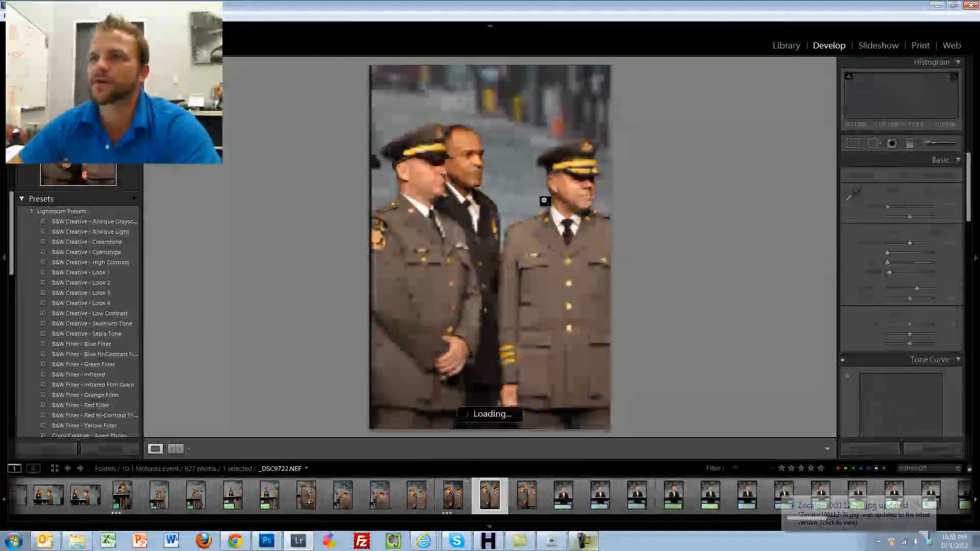
# - Advance to the podium photo _SHE4567 of the speaker in the yellow tie and reset its rating to 0
pyautogui.press('Right')
pyautogui.press('Right')
pyautogui.press('Right')
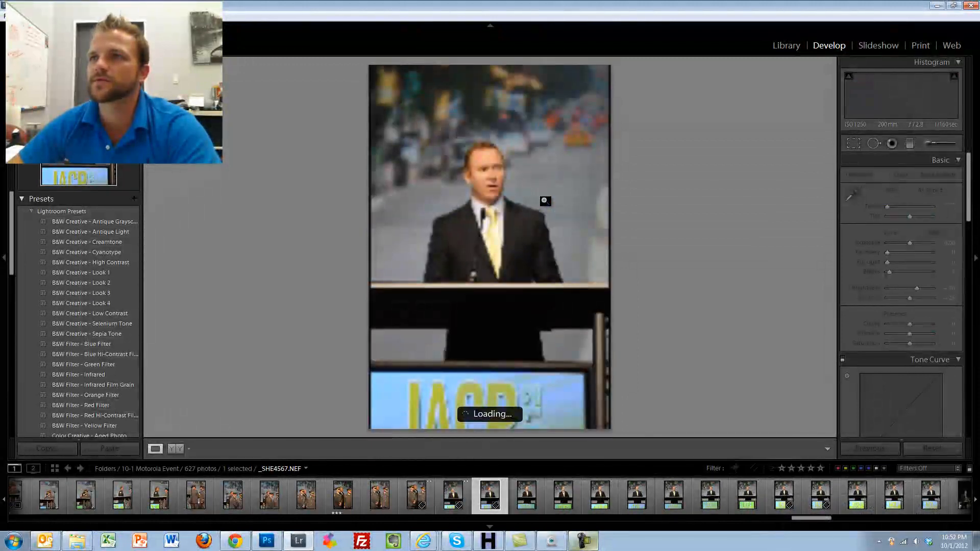
pyautogui.press('3')
pyautogui.press('0')
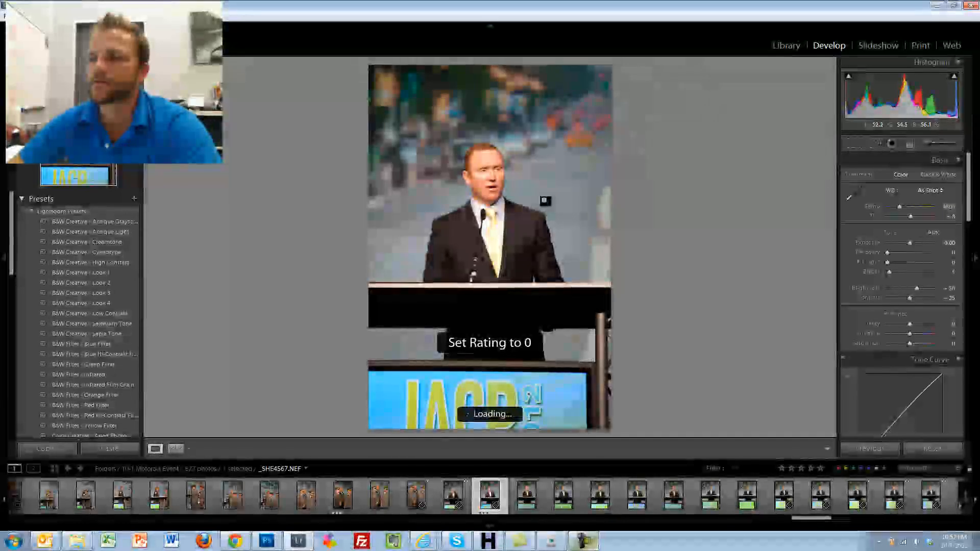
# - Review the remaining podium photos of the speaker in the yellow tie and rate _SHE4577 3 stars
pyautogui.press('Right')
pyautogui.press('Right')
pyautogui.press('Right')
pyautogui.press('Right')
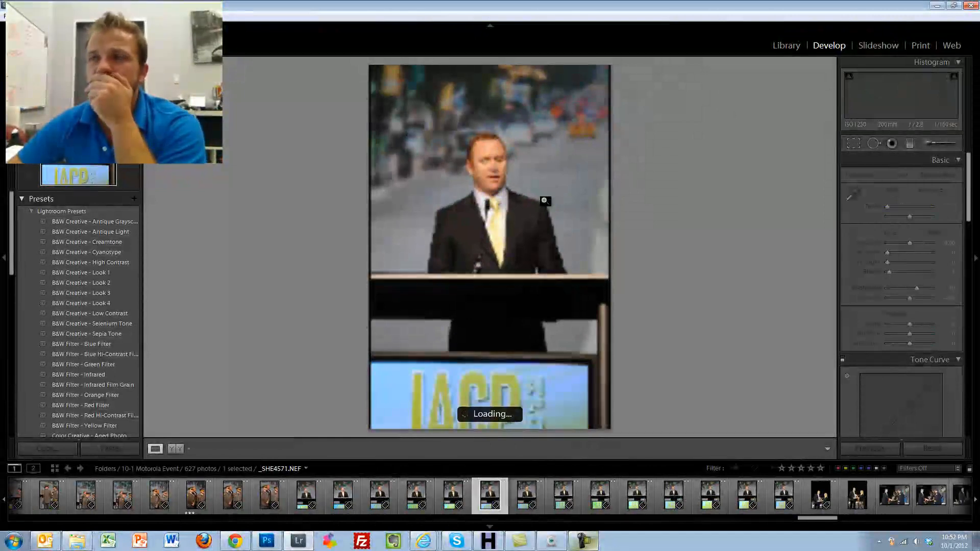
pyautogui.press('Right')
pyautogui.press('Right')
pyautogui.press('Right')
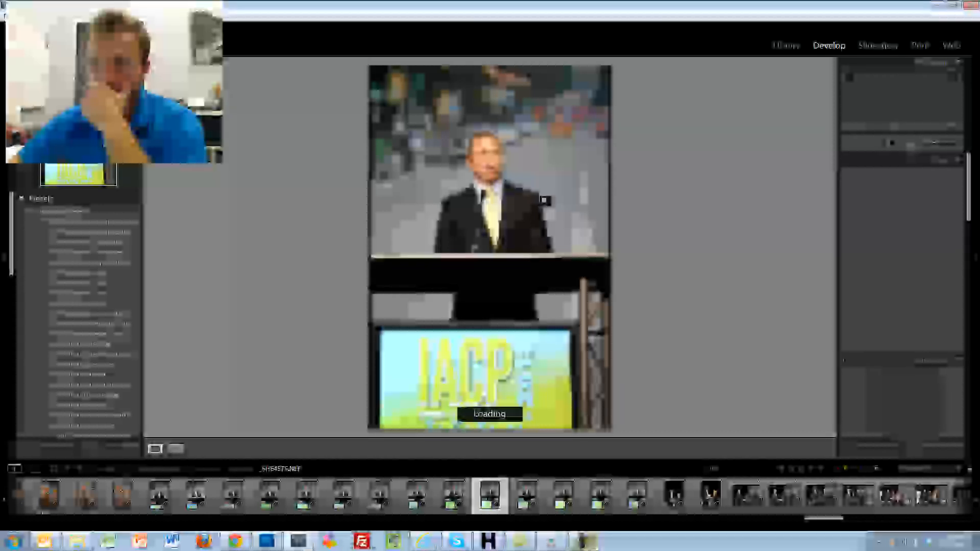
pyautogui.press('Right')
pyautogui.press('Right')
pyautogui.press('Right')
pyautogui.press('3')
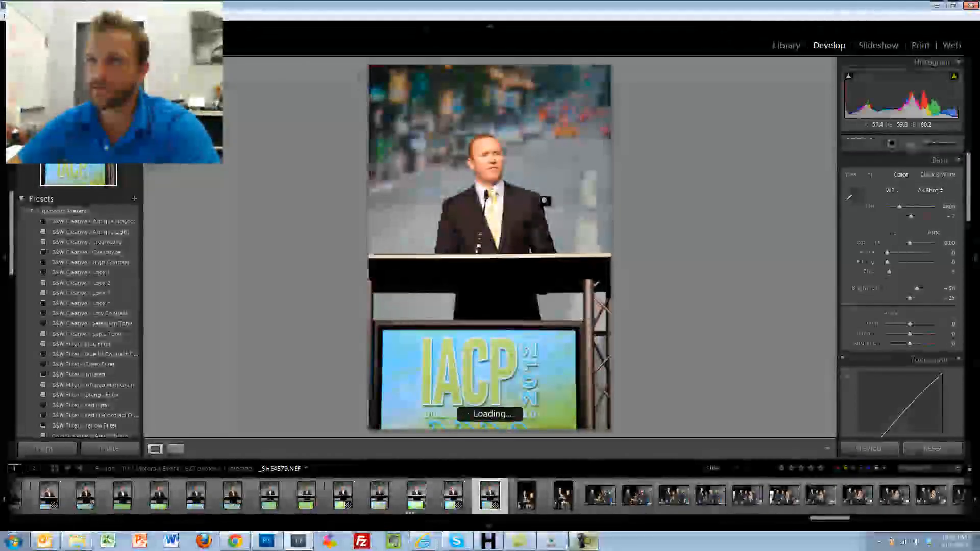
# - Examine the award handover shots from _SHE4580 up to the four-person group photo _SHE4585
pyautogui.press('Right')
pyautogui.press('Right')
pyautogui.press('Right')
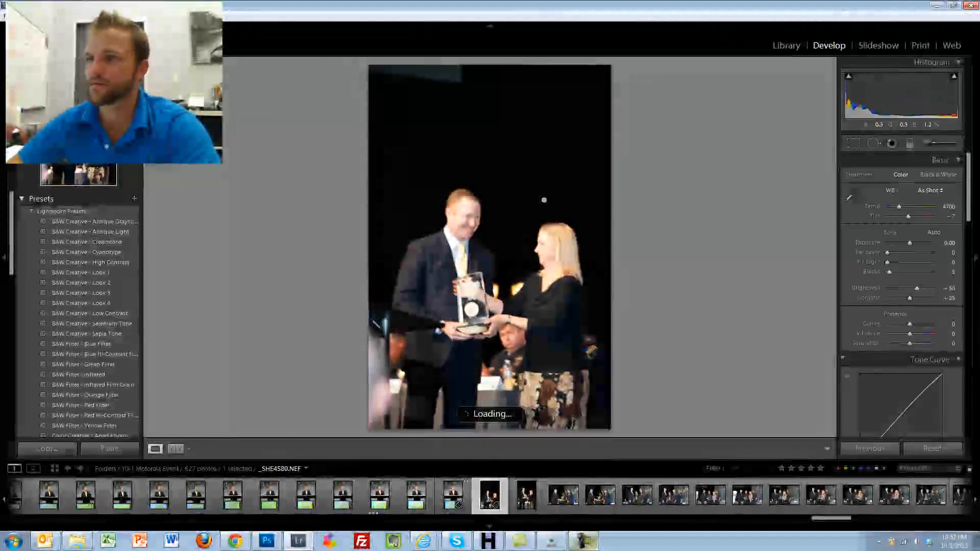
pyautogui.press('Right')
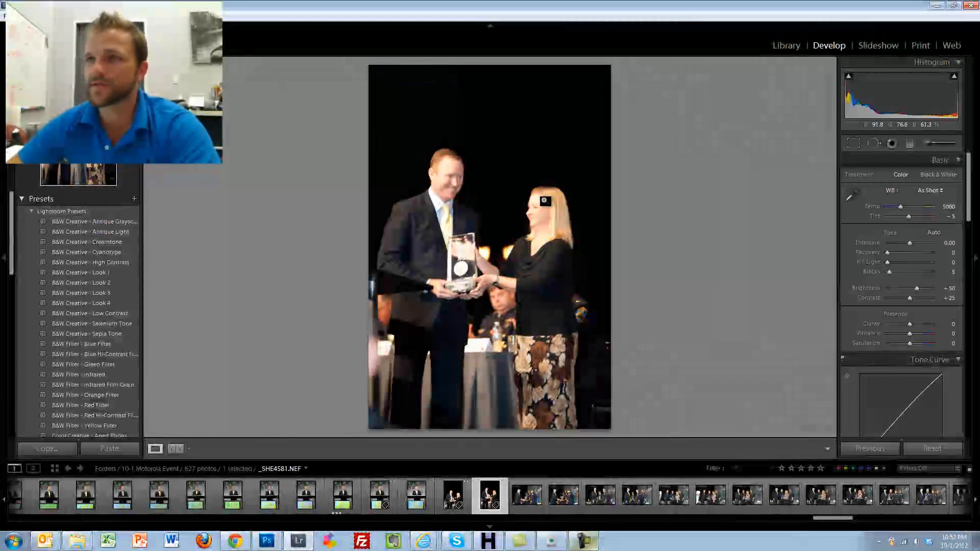
pyautogui.press('Right')
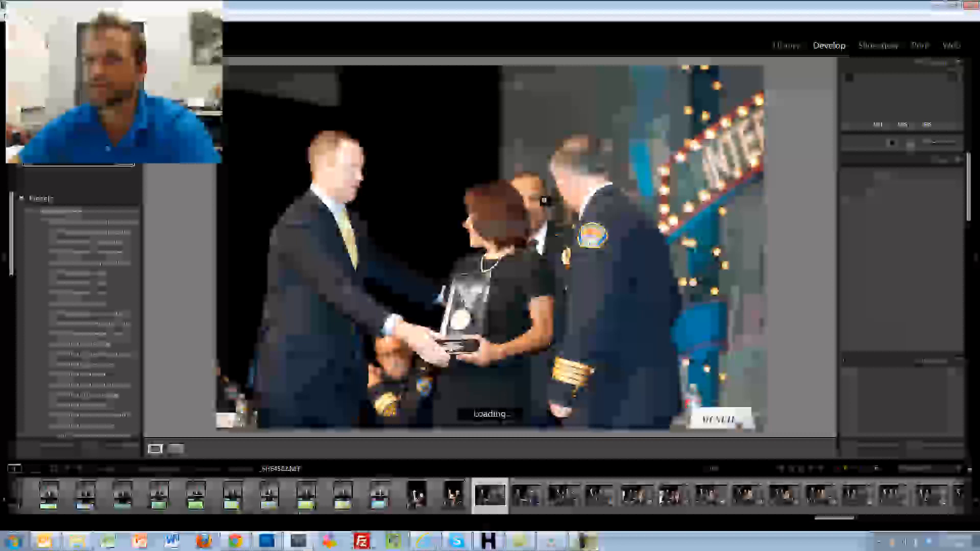
pyautogui.press('Right')
pyautogui.press('Right')
pyautogui.press('Right')
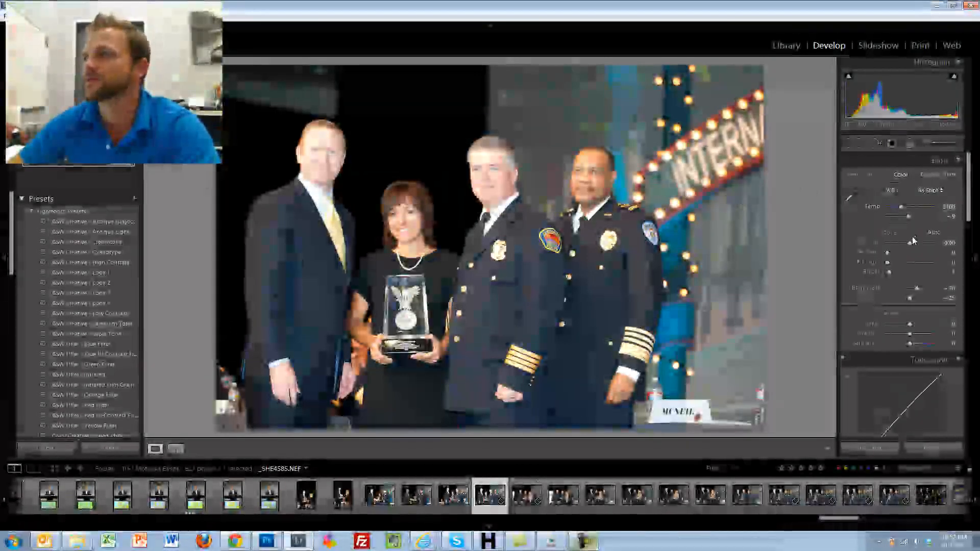
# - Set the exposure of _SHE4585 to -0.69 and the fill light to 11, and rate the photo 3 stars
pyautogui.moveTo(908, 245); pyautogui.dragTo(905, 245)
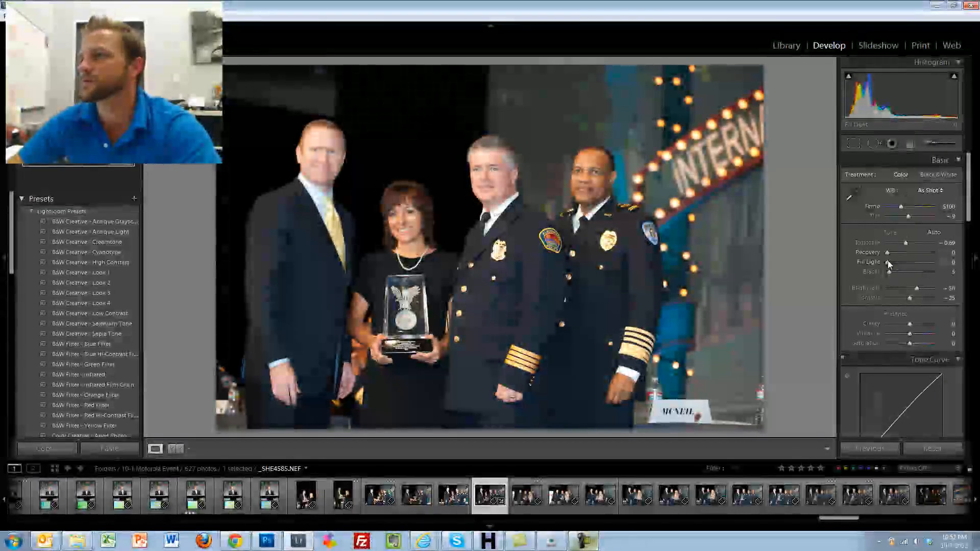
pyautogui.moveTo(888, 262); pyautogui.dragTo(892, 262)
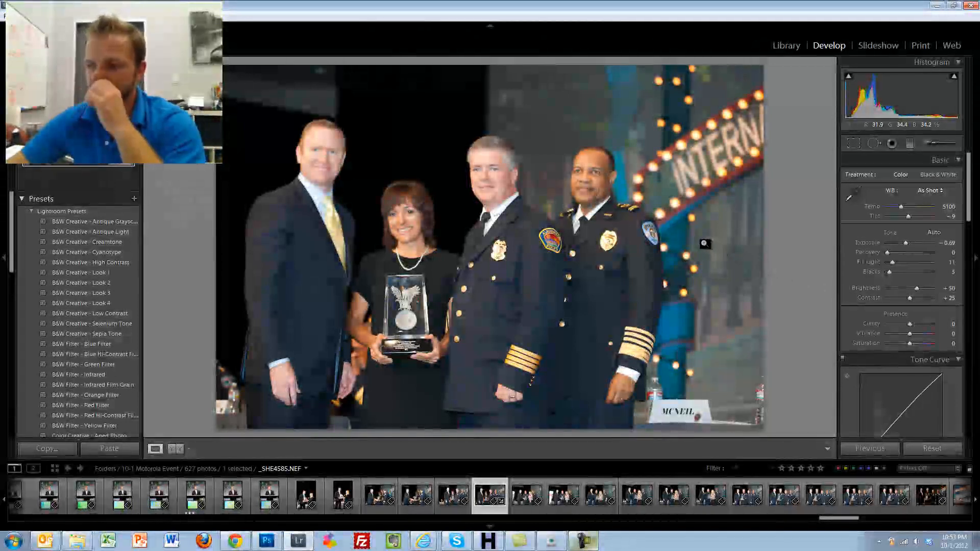
pyautogui.press('3')
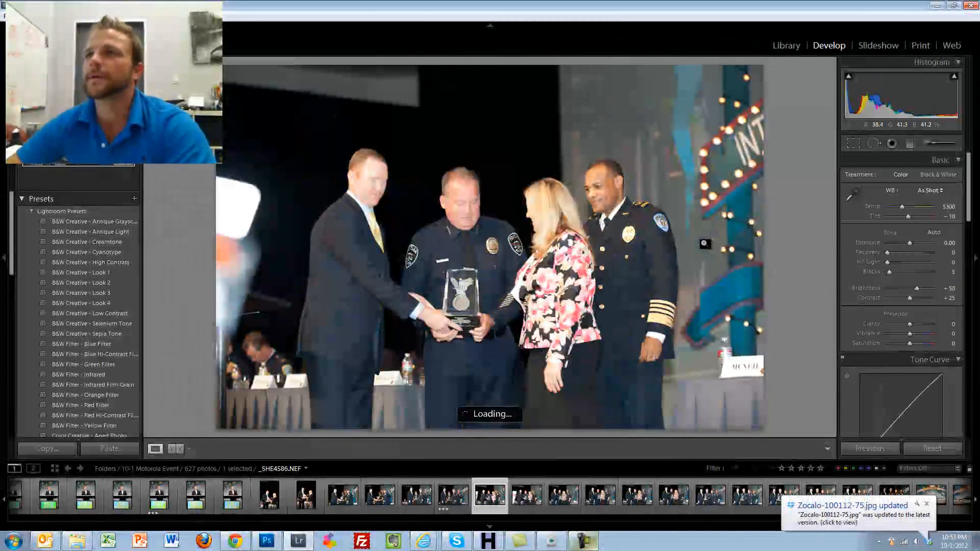
# - Rate group photo _SHE4591 3 stars and set its exposure to -0.32, recovery to 24 and fill light to 7
pyautogui.press('Right')
pyautogui.press('Right')
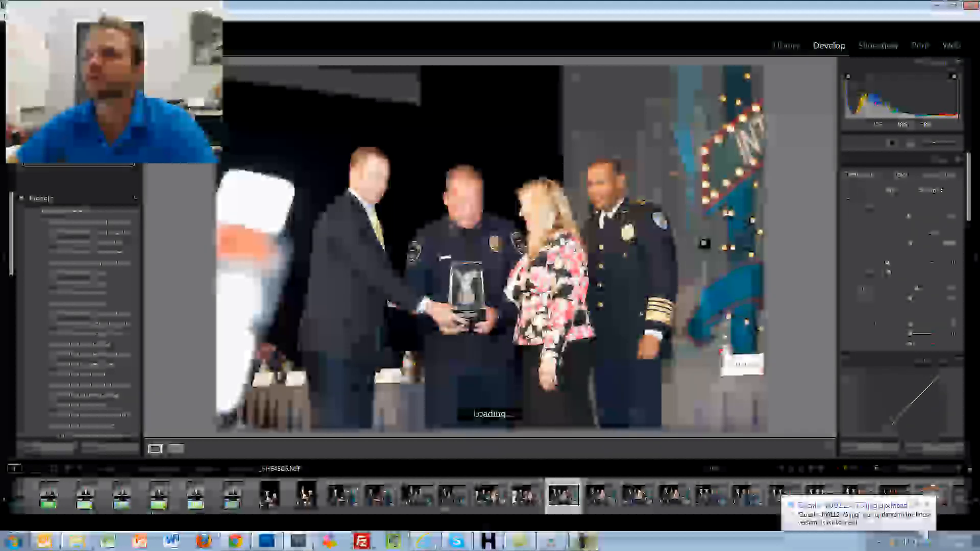
pyautogui.press('3')
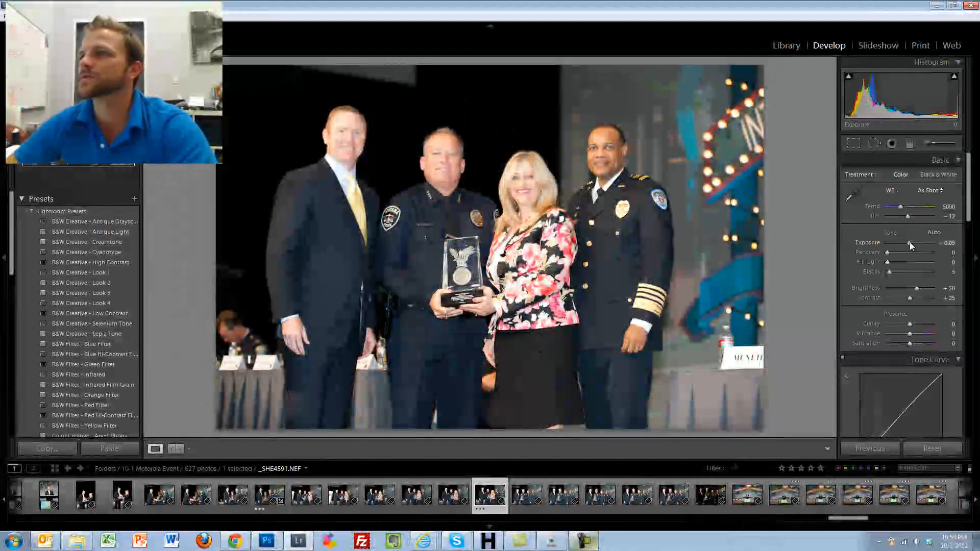
pyautogui.moveTo(910, 242); pyautogui.dragTo(890, 261)
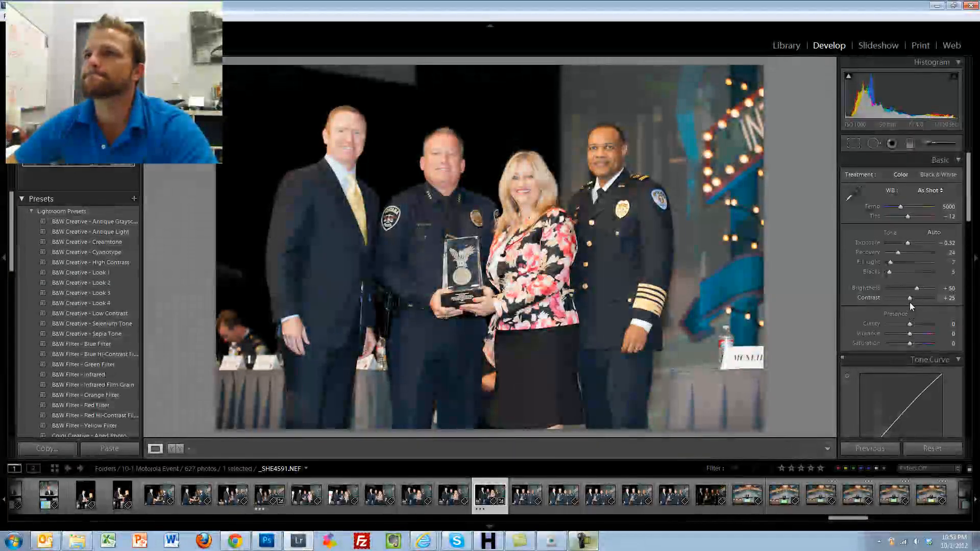
pyautogui.press('3')
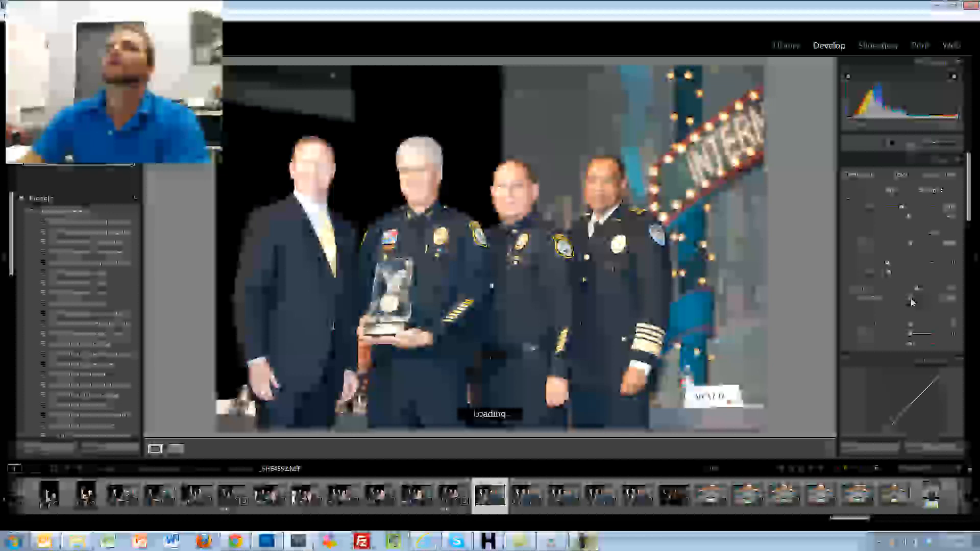
# - Review the award shots with the grey-haired officer up to _SHE4596 and rate that one 3 stars
pyautogui.press('Right')
pyautogui.press('Right')
pyautogui.press('Right')
pyautogui.press('Right')
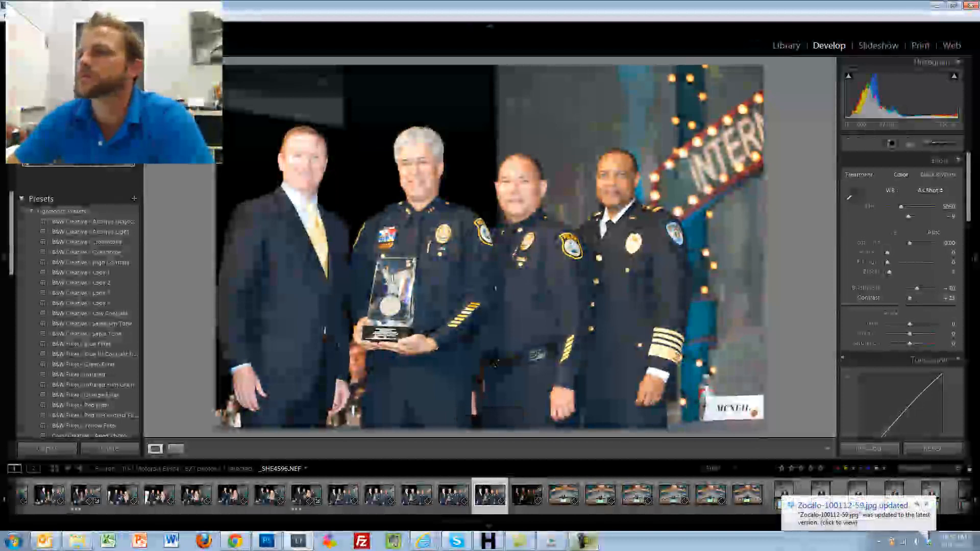
pyautogui.press('3')
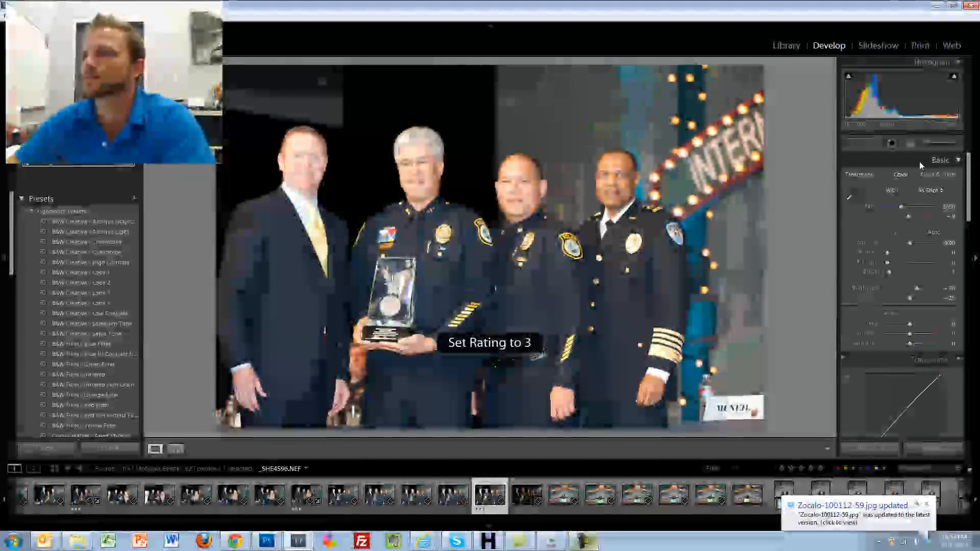
# - Crop _SHE4596 tighter around the four men at the original aspect ratio and apply the crop
pyautogui.press('r')
pyautogui.moveTo(764, 65); pyautogui.dragTo(735, 88)
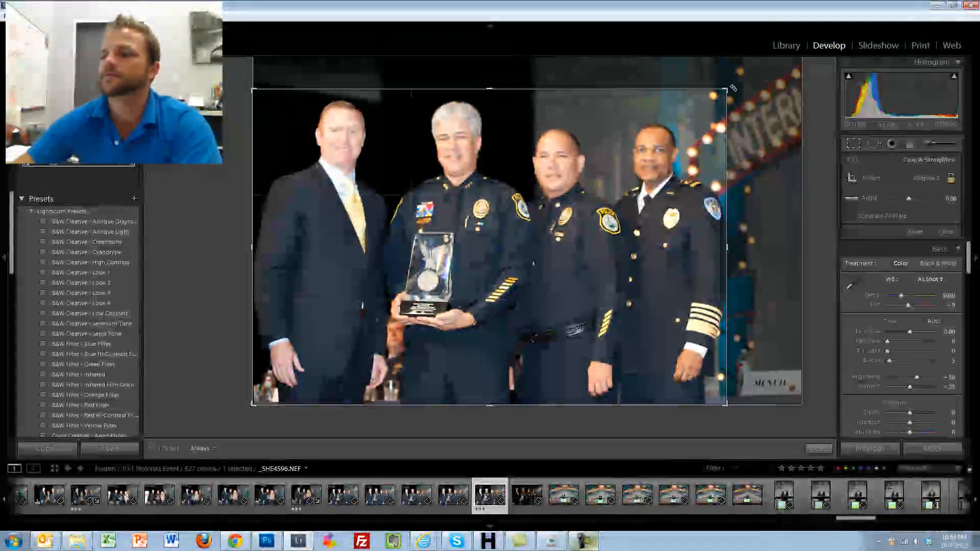
pyautogui.press('Return')
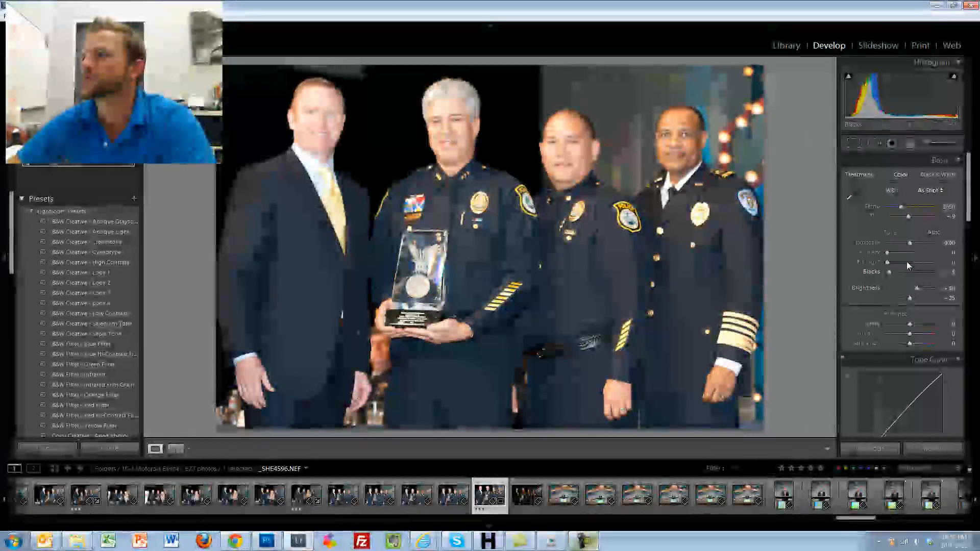
# - Set the exposure of _SHE4596 to -0.51, recovery to 13, fill light to 9 and clarity to +31, keeping 3 stars
pyautogui.moveTo(908, 244); pyautogui.dragTo(906, 243)
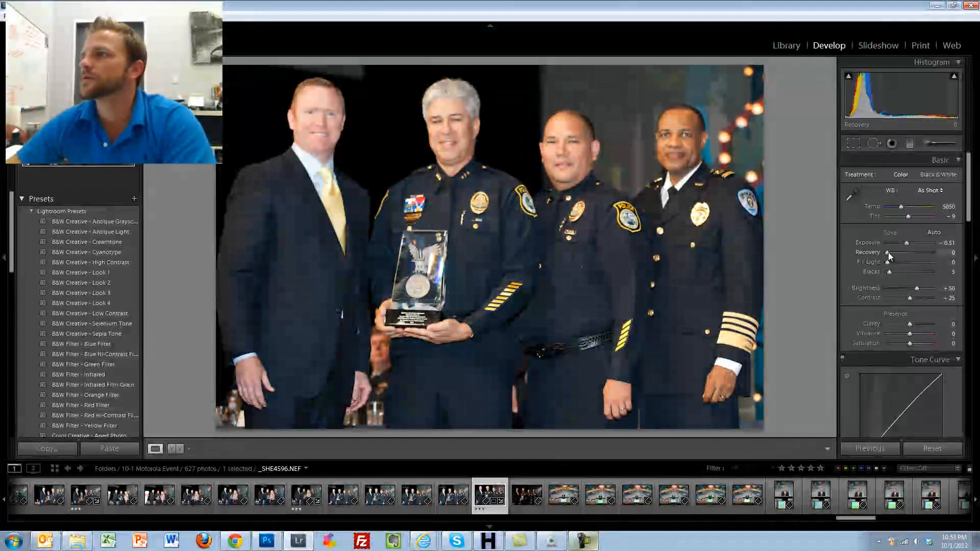
pyautogui.moveTo(888, 252); pyautogui.dragTo(892, 265)
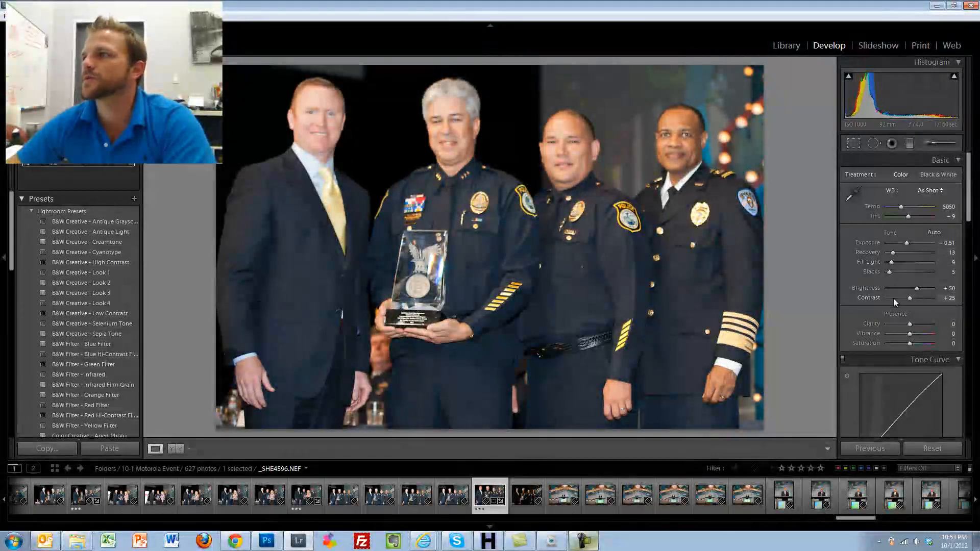
pyautogui.moveTo(910, 323); pyautogui.dragTo(930, 323)
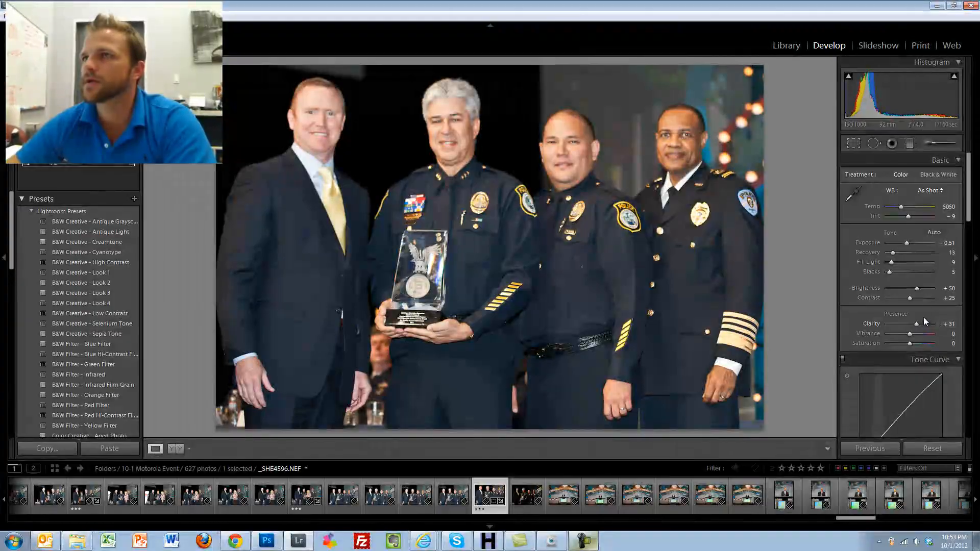
pyautogui.press('3')
# - Examine the dark group shot and the wide stage photos under the arch, checking the speaker in _SHE4600 up close
pyautogui.press('Right')
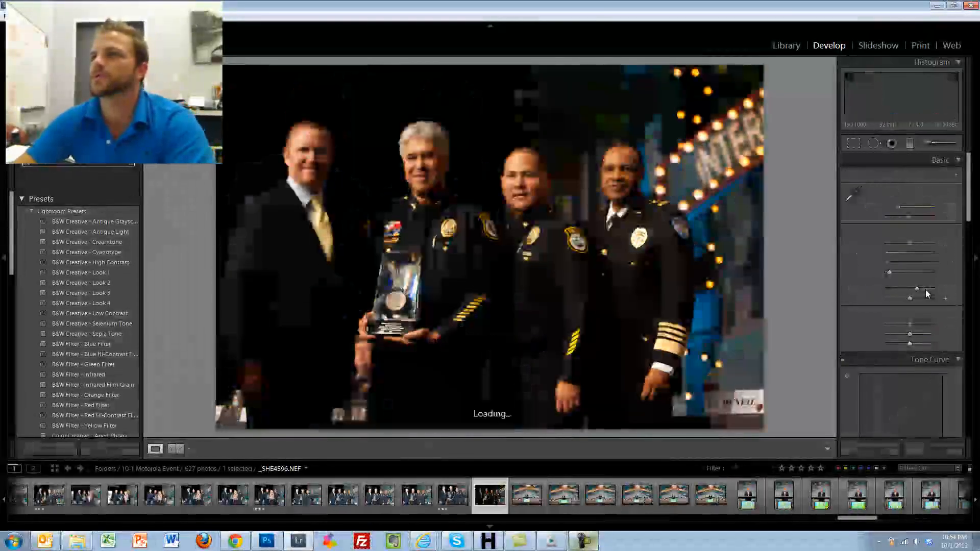
pyautogui.press('Right')
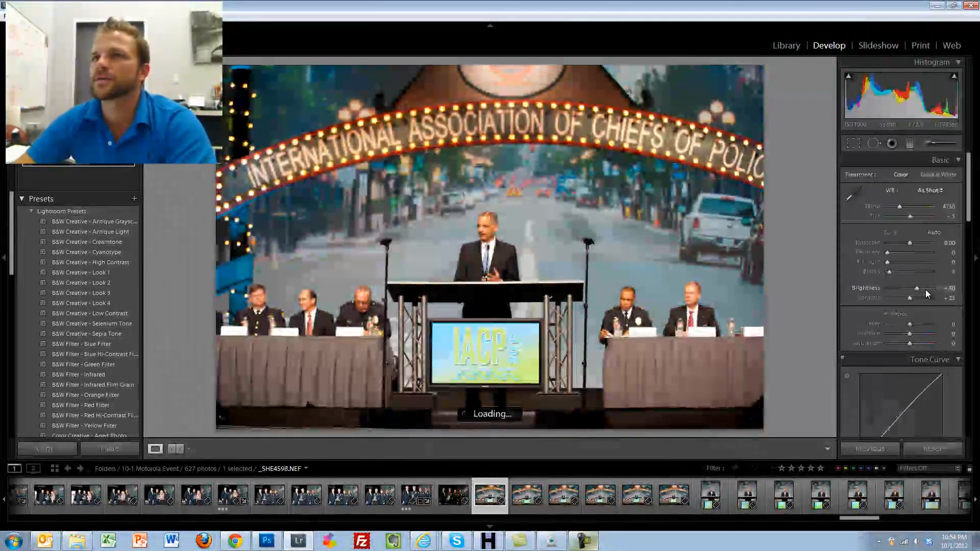
pyautogui.press('Right')
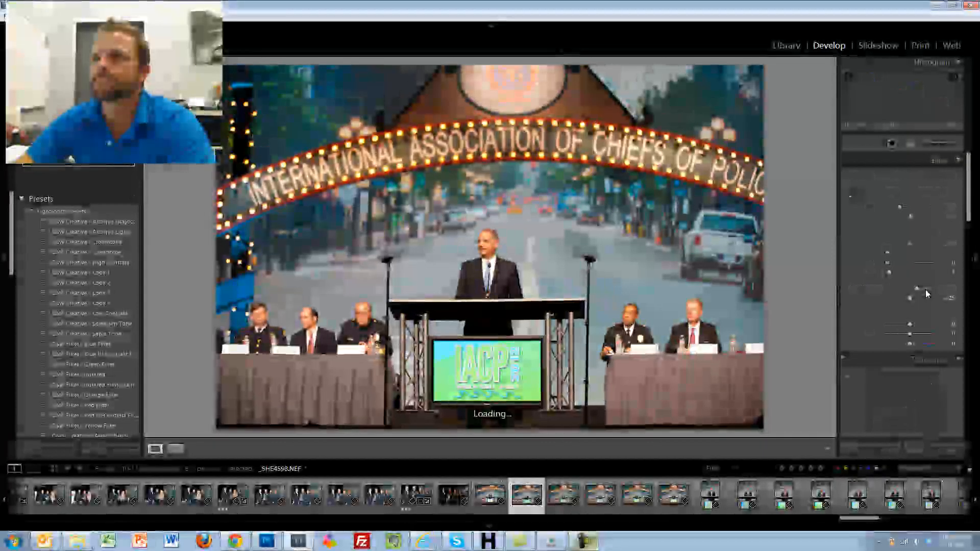
pyautogui.press('Right')
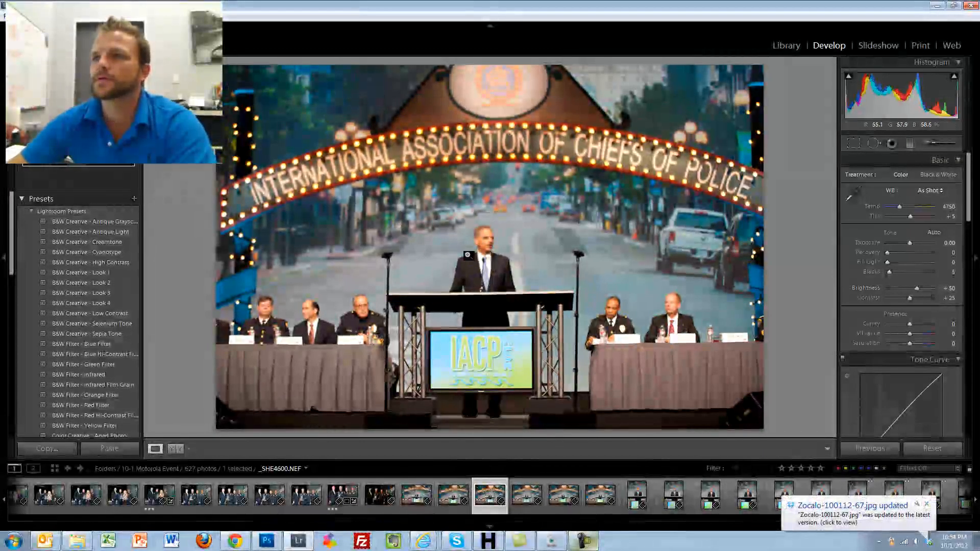
pyautogui.click(467, 255)
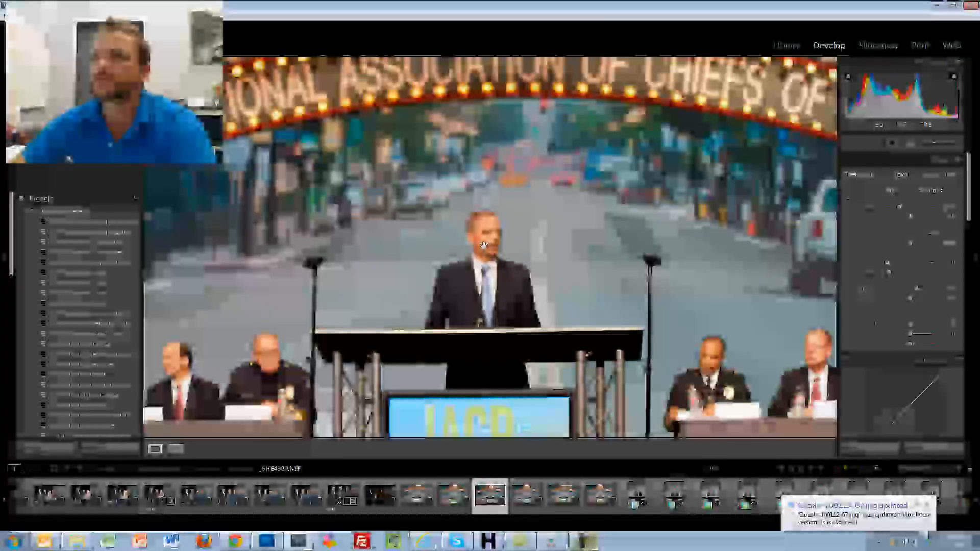
pyautogui.press('Right')
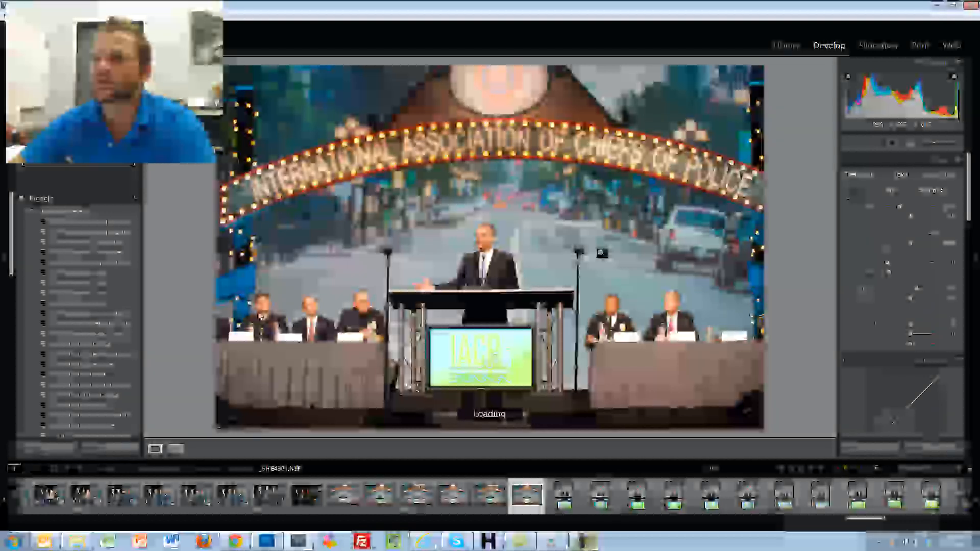
# - Examine the remaining podium photos of the speaker in the blue tie and continue to the Motorola booth photo _SHE4619
pyautogui.press('Right')
pyautogui.press('Right')
pyautogui.press('Right')
pyautogui.press('Right')
pyautogui.press('Right')
pyautogui.press('Right')
pyautogui.press('Right')
pyautogui.press('Right')
pyautogui.press('Right')
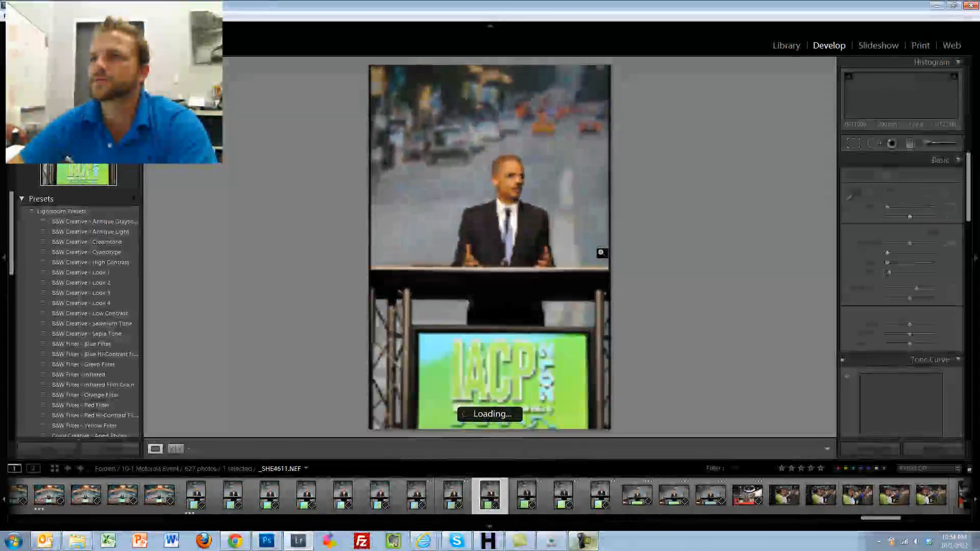
pyautogui.press('Right')
pyautogui.press('Right')
pyautogui.press('Right')
pyautogui.press('Right')
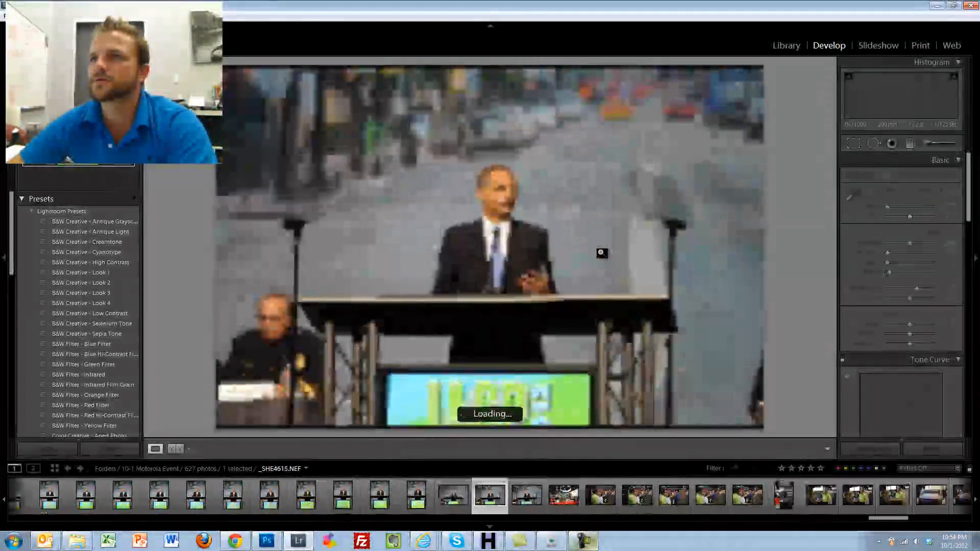
pyautogui.press('Right')
pyautogui.press('Right')
pyautogui.press('Right')
pyautogui.press('Right')
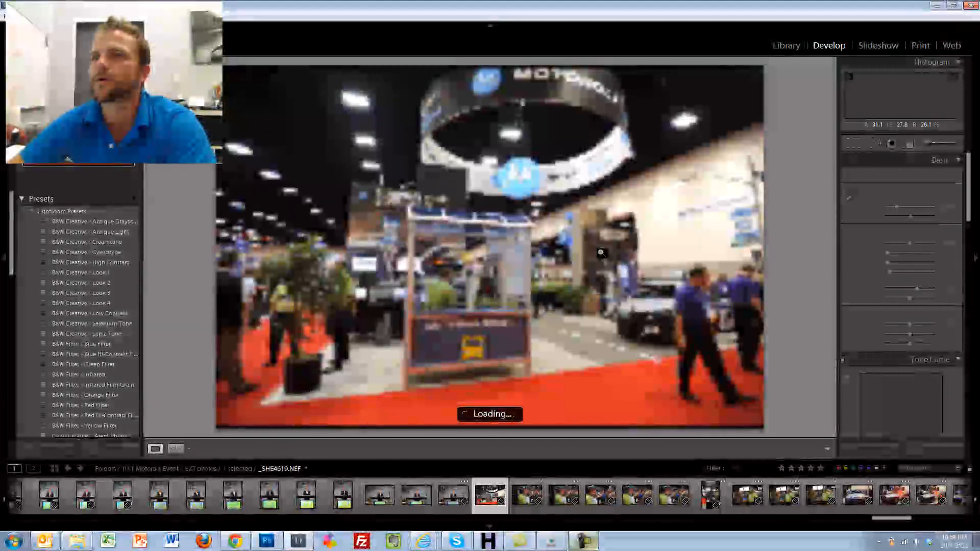
# - Review the group shots under the stop sign and rate _SHE4622 and _SHE4623 3 stars
pyautogui.press('Right')
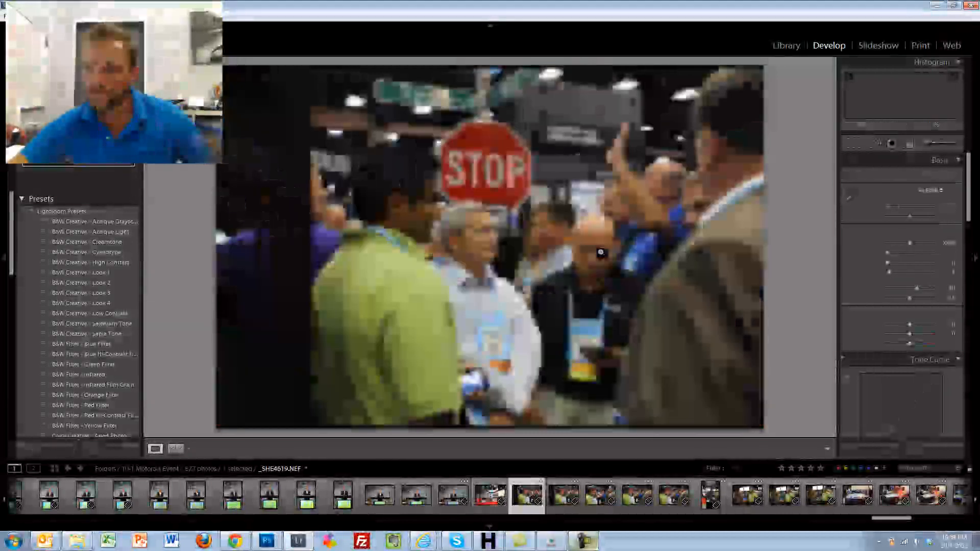
pyautogui.press('Right')
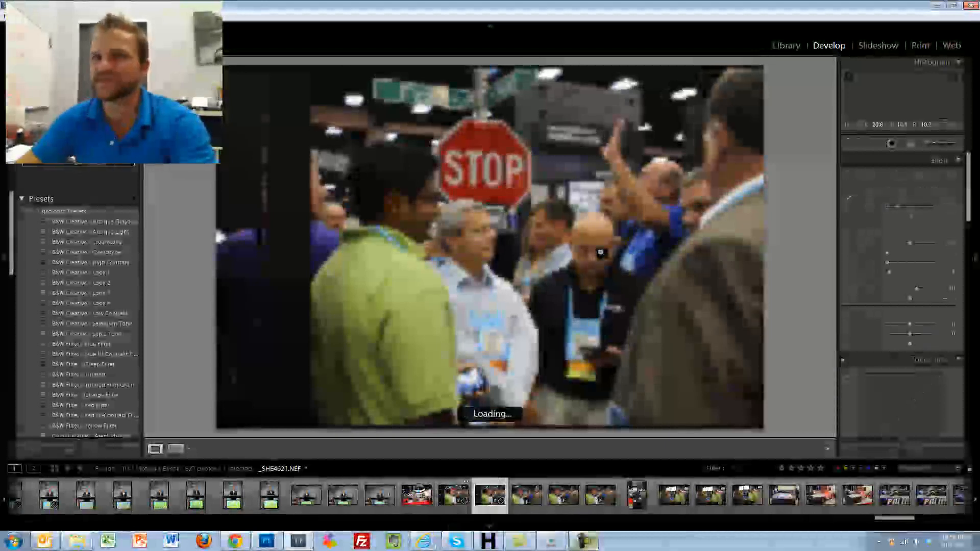
pyautogui.press('Right')
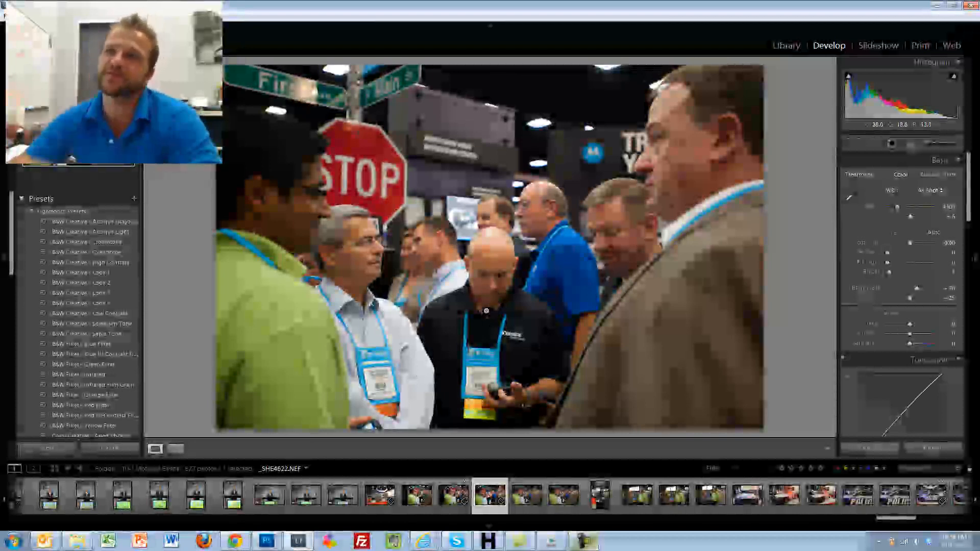
pyautogui.press('3')
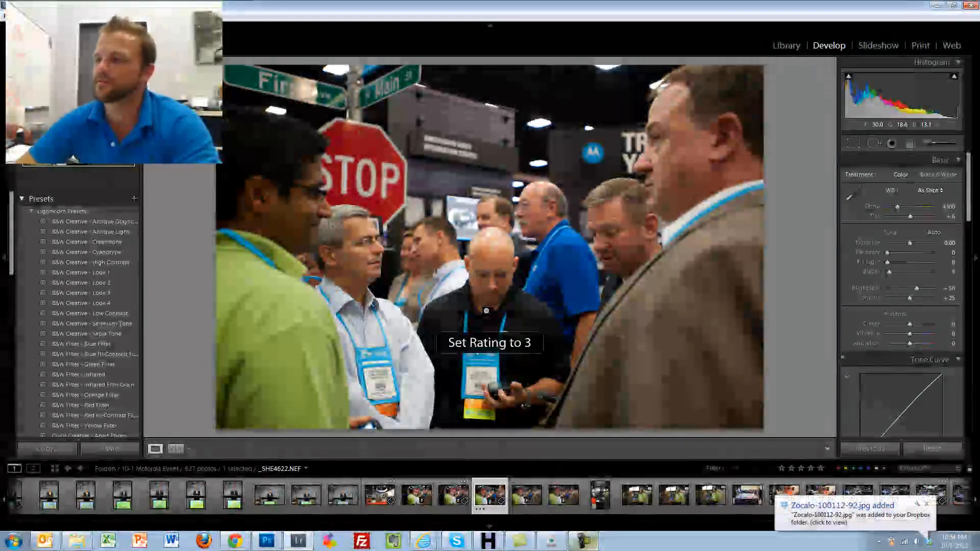
pyautogui.press('Right')
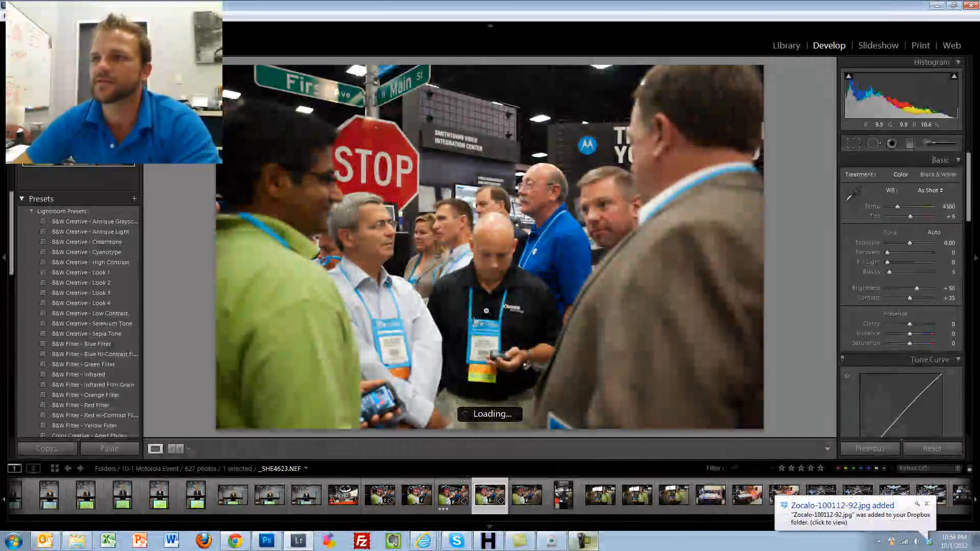
pyautogui.press('3')
# - Rate the vertical Smithtown Video display photo _SHE4625 and the handshake photo _SHE4626 3 stars, checking the similar frames
pyautogui.press('Right')
pyautogui.press('Right')
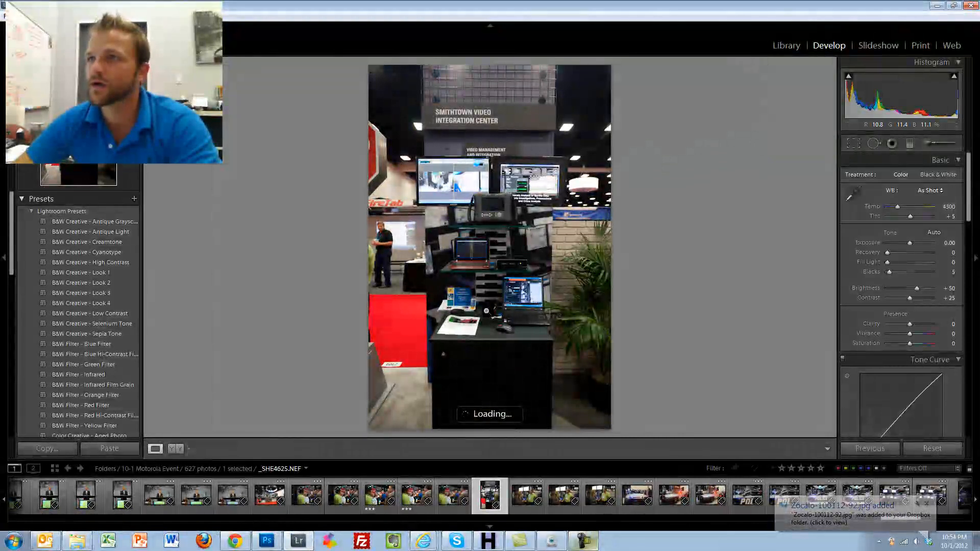
pyautogui.press('3')
pyautogui.press('Right')
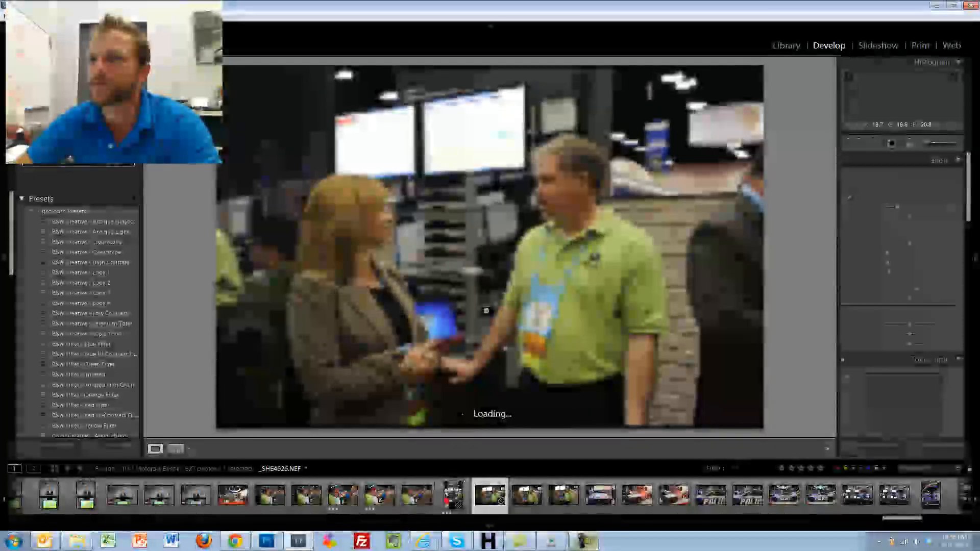
pyautogui.press('Right')
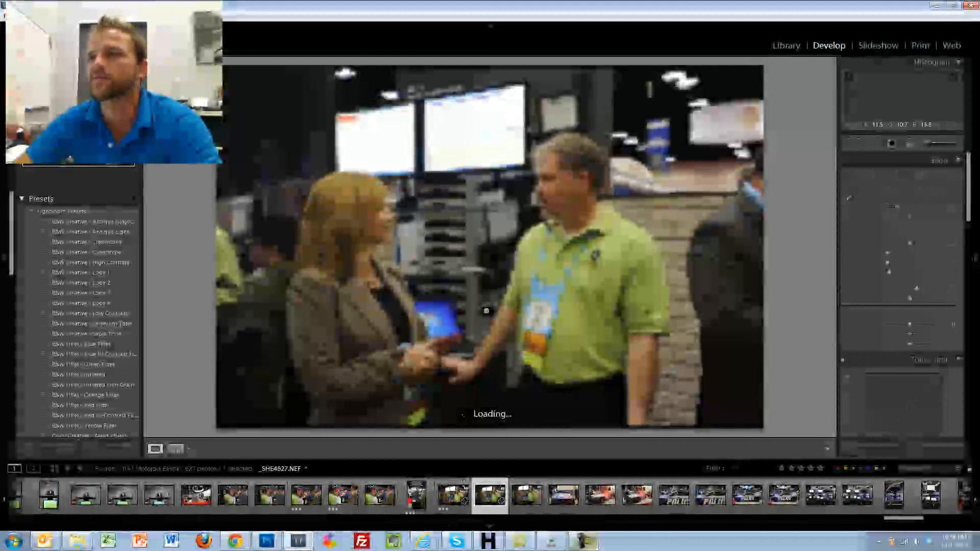
pyautogui.press('Right')
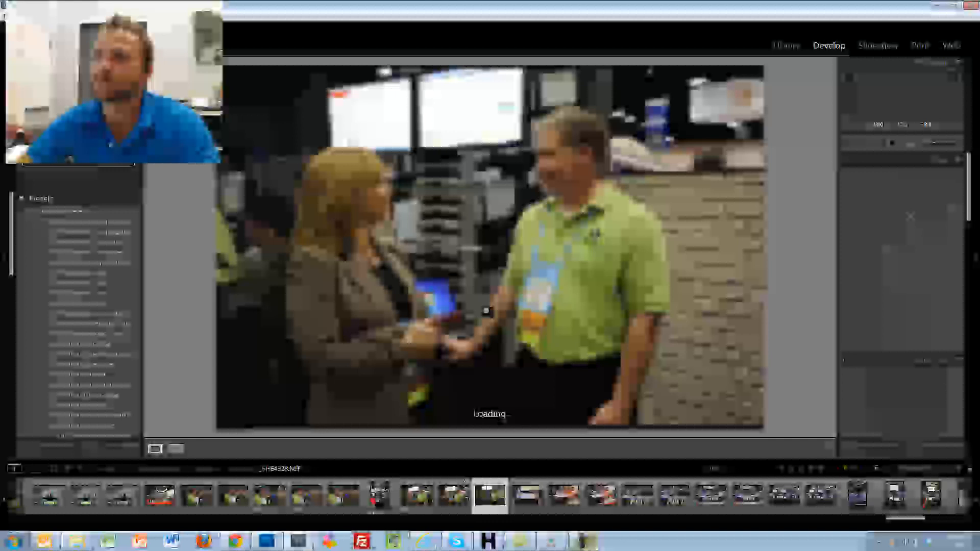
# - Go through the police car photos and rate _SHE4630 and _SHE4634 3 stars
pyautogui.press('Right')
pyautogui.press('Right')
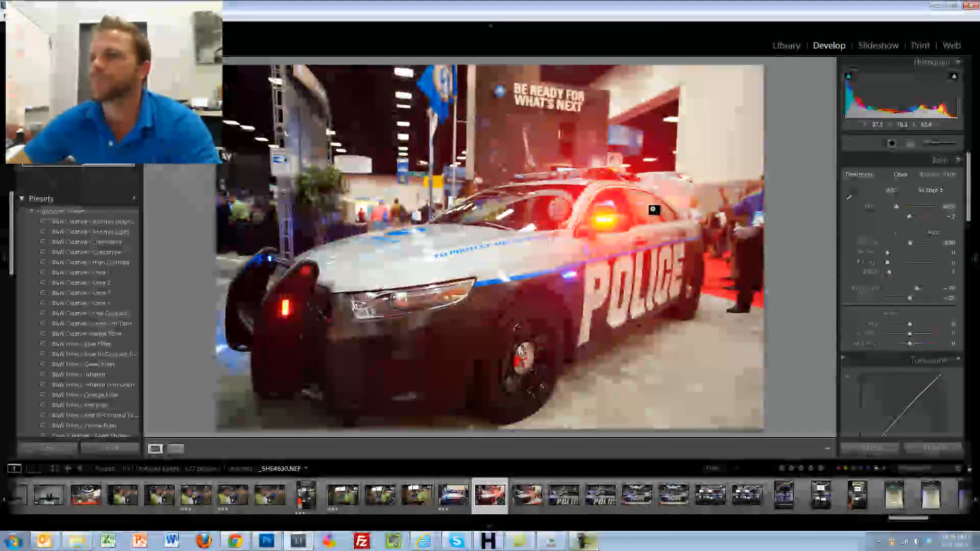
pyautogui.press('3')
pyautogui.press('Right')
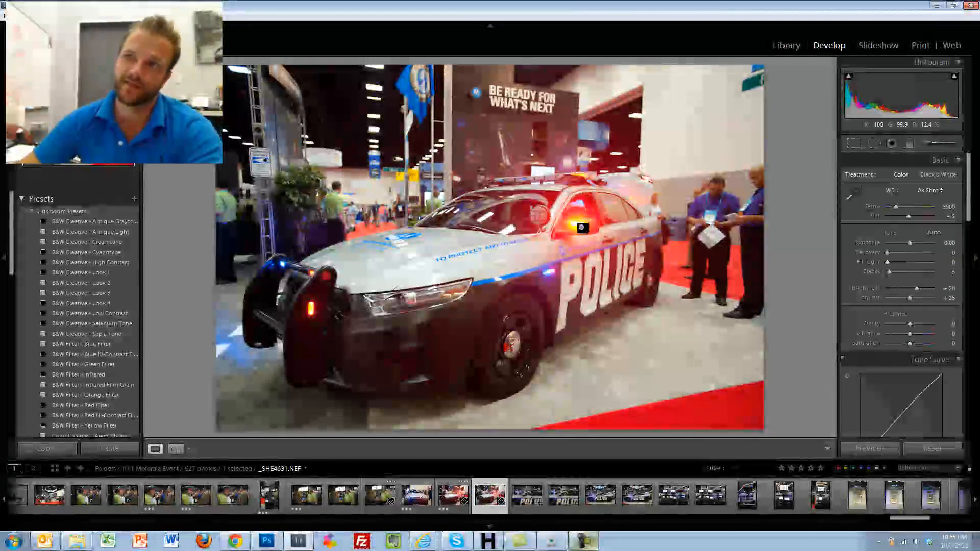
pyautogui.press('Right')
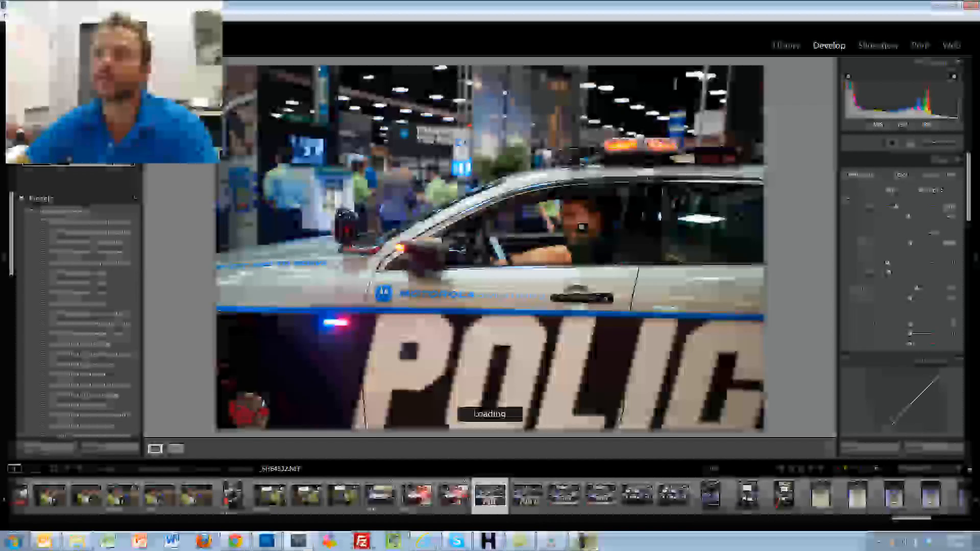
pyautogui.press('Right')
pyautogui.press('Right')
pyautogui.press('3')
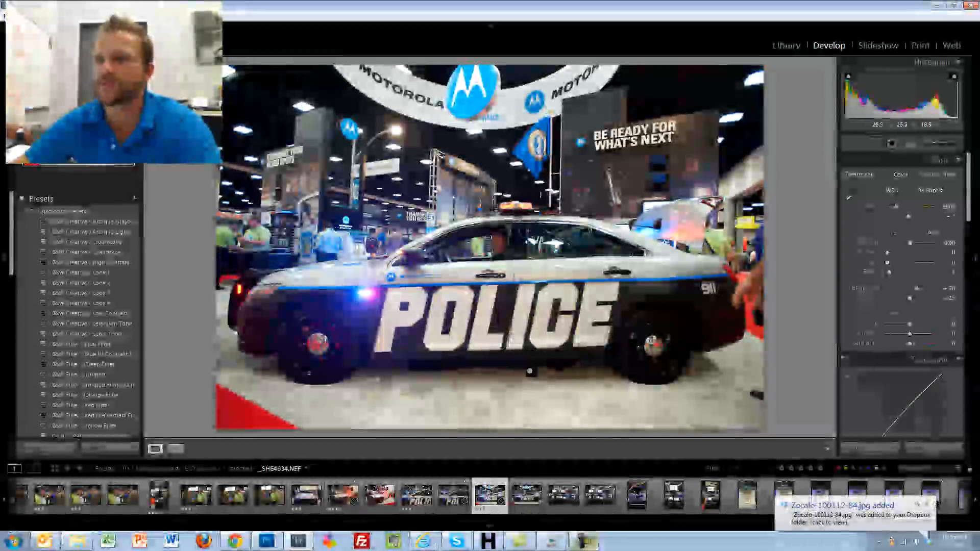
# - Straighten the equipment display photo _SHE4637 along its table edge, set recovery to 75 and rate it 3 stars
pyautogui.press('Right')
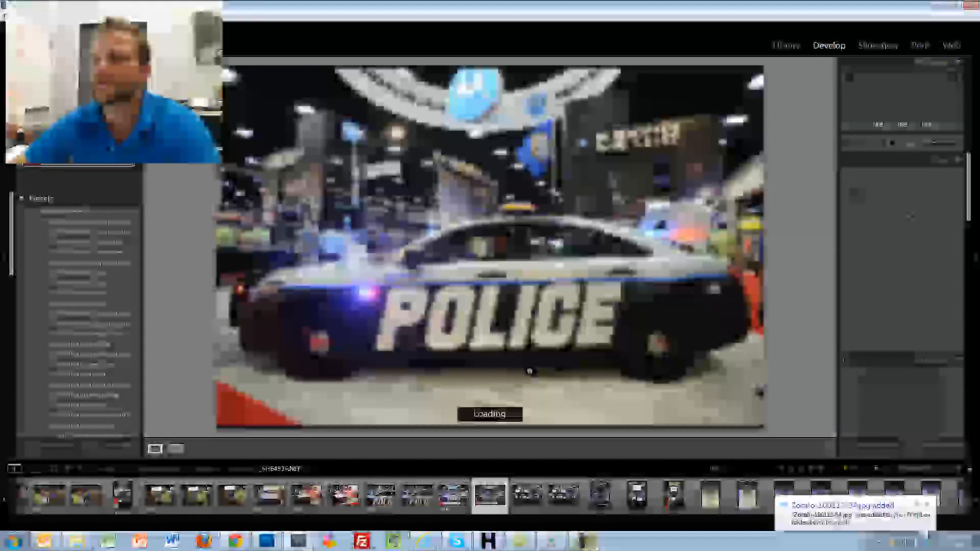
pyautogui.press('3')
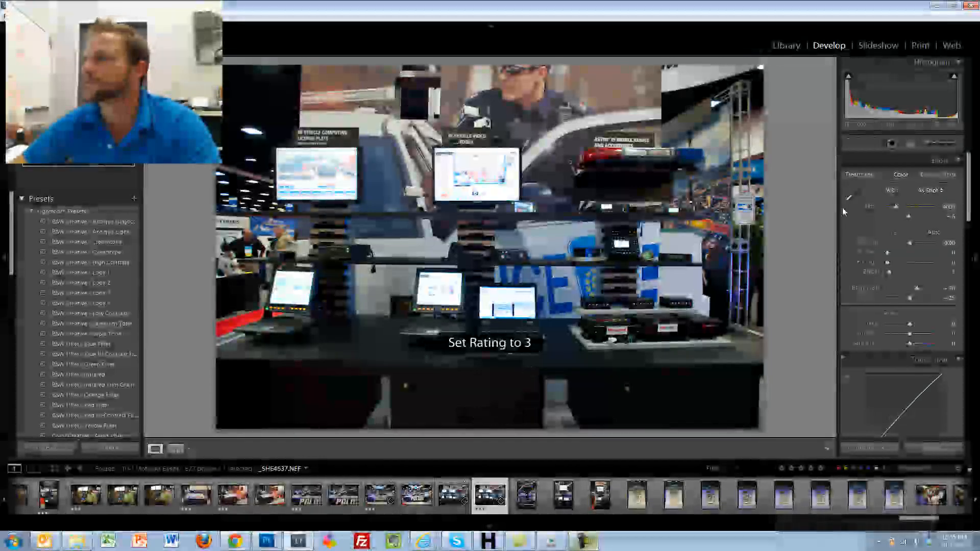
pyautogui.press('r')
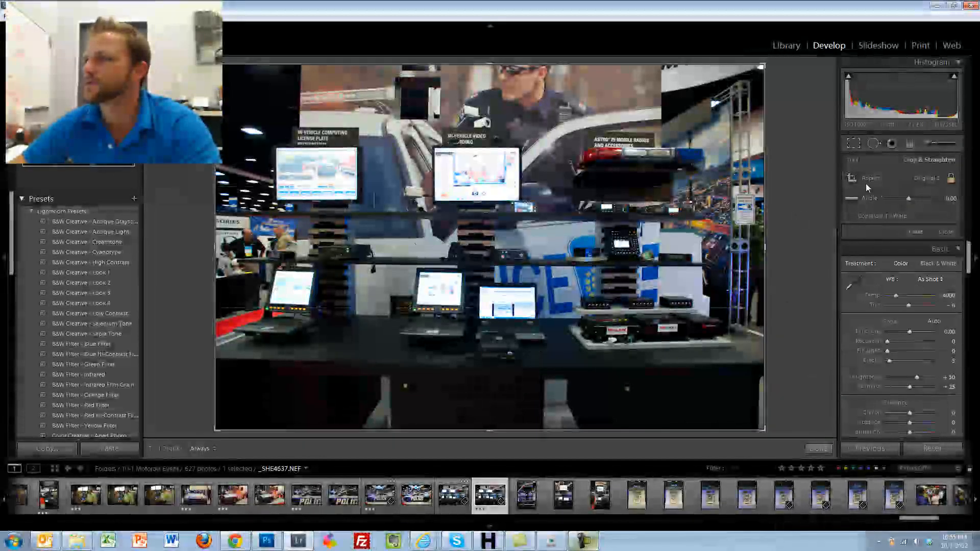
pyautogui.click(865, 197)
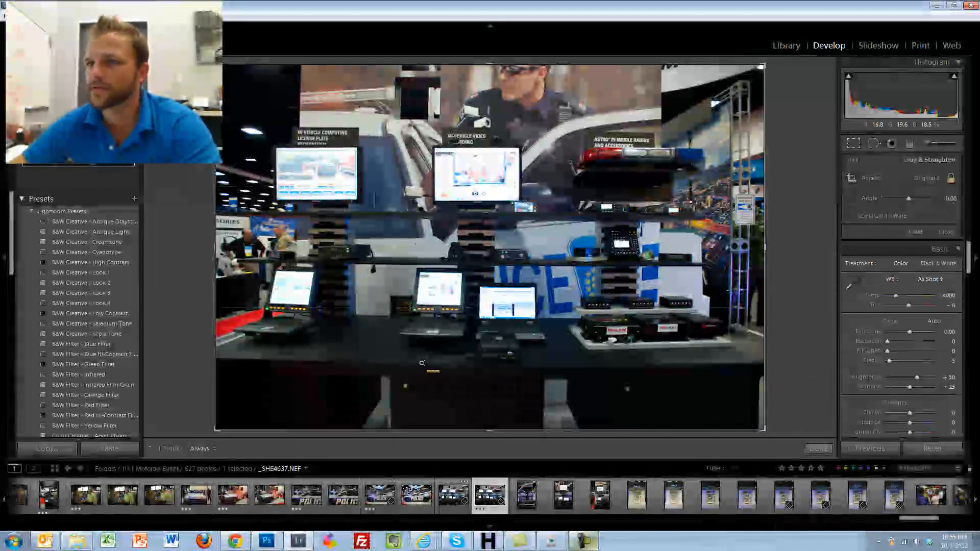
pyautogui.moveTo(422, 362); pyautogui.dragTo(523, 365)
pyautogui.press('Return')
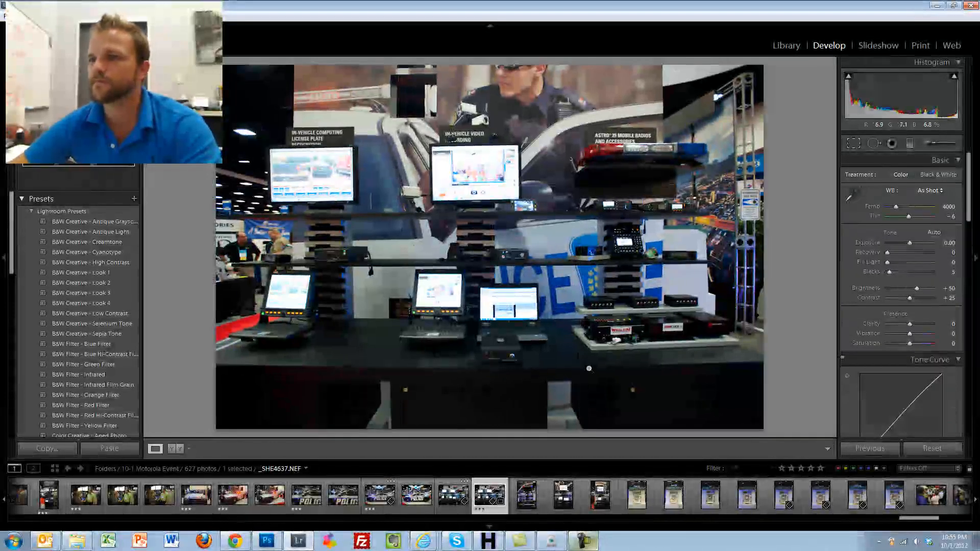
pyautogui.press('3')
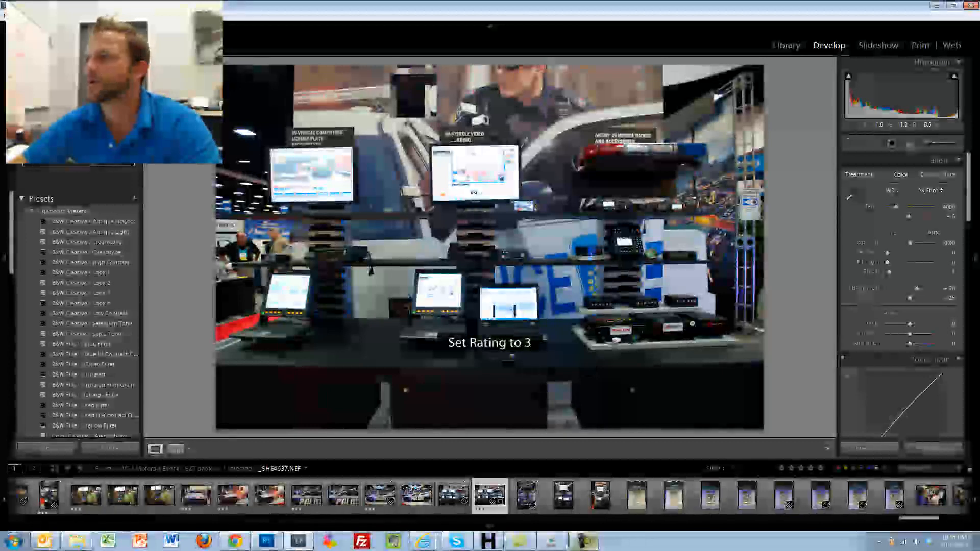
pyautogui.moveTo(886, 252); pyautogui.dragTo(920, 253)
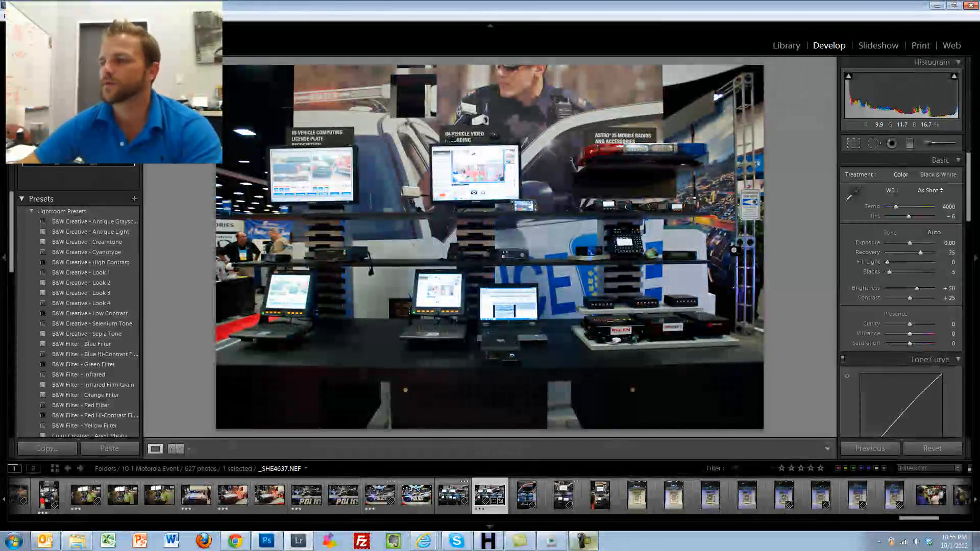
pyautogui.press('3')
# - Rate the vertical in-vehicle equipment display photos _SHE4638 to _SHE4640 3 stars
pyautogui.press('Right')
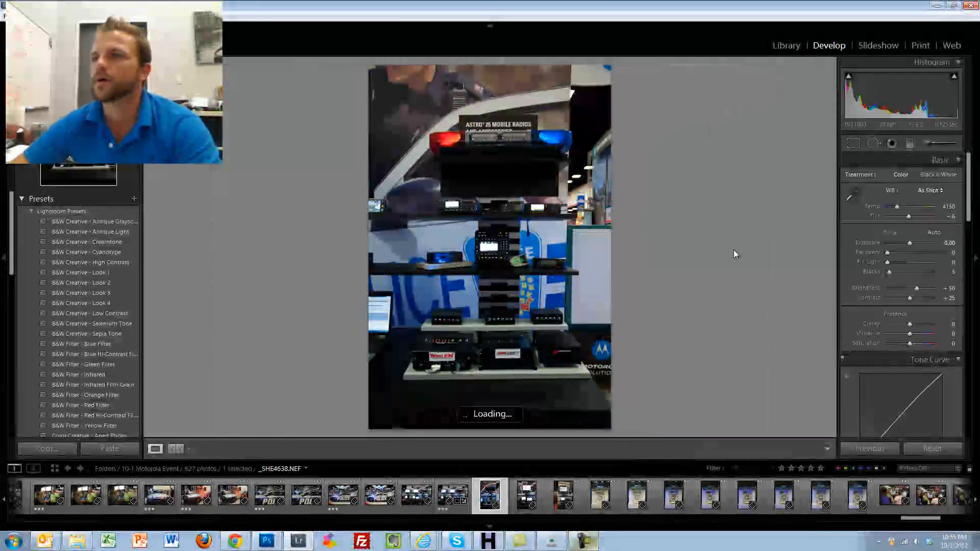
pyautogui.press('3')
pyautogui.press('Right')
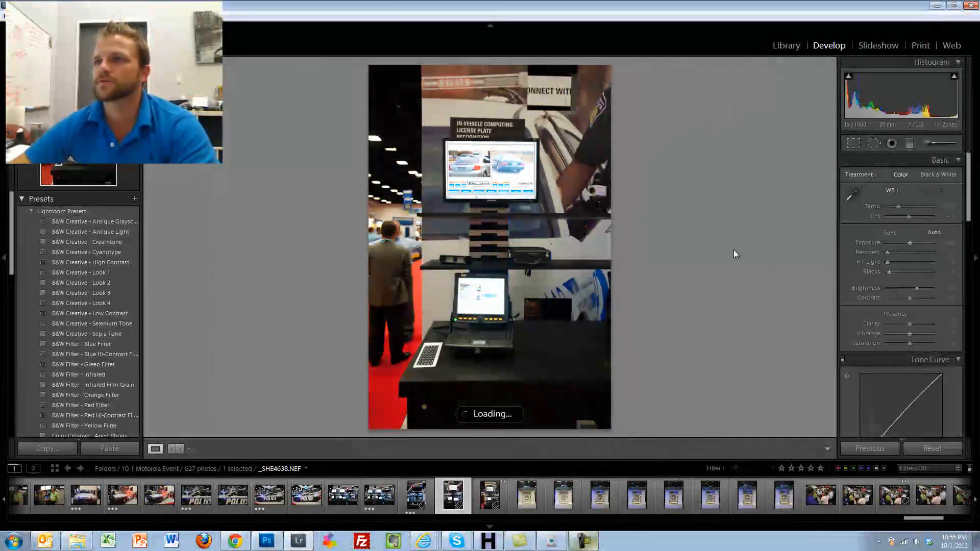
pyautogui.press('3')
pyautogui.press('Right')
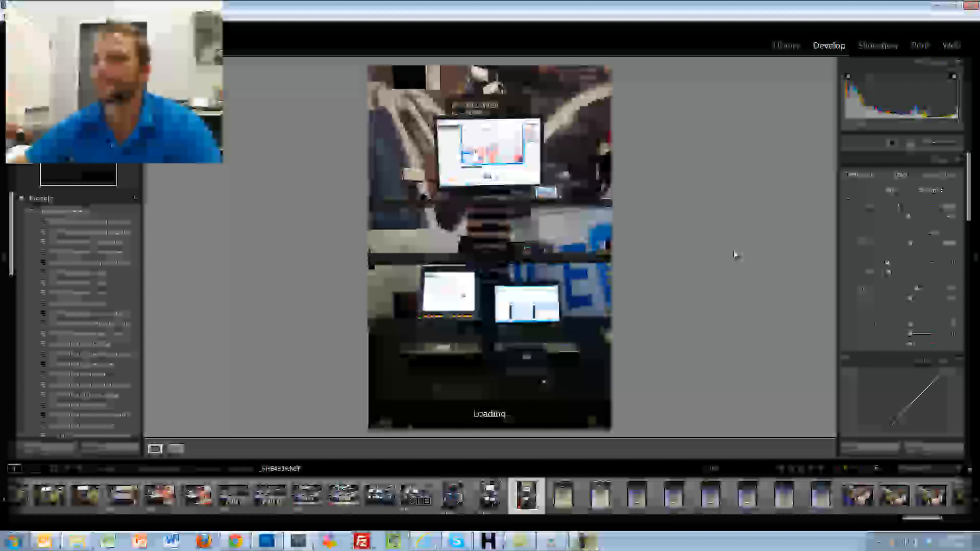
# - Rate the white testing machine photo _SHE4642 3 stars and lower its exposure slightly
pyautogui.press('Right')
pyautogui.press('Right')
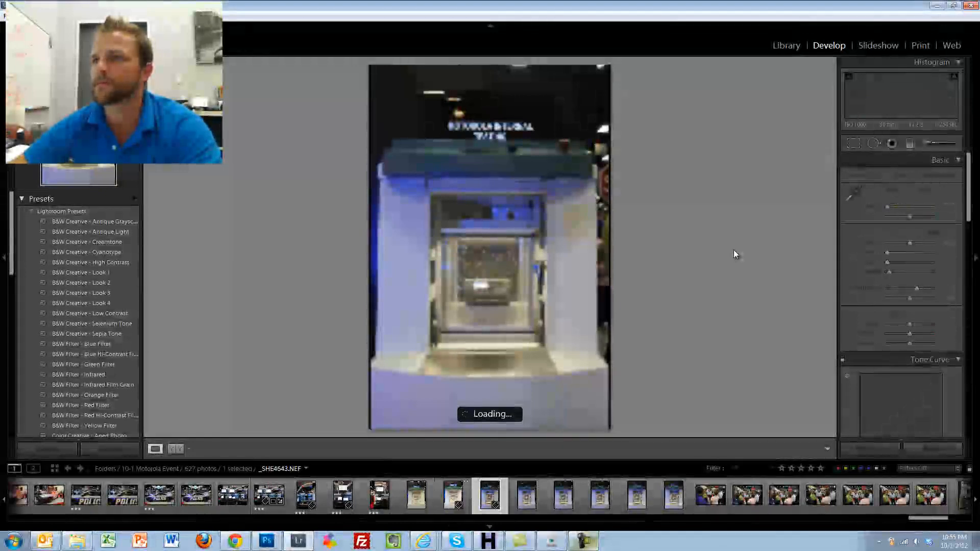
pyautogui.press('Left')
pyautogui.press('3')
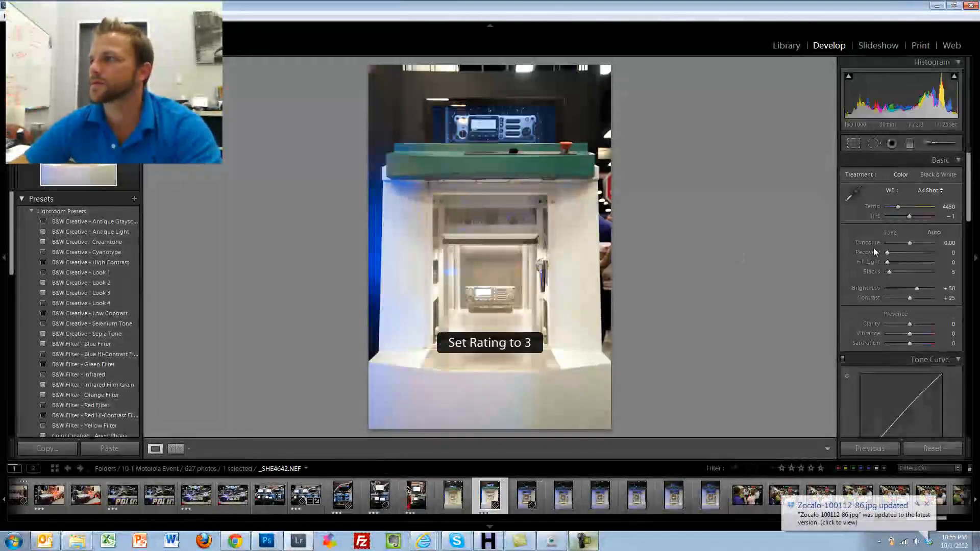
pyautogui.moveTo(908, 242); pyautogui.dragTo(903, 242)
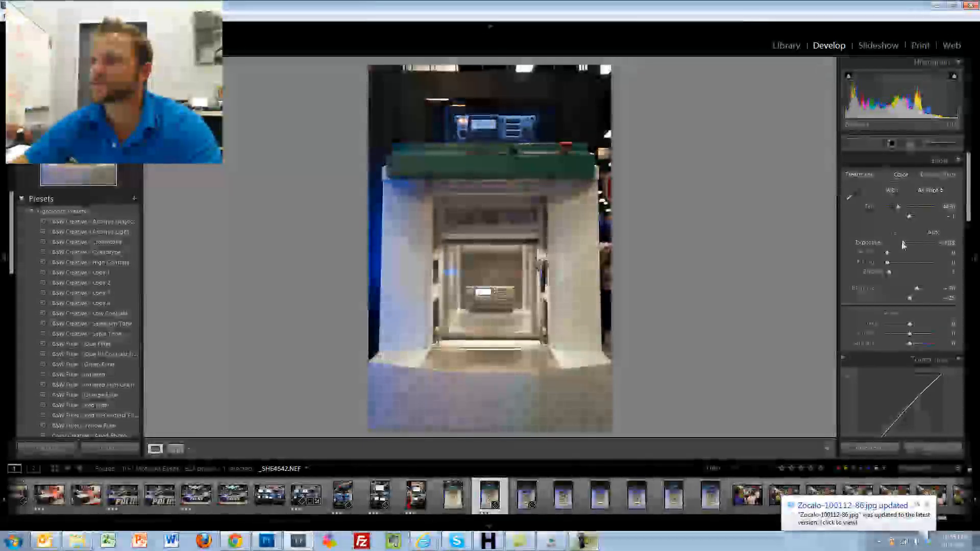
pyautogui.press('3')
# - Rate the Motorola Internal Testing photos _SHE4643 and _SHE4647 3 stars, skipping the similar frames between them
pyautogui.press('Right')
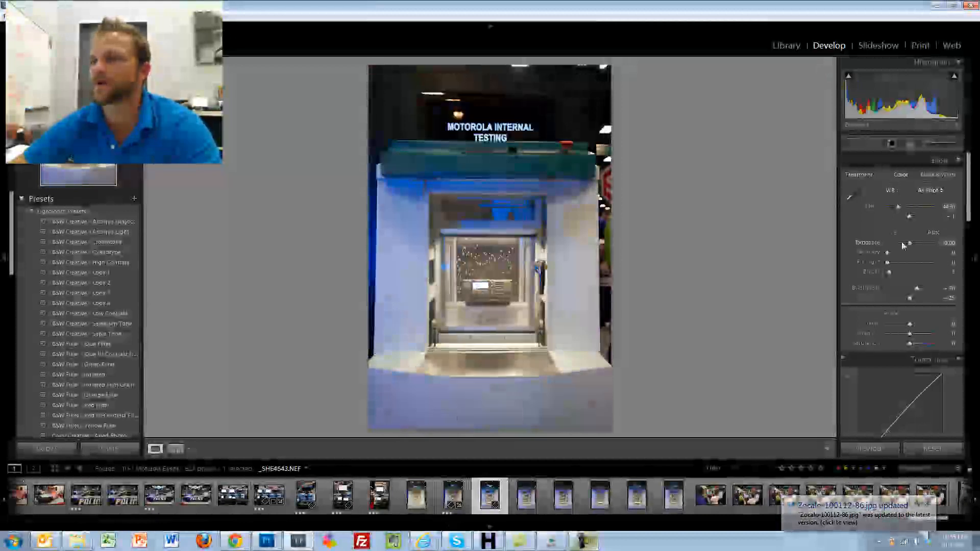
pyautogui.press('3')
pyautogui.press('Right')
pyautogui.press('Right')
pyautogui.press('Right')
pyautogui.press('Right')
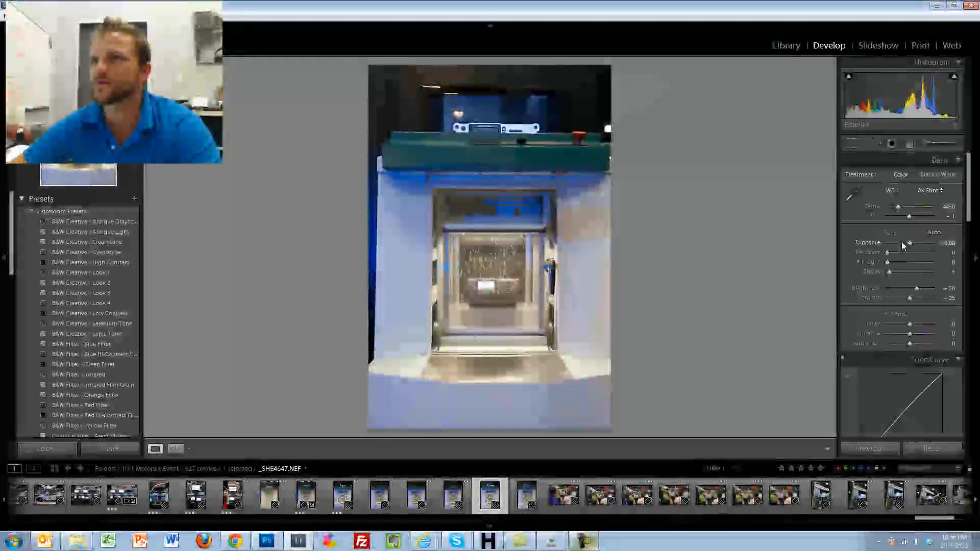
pyautogui.press('3')
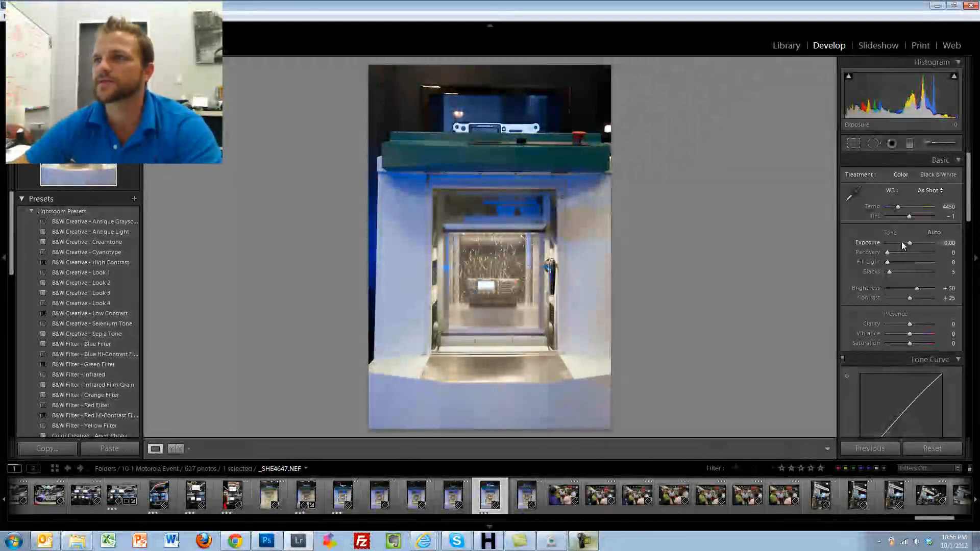
# - Crop _SHE4647 slightly tighter around the testing machine and keep its 3-star rating
pyautogui.press('r')
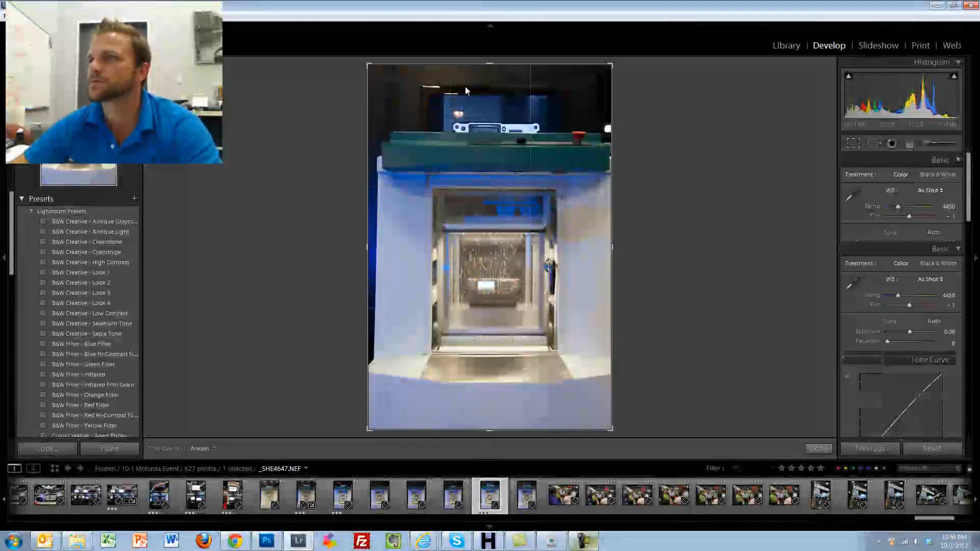
pyautogui.moveTo(373, 65); pyautogui.dragTo(373, 65)
pyautogui.press('r')
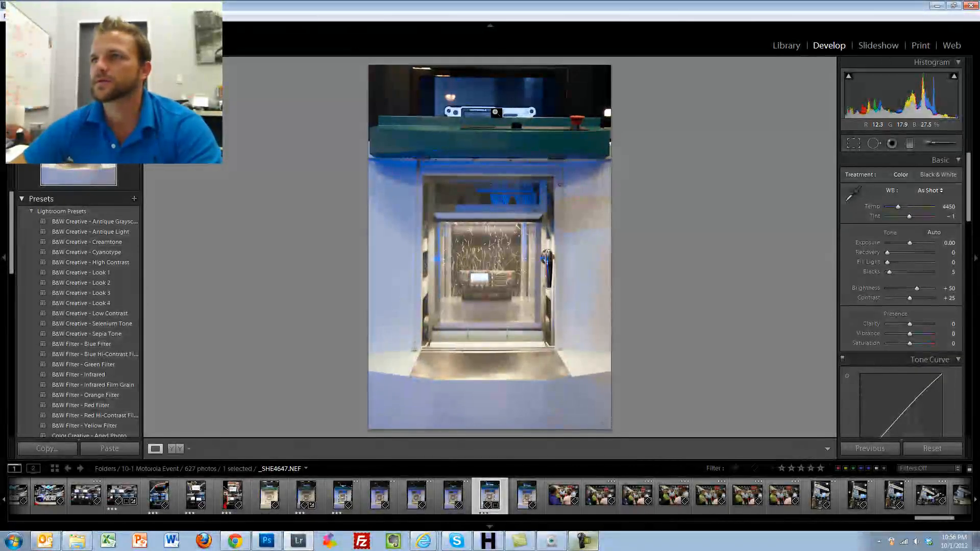
pyautogui.press('3')
# - Straighten the tilted group discussion photo _SHE4652 and rate it 3 stars, skipping the frames before it
pyautogui.press('Right')
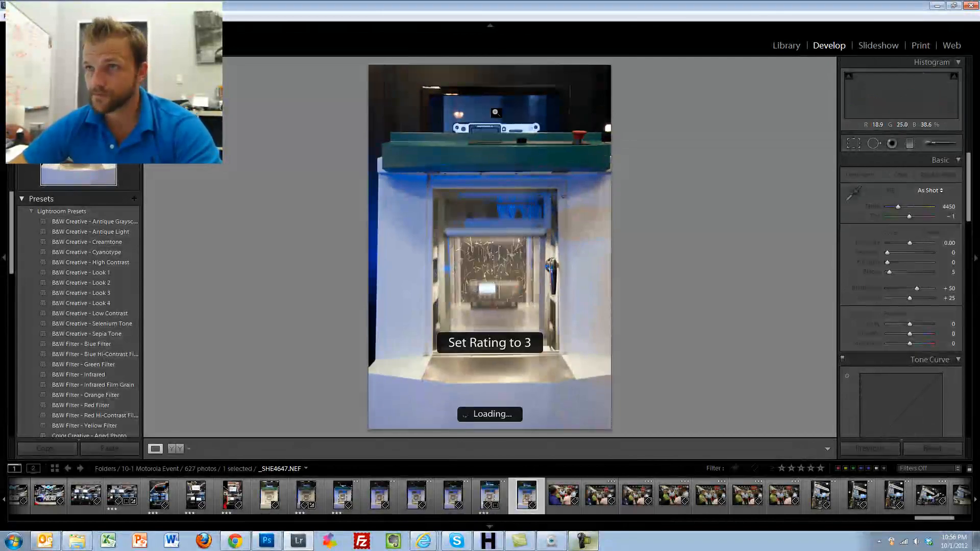
pyautogui.press('Right')
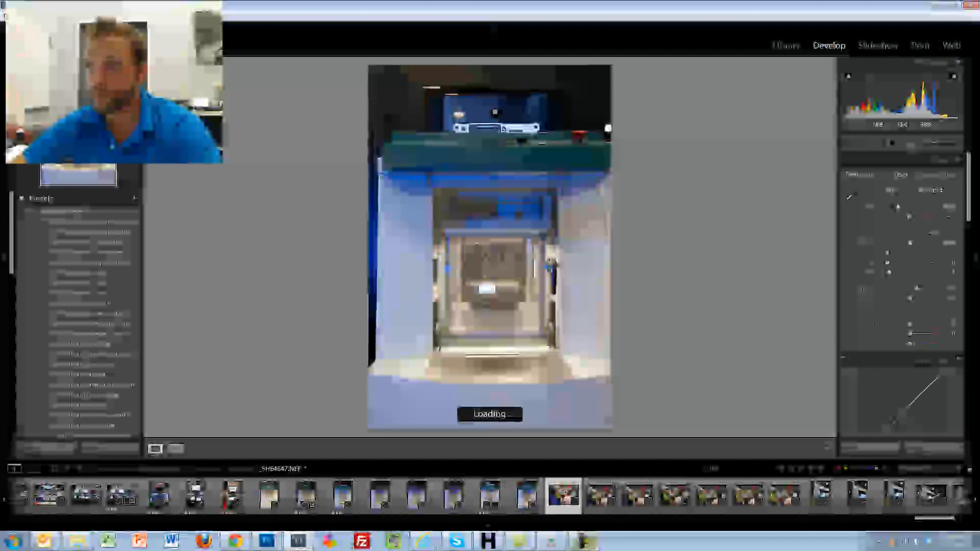
pyautogui.press('Right')
pyautogui.press('Right')
pyautogui.press('Right')
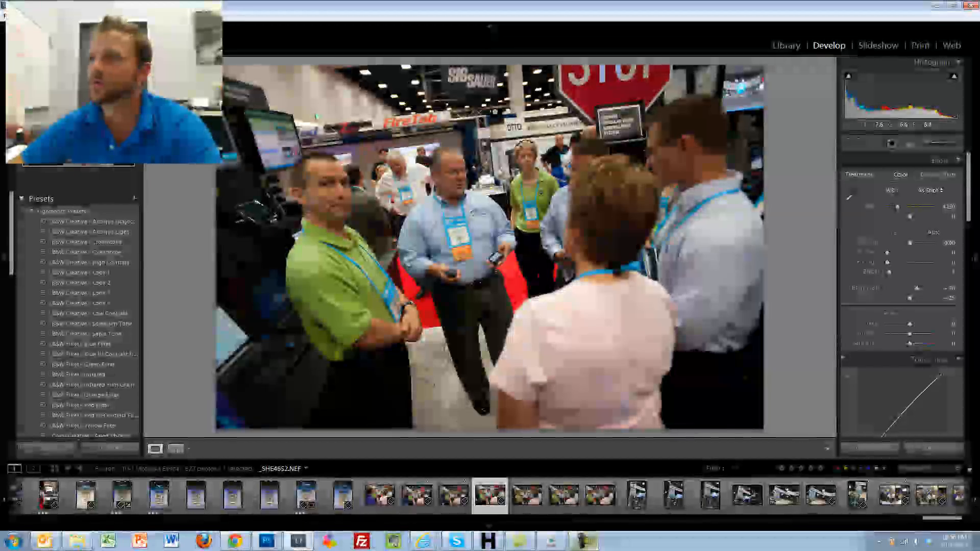
pyautogui.click(853, 144)
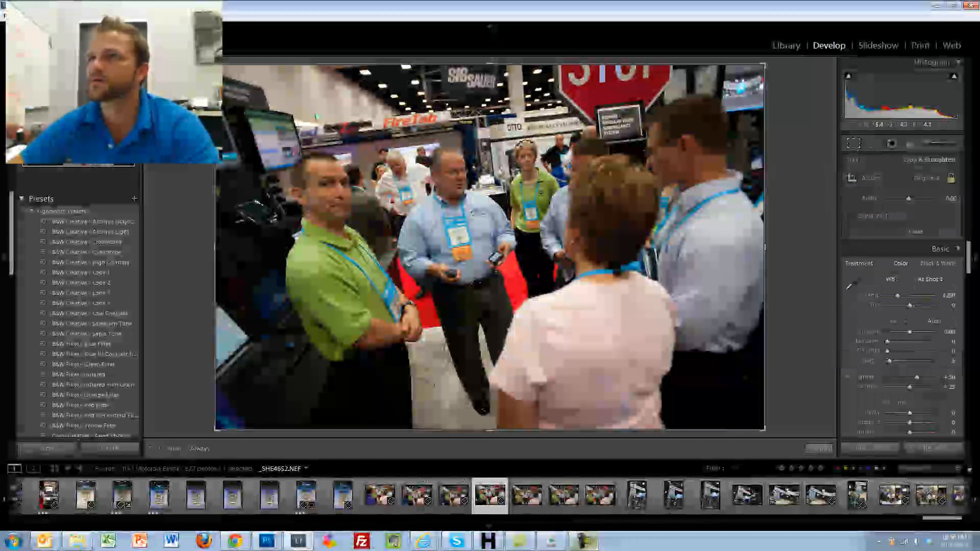
pyautogui.moveTo(444, 111); pyautogui.dragTo(526, 105)
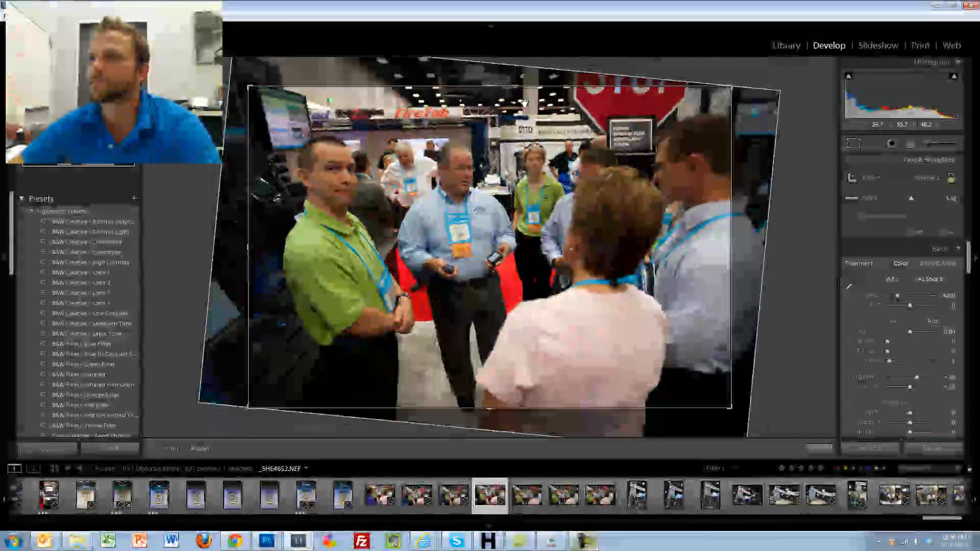
pyautogui.press('Return')
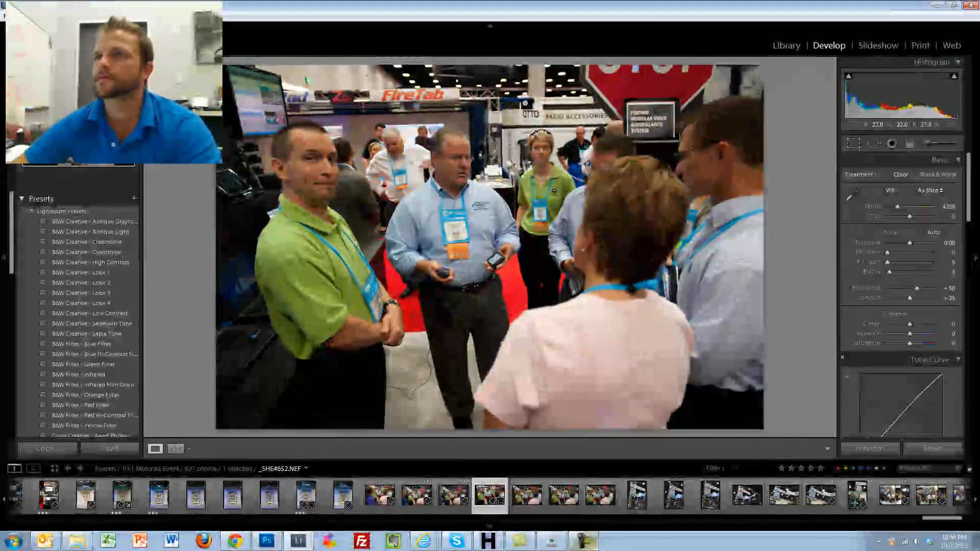
pyautogui.press('3')
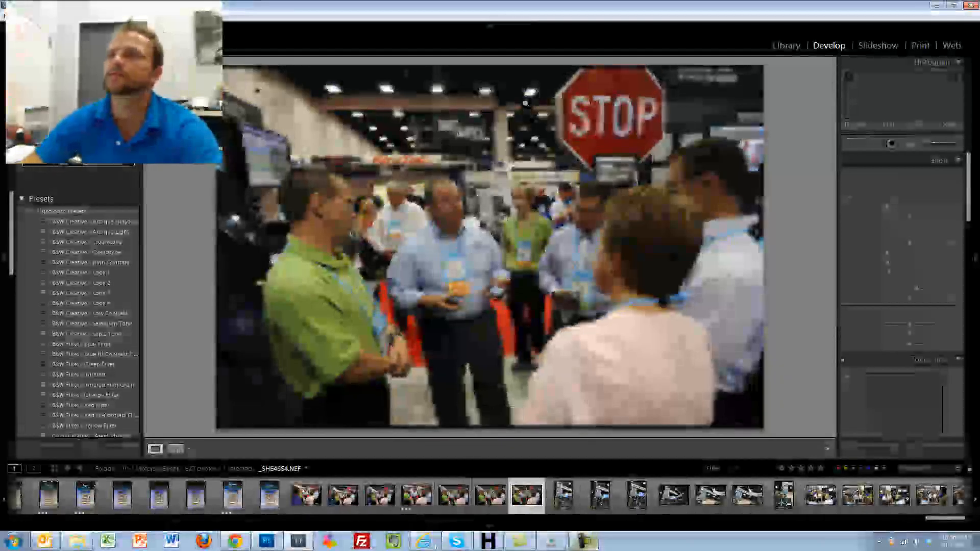
# - Pass over the remaining group discussion frames and rate the Port Ave street-sign keepers up to _SHE4659 3 stars
pyautogui.press('Right')
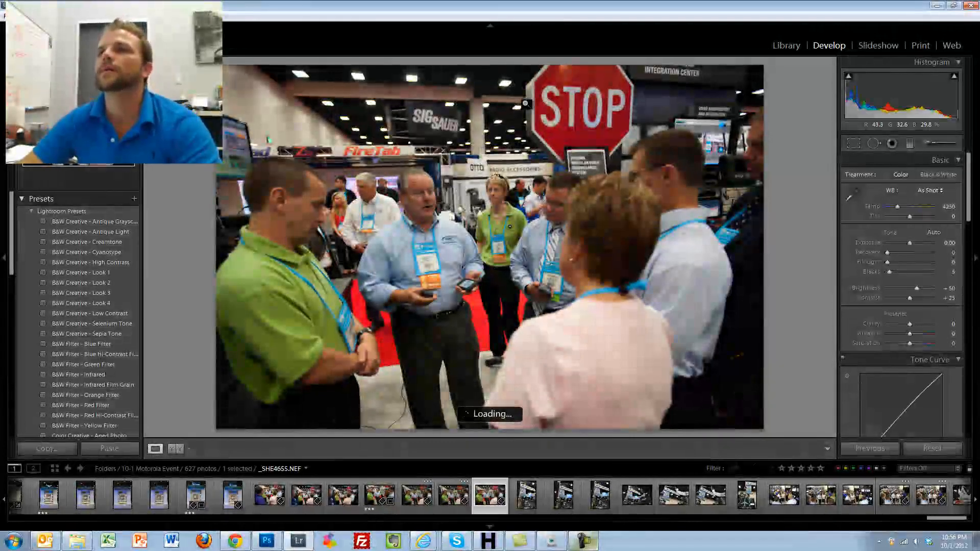
pyautogui.press('Right')
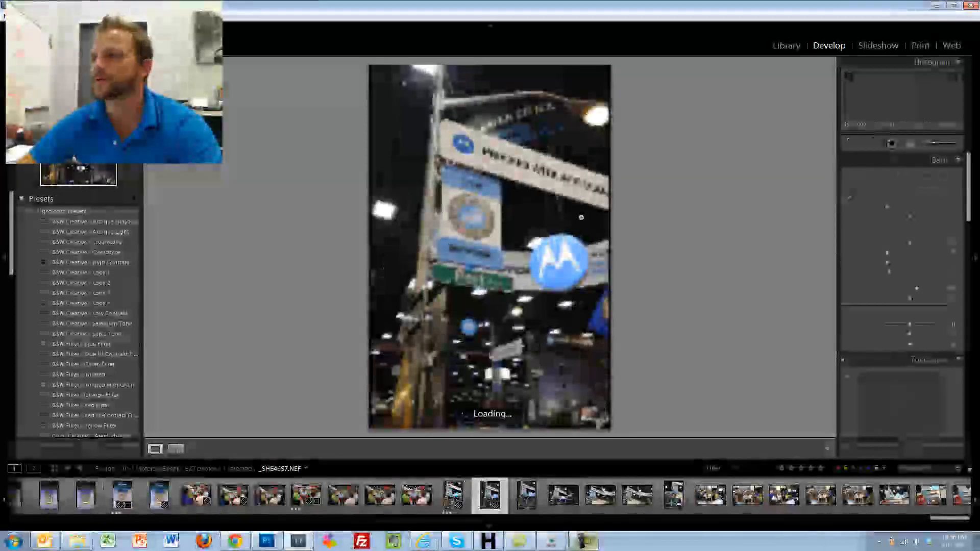
pyautogui.press('Right')
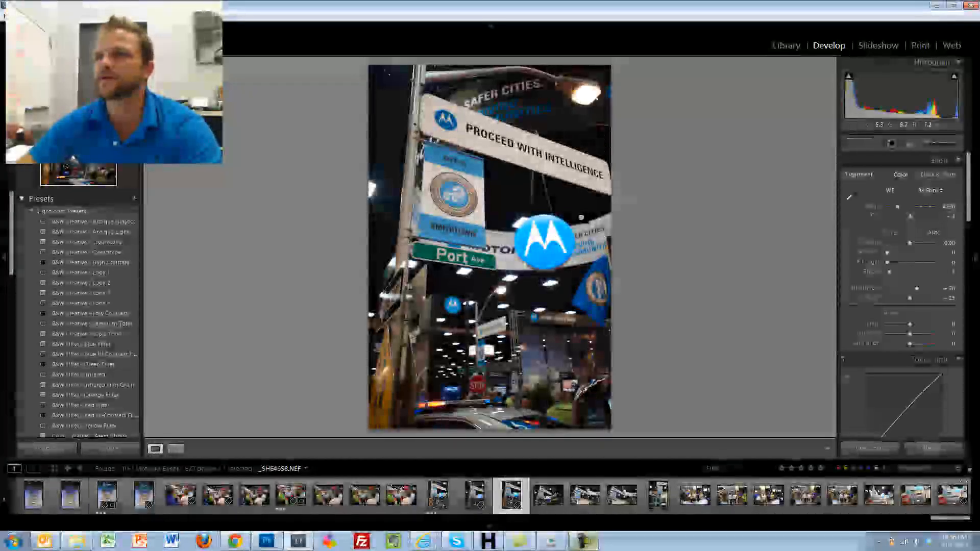
pyautogui.press('Right')
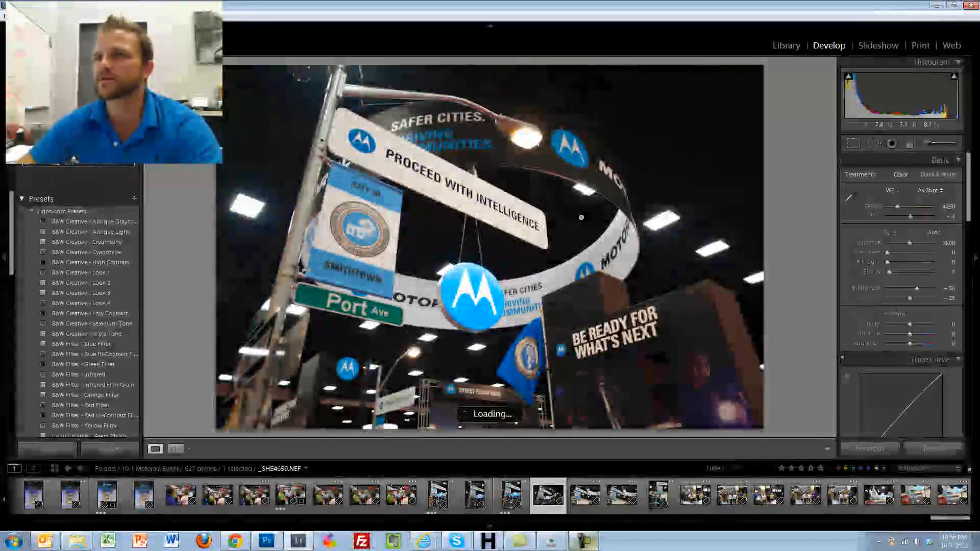
pyautogui.press('3')
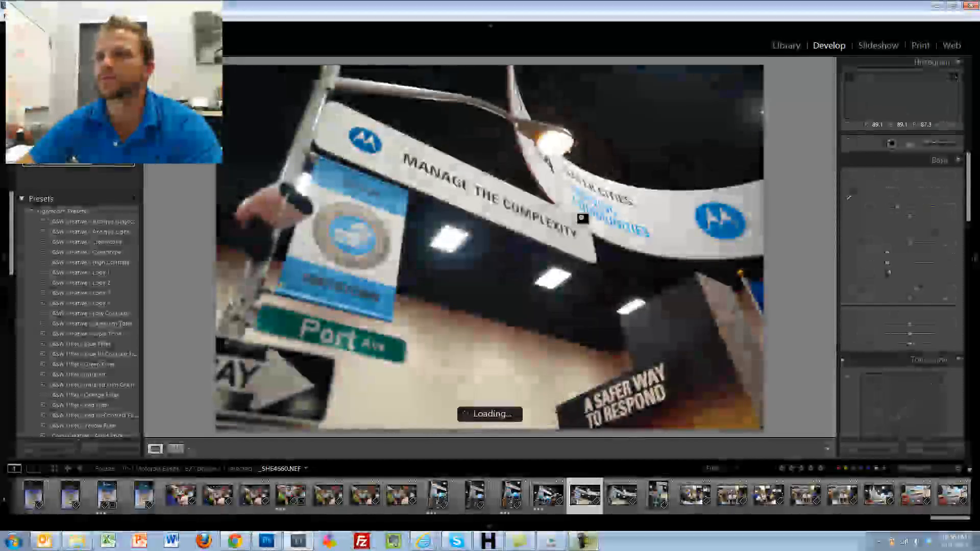
# - Rate the Manage the Complexity sign photo _SHE4661 and the vertical One Way sign photo _SHE4662 3 stars
pyautogui.press('Right')
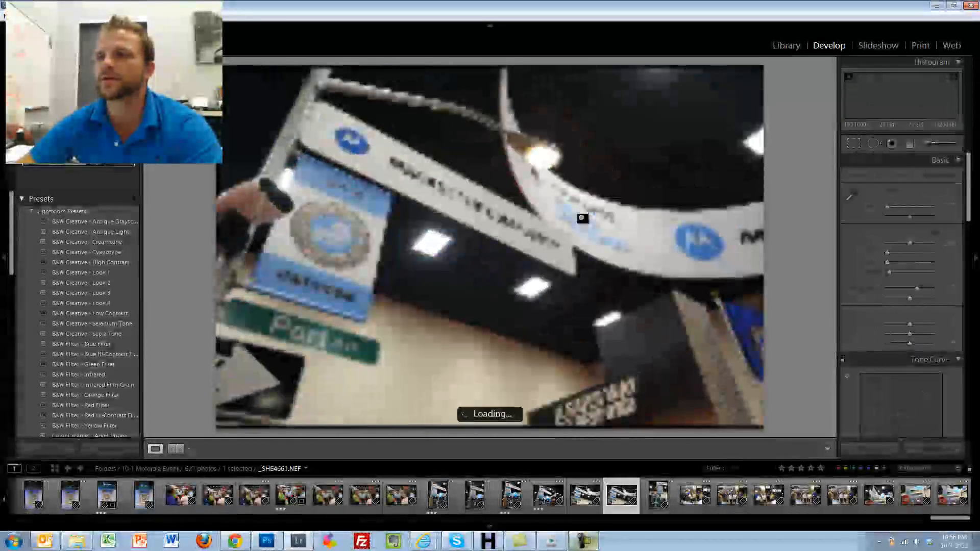
pyautogui.press('3')
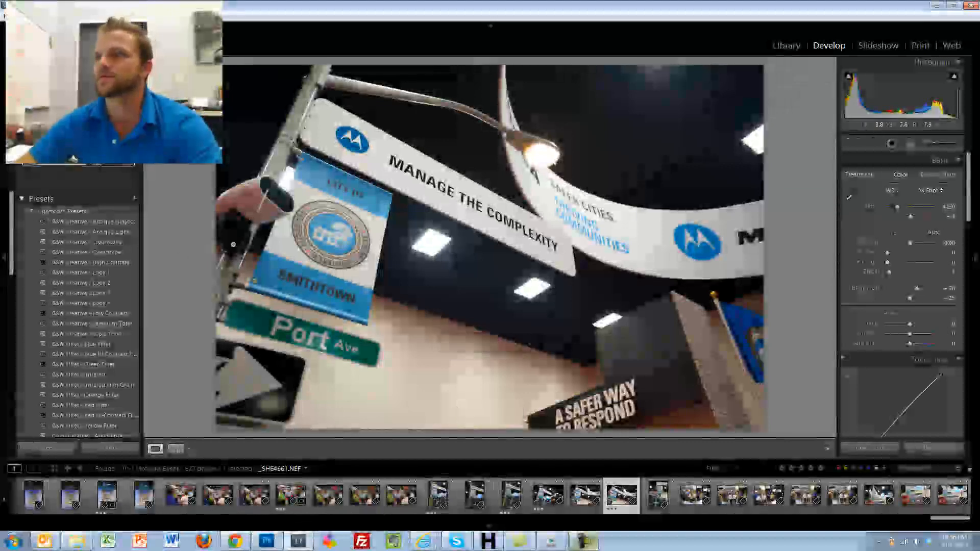
pyautogui.press('Right')
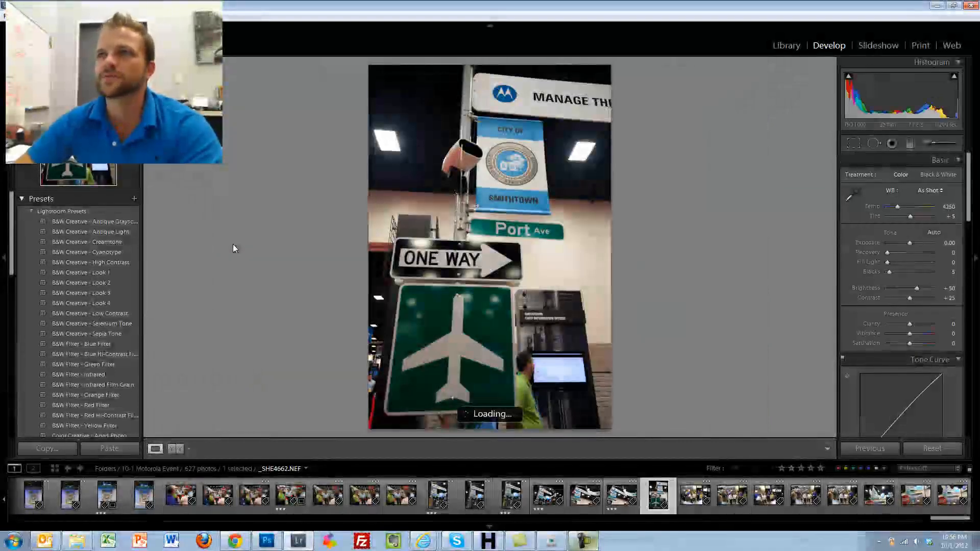
pyautogui.press('3')
# - Rate the booth group photos _SHE4663 and _SHE4666 3 stars, skipping the similar frames between them
pyautogui.press('Right')
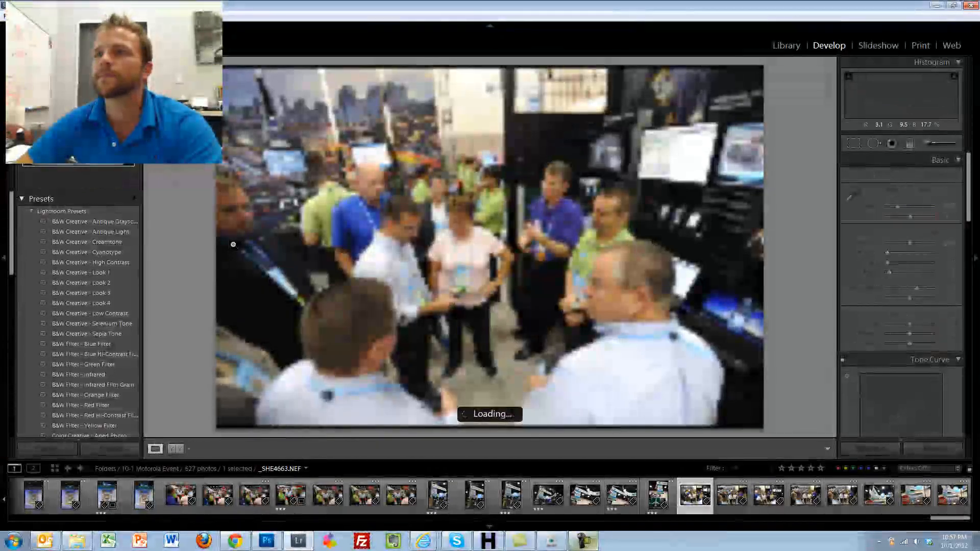
pyautogui.press('3')
pyautogui.press('Right')
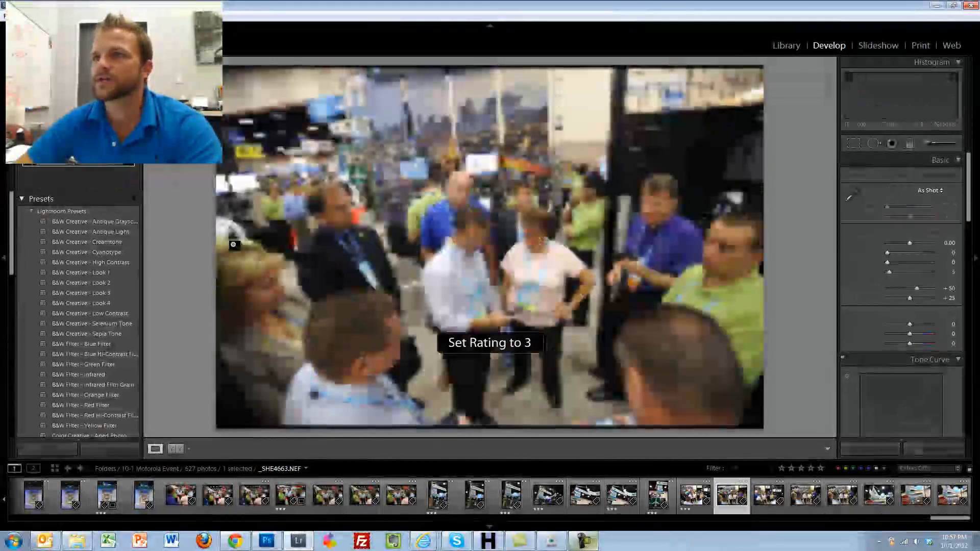
pyautogui.press('Right')
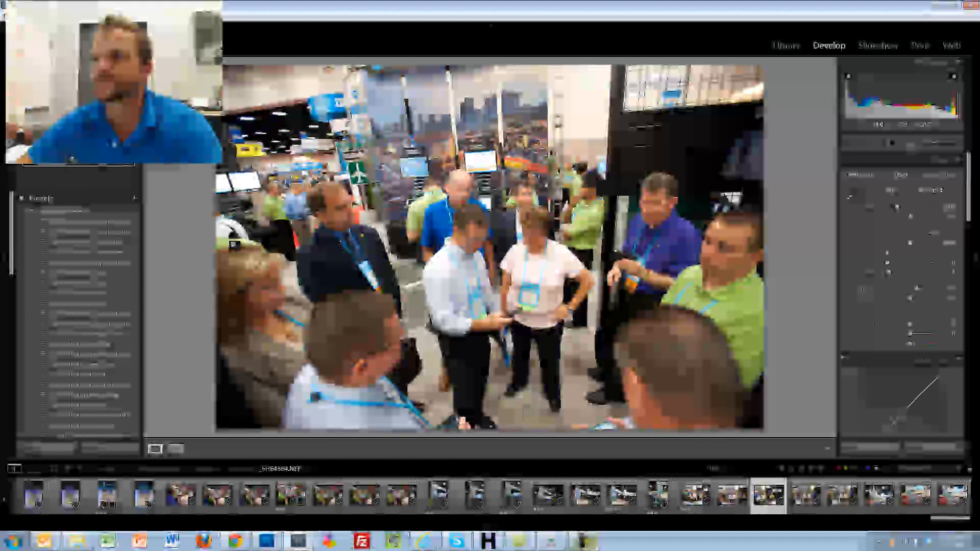
pyautogui.press('Right')
pyautogui.press('3')
# - Rate the First Ave street-sign photo _SHE4668 3 stars
pyautogui.press('Right')
pyautogui.press('Right')
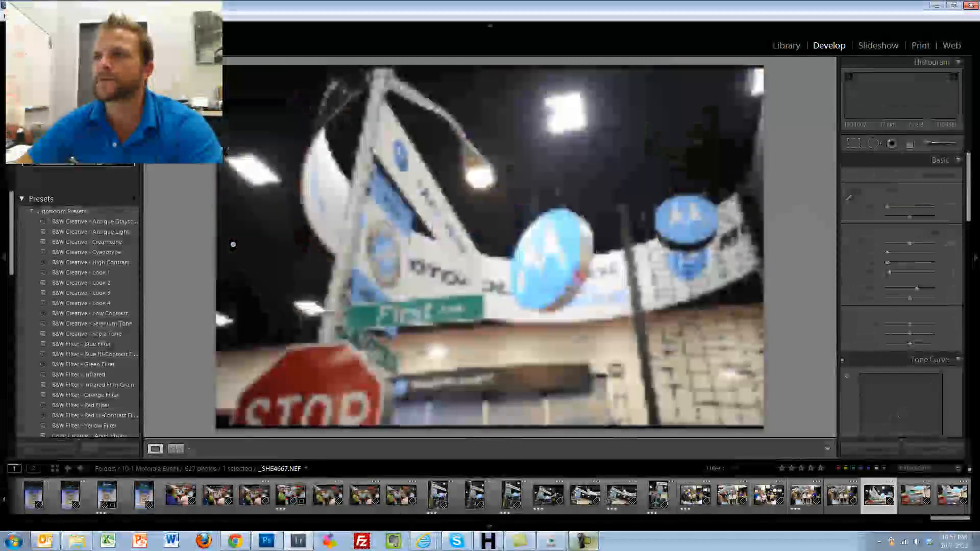
pyautogui.press('Right')
pyautogui.press('3')
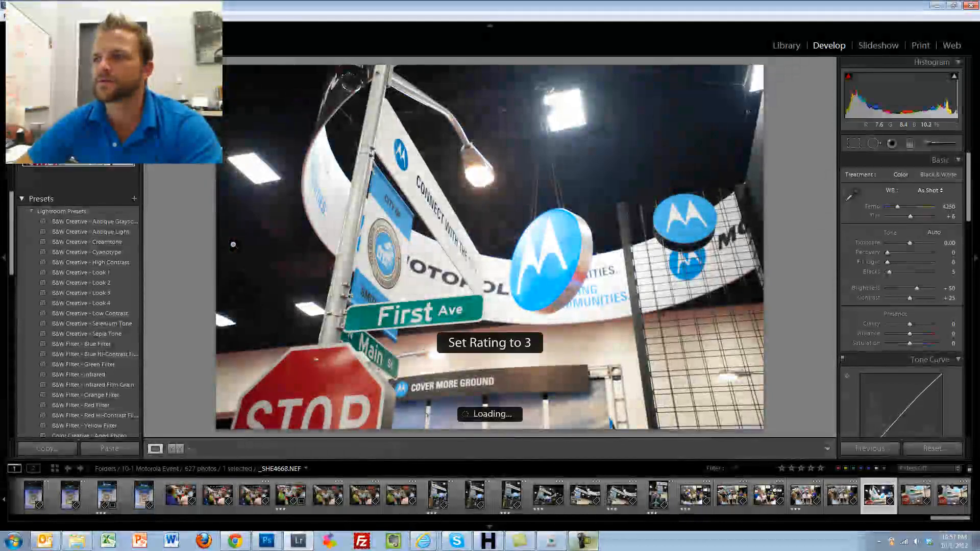
# - Advance to the closing stop-sign photo _SHE4670 and filter the folder to photos rated 3 stars and higher
pyautogui.press('Right')
pyautogui.press('Right')
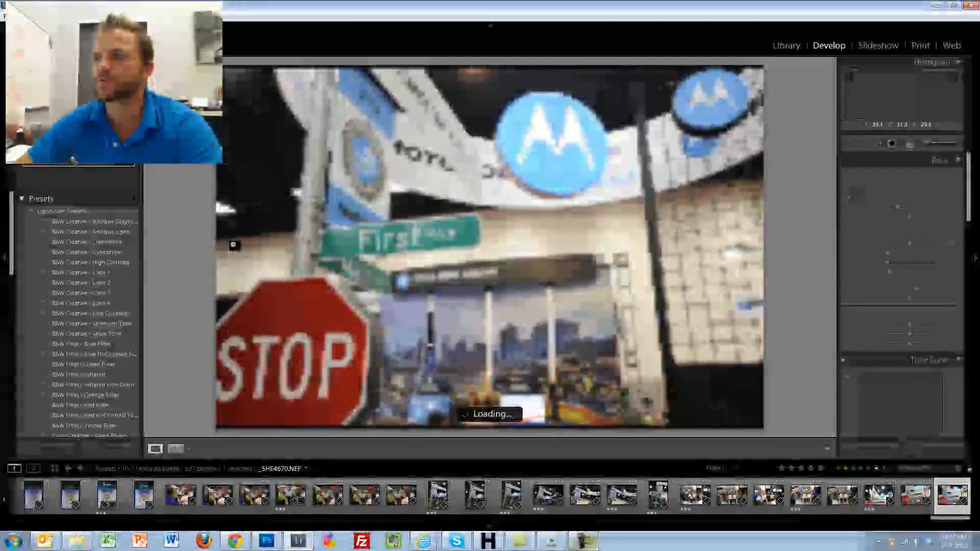
pyautogui.click(800, 470)
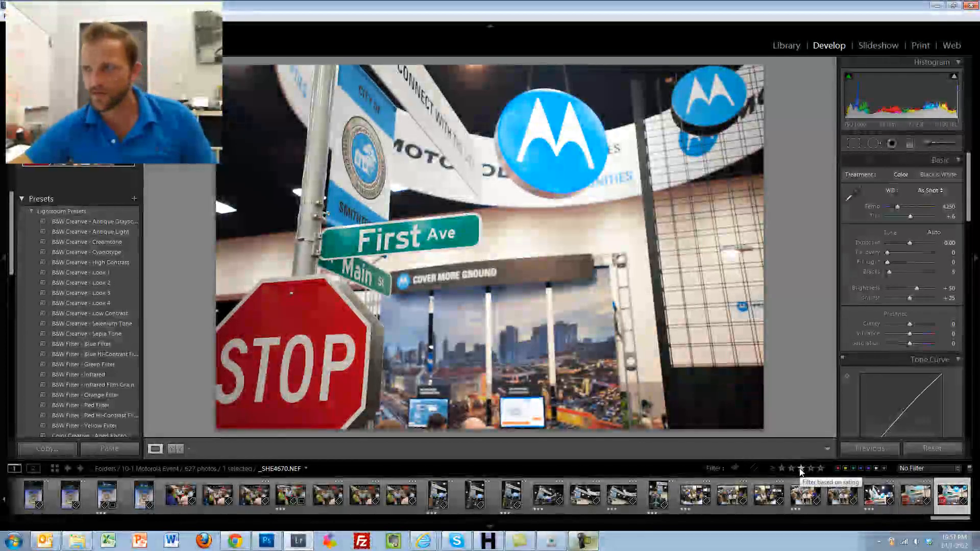
pyautogui.click(801, 469)
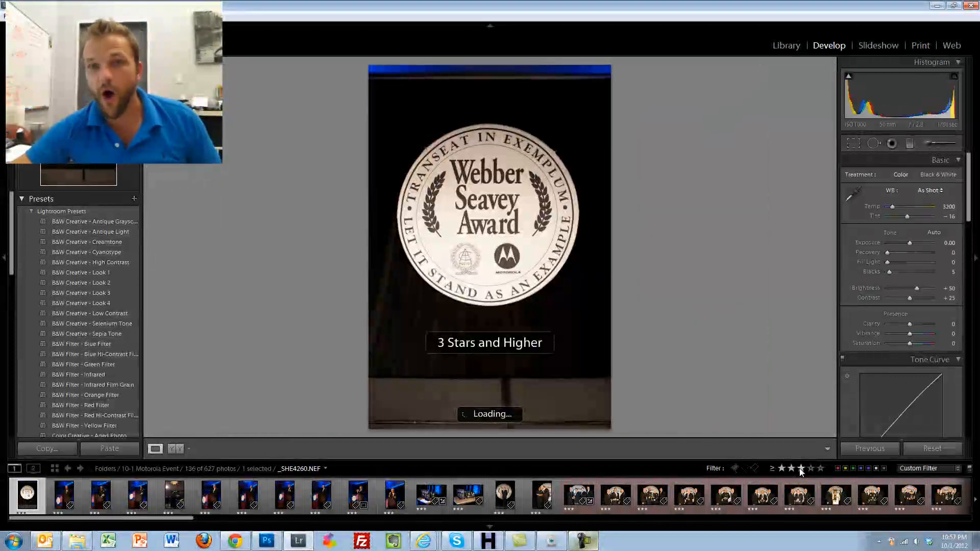
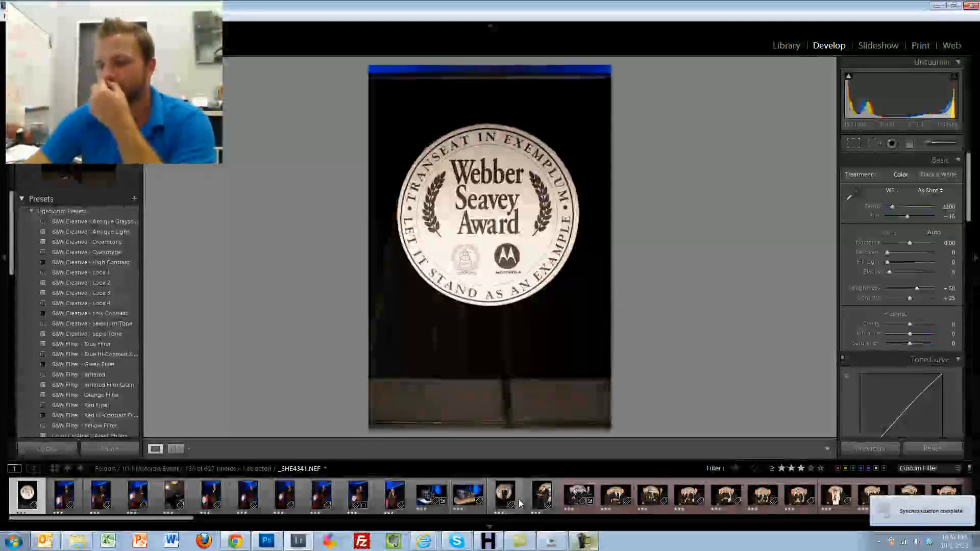
# - Review the 3-star Webber Seavey Award ceremony photos in sequence, from the podium speakers through the award group portraits
pyautogui.press('Right')
pyautogui.press('Right')
pyautogui.press('Right')
pyautogui.press('Right')
pyautogui.press('Right')
pyautogui.press('Right')
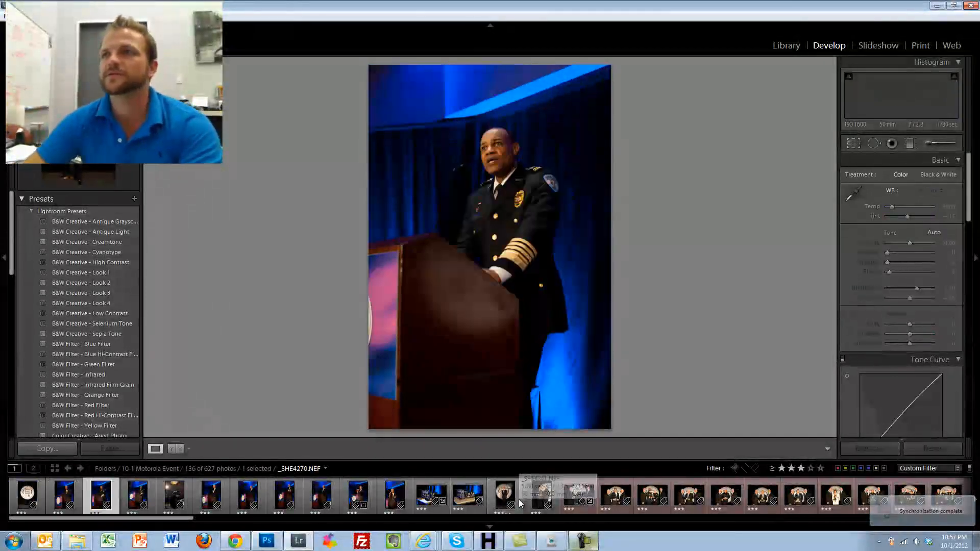
pyautogui.press('Right')
pyautogui.press('Right')
pyautogui.press('Right')
pyautogui.press('Right')
pyautogui.press('Right')
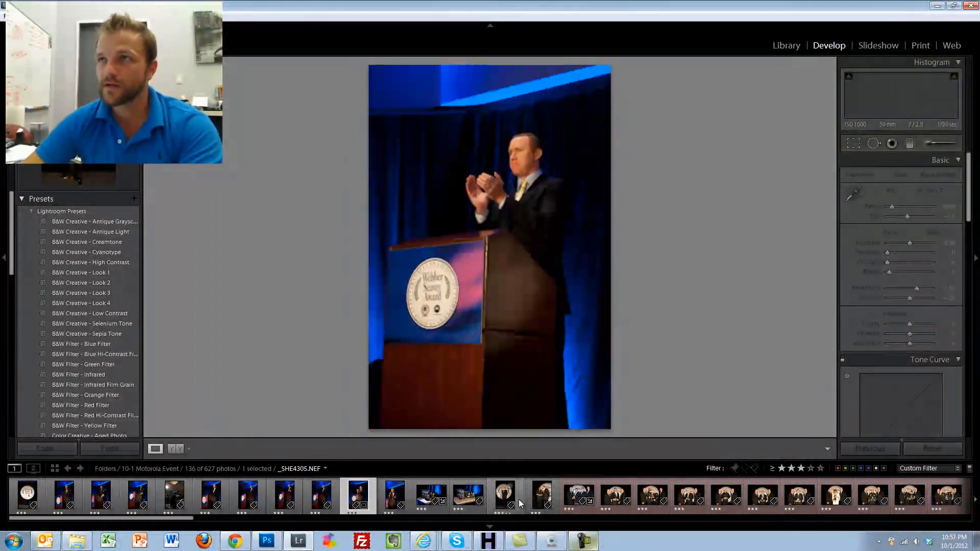
pyautogui.press('Right')
pyautogui.press('Right')
pyautogui.press('Right')
pyautogui.press('Right')
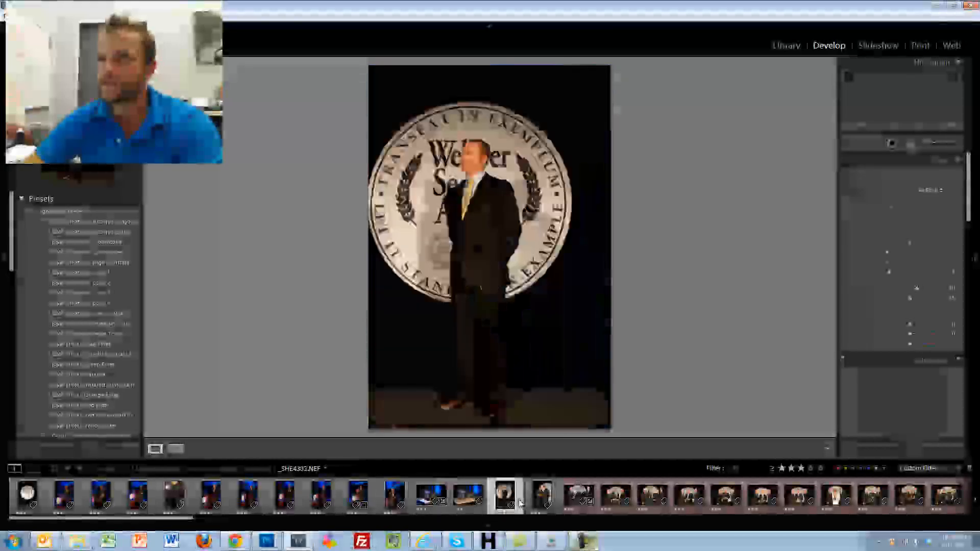
pyautogui.press('Right')
pyautogui.press('Right')
pyautogui.press('Right')
pyautogui.press('Right')
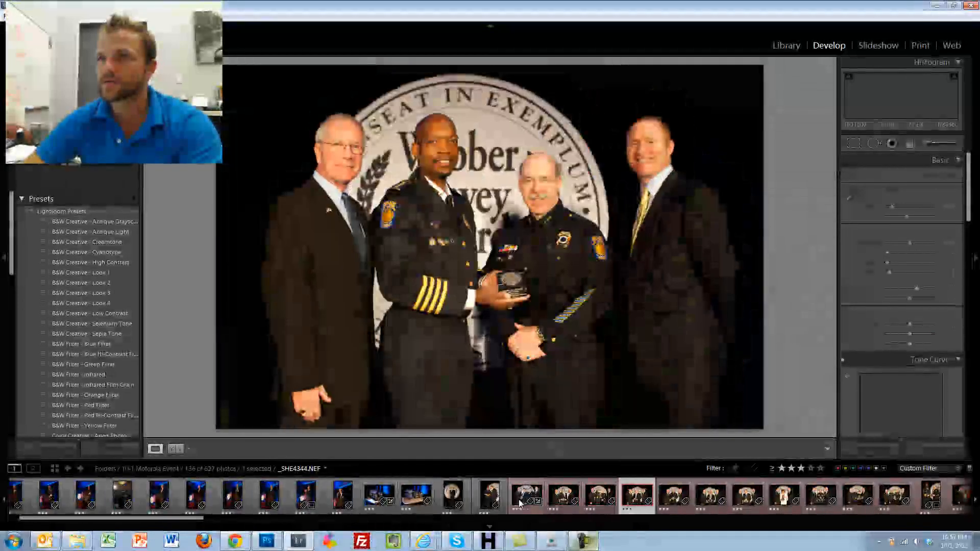
pyautogui.press('Right')
pyautogui.press('Right')
pyautogui.press('Right')
pyautogui.press('Right')
pyautogui.press('Right')
pyautogui.press('Right')
pyautogui.press('Right')
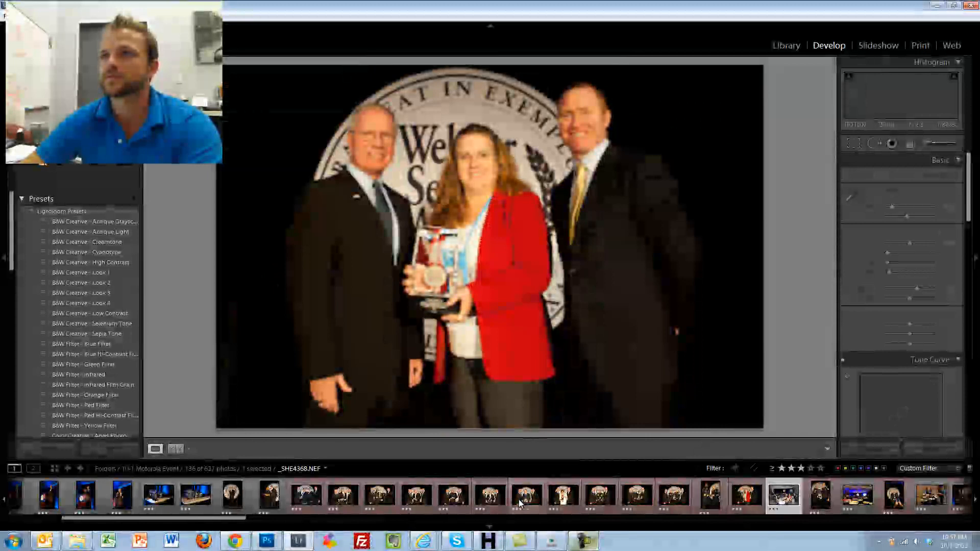
pyautogui.press('Right')
pyautogui.press('Right')
pyautogui.press('Right')
pyautogui.press('Right')
pyautogui.press('Right')
pyautogui.press('Right')
pyautogui.press('Right')
pyautogui.press('Right')
pyautogui.press('Right')
pyautogui.press('Right')
pyautogui.press('Right')
pyautogui.press('Right')
pyautogui.press('Right')
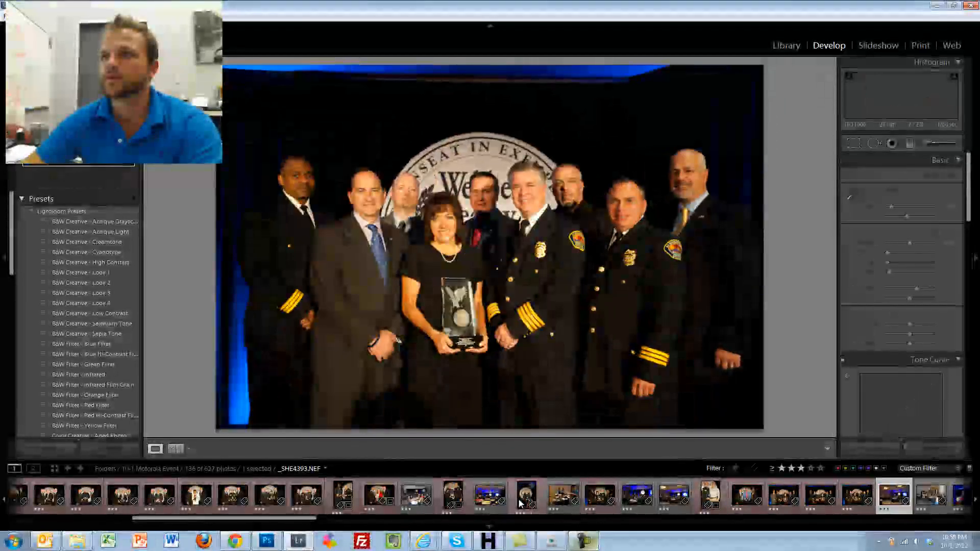
pyautogui.press('Right')
pyautogui.press('Right')
pyautogui.press('Right')
pyautogui.press('Right')
pyautogui.press('Right')
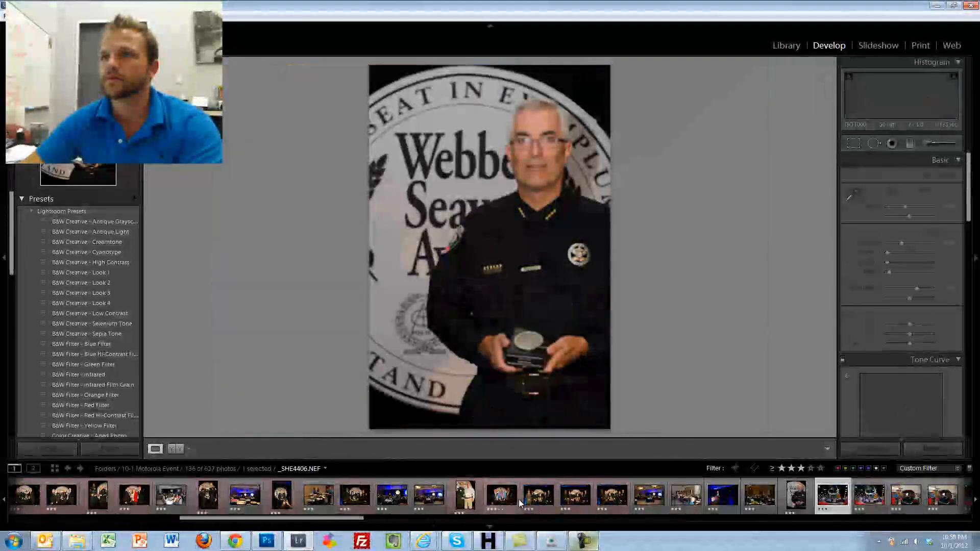
# - Review the 3-star photos from the award portraits through the open-trunk police car and exhibit vehicles to the green-shirt booth group
pyautogui.press('Right')
pyautogui.press('Right')
pyautogui.press('Right')
pyautogui.press('Right')
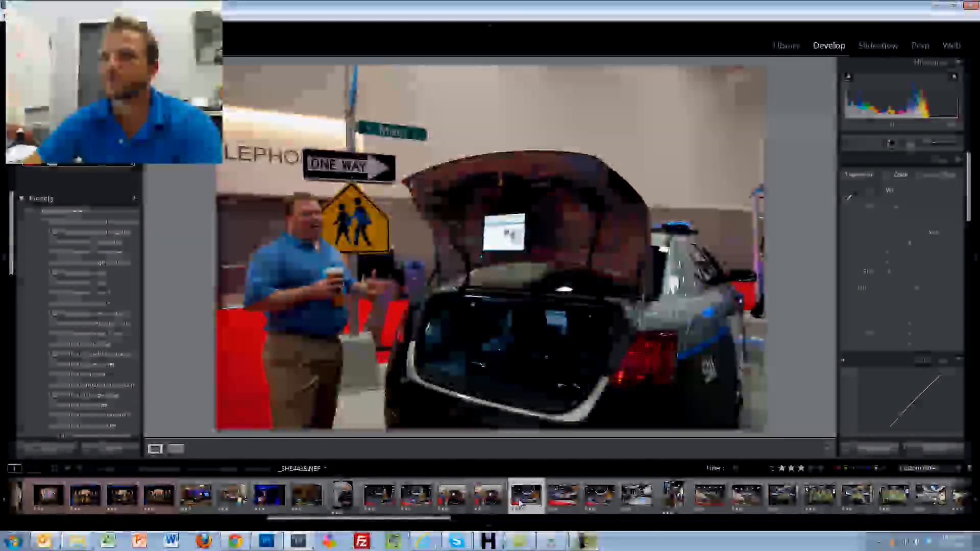
pyautogui.press('Right')
pyautogui.press('Right')
pyautogui.press('Right')
pyautogui.press('Right')
pyautogui.press('Right')
pyautogui.press('Right')
pyautogui.press('Right')
pyautogui.press('Right')
pyautogui.press('Right')
pyautogui.press('Right')
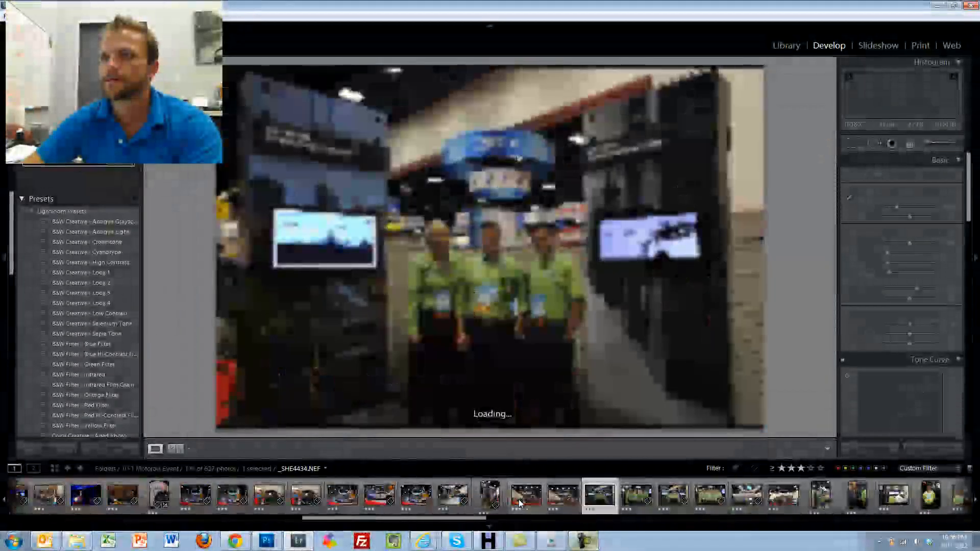
# - Review the 3-star Motorola booth overview, stop-sign and attendee photos in sequence
pyautogui.press('Right')
pyautogui.press('Right')
pyautogui.press('Right')
pyautogui.press('Right')
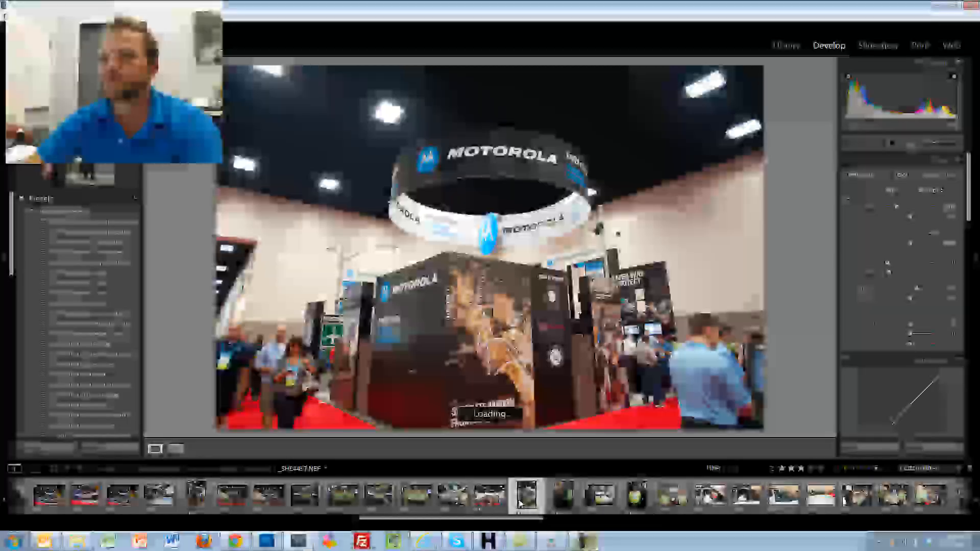
pyautogui.press('Right')
pyautogui.press('Right')
pyautogui.press('Right')
pyautogui.press('Right')
pyautogui.press('Right')
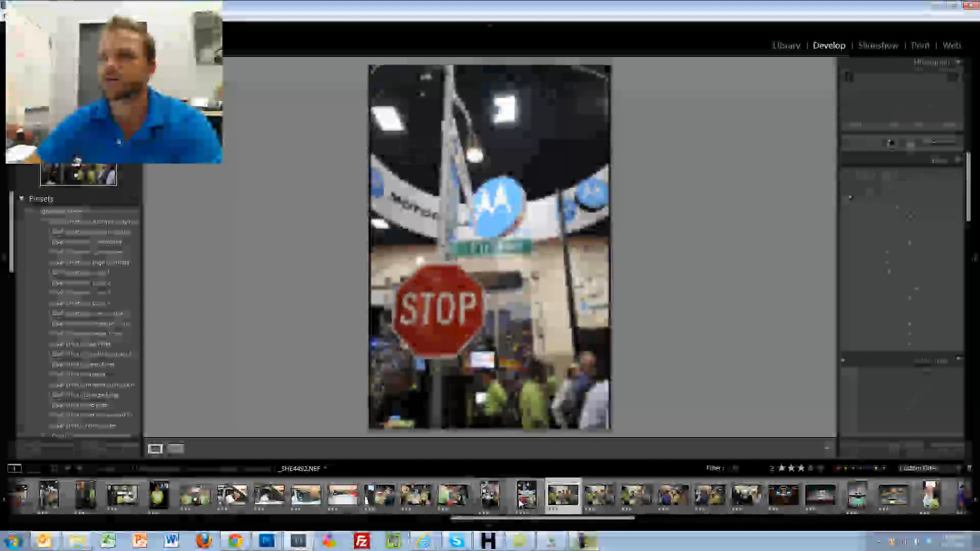
pyautogui.press('Right')
pyautogui.press('Right')
pyautogui.press('Right')
pyautogui.press('Right')
pyautogui.press('Right')
pyautogui.press('Right')
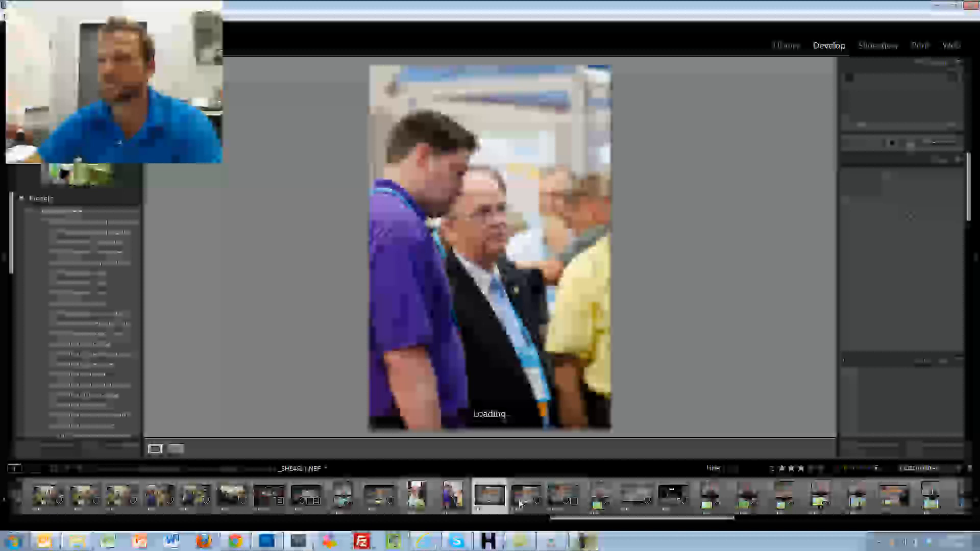
# - Review the 3-star IACP 2012 podium speaker photos and the police award group portraits that follow them
pyautogui.press('Right')
pyautogui.press('Right')
pyautogui.press('Right')
pyautogui.press('Right')
pyautogui.press('Right')
pyautogui.press('Right')
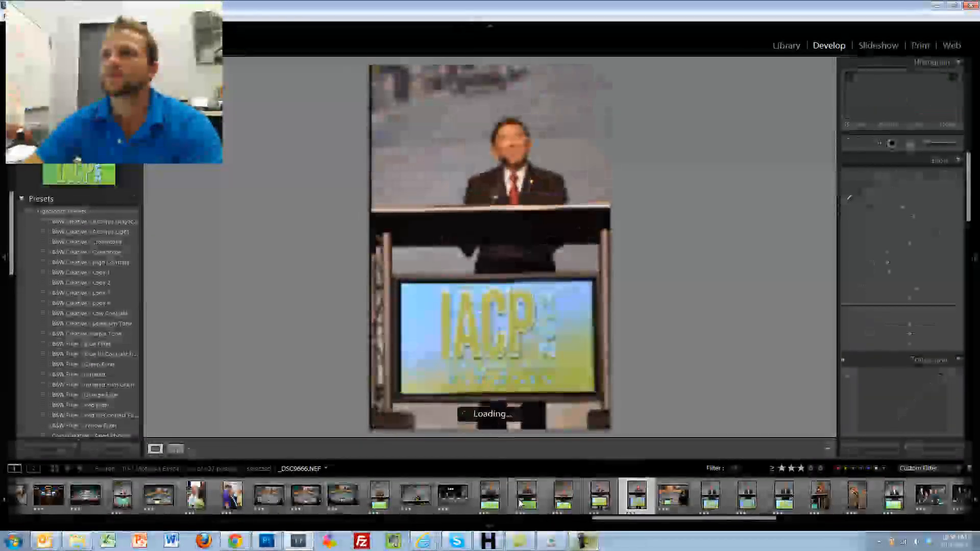
pyautogui.press('Right')
pyautogui.press('Right')
pyautogui.press('Right')
pyautogui.press('Right')
pyautogui.press('Right')
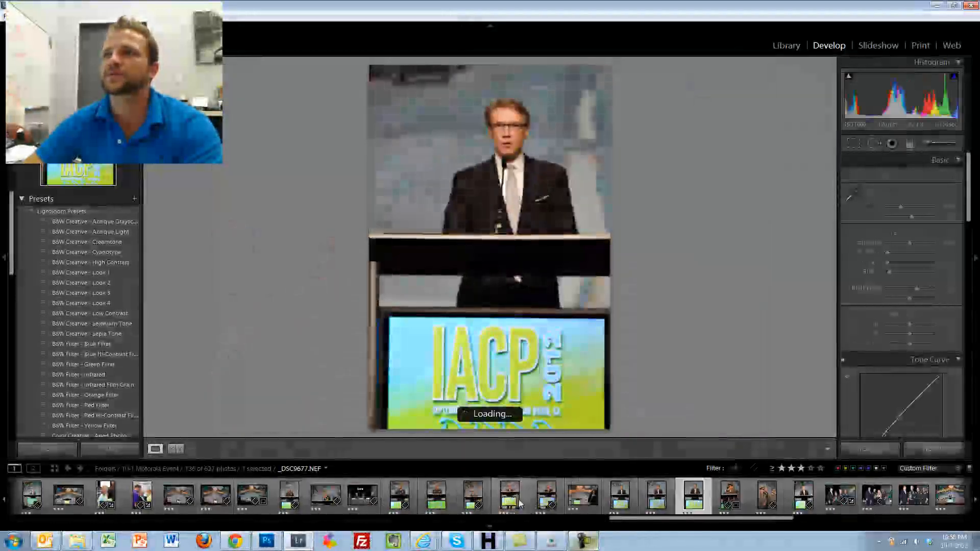
pyautogui.press('Right')
pyautogui.press('Right')
pyautogui.press('Right')
pyautogui.press('Right')
pyautogui.press('Right')
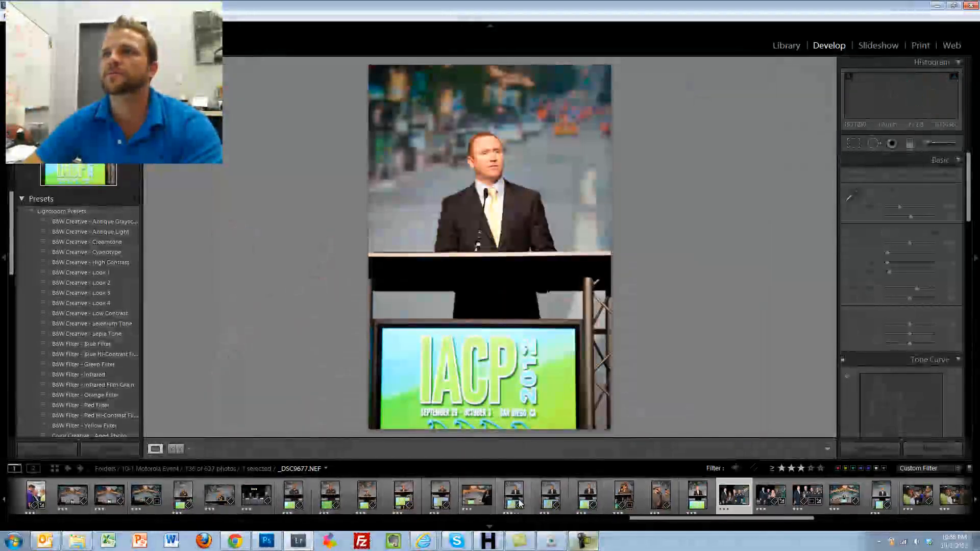
pyautogui.press('Right')
pyautogui.press('Right')
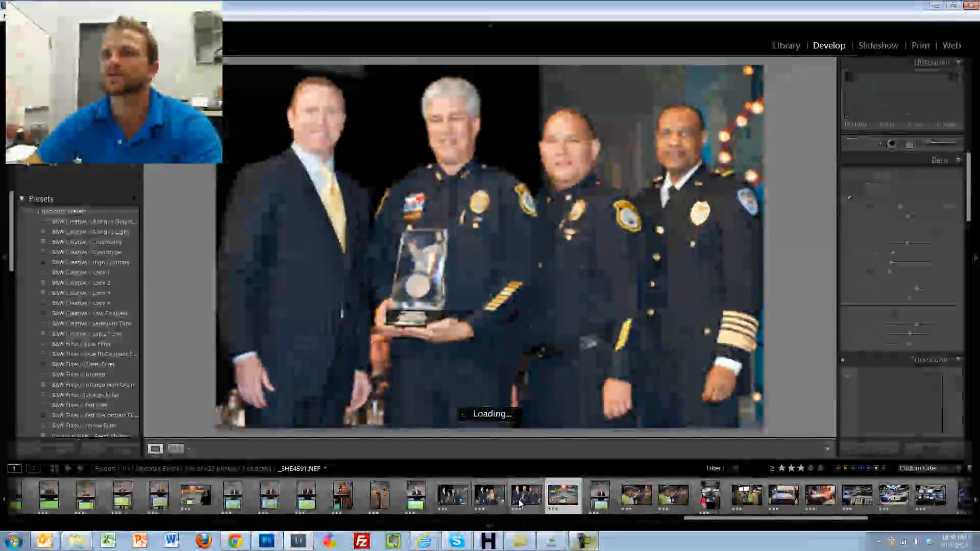
# - Review the 3-star equipment display and police vehicle photos, continuing past the radio testing chamber shots
pyautogui.press('Right')
pyautogui.press('Right')
pyautogui.press('Right')
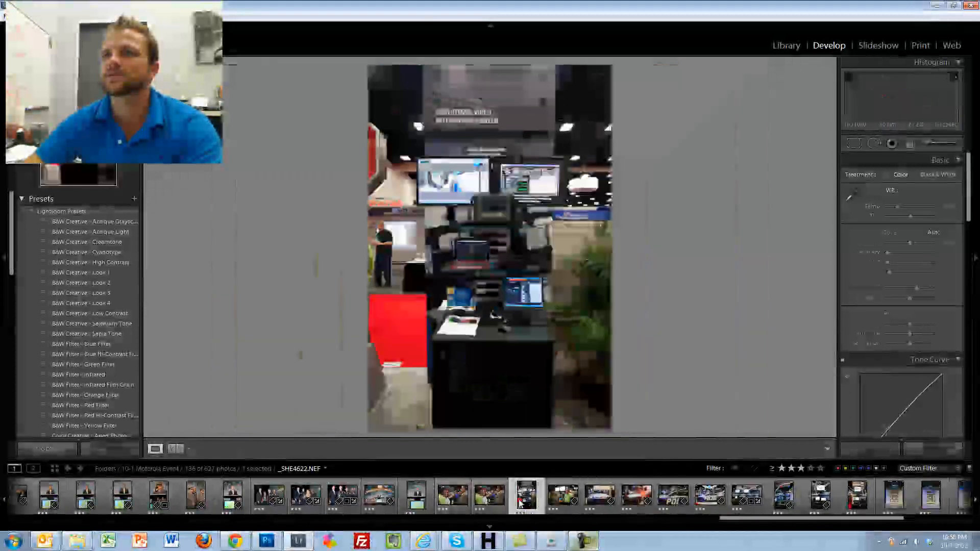
pyautogui.press('Right')
pyautogui.press('Right')
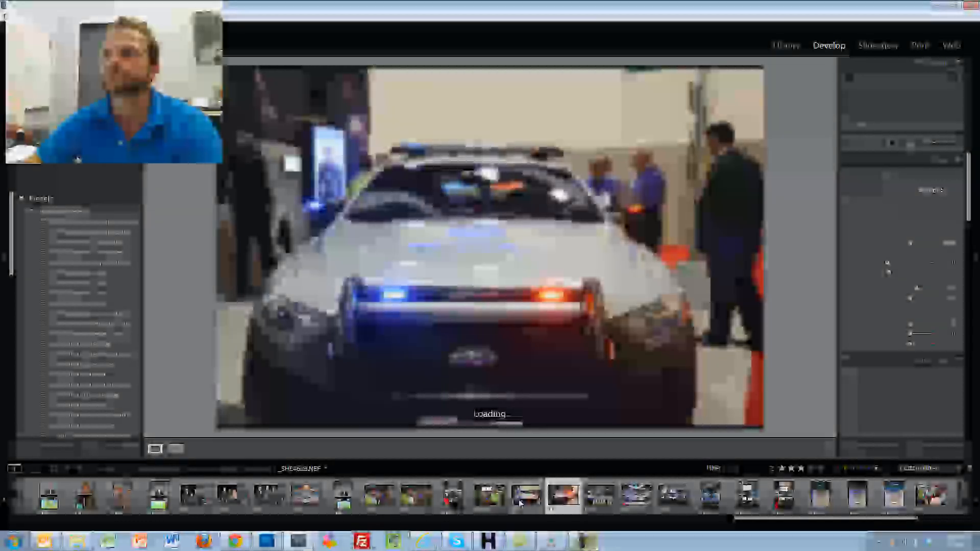
pyautogui.press('Right')
pyautogui.press('Right')
pyautogui.press('Right')
pyautogui.press('Right')
pyautogui.press('Right')
pyautogui.press('Right')
pyautogui.press('Right')
pyautogui.press('Right')
pyautogui.press('Right')
pyautogui.press('Right')
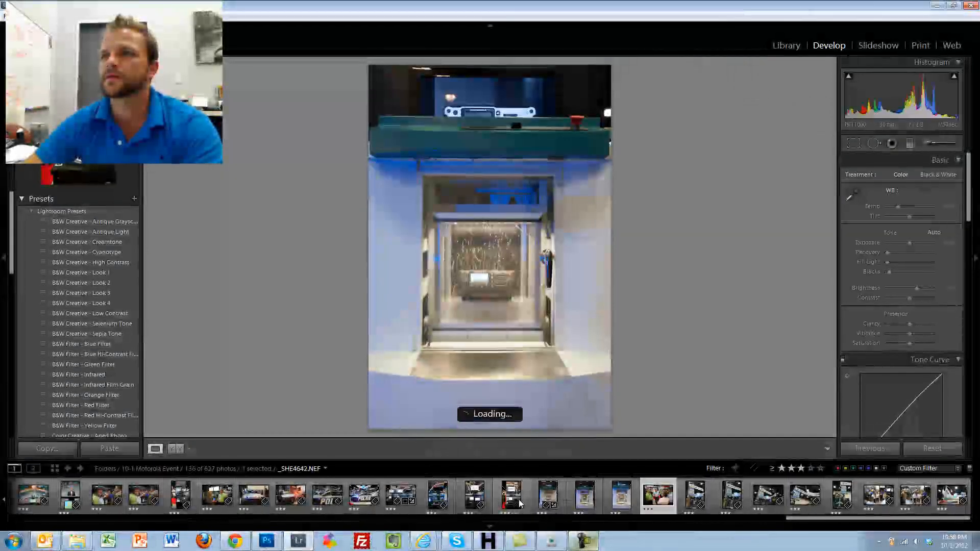
# - Go back to testing chamber photo _SHE4642, crop it tighter with the chamber centered, and rate it 3 stars
pyautogui.press('Left')
pyautogui.press('Left')
pyautogui.press('Left')
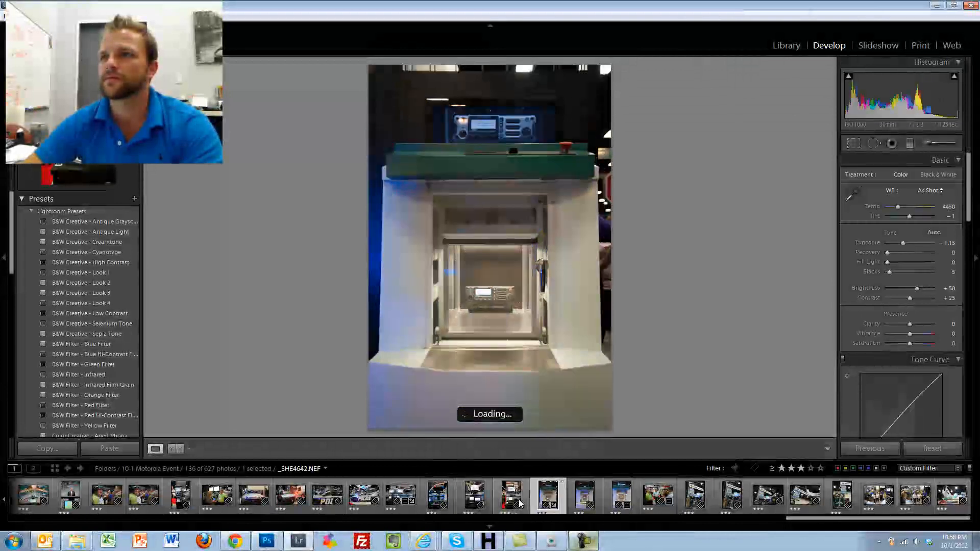
pyautogui.press('r')
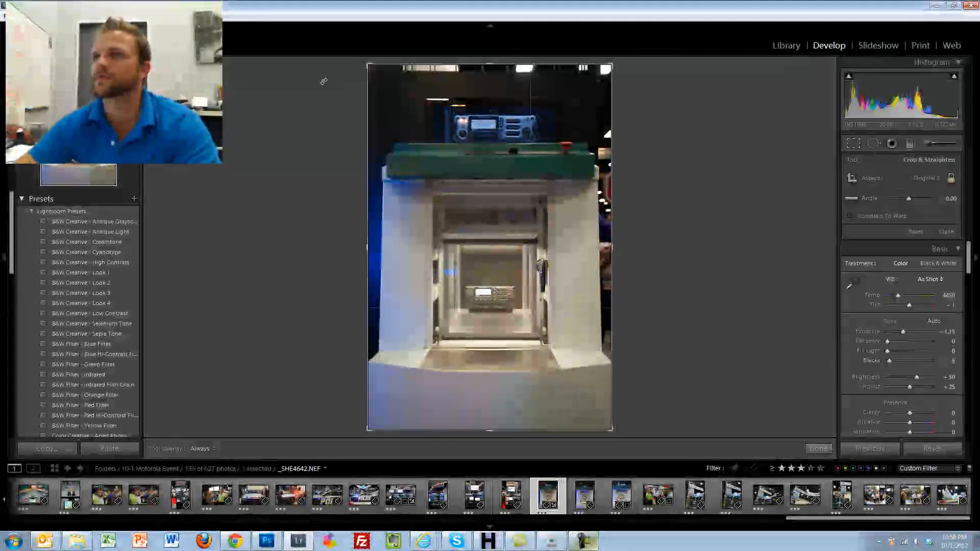
pyautogui.moveTo(367, 65); pyautogui.dragTo(394, 107)
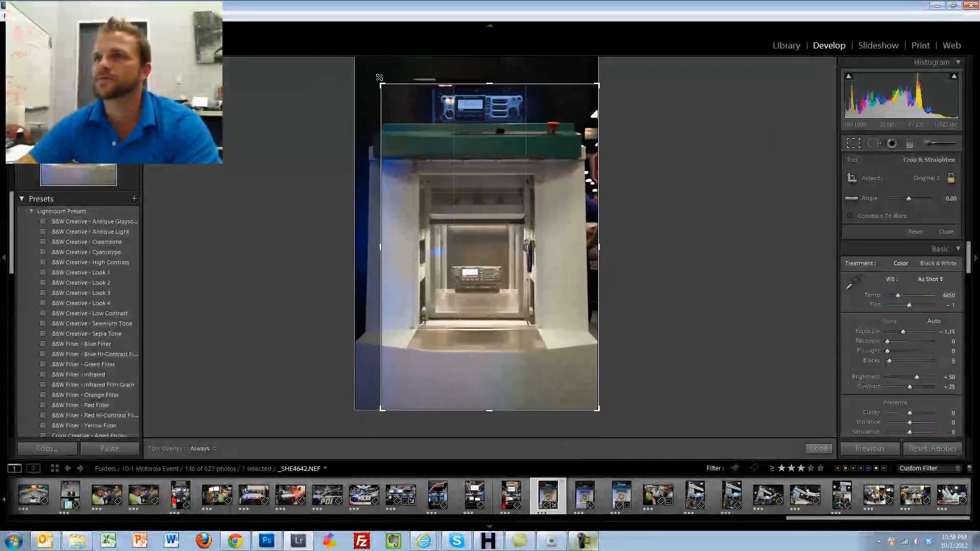
pyautogui.moveTo(427, 142); pyautogui.dragTo(440, 146)
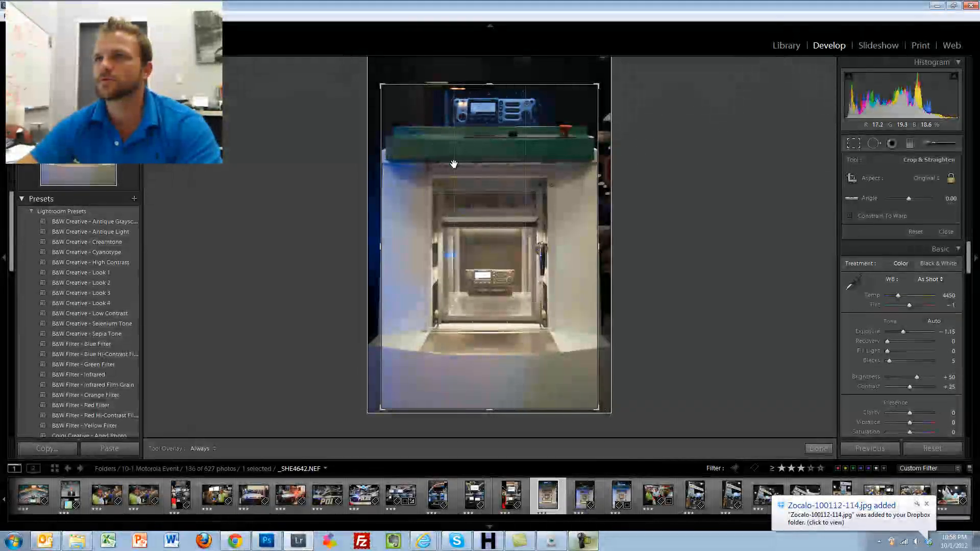
pyautogui.press('Return')
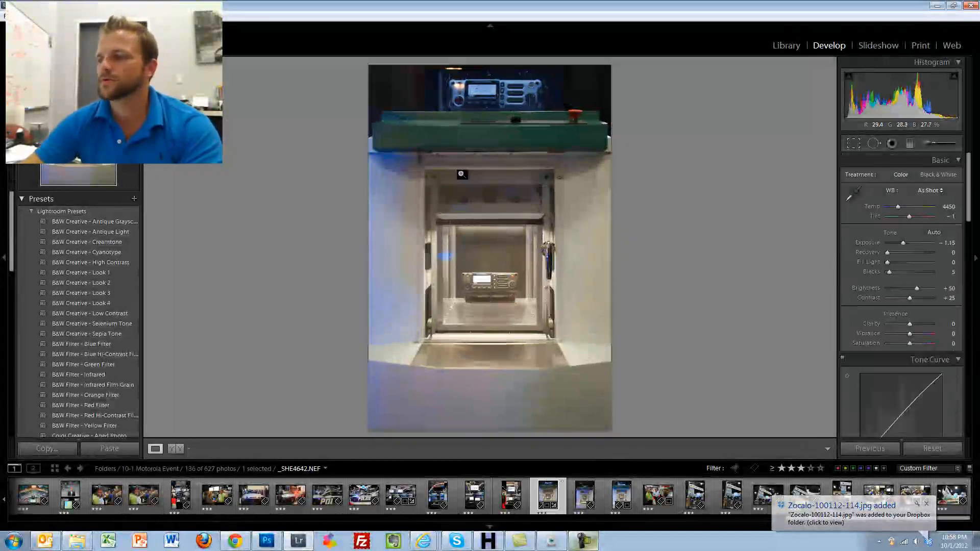
pyautogui.press('3')
# - Crop the Motorola Internal Testing photo _SHE4643 tighter around the chamber and its sign
pyautogui.press('Right')
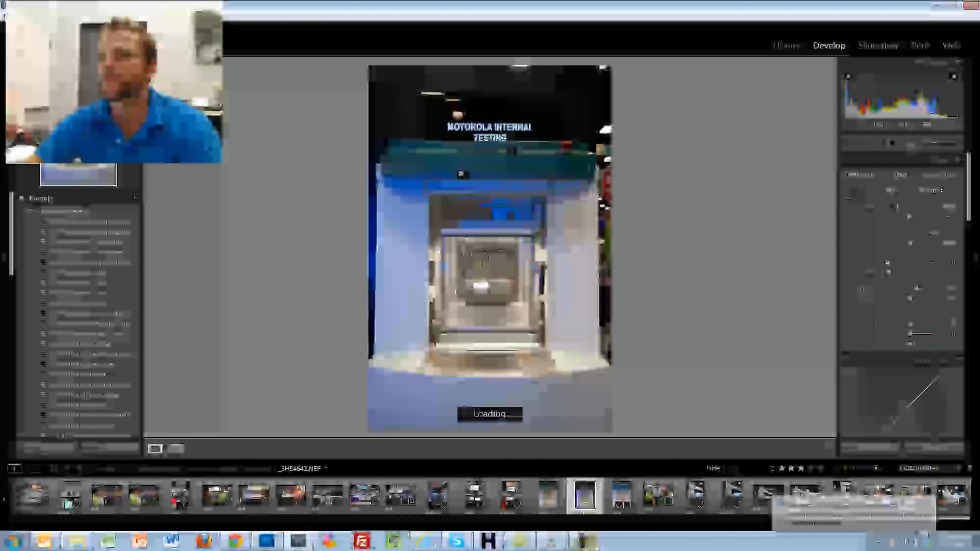
pyautogui.press('r')
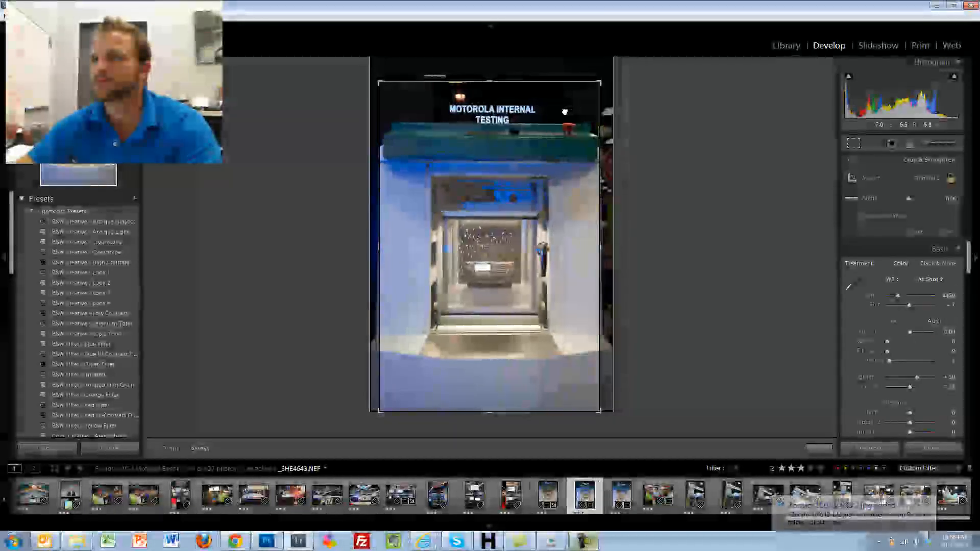
pyautogui.press('Return')
# - Review the remaining 3-star photos up to the First Ave street-sign shot and dismiss the Dropbox notification
pyautogui.press('Right')
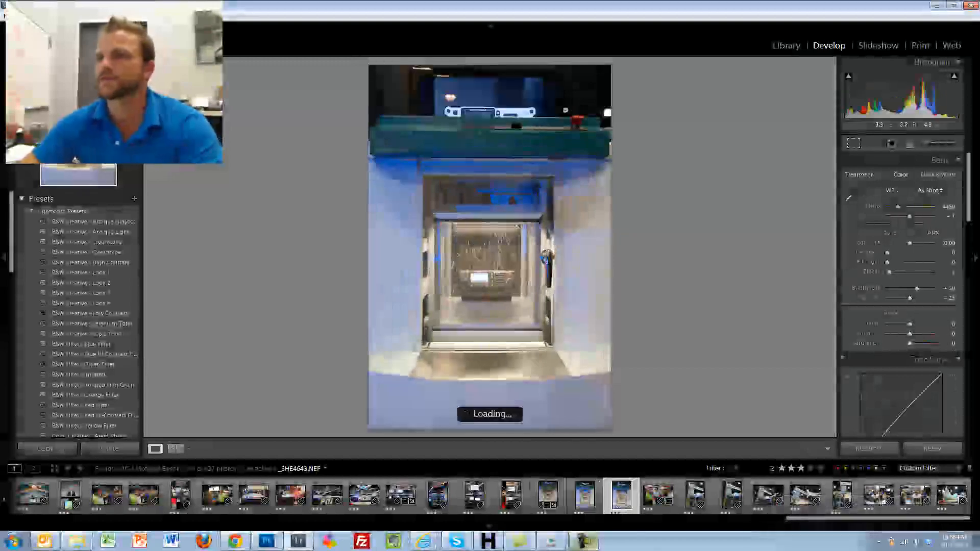
pyautogui.press('Right')
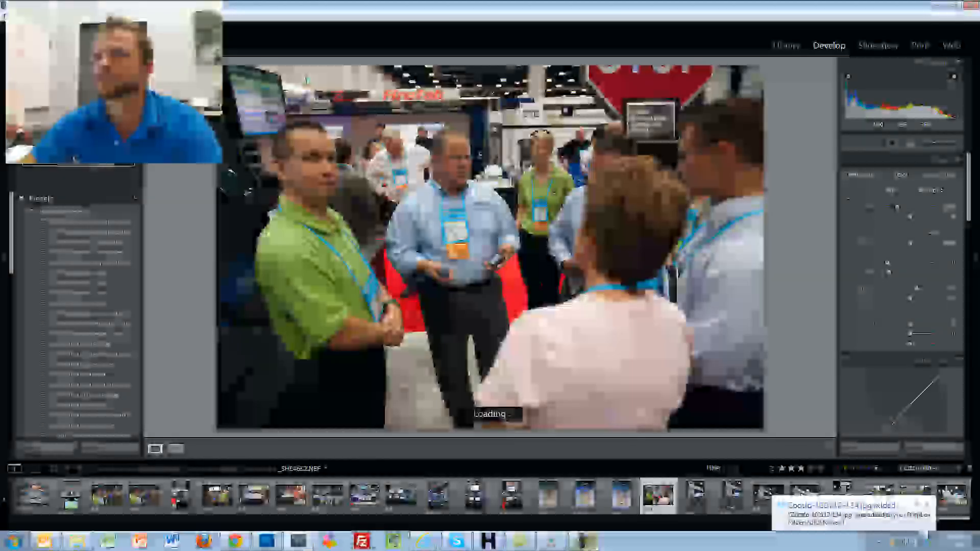
pyautogui.press('Right')
pyautogui.press('Right')
pyautogui.press('Right')
pyautogui.press('Right')
pyautogui.press('Right')
pyautogui.press('Right')
pyautogui.press('Right')
pyautogui.press('Right')
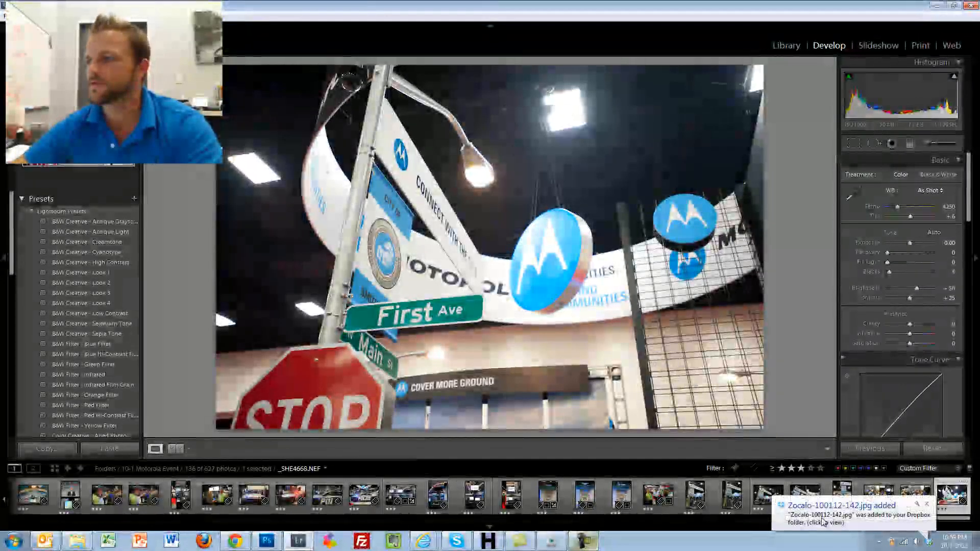
pyautogui.click(928, 505)
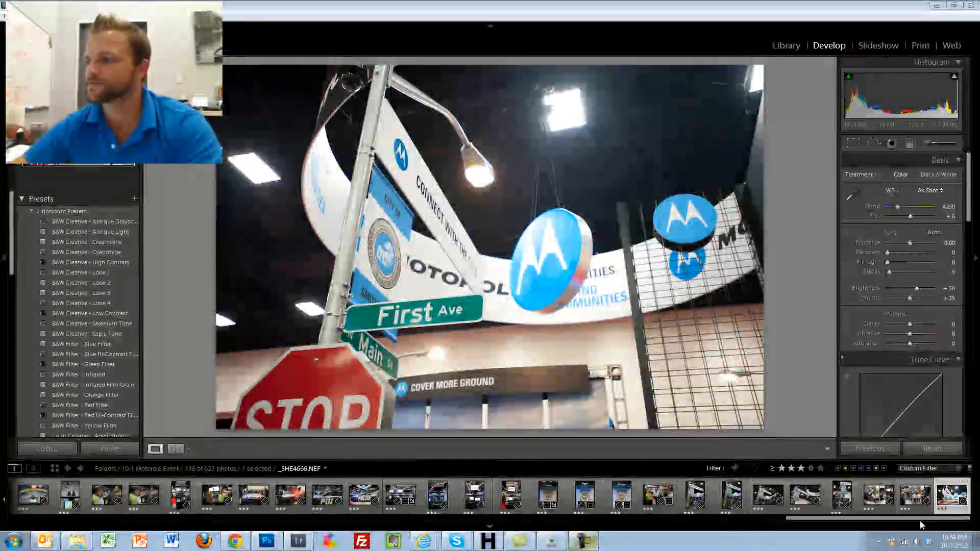
# - Return to the start of the filmstrip, narrow the 3-star filter to red-labeled photos, and select all of them
pyautogui.moveTo(916, 519); pyautogui.dragTo(148, 545)
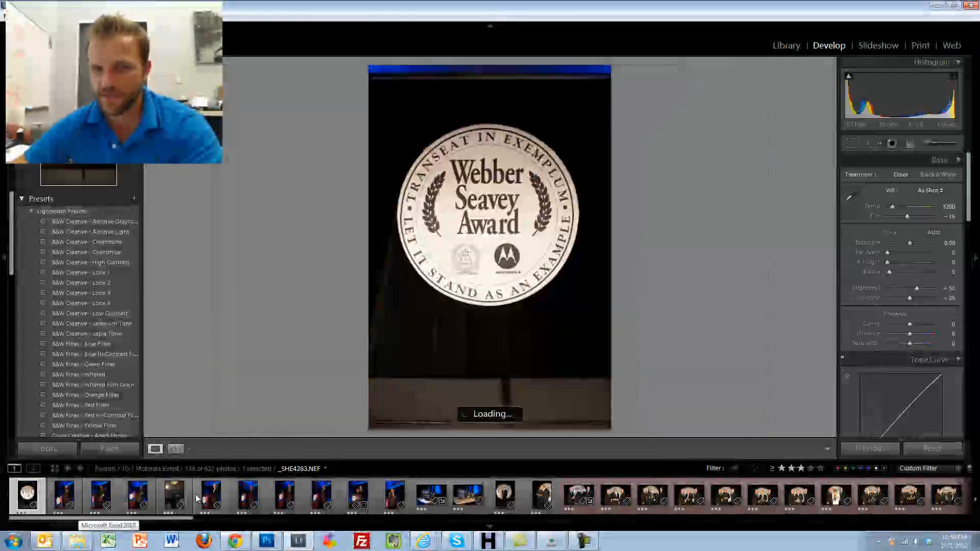
pyautogui.keyDown('shift'); pyautogui.click(556, 497); pyautogui.keyUp('shift')
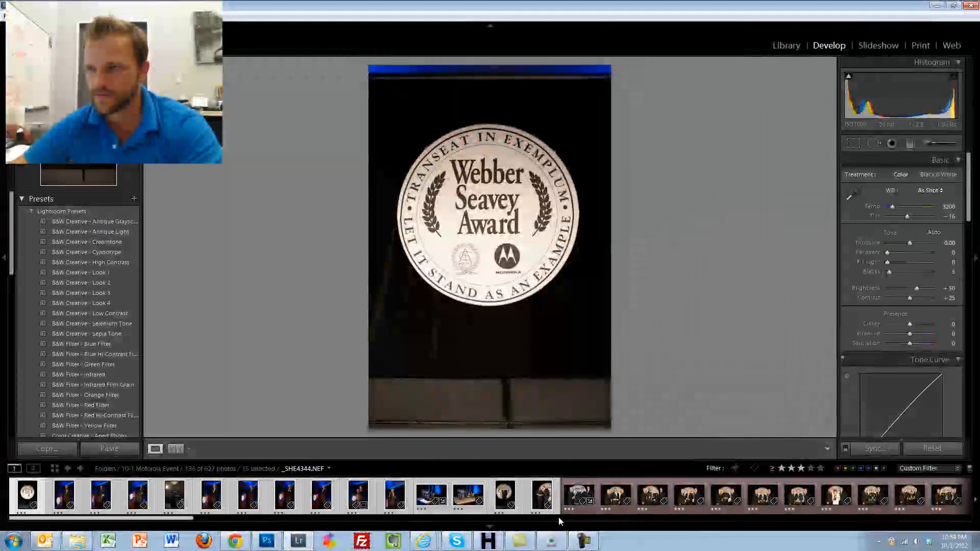
pyautogui.click(565, 502)
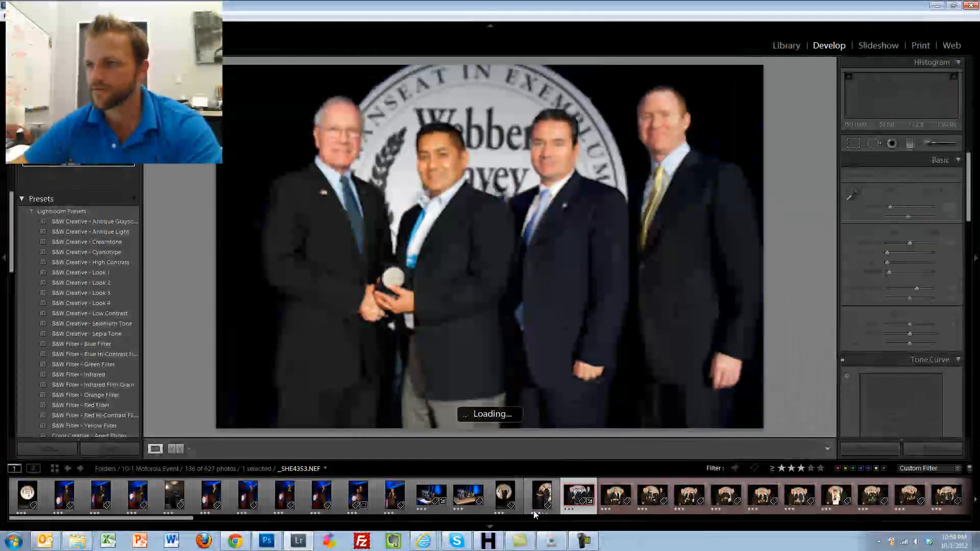
pyautogui.click(837, 468)
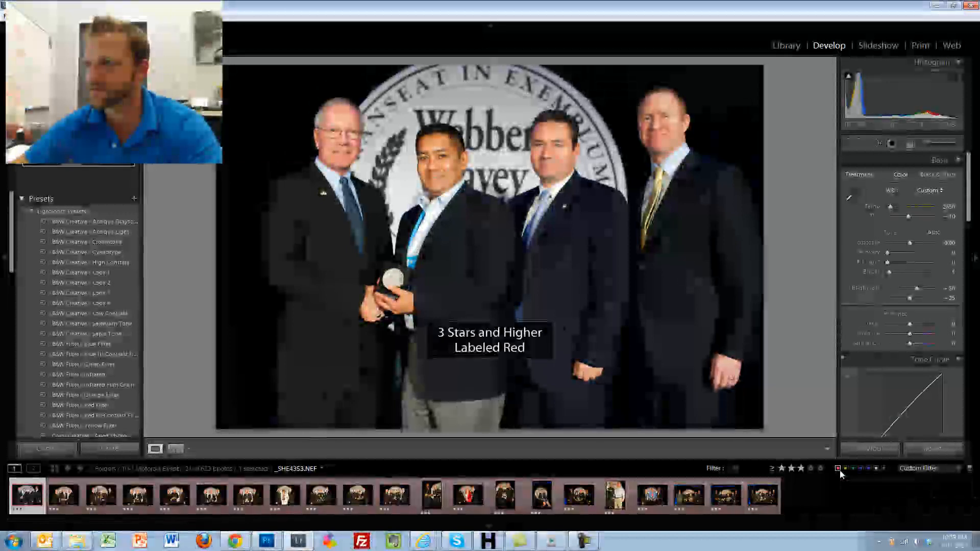
pyautogui.hotkey('ctrl', 'a')
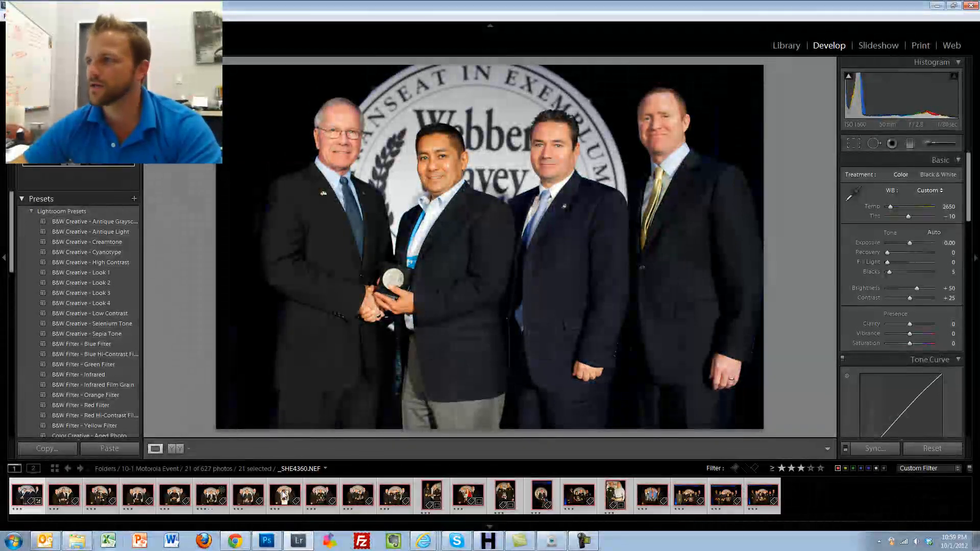
# - Set the award group photo's sharpening Amount to 52 and Luminance noise reduction to 21, previewing the detail on a face
pyautogui.scroll(-10, 858, 365)
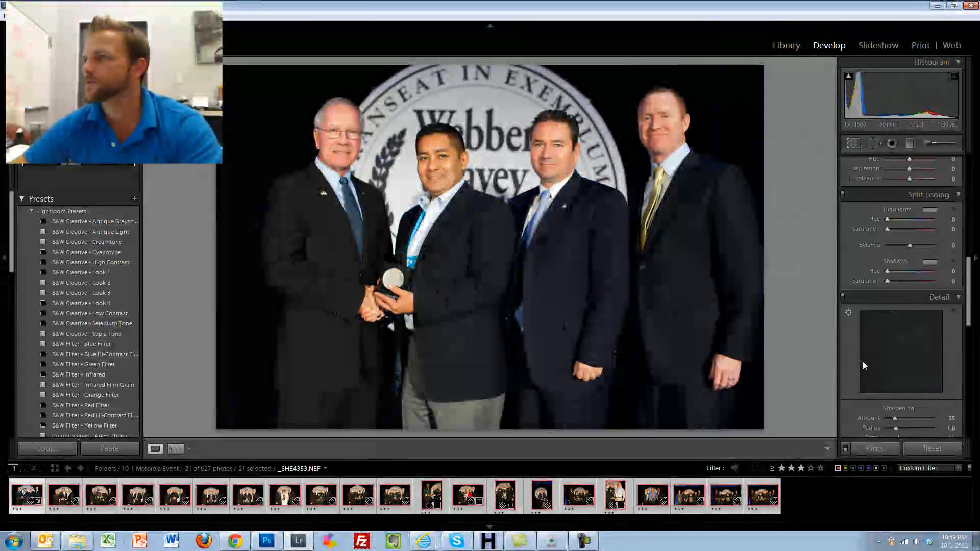
pyautogui.scroll(-3, 863, 361)
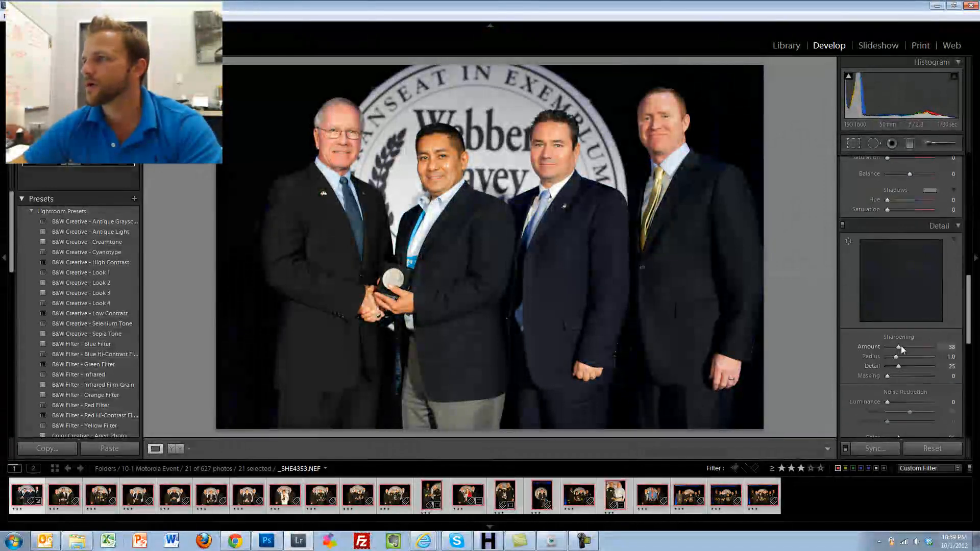
pyautogui.moveTo(903, 345); pyautogui.dragTo(904, 345)
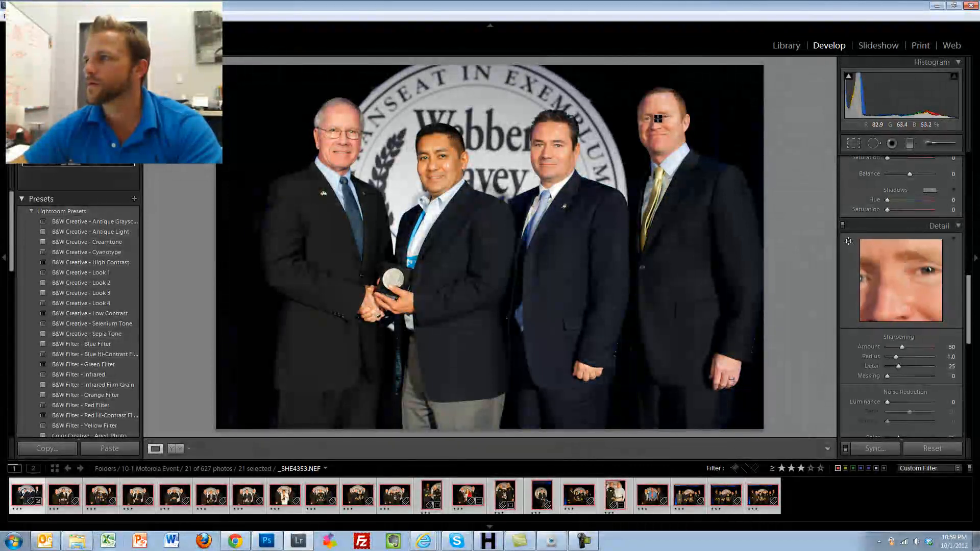
pyautogui.click(661, 123)
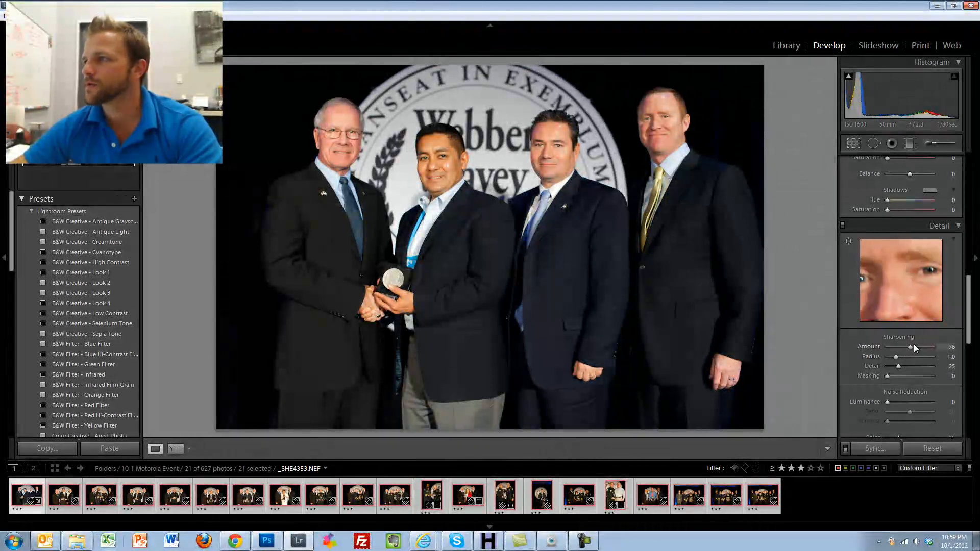
pyautogui.moveTo(949, 345); pyautogui.dragTo(901, 344)
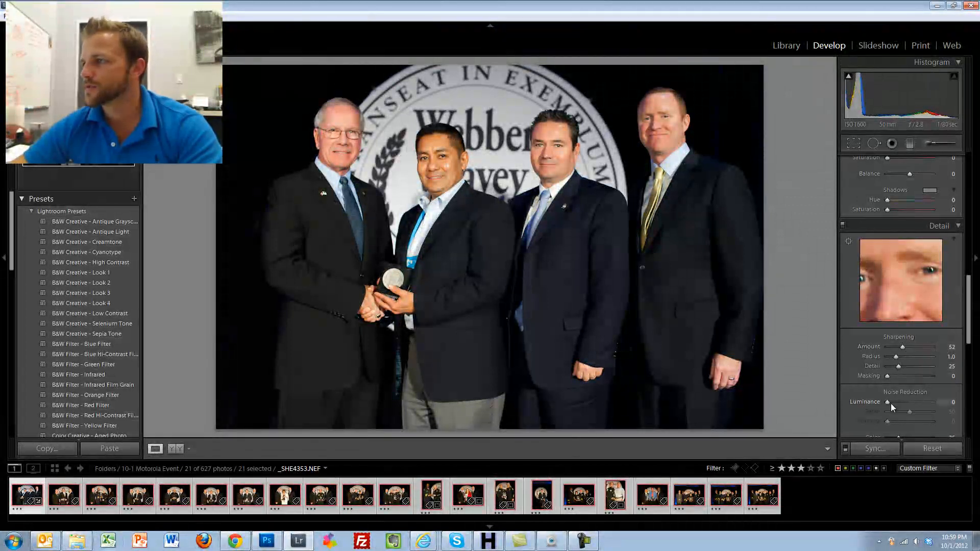
pyautogui.moveTo(888, 403); pyautogui.dragTo(898, 404)
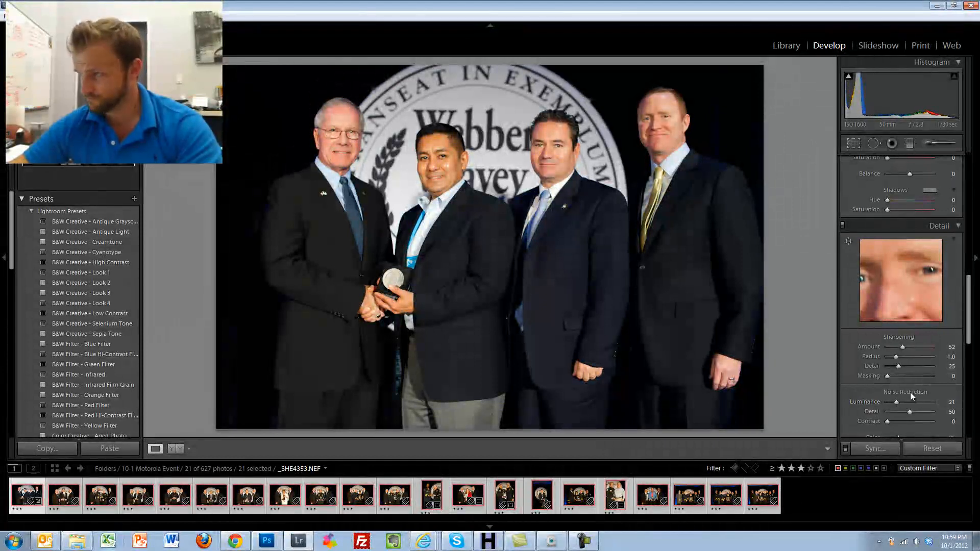
pyautogui.scroll(10, 903, 398)
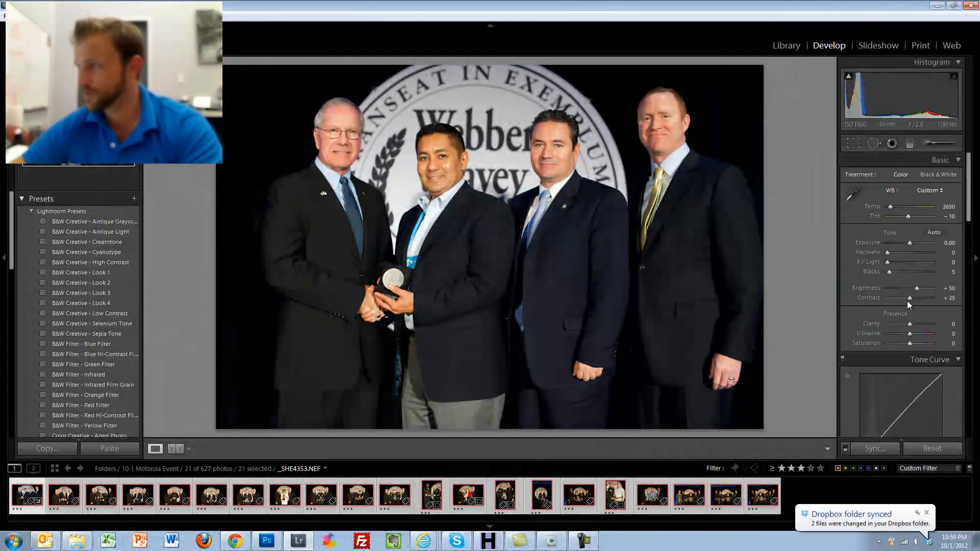
# - Raise the award group photo's Clarity to +10 and choose White Balance, Clarity and Sharpening as settings to synchronize, without applying them
pyautogui.moveTo(909, 323); pyautogui.dragTo(912, 324)
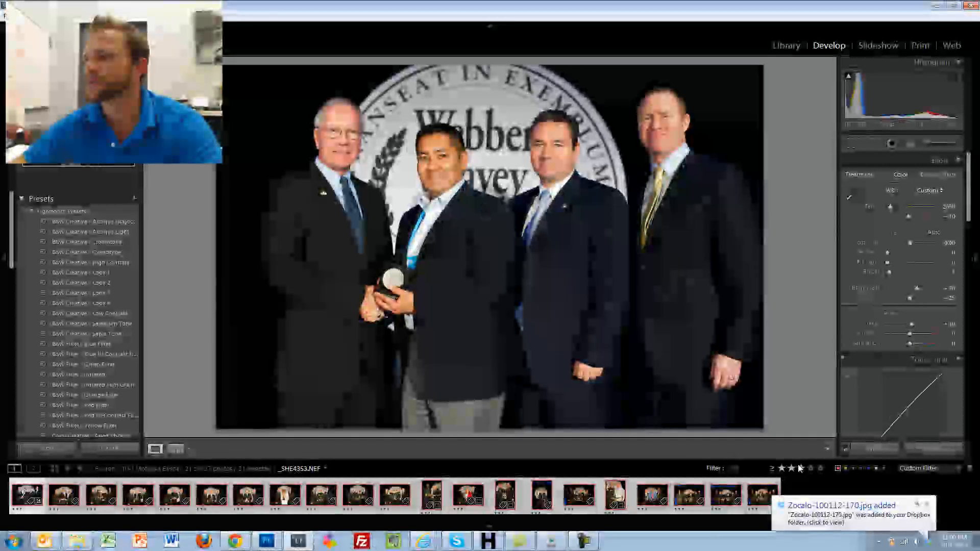
pyautogui.click(875, 449)
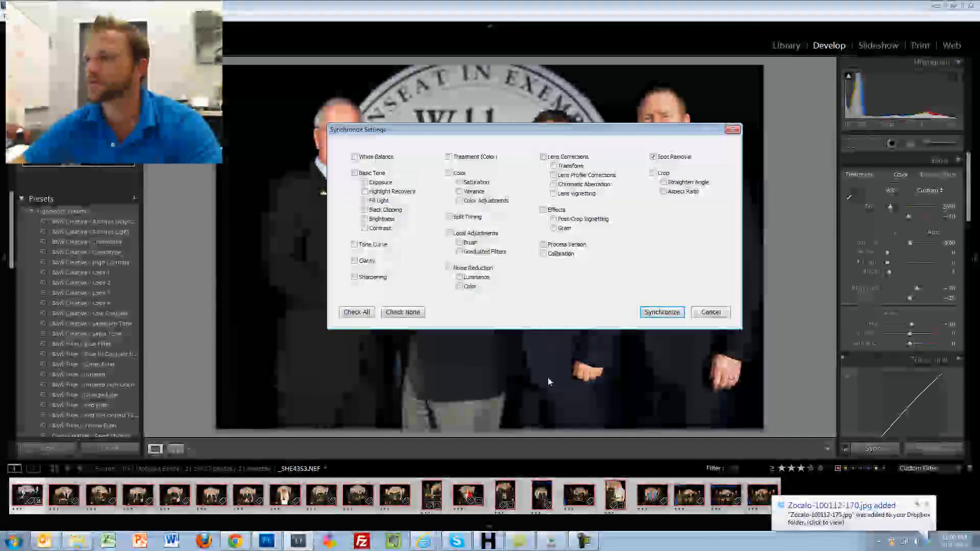
pyautogui.click(354, 174)
pyautogui.click(354, 157)
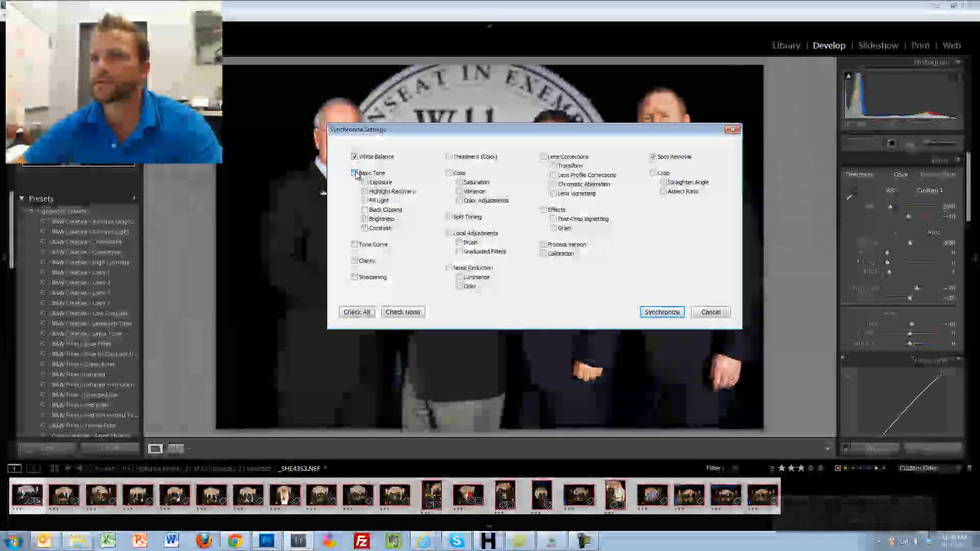
pyautogui.click(354, 278)
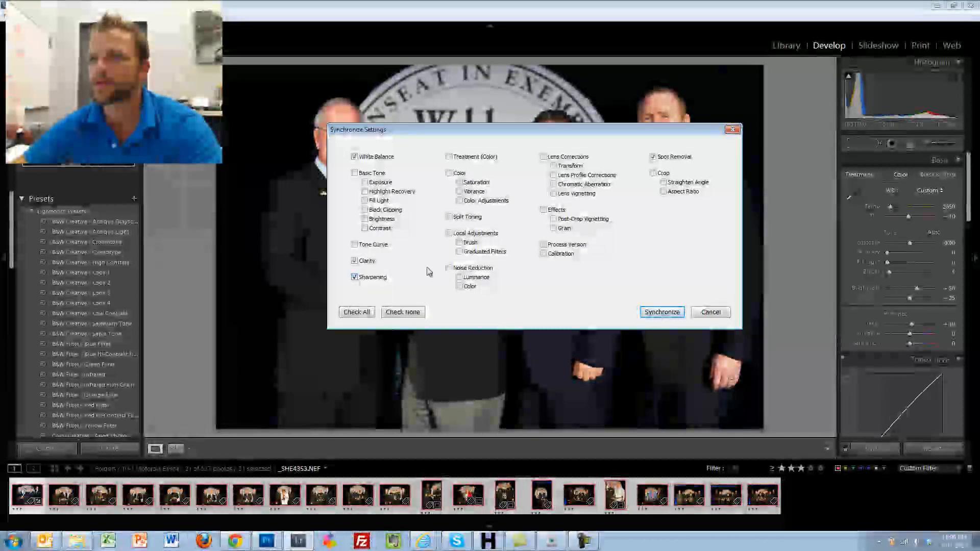
pyautogui.click(449, 268)
pyautogui.click(709, 312)
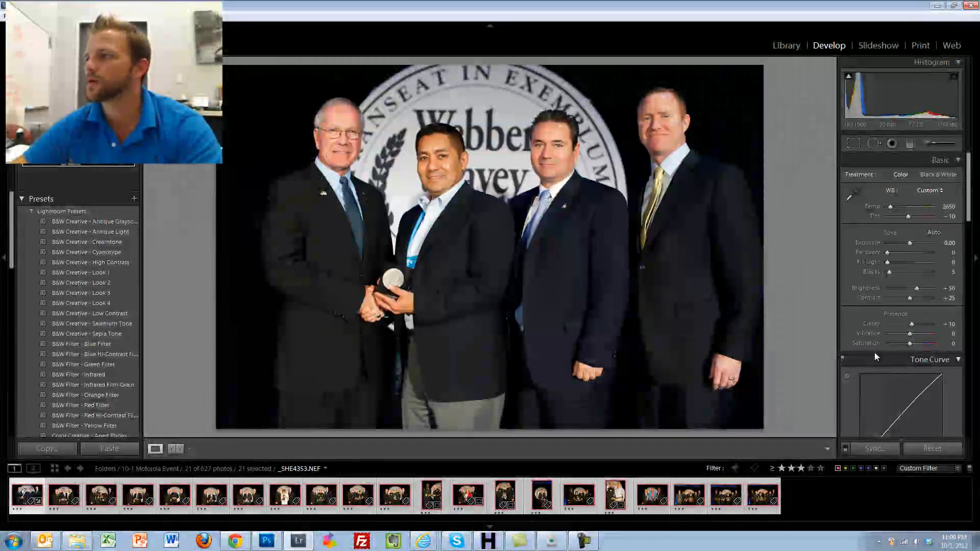
# - Enable lens profile corrections on the award group photo and crop it tighter around the four men
pyautogui.scroll(-10, 874, 352)
pyautogui.scroll(3, 904, 280)
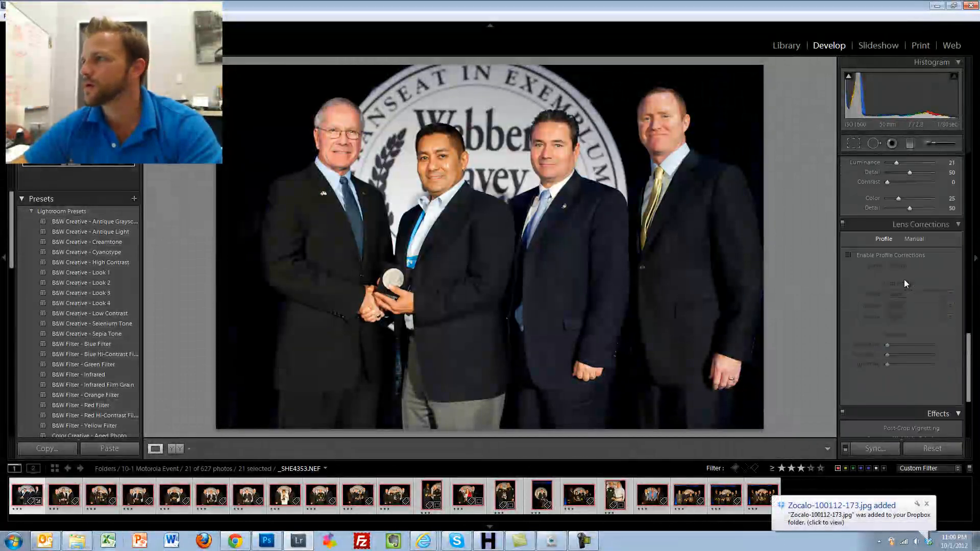
pyautogui.click(848, 255)
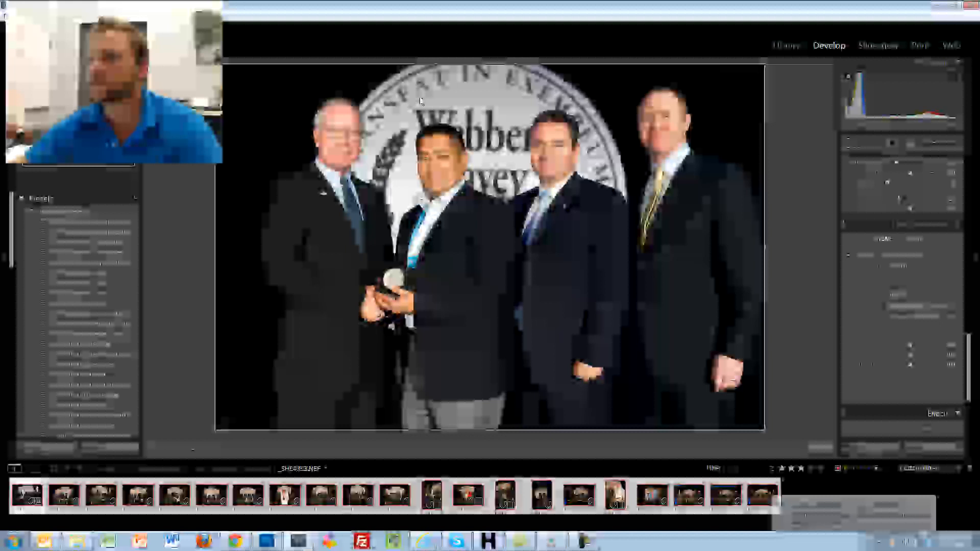
pyautogui.press('Return')
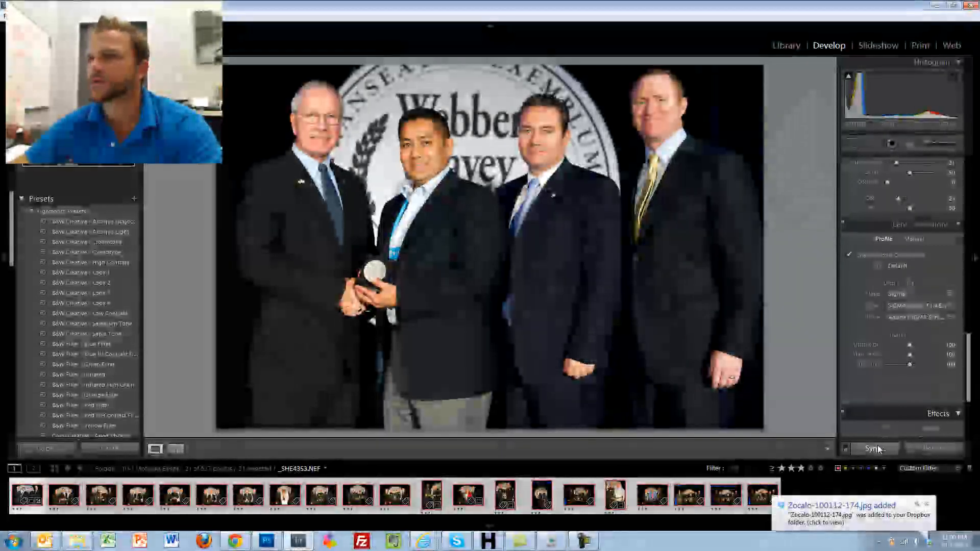
# - Synchronize White Balance, Clarity, Sharpening and Lens Corrections, without Spot Removal, across the selected red-labeled photos and check two of the other group shots
pyautogui.click(874, 448)
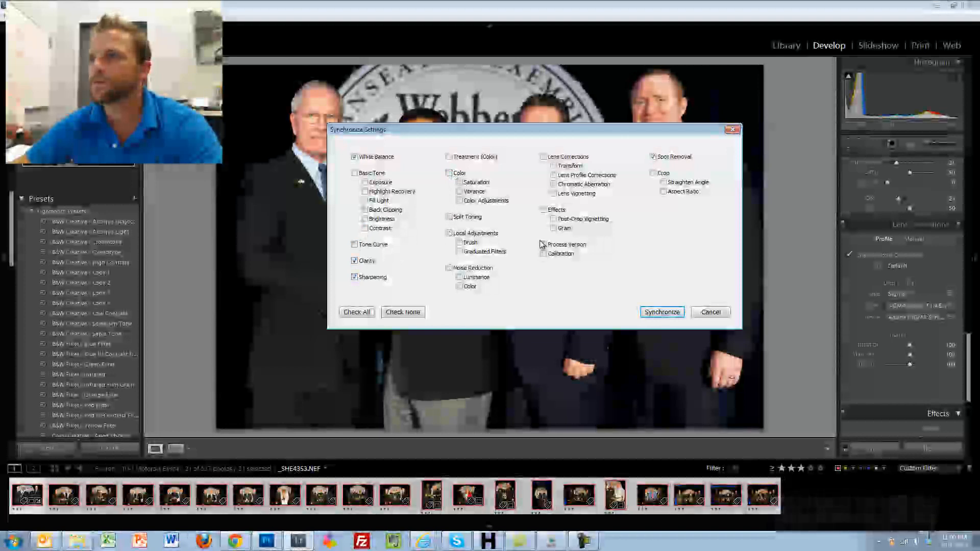
pyautogui.click(544, 157)
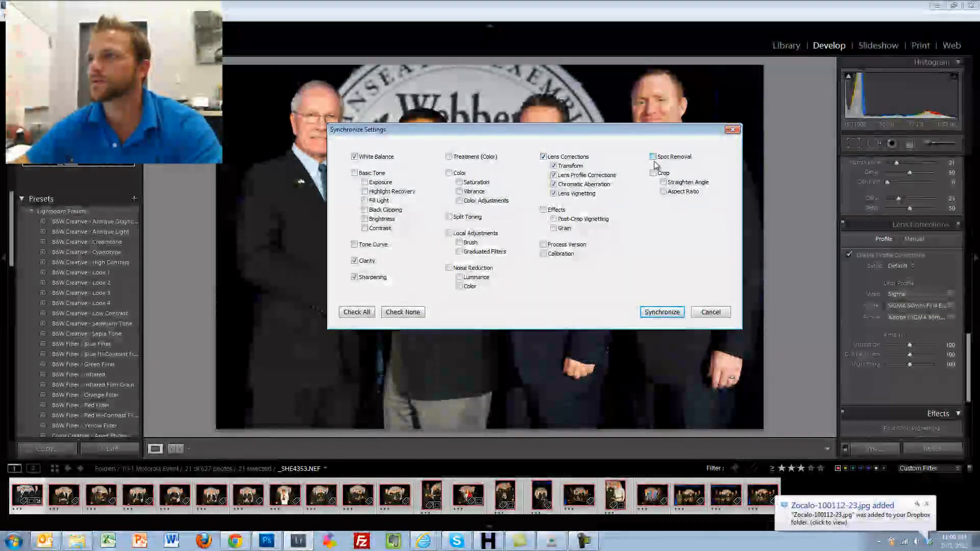
pyautogui.click(663, 312)
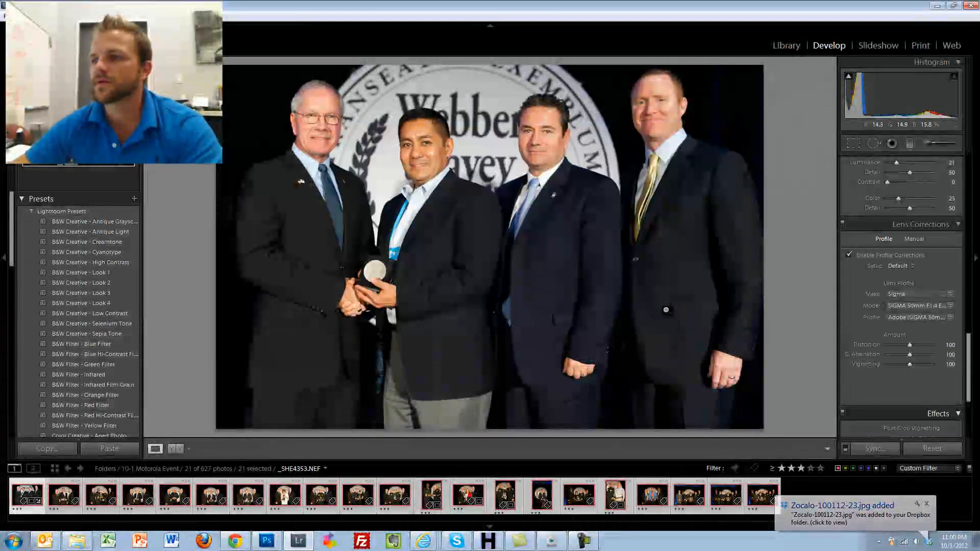
pyautogui.click(646, 497)
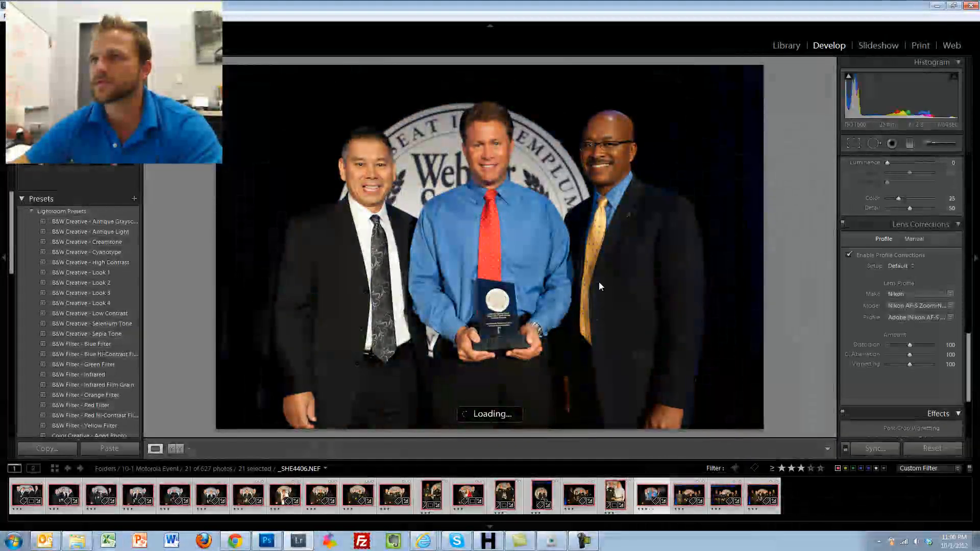
pyautogui.click(682, 492)
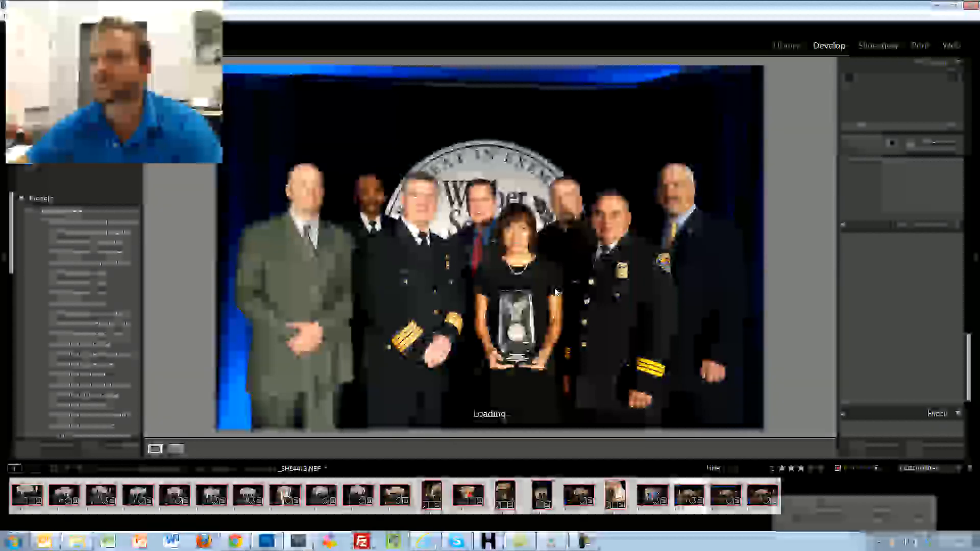
# - Remove the red-label filter and select the unlabeled photos at the start of the filmstrip, up to the first red-labeled one
pyautogui.click(837, 469)
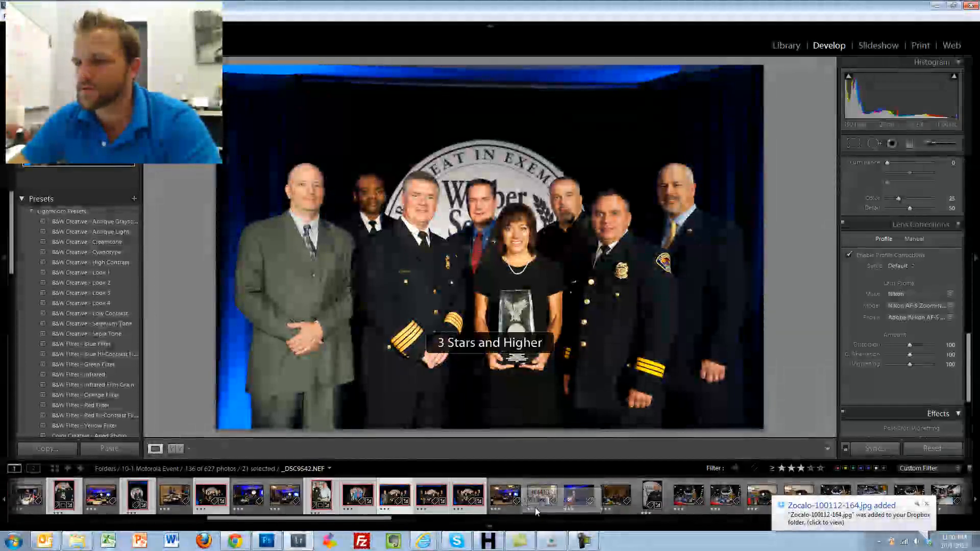
pyautogui.moveTo(373, 518); pyautogui.dragTo(142, 513)
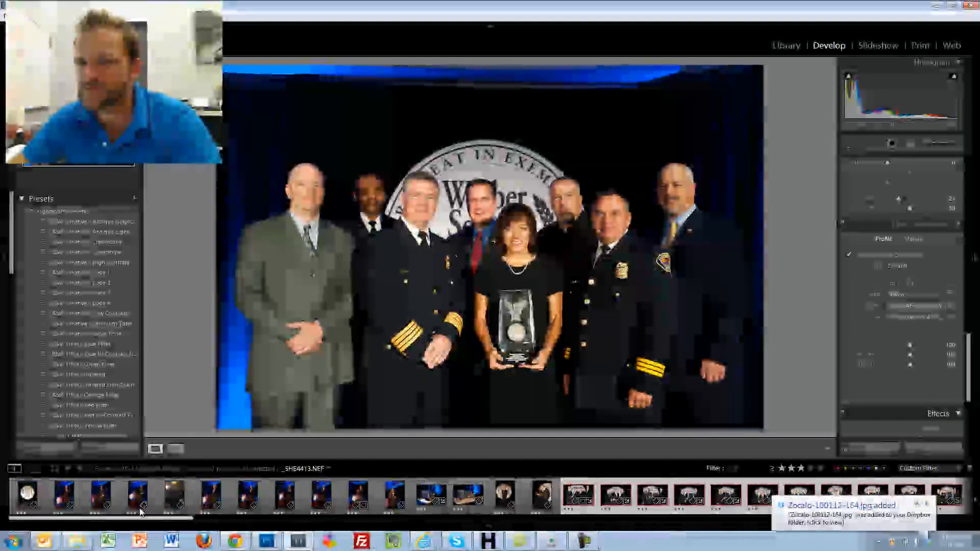
pyautogui.click(504, 494)
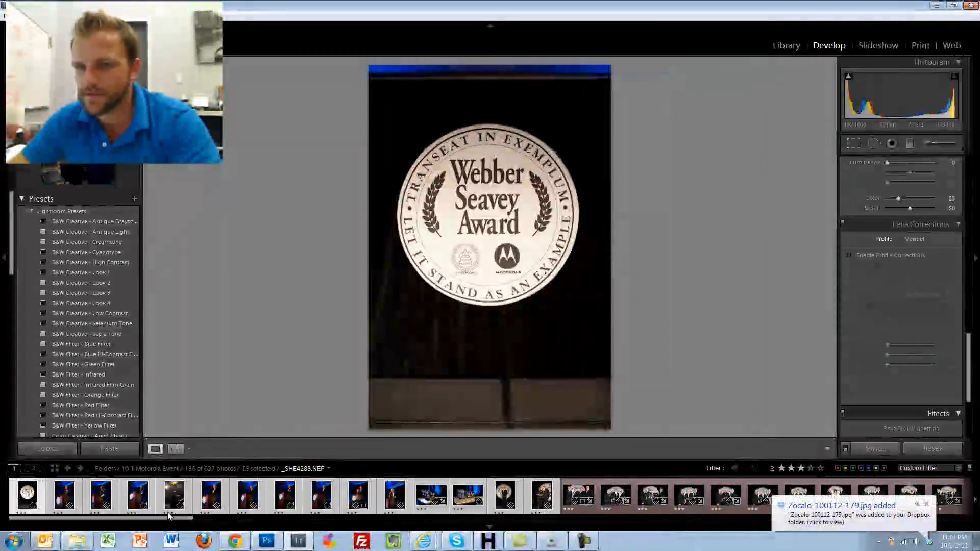
pyautogui.moveTo(169, 517); pyautogui.dragTo(298, 516)
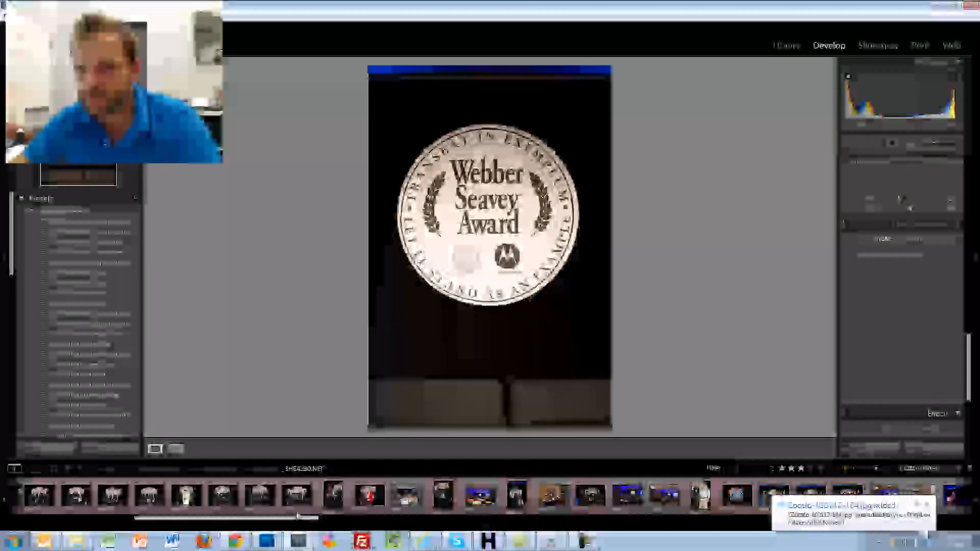
pyautogui.moveTo(298, 516); pyautogui.dragTo(173, 516)
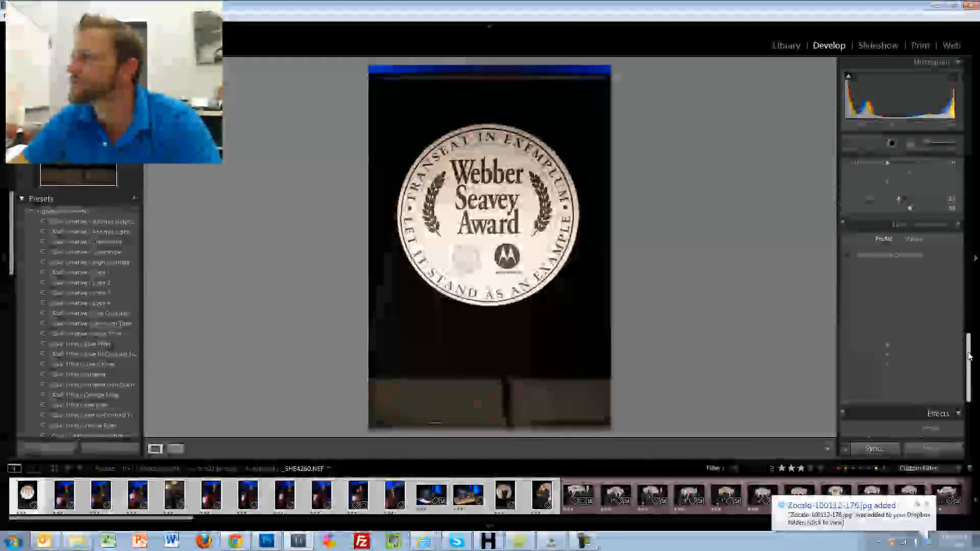
# - Enable lens profile corrections on the Webber Seavey Award seal photo, with sharpening Amount 50 and Luminance noise reduction 18
pyautogui.scroll(-3, 969, 356)
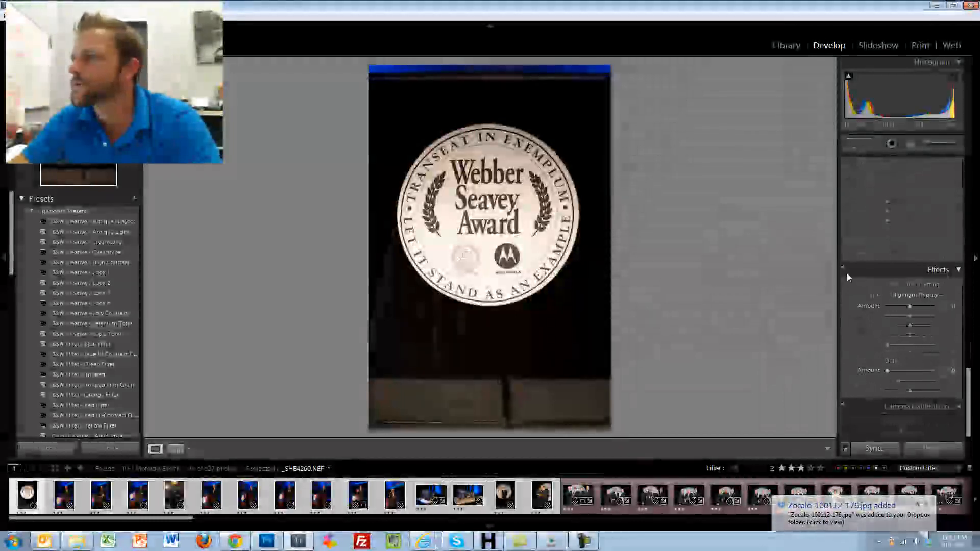
pyautogui.scroll(3, 868, 333)
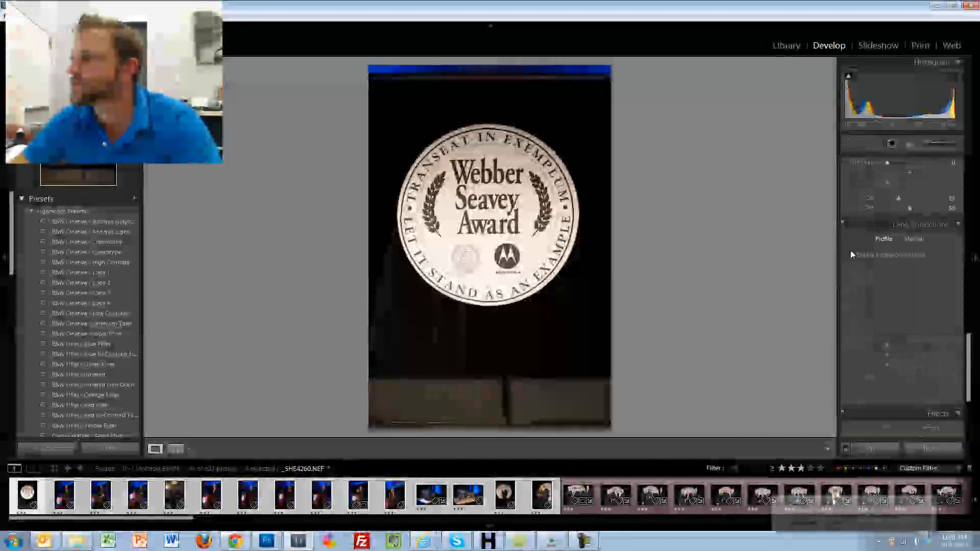
pyautogui.click(849, 256)
pyautogui.scroll(3, 915, 293)
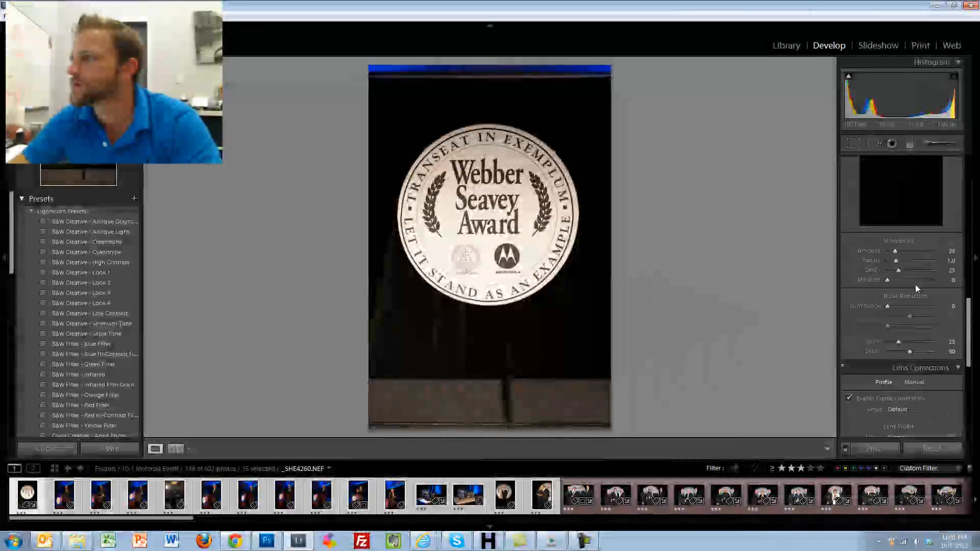
pyautogui.moveTo(900, 251); pyautogui.dragTo(901, 251)
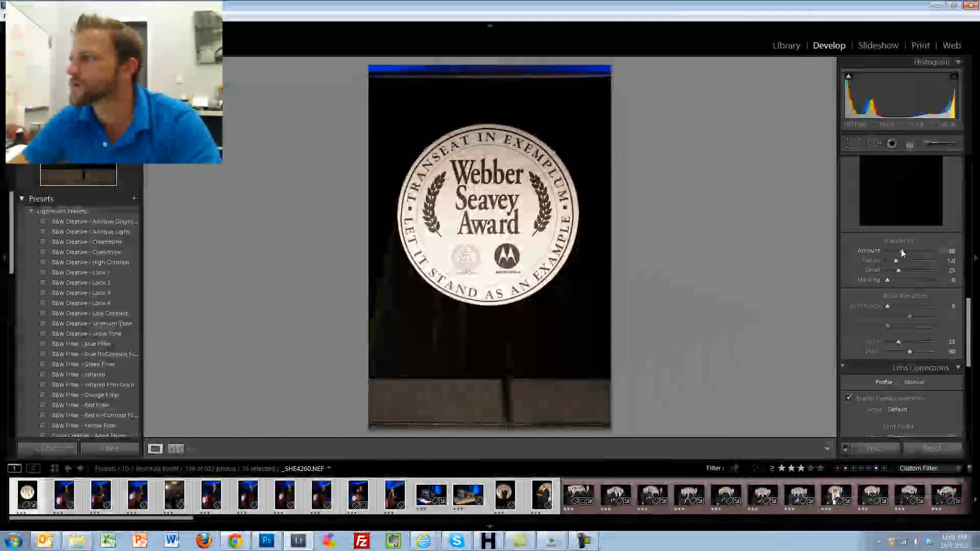
pyautogui.moveTo(887, 305); pyautogui.dragTo(894, 308)
pyautogui.scroll(-3, 877, 351)
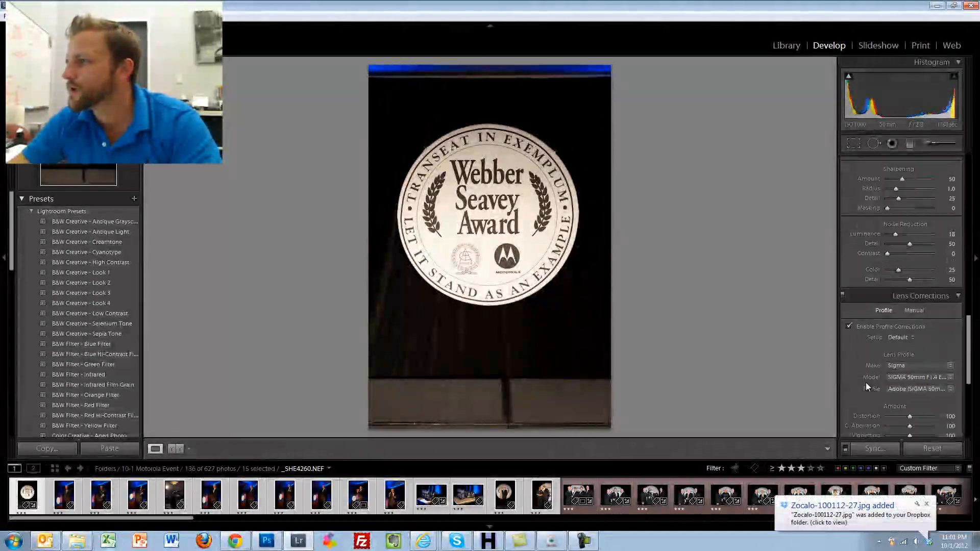
# - Synchronize Clarity, Sharpening and Lens Corrections, without White Balance, from the seal photo to the other selected photos
pyautogui.click(875, 448)
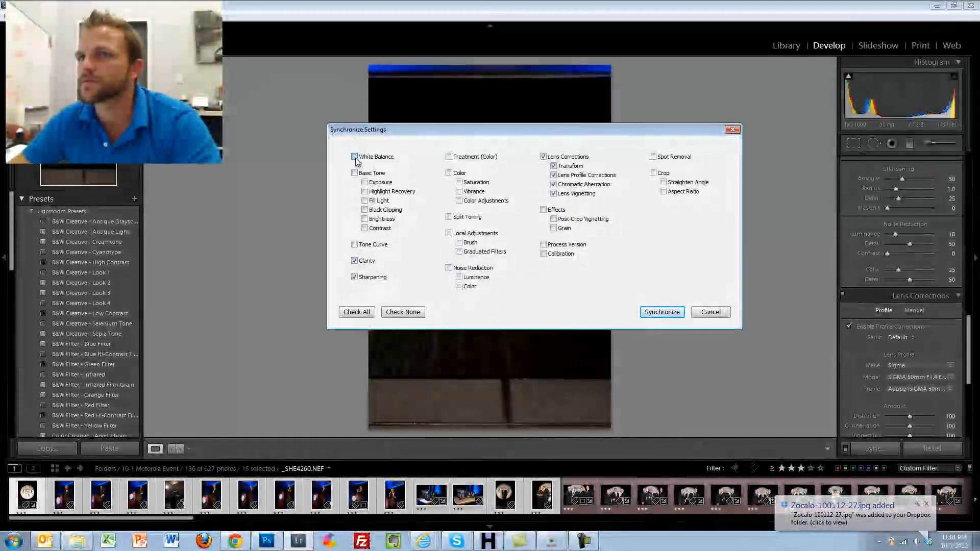
pyautogui.click(673, 314)
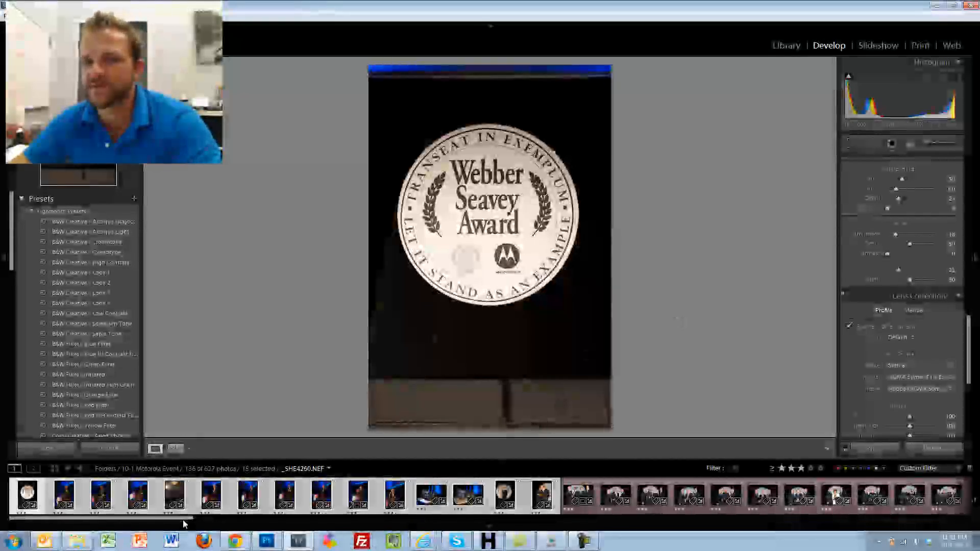
# - Select the banquet-room photo _DSC9517 together with the other unlabeled photos scattered among the red-labeled award shots
pyautogui.moveTo(183, 520); pyautogui.dragTo(327, 517)
pyautogui.click(314, 495)
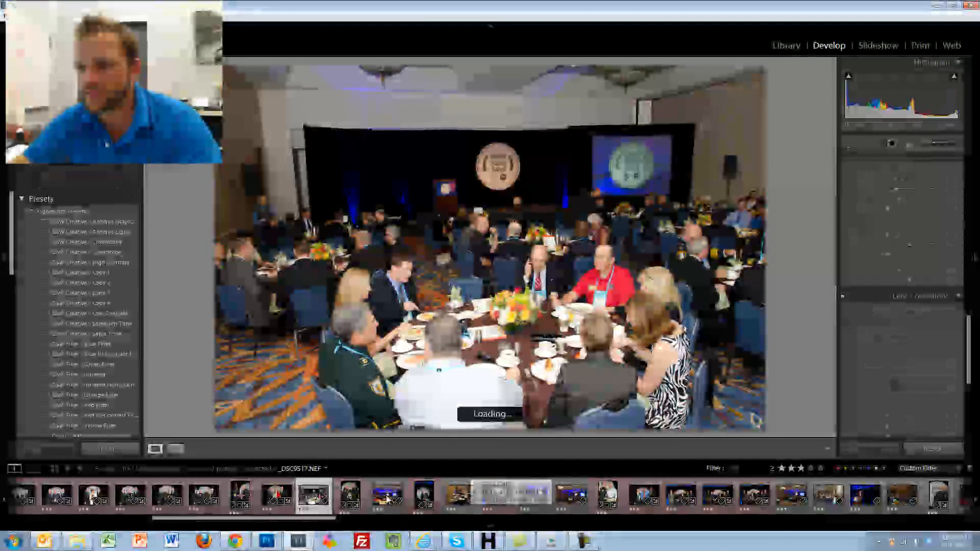
pyautogui.click(386, 496)
pyautogui.keyDown('ctrl'); pyautogui.click(532, 493); pyautogui.keyUp('ctrl')
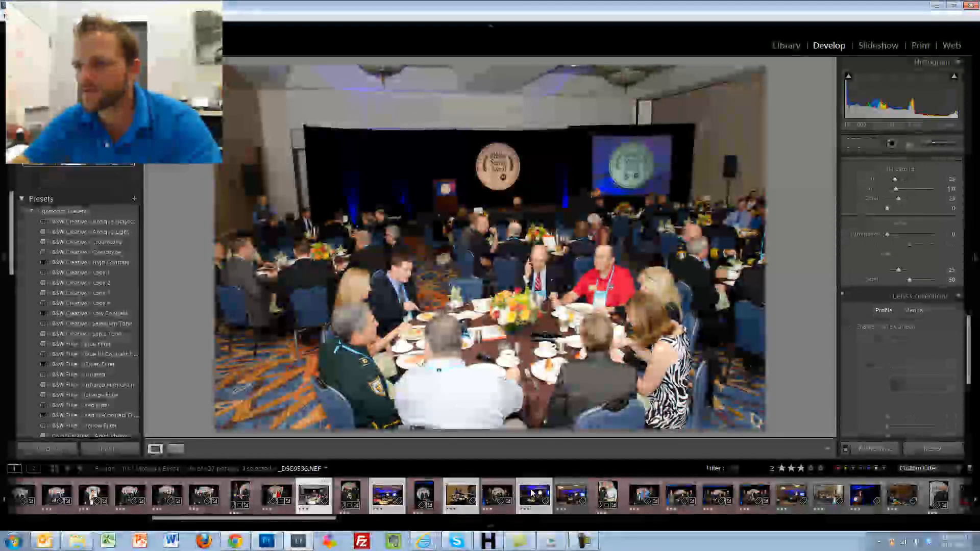
pyautogui.moveTo(315, 518); pyautogui.dragTo(360, 526)
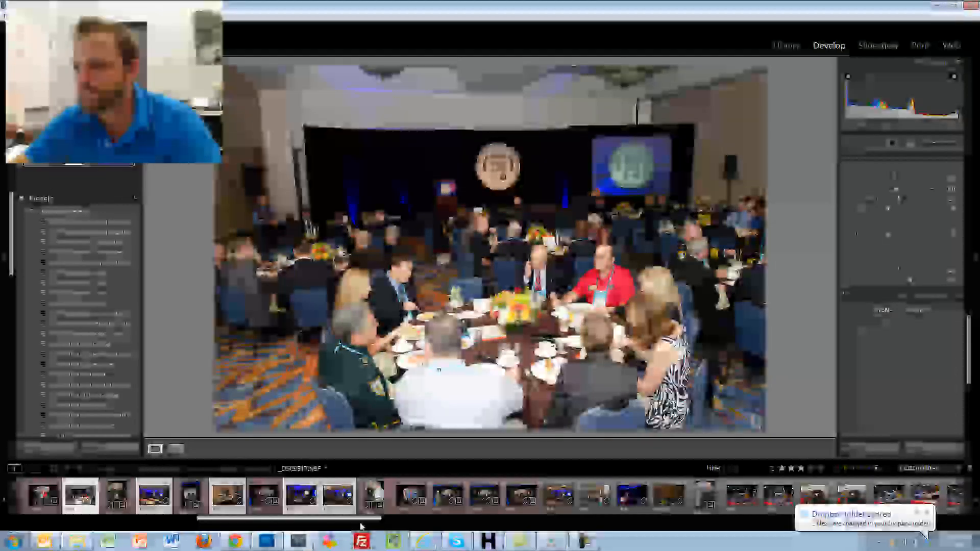
# - Extend the selection through the remaining unlabeled photos to the end of the filmstrip and dismiss the Dropbox notification
pyautogui.moveTo(361, 526); pyautogui.dragTo(534, 522)
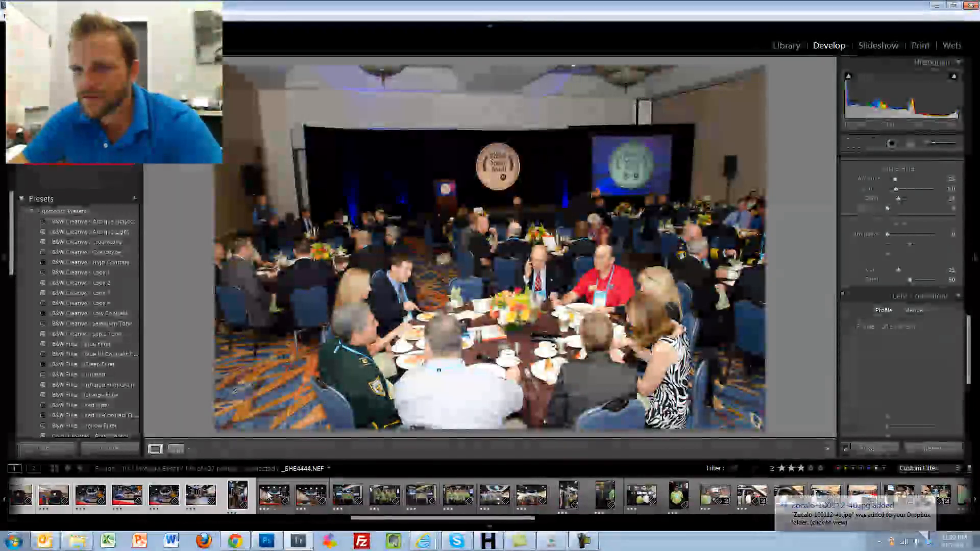
pyautogui.moveTo(423, 519); pyautogui.dragTo(581, 514)
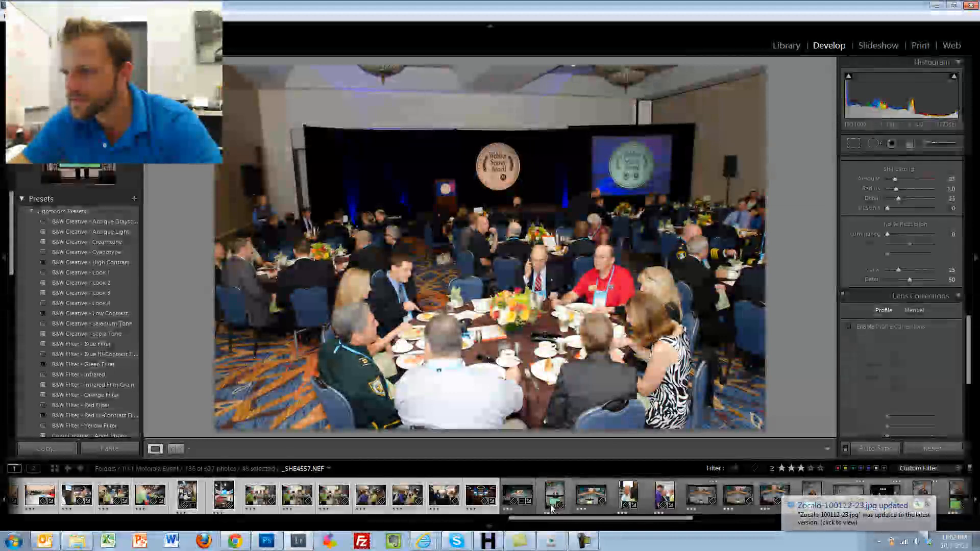
pyautogui.moveTo(577, 518); pyautogui.dragTo(788, 516)
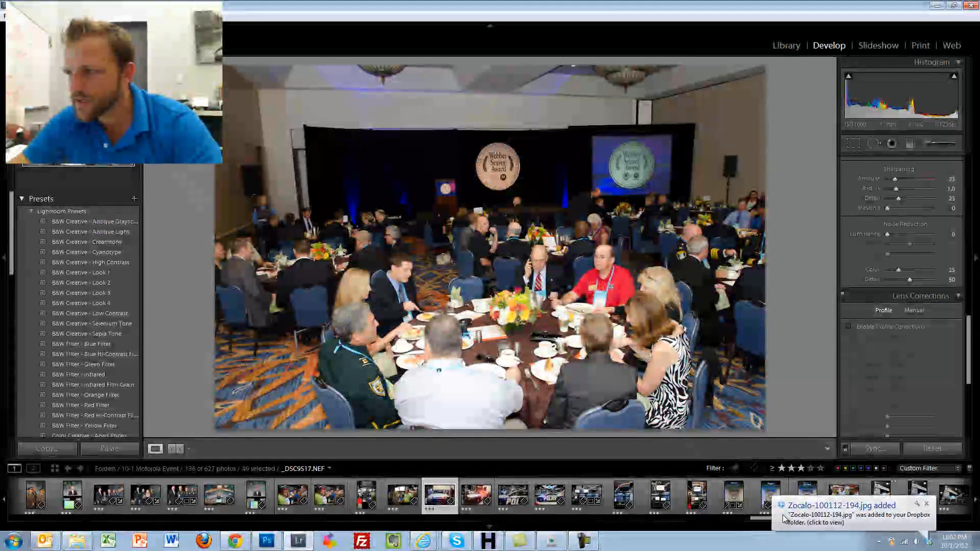
pyautogui.click(928, 504)
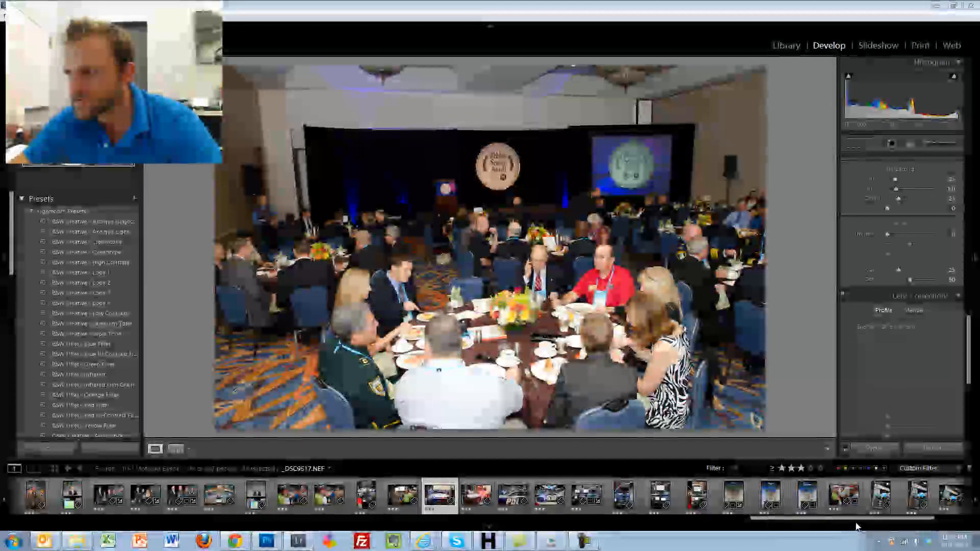
pyautogui.moveTo(860, 519); pyautogui.dragTo(900, 518)
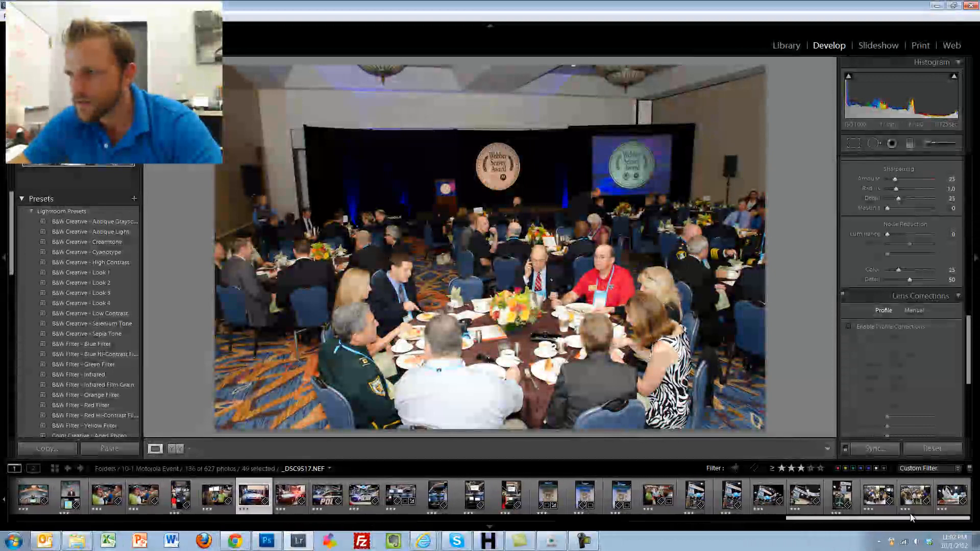
pyautogui.keyDown('shift'); pyautogui.click(943, 495); pyautogui.keyUp('shift')
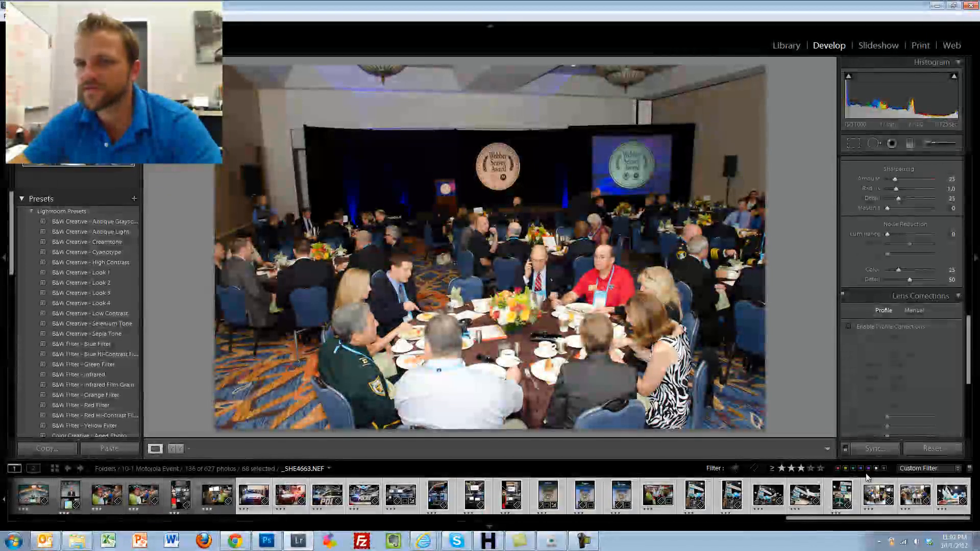
# - Enable lens profile corrections on banquet-room photo _DSC9517, with Luminance noise reduction 22 and sharpening Amount 59
pyautogui.click(849, 326)
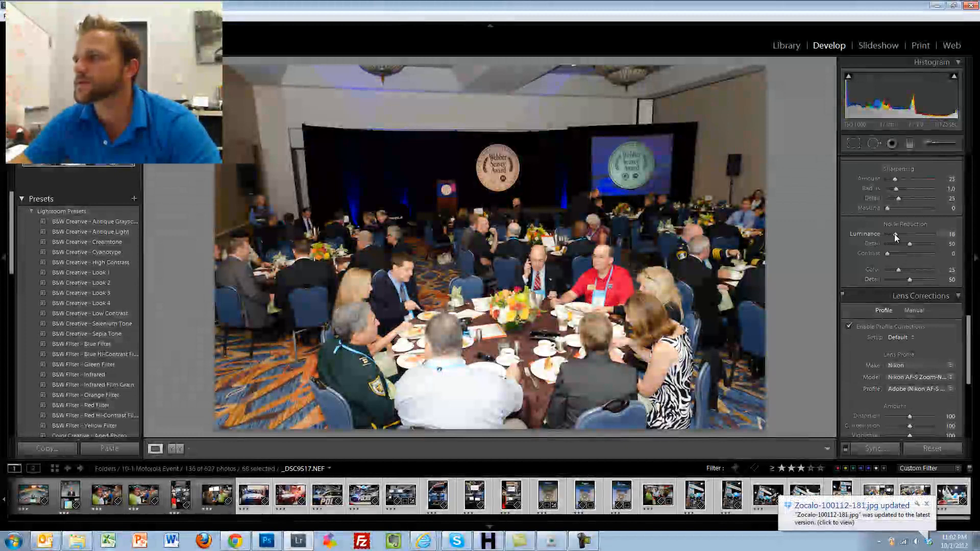
pyautogui.moveTo(895, 236); pyautogui.dragTo(897, 236)
pyautogui.moveTo(895, 179); pyautogui.dragTo(906, 179)
# - Straighten the banquet-room photo with a crop angle of -0.37 and apply the crop
pyautogui.moveTo(968, 327); pyautogui.dragTo(973, 149)
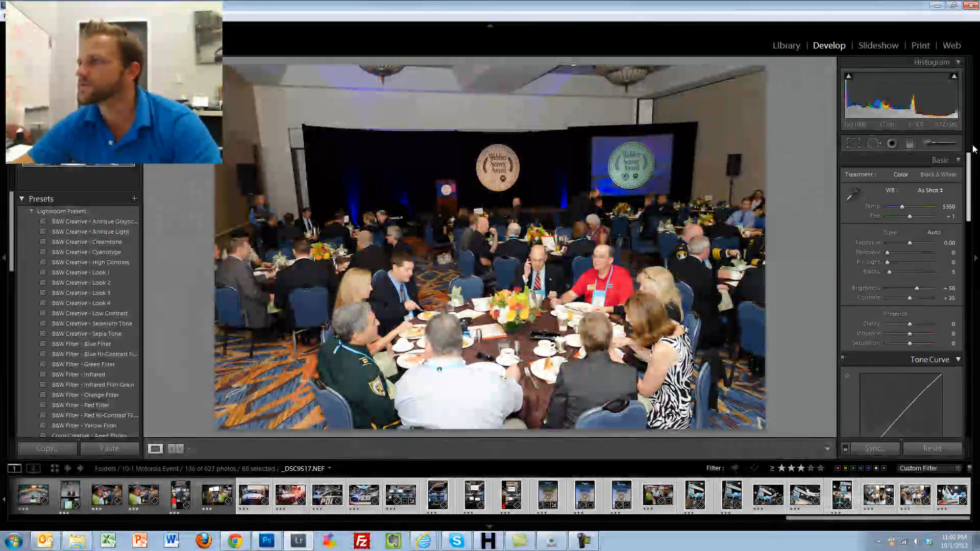
pyautogui.click(853, 144)
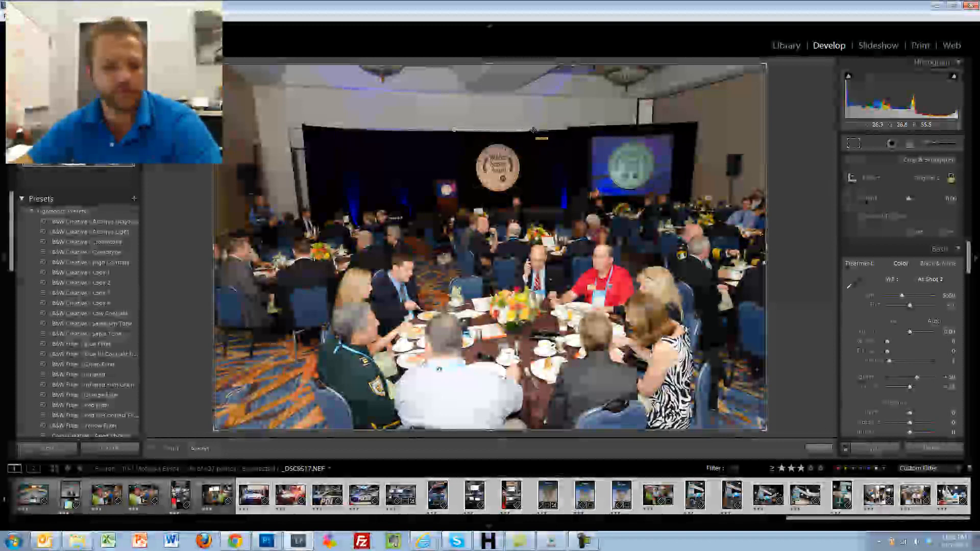
pyautogui.moveTo(533, 130); pyautogui.dragTo(532, 130)
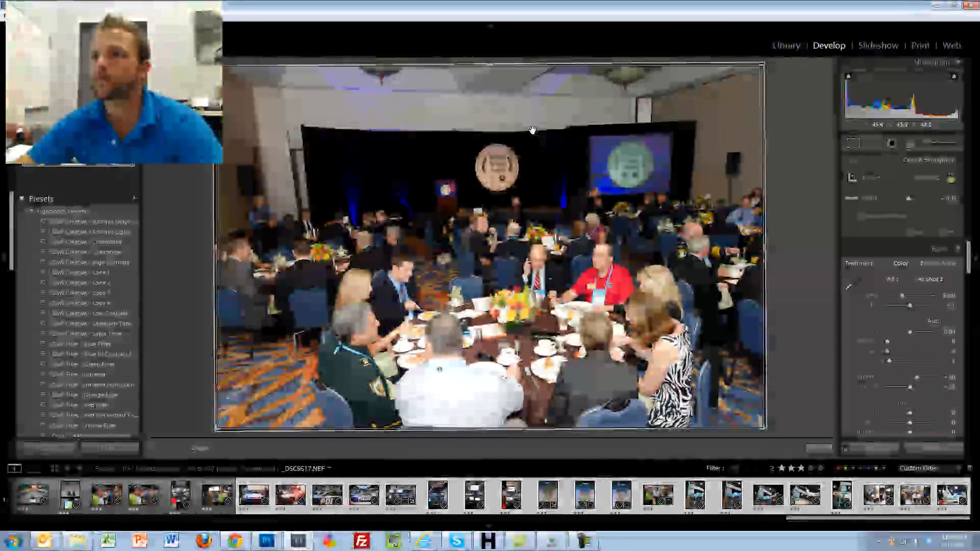
pyautogui.press('Return')
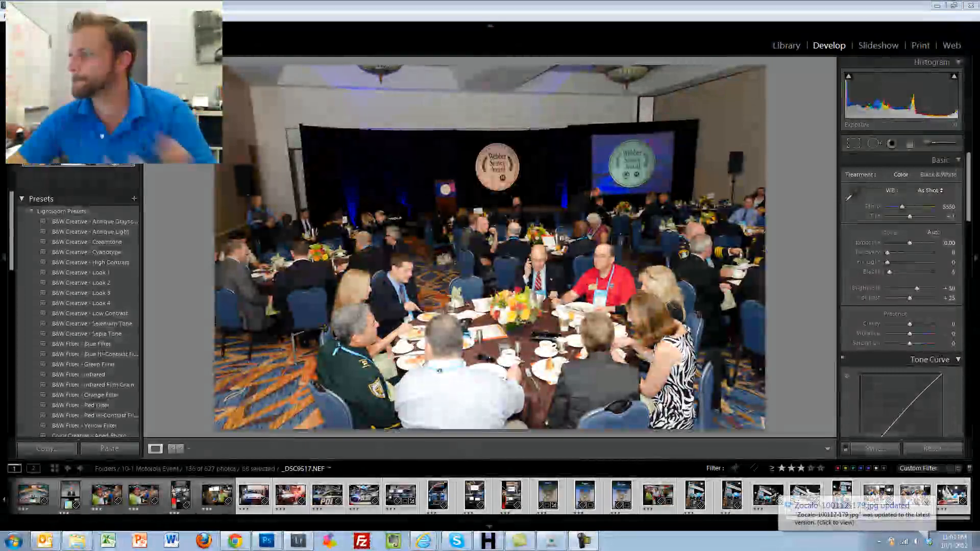
pyautogui.hotkey('alt', 'Tab')
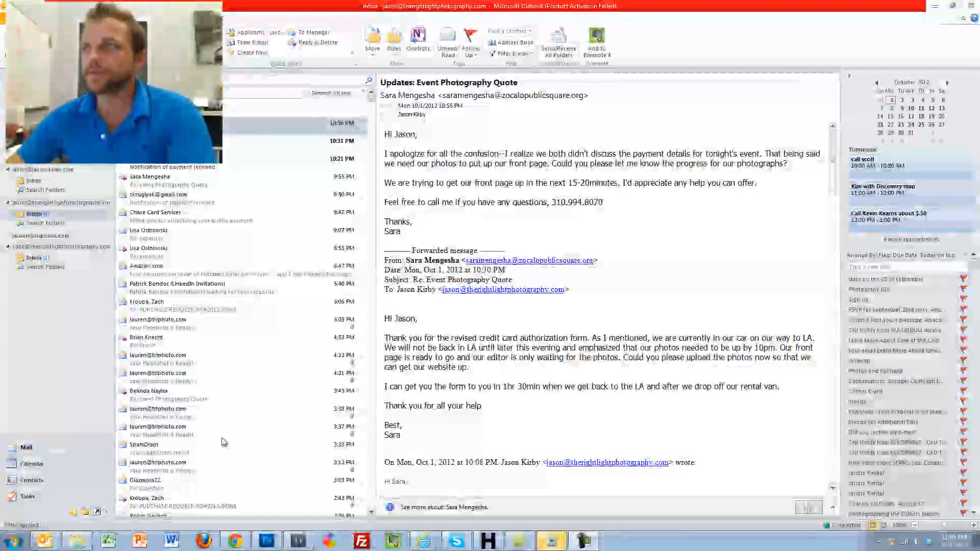
pyautogui.hotkey('alt', 'Tab')
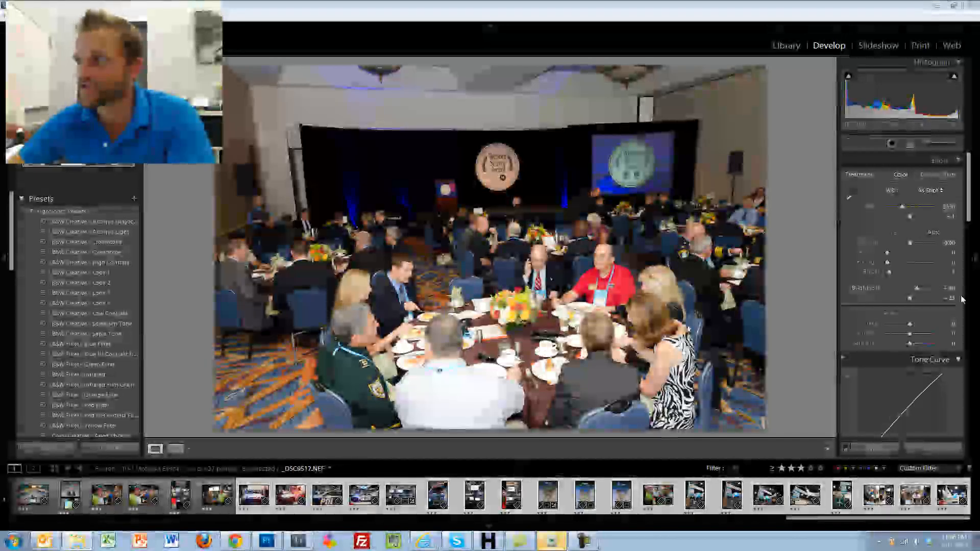
pyautogui.click(872, 502)
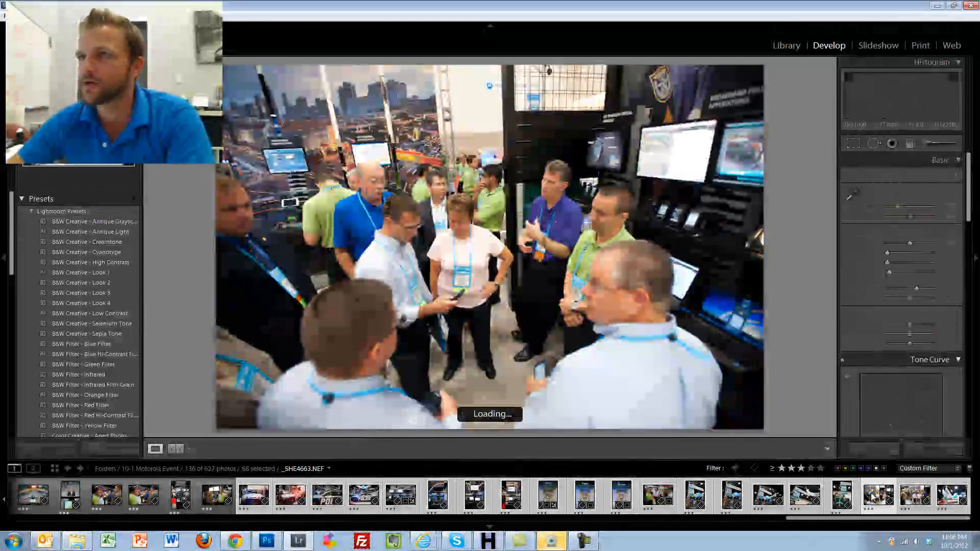
pyautogui.scroll(-8, 904, 306)
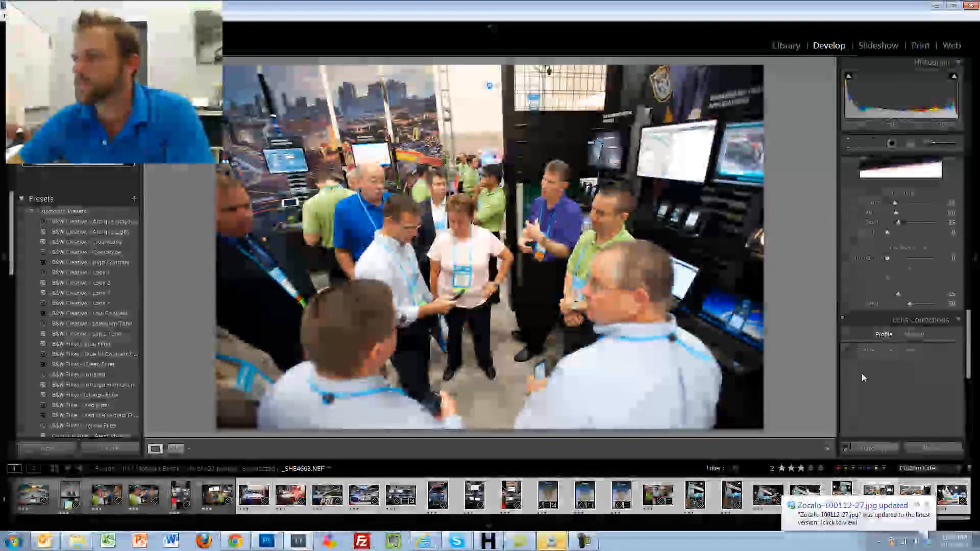
pyautogui.press('ctrl')
pyautogui.hotkey('ctrl', 'z')
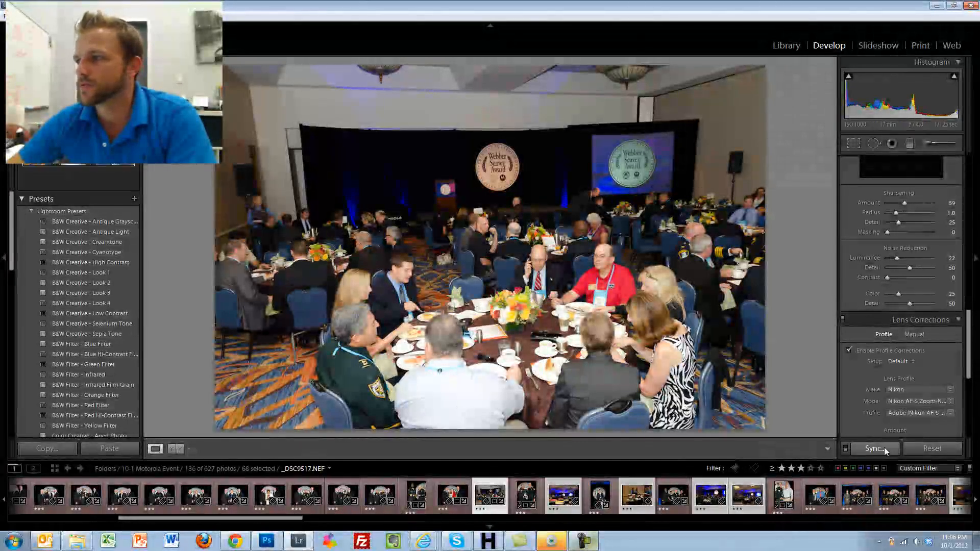
# - Synchronize Clarity, Sharpening, Noise Reduction and Lens Corrections from the banquet-room photo to the other selected photos
pyautogui.click(884, 447)
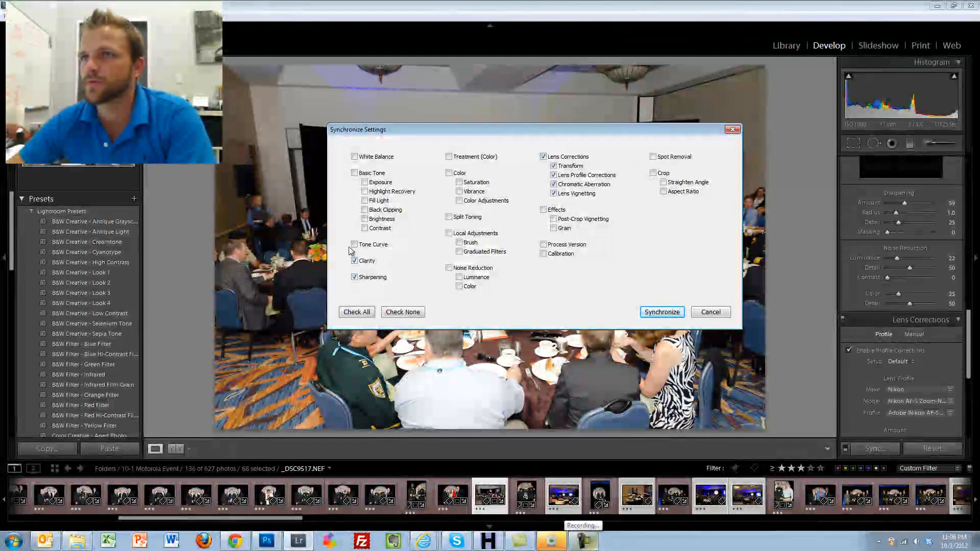
pyautogui.click(448, 267)
pyautogui.click(662, 312)
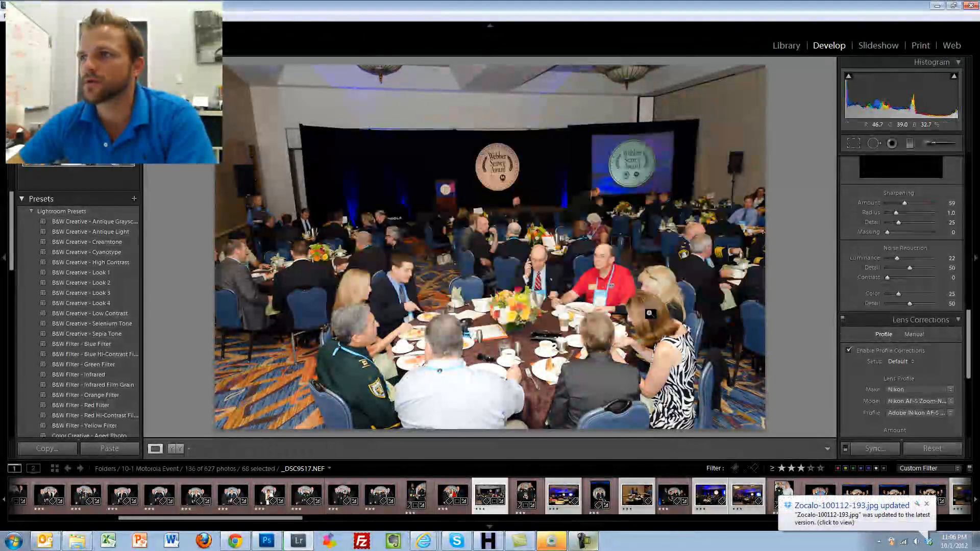
# - Filter the 3-star photos to the yellow label and clear that color filter again
pyautogui.moveTo(266, 519); pyautogui.dragTo(850, 515)
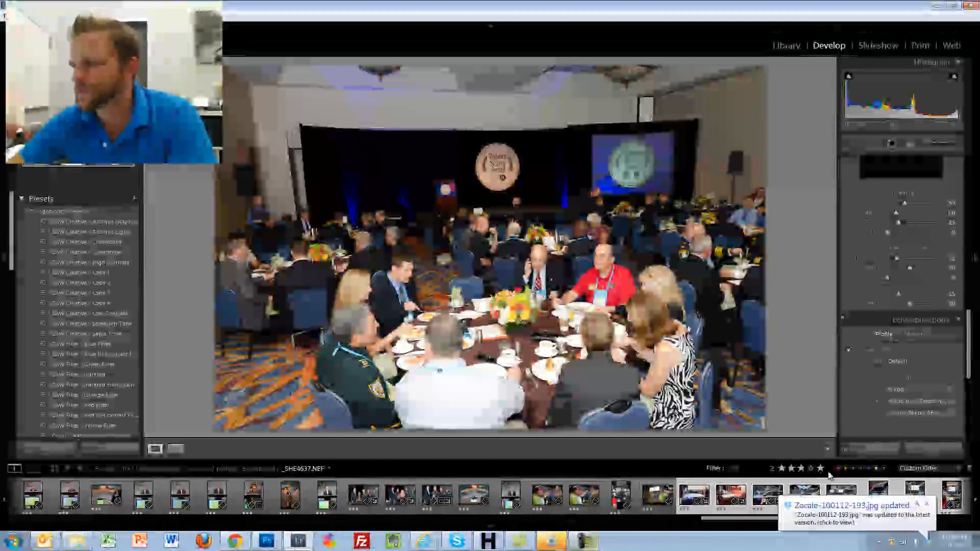
pyautogui.click(846, 468)
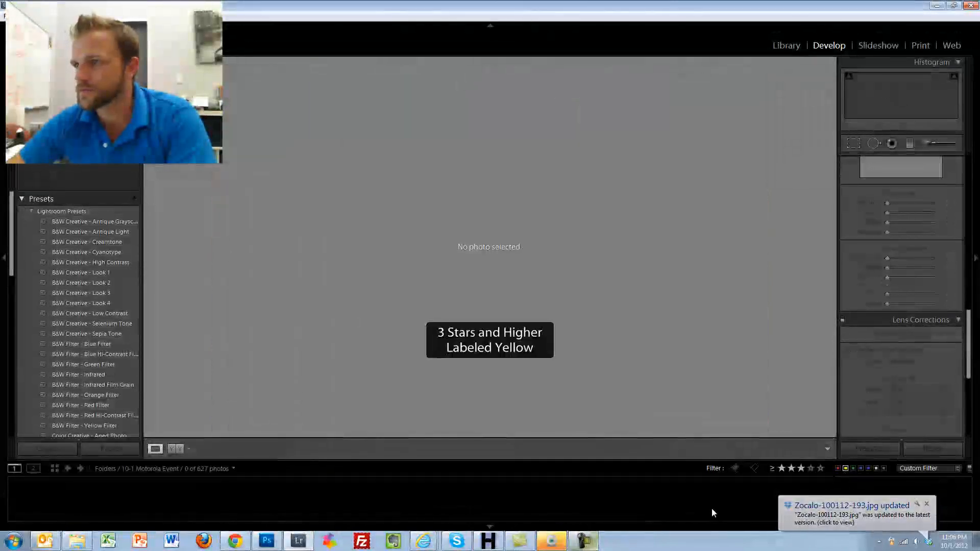
pyautogui.click(846, 468)
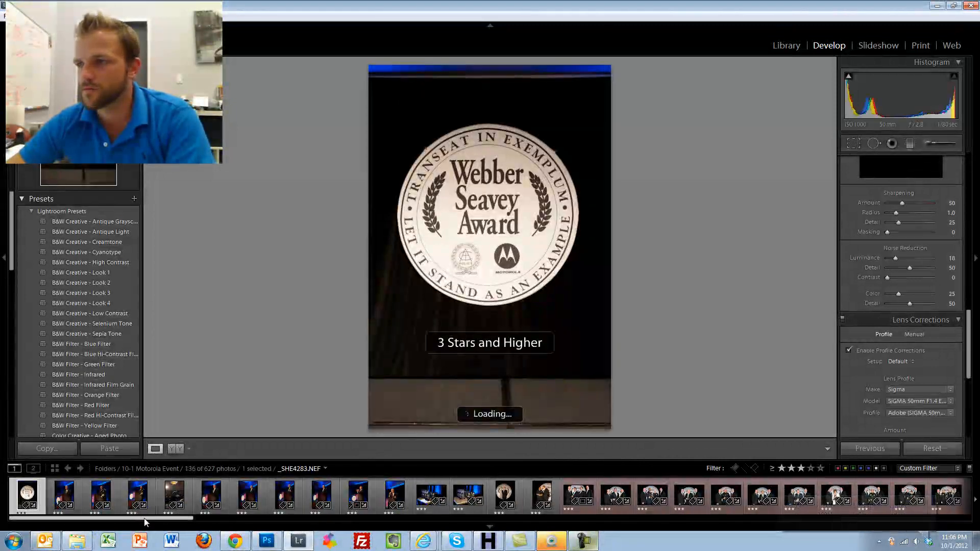
# - Open trade-show photo _SHE4626 of the man in the green shirt, undo that selection and redo it
pyautogui.moveTo(148, 518); pyautogui.dragTo(491, 521)
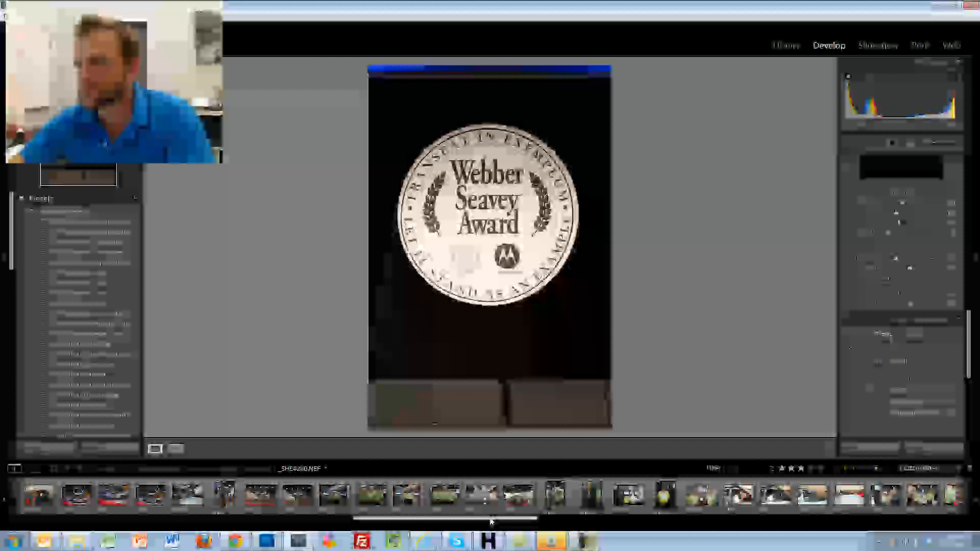
pyautogui.moveTo(491, 521); pyautogui.dragTo(799, 519)
pyautogui.click(863, 496)
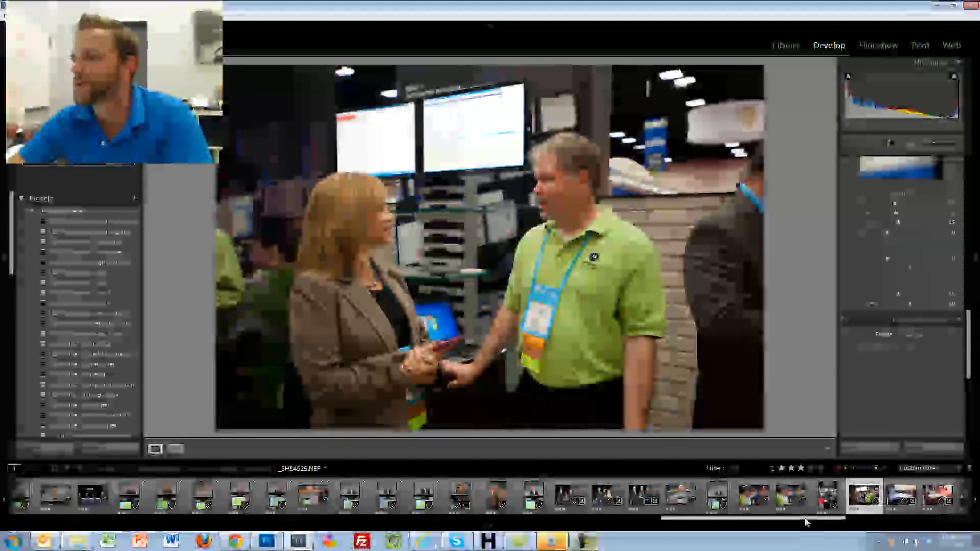
pyautogui.scroll(-6, 904, 498)
pyautogui.hotkey('ctrl', 'z')
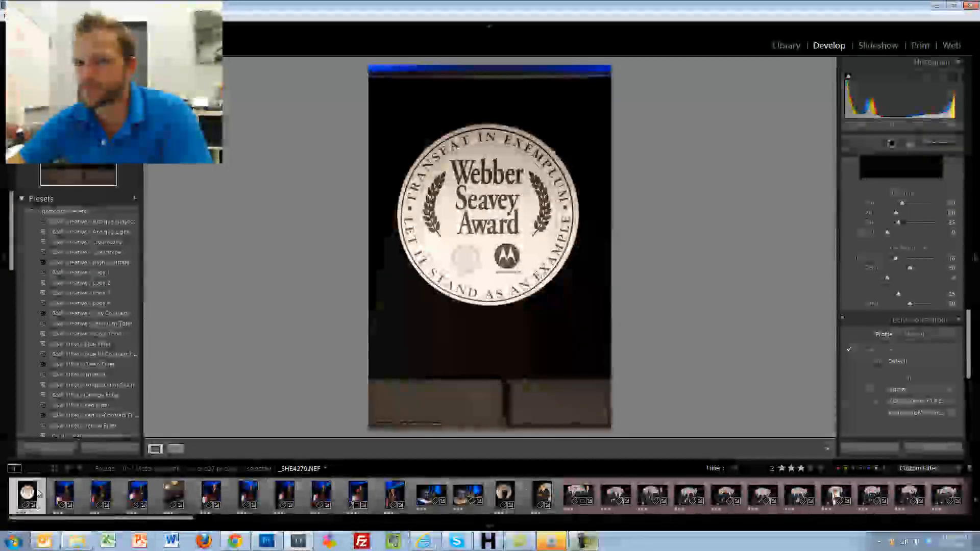
pyautogui.click(23, 15)
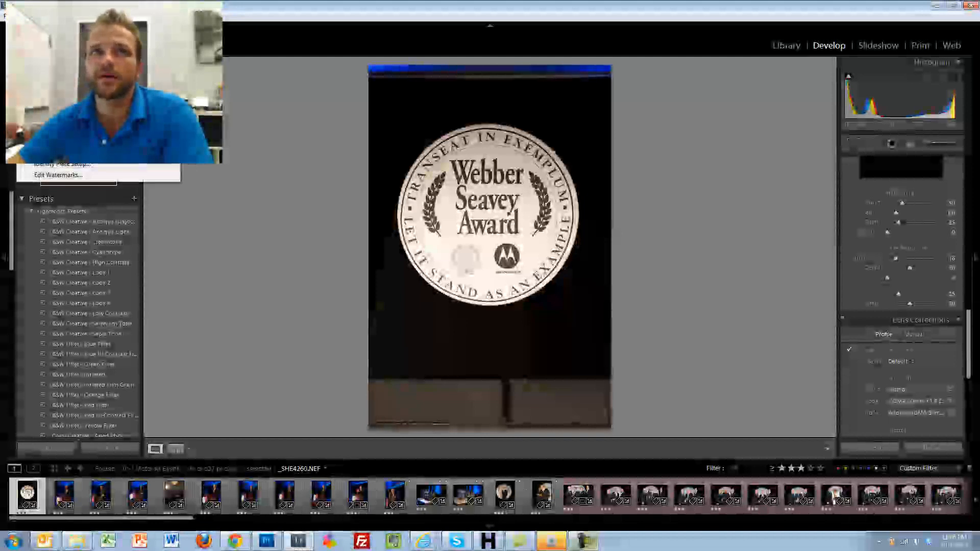
pyautogui.hotkey('ctrl', 'y')
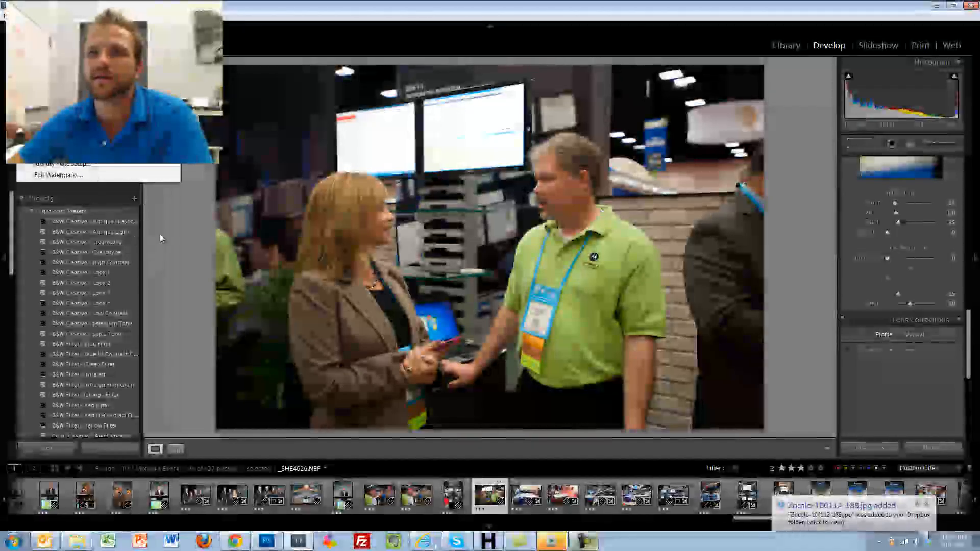
# - Reopen banquet-room photo _DSC9517, rotate it slightly clockwise within its crop, and apply the crop
pyautogui.moveTo(754, 520); pyautogui.dragTo(1, 503)
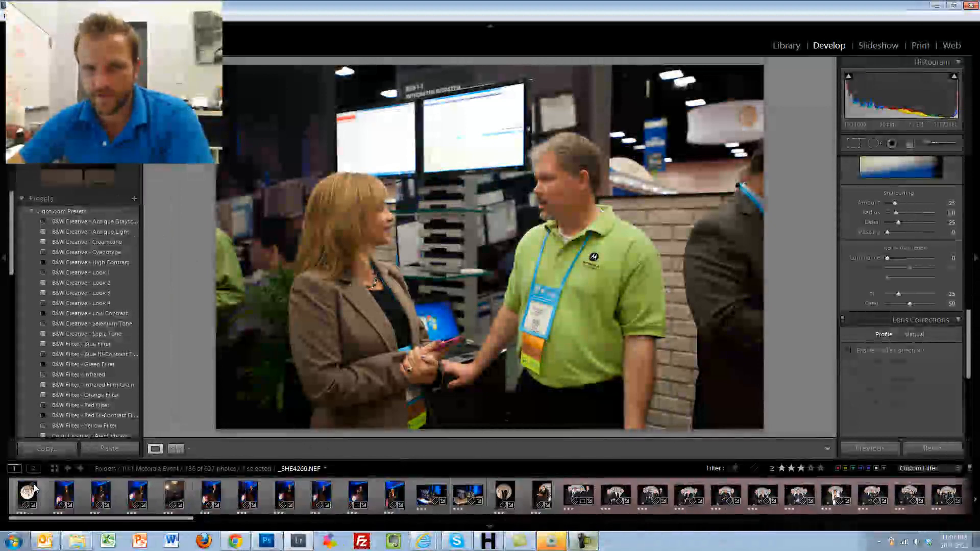
pyautogui.moveTo(173, 520); pyautogui.dragTo(313, 521)
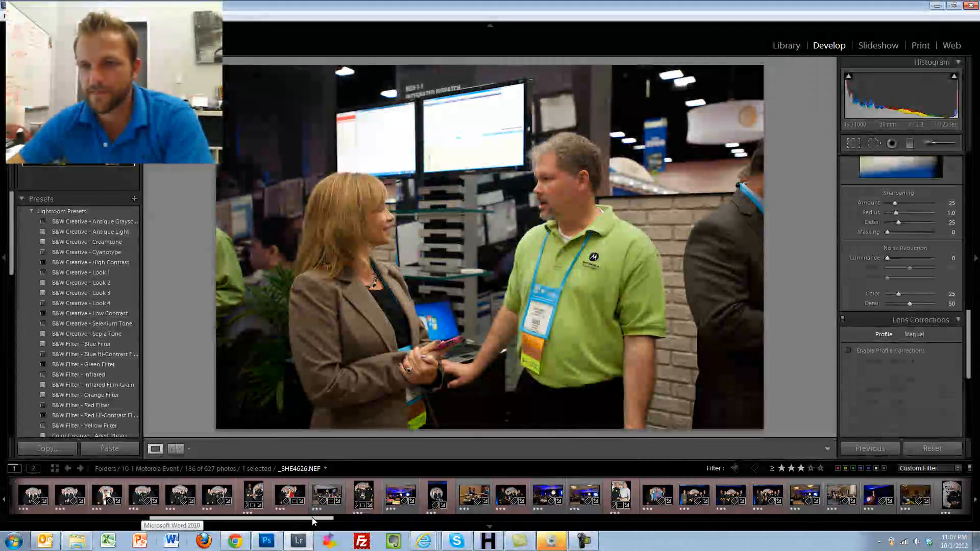
pyautogui.click(324, 492)
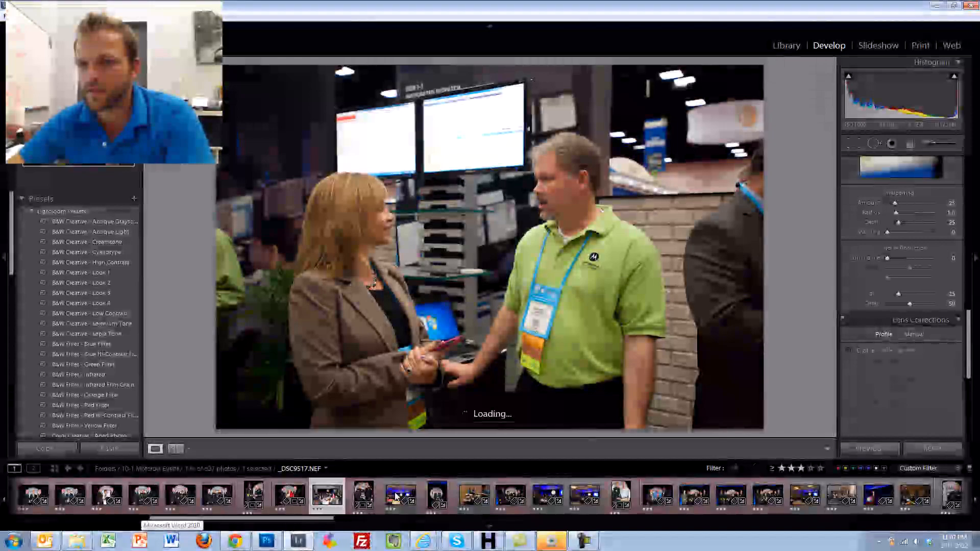
pyautogui.scroll(15, 896, 355)
pyautogui.click(853, 144)
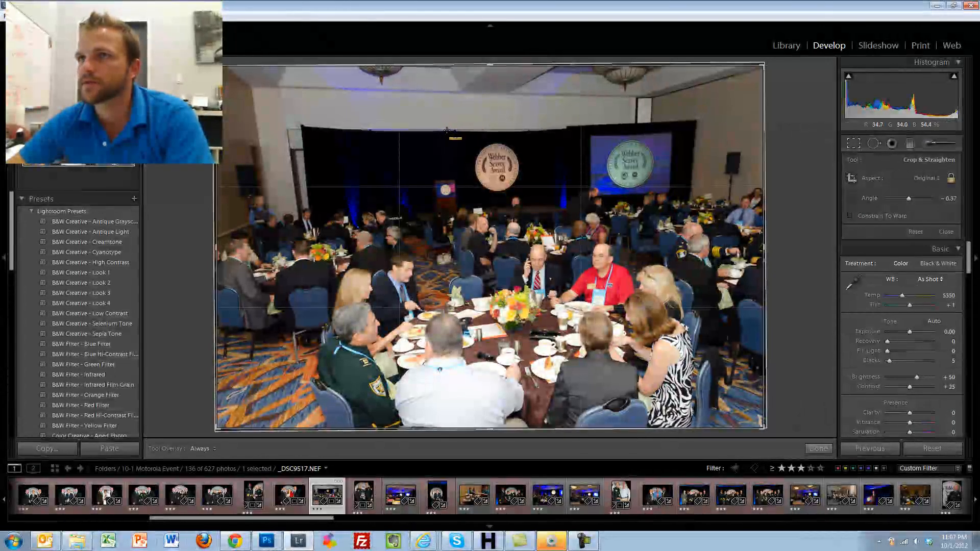
pyautogui.moveTo(539, 131); pyautogui.dragTo(541, 132)
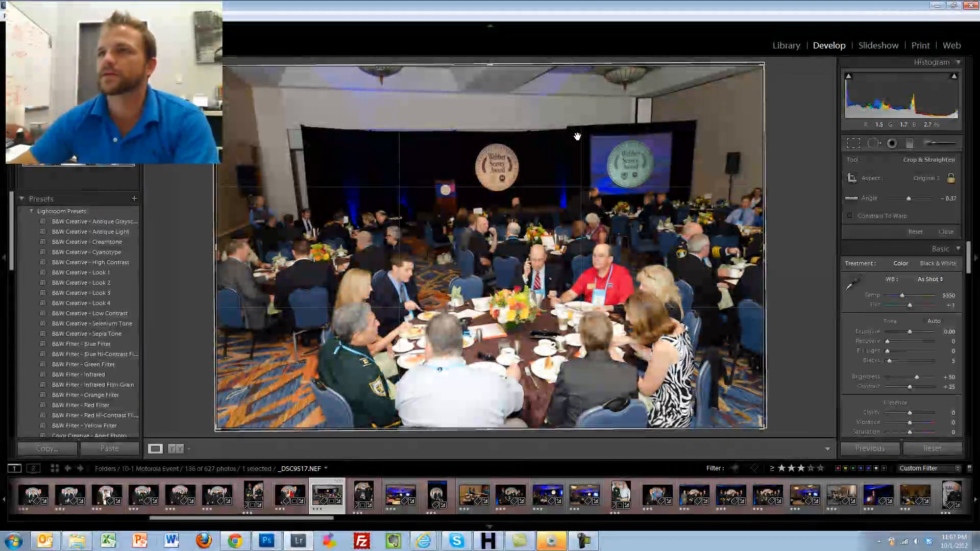
pyautogui.press('Return')
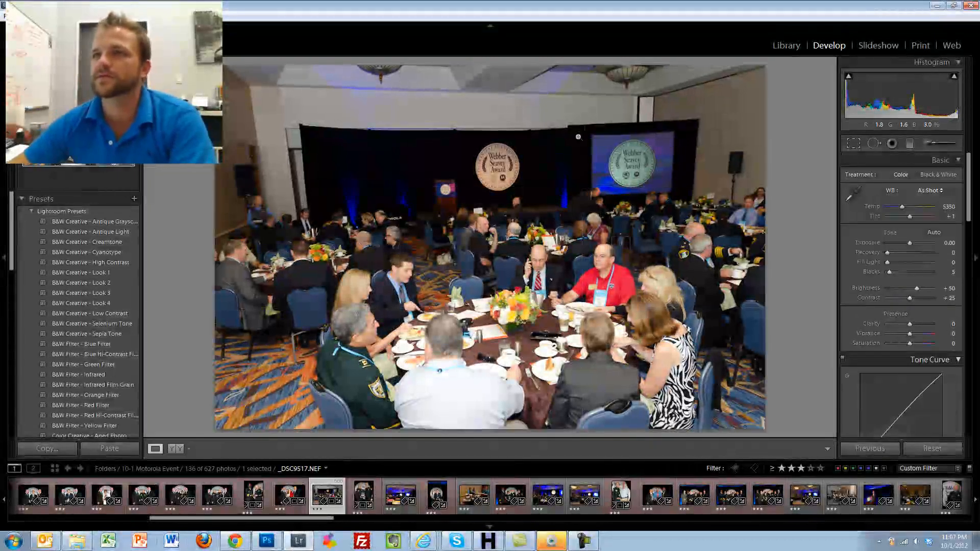
pyautogui.click(856, 145)
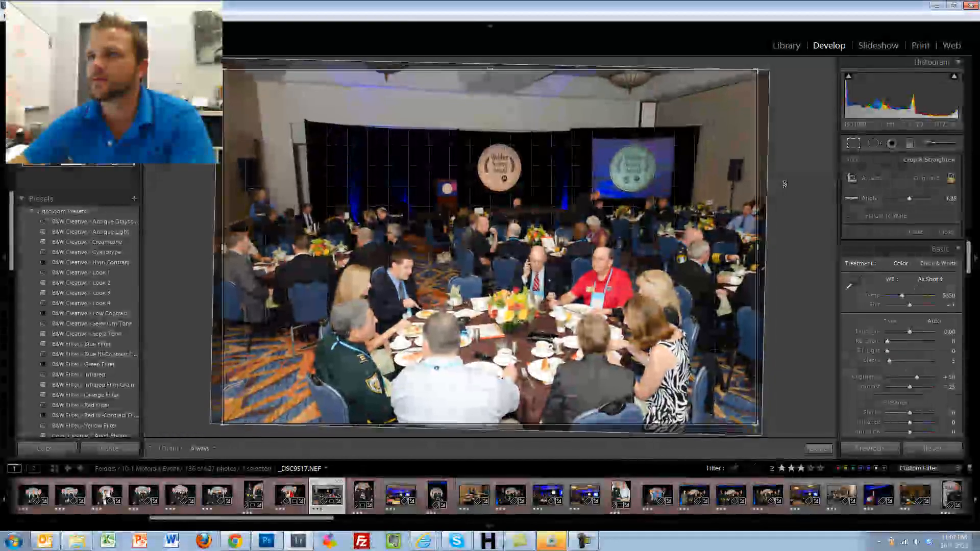
pyautogui.moveTo(784, 184); pyautogui.dragTo(785, 188)
pyautogui.press('Return')
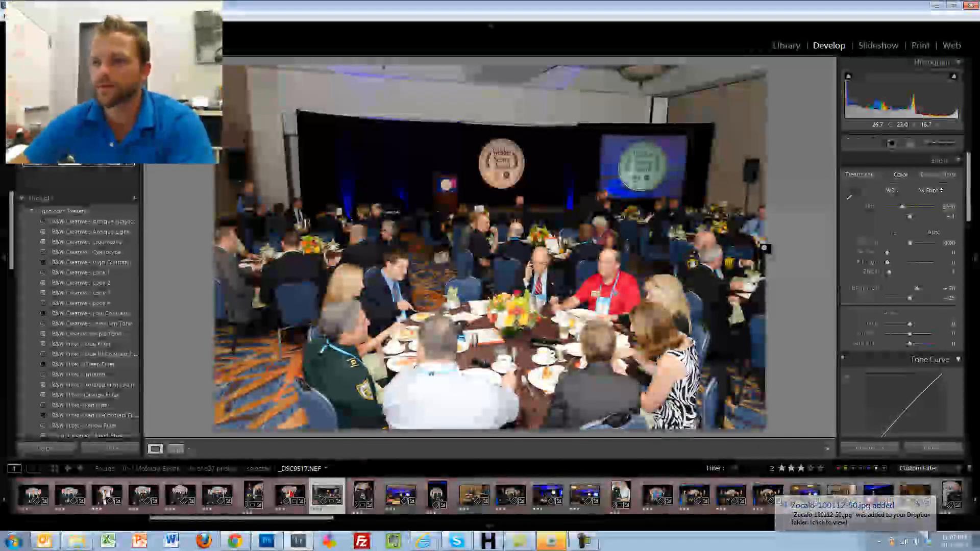
# - Add the other banquet-room, event and trade-show photos that need the same corrections to the selection with _DSC9517
pyautogui.keyDown('ctrl'); pyautogui.click(401, 495); pyautogui.keyUp('ctrl')
pyautogui.keyDown('ctrl'); pyautogui.click(474, 495); pyautogui.keyUp('ctrl')
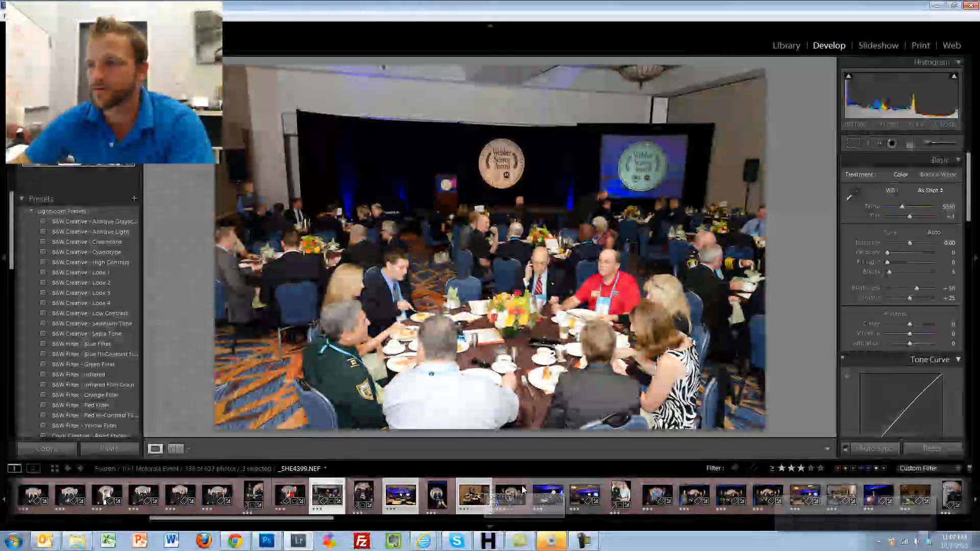
pyautogui.scroll(-5, 574, 498)
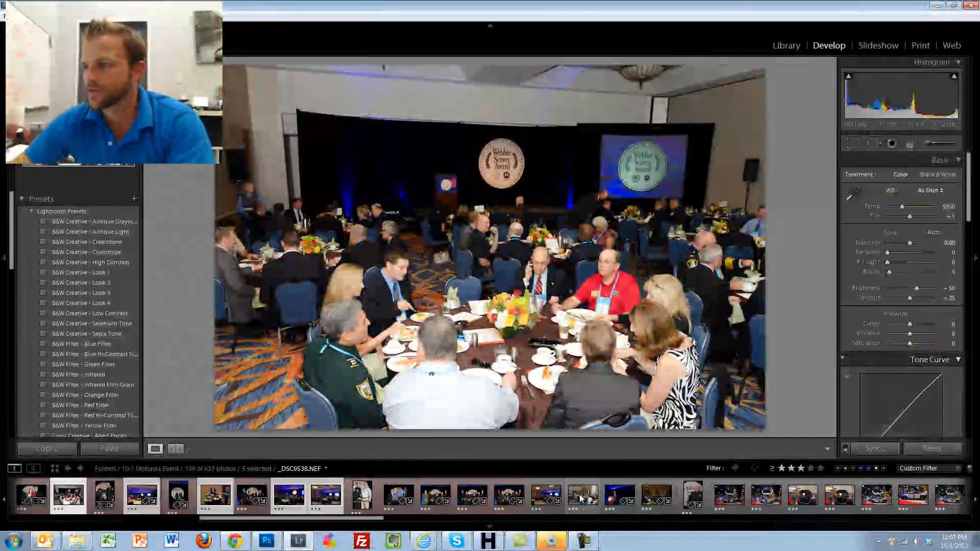
pyautogui.keyDown('ctrl'); pyautogui.click(385, 494); pyautogui.keyUp('ctrl')
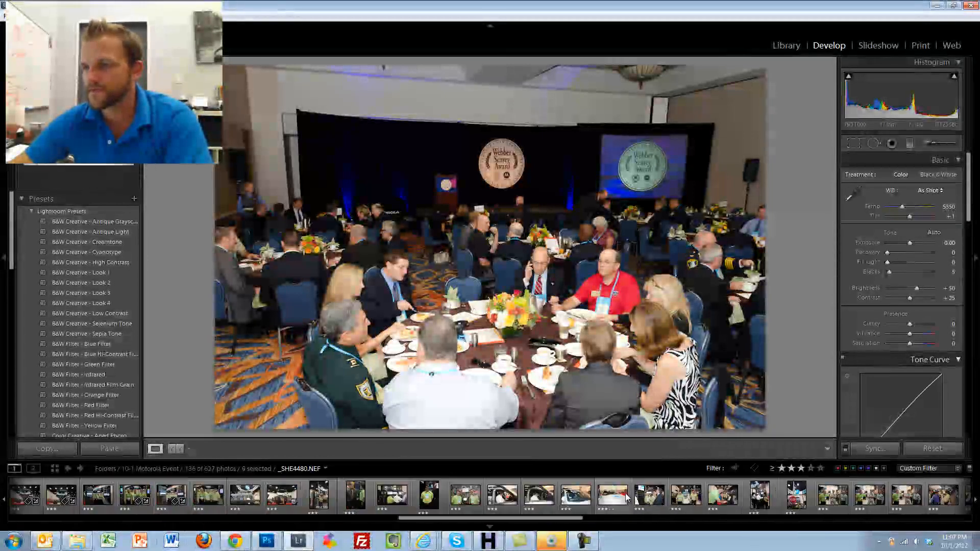
pyautogui.scroll(-5, 626, 497)
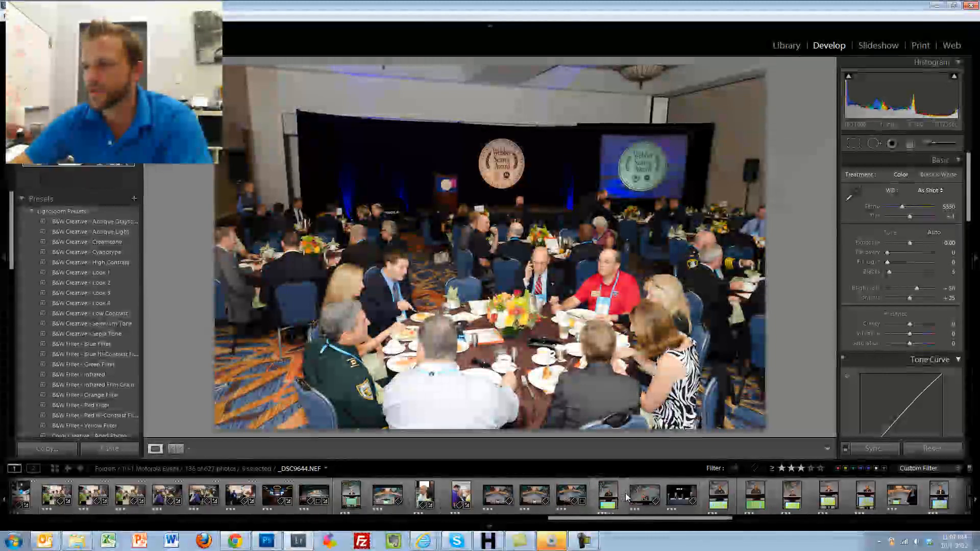
pyautogui.scroll(3, 626, 497)
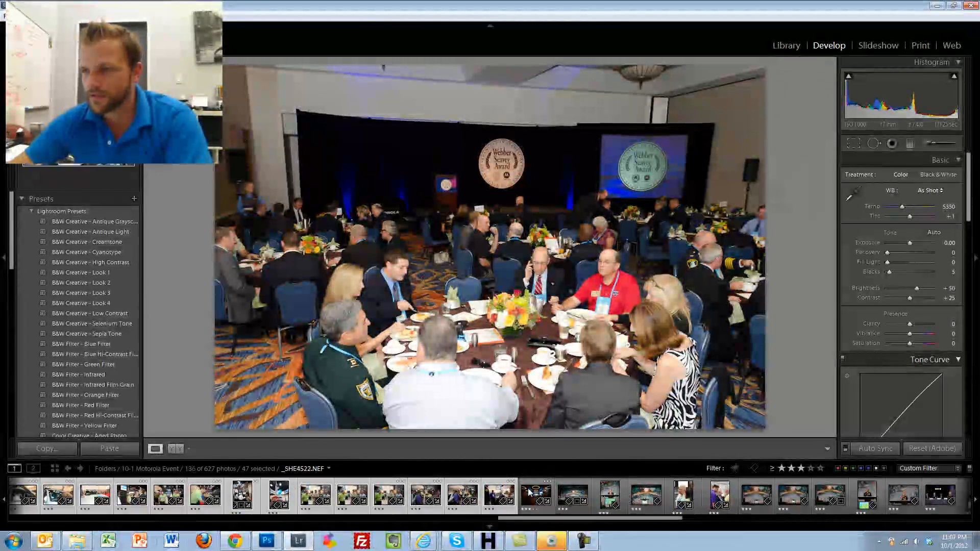
pyautogui.scroll(-3, 569, 491)
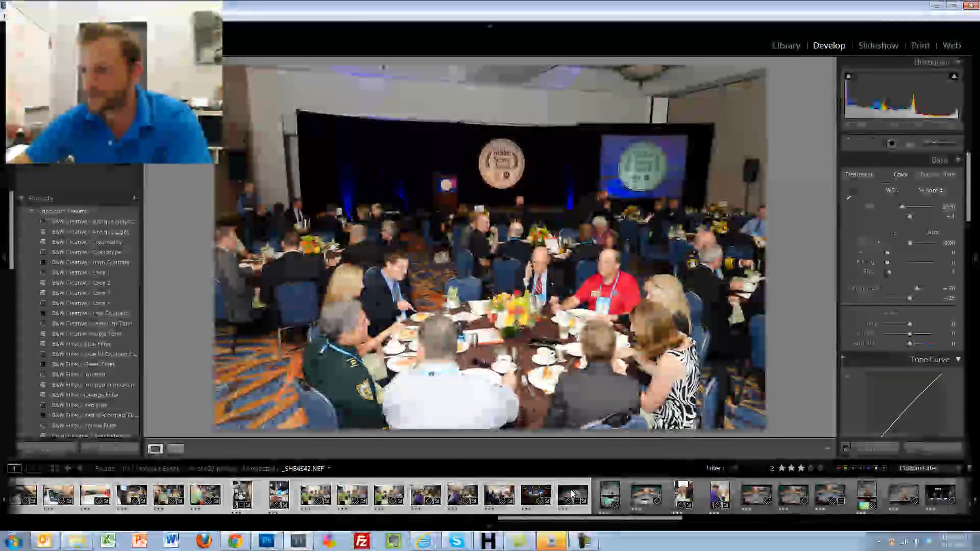
pyautogui.scroll(-5, 569, 491)
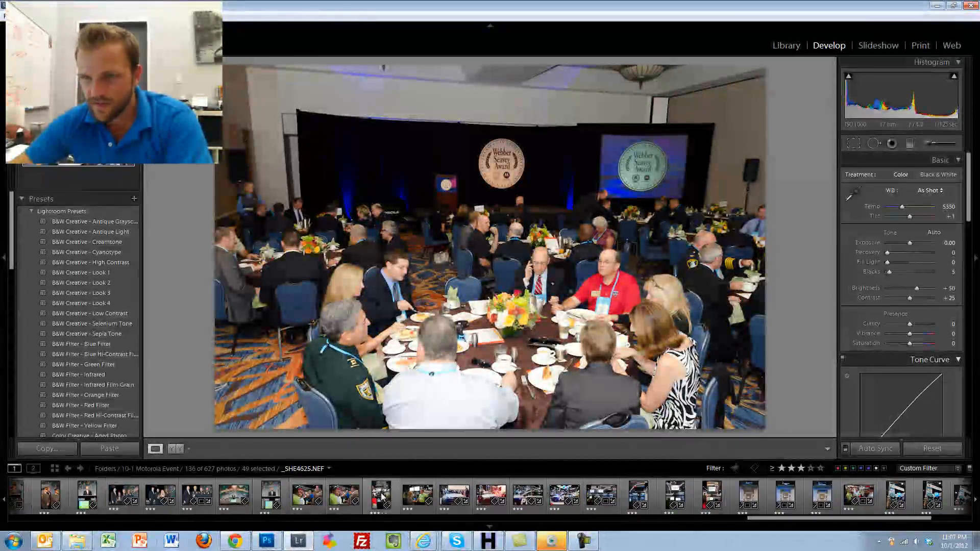
pyautogui.keyDown('ctrl'); pyautogui.click(307, 495); pyautogui.keyUp('ctrl')
pyautogui.scroll(-3, 411, 492)
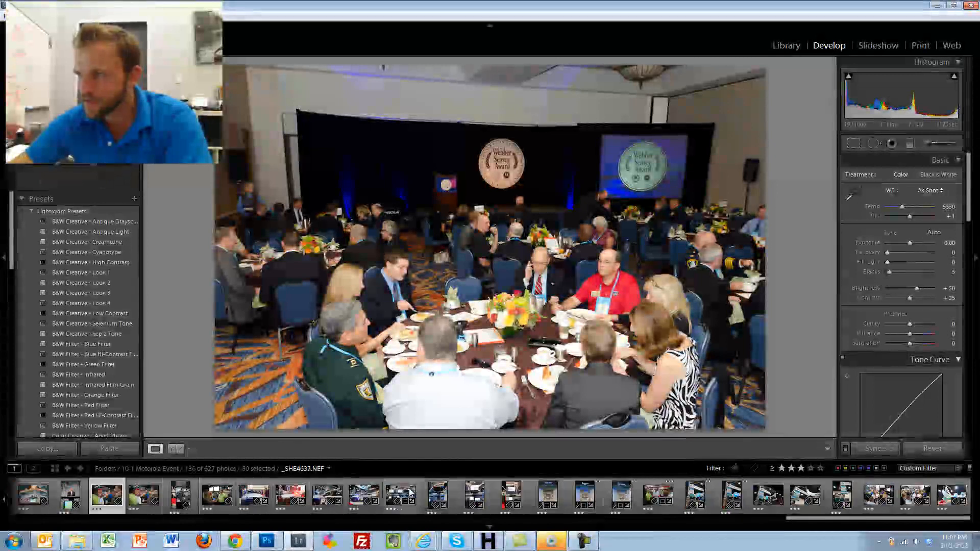
# - Label the selection through the last trade-show photo yellow and synchronize Clarity, Sharpening, Noise Reduction and Lens Corrections to it from _DSC9517
pyautogui.keyDown('shift'); pyautogui.click(943, 494); pyautogui.keyUp('shift')
pyautogui.rightClick(943, 494)
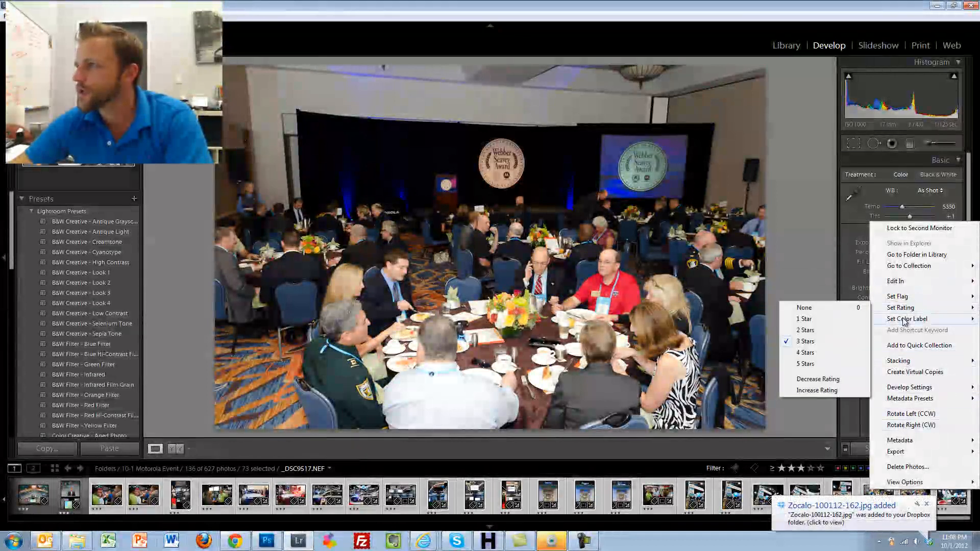
pyautogui.moveTo(906, 319)
pyautogui.click(852, 329)
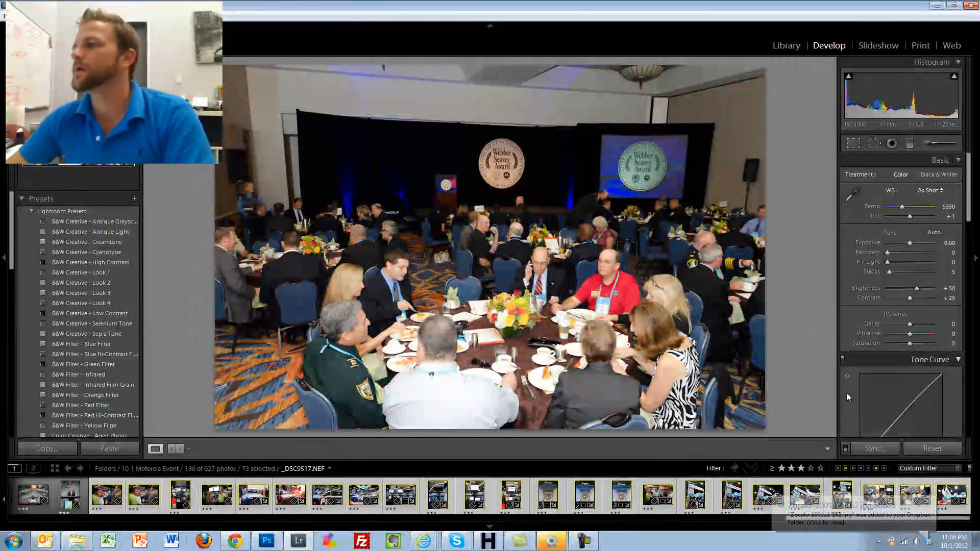
pyautogui.click(868, 448)
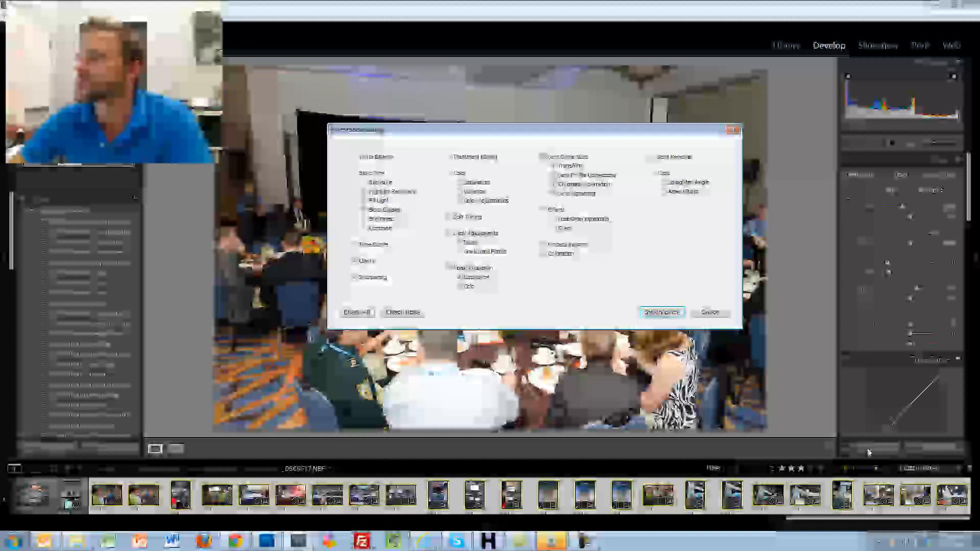
pyautogui.click(661, 312)
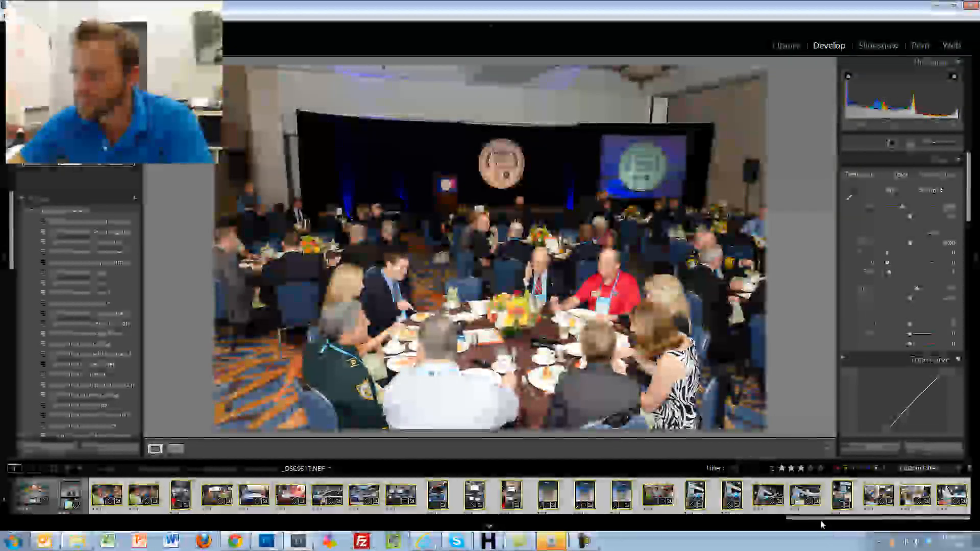
# - Select the unlabeled podium and stage photos from _SHE4604 back to _SHE4557 and give them the green color label
pyautogui.moveTo(819, 520); pyautogui.dragTo(702, 521)
pyautogui.click(681, 498)
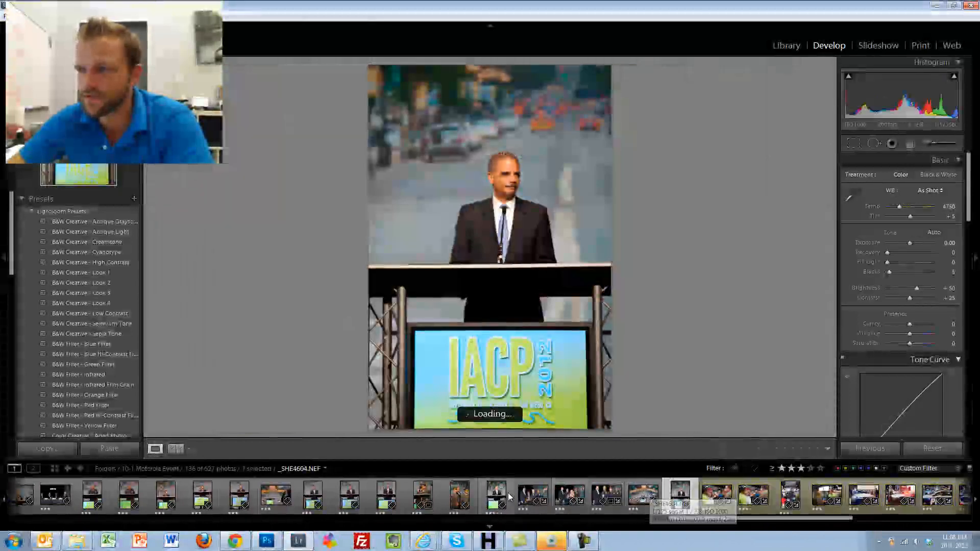
pyautogui.scroll(5, 490, 500)
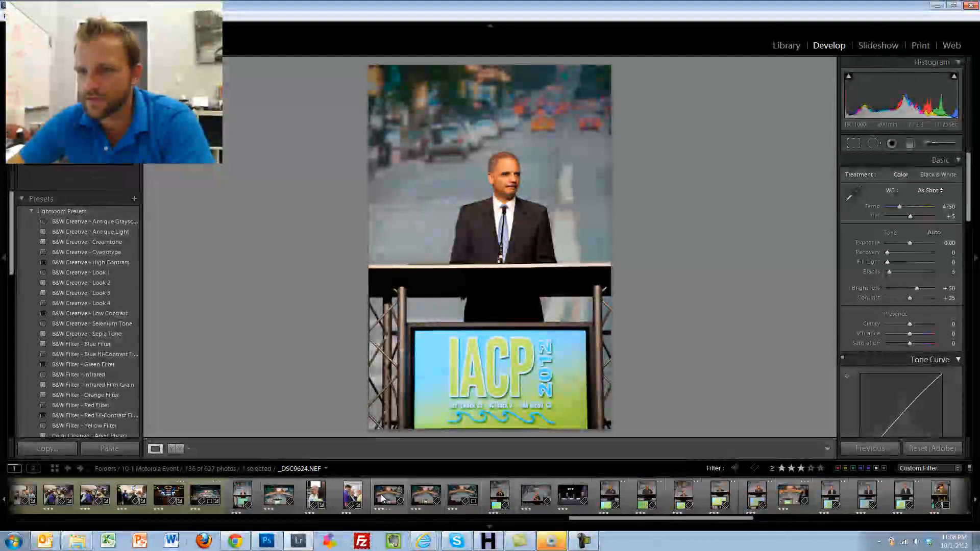
pyautogui.scroll(5, 249, 497)
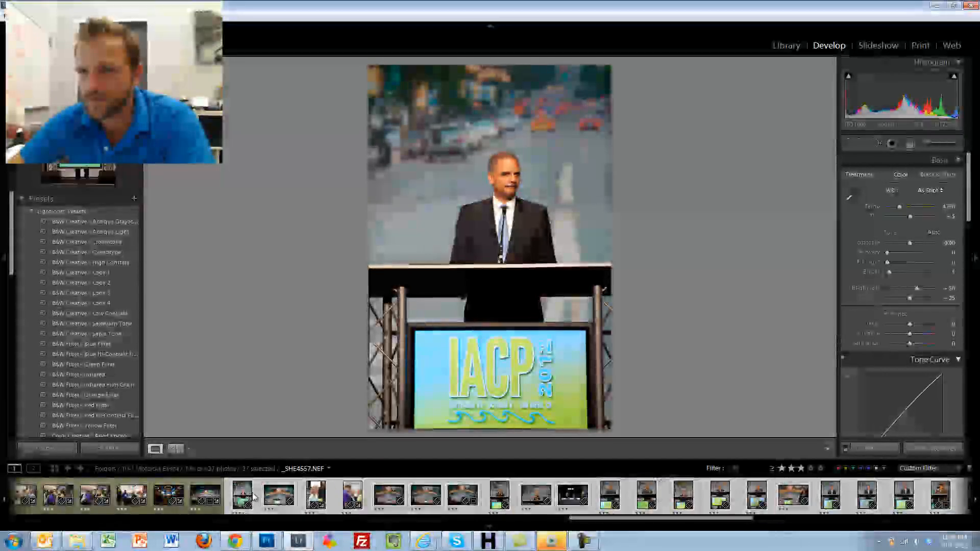
pyautogui.keyDown('shift'); pyautogui.click(276, 499); pyautogui.keyUp('shift')
pyautogui.scroll(10, 276, 499)
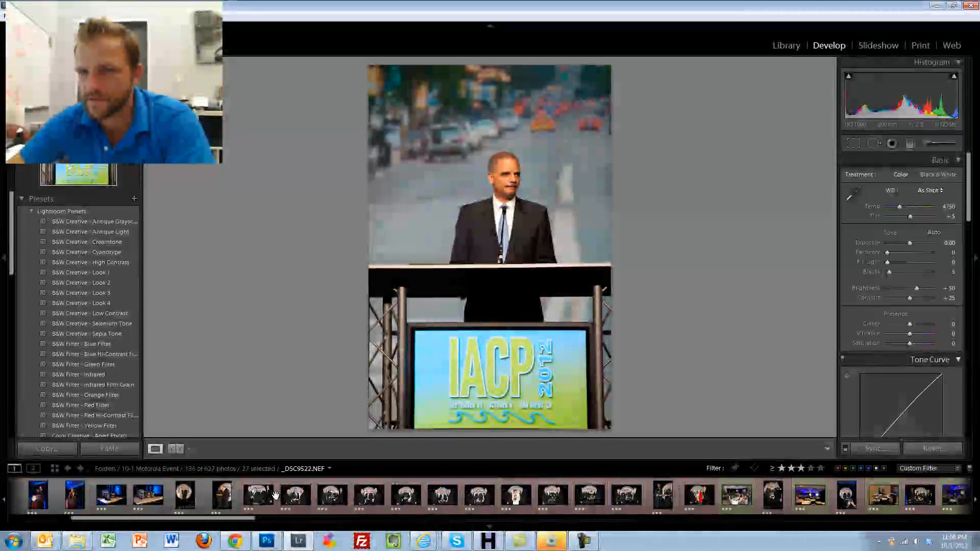
pyautogui.scroll(-10, 277, 499)
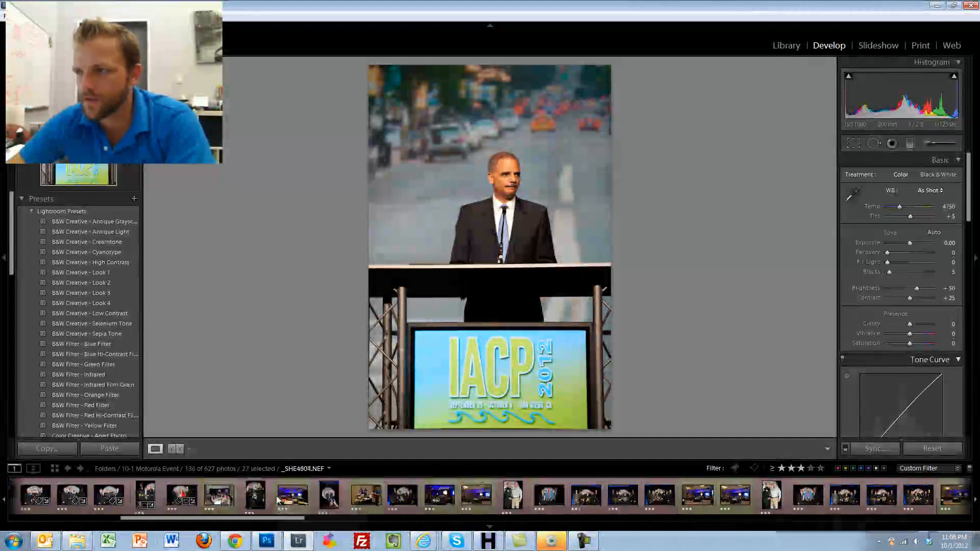
pyautogui.scroll(5, 277, 499)
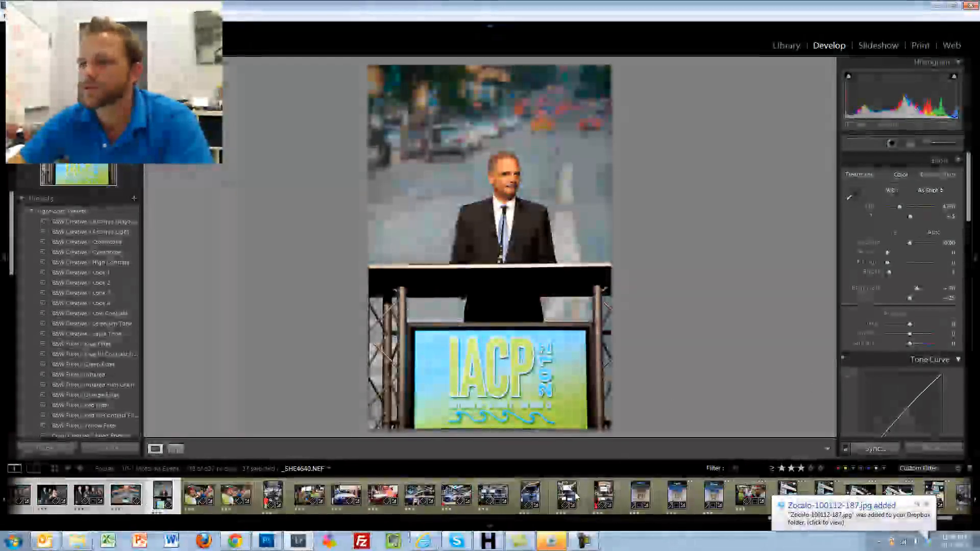
pyautogui.rightClick(408, 489)
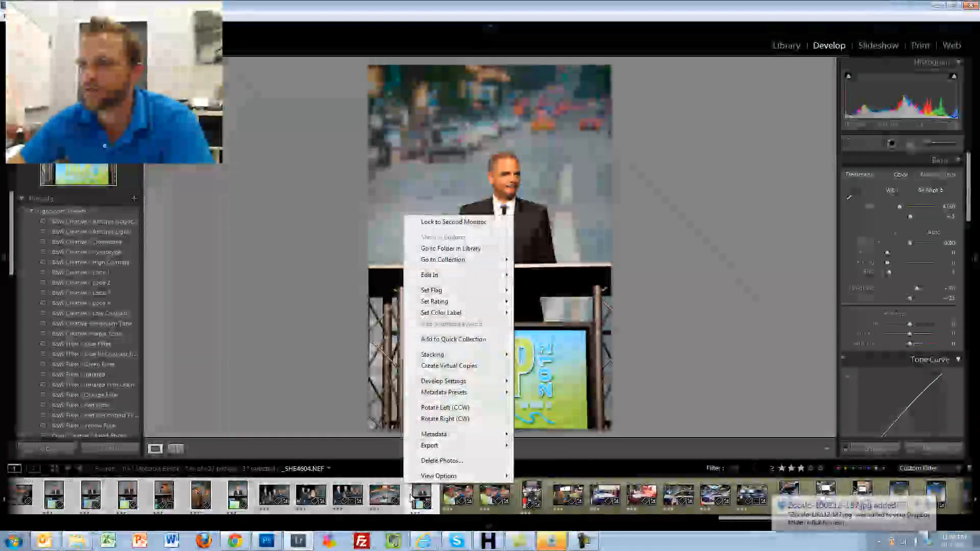
pyautogui.moveTo(475, 311)
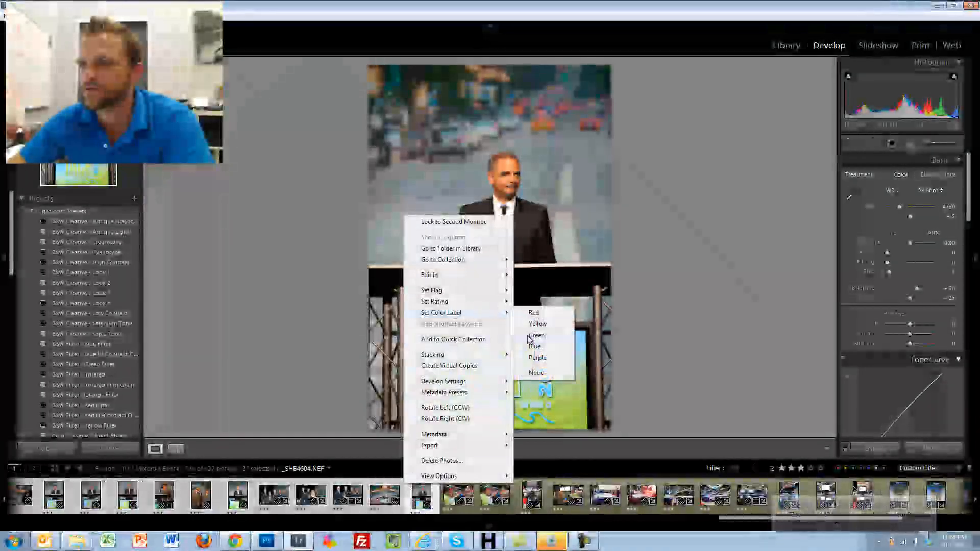
pyautogui.click(529, 337)
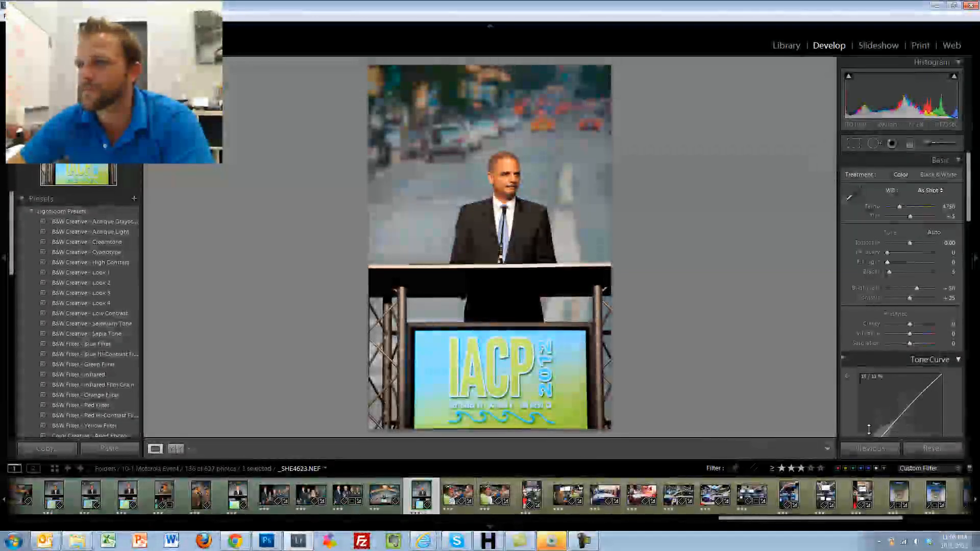
# - Filter to the green label, select all those photos, and set Sharpening Amount to 50 and Luminance noise reduction to 21 on _SHE4604
pyautogui.click(853, 468)
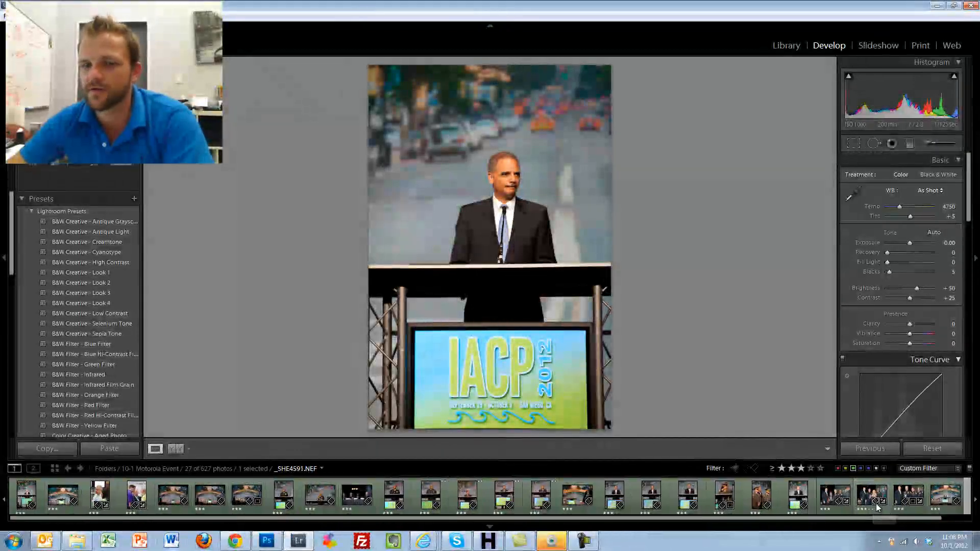
pyautogui.hotkey('ctrl', 'a')
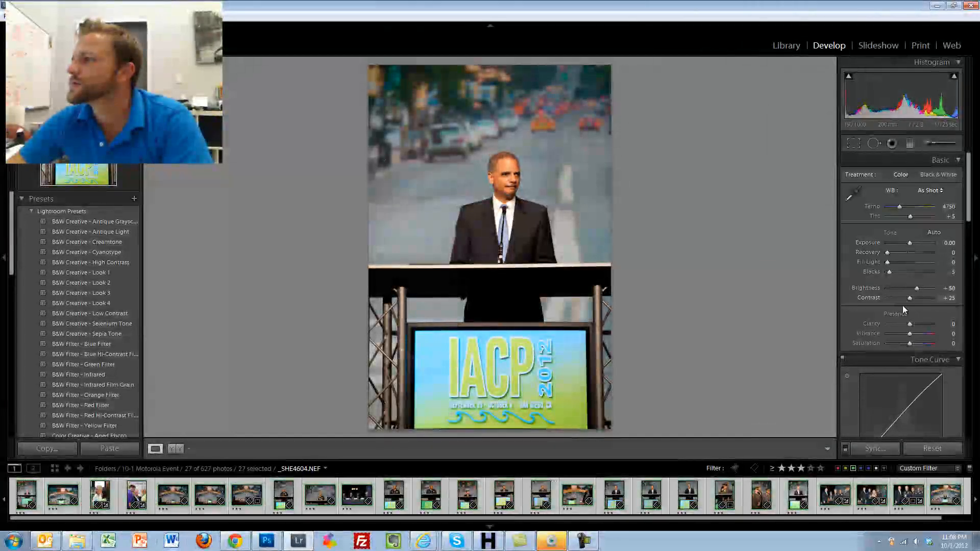
pyautogui.scroll(-10, 902, 309)
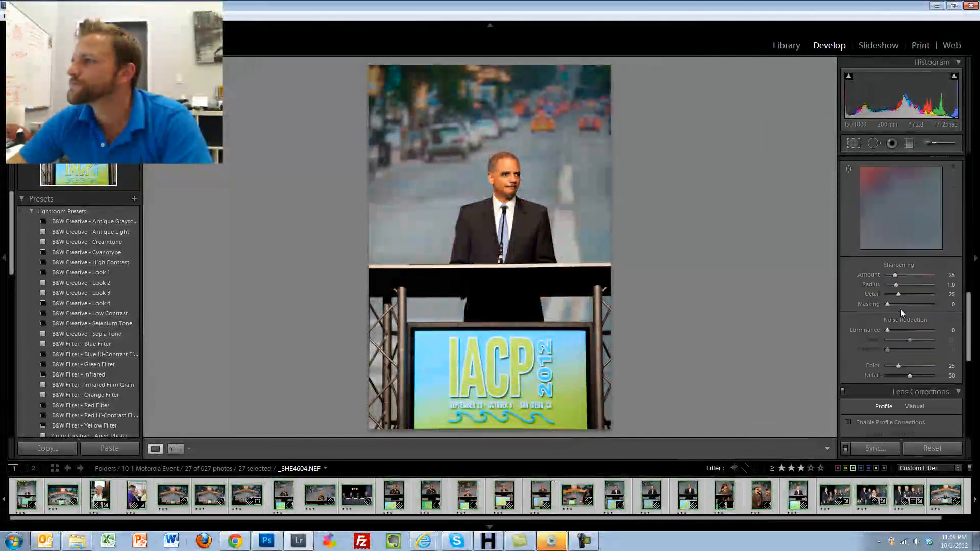
pyautogui.moveTo(895, 275); pyautogui.dragTo(901, 276)
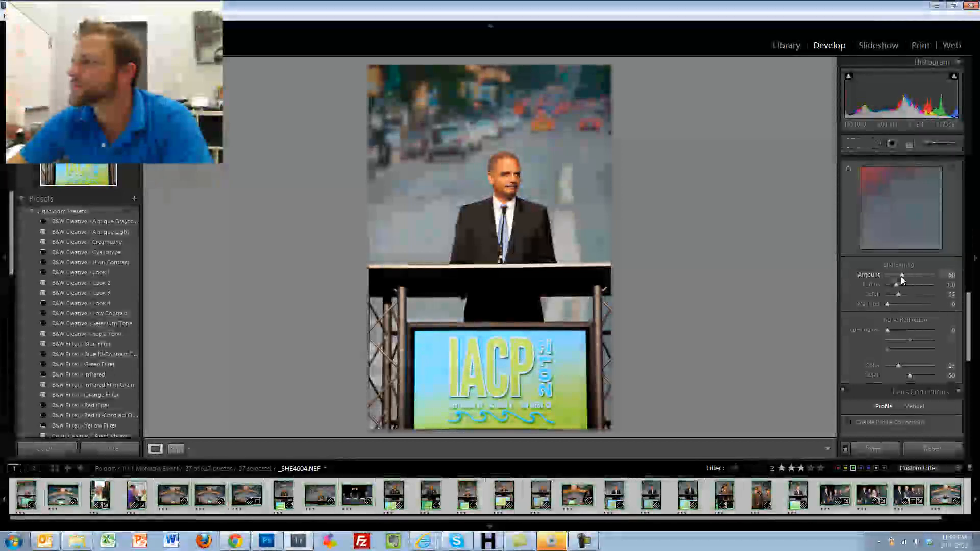
pyautogui.moveTo(890, 332); pyautogui.dragTo(890, 331)
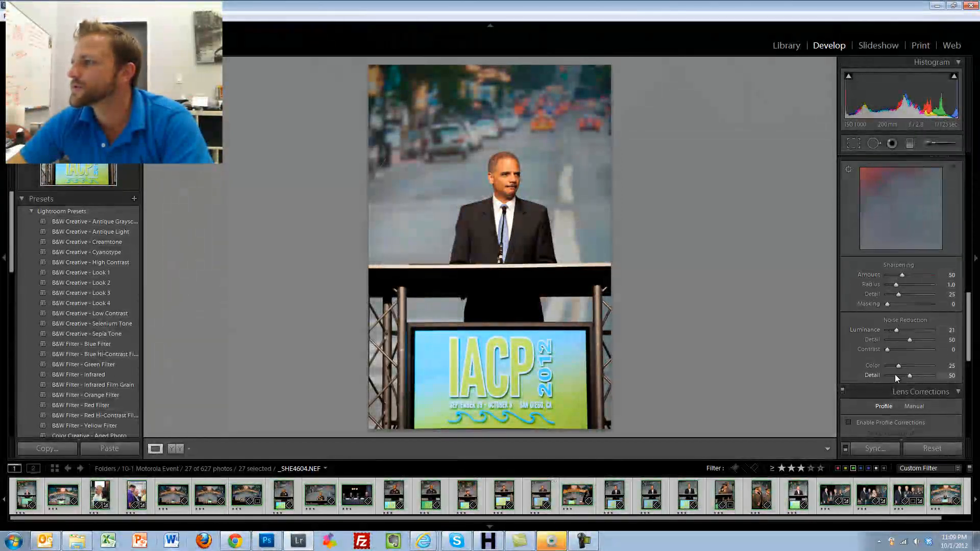
# - Enable lens profile corrections for podium photo _SHE4604 and choose Tamron as the lens make
pyautogui.scroll(-3, 895, 374)
pyautogui.click(849, 350)
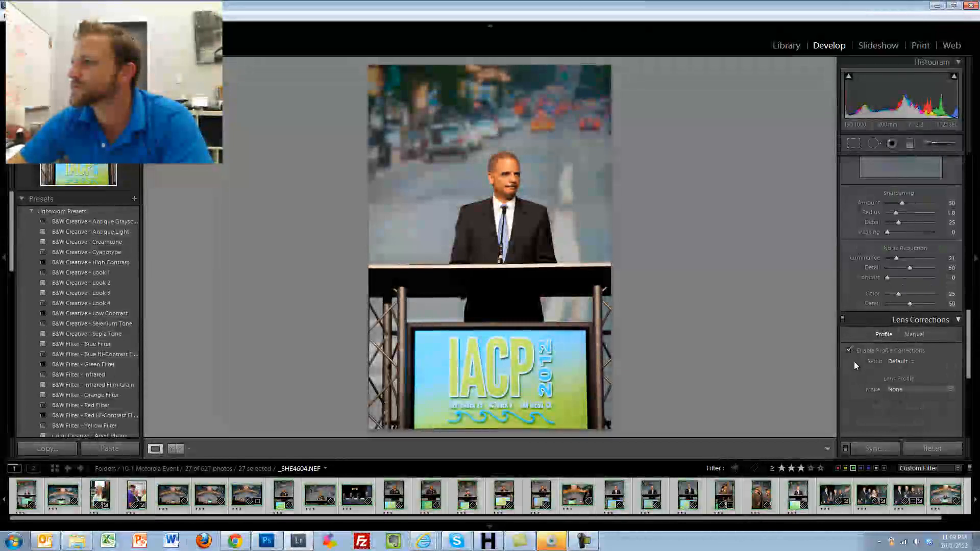
pyautogui.click(917, 387)
pyautogui.click(917, 366)
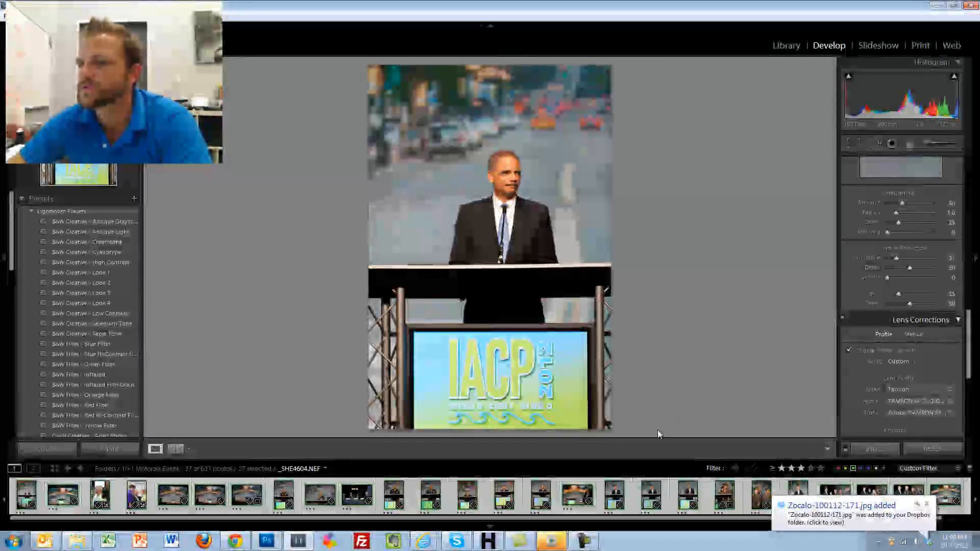
# - Synchronize Clarity, Sharpening, Noise Reduction and Lens Corrections from _SHE4604 to the selected photos and clear the green label filter
pyautogui.click(870, 451)
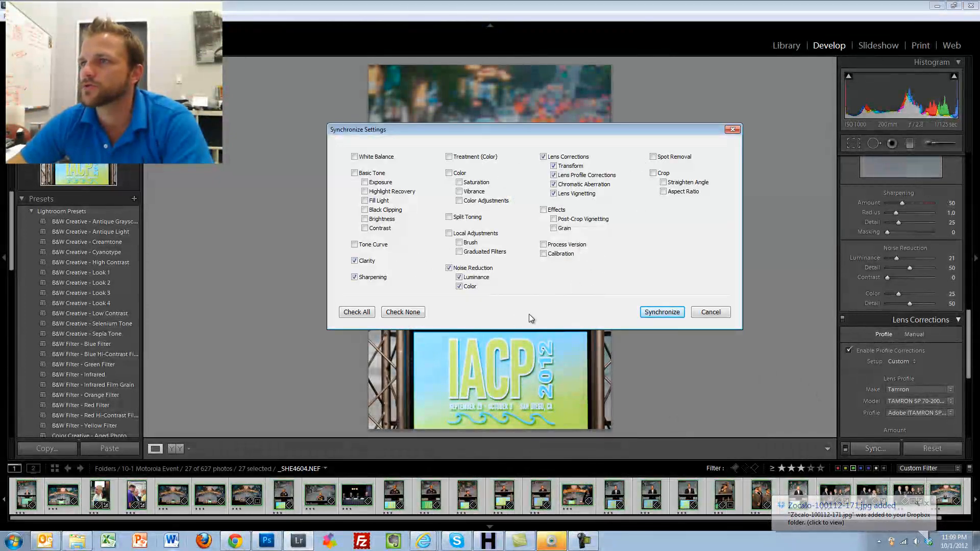
pyautogui.click(644, 312)
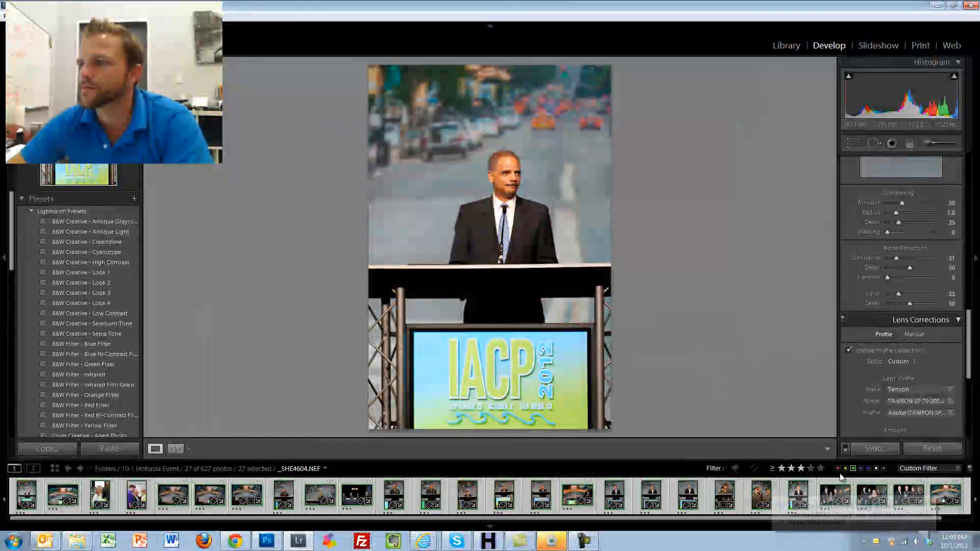
pyautogui.click(854, 469)
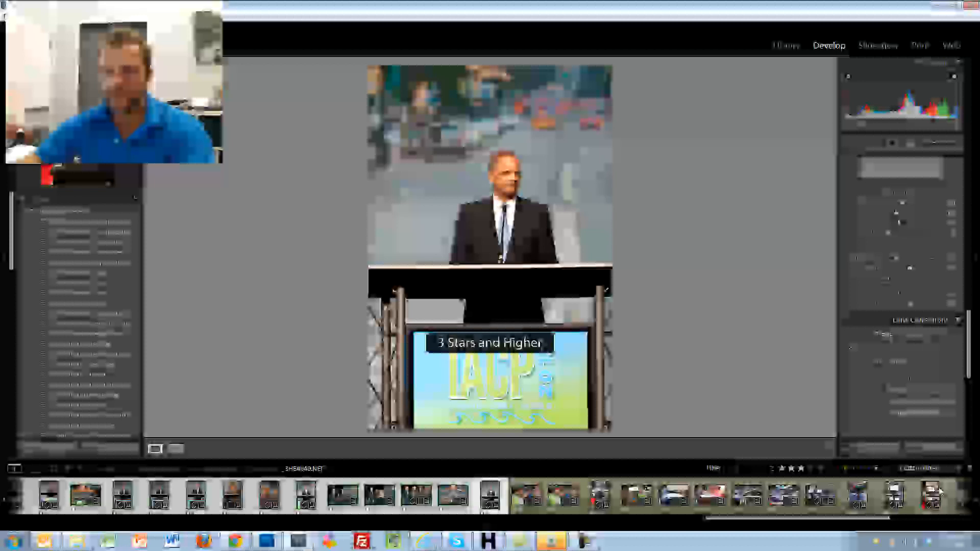
# - Review the corrected 3-star photos one by one from _SHE4270 near the start of the filmstrip through the award group photo _SHE4382
pyautogui.moveTo(796, 517); pyautogui.dragTo(102, 518)
pyautogui.click(64, 495)
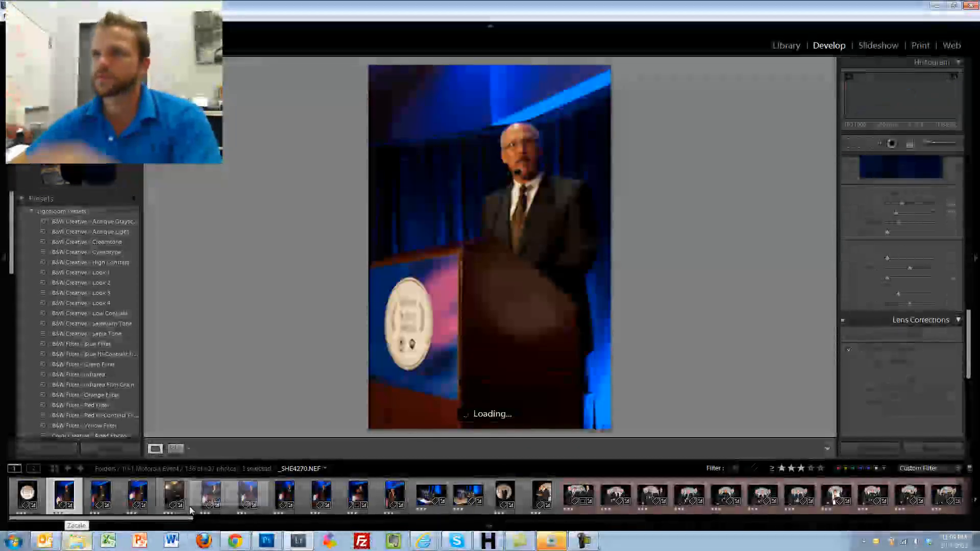
pyautogui.press('Right')
pyautogui.press('Right')
pyautogui.press('Right')
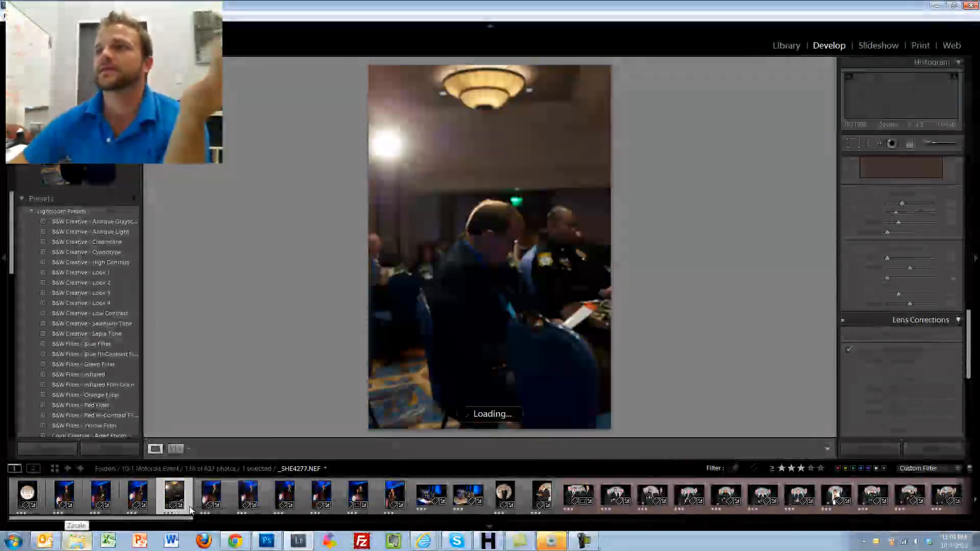
pyautogui.press('Right')
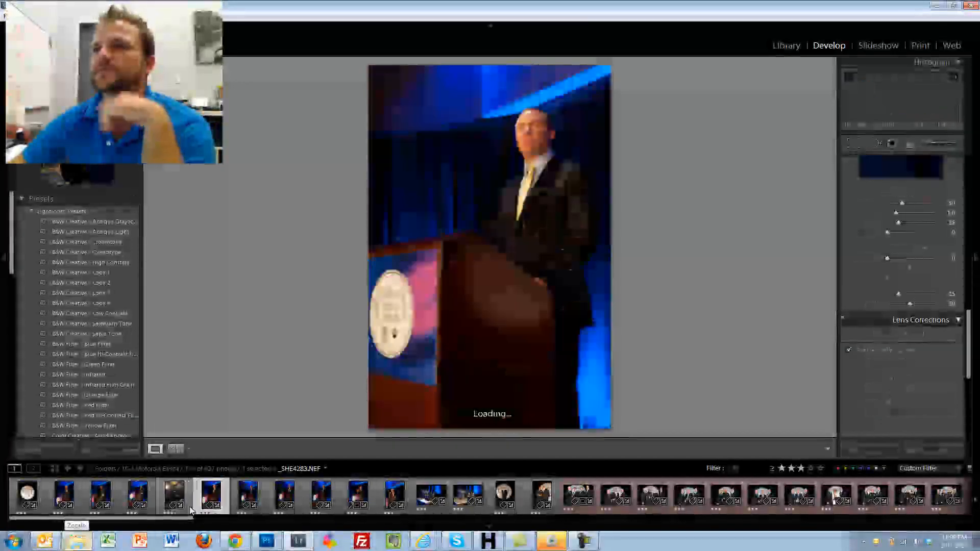
pyautogui.press('Right')
pyautogui.press('Right')
pyautogui.press('Right')
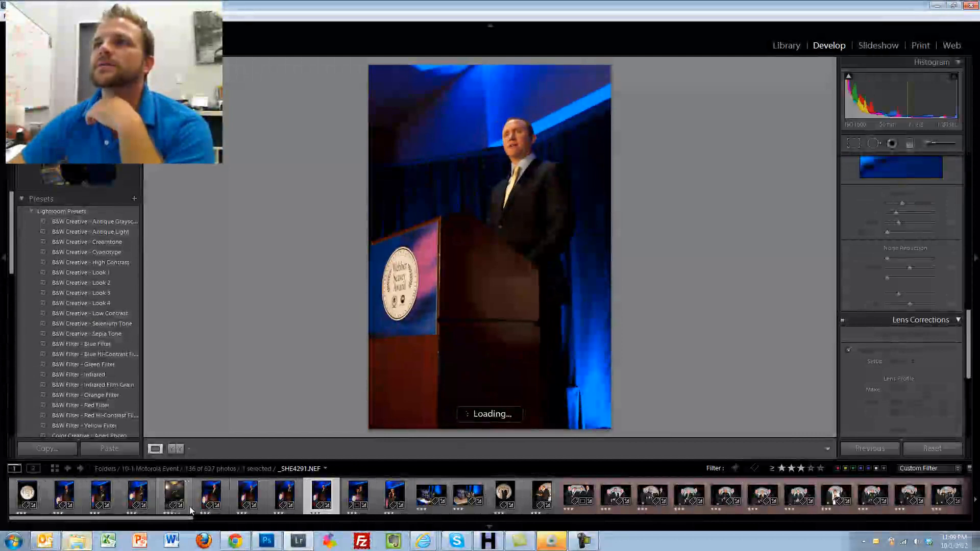
pyautogui.press('Right')
pyautogui.press('Right')
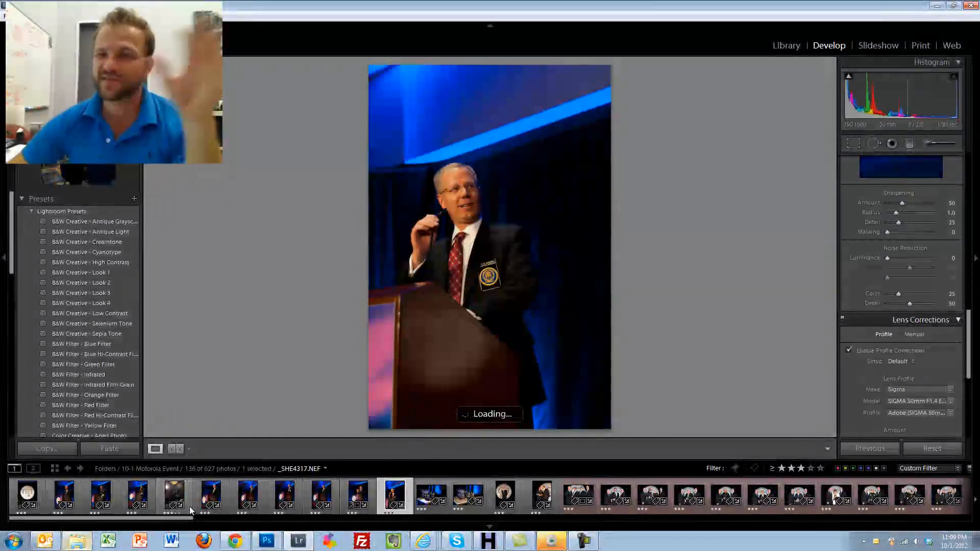
pyautogui.press('Right')
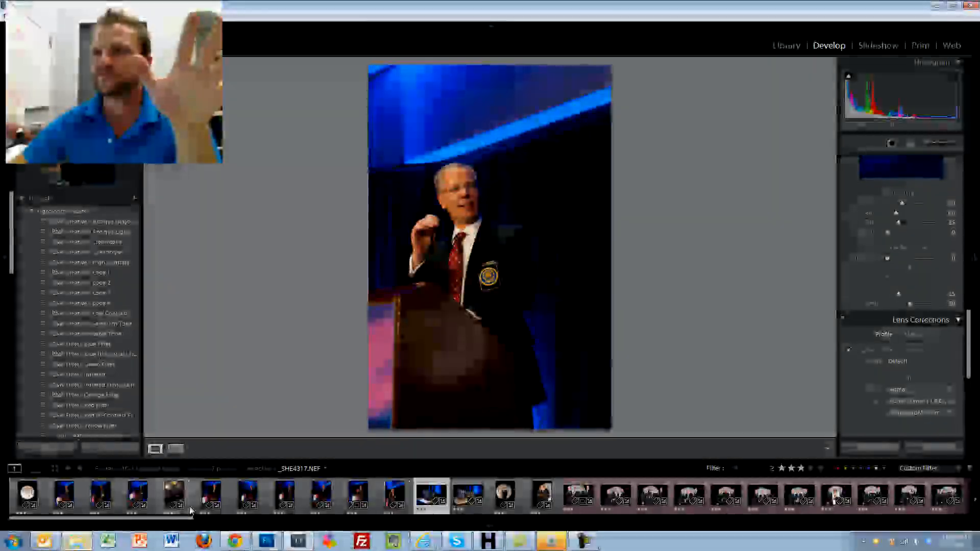
pyautogui.press('Right')
pyautogui.press('Right')
pyautogui.press('Right')
pyautogui.press('Right')
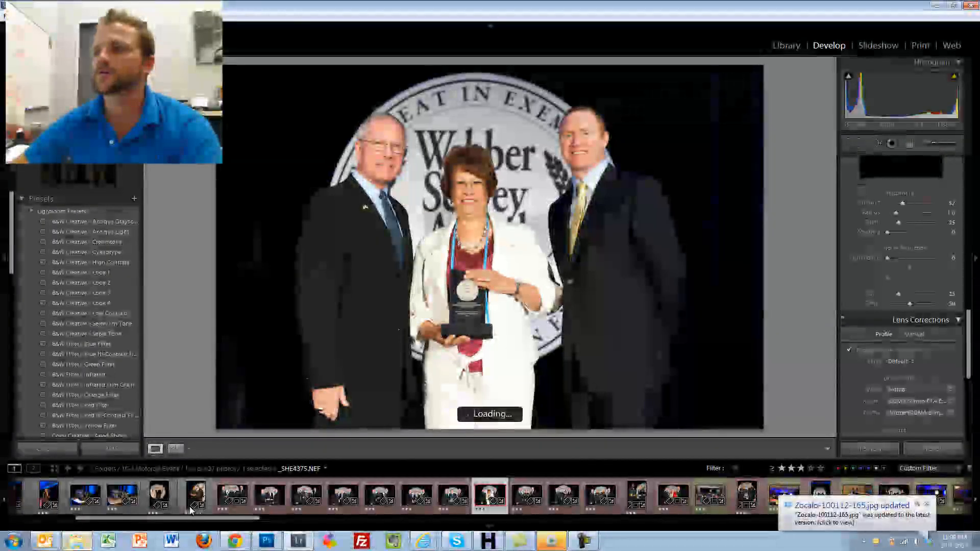
pyautogui.press('Right')
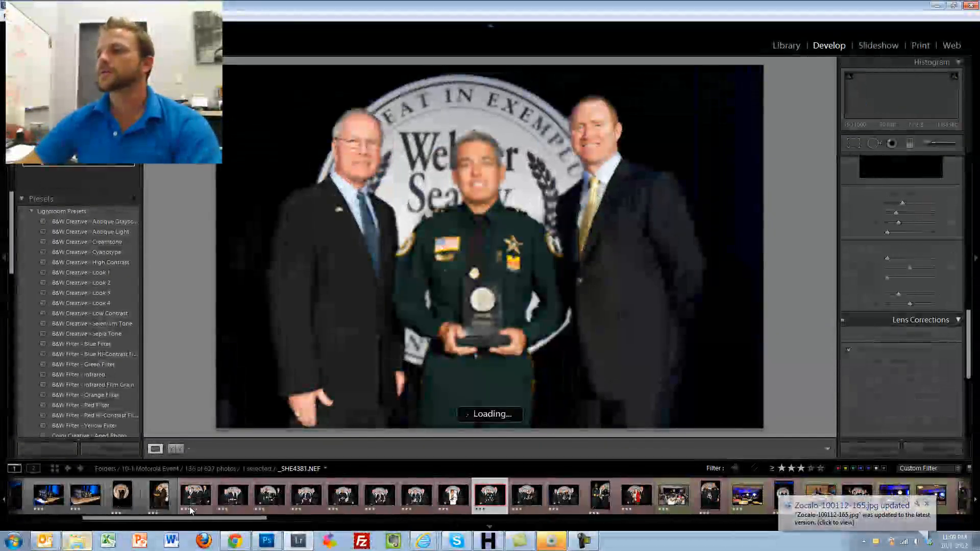
pyautogui.press('Right')
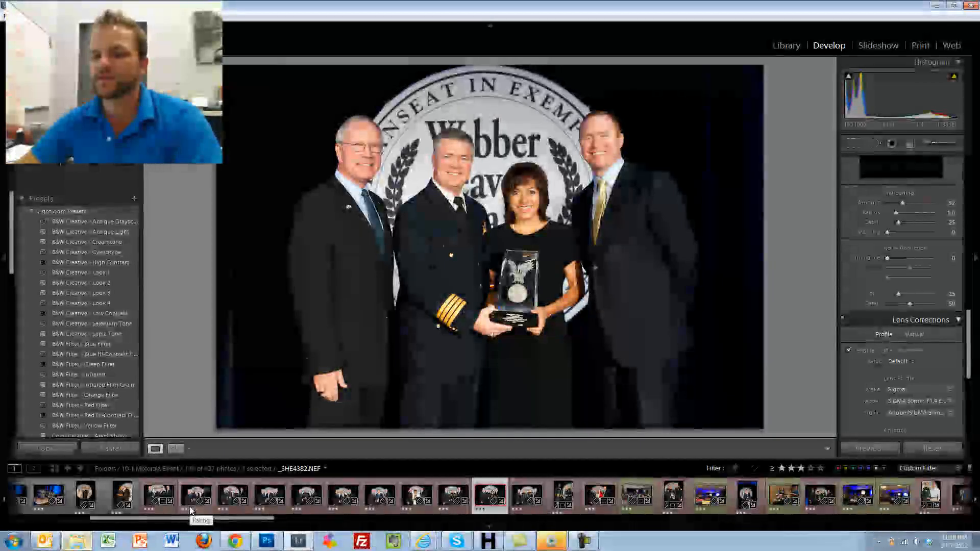
# - Select all the filtered 3-star photos, open their export settings, and set the file naming custom text to Motorola
pyautogui.hotkey('ctrl', 'a')
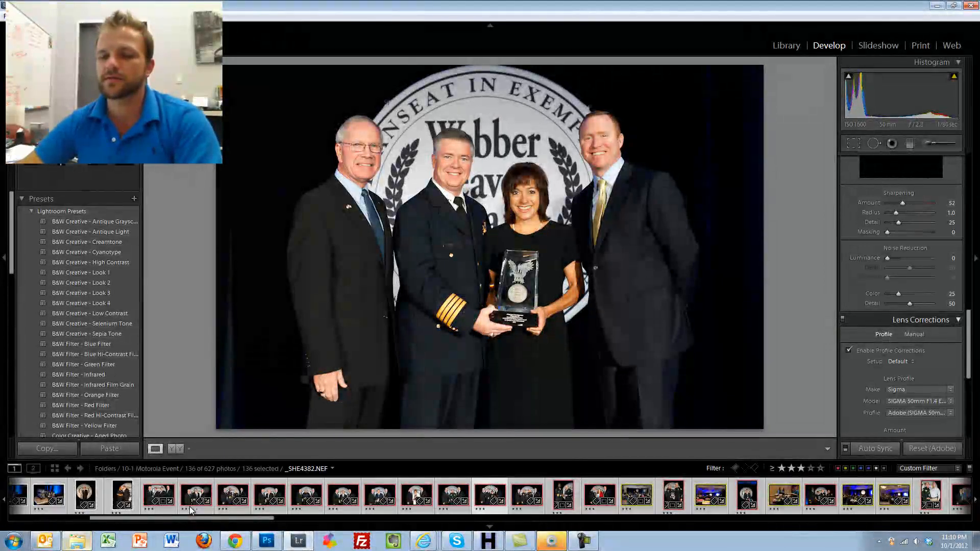
pyautogui.hotkey('ctrl', 'shift', 'e')
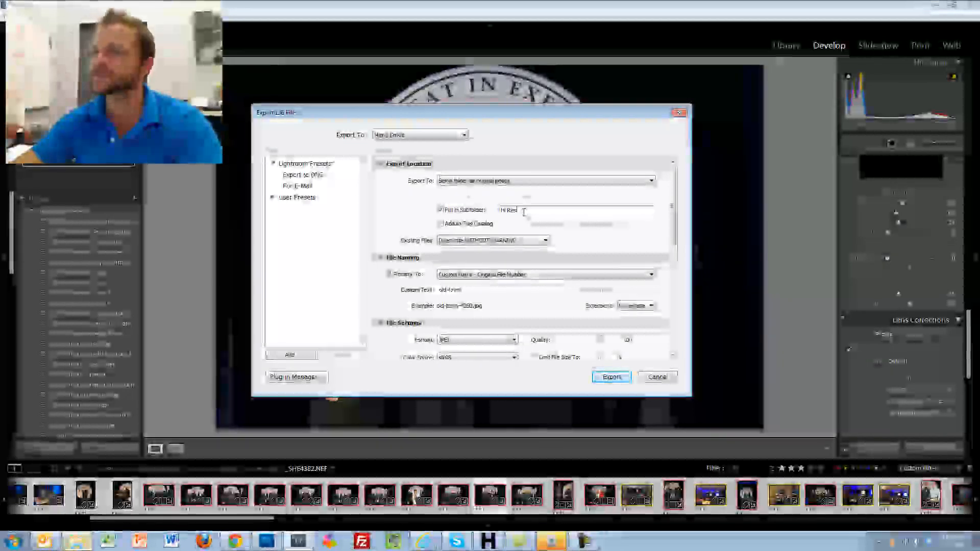
pyautogui.tripleClick(447, 289)
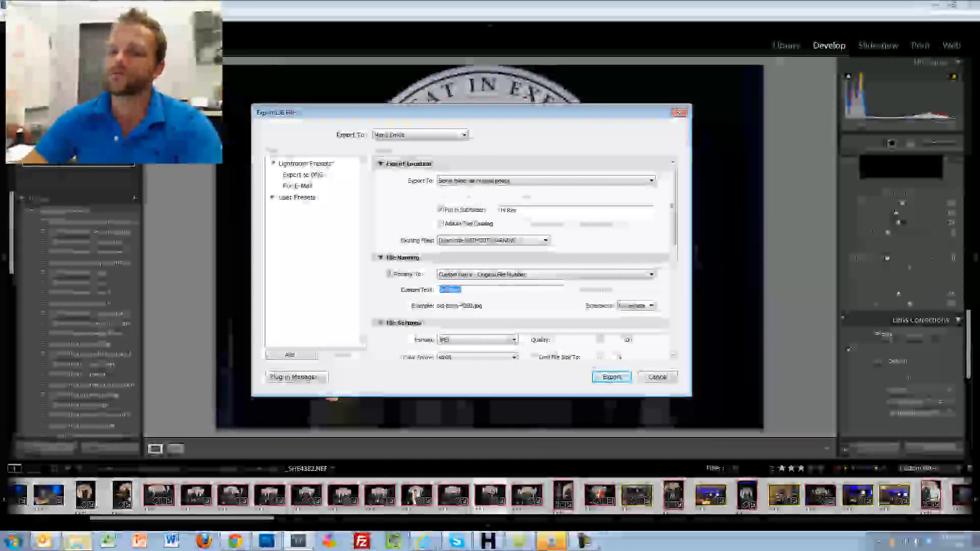
pyautogui.write('Mo')
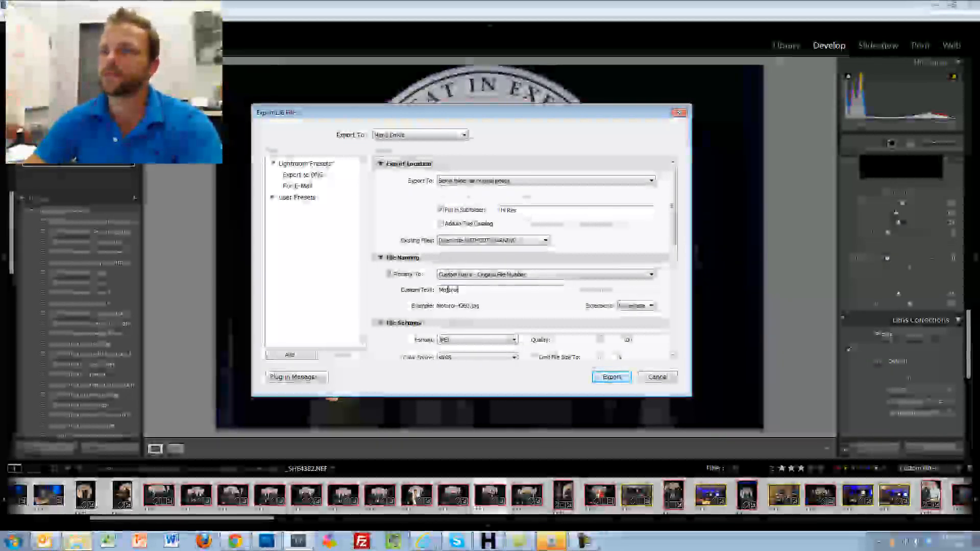
pyautogui.write('torol')
# - Turn off output sharpening and Resize to Fit for the export, then check the remaining export settings
pyautogui.scroll(-10, 447, 289)
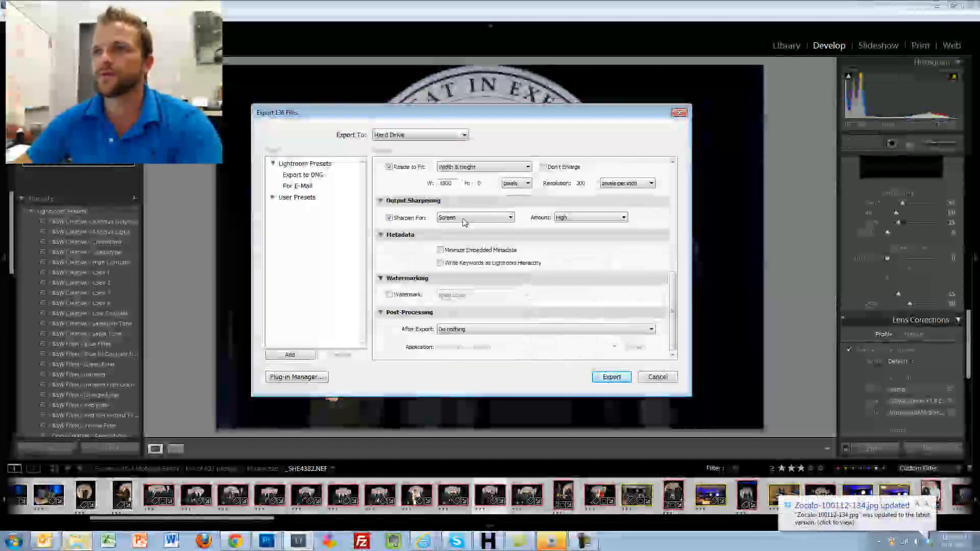
pyautogui.click(388, 218)
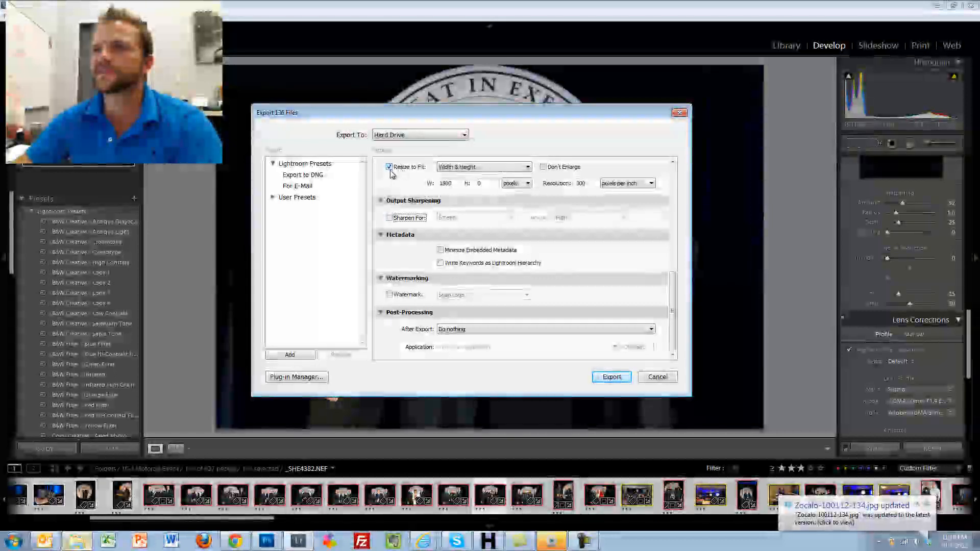
pyautogui.click(389, 168)
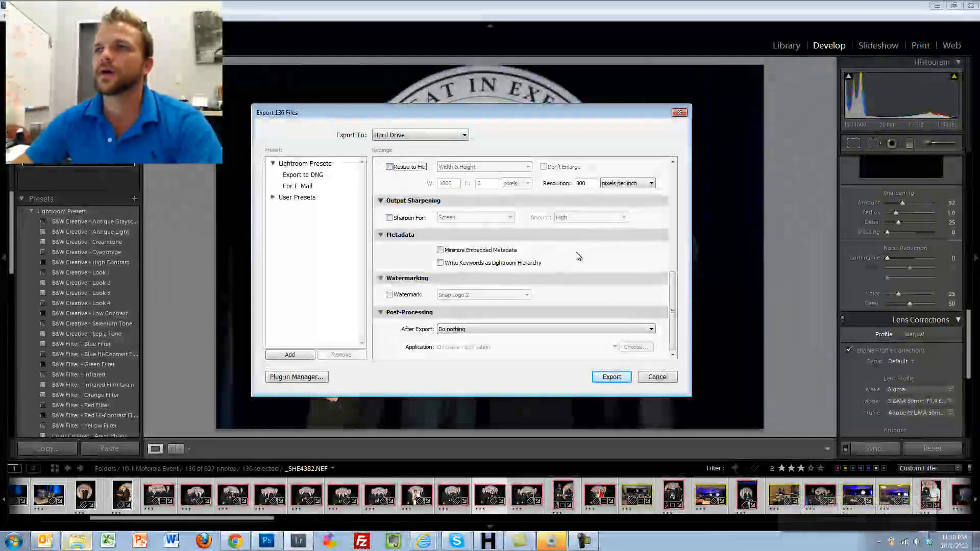
pyautogui.click(389, 167)
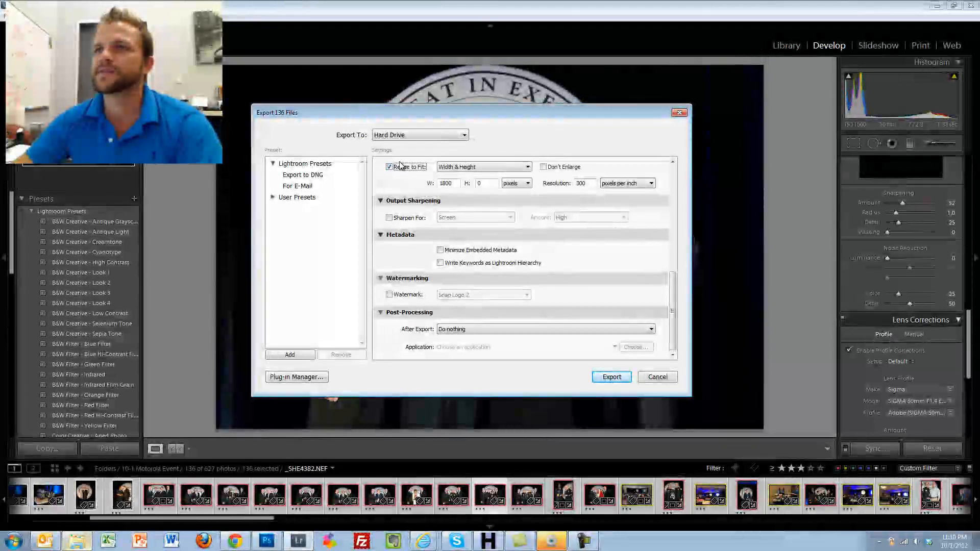
pyautogui.click(391, 170)
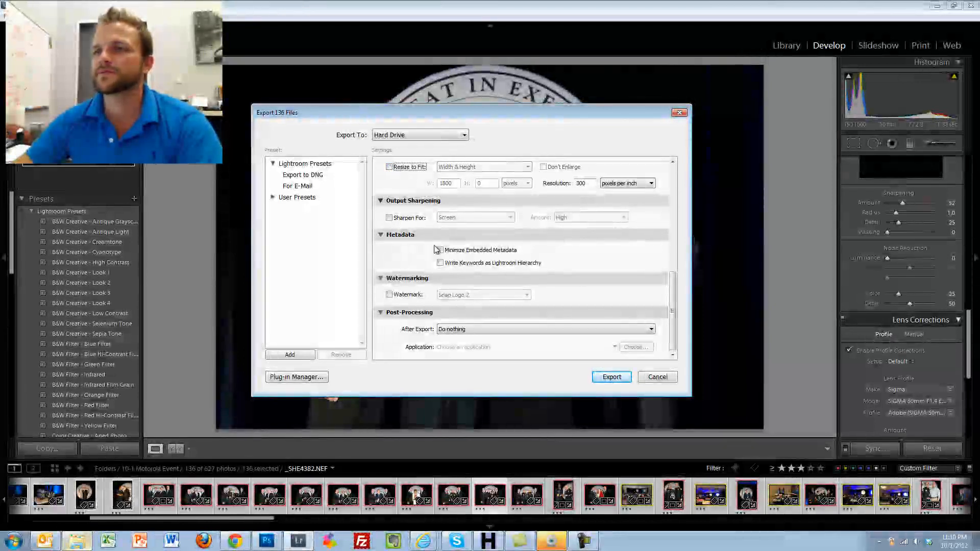
pyautogui.scroll(15, 528, 289)
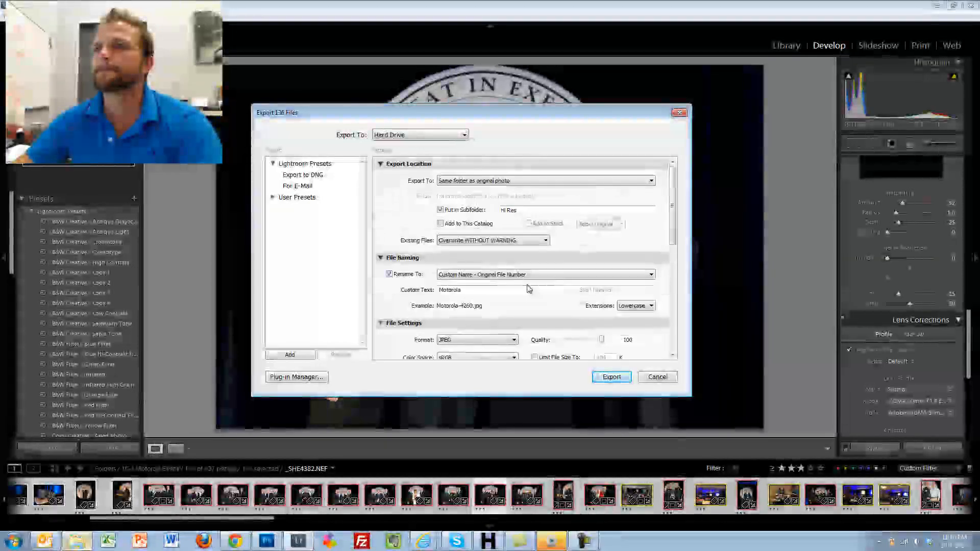
pyautogui.scroll(-10, 528, 288)
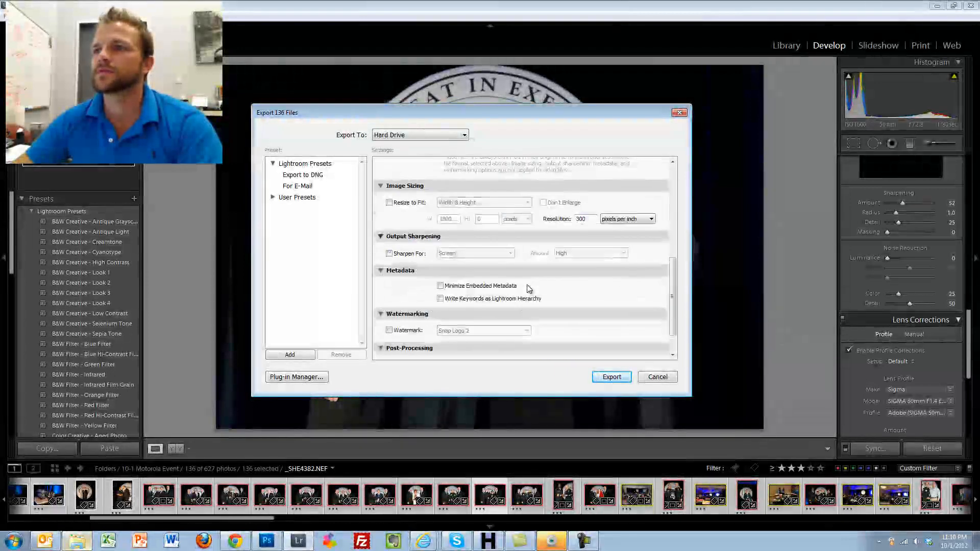
pyautogui.scroll(-2, 528, 289)
pyautogui.scroll(10, 528, 289)
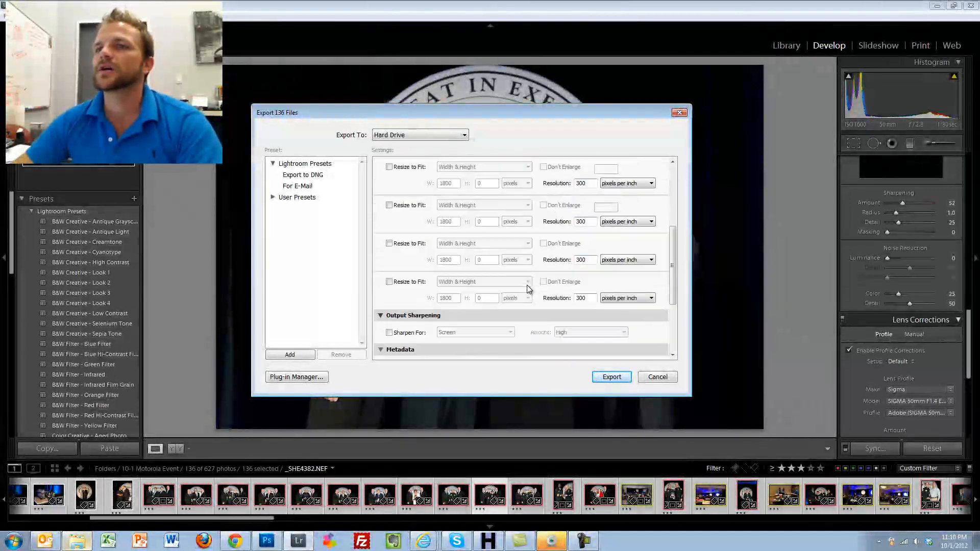